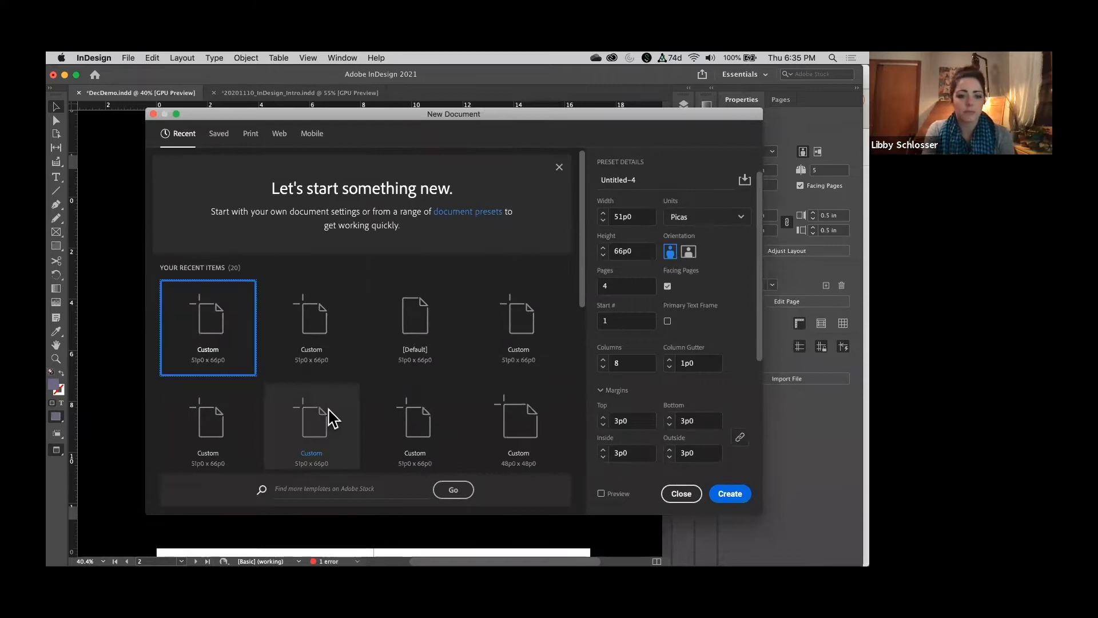
Choose the print document category with its Letter preset, browsing the saved presets and the print templates
left_click(219, 138)
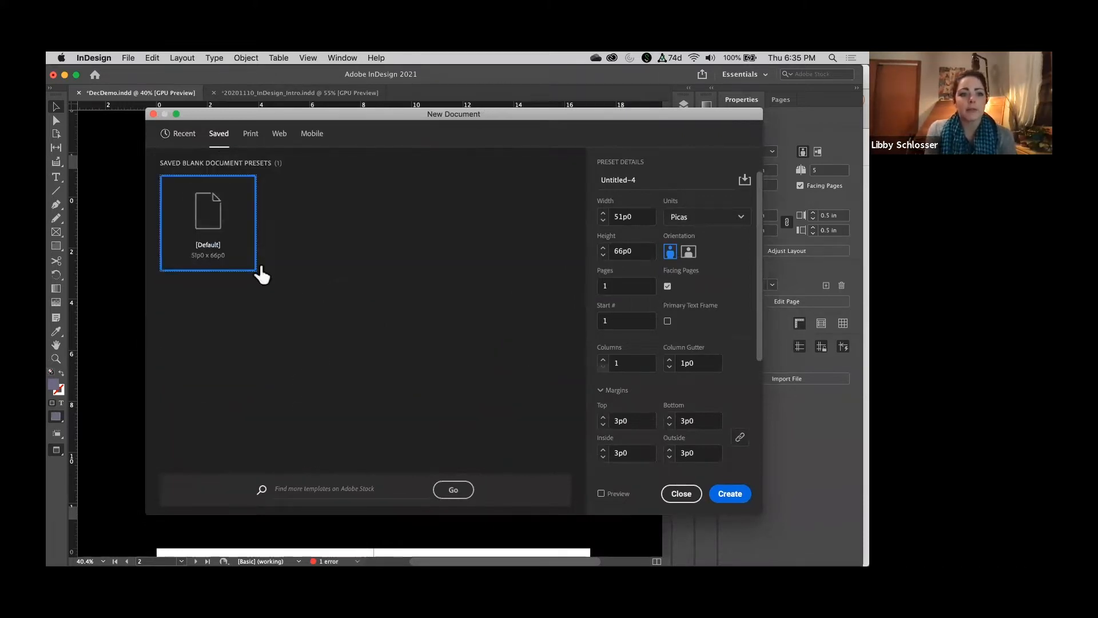
left_click(251, 135)
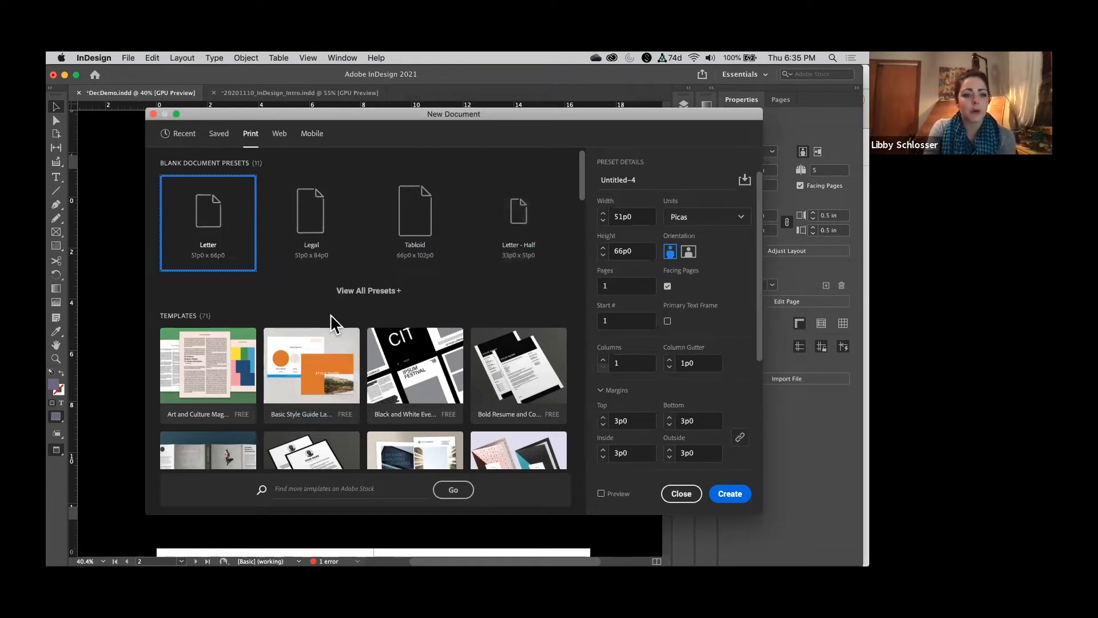
scroll(259, 346, "down", 2)
scroll(257, 346, "down", 4)
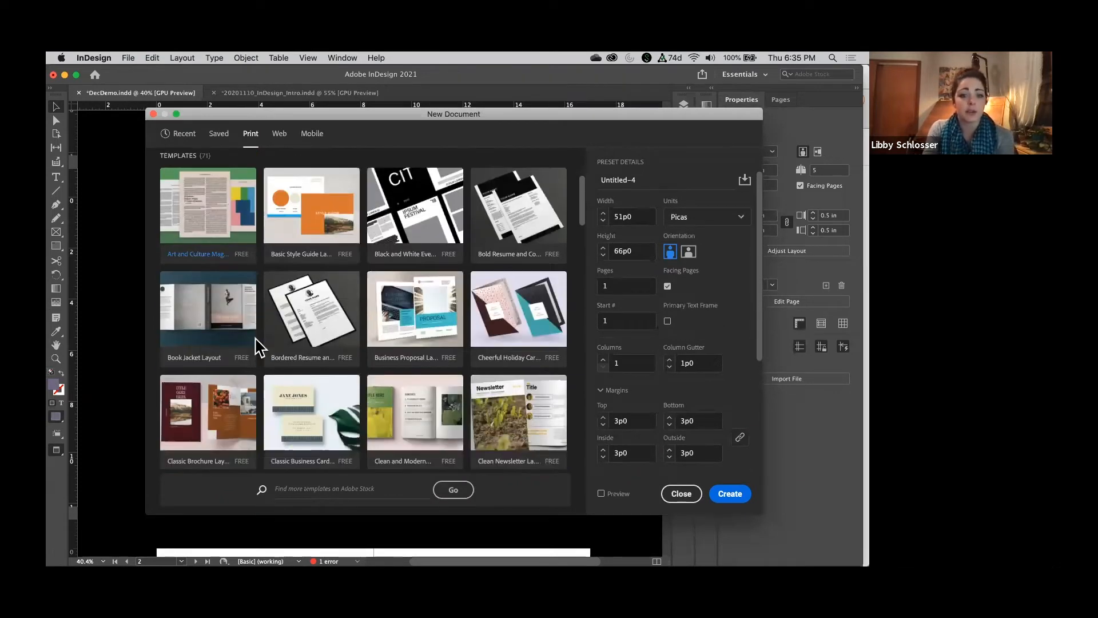
scroll(256, 346, "down", 3)
scroll(259, 348, "up", 8)
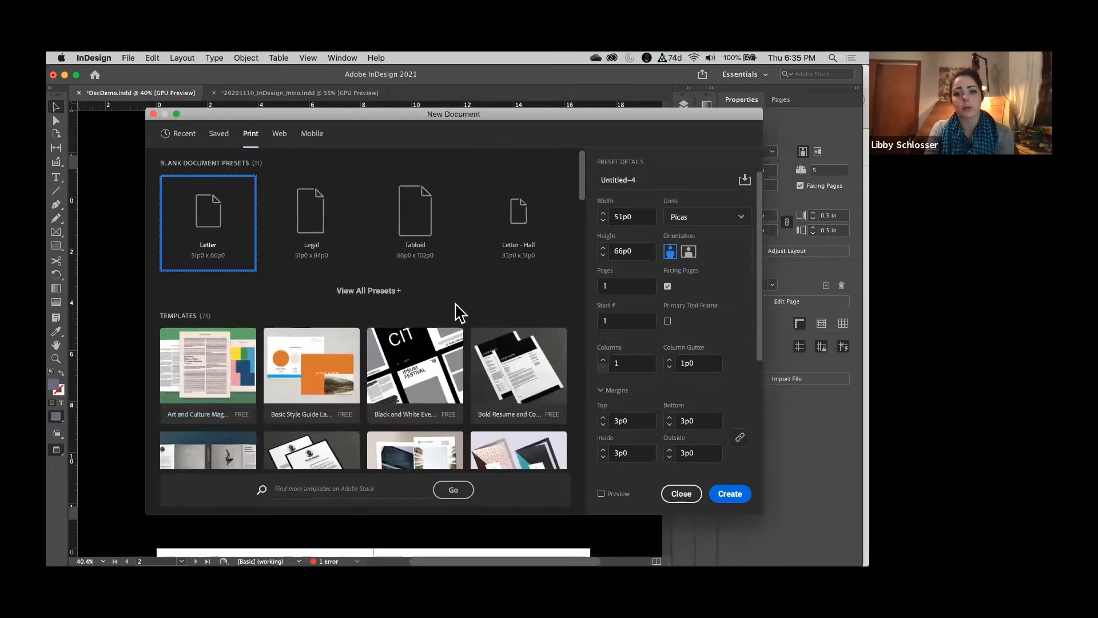
Name the new document Demo1217 and set its measurement units to inches
left_click(658, 180)
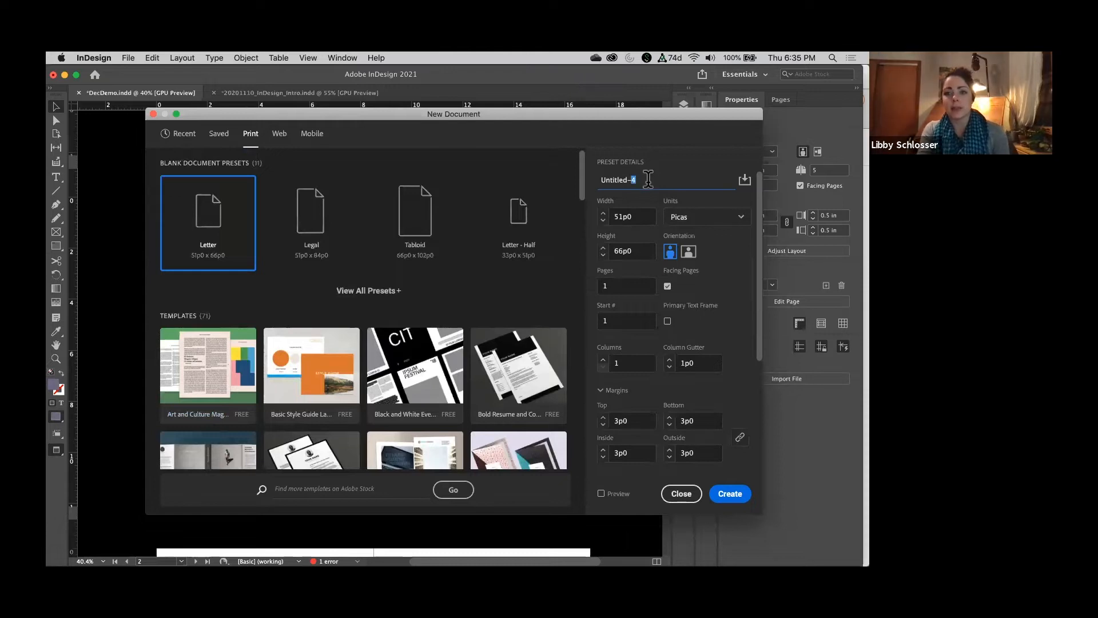
triple_click(648, 179)
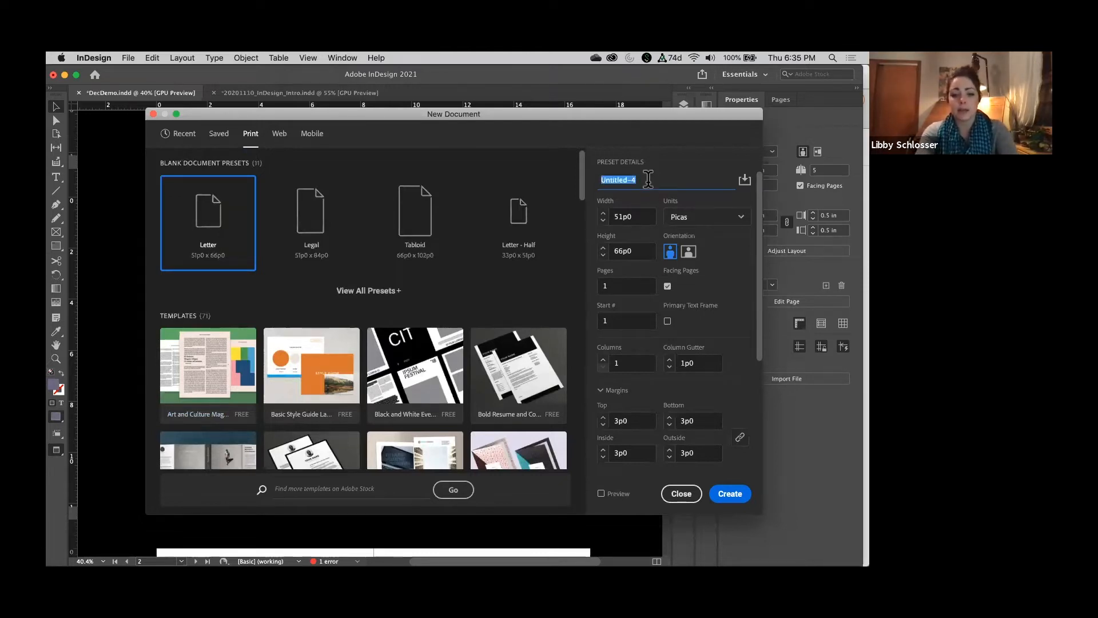
type("Demo1217")
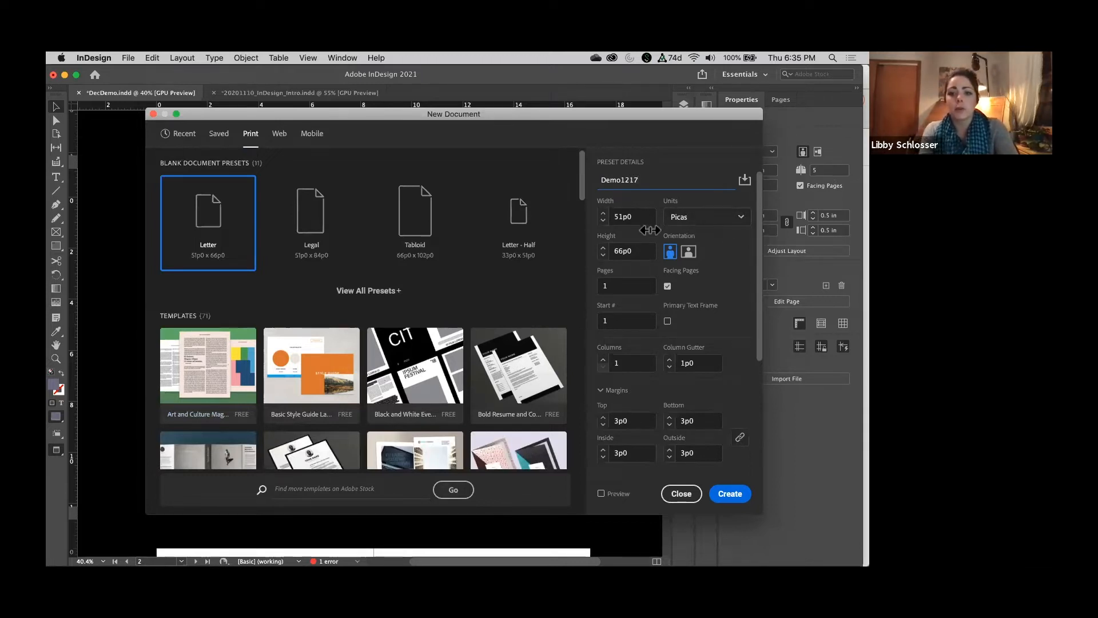
left_click(699, 221)
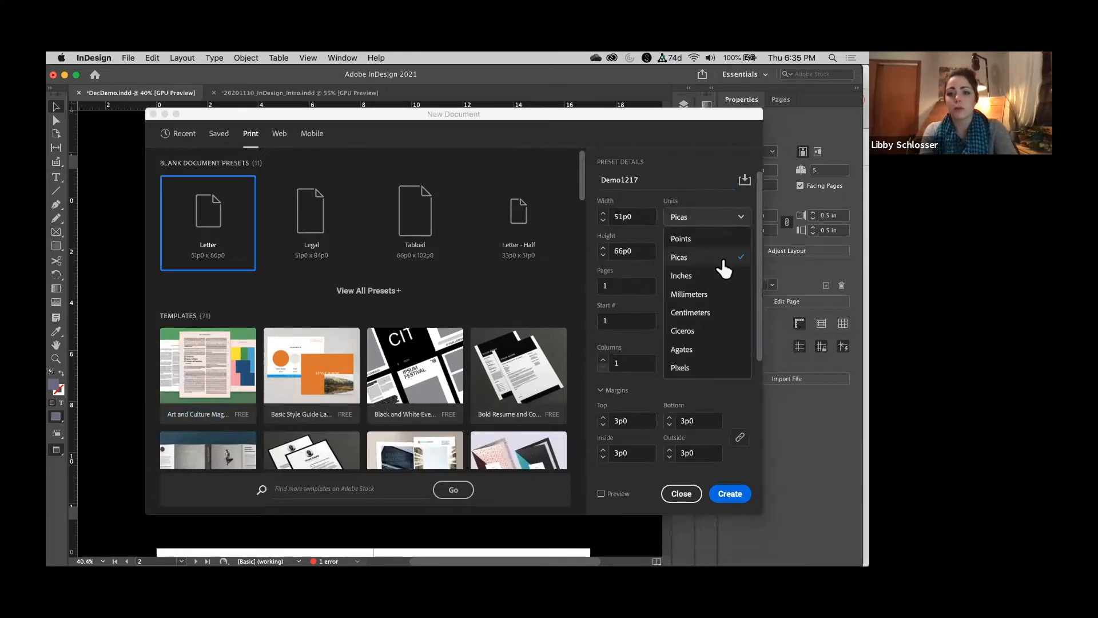
left_click(715, 276)
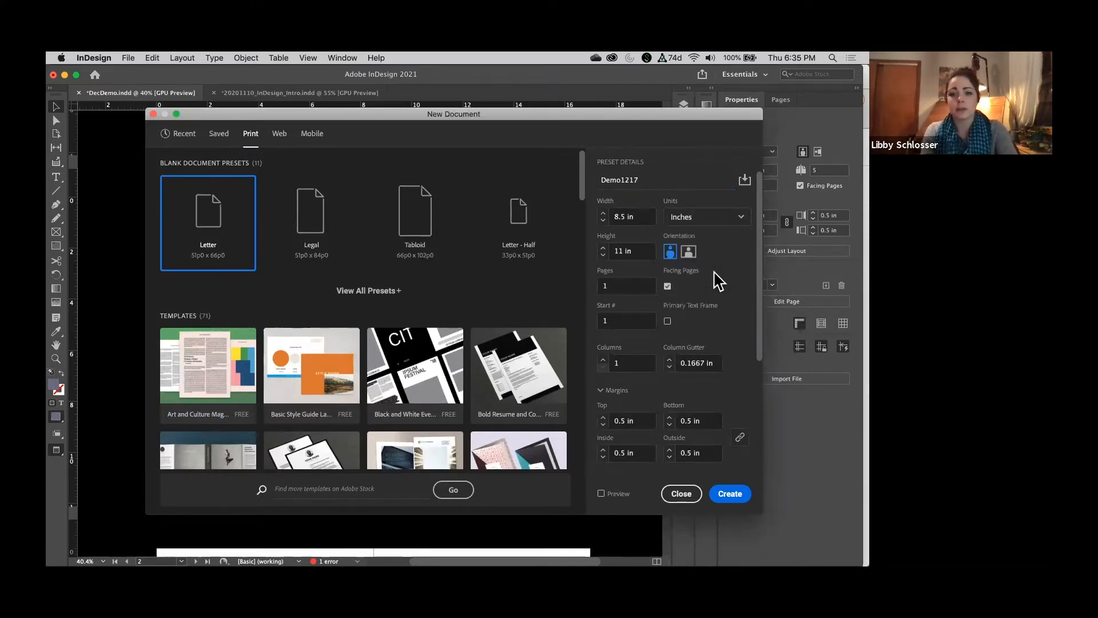
left_click(725, 222)
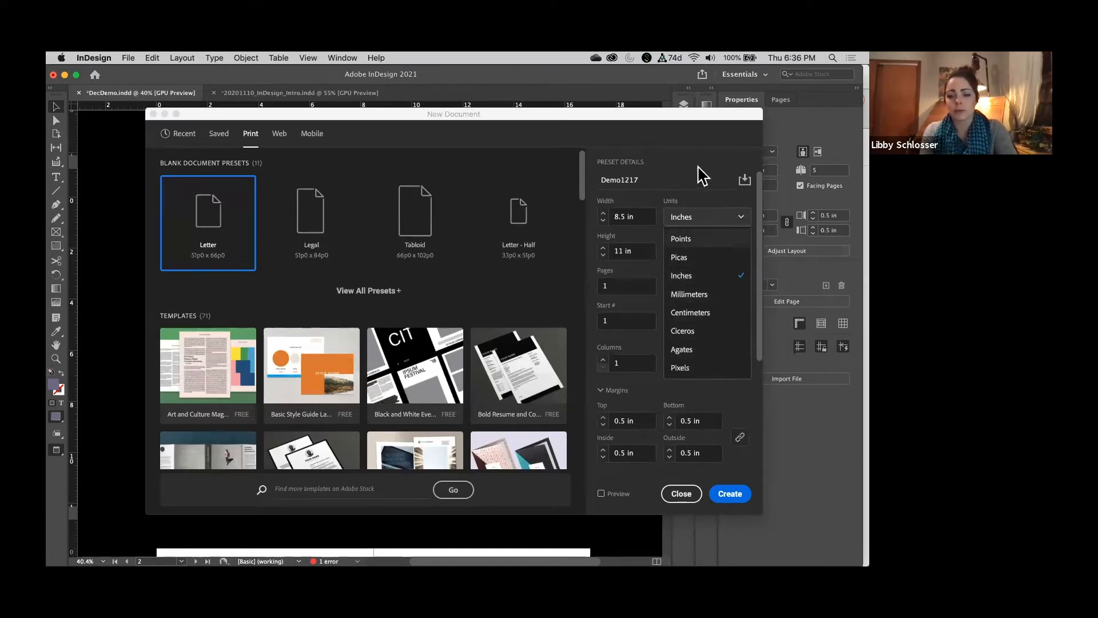
left_click(671, 218)
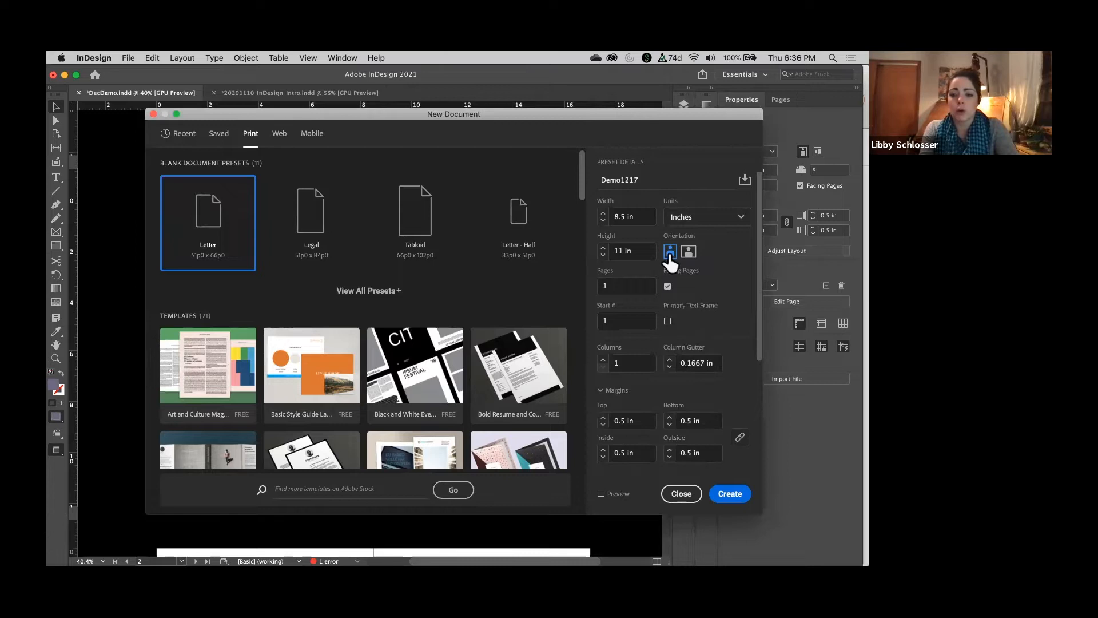
Set the new document to 4 pages with 8 columns
left_click(616, 284)
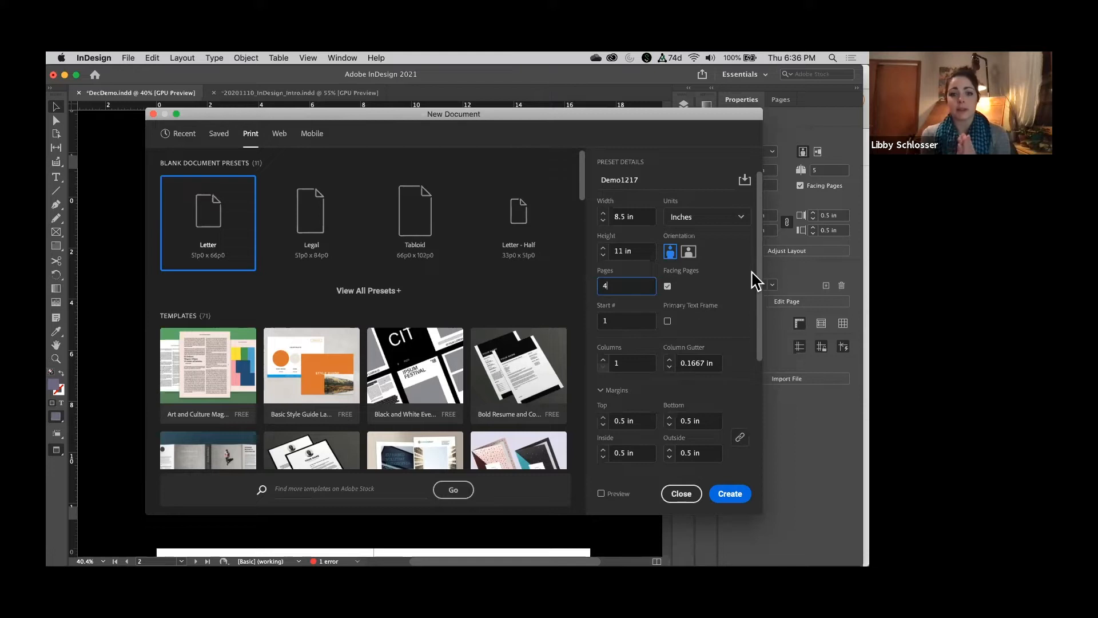
left_click(624, 320)
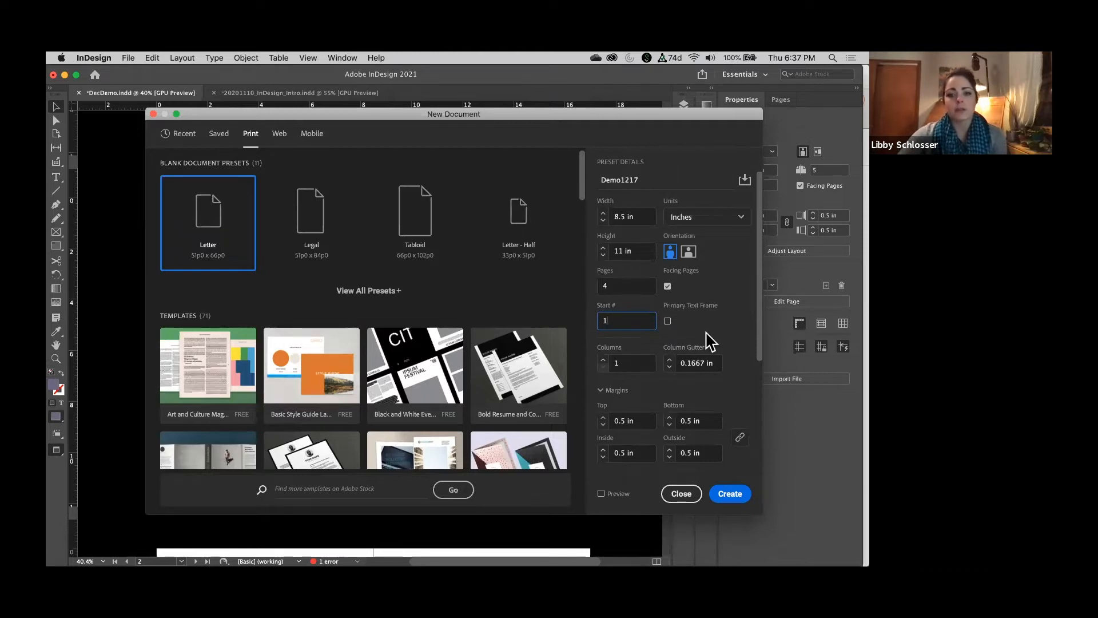
left_click(625, 362)
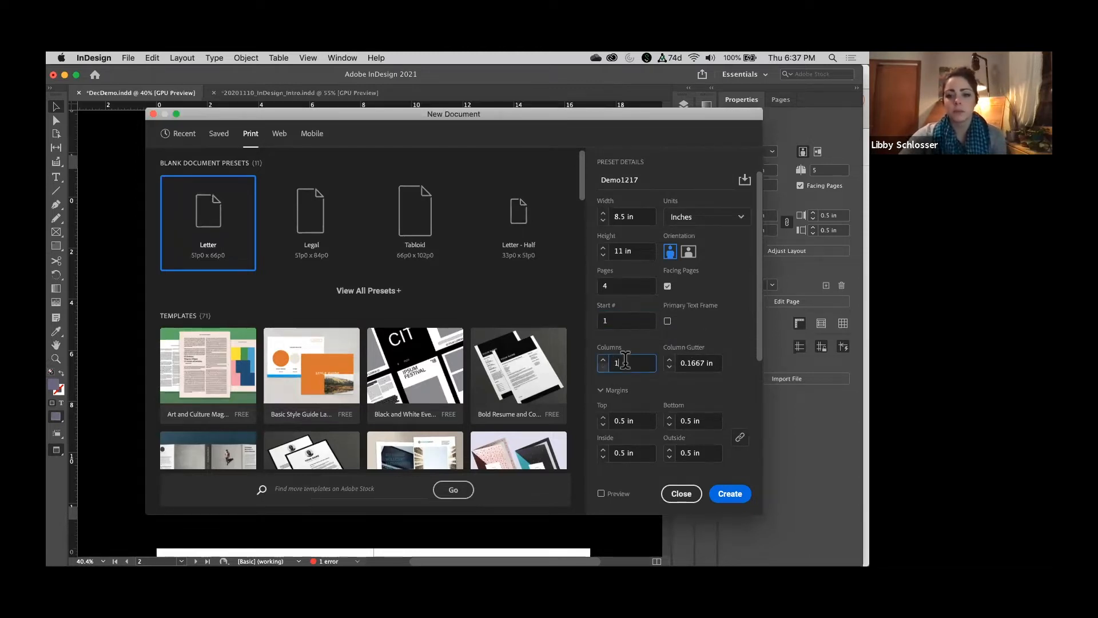
type("8")
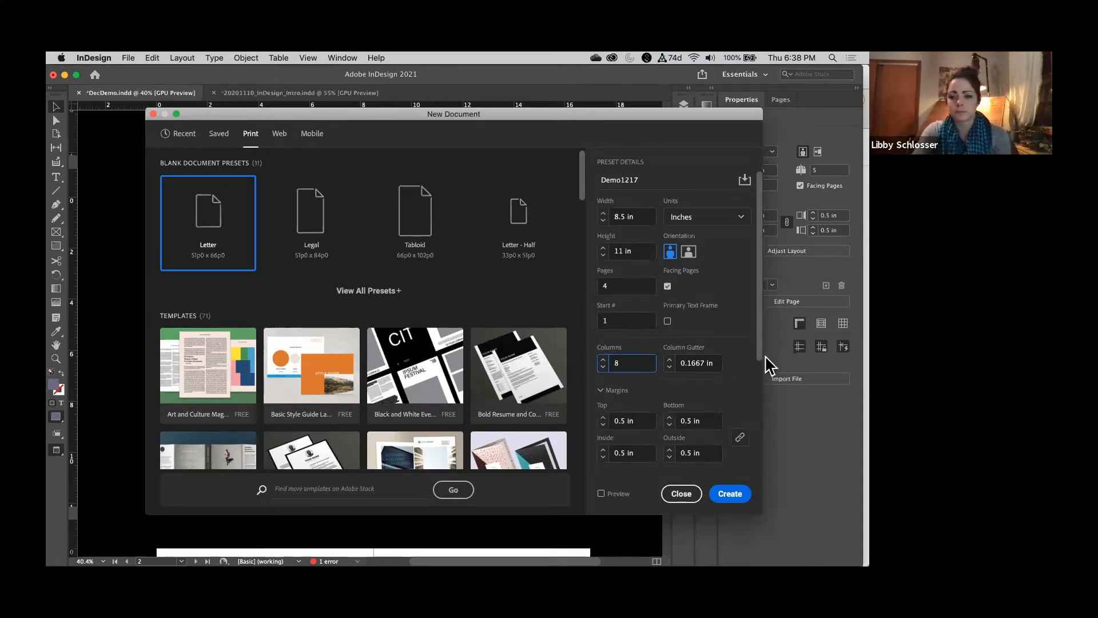
Set an equal bleed on all four sides, one increment below 0.25 in, and create the document
scroll(761, 377, "down", 2)
scroll(762, 393, "down", 5)
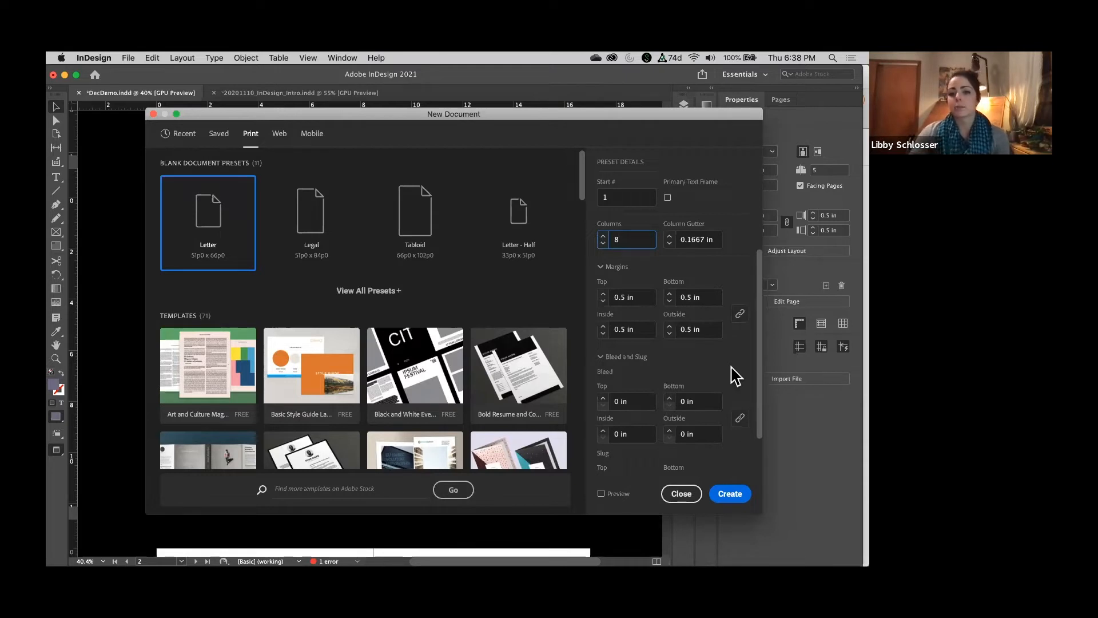
left_click(603, 397)
left_click(603, 398)
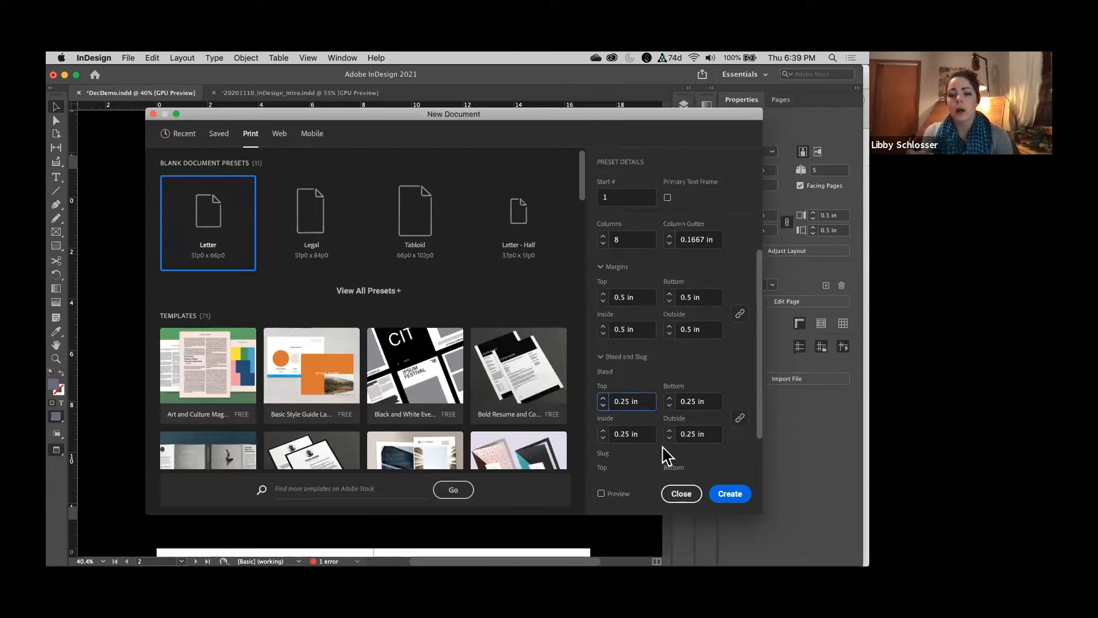
left_click(603, 405)
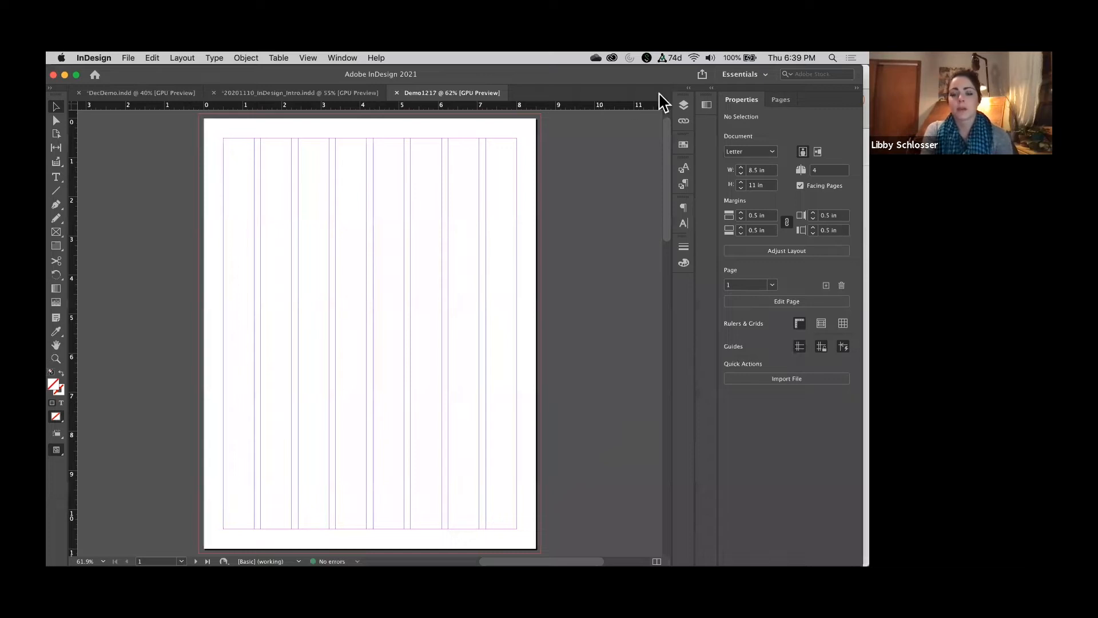
Review how the document's pages and spreads are arranged, and return to the document properties
left_click(778, 101)
left_click(818, 167)
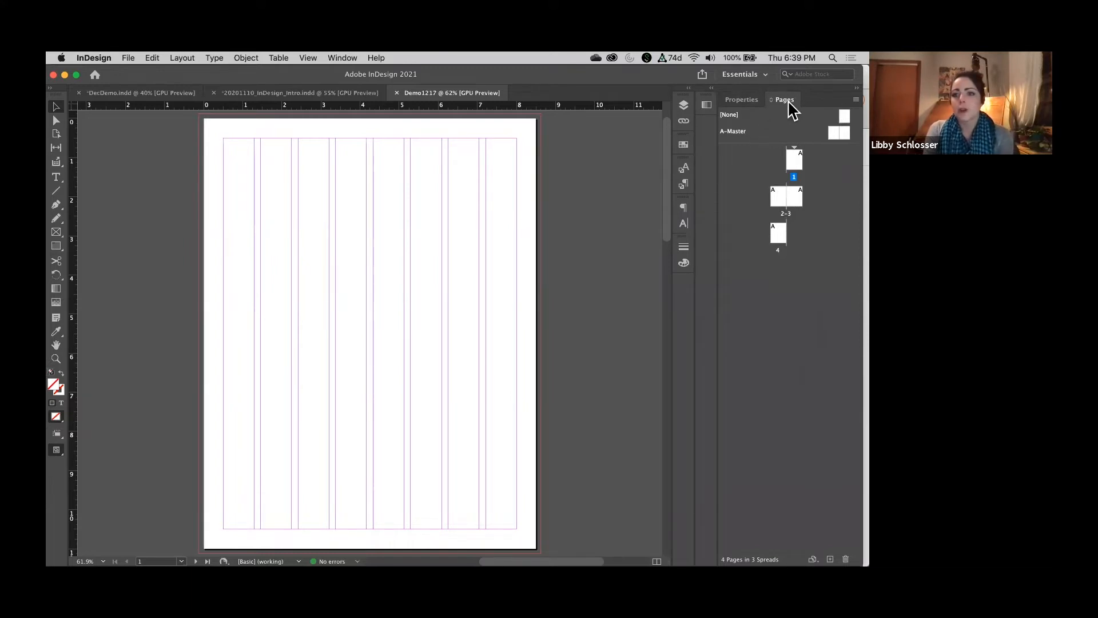
left_click(742, 99)
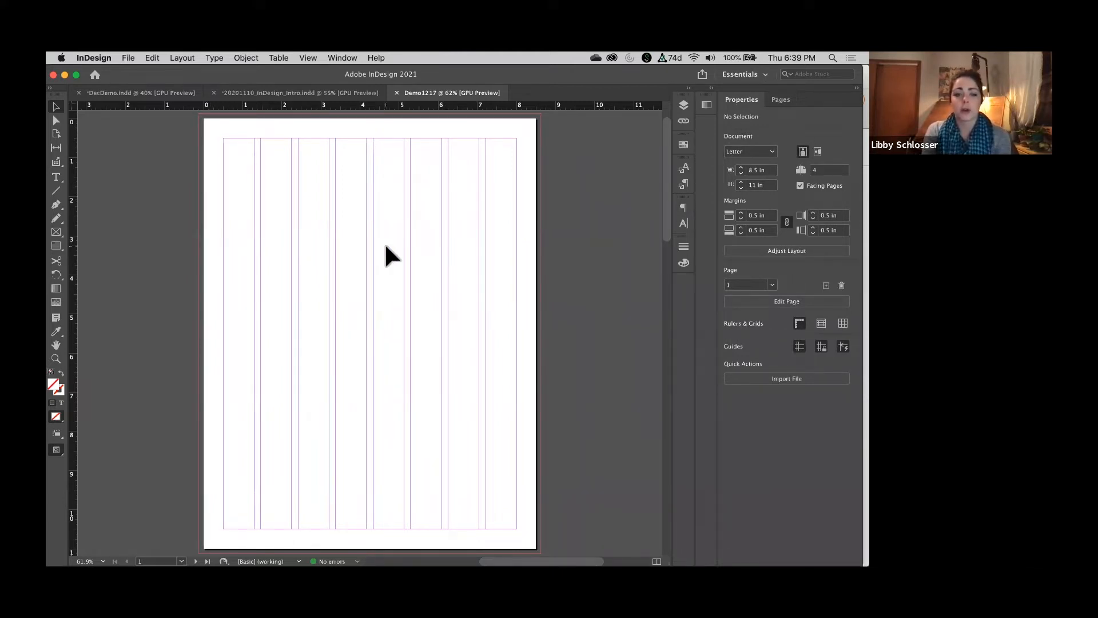
Draw a rectangle about 4.61 in wide and 3.04 in high on page 1's upper half, filled with swatch C=100 M=0 Y=0 K=0
left_click(57, 247)
left_click_drag(254, 195, 435, 313)
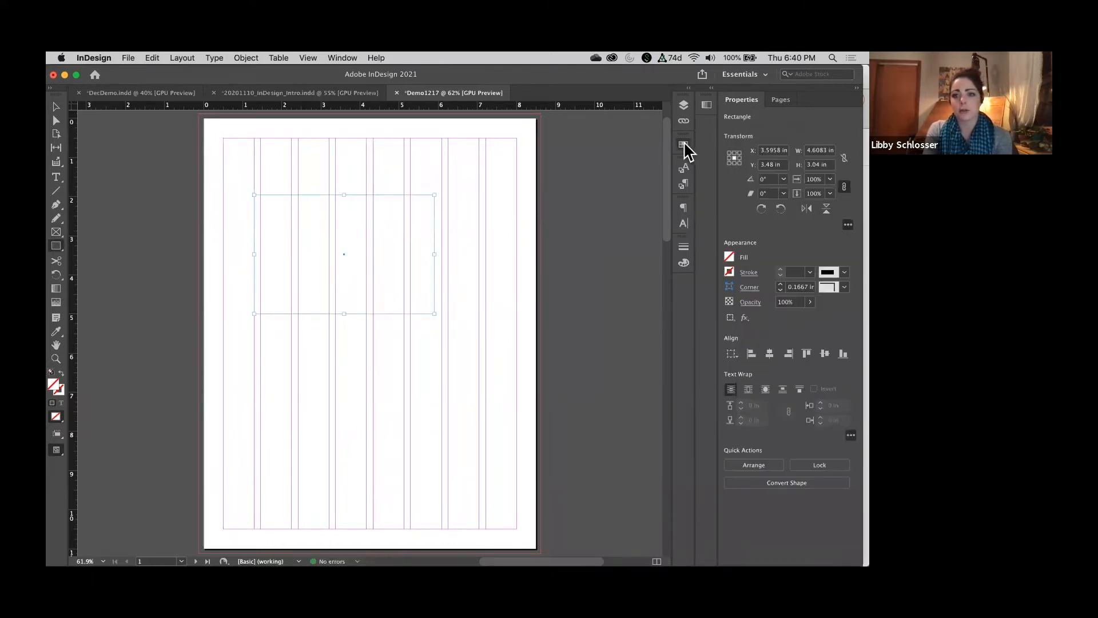
left_click(684, 144)
left_click(589, 228)
left_click(56, 106)
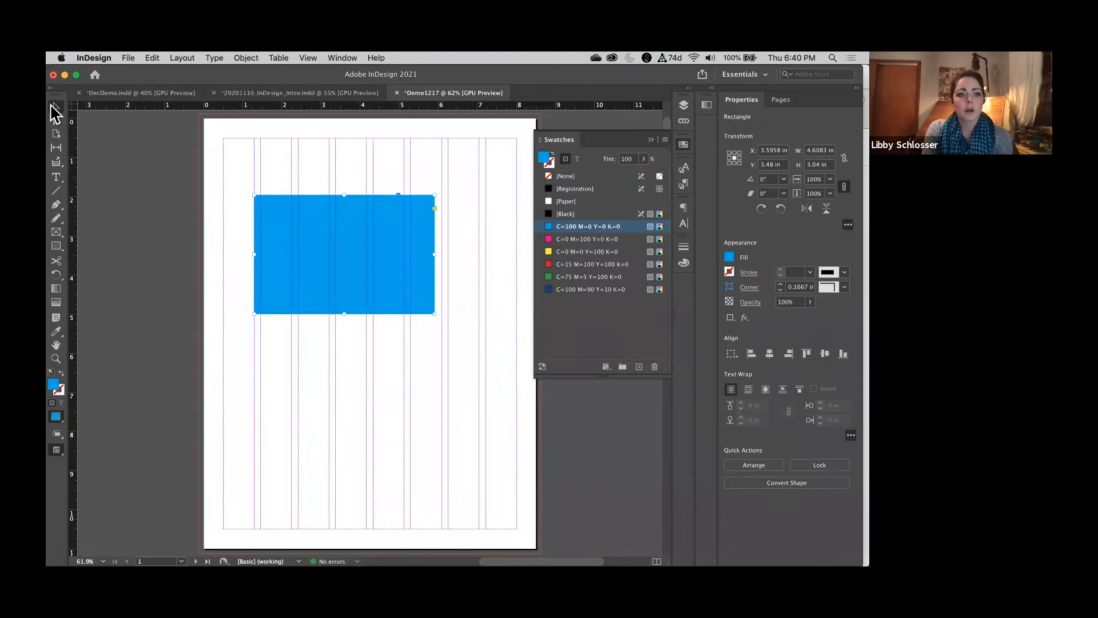
left_click(458, 255)
left_click(410, 241)
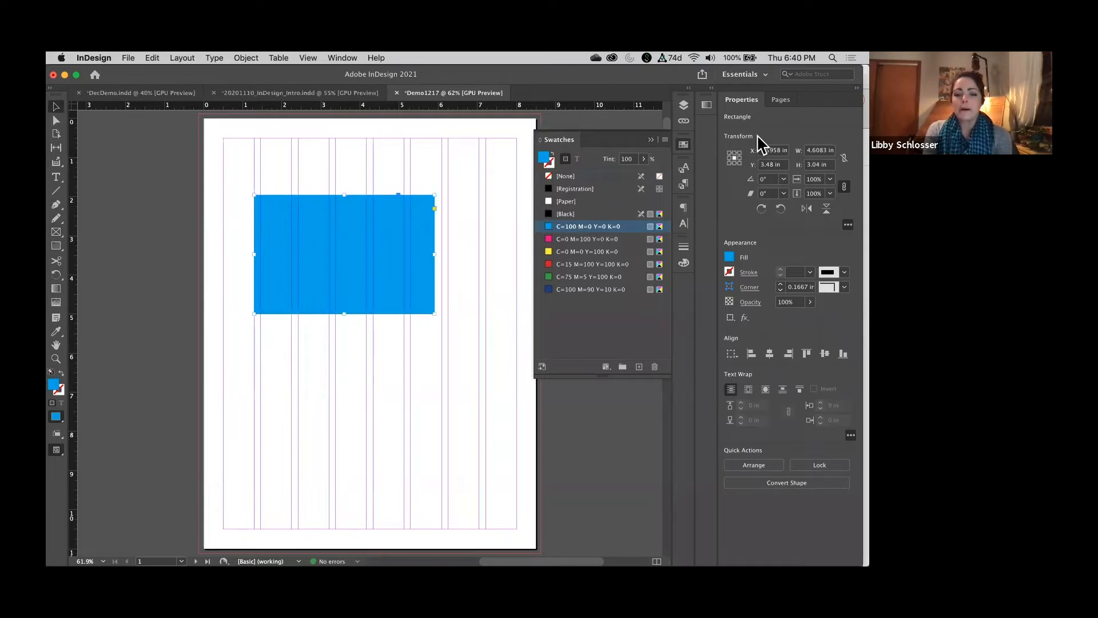
Switch to the Essentials Classic workspace for comparison and return to the Essentials workspace
left_click(747, 77)
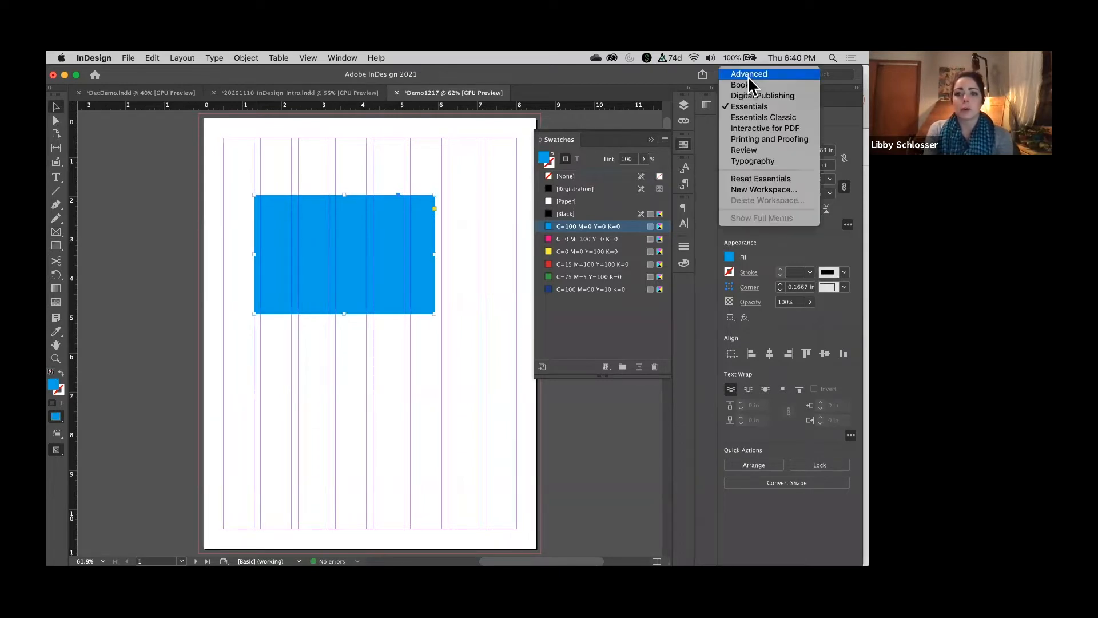
left_click(803, 119)
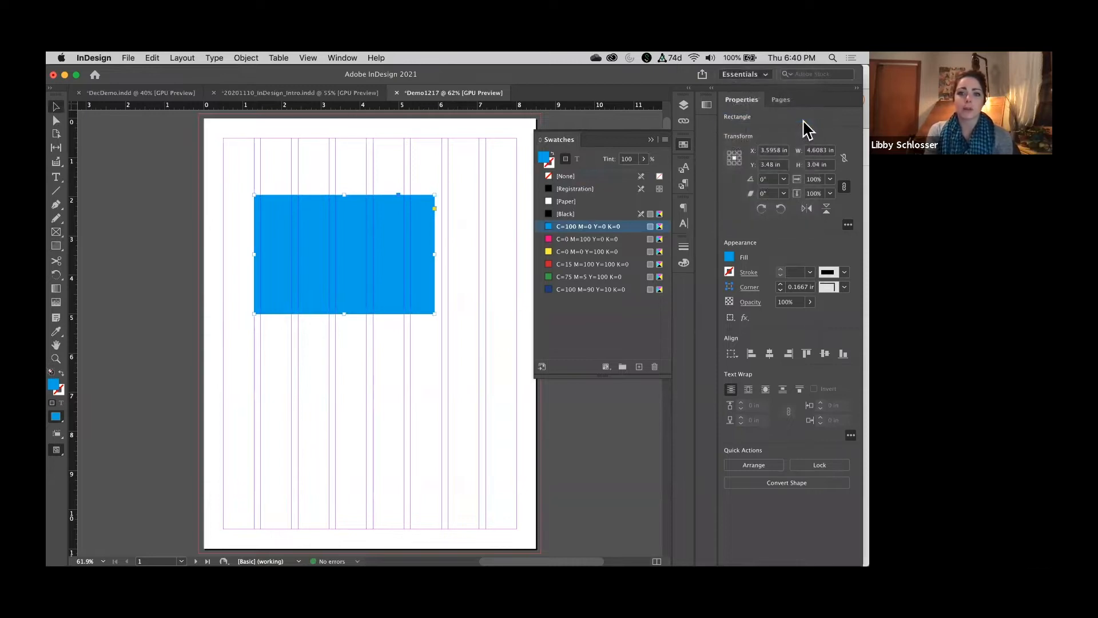
left_click(712, 75)
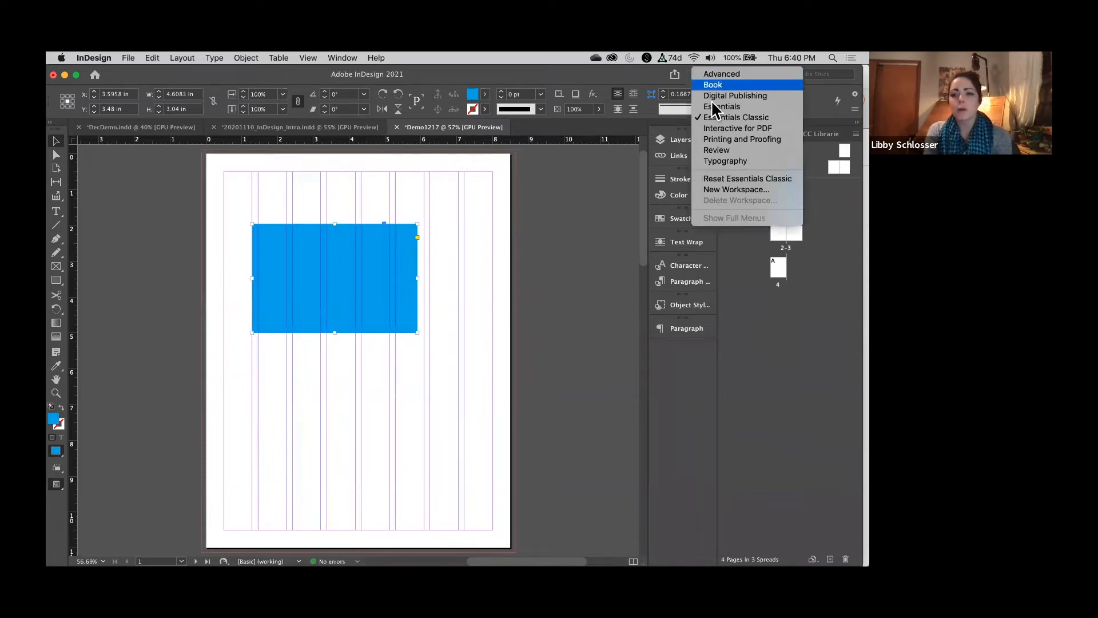
left_click(751, 108)
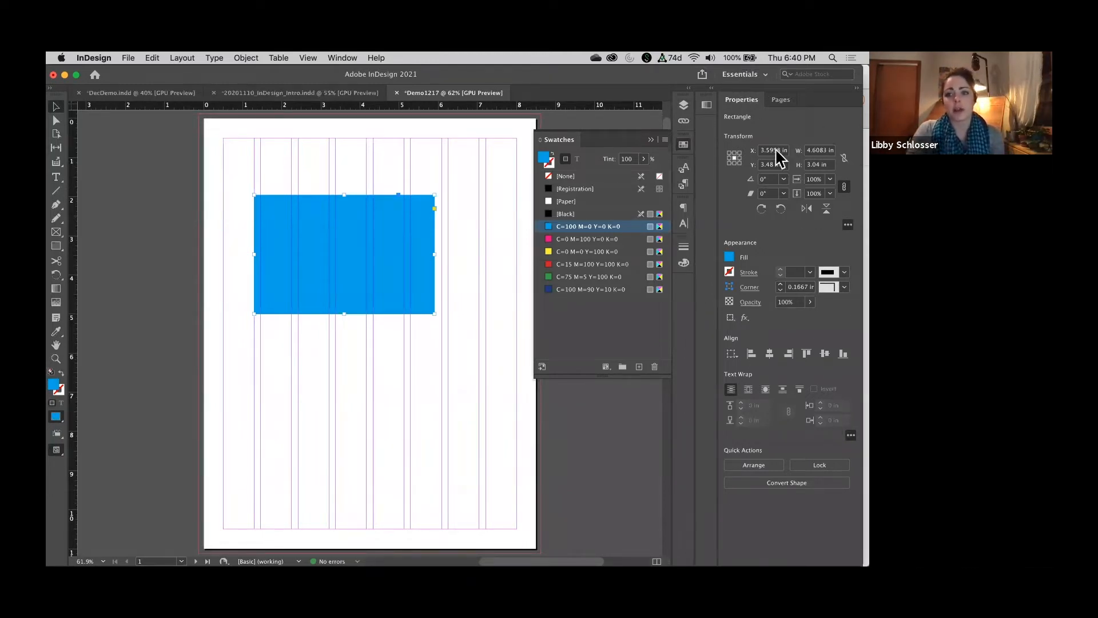
left_click(757, 74)
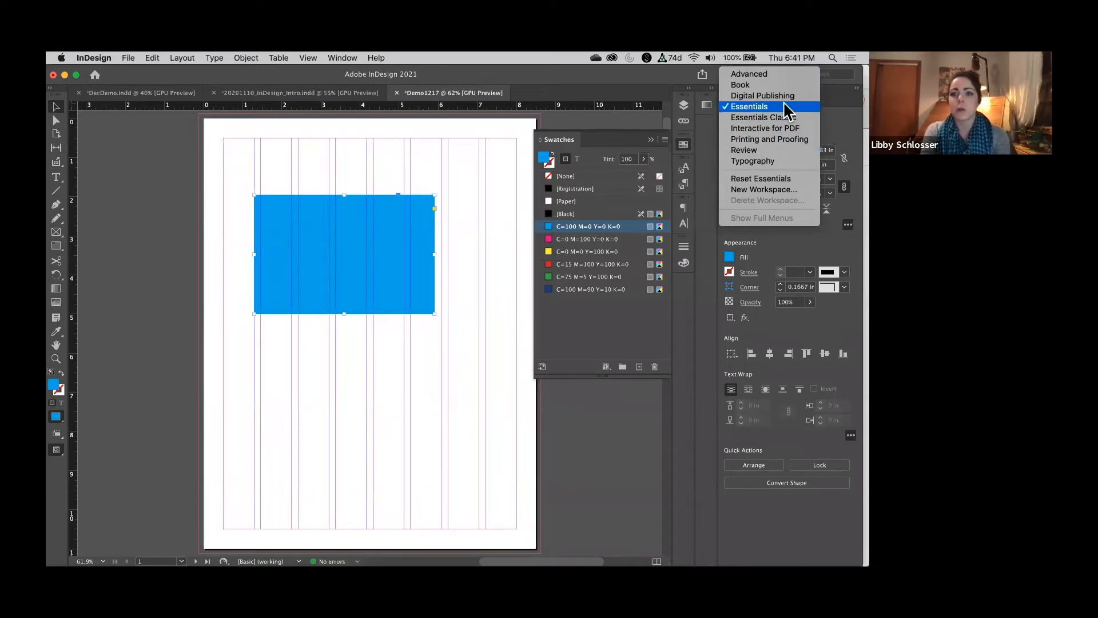
left_click(662, 83)
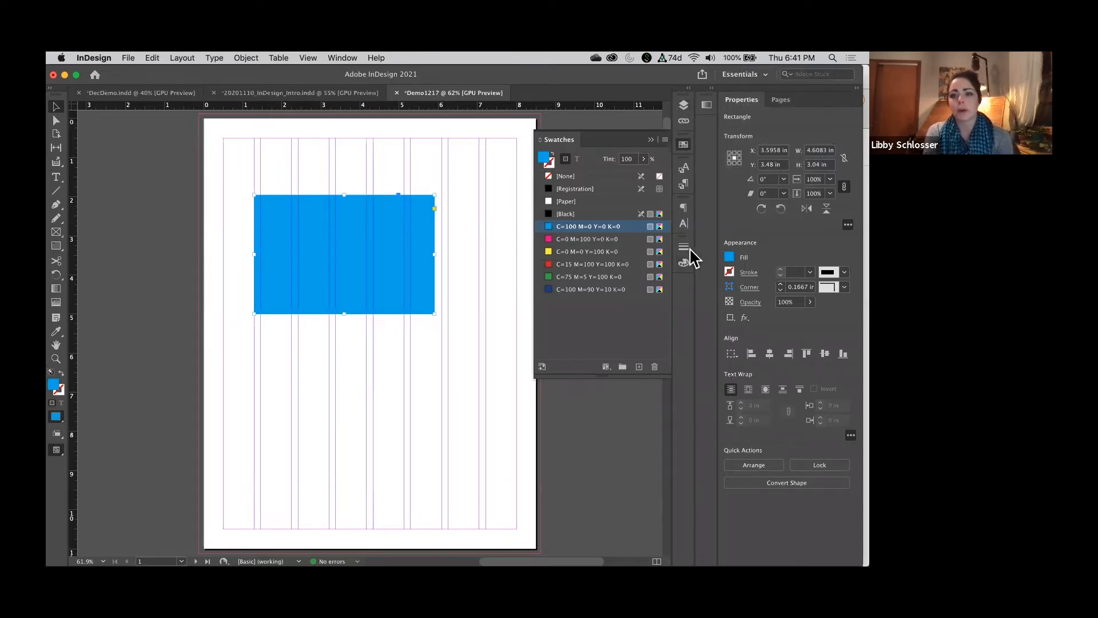
Look through the paragraph styles and the paragraph formatting options
left_click(684, 106)
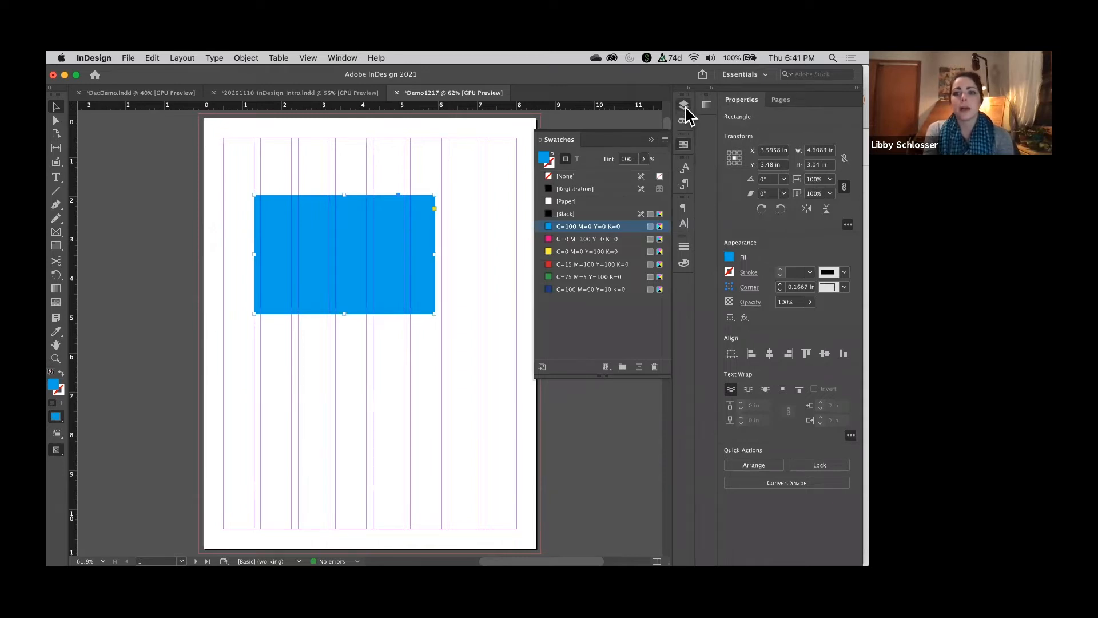
left_click(685, 147)
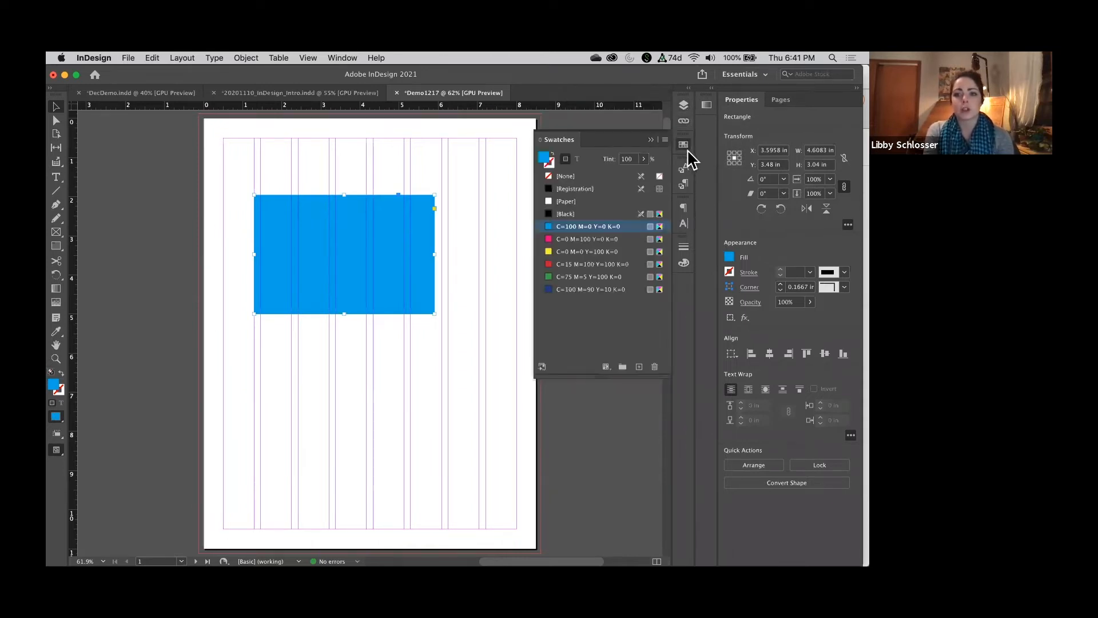
left_click(684, 186)
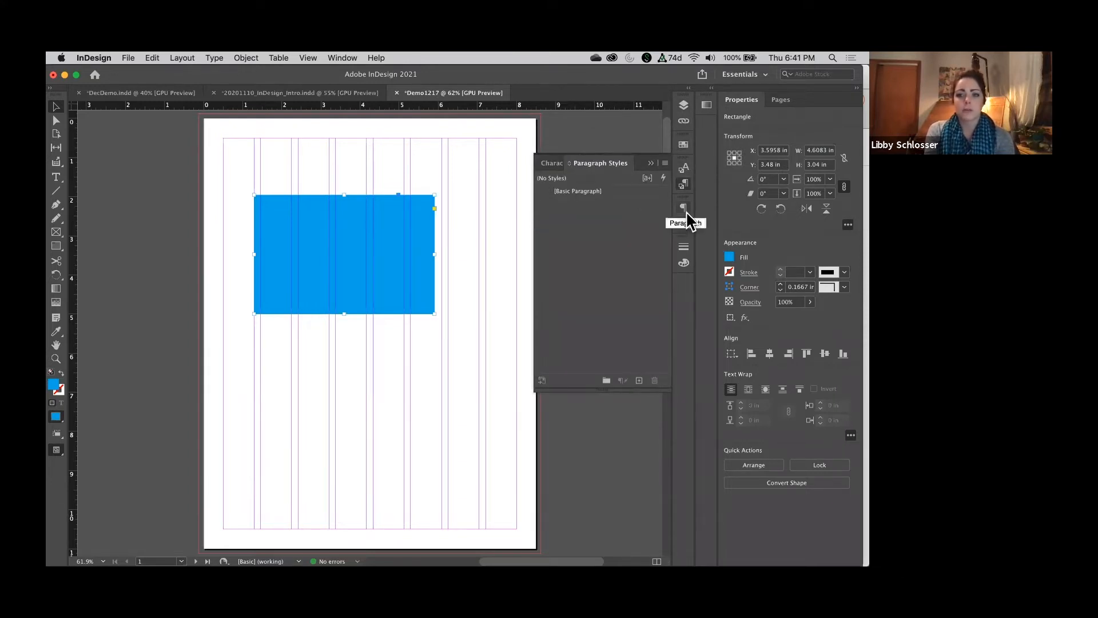
left_click(684, 208)
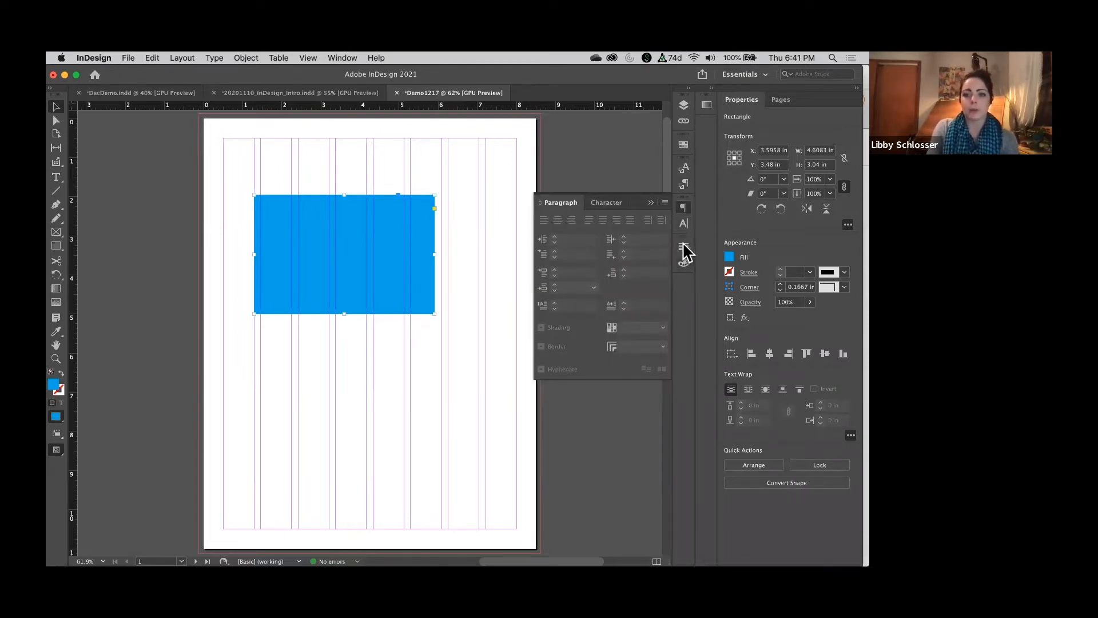
Display the floating Text Wrap panel for the selected rectangle
left_click(346, 58)
mouse_move(400, 198)
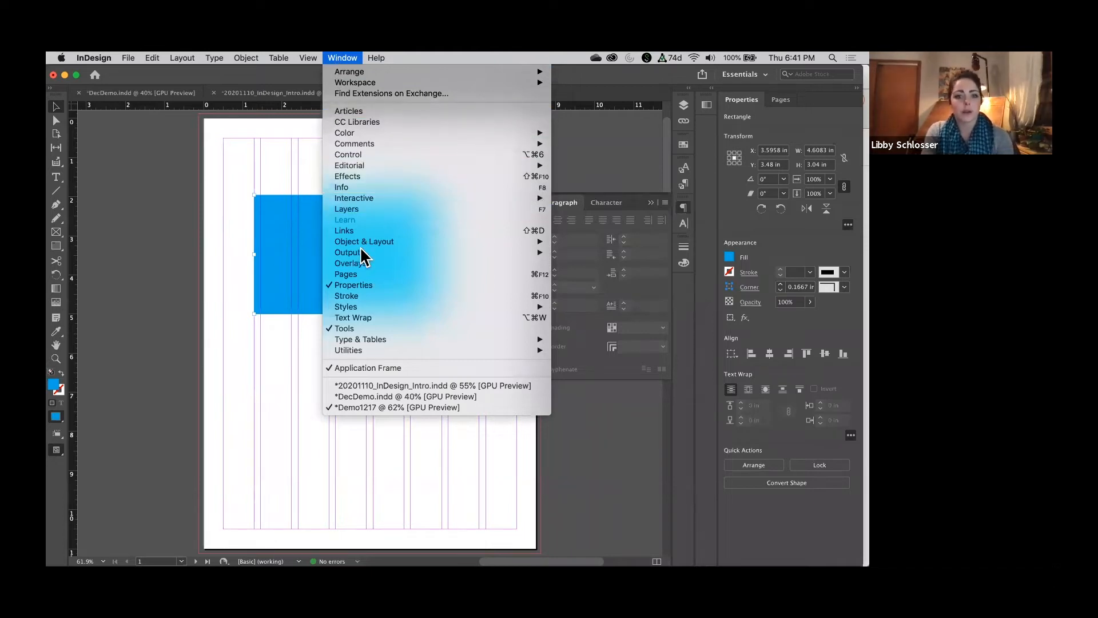
left_click(363, 314)
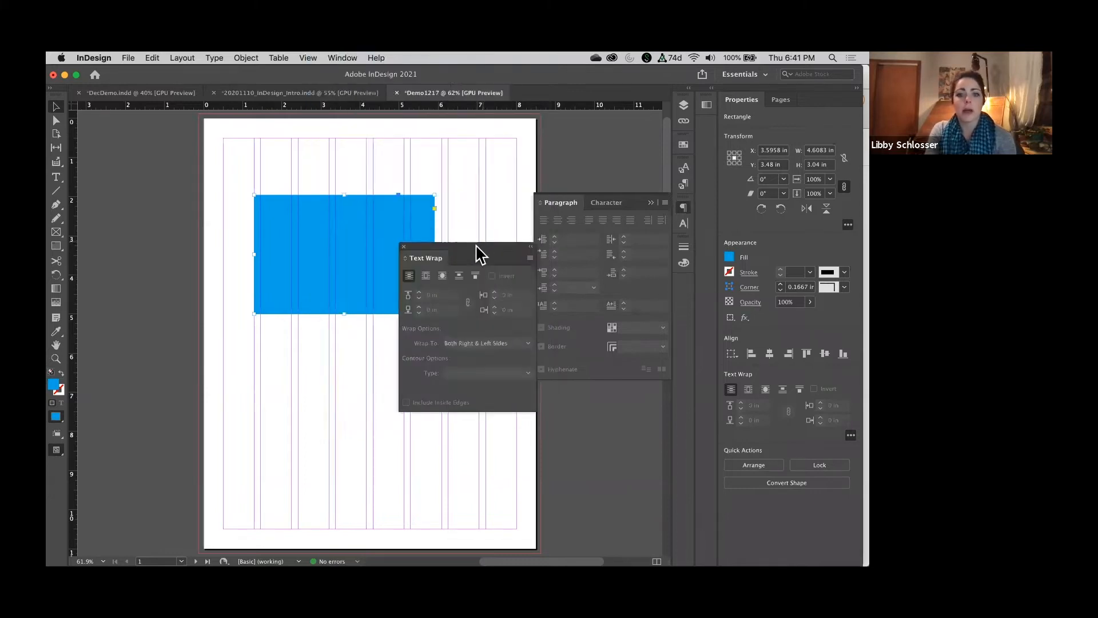
Dock the floating Text Wrap panel in the collapsed icon column below the other panels, and collapse the Paragraph panel
left_click_drag(476, 246, 441, 331)
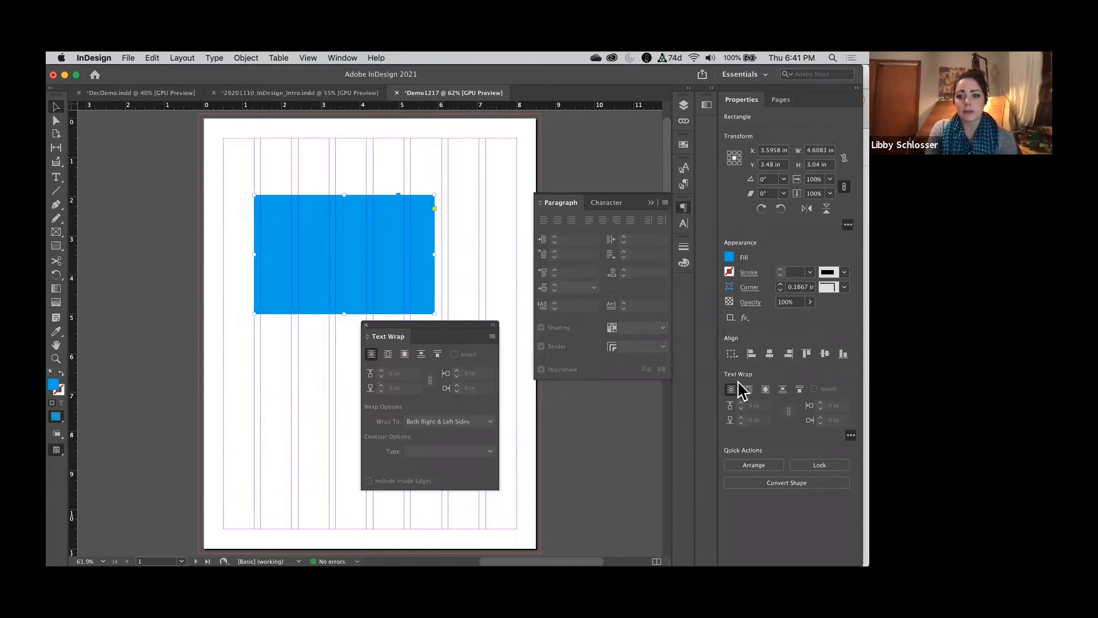
left_click_drag(456, 331, 687, 292)
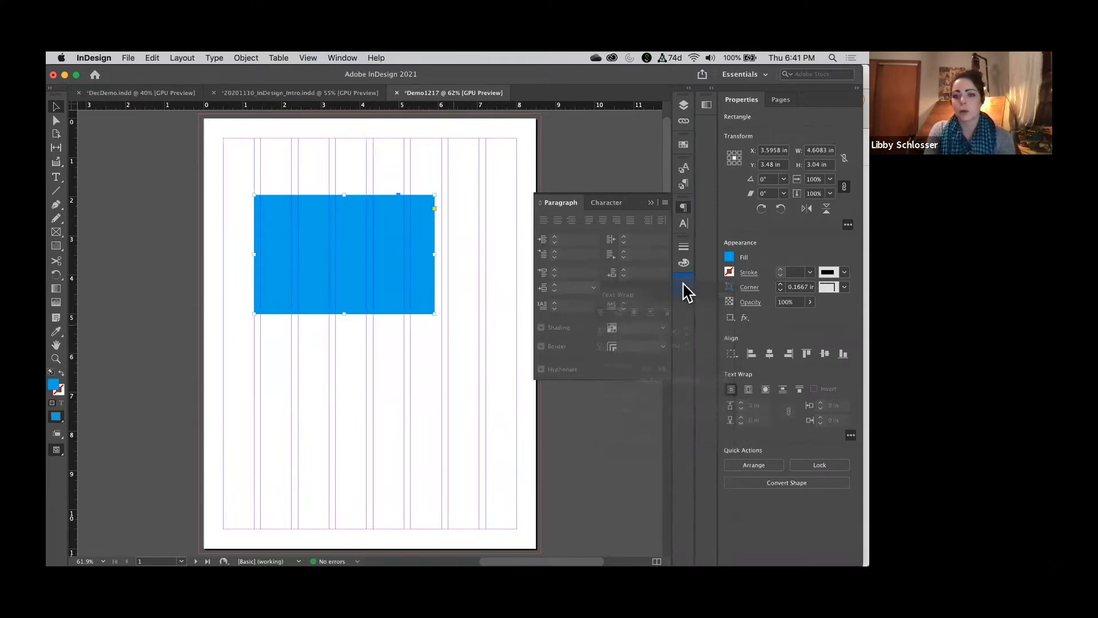
left_click(650, 202)
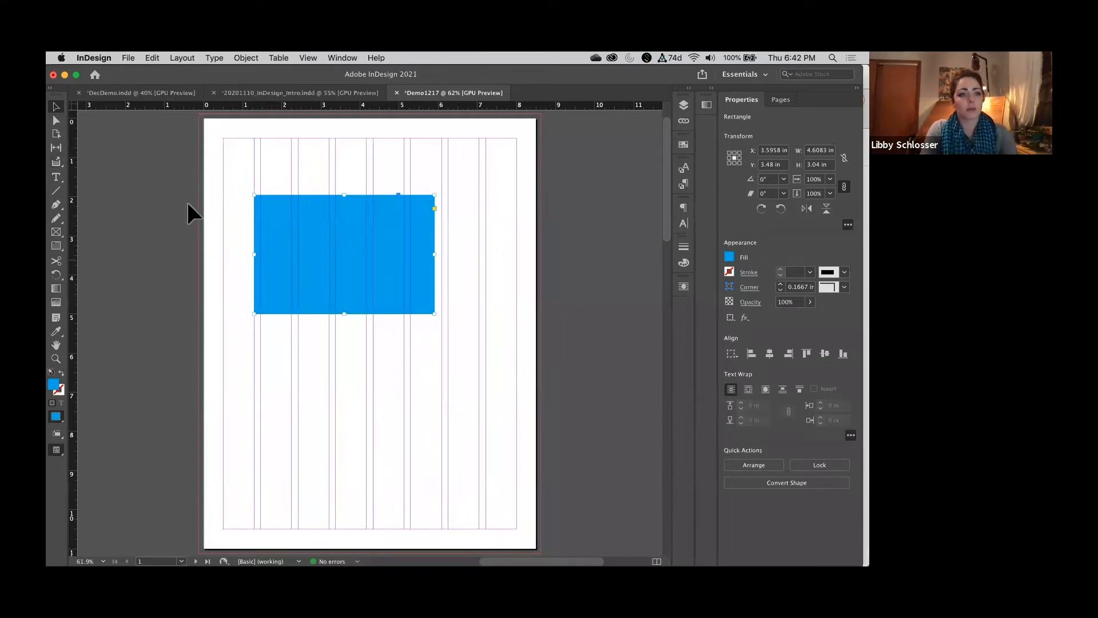
Draw a rectangle about 2.01 in wide and 1.46 in high over the blue rectangle's lower-left corner, filled with swatch C=0 M=0 Y=100 K=0
left_click(55, 246)
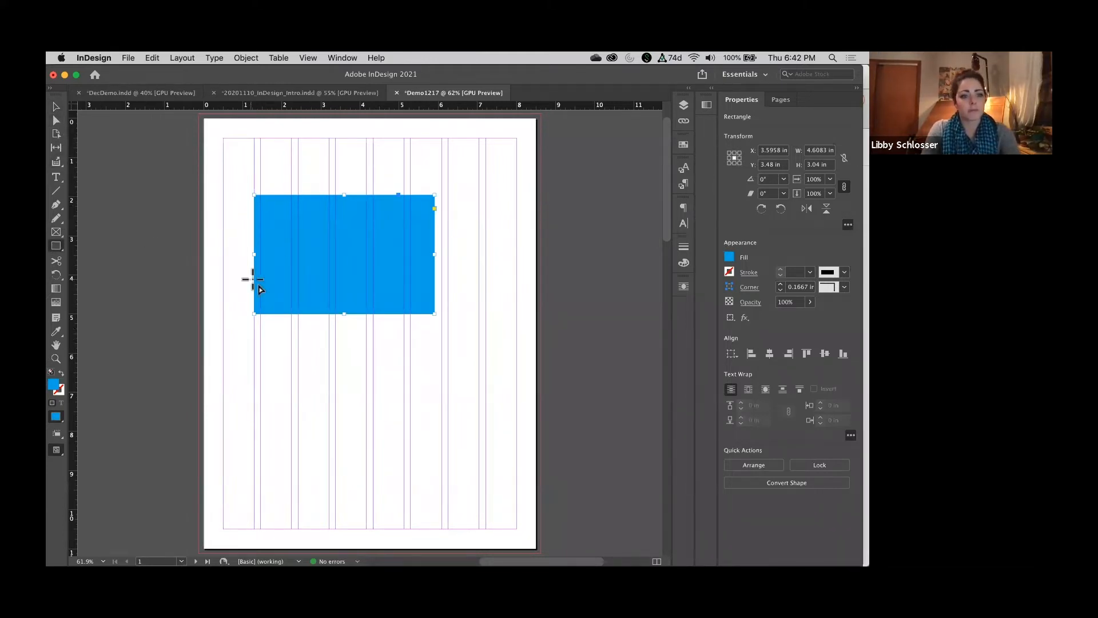
left_click_drag(235, 273, 314, 330)
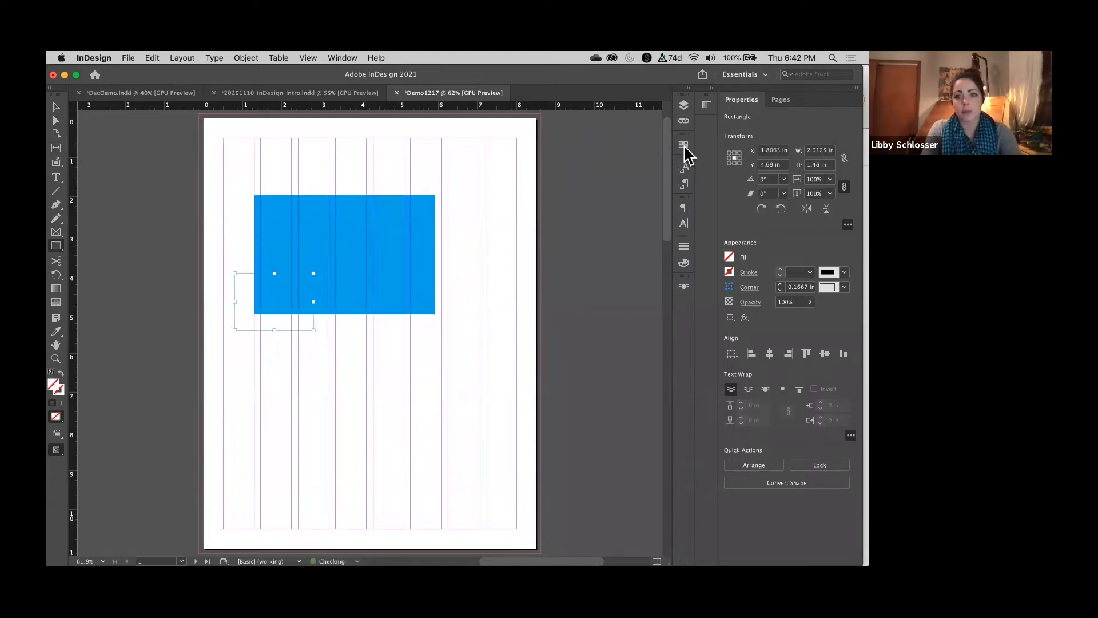
left_click(684, 144)
left_click(589, 251)
Select the blue and yellow rectangles together and group them
left_click(57, 106)
left_click(318, 327)
left_click_drag(260, 240, 255, 118)
left_click(192, 57)
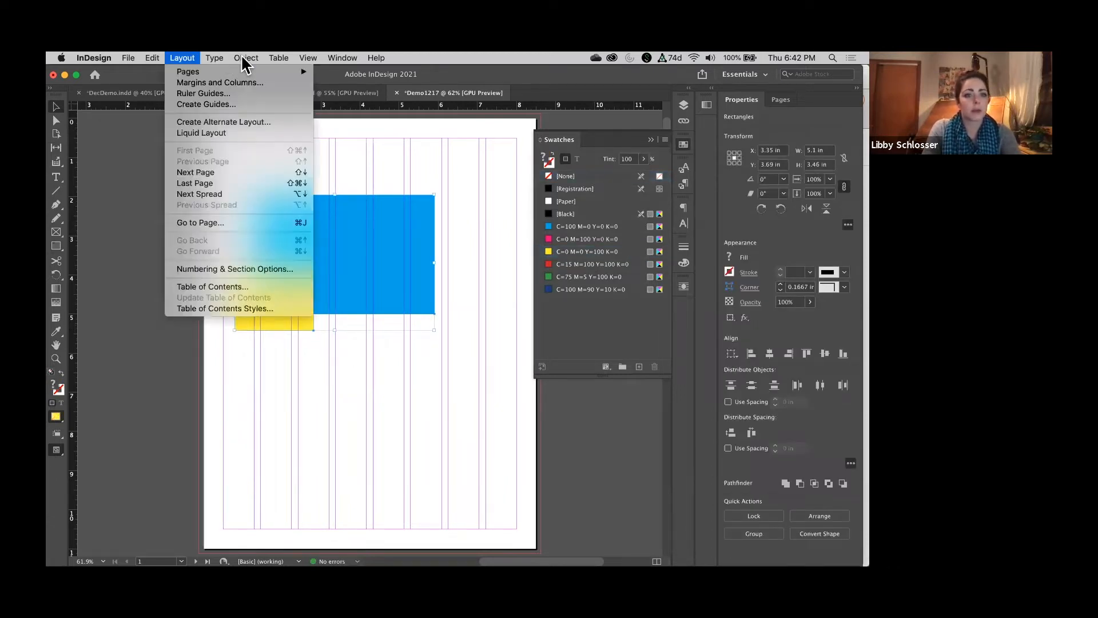
mouse_move(246, 58)
left_click(257, 122)
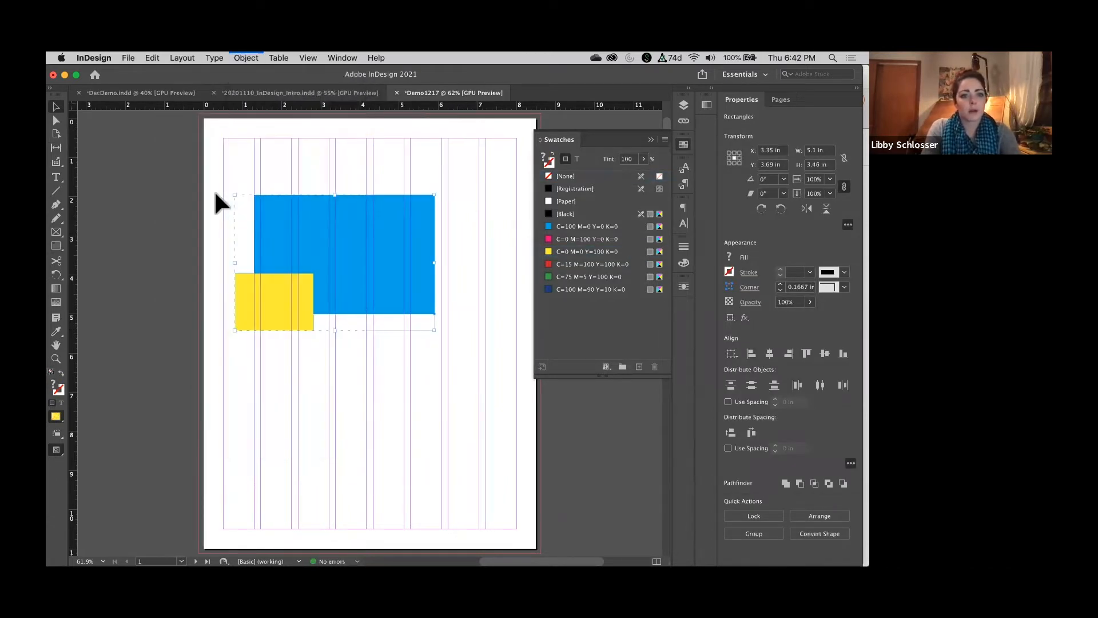
Move the grouped rectangles together around page 1, try scaling the group down from its lower-right corner and undo the scaling
left_click(213, 222)
left_click_drag(281, 284, 318, 228)
left_click(234, 56)
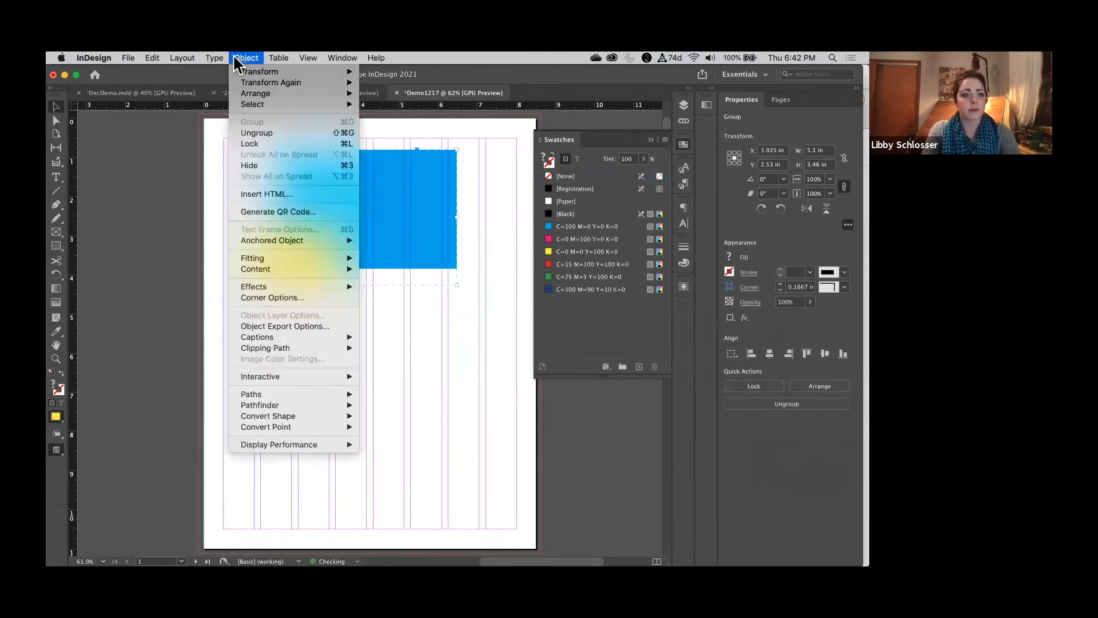
left_click(489, 284)
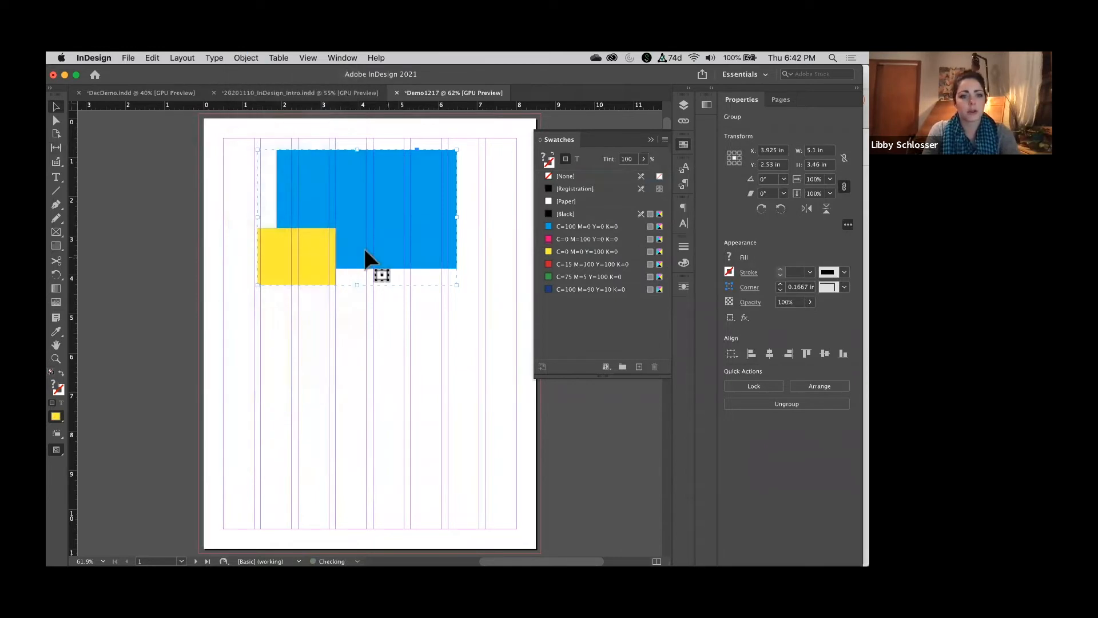
left_click_drag(365, 243, 340, 265)
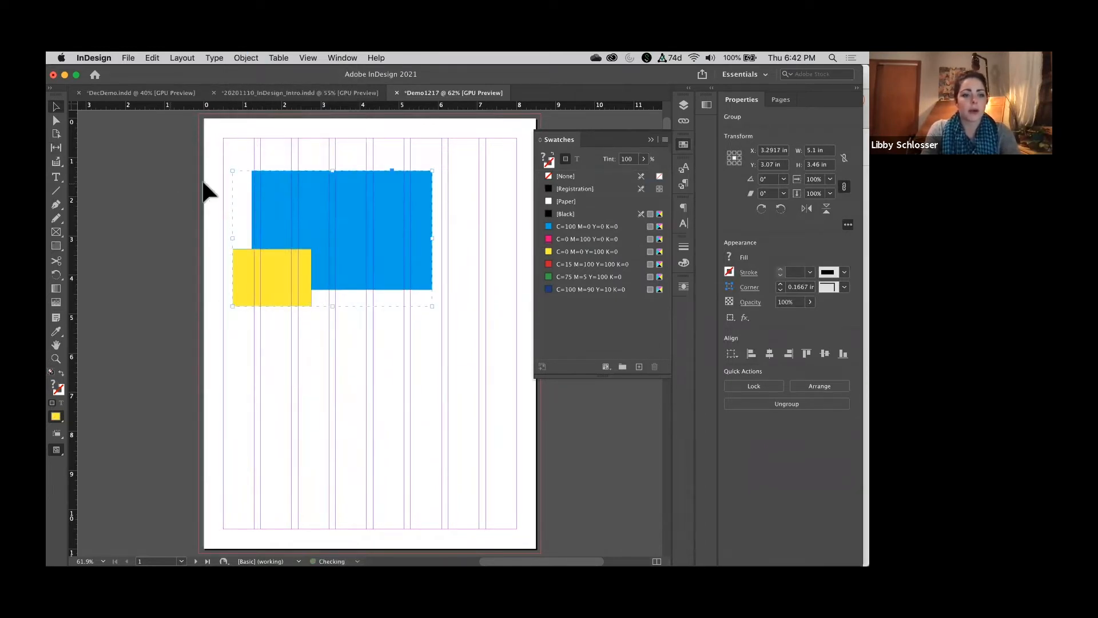
left_click_drag(319, 217, 378, 255)
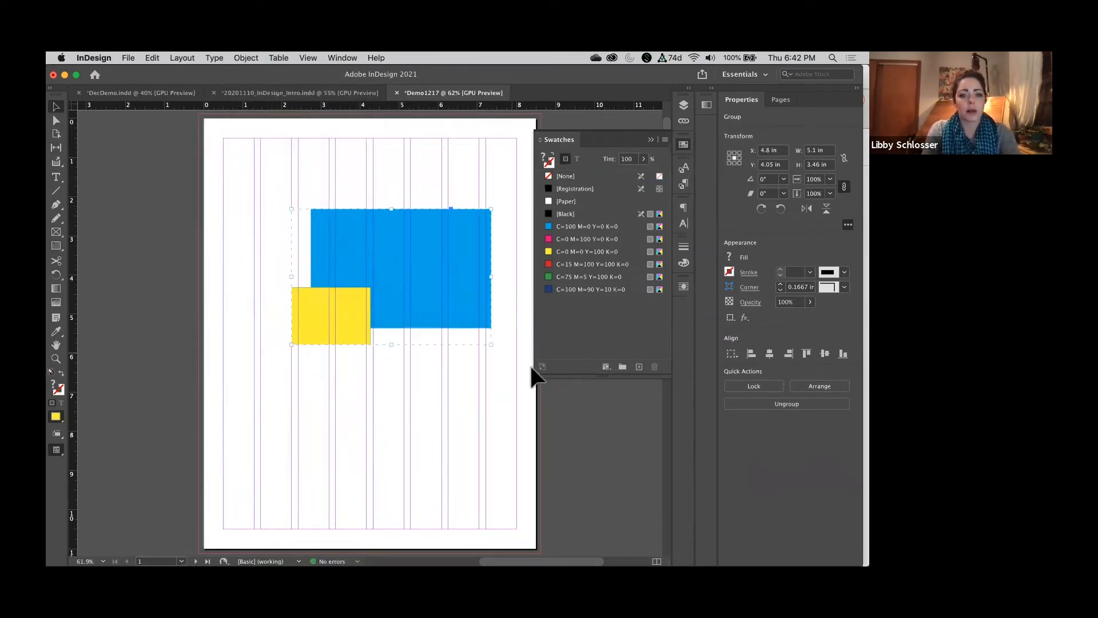
left_click_drag(491, 345, 345, 224)
key("super+z")
Move the yellow and blue rectangles apart individually inside the group with Direct Selection, and reposition the whole group slightly lower on the page
left_click(56, 120)
left_click(380, 393)
left_click_drag(337, 311, 310, 378)
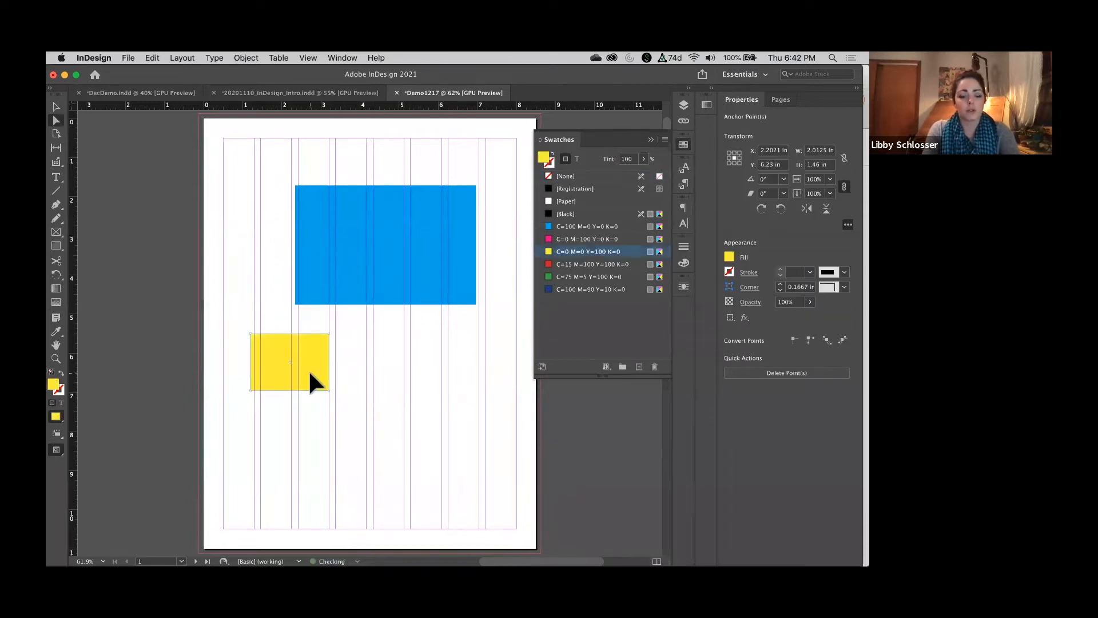
left_click_drag(410, 276, 461, 281)
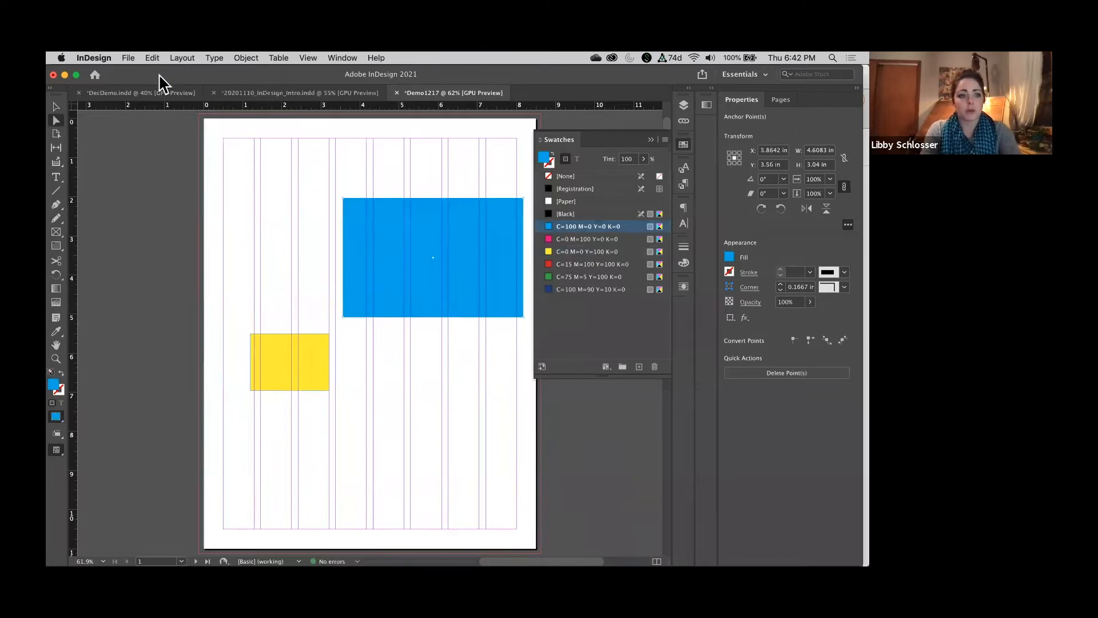
left_click(56, 107)
left_click_drag(410, 292, 371, 272)
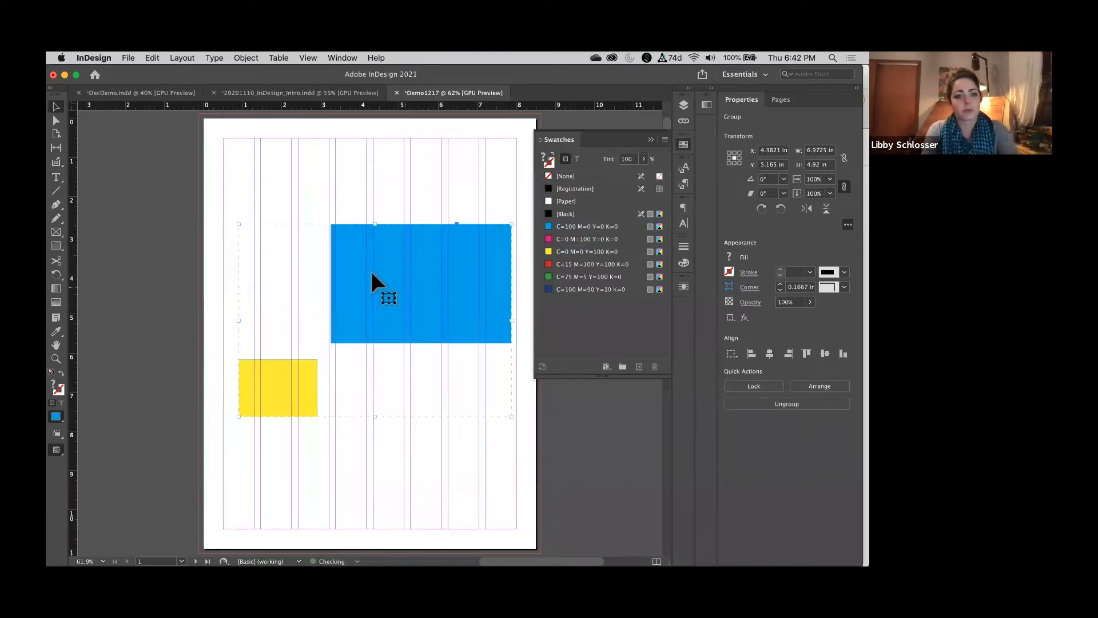
Try to pull in the blue rectangle's upper-left corner point with Direct Selection while the whole group is selected, and undo each attempt
left_click(59, 122)
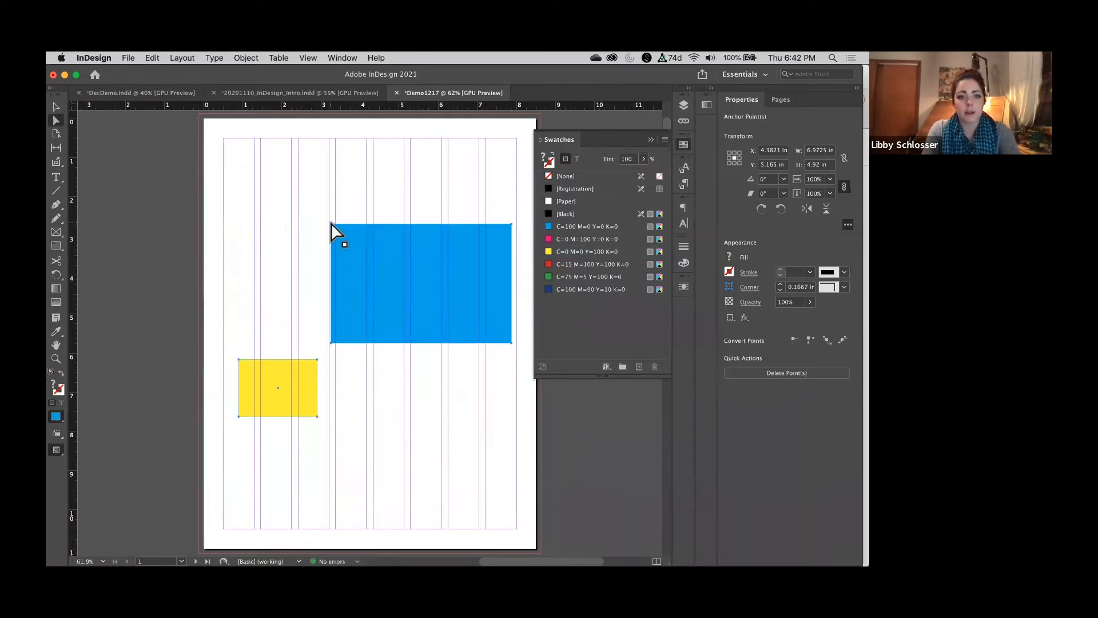
left_click_drag(330, 225, 353, 245)
key("super+z")
scroll(353, 245, "up", 5)
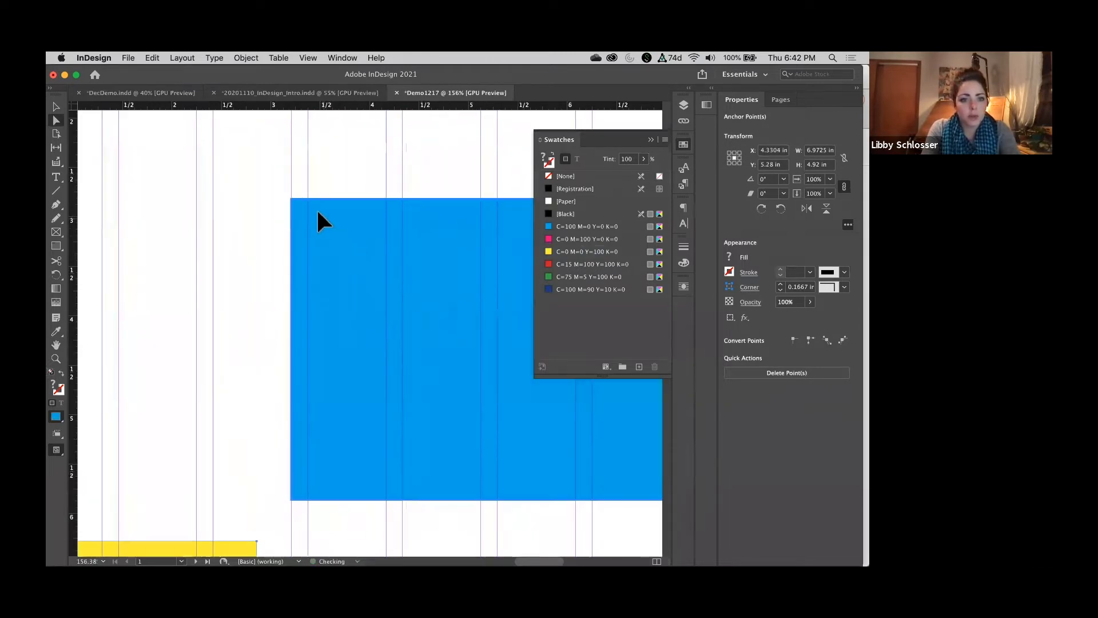
left_click_drag(290, 198, 333, 231)
key("super+z")
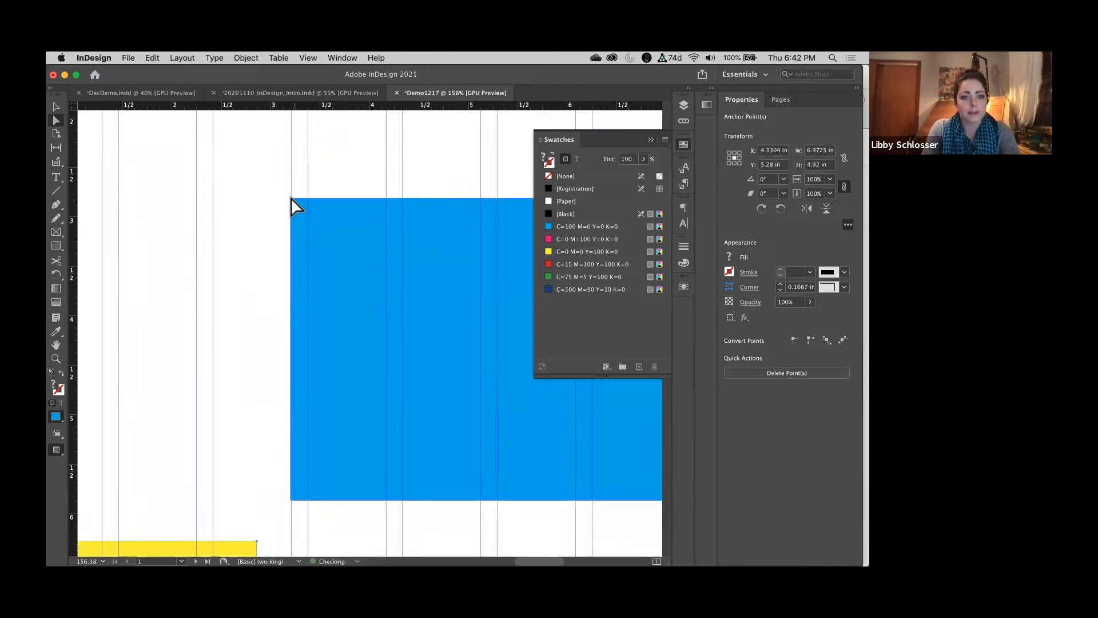
key("super+0")
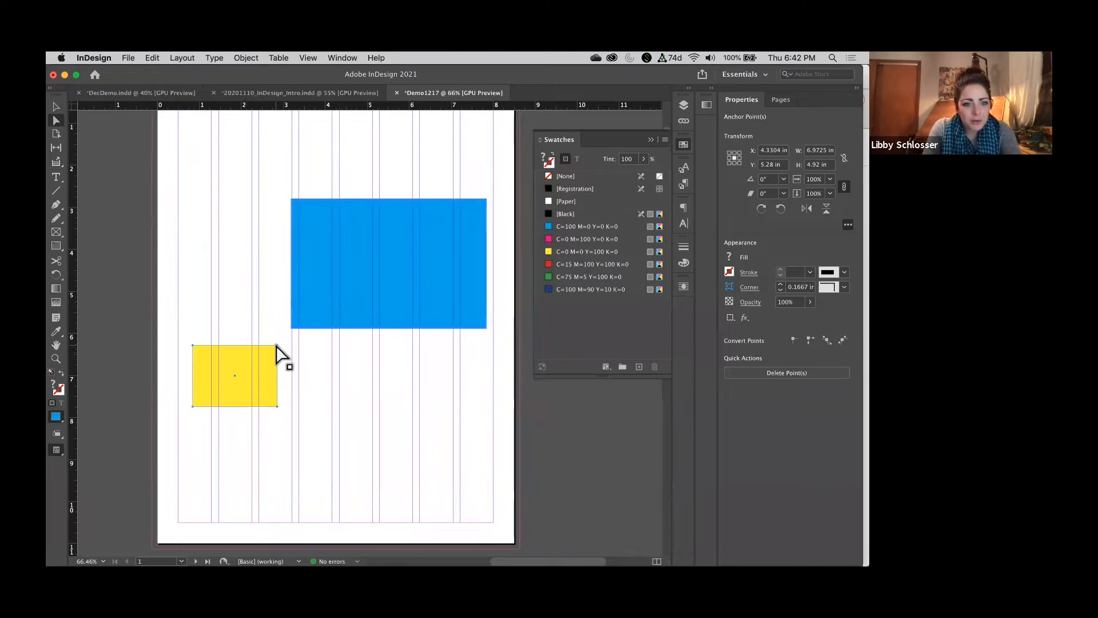
Reshape the blue rectangle into an irregular quadrilateral, moving its upper-left anchor to about X 4.17 in, Y 2.2 in and its lower-right anchor inward
left_click(304, 373)
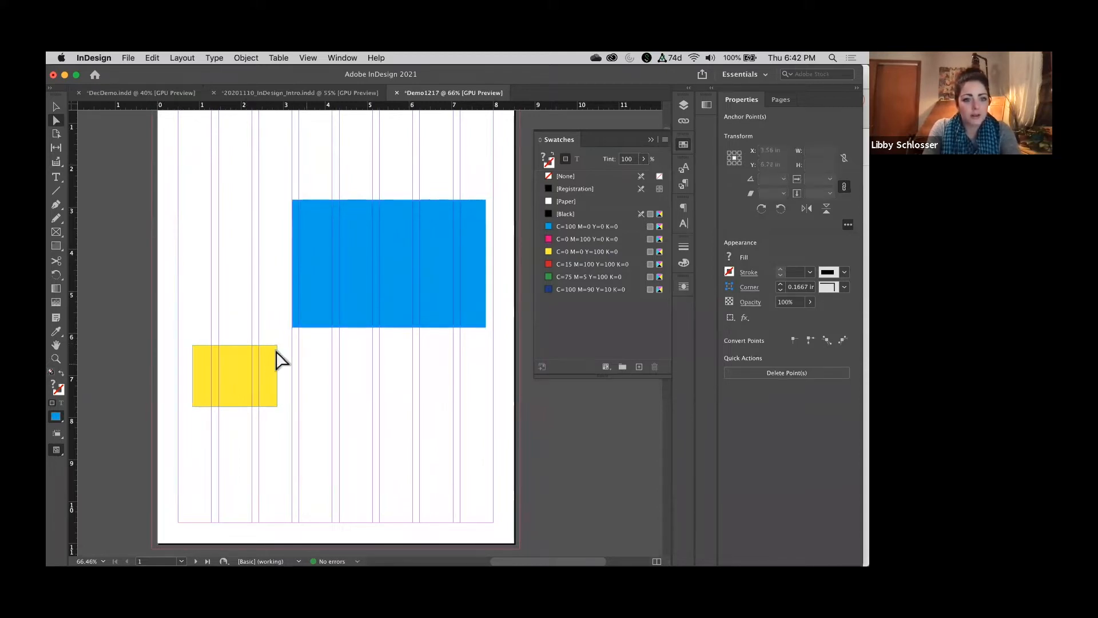
left_click(292, 327)
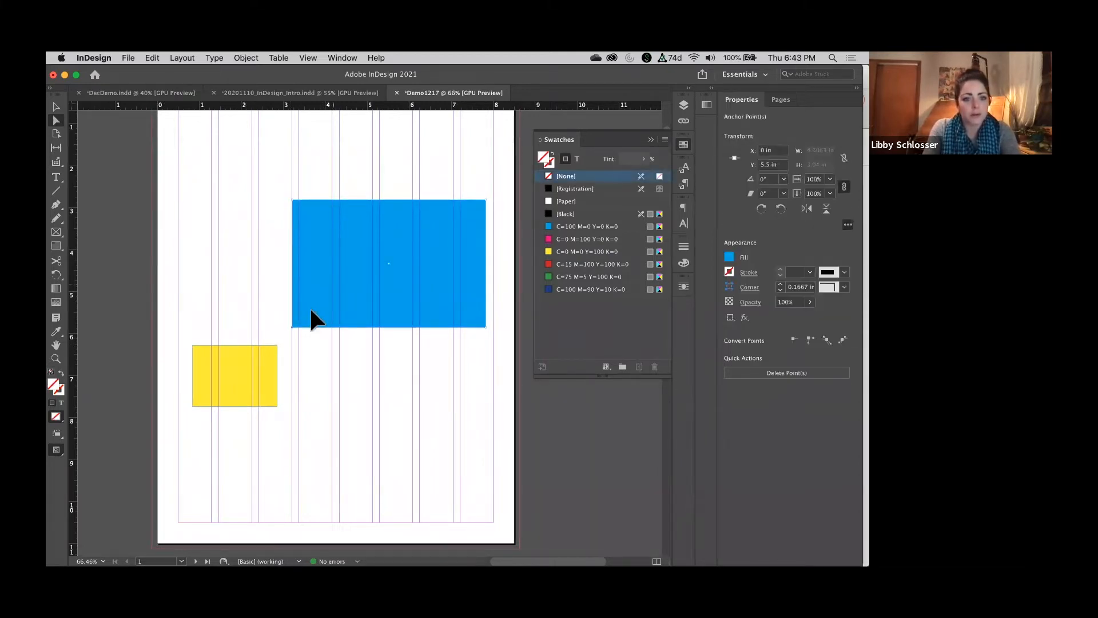
left_click(294, 338)
left_click(293, 328)
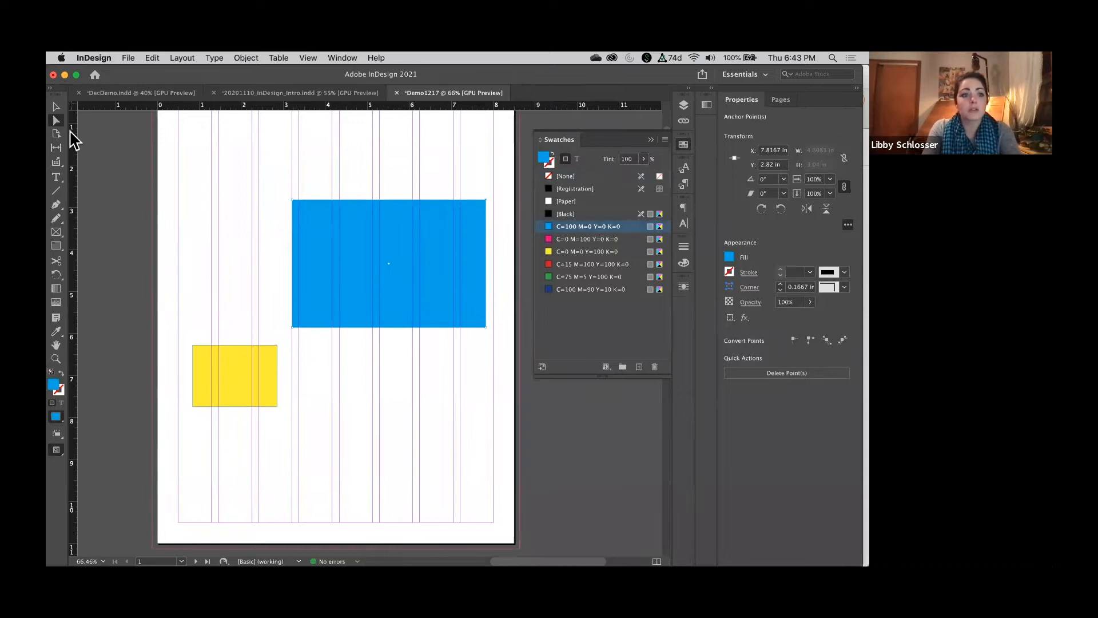
left_click(55, 106)
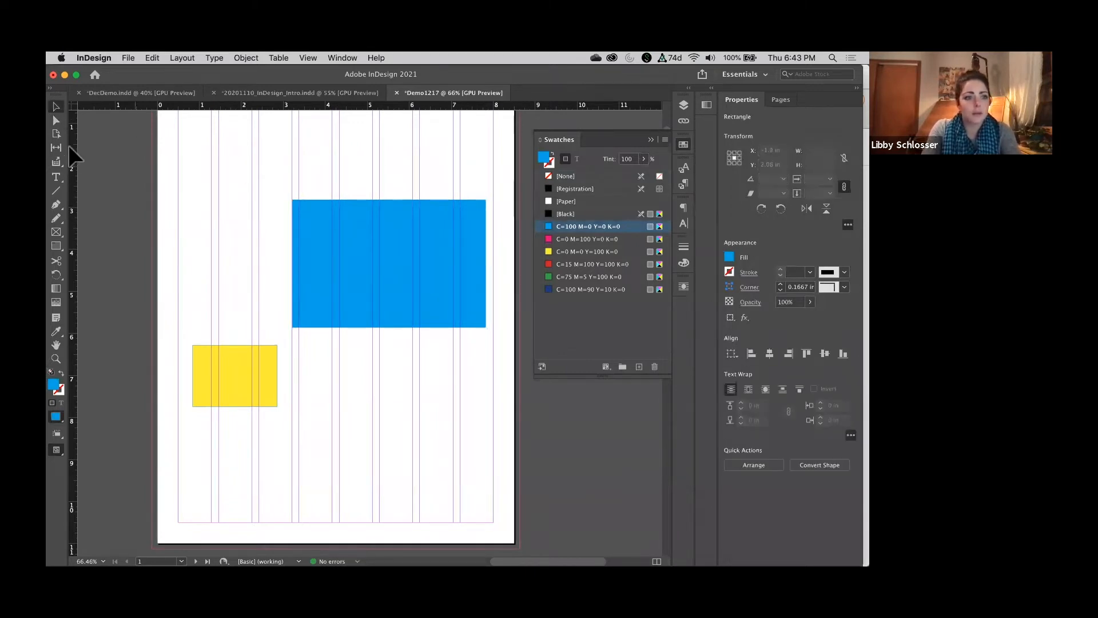
left_click(56, 120)
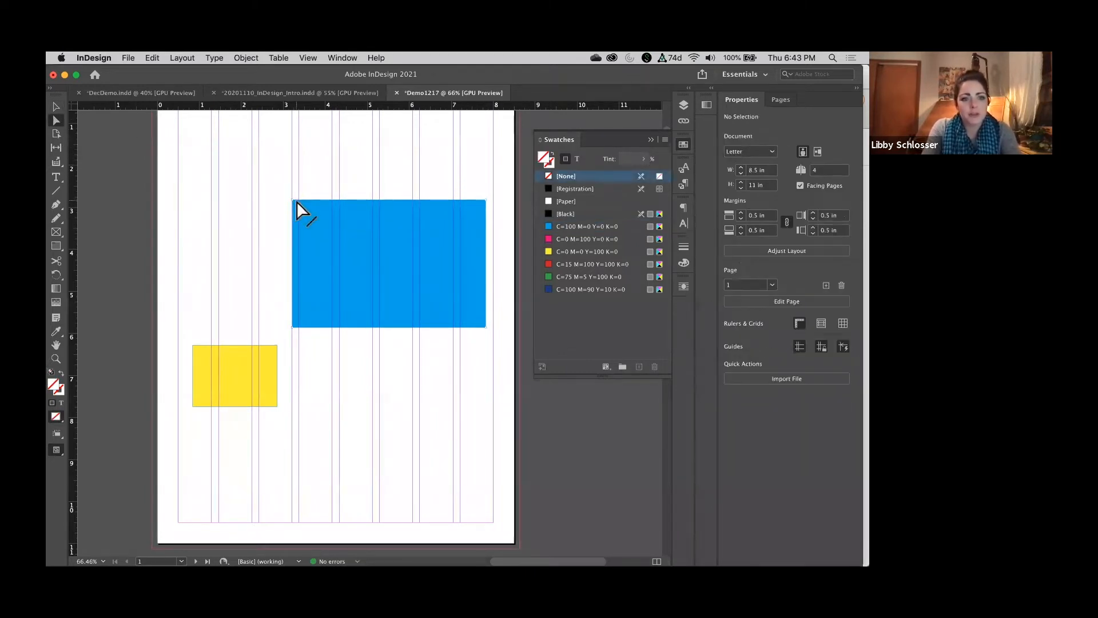
left_click_drag(293, 201, 330, 226)
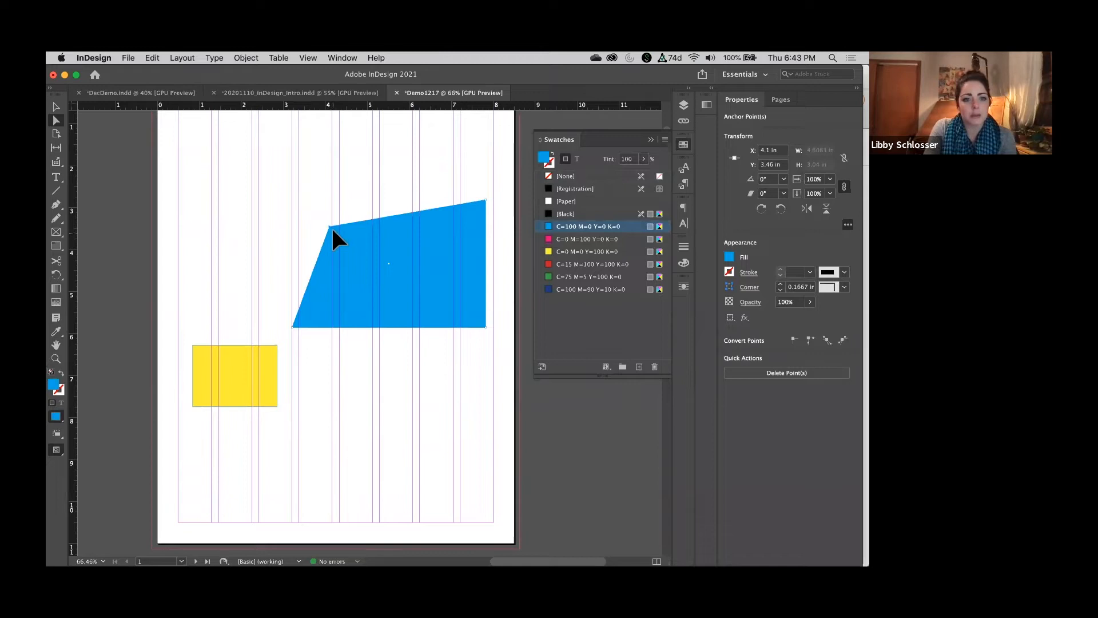
left_click_drag(331, 226, 332, 173)
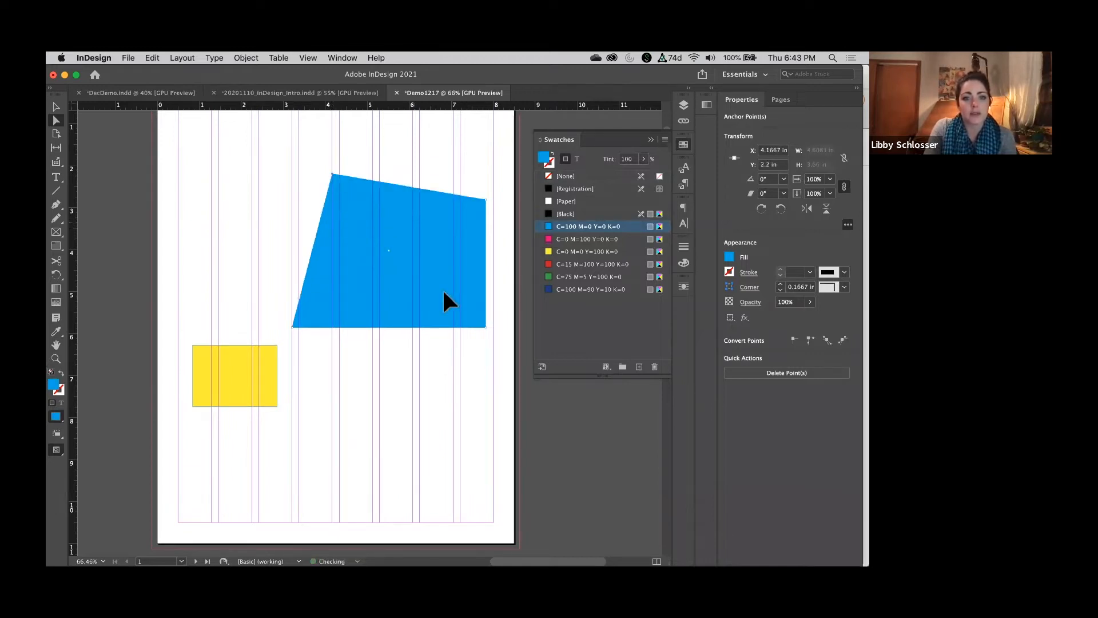
left_click_drag(488, 330, 434, 294)
left_click(81, 186)
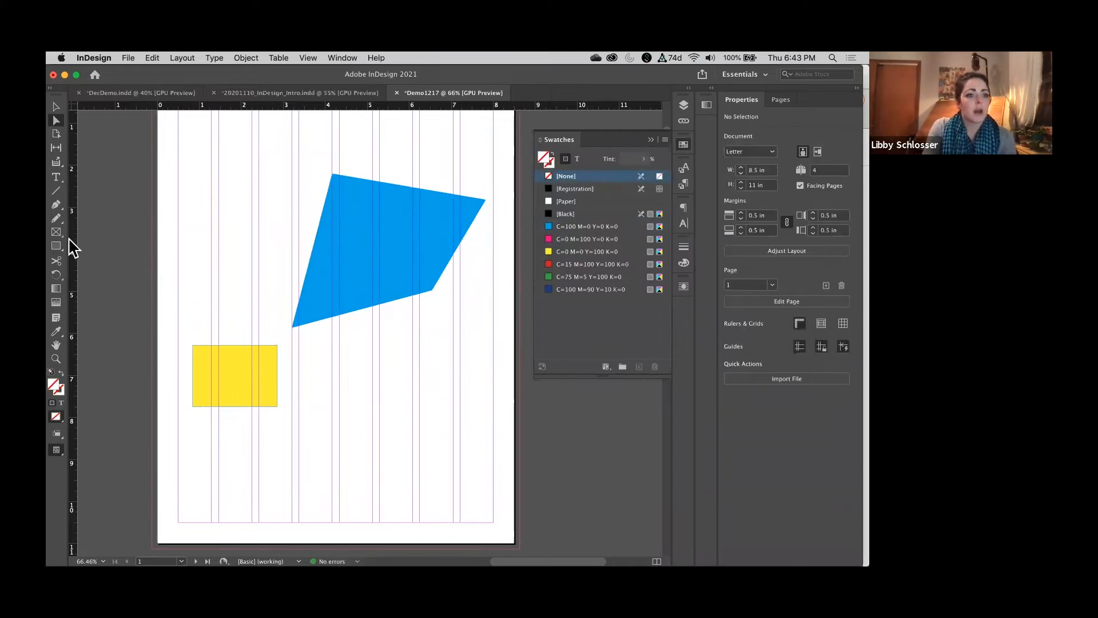
Check the available shape tools and delete the group containing the blue and yellow shapes
left_click_drag(57, 247, 133, 264)
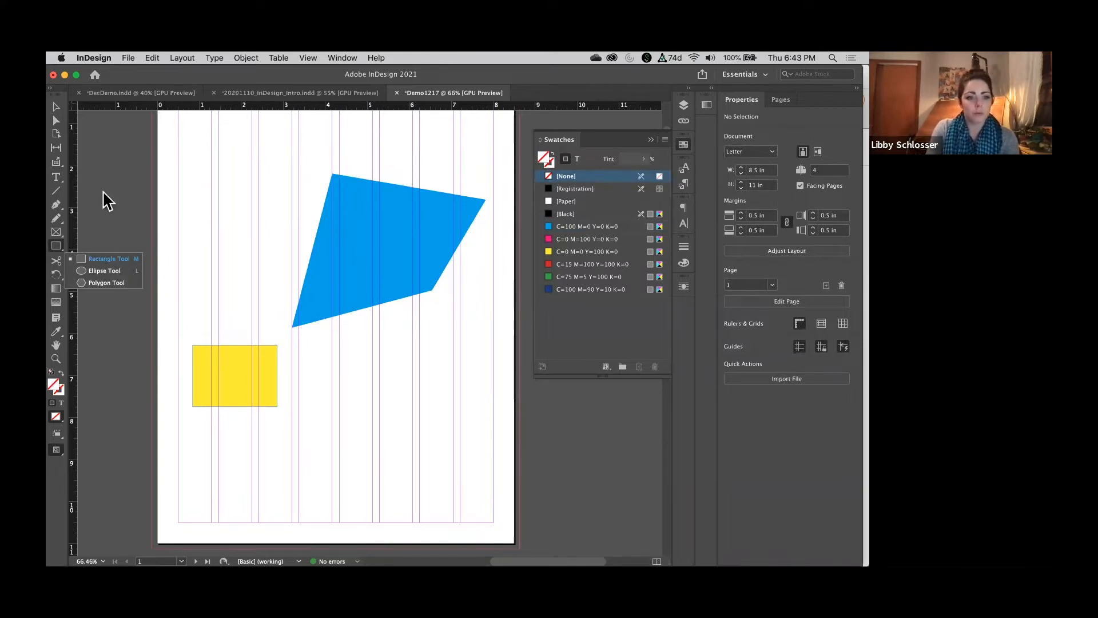
left_click(56, 107)
left_click(324, 273)
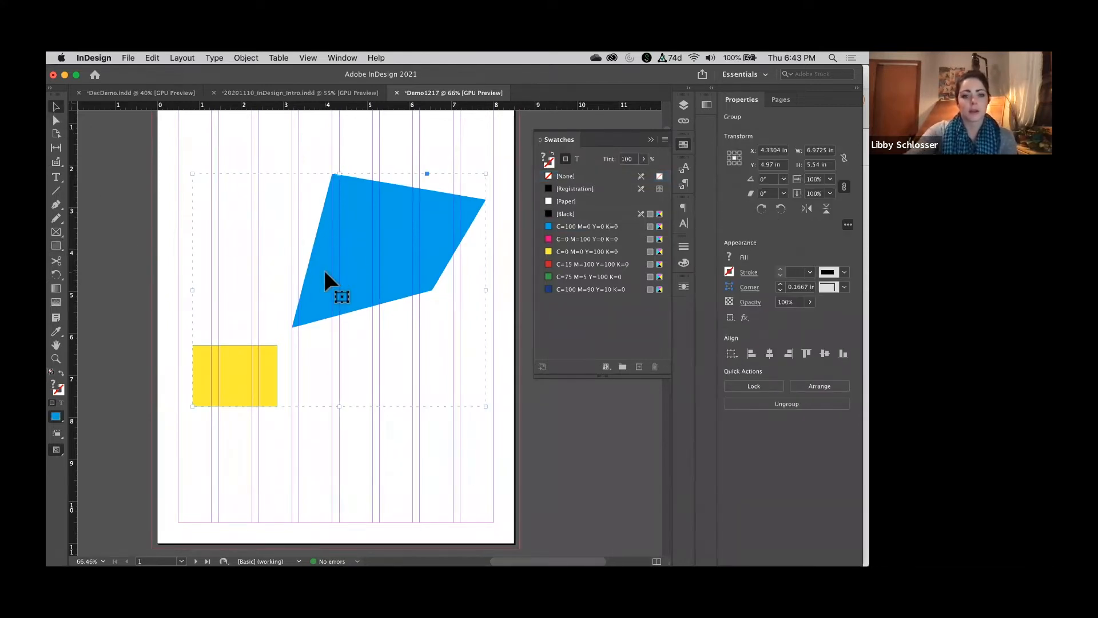
key("BackSpace")
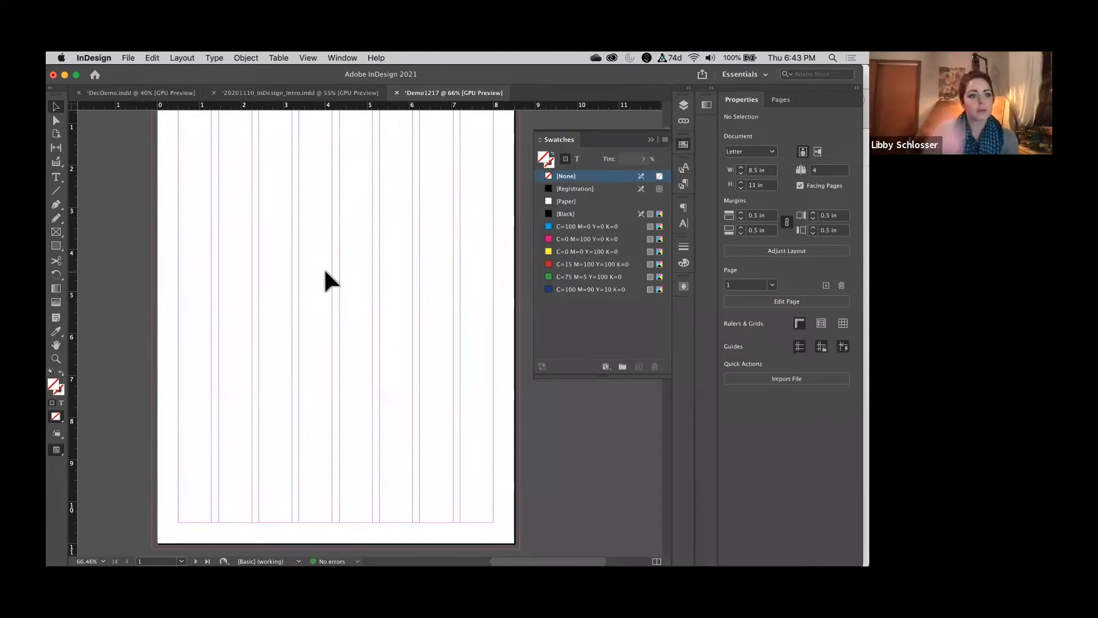
Draw a text frame about 3.6 in wide and 3.3 in high on page 1's upper half with the Type tool
left_click(57, 178)
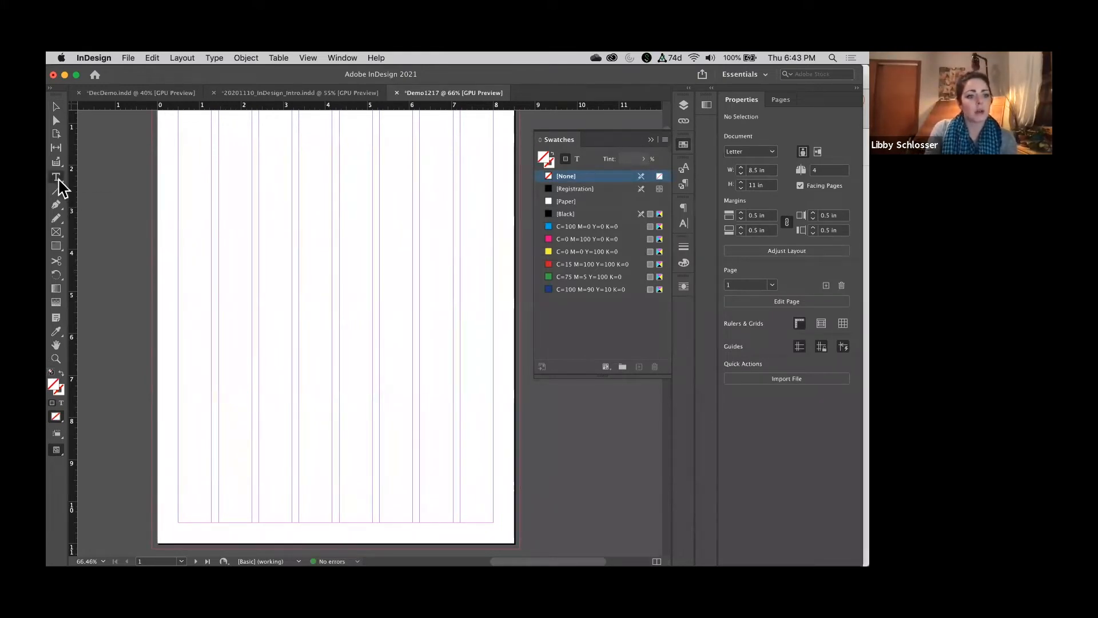
left_click(57, 178)
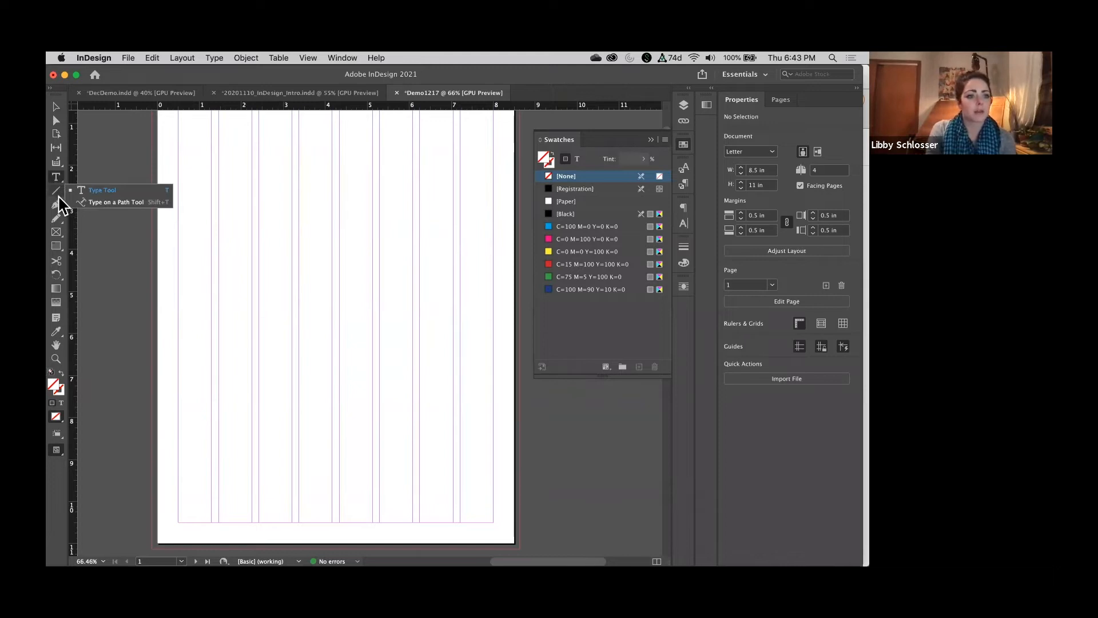
left_click(58, 194)
left_click(54, 177)
left_click_drag(264, 165, 411, 298)
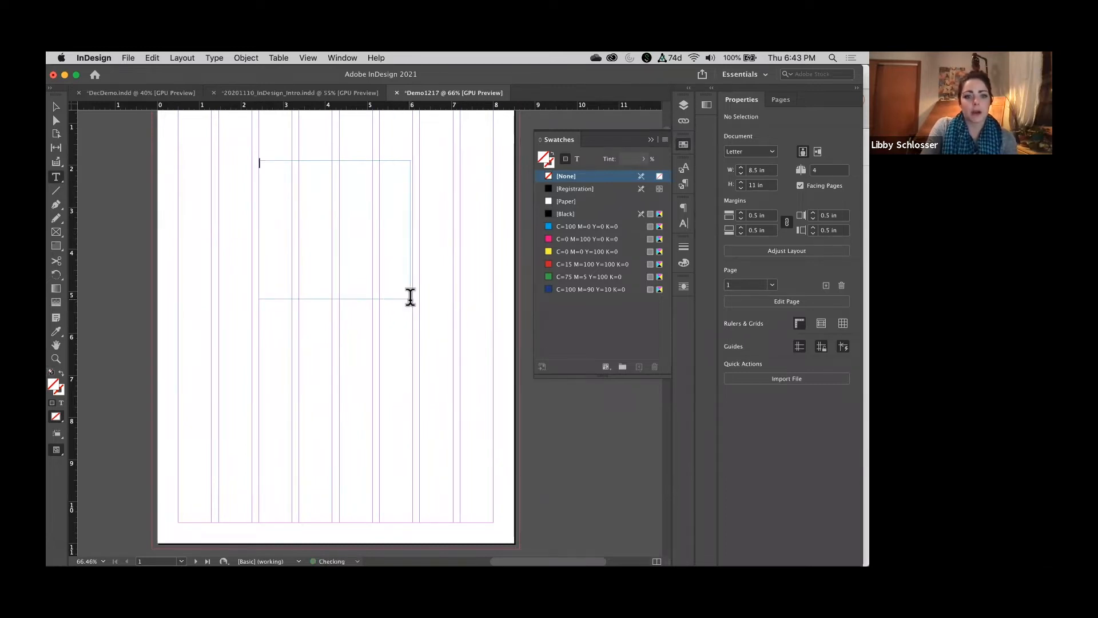
Fill the text frame with placeholder text, select the frame as an object and view it at actual size
left_click(208, 57)
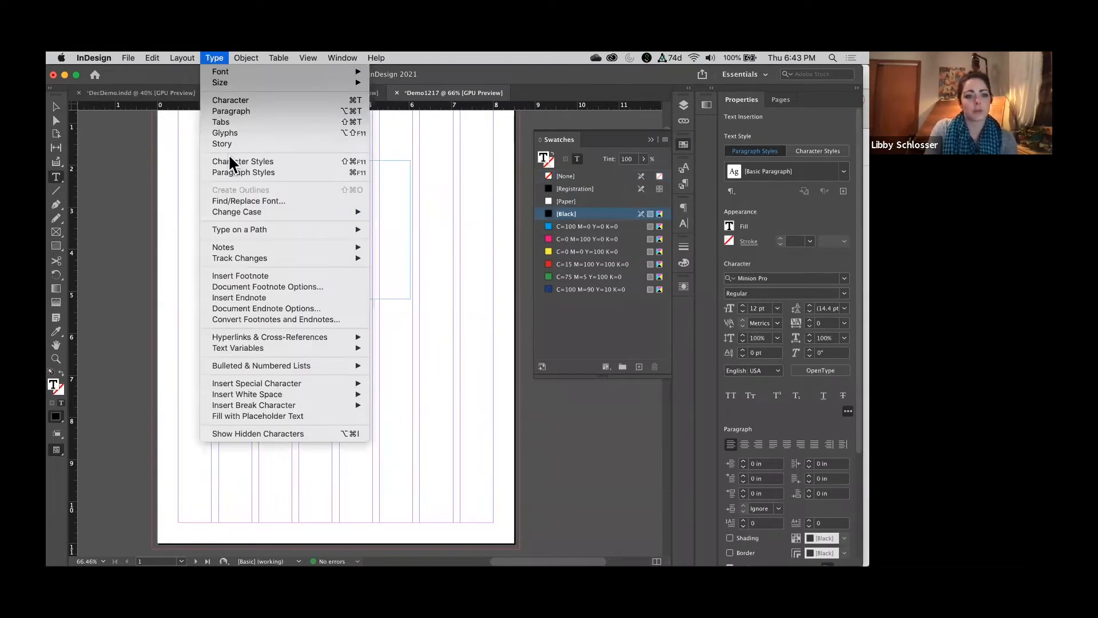
left_click(273, 413)
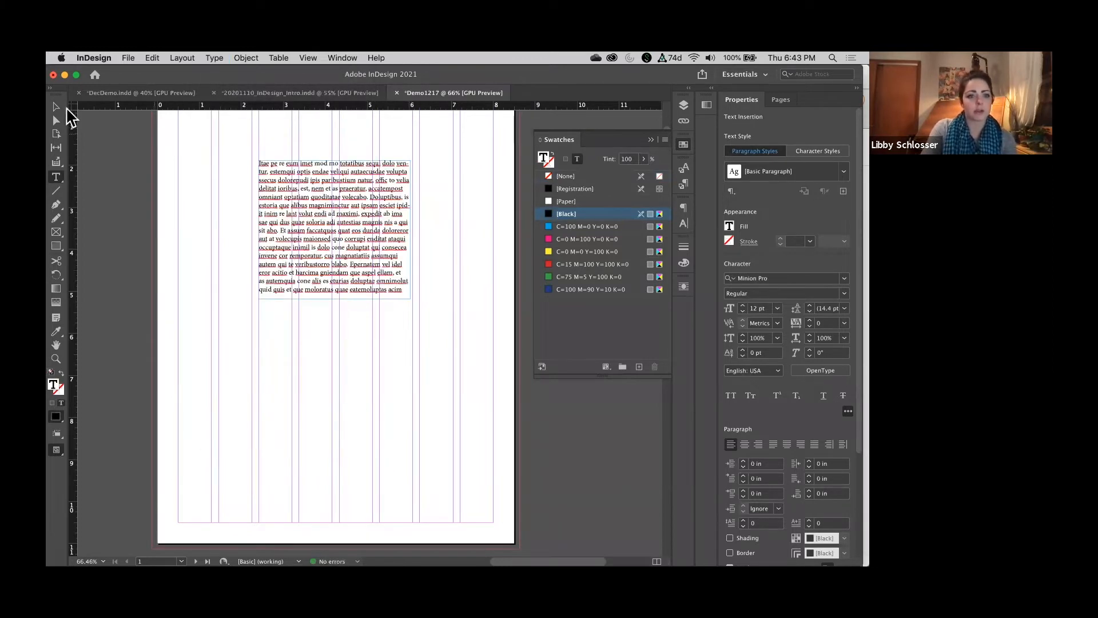
key("Escape")
key("super+1")
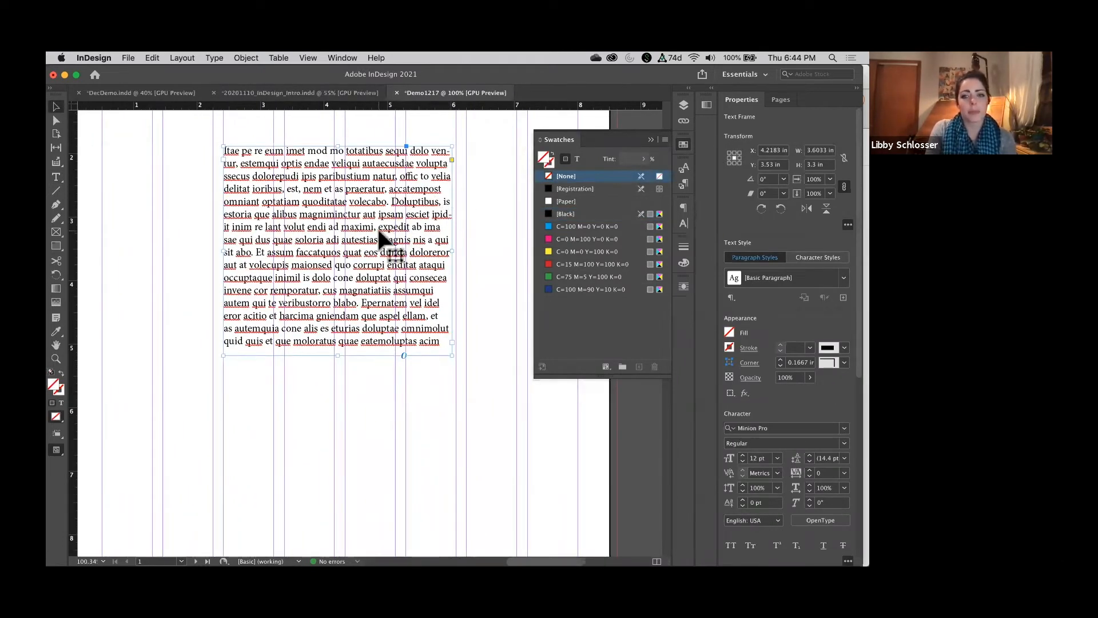
Set the selected text frame's font to Kohinoor Telugu in the Medium style
left_click(396, 207)
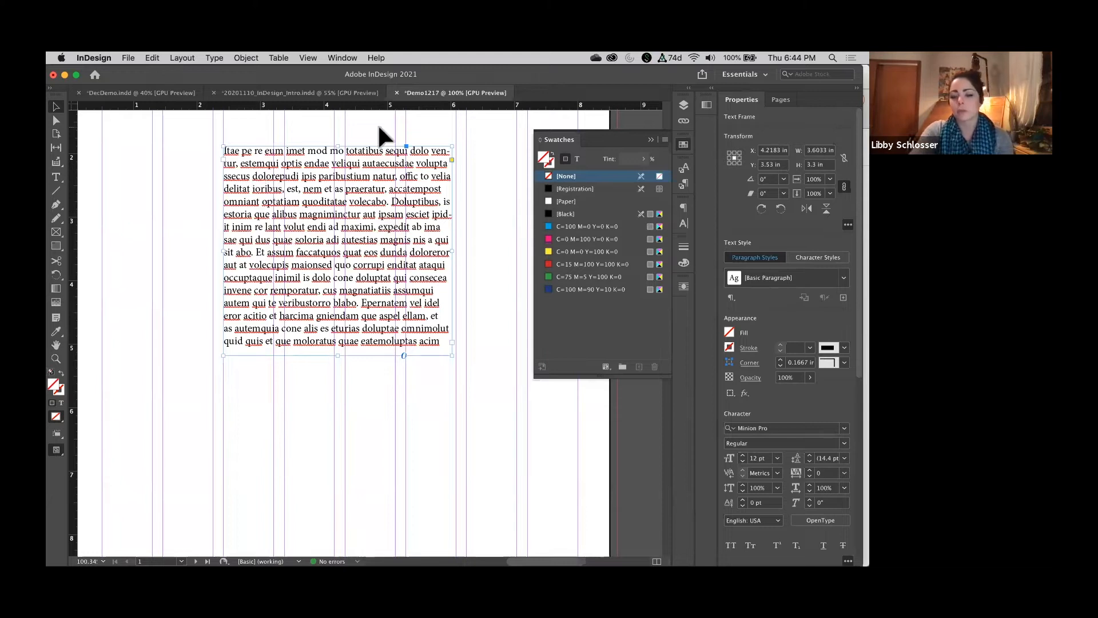
left_click(844, 428)
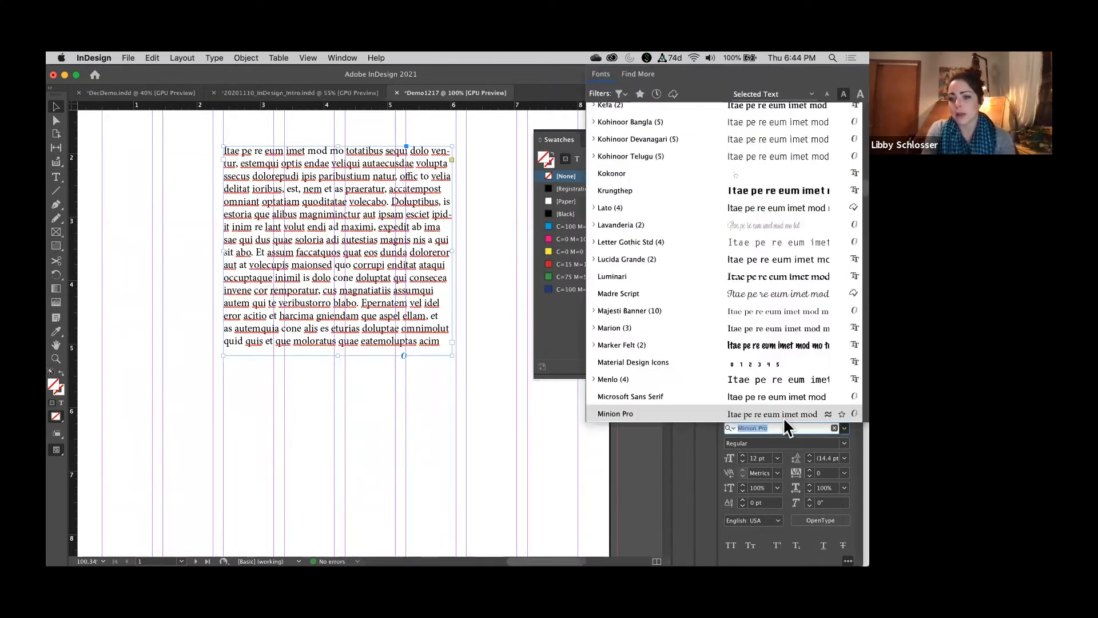
left_click(727, 158)
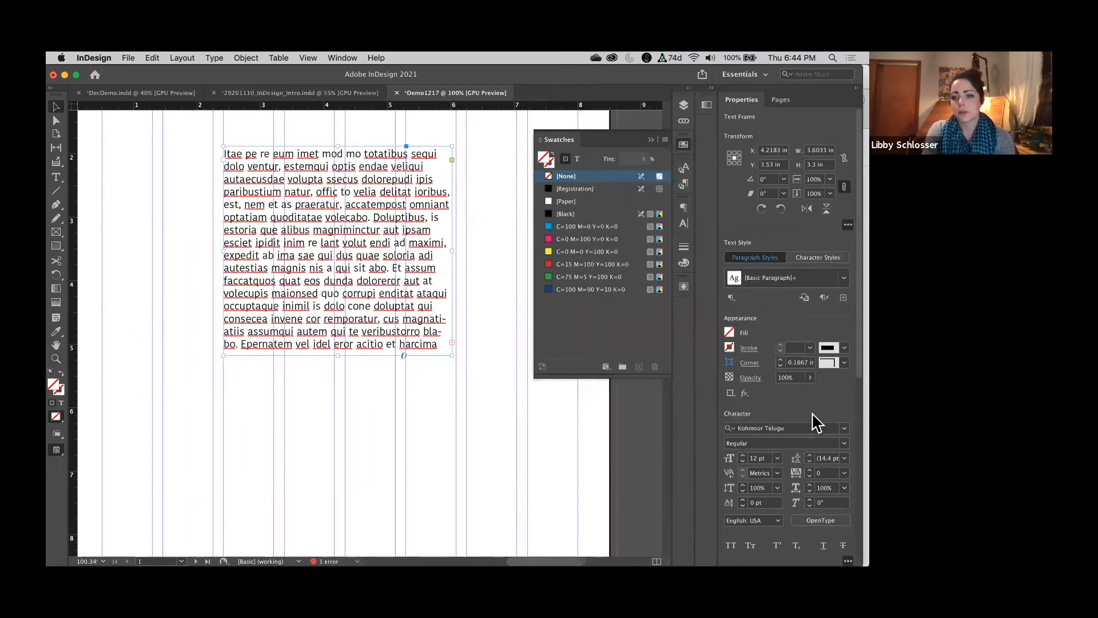
left_click(844, 444)
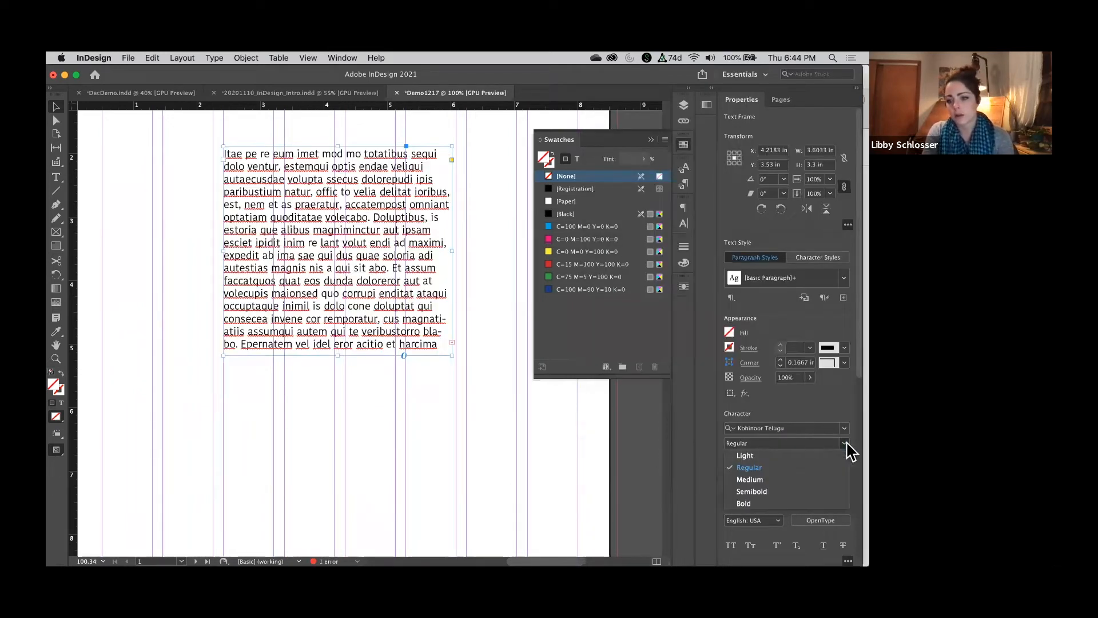
left_click(801, 480)
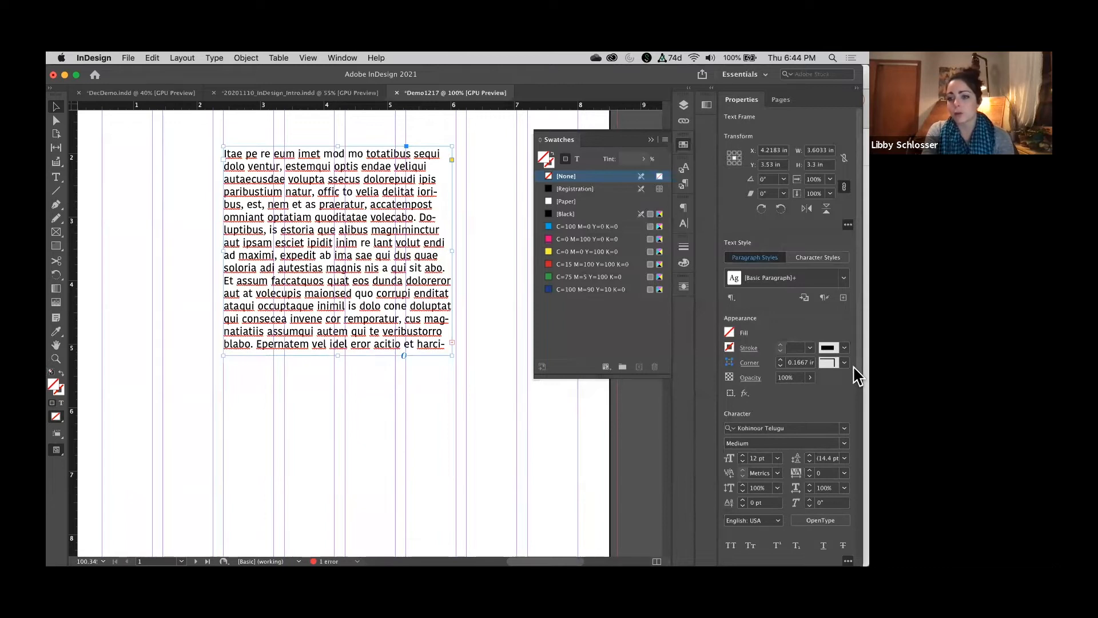
Set the frame text's size to 15 pt and its leading to 21 pt
scroll(855, 406, "down", 4)
left_click(743, 345)
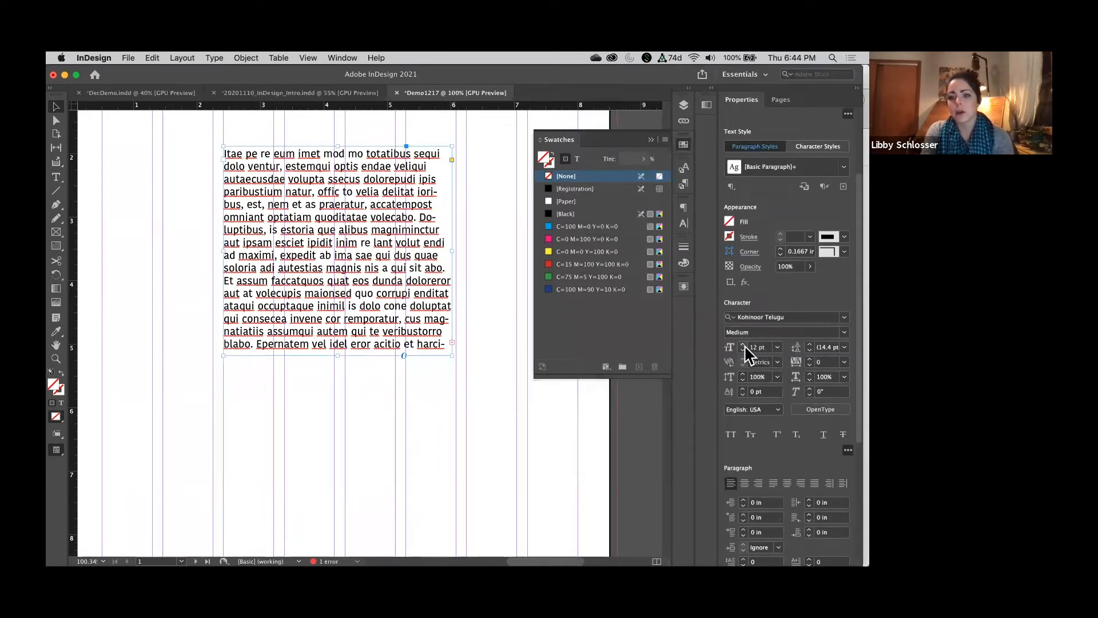
left_click(743, 345)
left_click(743, 345)
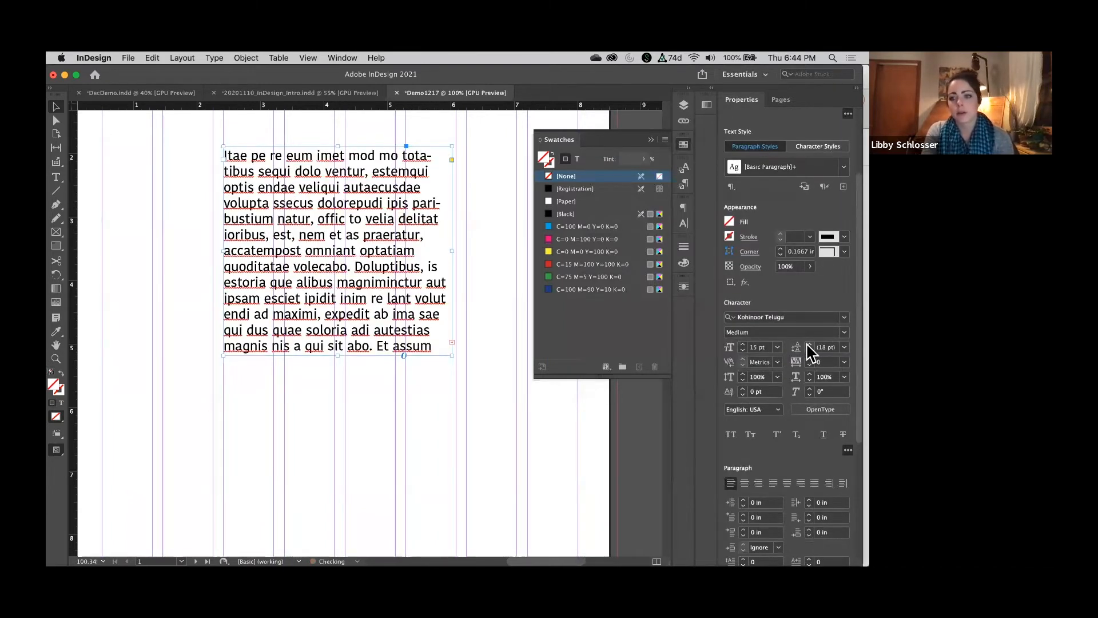
left_click(809, 344)
left_click(809, 344)
left_click(810, 345)
left_click(809, 344)
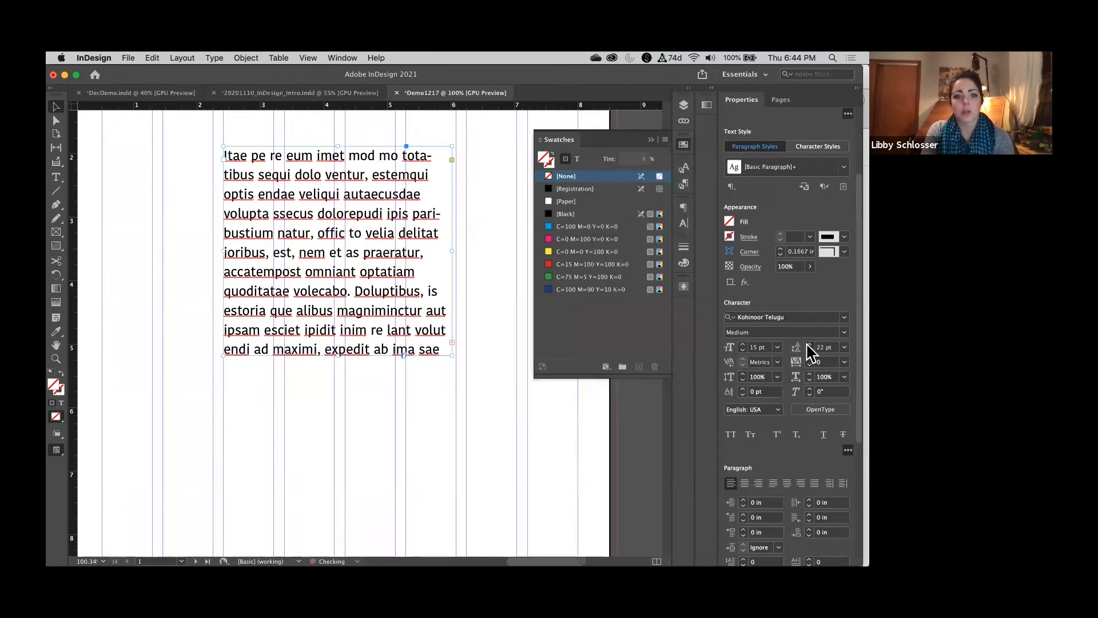
left_click(809, 344)
left_click(808, 349)
left_click(808, 349)
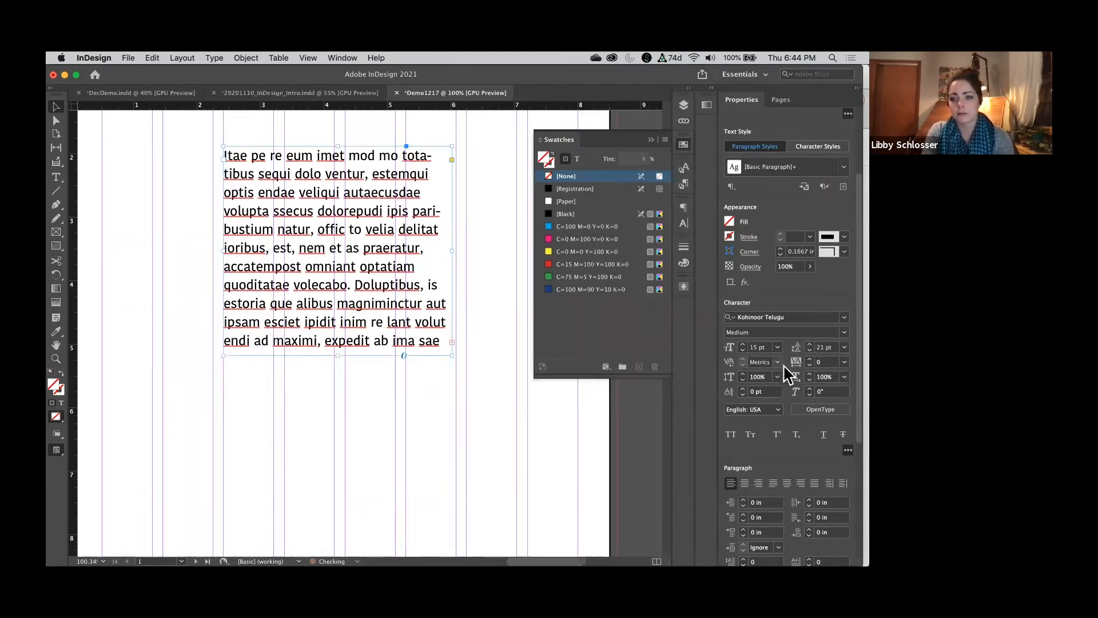
Try wider tracking on the frame's text and bring it back to 0
left_click(810, 360)
left_click(810, 359)
left_click(810, 359)
left_click(810, 360)
left_click(809, 364)
left_click(809, 364)
left_click(809, 363)
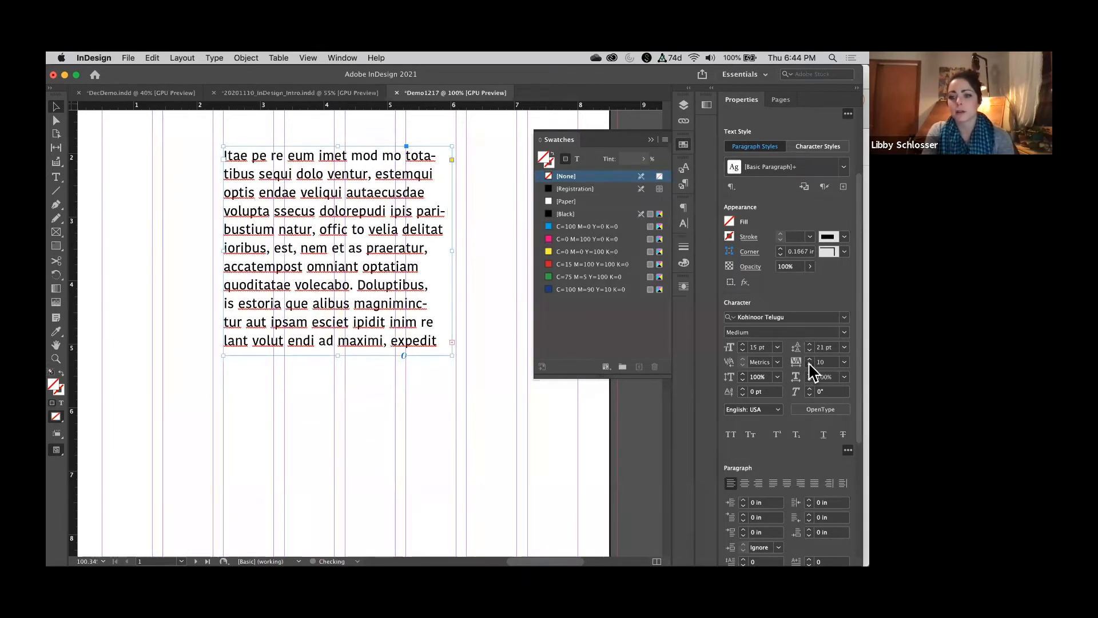
left_click(809, 364)
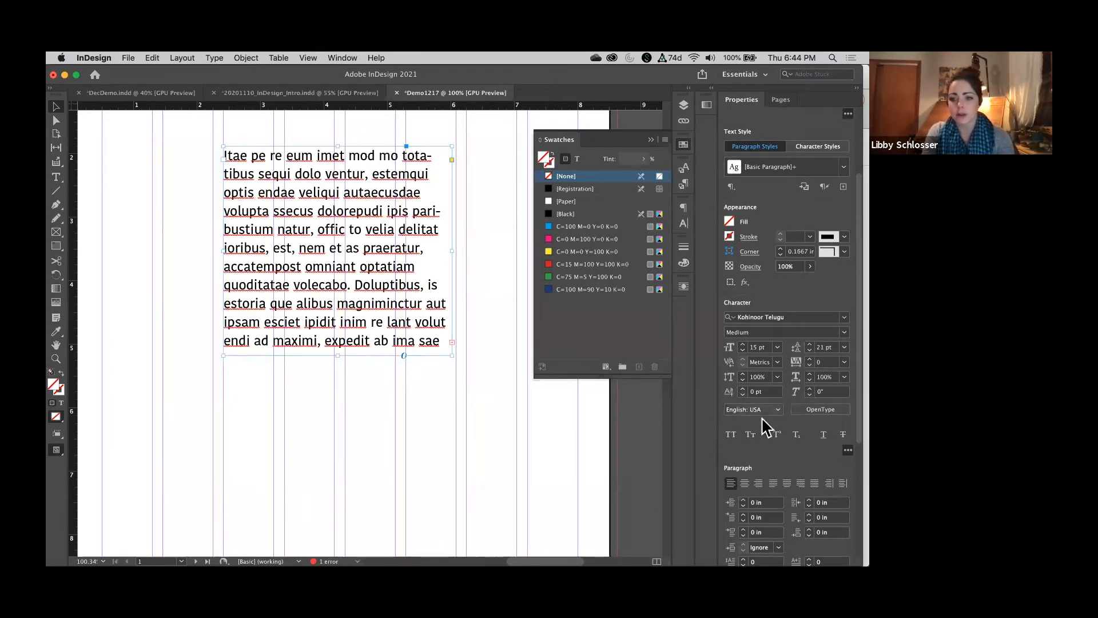
Try All Caps and Small Caps on the frame's text, switching each off again
left_click(732, 438)
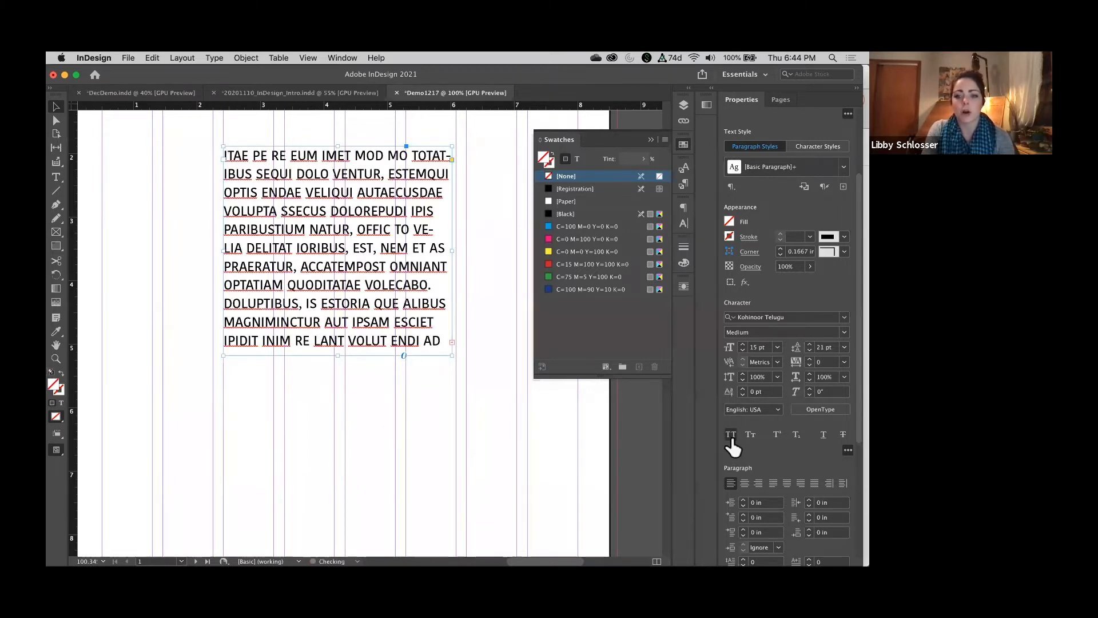
left_click(734, 440)
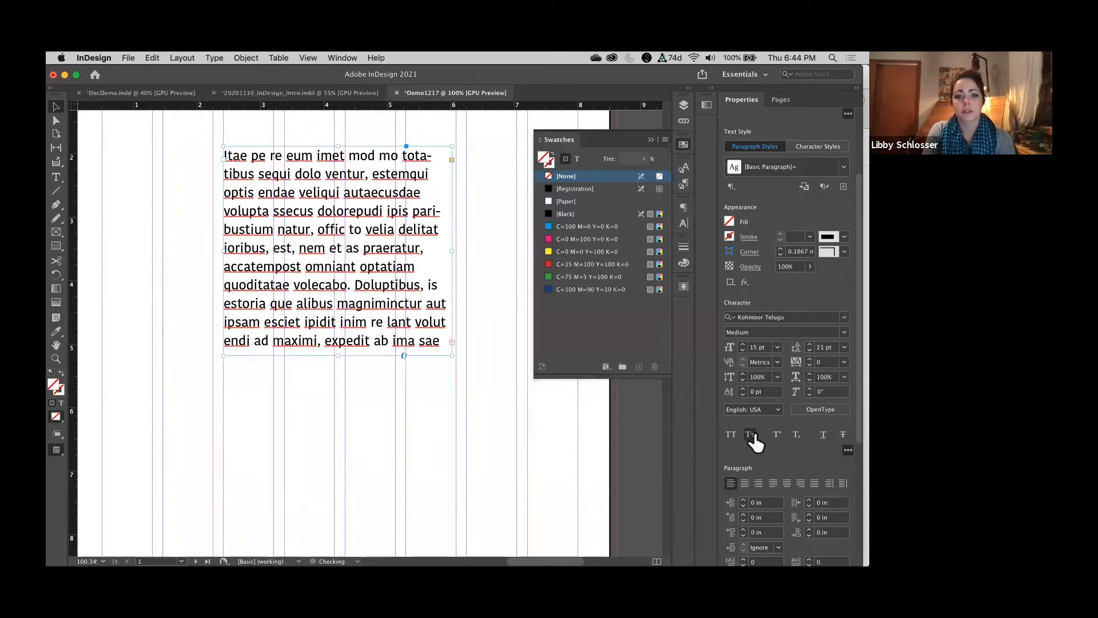
left_click(752, 436)
left_click(754, 432)
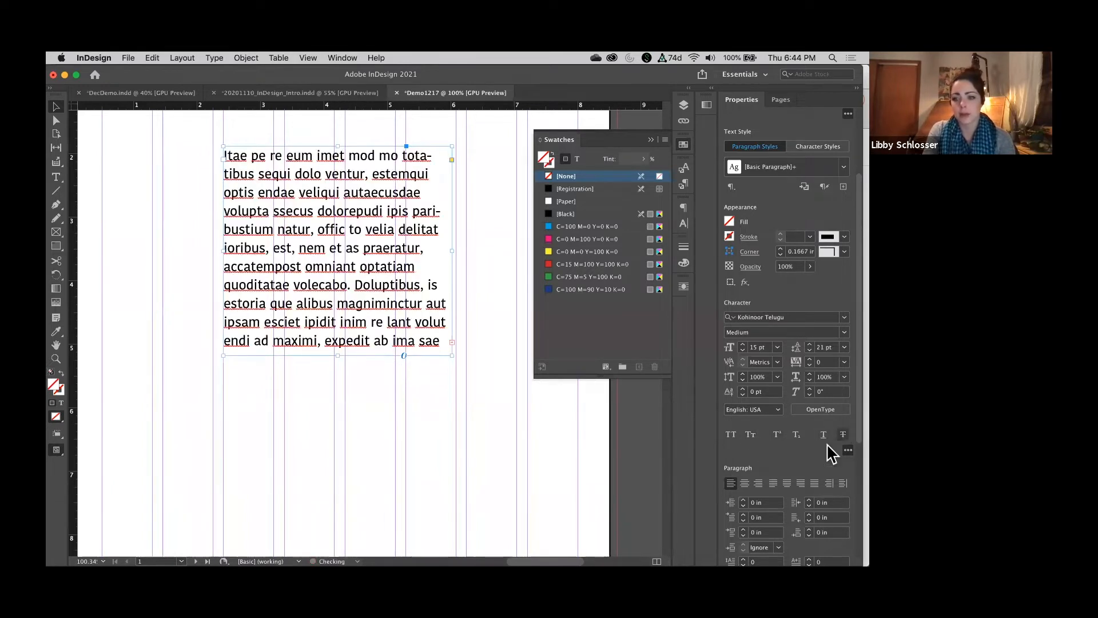
Set the paragraph's left indent to 0.3125 in and its right indent to 0.25 in
scroll(857, 446, "down", 5)
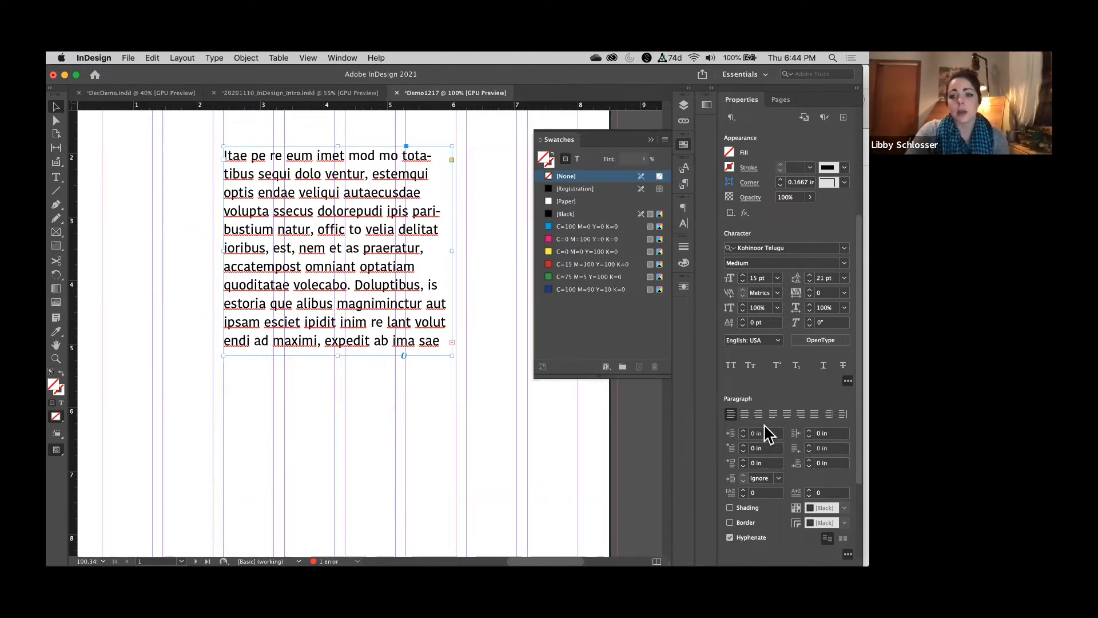
left_click(743, 431)
left_click(743, 431)
left_click(744, 431)
left_click(744, 430)
left_click(743, 431)
left_click(809, 431)
left_click(809, 430)
left_click(809, 430)
left_click(809, 430)
Set the paragraph's first-line left indent to 0.3125 in and its last-line right indent to -0.1875 in
left_click(743, 446)
left_click(743, 446)
left_click(743, 445)
left_click(743, 445)
left_click(743, 446)
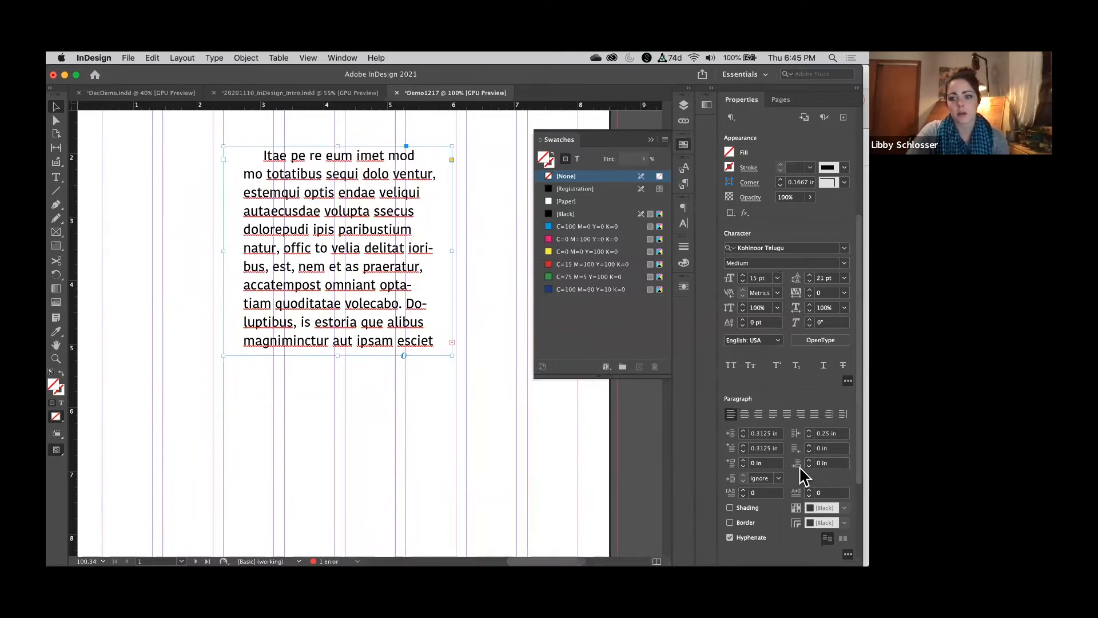
left_click(809, 450)
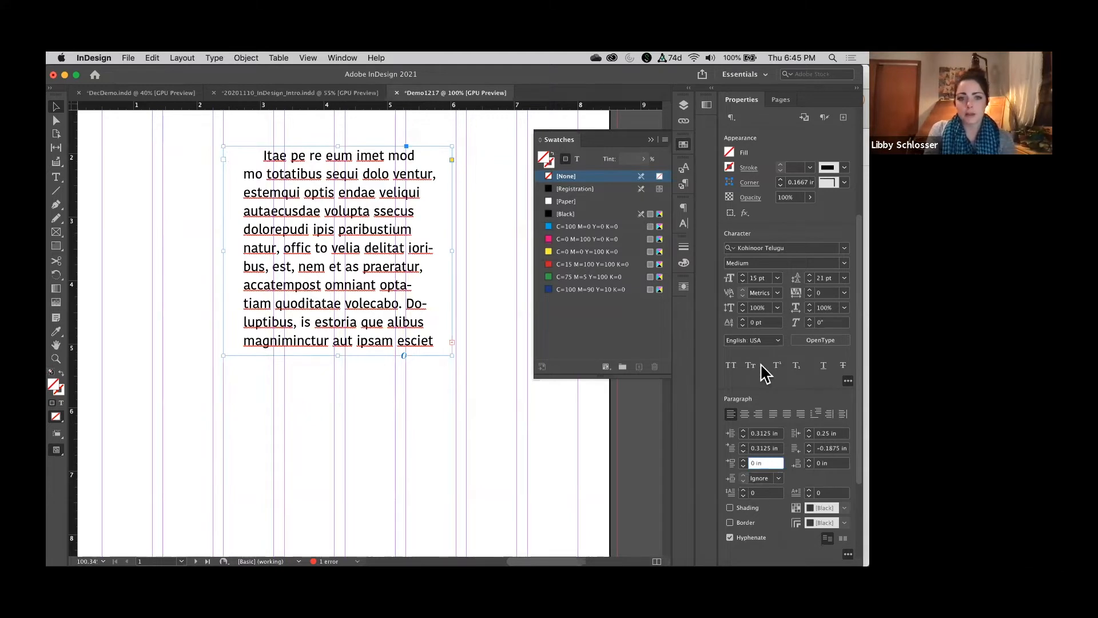
Select the whole paragraph inside the text frame as text and deselect everything again
scroll(235, 219, "down", 3)
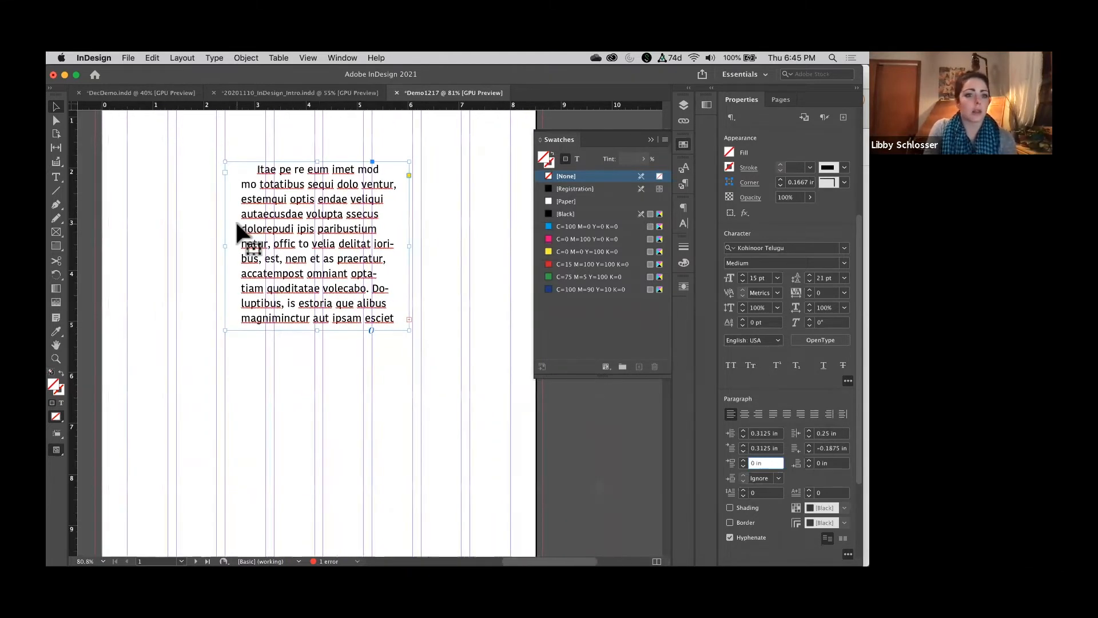
scroll(288, 224, "down", 3)
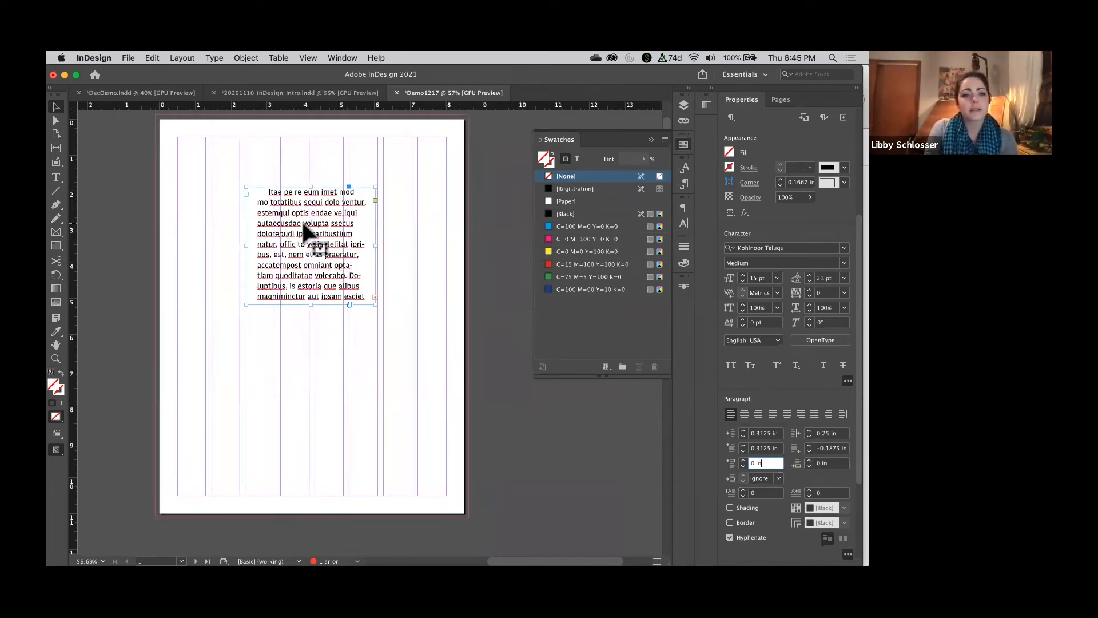
scroll(318, 239, "up", 5)
double_click(347, 257)
triple_click(347, 262)
left_click(347, 261)
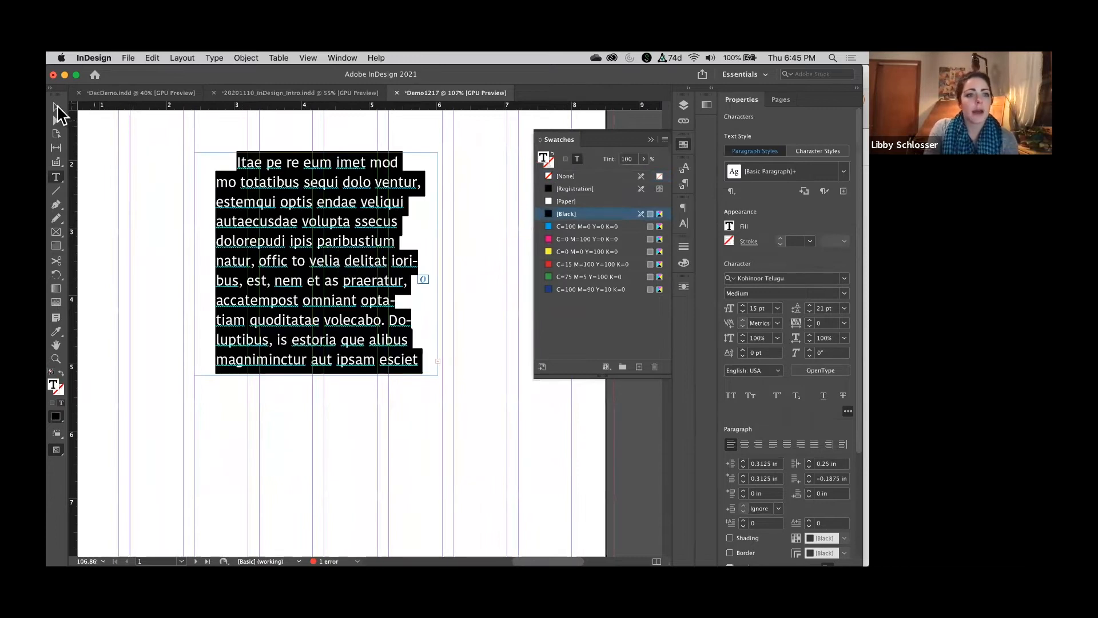
left_click(56, 106)
left_click(109, 164)
Draw a rectangle about 3.67 in wide and 1.98 in high below the text frame and fill it with the C=100 M=0 Y=0 K=0 swatch
scroll(115, 166, "down", 3)
scroll(119, 167, "down", 3)
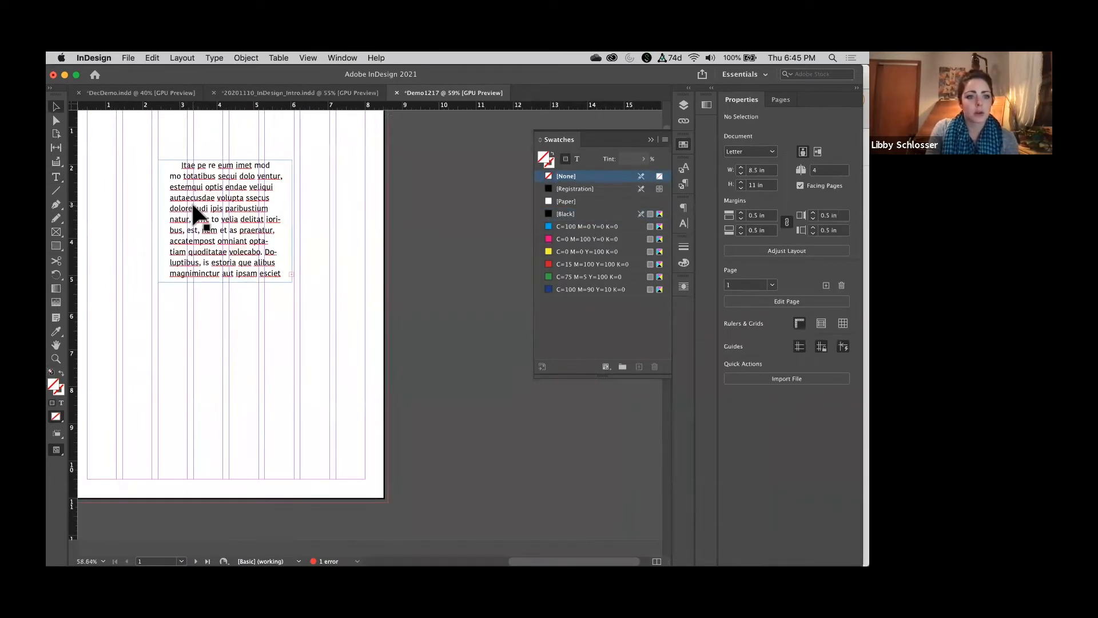
left_click(56, 246)
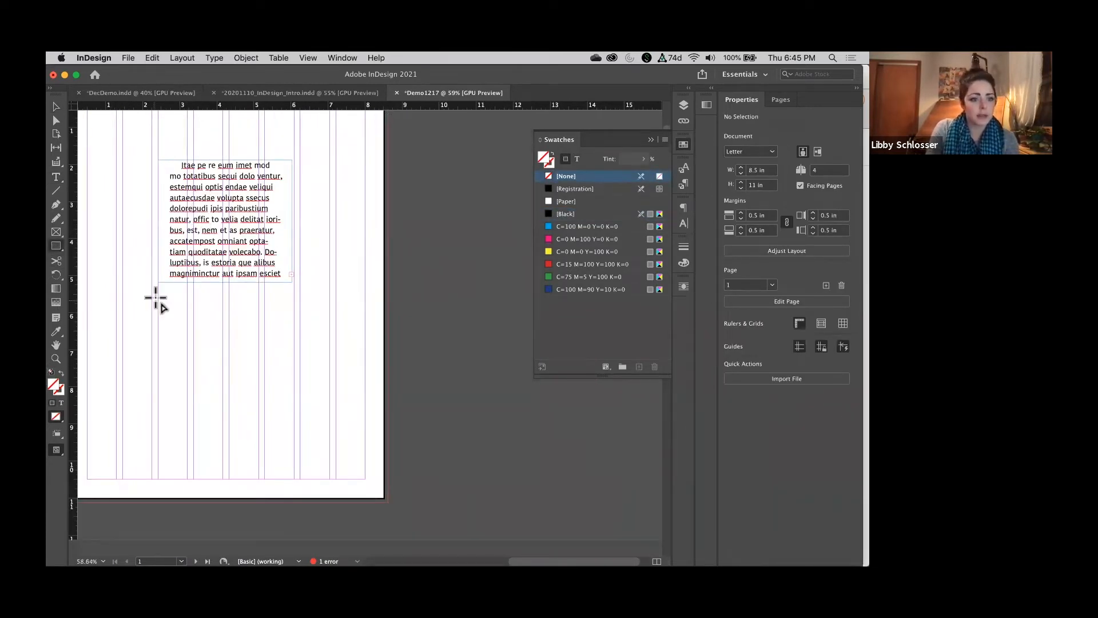
left_click_drag(158, 297, 294, 371)
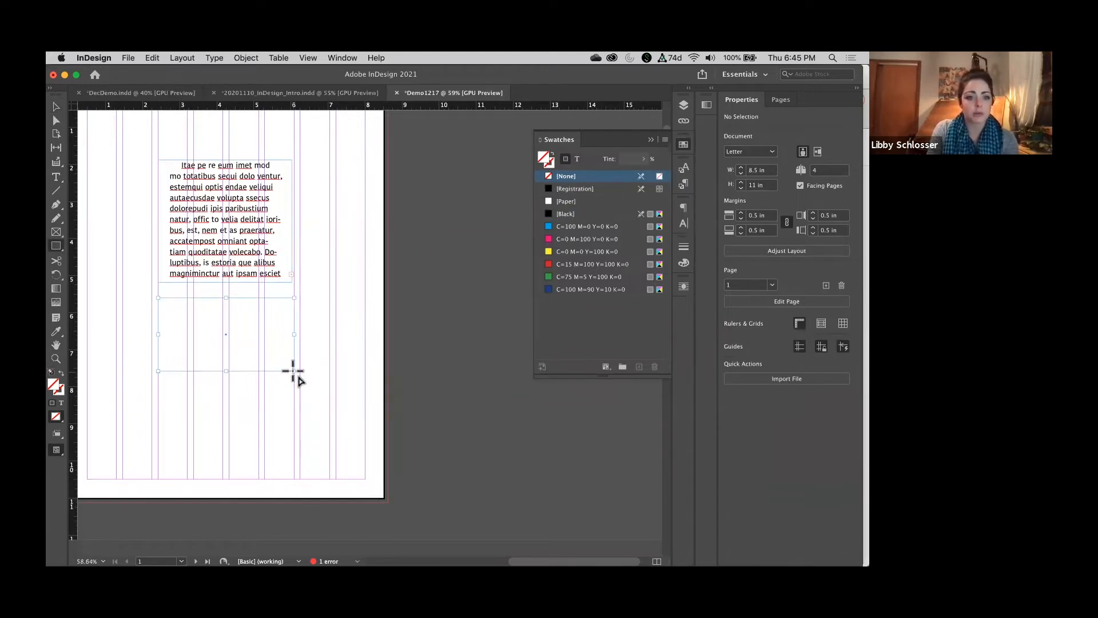
left_click(594, 227)
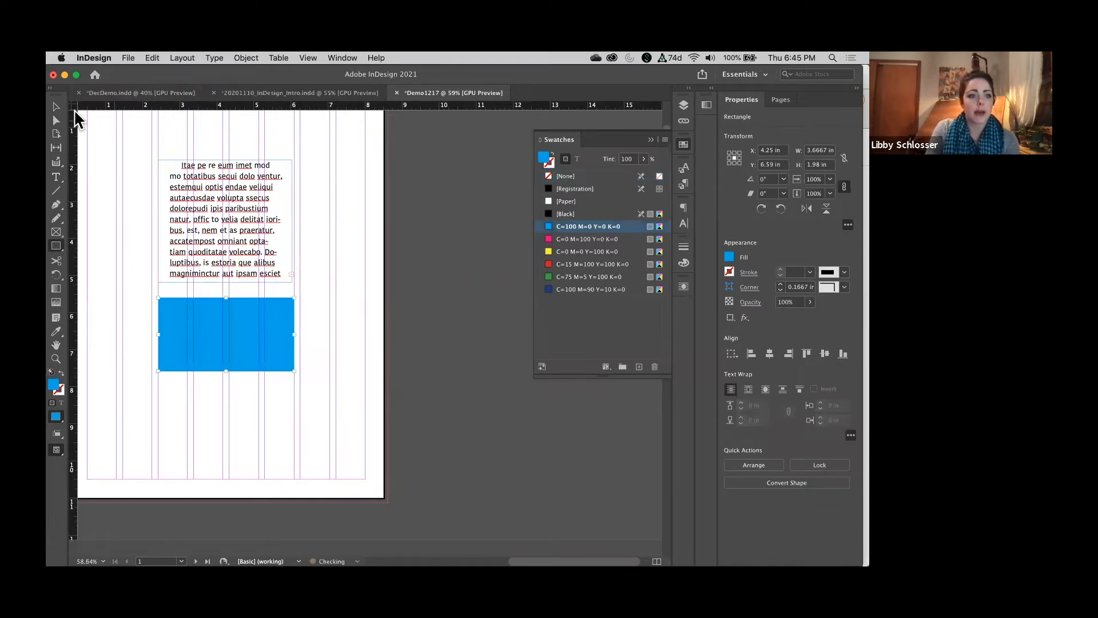
Try filling the text frame itself with the C=100 M=90 Y=10 K=0 swatch and undo it
scroll(283, 203, "up", 5)
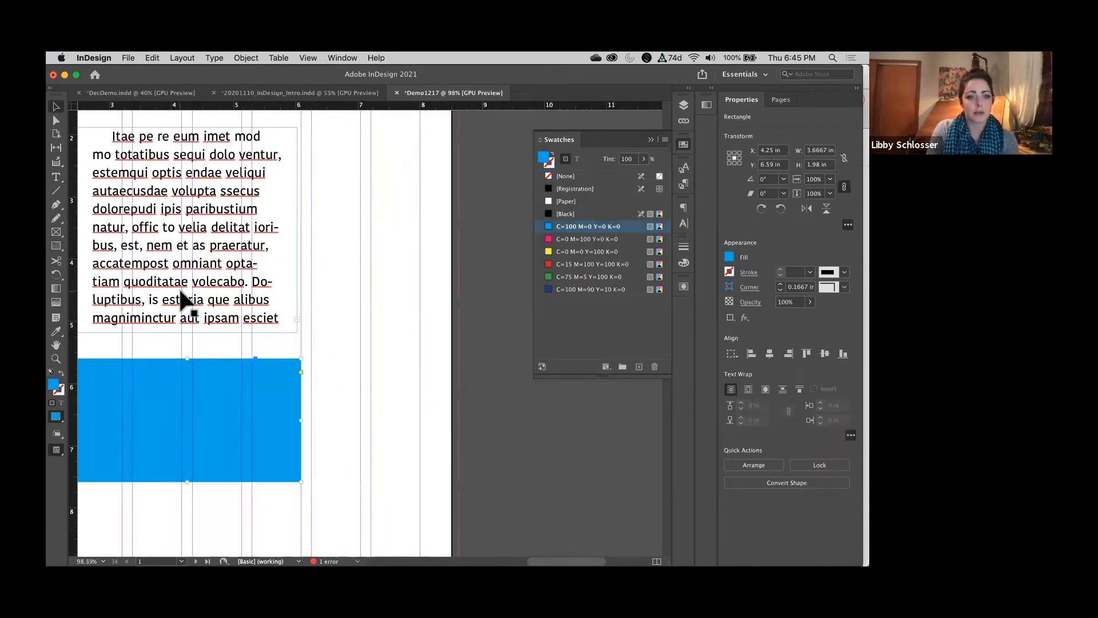
left_click(394, 274)
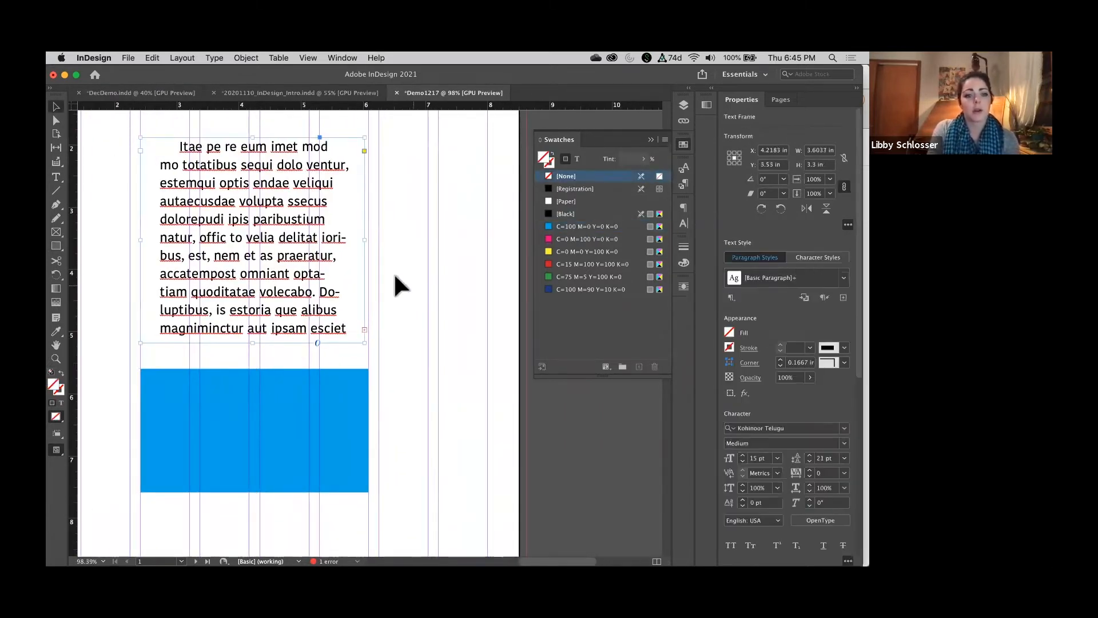
left_click(291, 275)
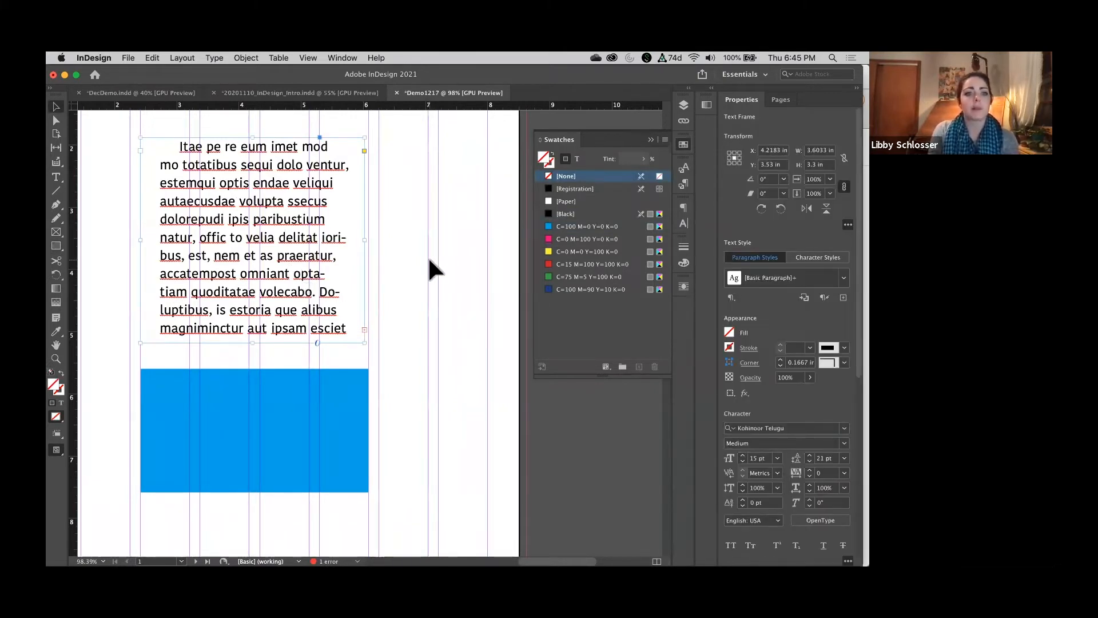
left_click(599, 295)
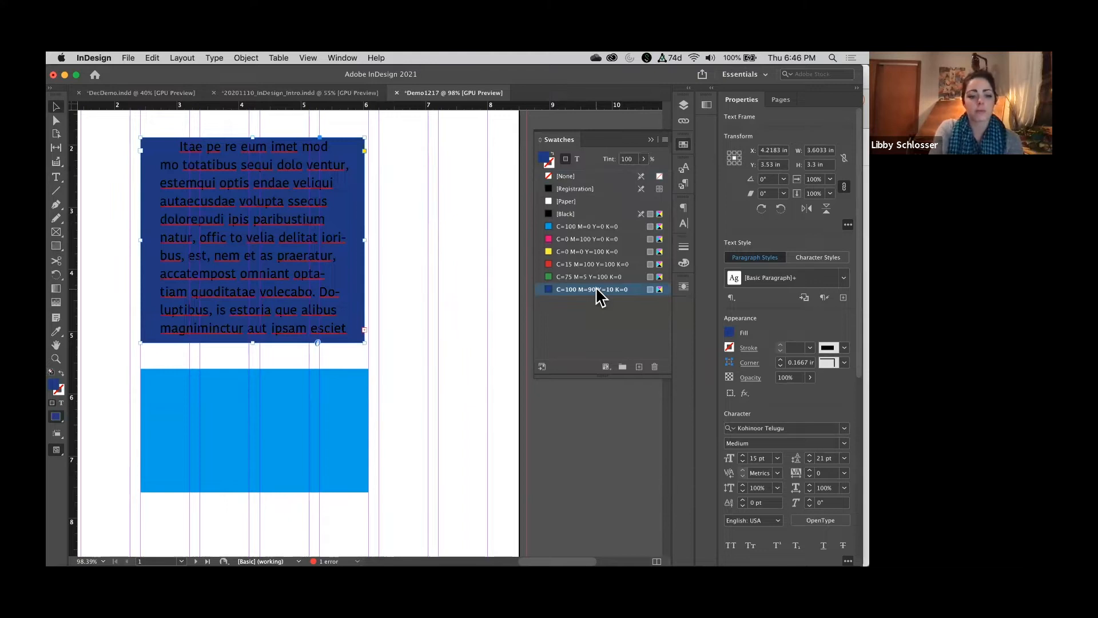
key("super+z")
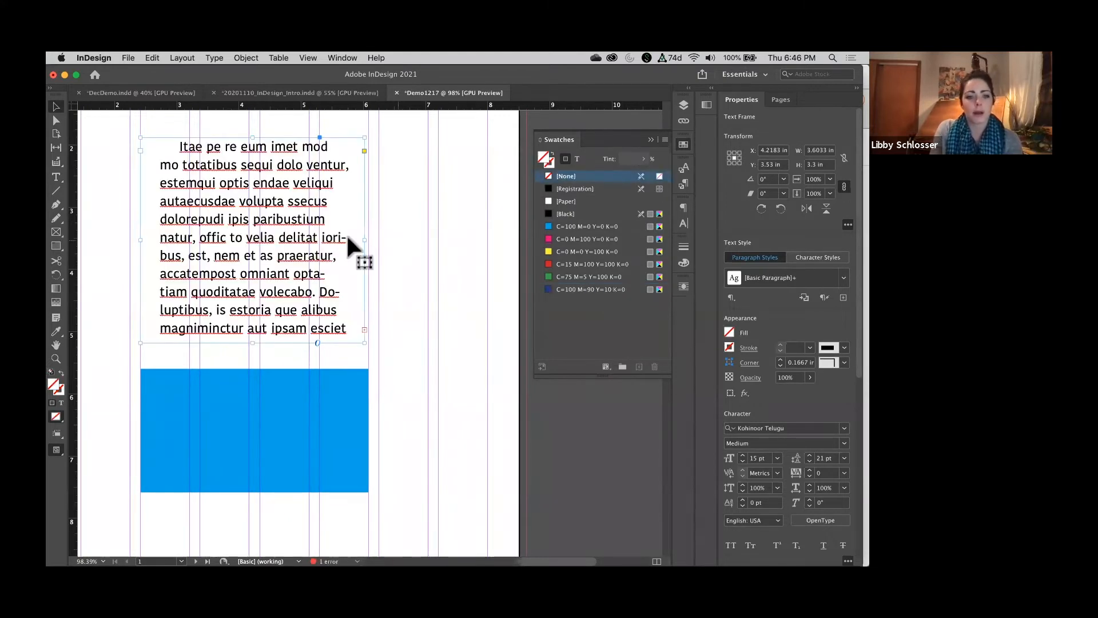
Color the paragraph's characters with the dark blue C=100 M=90 Y=10 K=0 swatch and return to the frame as an object
triple_click(245, 222)
left_click(245, 222)
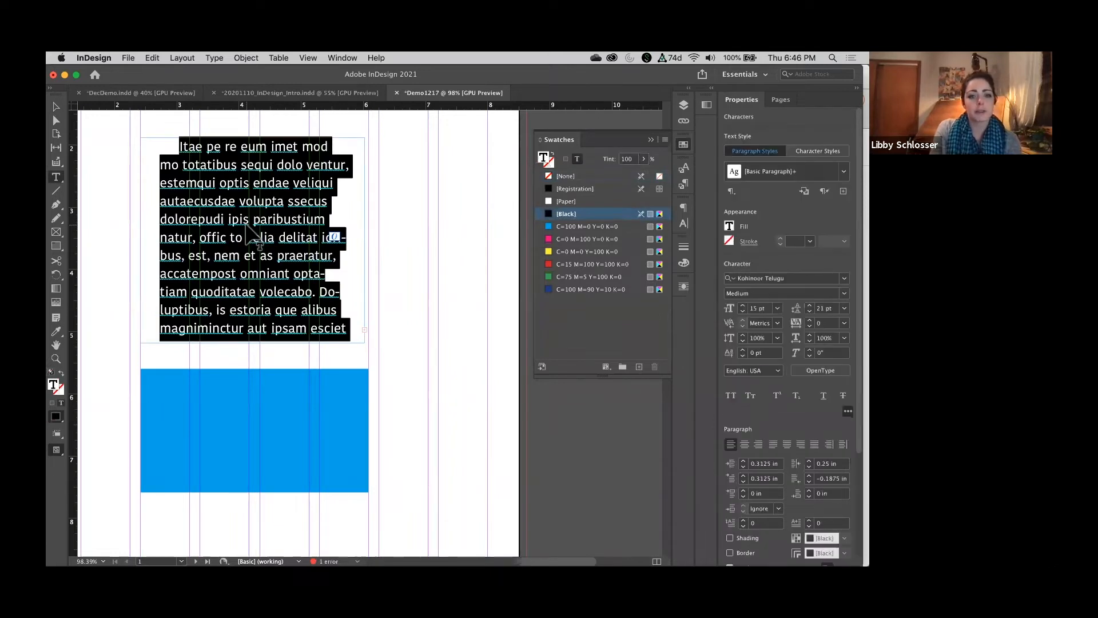
left_click(578, 292)
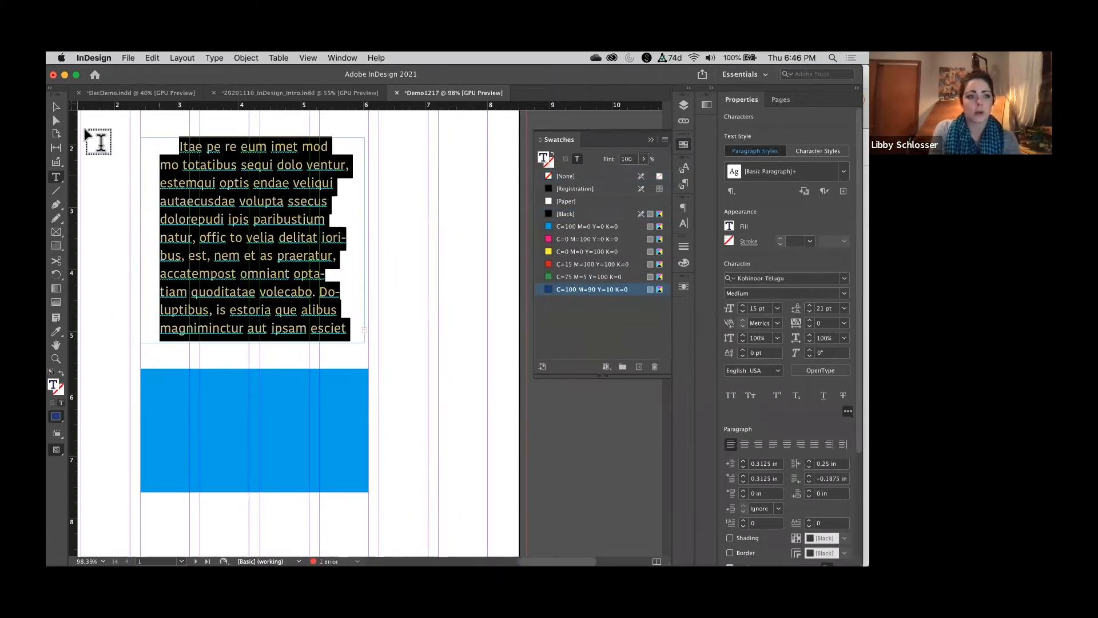
left_click(55, 107)
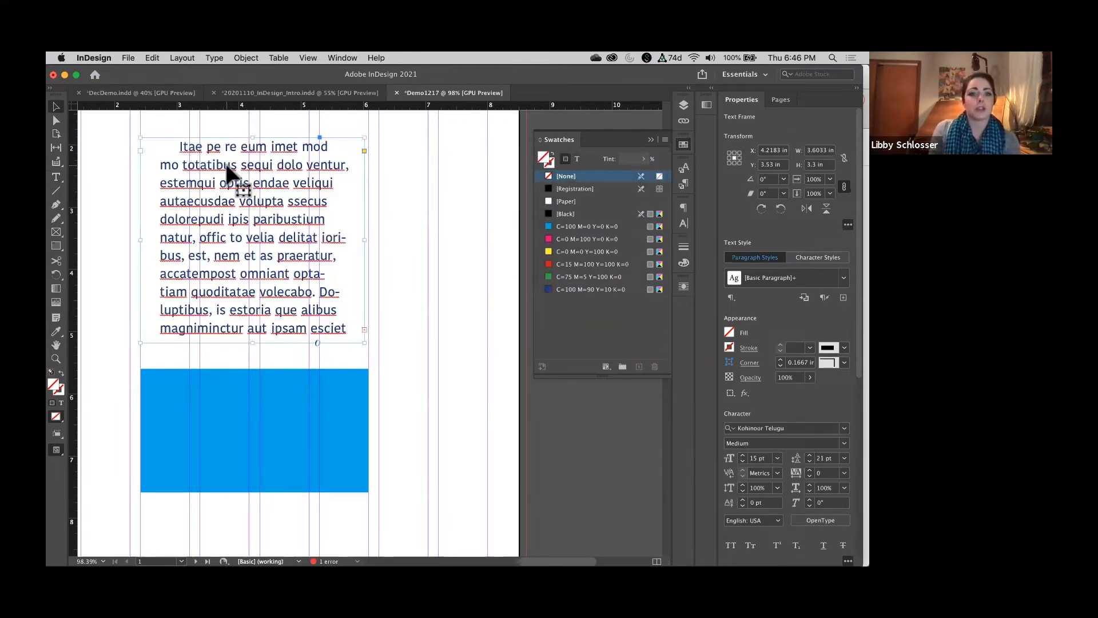
Recolor the whole paragraph's characters with the green C=75 M=5 Y=100 K=0 swatch and leave text editing
double_click(227, 166)
triple_click(227, 166)
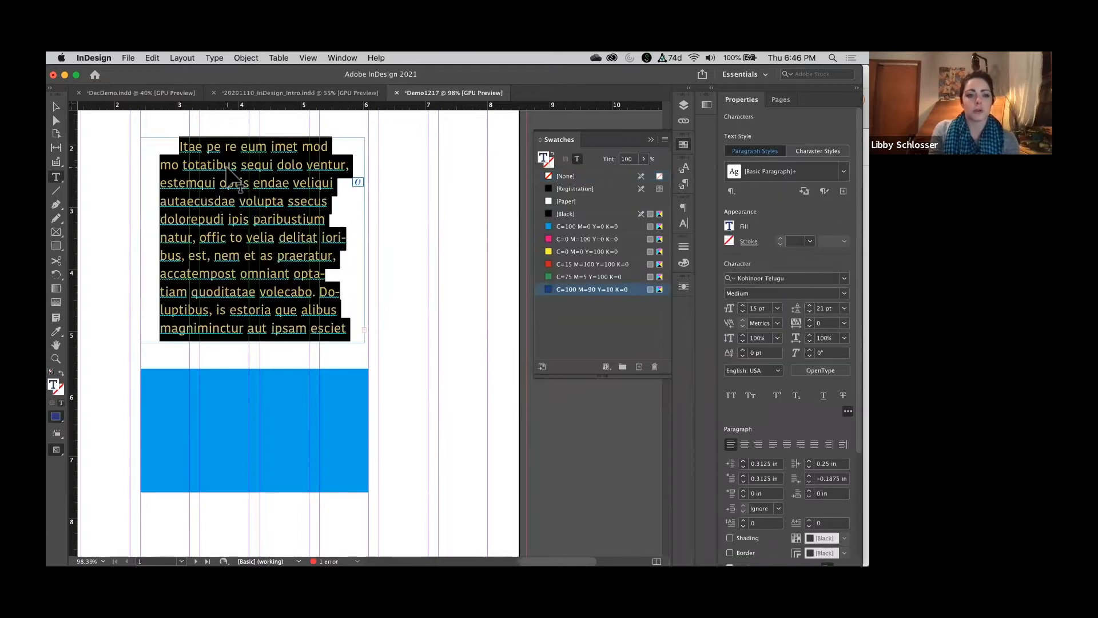
left_click(591, 277)
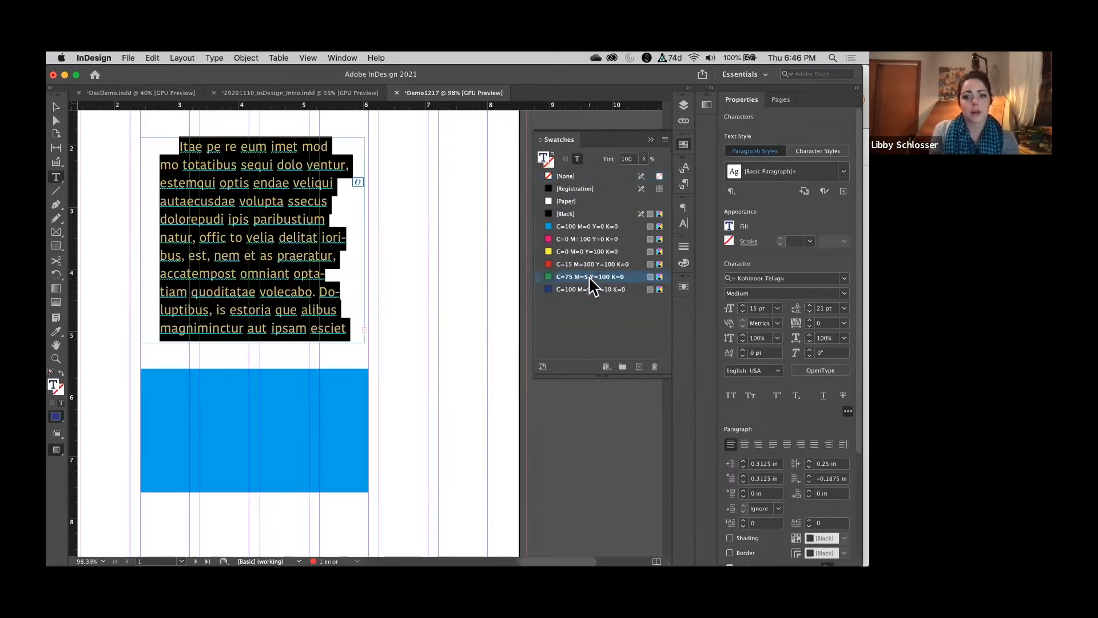
left_click(56, 107)
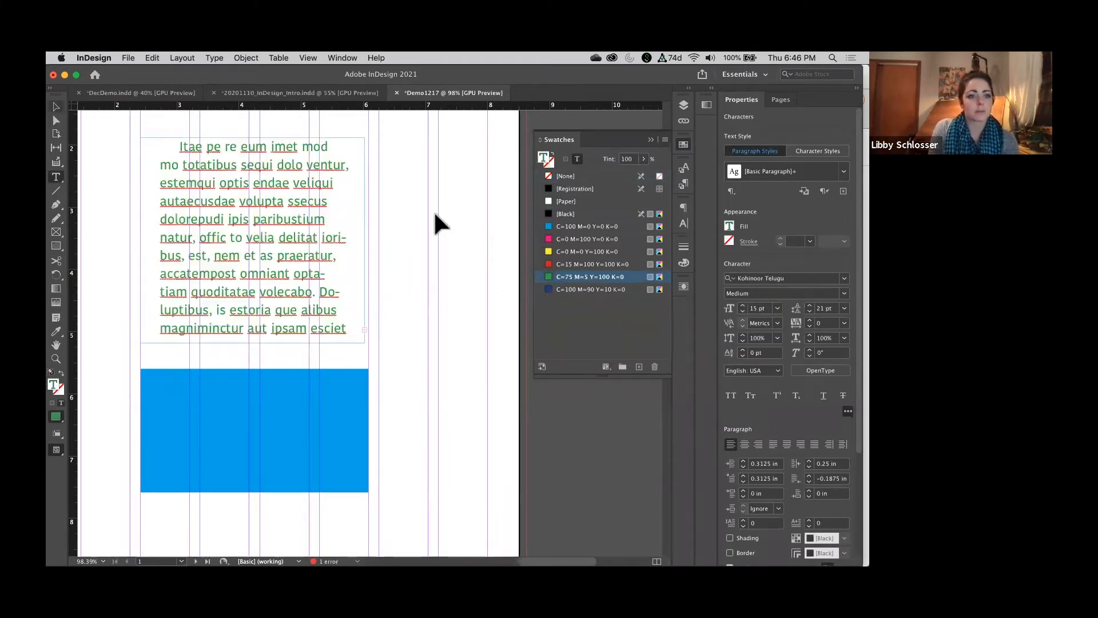
Delete the green text frame and the blue rectangle from page 1
key("super+0")
left_click_drag(441, 348, 339, 262)
key("Delete")
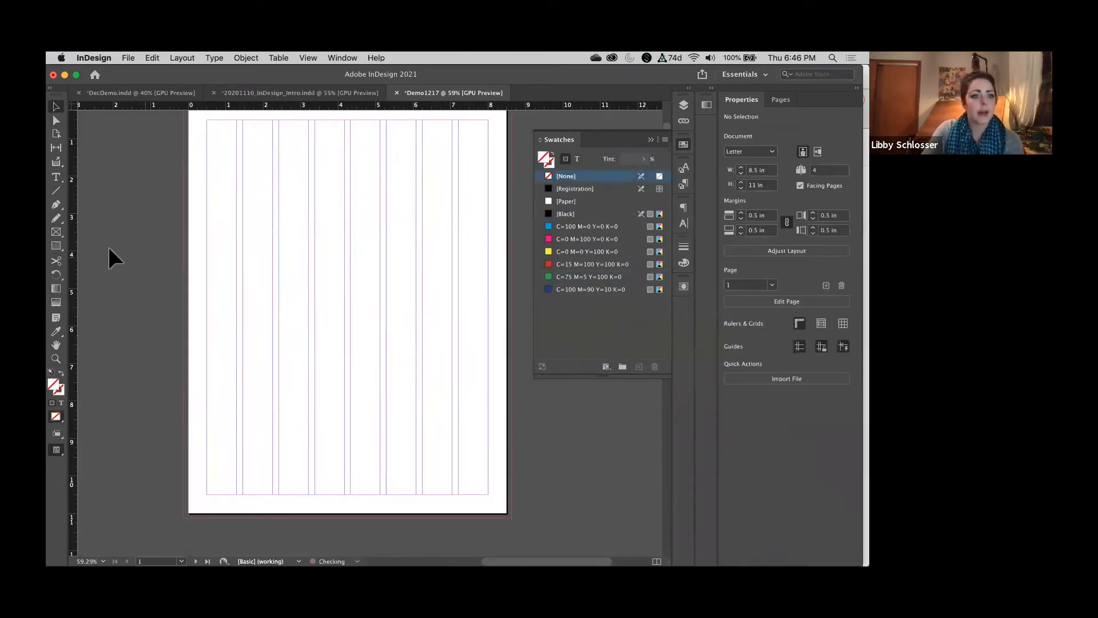
scroll(266, 238, "up", 1)
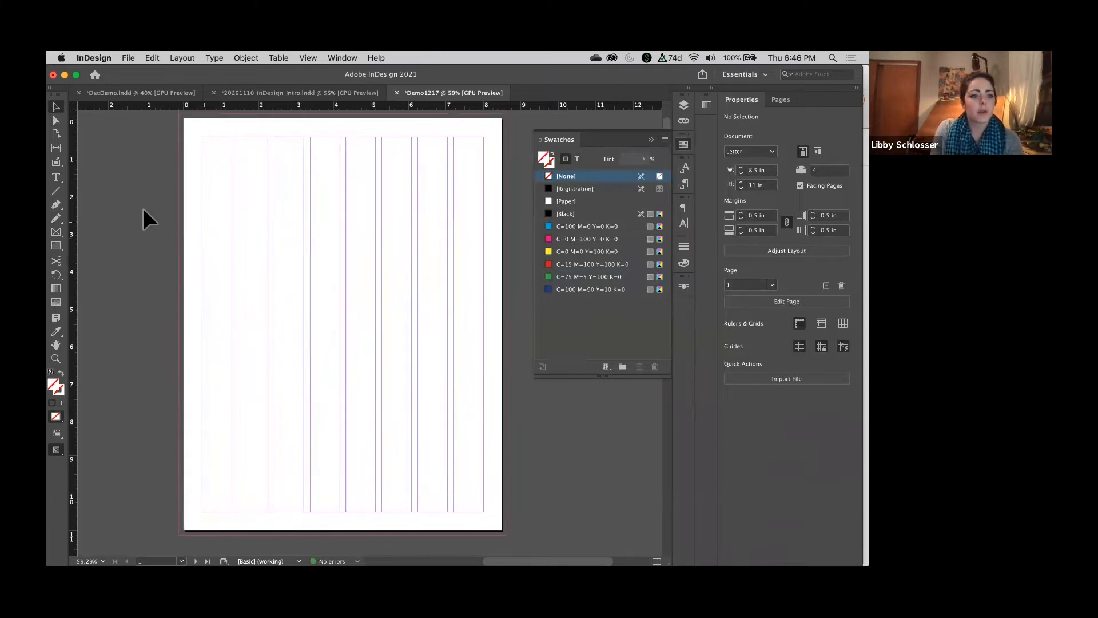
Draw a rectangular placeholder frame about 3.75 in wide and 4.42 in high from the page's upper-left margin corner
left_click(57, 246)
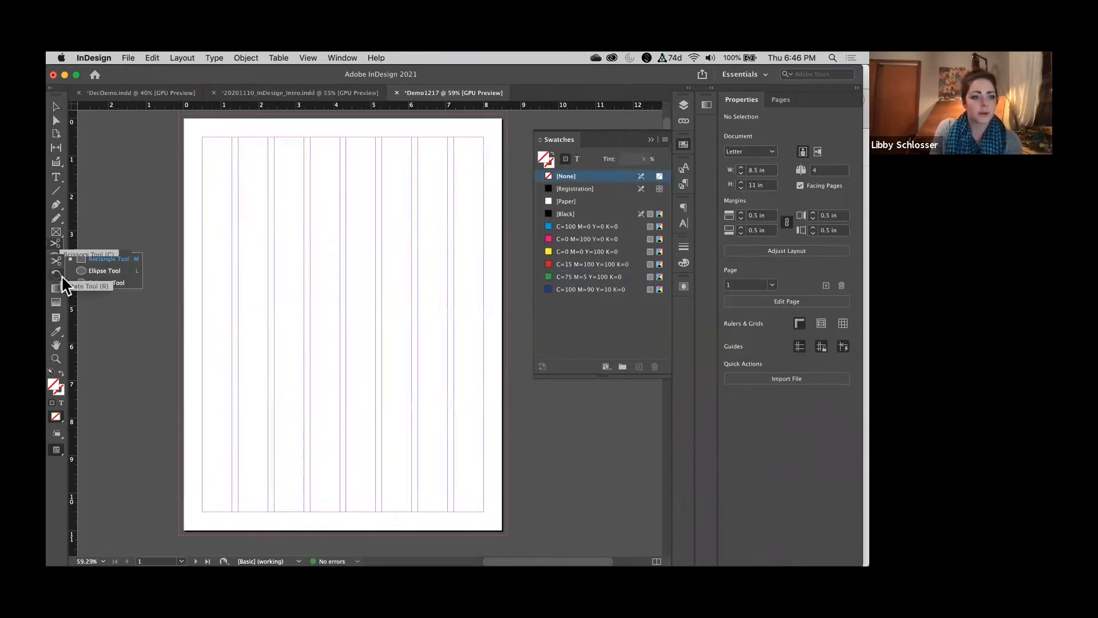
left_click(90, 271)
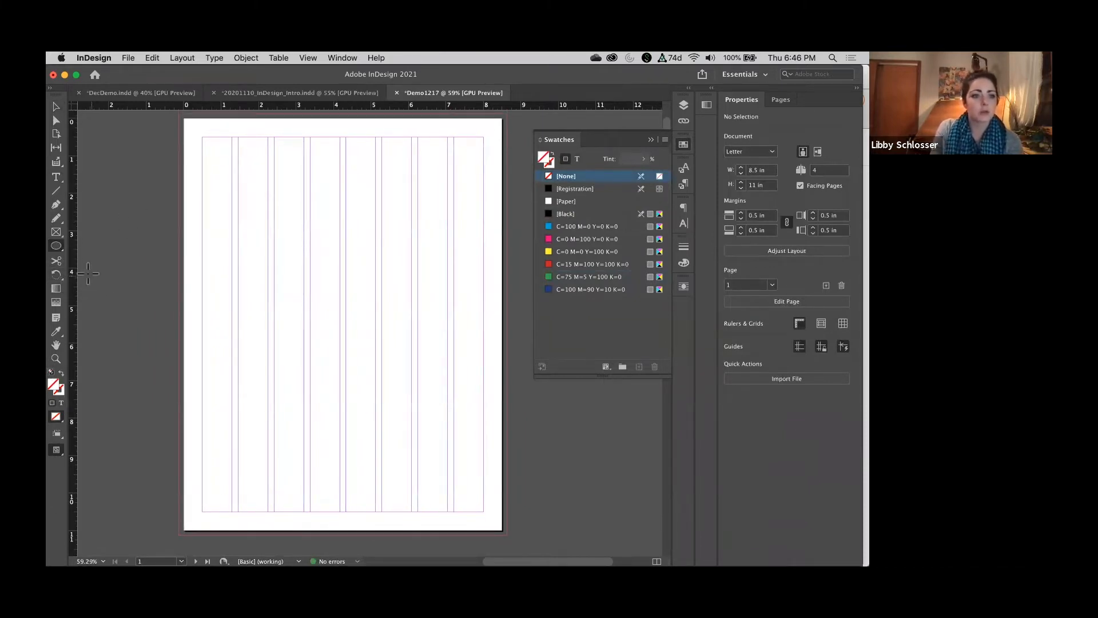
left_click(57, 246)
left_click(57, 234)
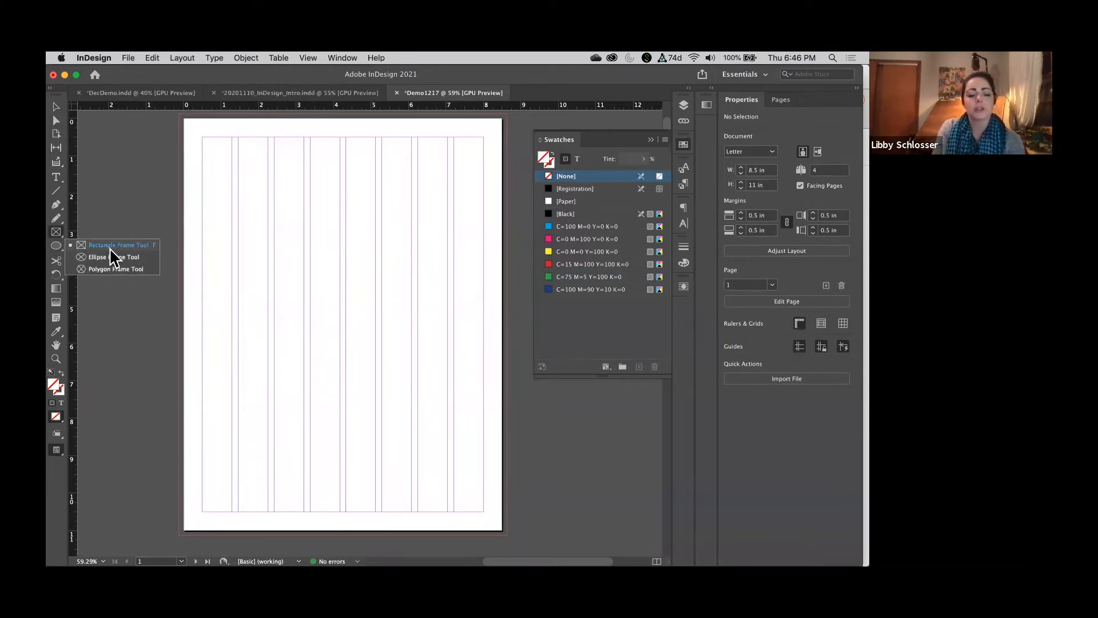
left_click(111, 248)
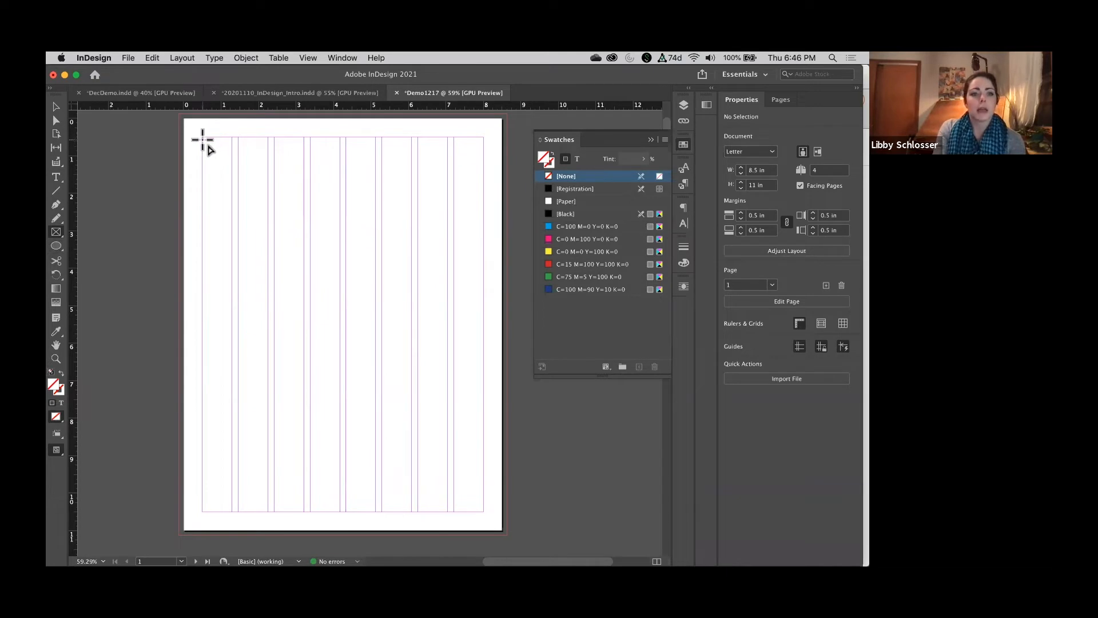
left_click_drag(205, 139, 343, 302)
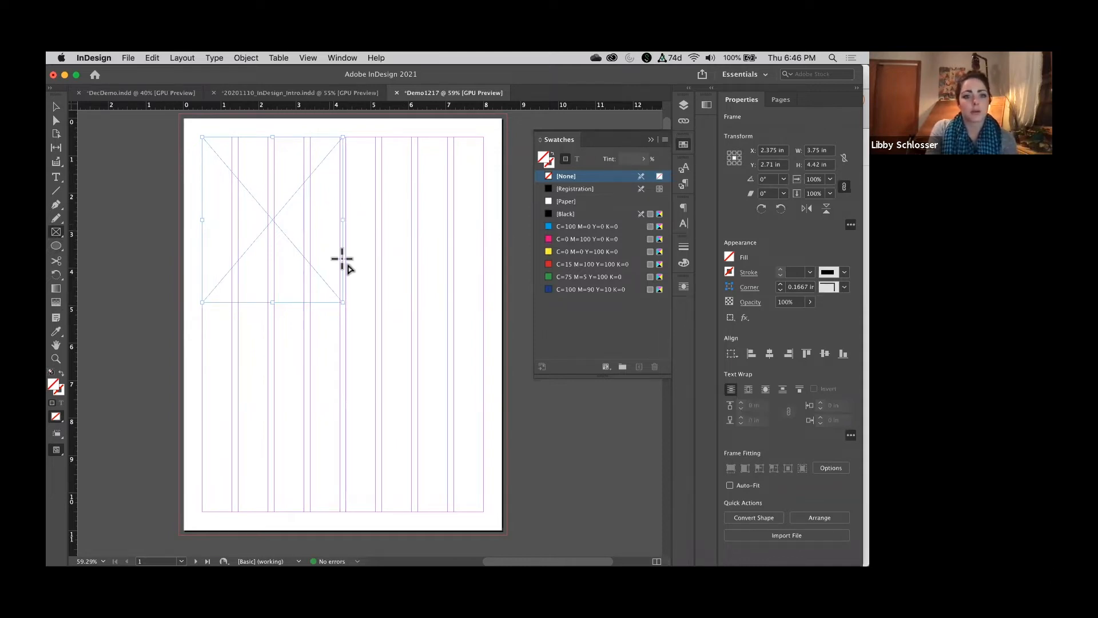
Draw an overlapping frame about 3.57 by 2.9 in, try the C=100 M=0 Y=0 K=0 and C=0 M=0 Y=100 K=0 fills, and undo both frames
left_click_drag(299, 249, 433, 358)
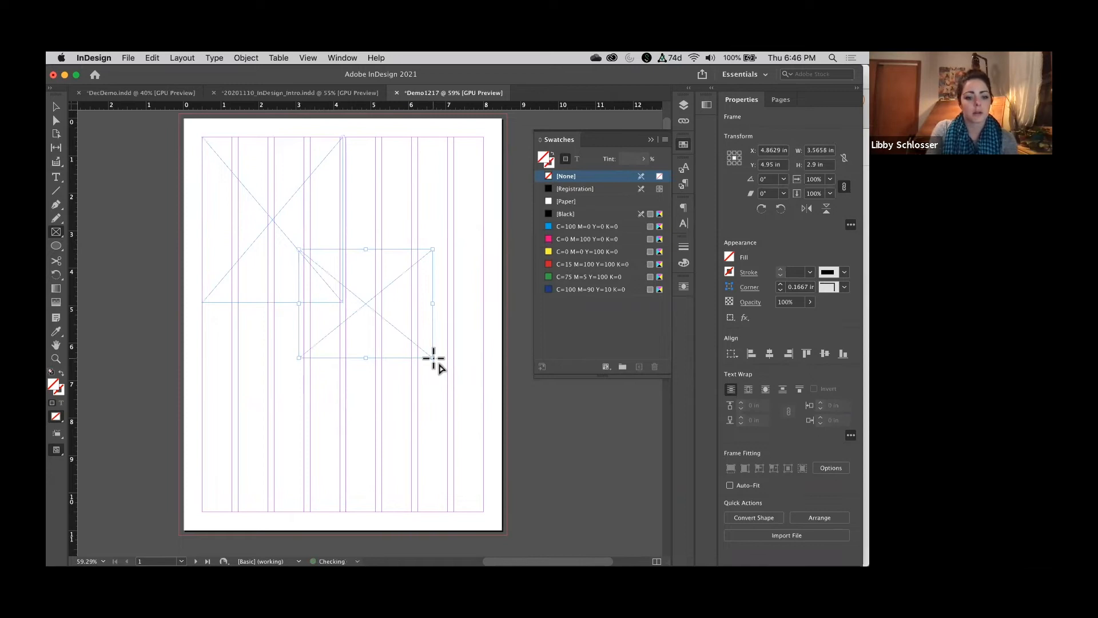
left_click(581, 226)
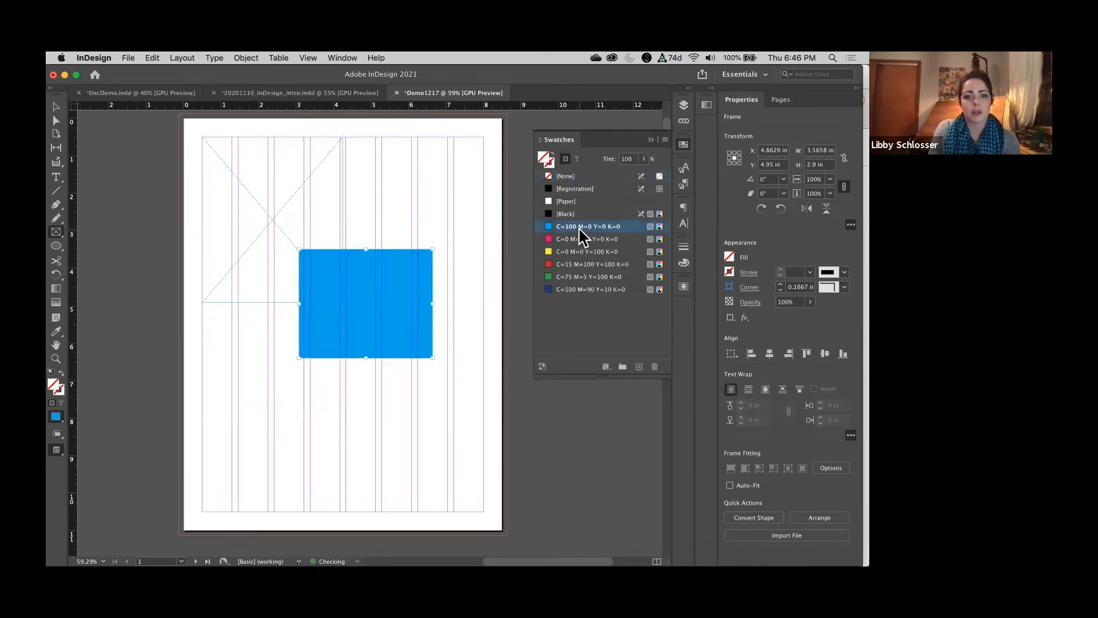
left_click(570, 252)
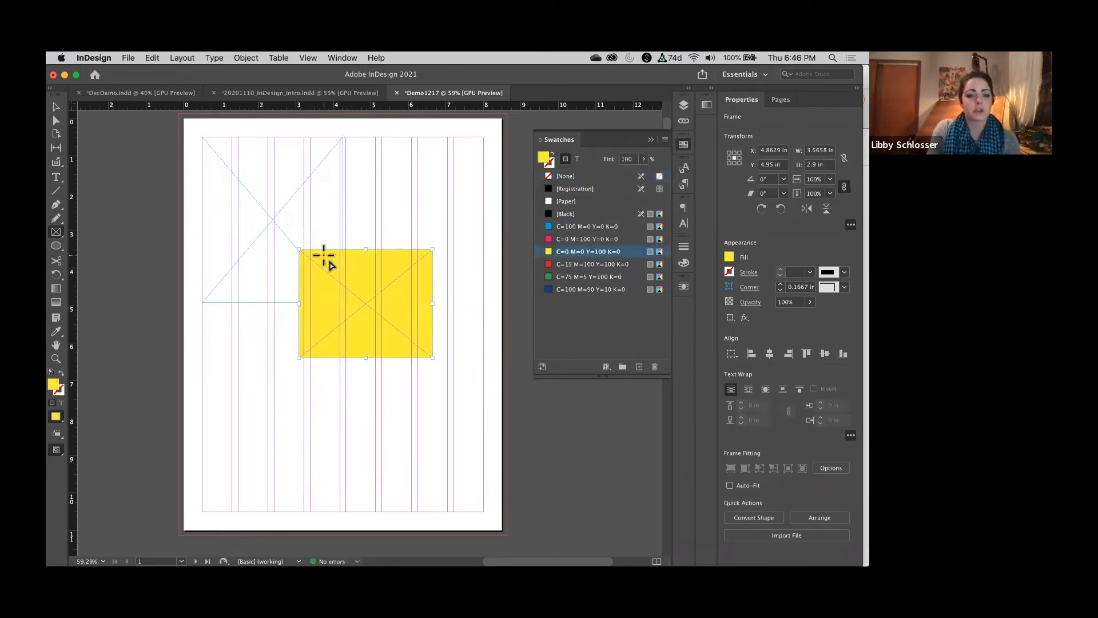
key("super+z")
key("super+z")
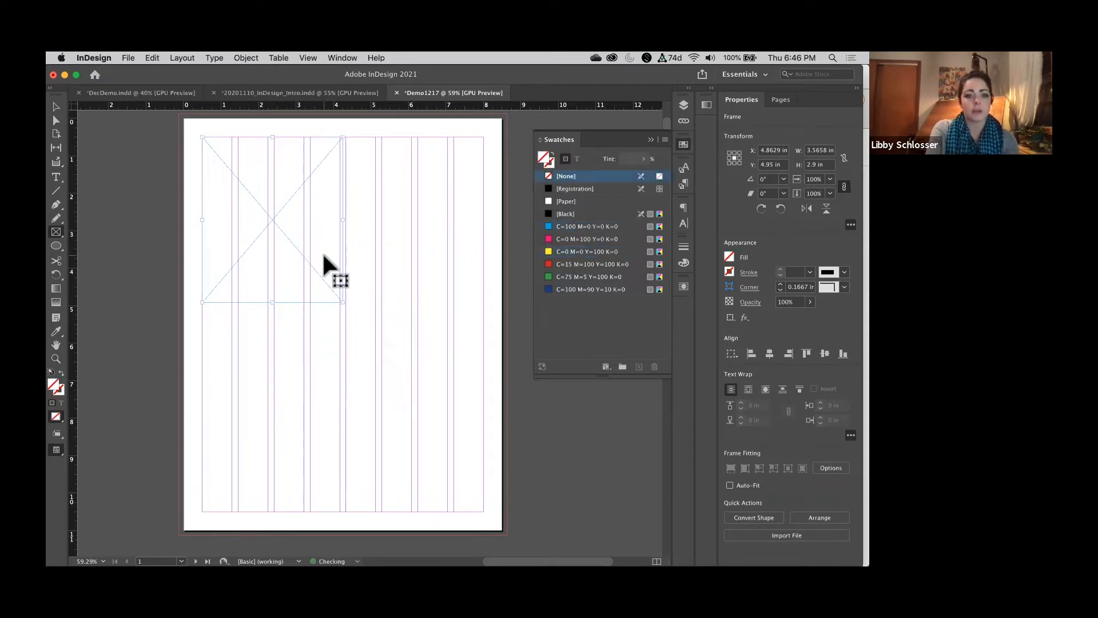
key("super+z")
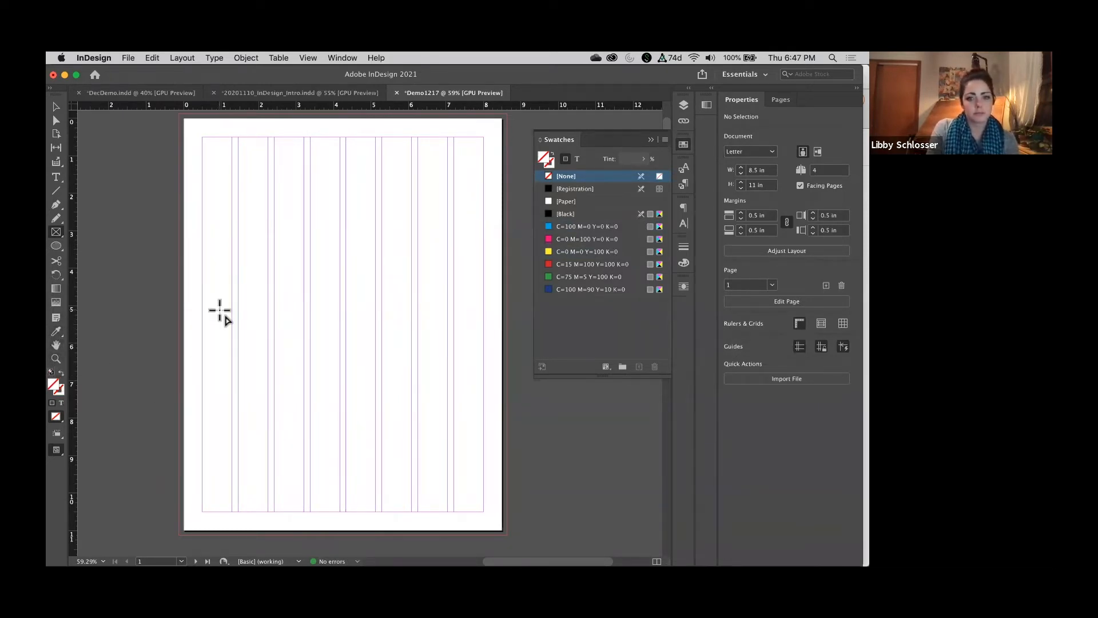
Switch to the DecDemo document, put away the swatches and examine how frames are used on the Dreaming of Italy spread
scroll(221, 311, "down", 6)
scroll(219, 310, "down", 3)
scroll(220, 311, "left", 2)
left_click(139, 94)
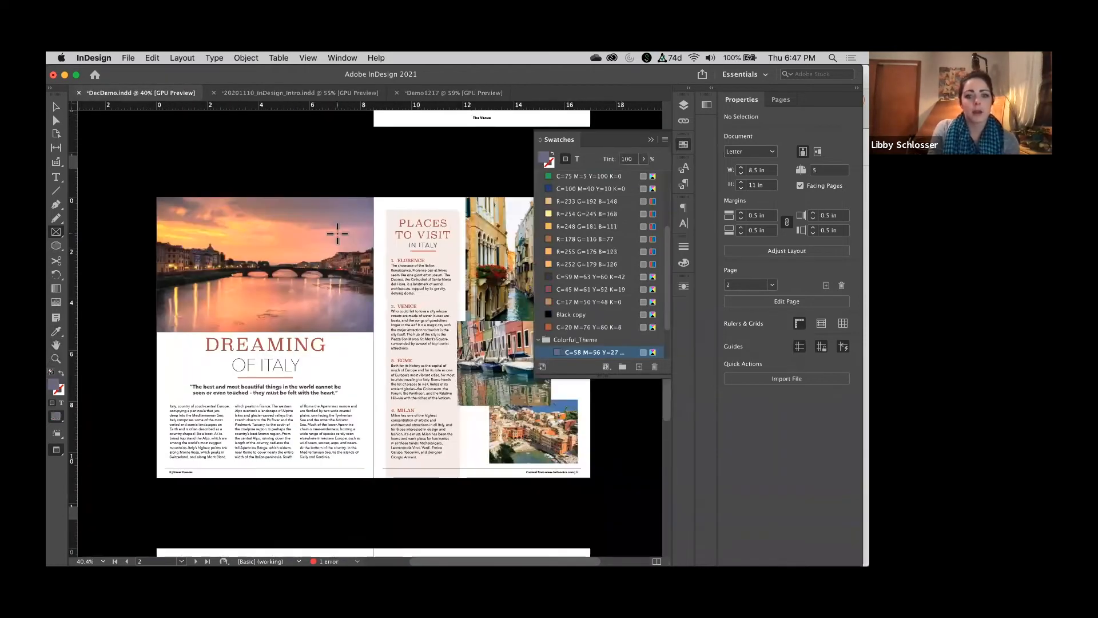
scroll(338, 233, "right", 1)
scroll(338, 234, "down", 1)
left_click(651, 140)
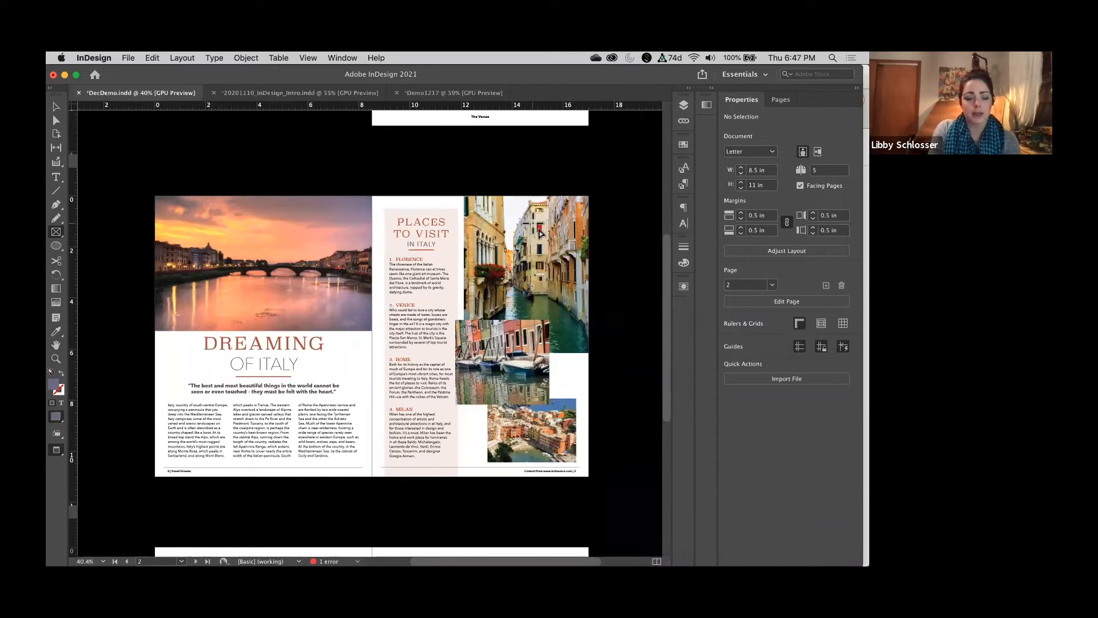
scroll(537, 229, "up", 3)
scroll(589, 269, "down", 1)
scroll(590, 269, "left", 1)
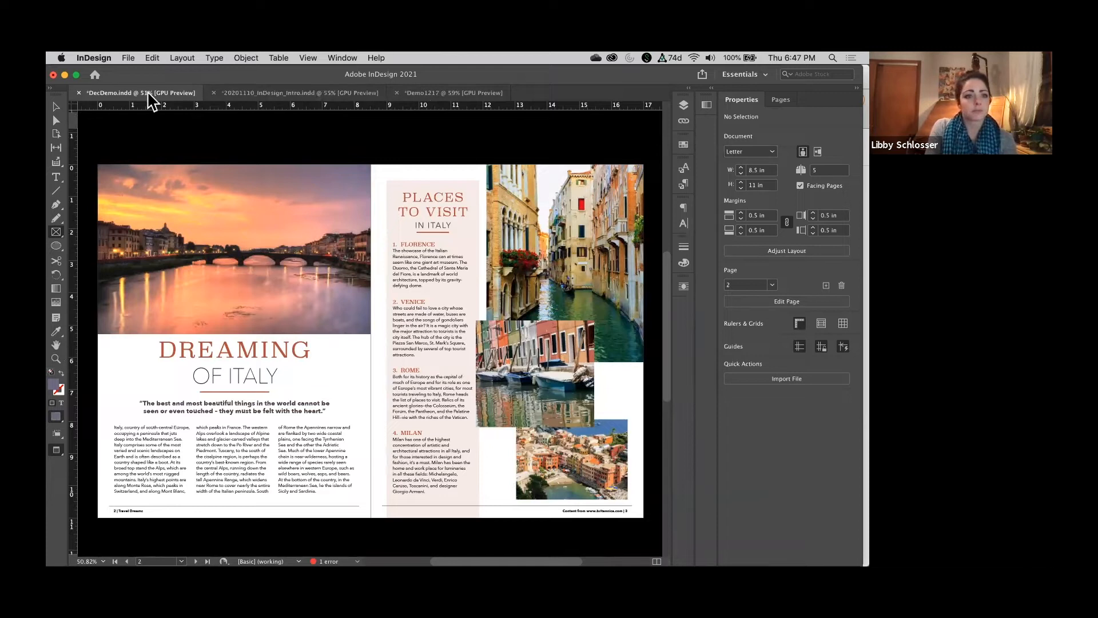
Return to the Demo1217 document and open its A-Master spread from the page overview
left_click(451, 96)
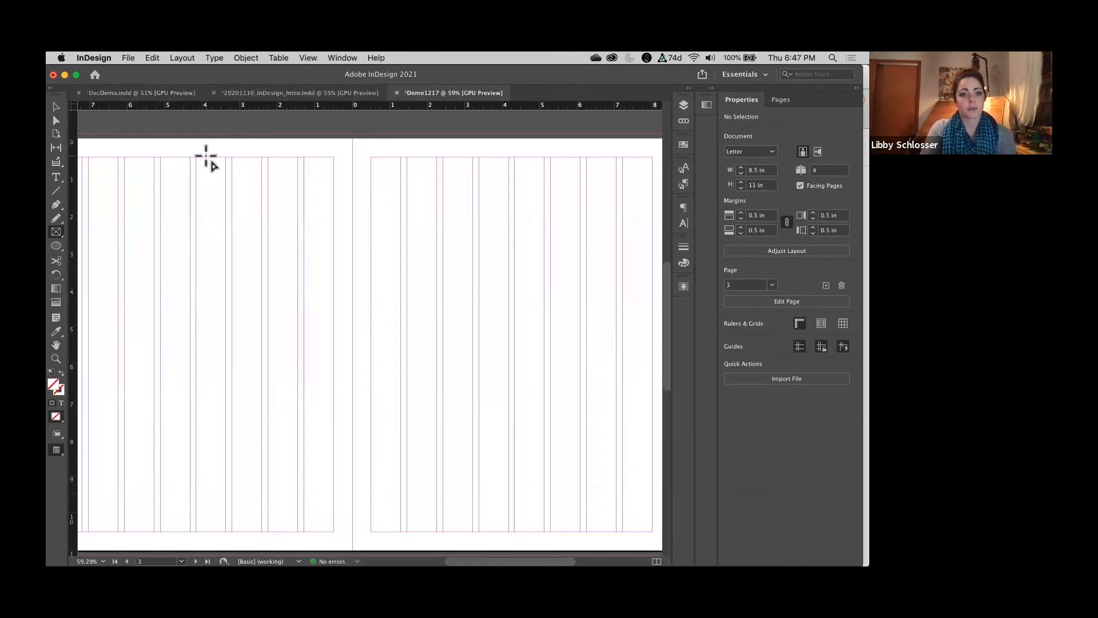
scroll(200, 180, "down", 3)
scroll(200, 181, "left", 2)
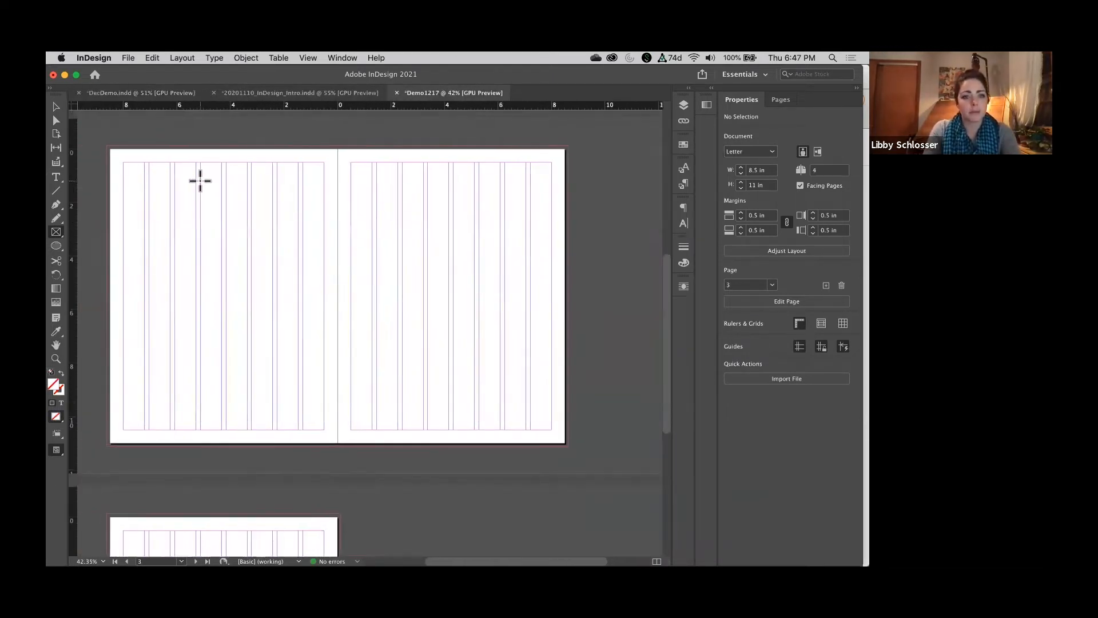
scroll(200, 181, "up", 2)
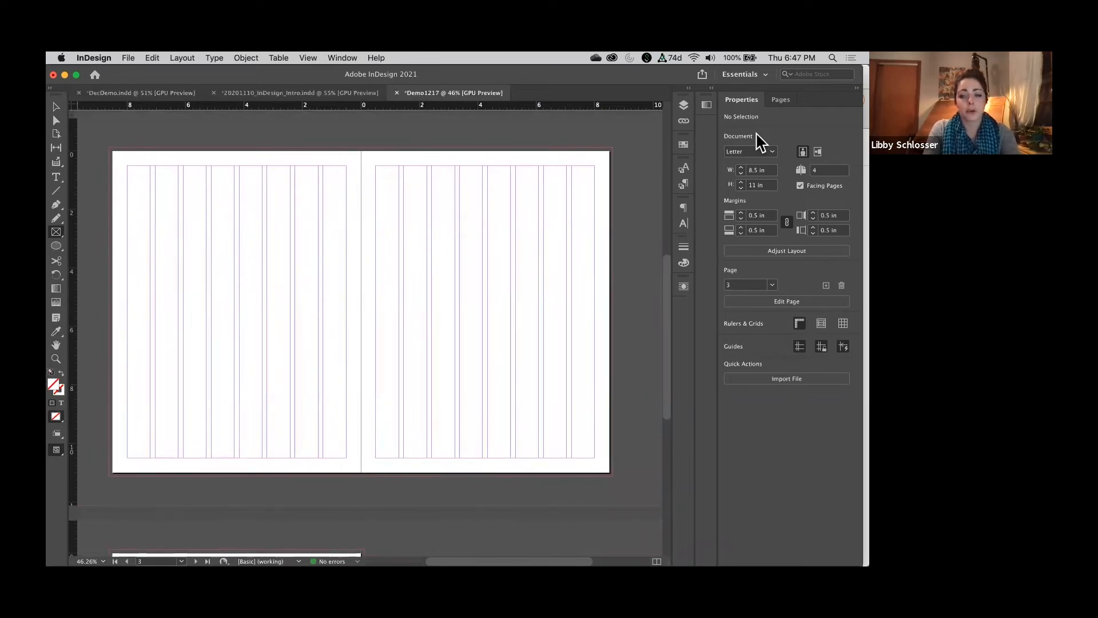
left_click(785, 100)
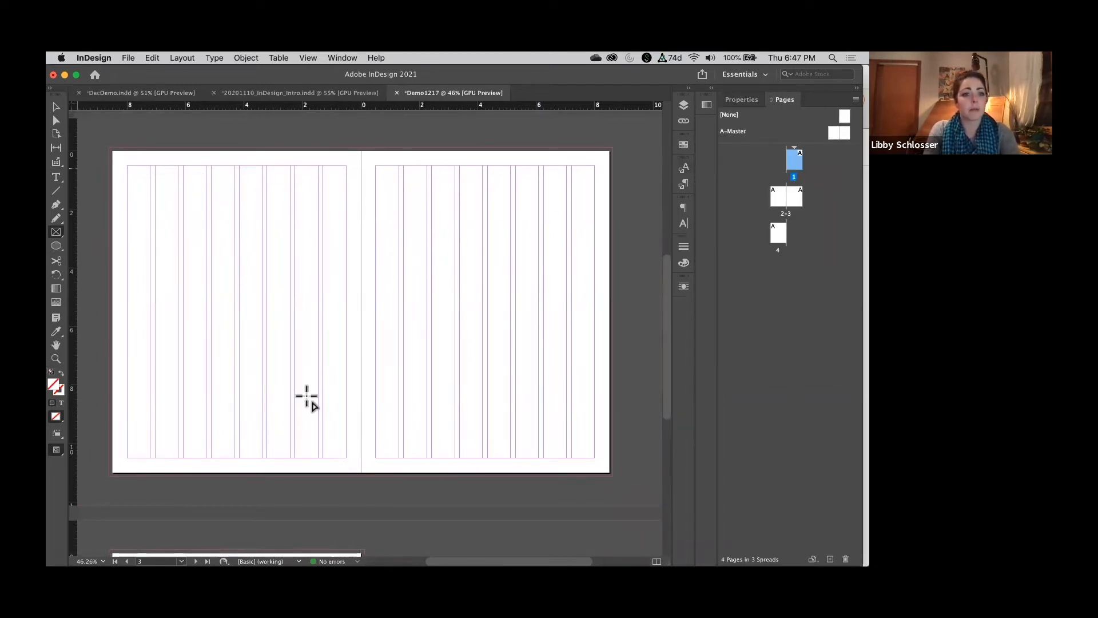
double_click(837, 134)
scroll(522, 303, "right", 4)
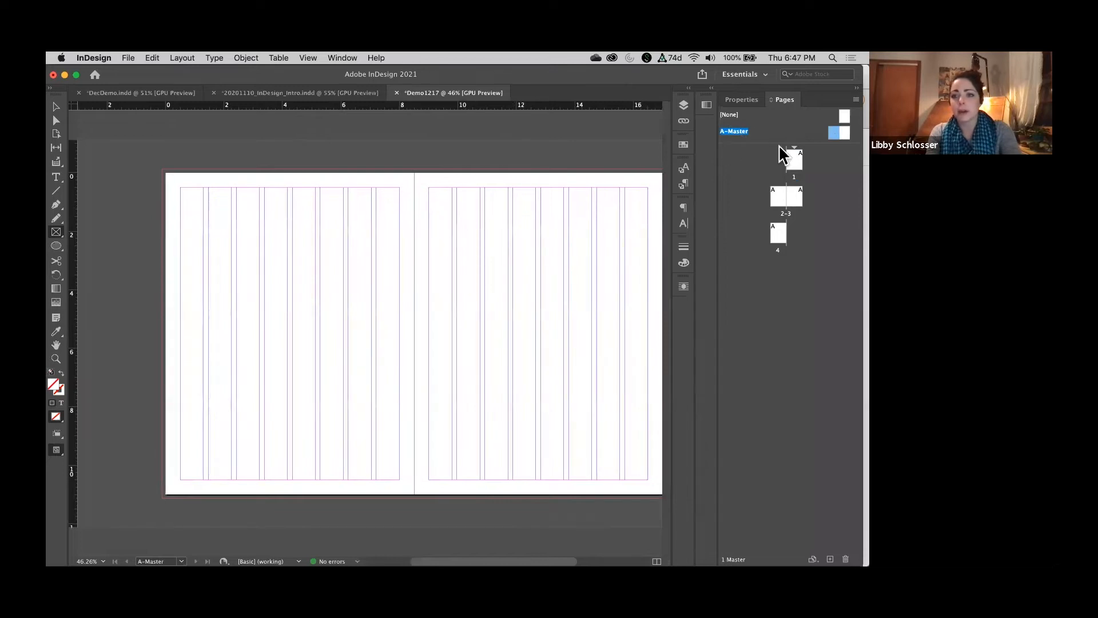
Go to the page 2–3 spread and view all the document pages together for comparison with the master
key("super+minus")
key("super+minus")
key("super+minus")
key("super+equal")
key("super+equal")
key("super+equal")
left_click(782, 185)
double_click(780, 197)
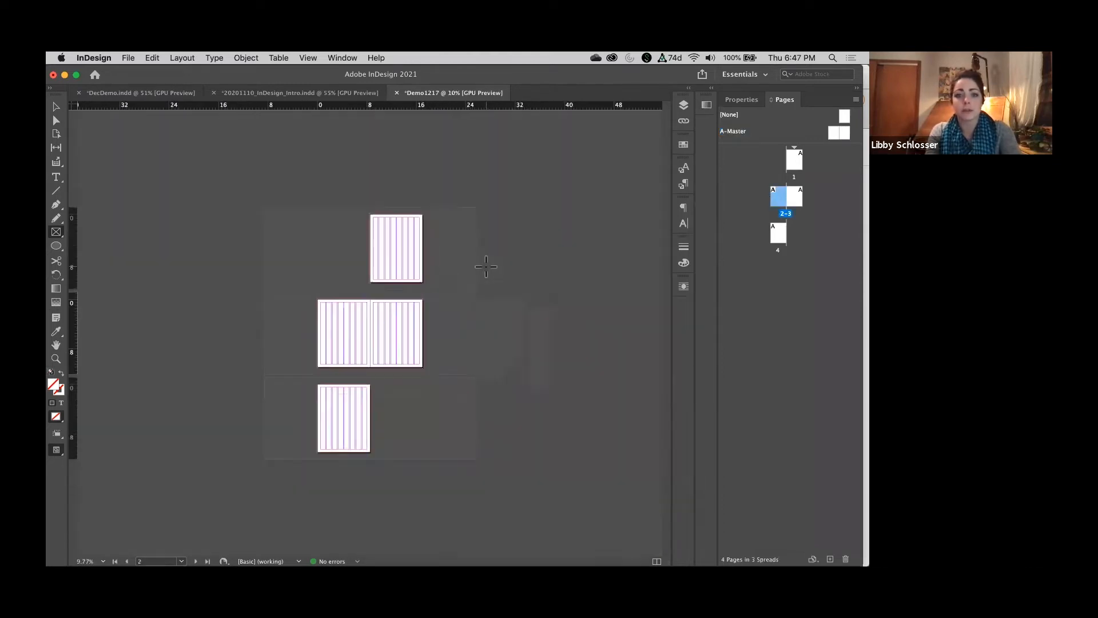
Reopen the A-Master spread and draw a straight Pen line across the left page just below the bottom margin
double_click(844, 133)
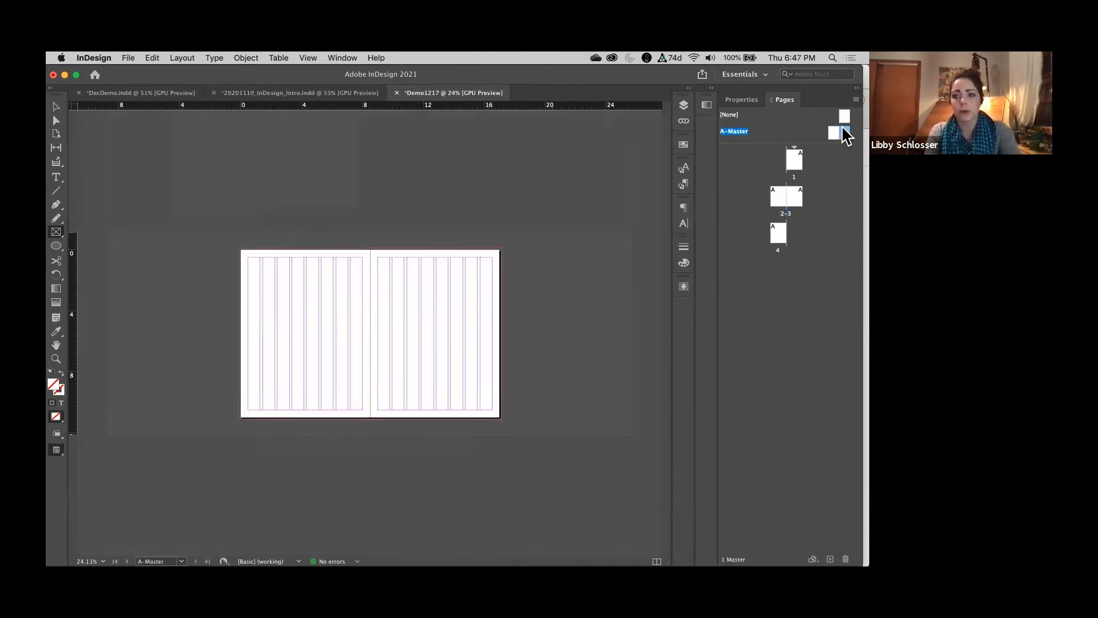
key("super+equal")
key("super+equal")
scroll(319, 236, "left", 2)
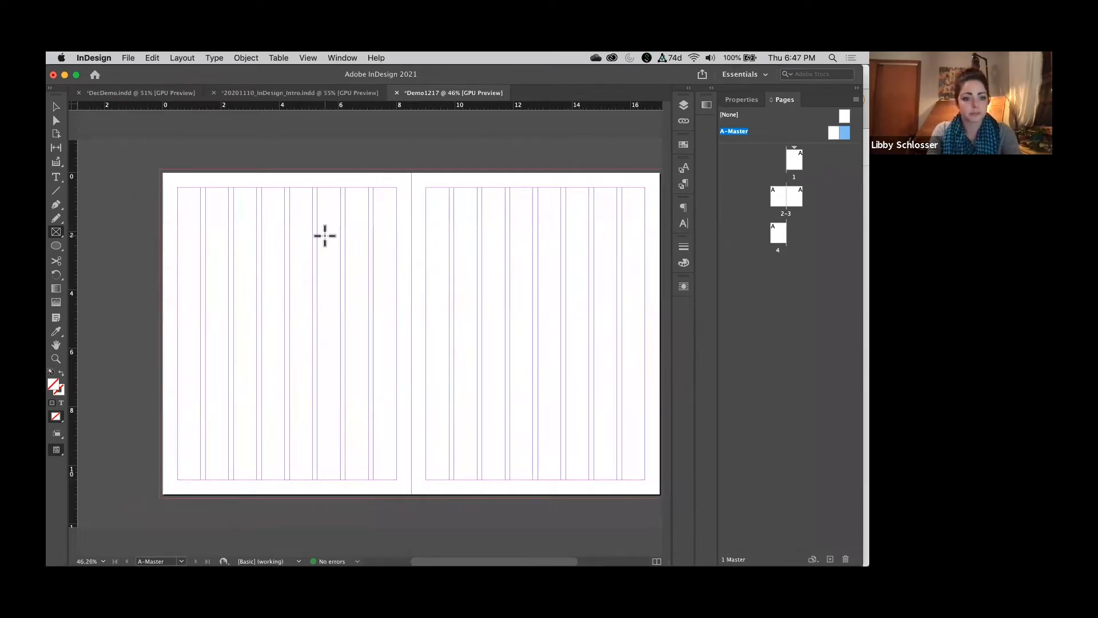
key("super+equal")
scroll(325, 235, "down", 3)
scroll(325, 236, "left", 1)
scroll(324, 236, "up", 3)
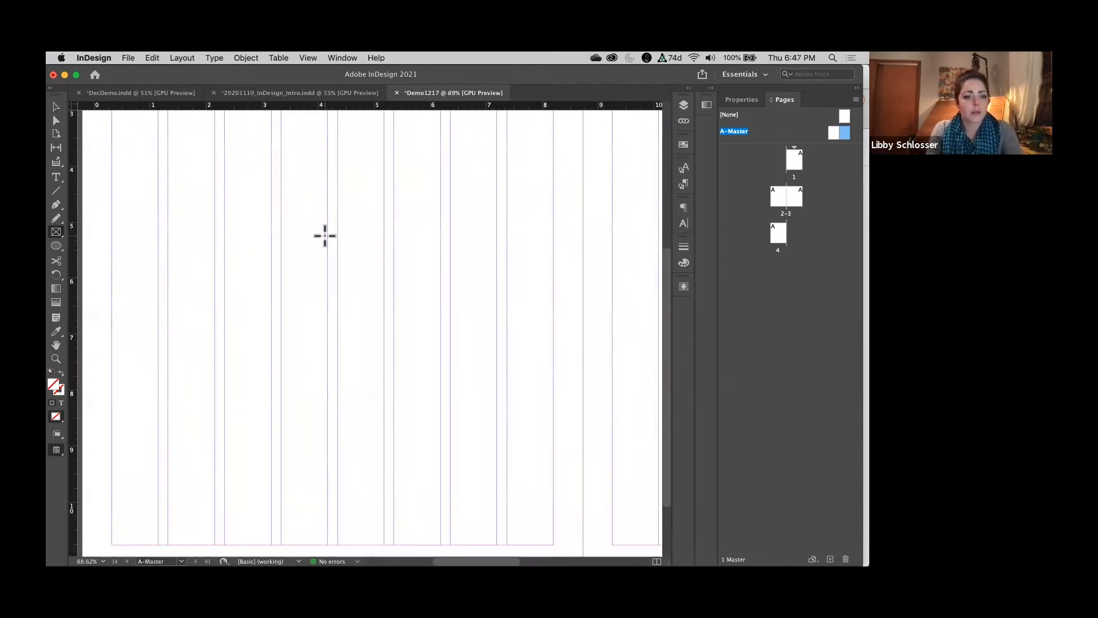
scroll(325, 236, "down", 2)
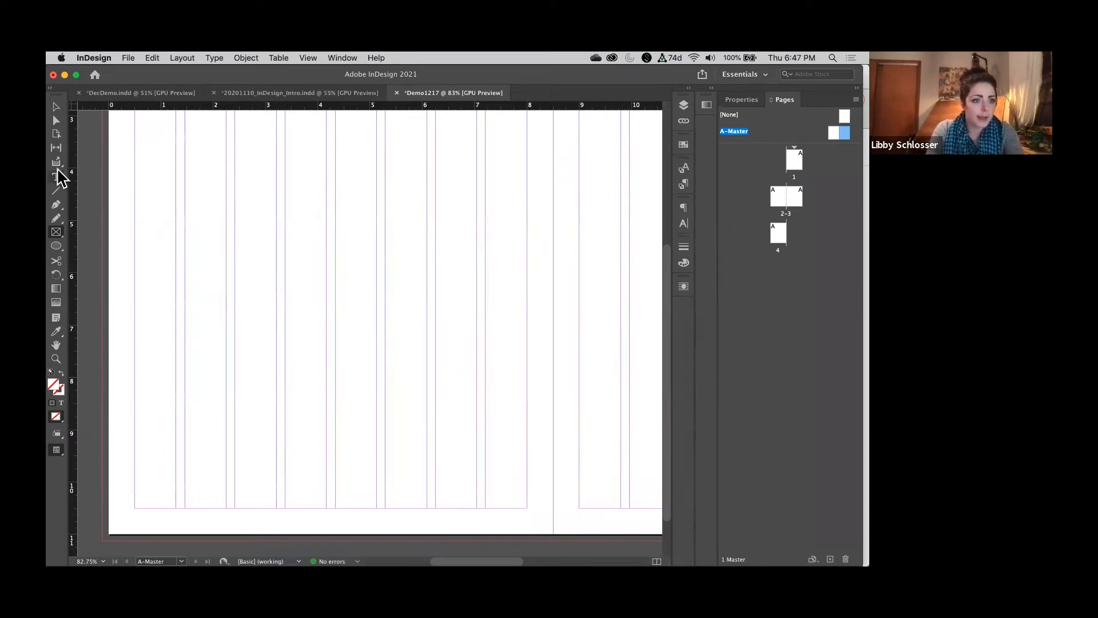
left_click(57, 205)
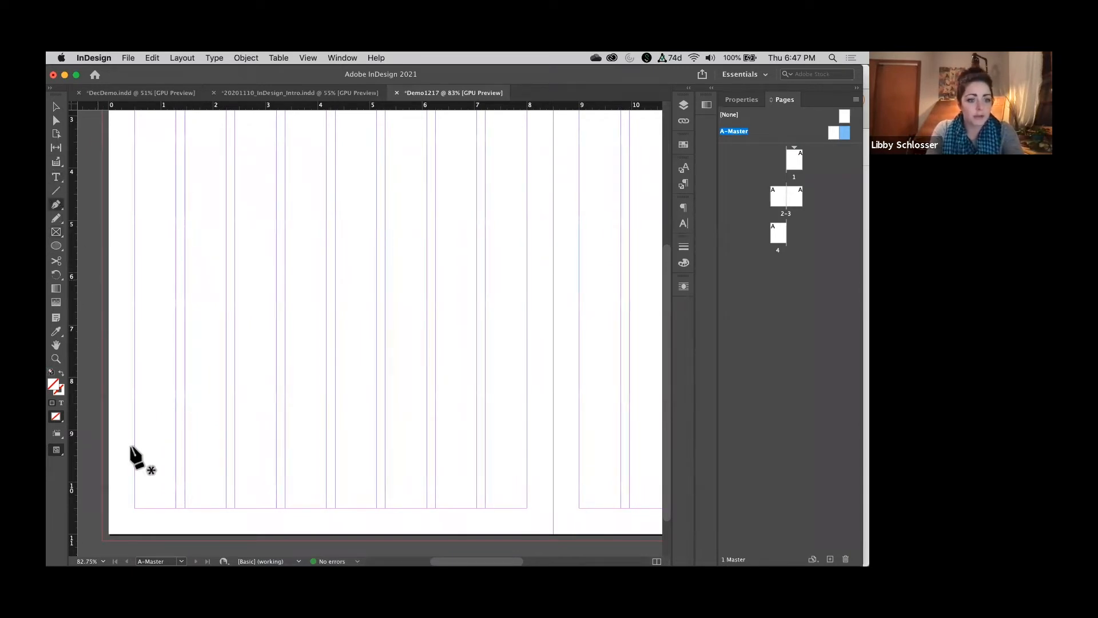
left_click(132, 513)
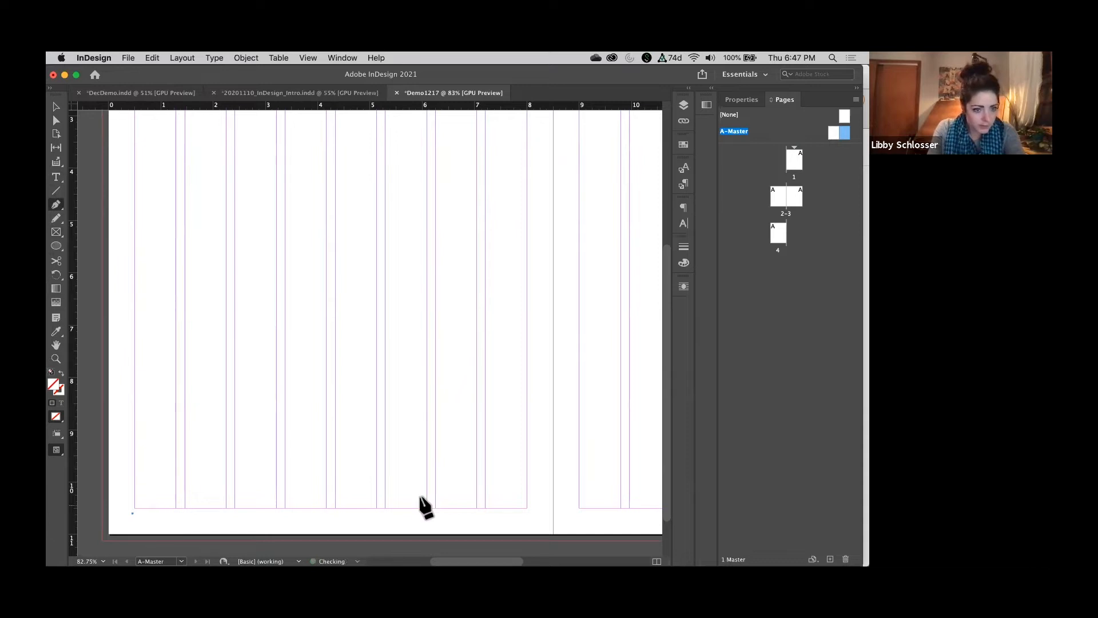
left_click(524, 513)
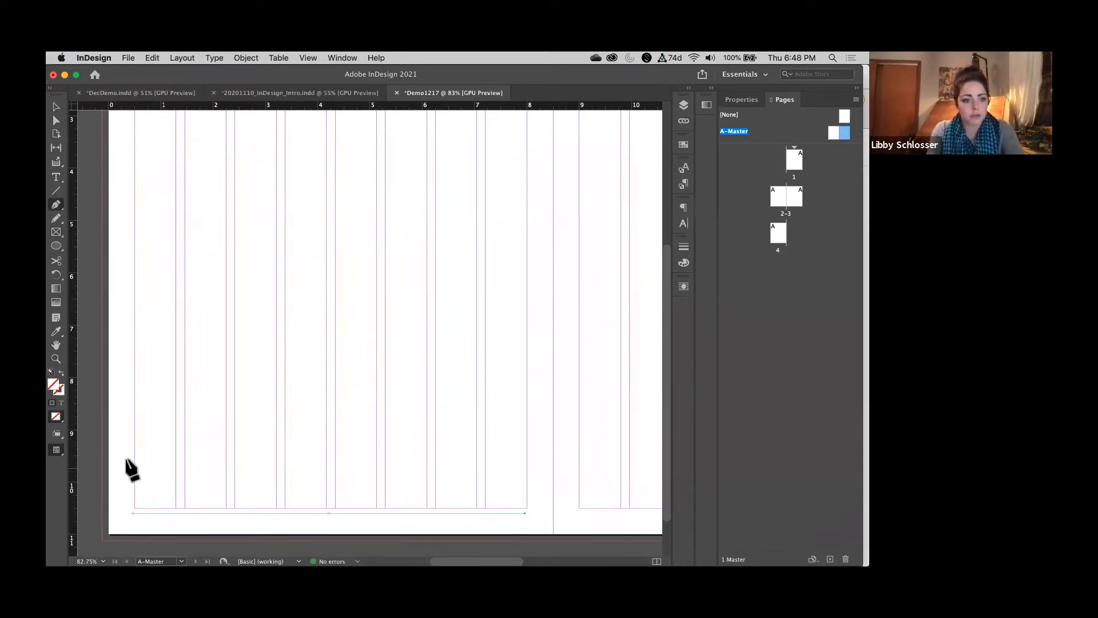
Set the footer line's stroke color to the gray hex value bbbbbb
double_click(63, 392)
left_click(692, 396)
type("bbbb")
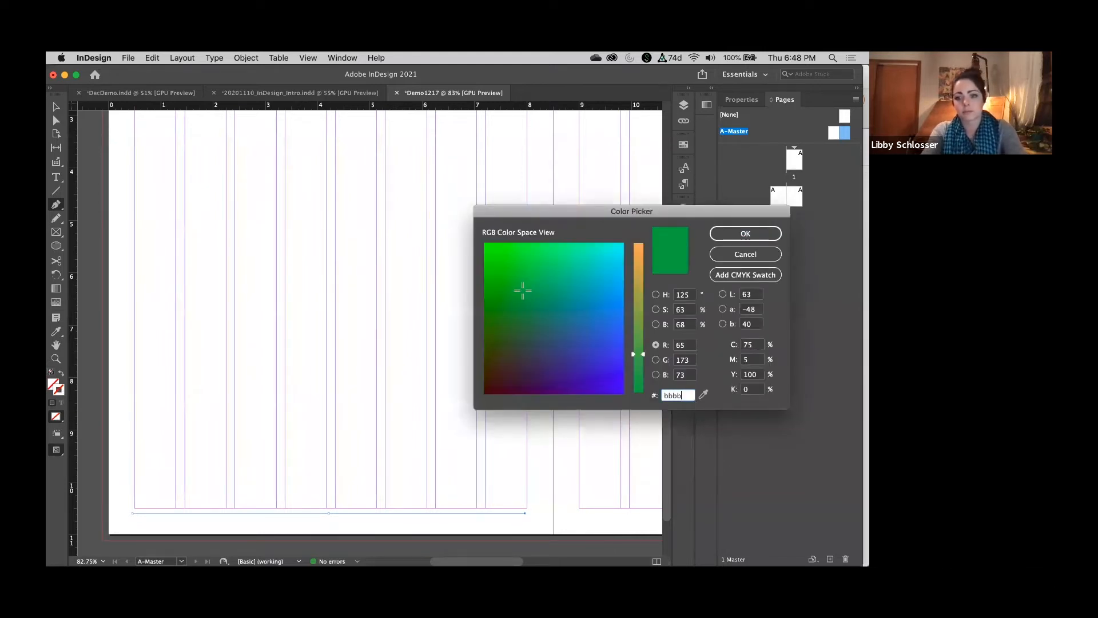
type("bb")
key("Return")
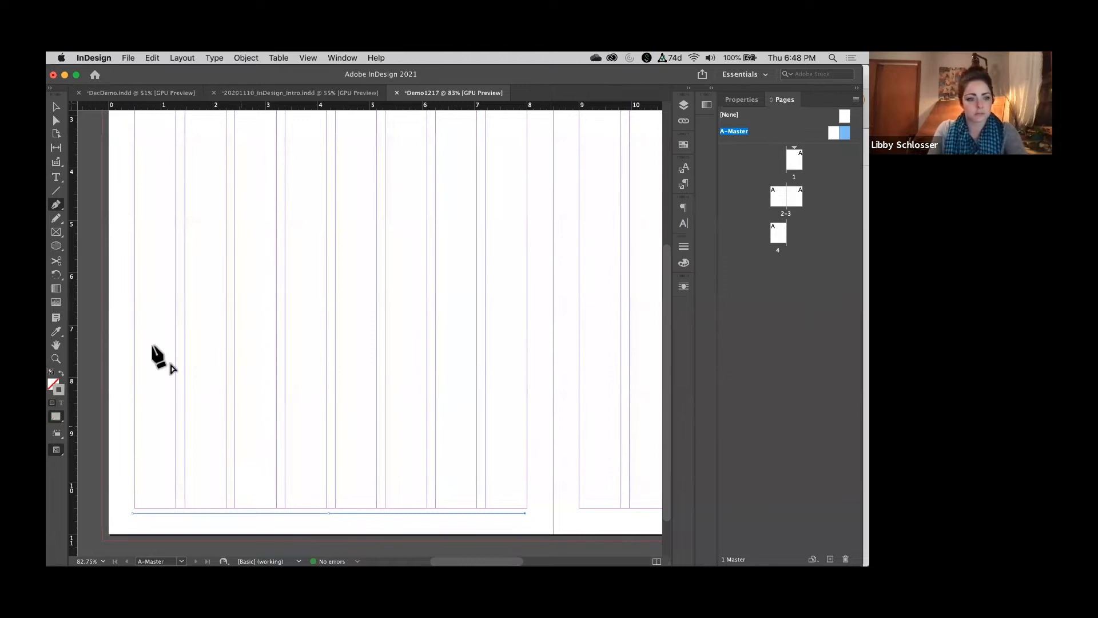
Draw a small text frame beneath the left end of the gray footer line on the master's left page
left_click(57, 178)
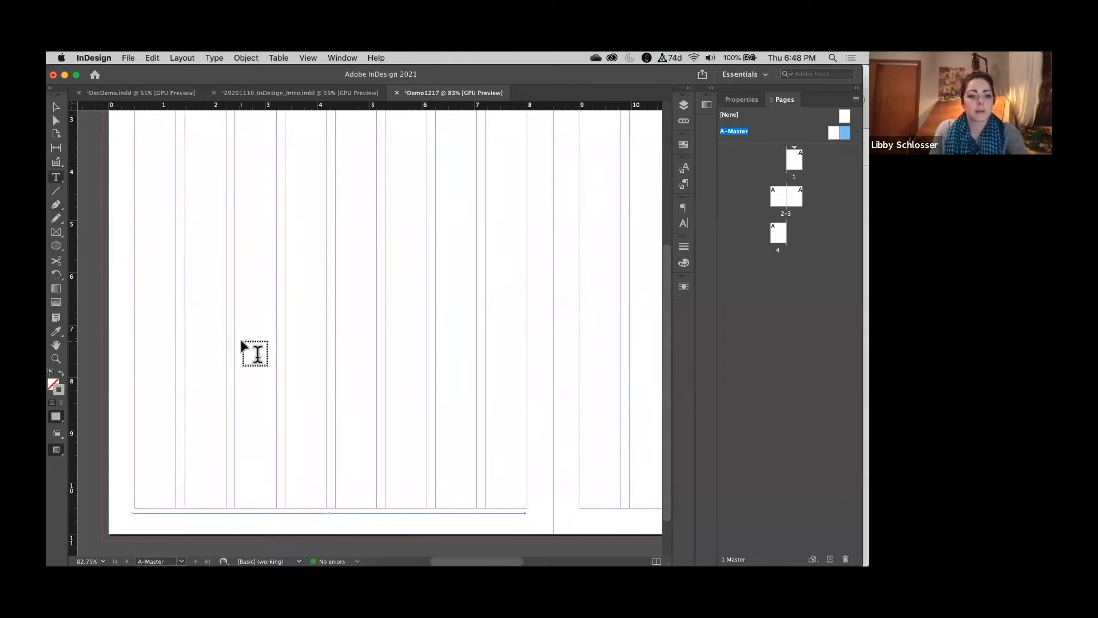
scroll(240, 377, "down", 2)
scroll(182, 457, "up", 5)
scroll(178, 401, "down", 2)
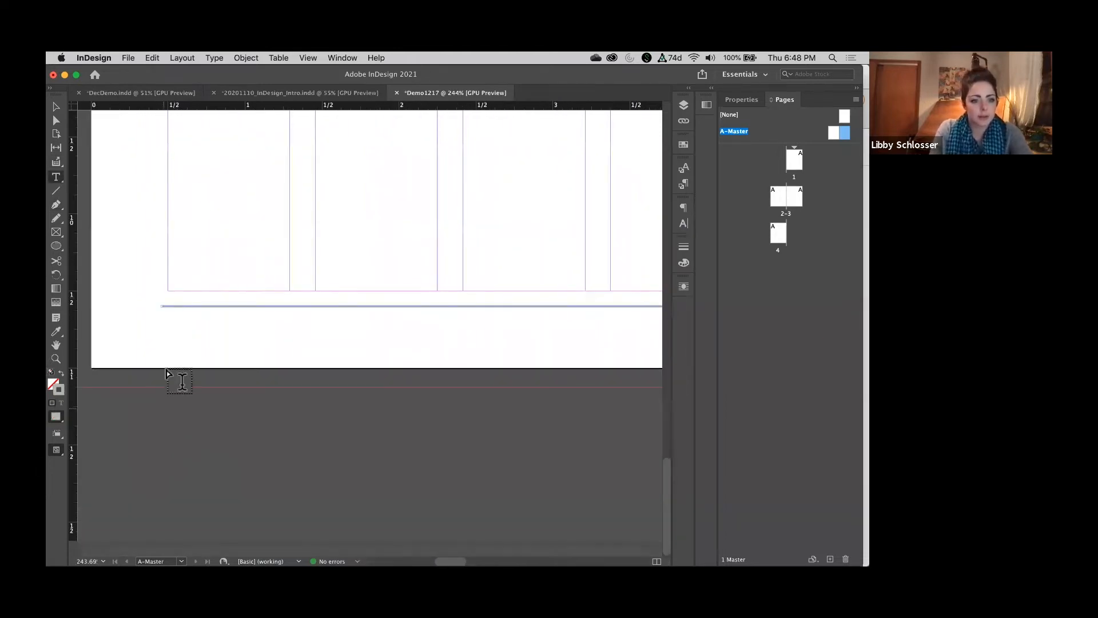
left_click_drag(162, 314, 451, 349)
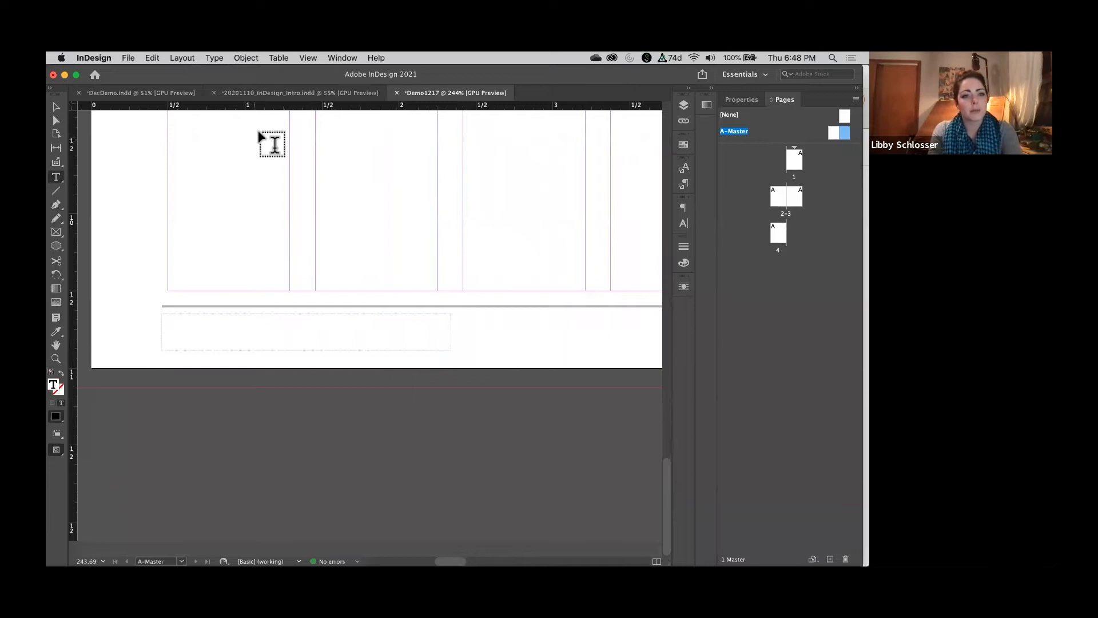
Insert a Current Page Number marker in the left footer frame, followed by a vertical bar divider and the text Travel Dreams
left_click(214, 58)
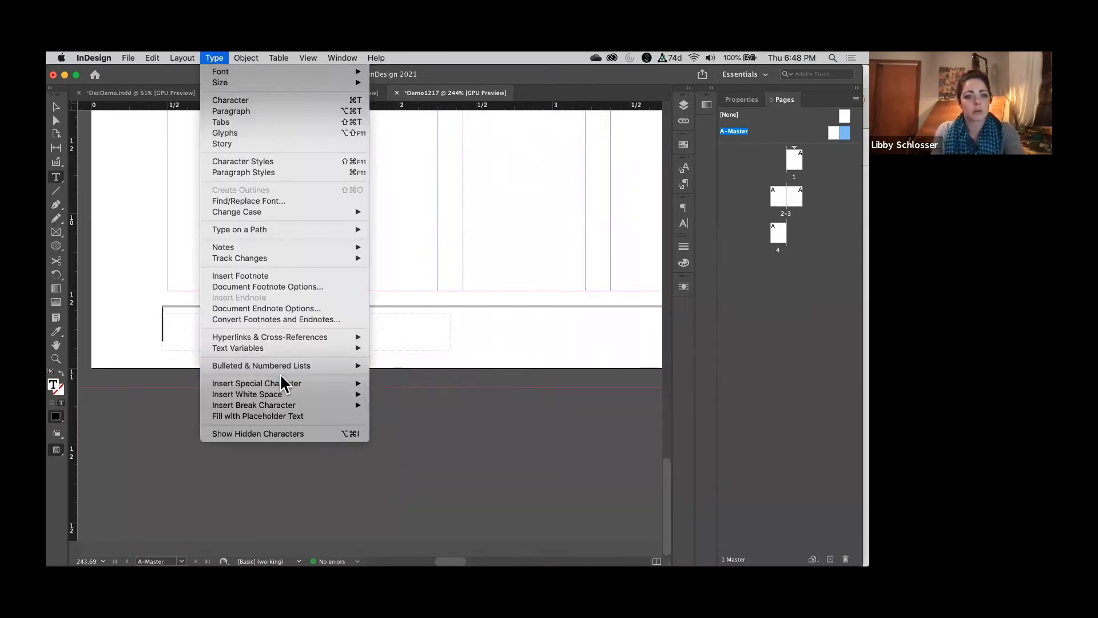
mouse_move(284, 384)
mouse_move(424, 392)
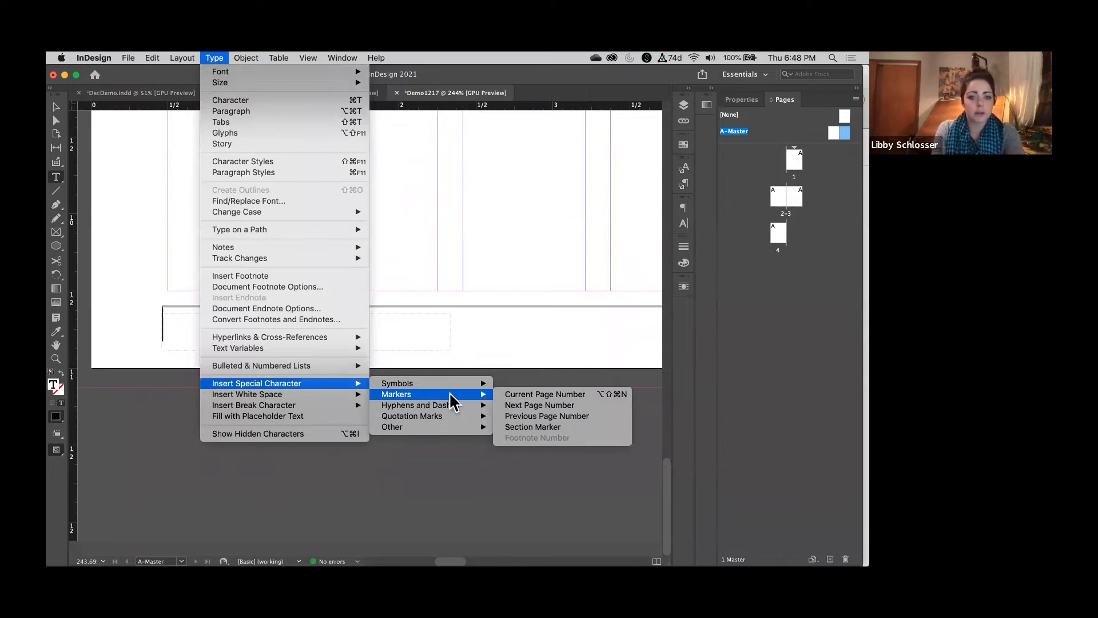
left_click(508, 396)
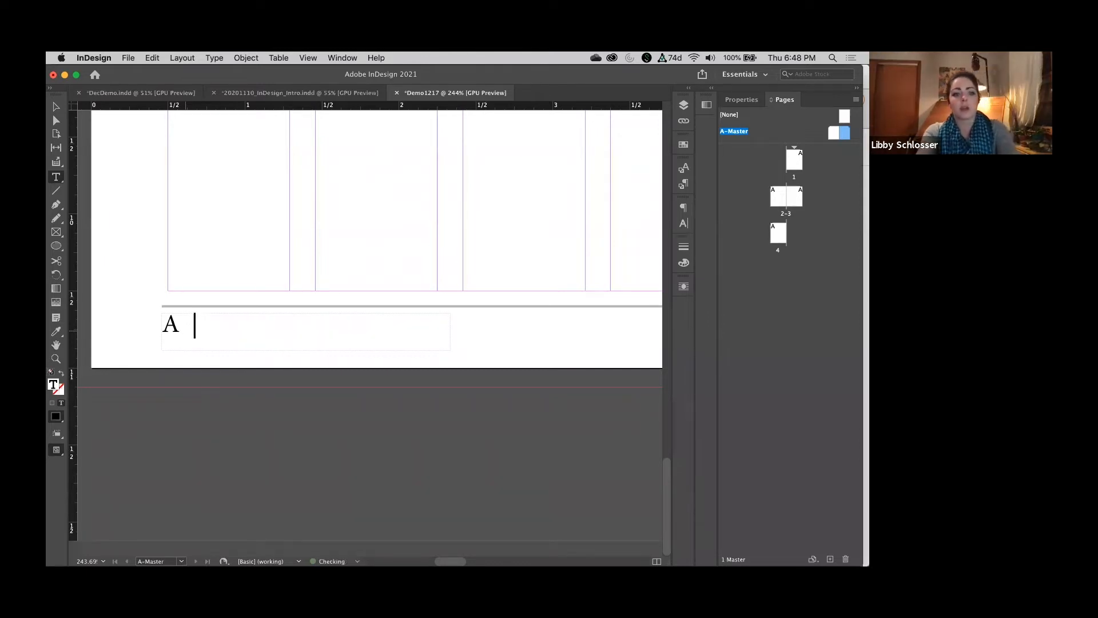
type("|")
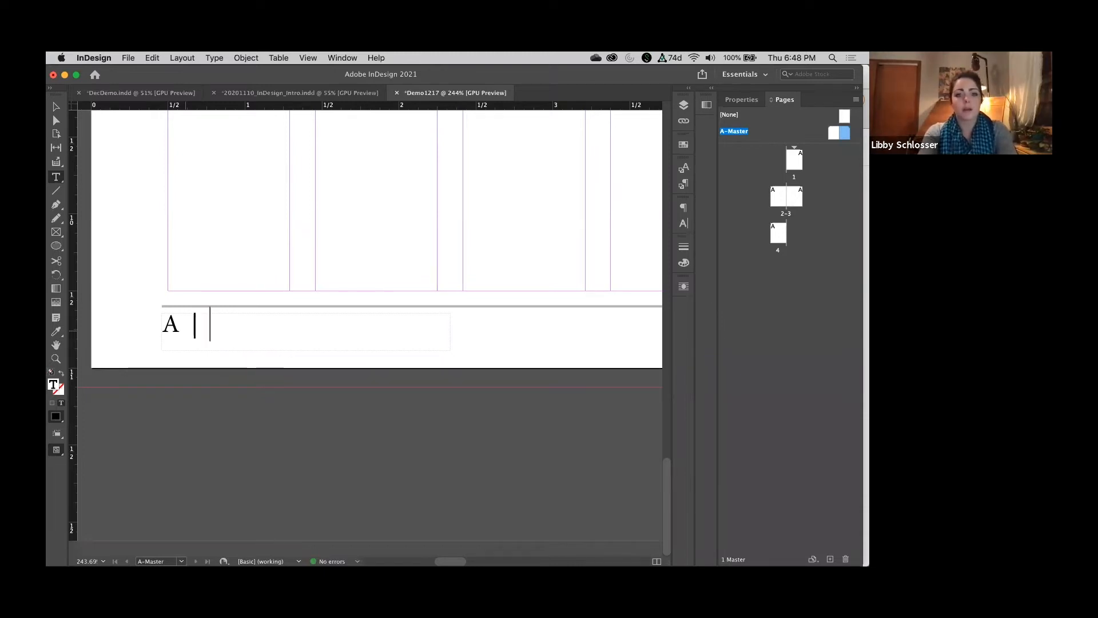
type("TRavel")
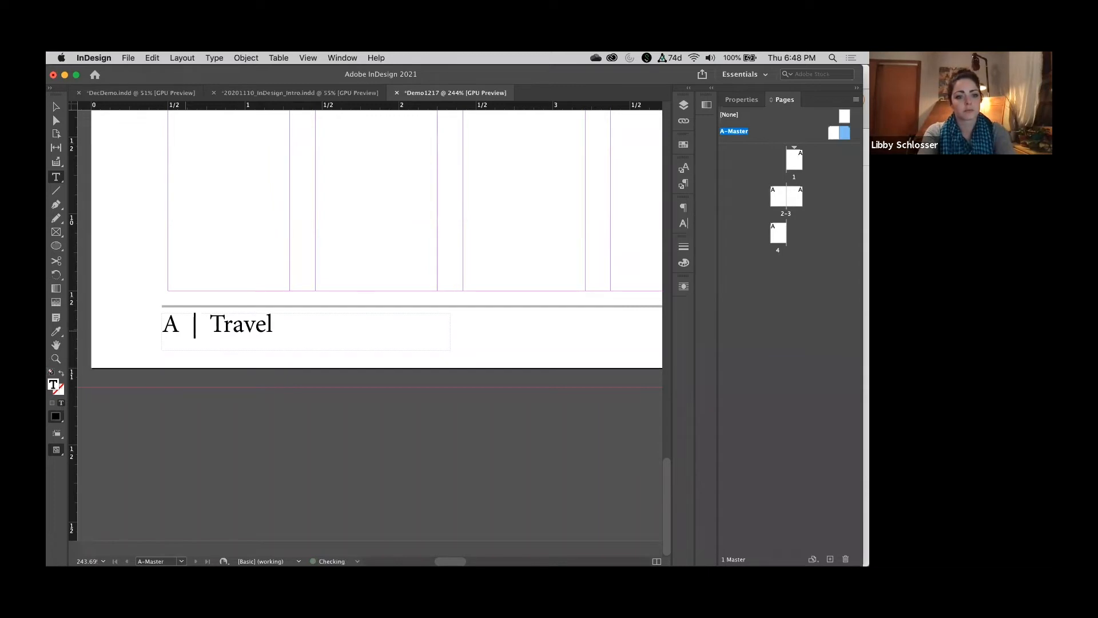
type(" Dreams")
key("Escape")
Set the footer text's font to Superclarendon at 8 pt
left_click(744, 101)
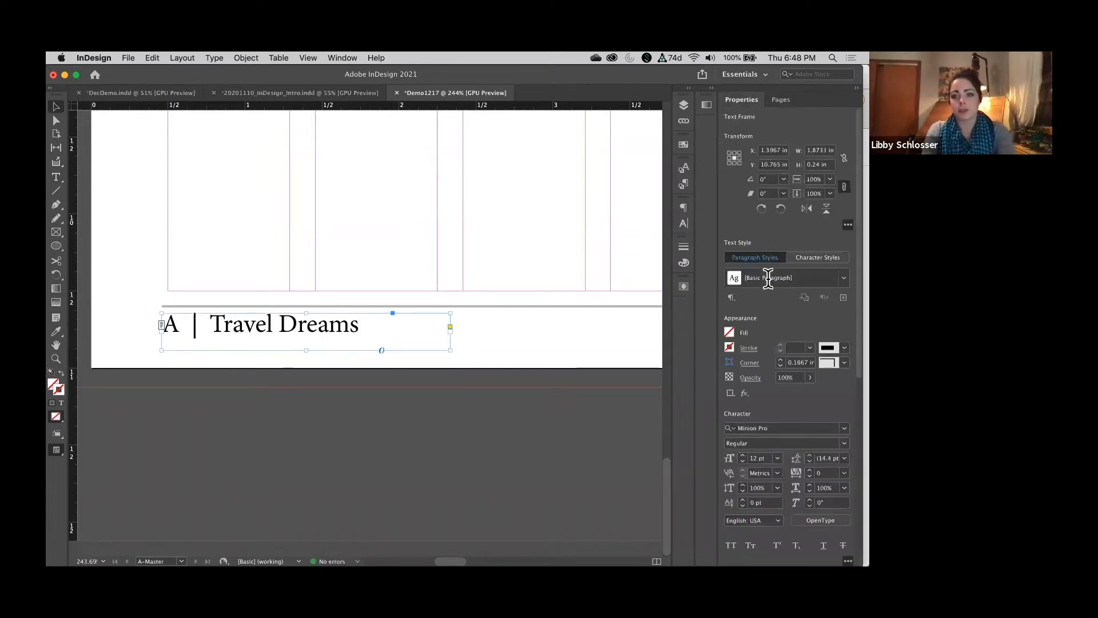
left_click(845, 429)
scroll(749, 155, "up", 15)
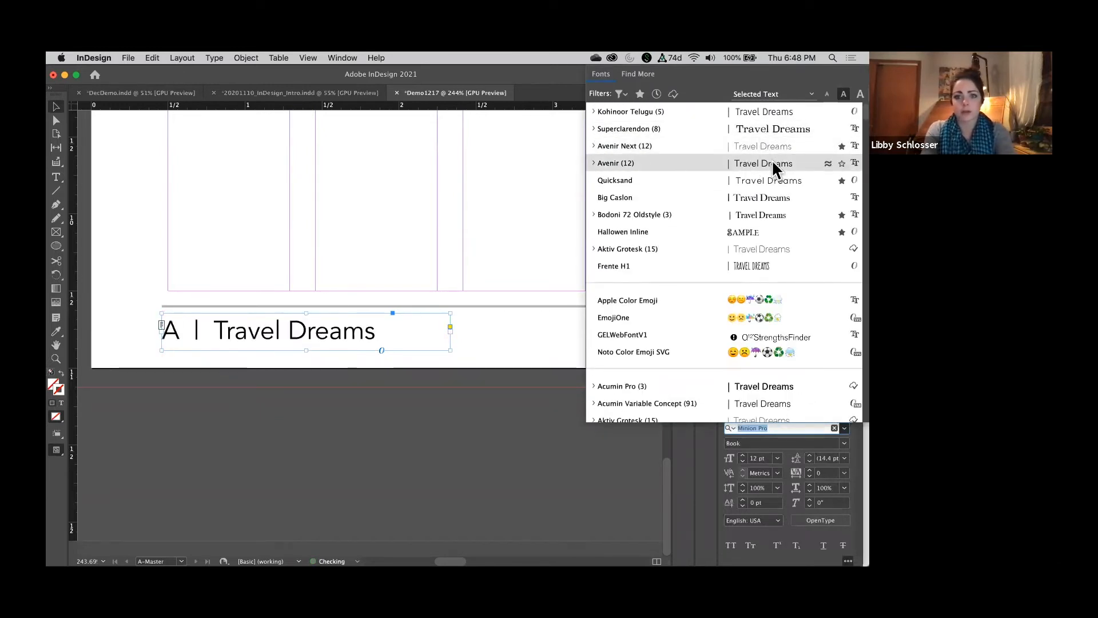
left_click(763, 130)
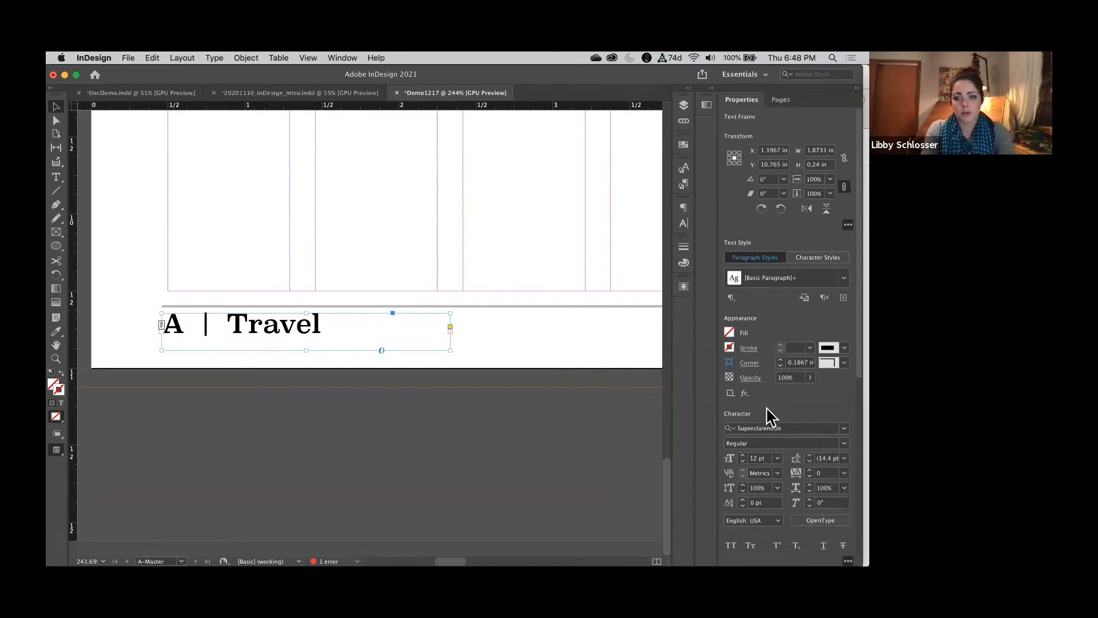
left_click(742, 461)
left_click(742, 461)
left_click(742, 460)
left_click(742, 460)
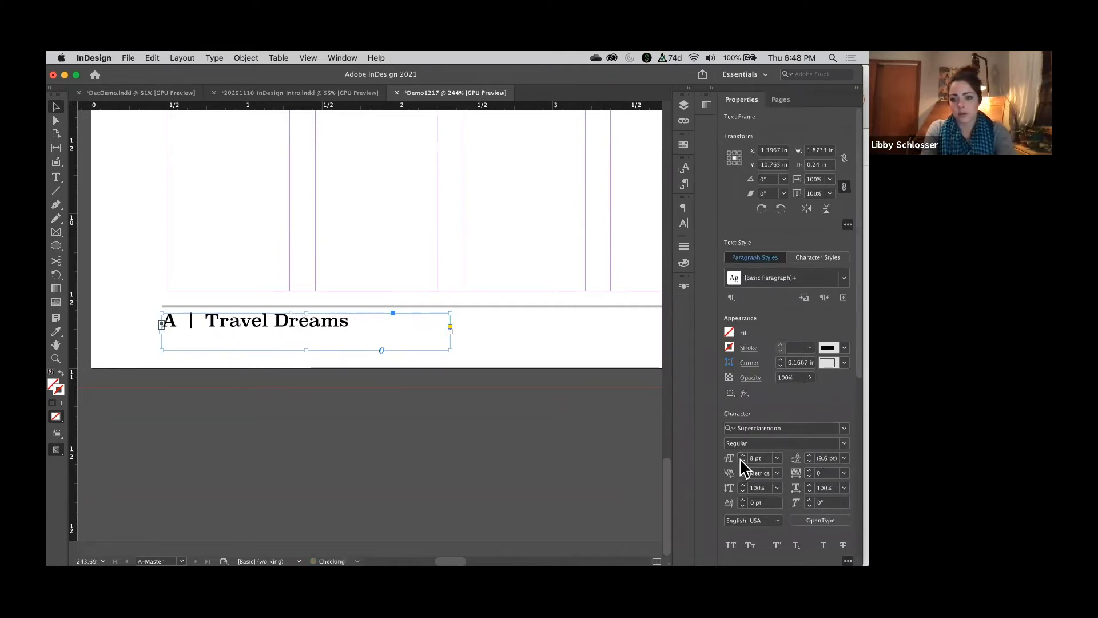
Apply All Caps, a tracking of 100 and the Light style to the footer text
left_click(731, 545)
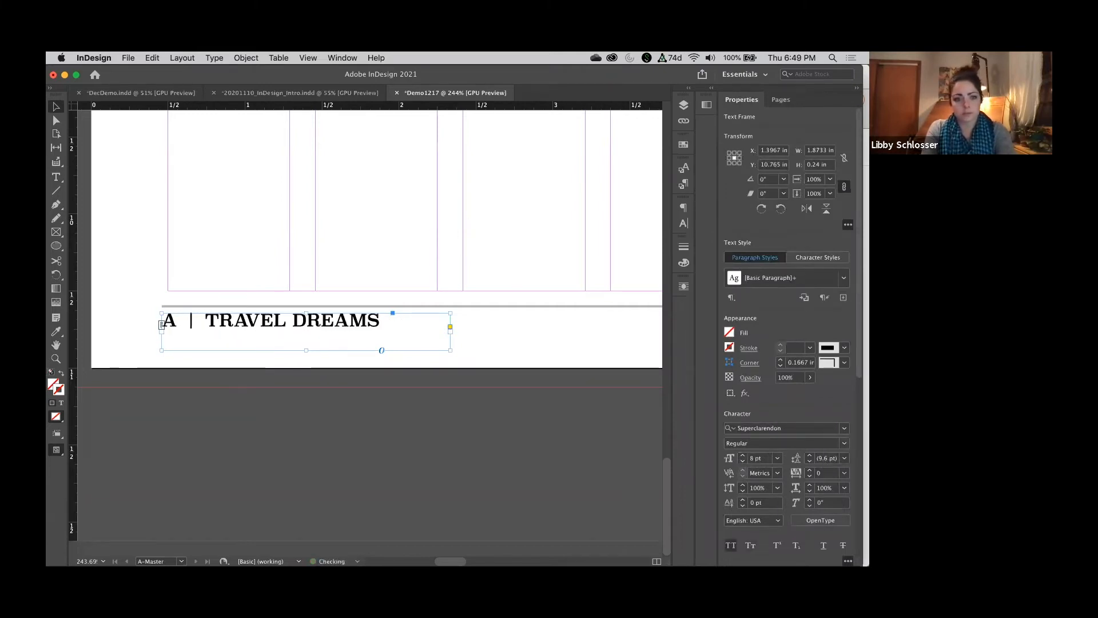
left_click(844, 472)
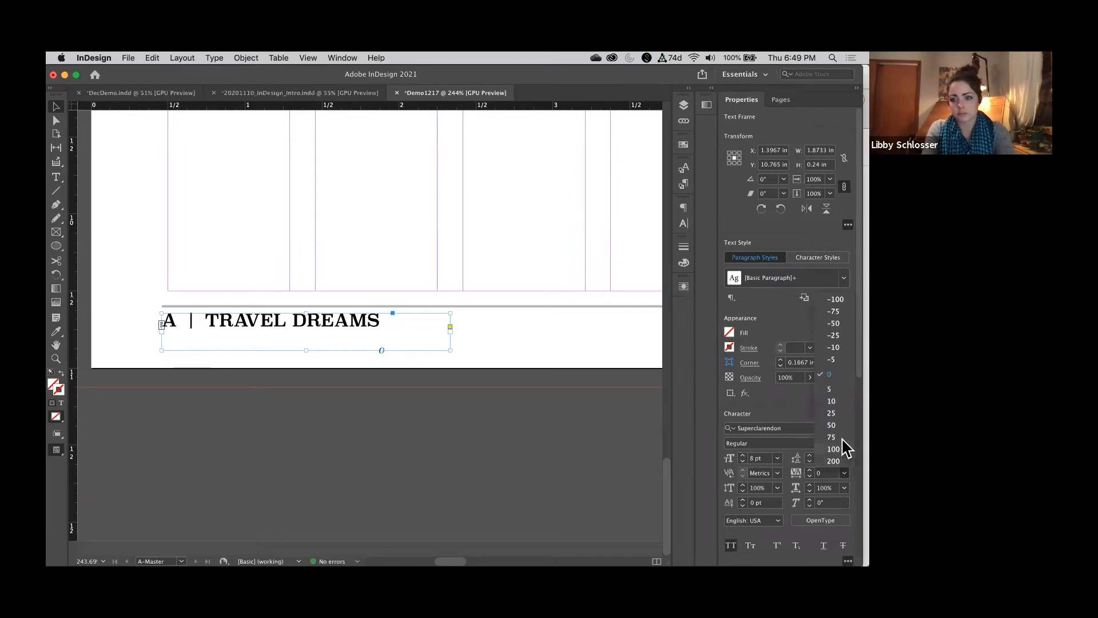
left_click(843, 450)
left_click(844, 444)
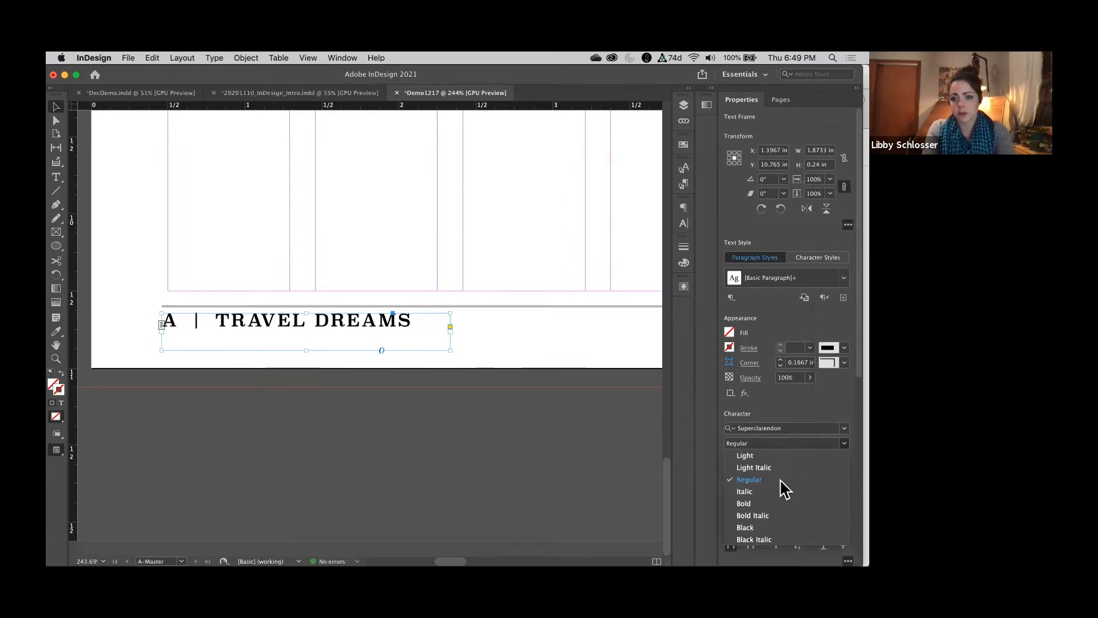
left_click(766, 456)
scroll(485, 378, "down", 4)
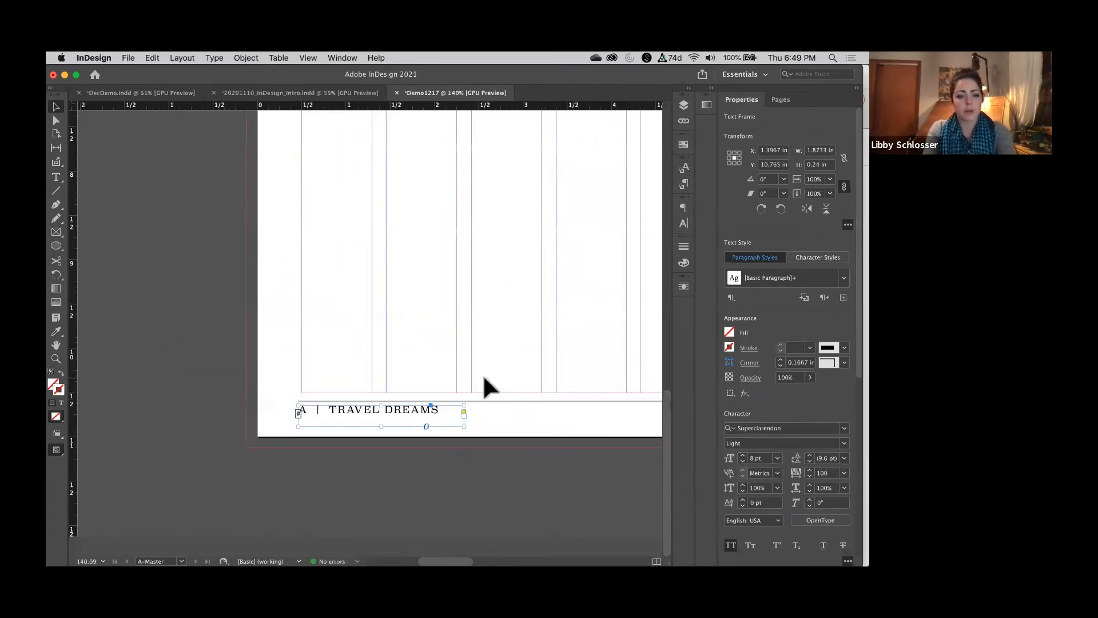
left_click(218, 282)
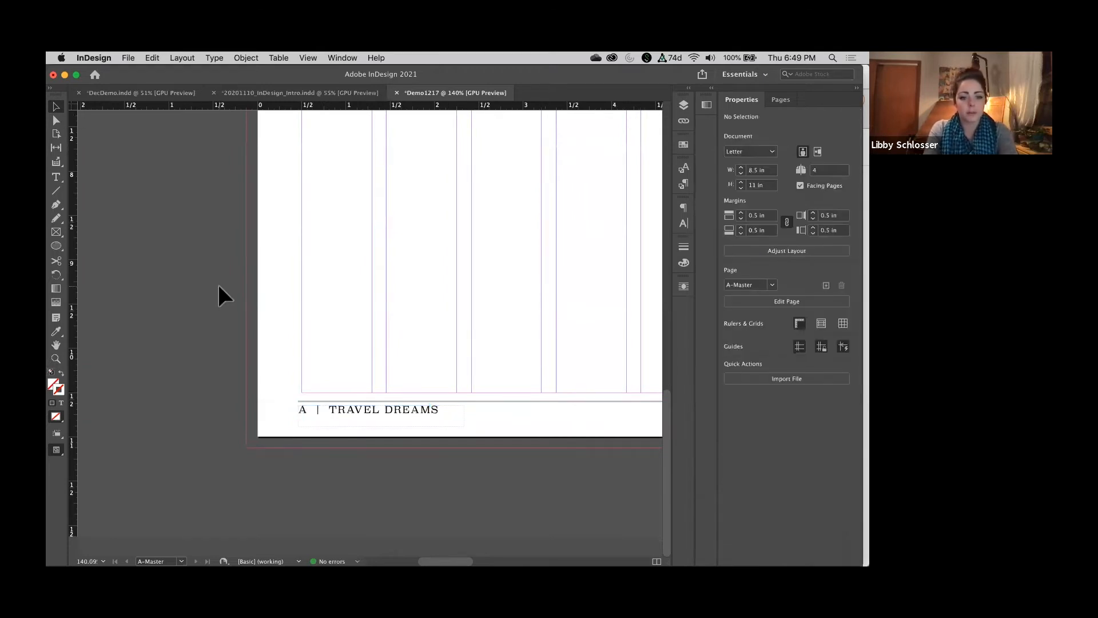
Fit the footer text frame to its content and nudge it slightly down, away from the gray line
scroll(218, 282, "right", 2)
left_click(347, 426)
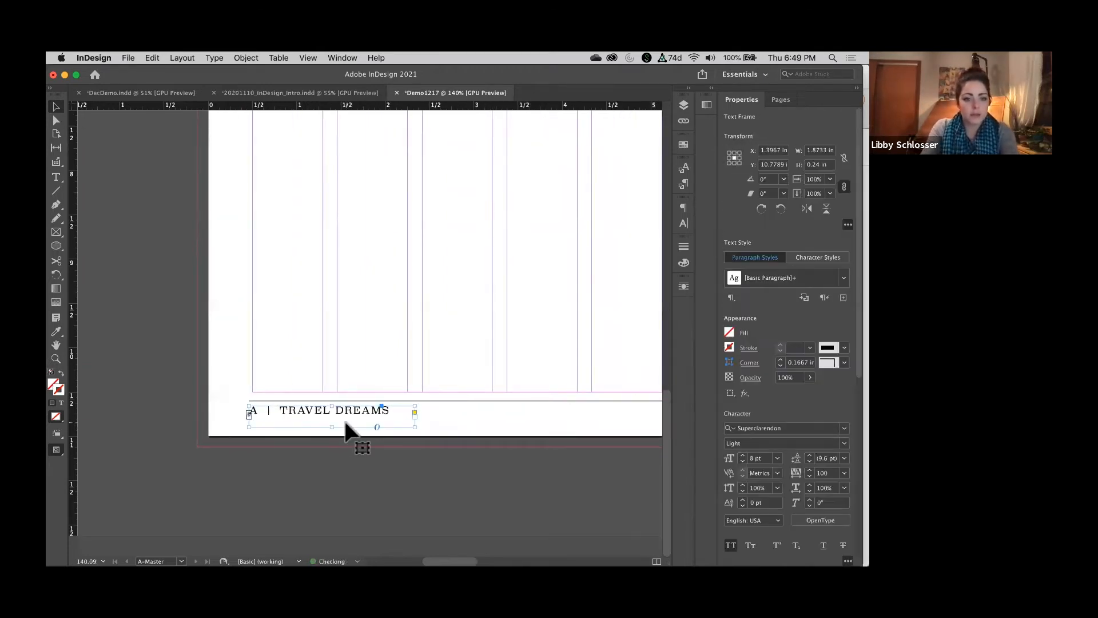
scroll(347, 428, "up", 4)
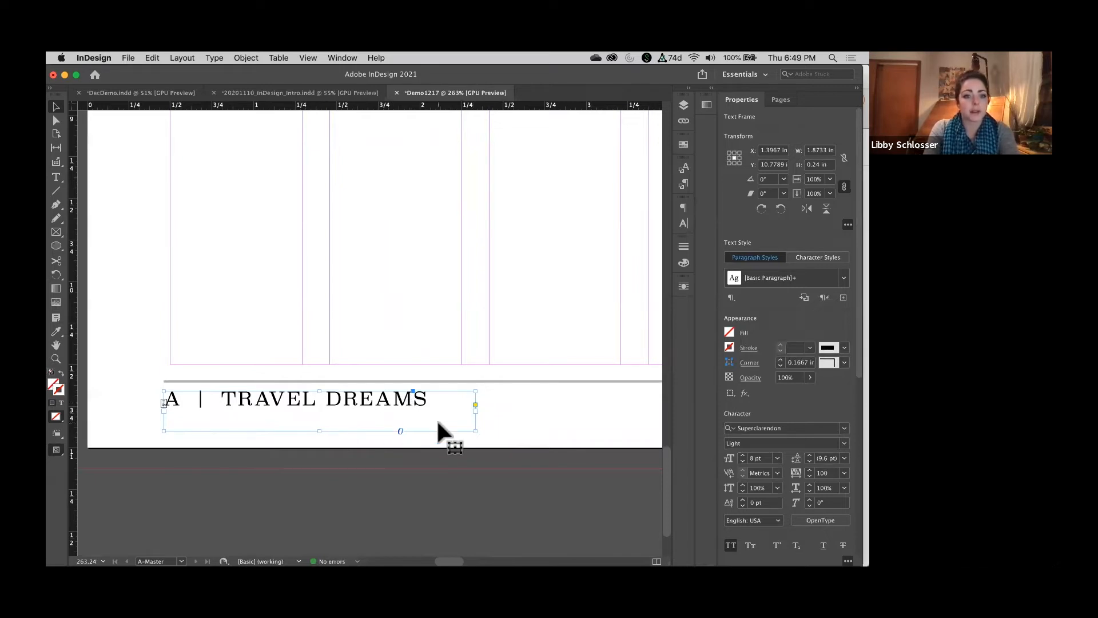
double_click(476, 431)
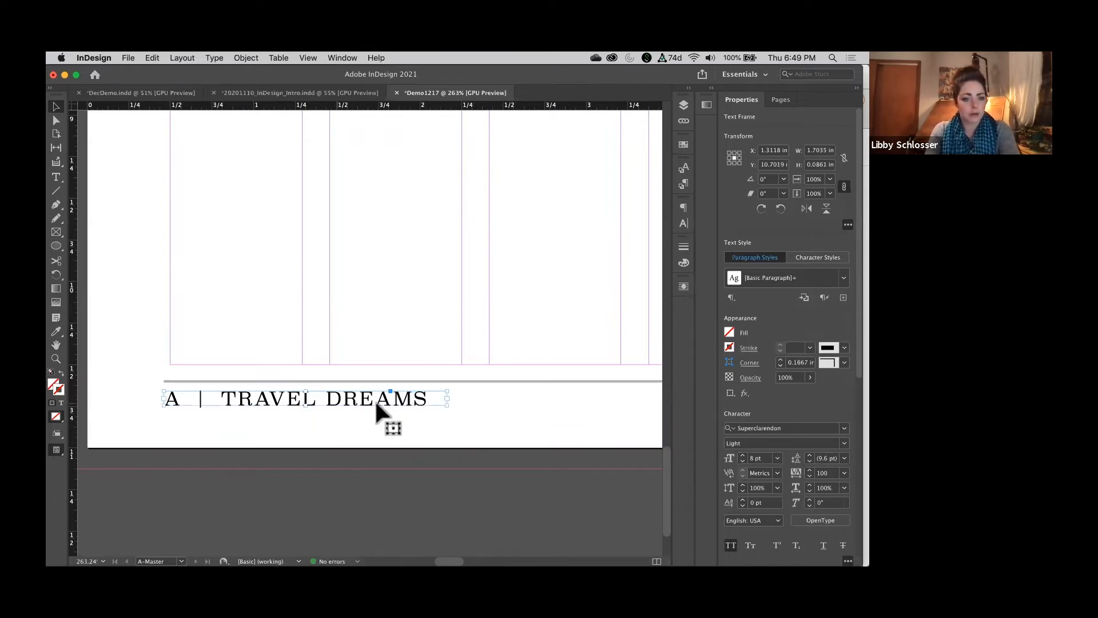
scroll(375, 399, "down", 2)
key("Down")
key("Down")
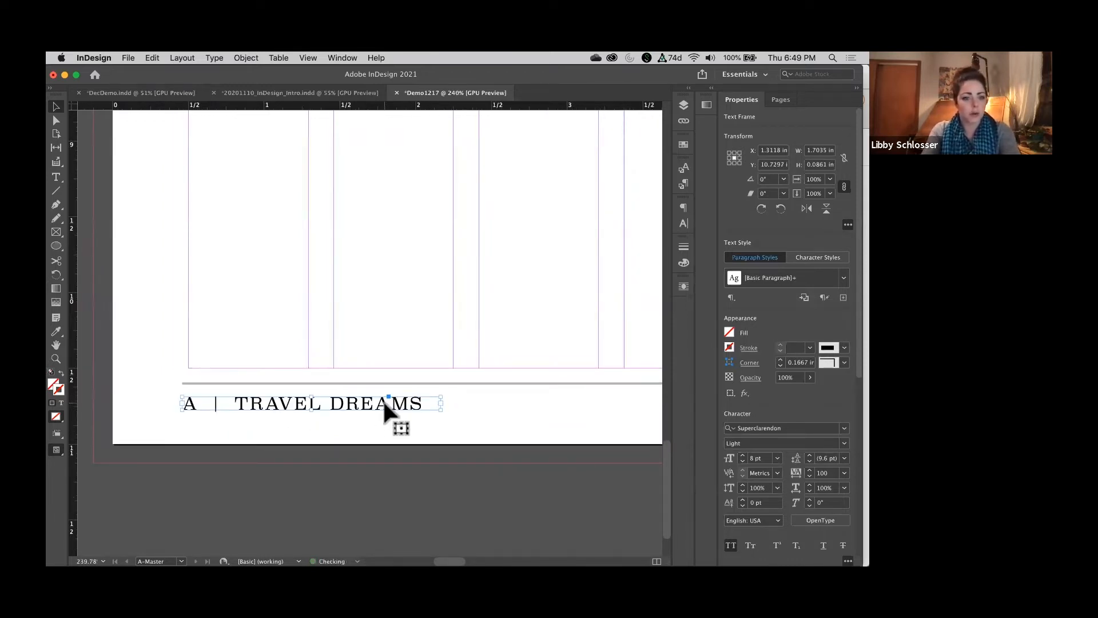
scroll(480, 428, "down", 3)
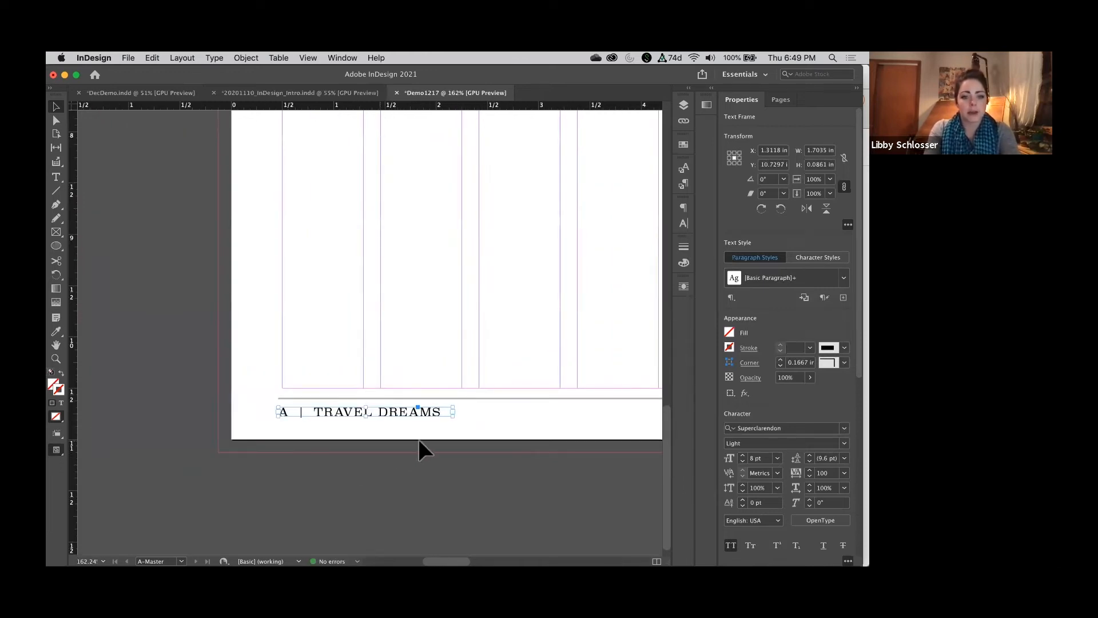
Copy the footer line and text together, paste them and move the duplicate below the right page's bottom margin
left_click_drag(434, 435, 328, 389)
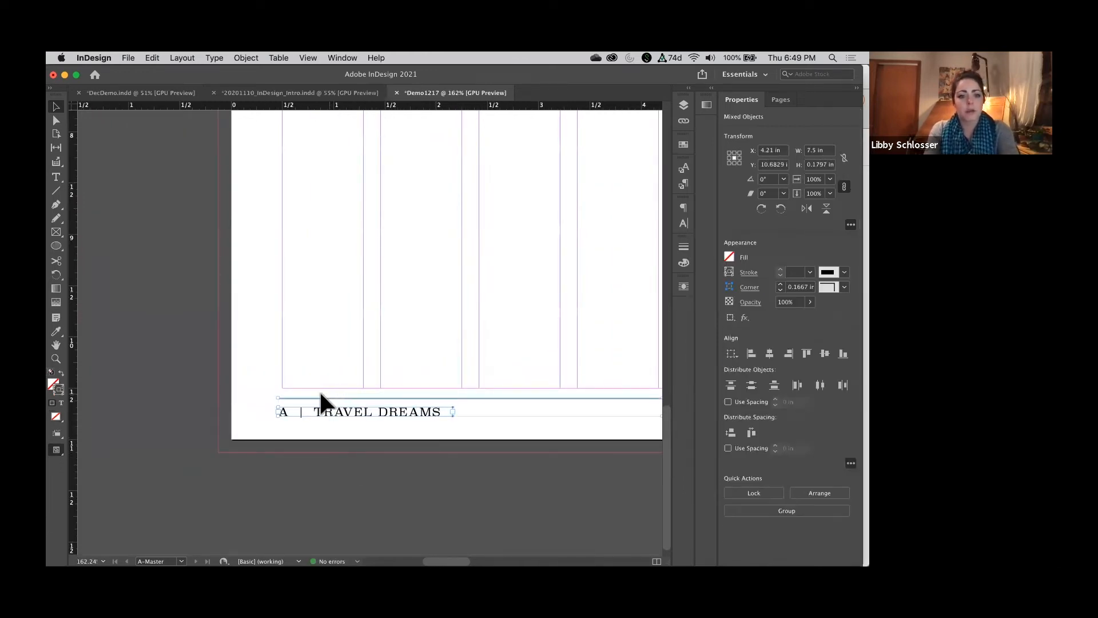
left_click_drag(392, 422, 332, 391)
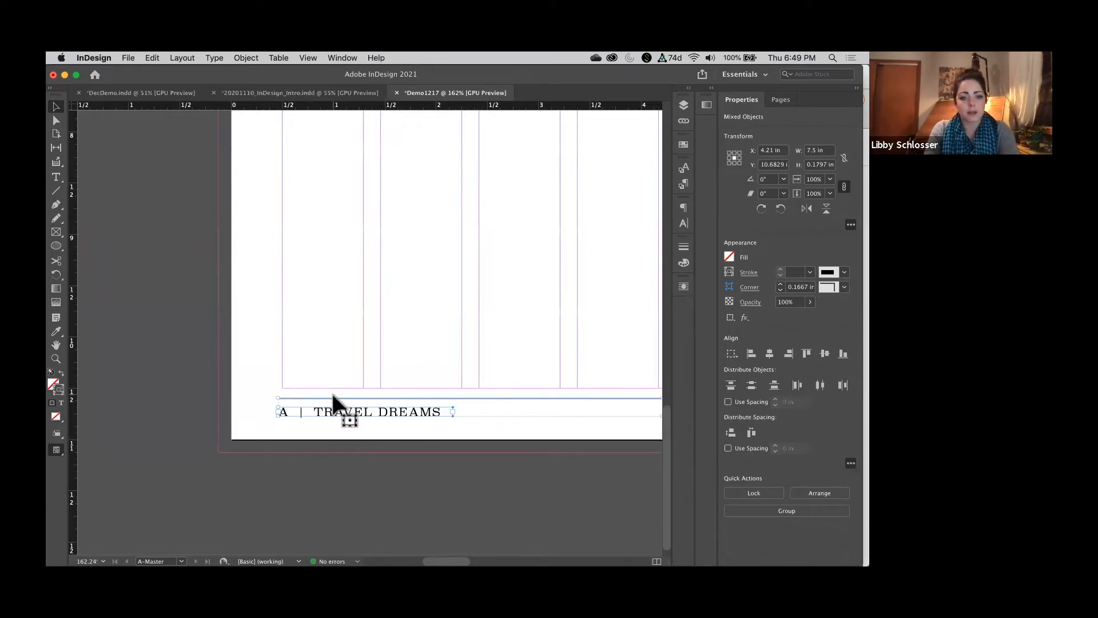
left_click(153, 57)
left_click(170, 108)
left_click(154, 57)
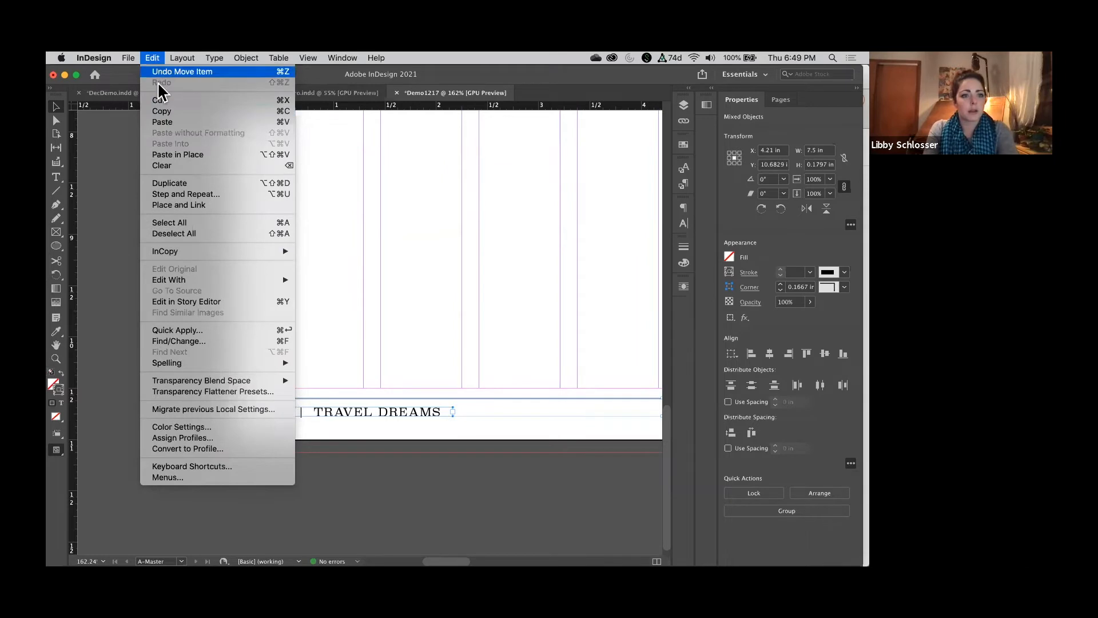
left_click(167, 122)
key("super+alt+0")
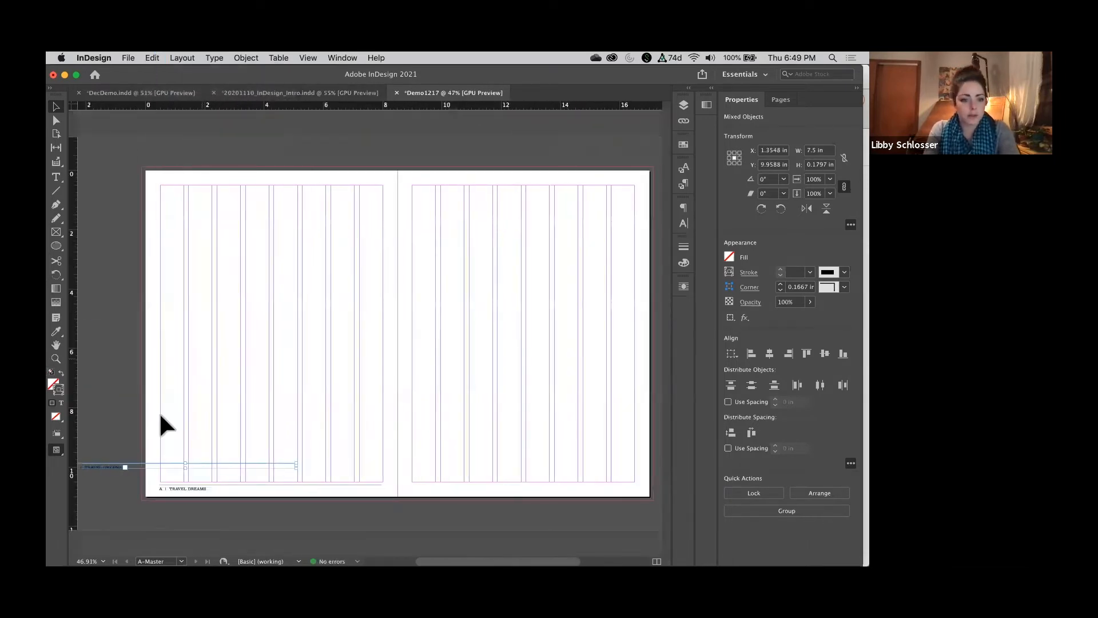
left_click_drag(105, 468, 442, 488)
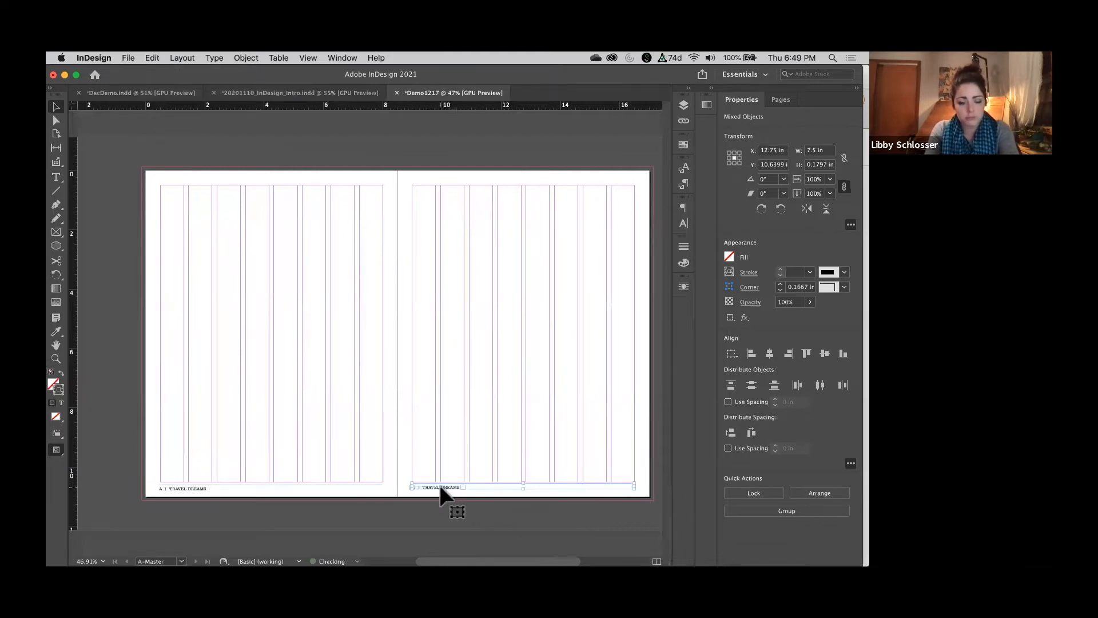
Move the right page's footer line and text down to the same height as the left page's footer
scroll(442, 488, "up", 5)
left_click(440, 487)
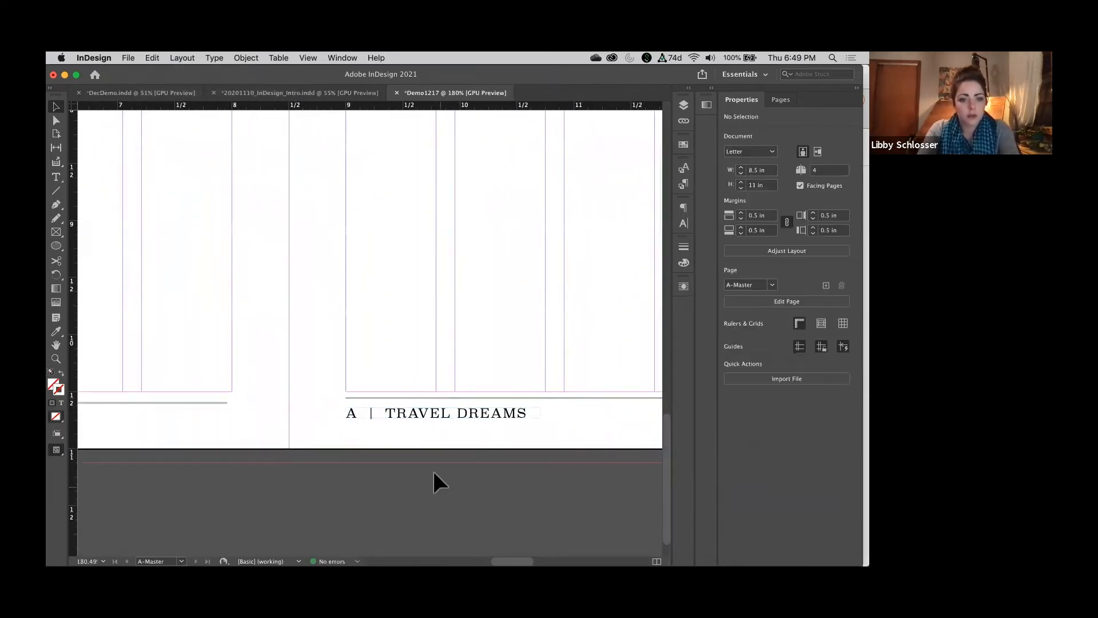
left_click_drag(459, 413, 459, 422)
scroll(459, 422, "right", 3)
scroll(458, 422, "down", 4)
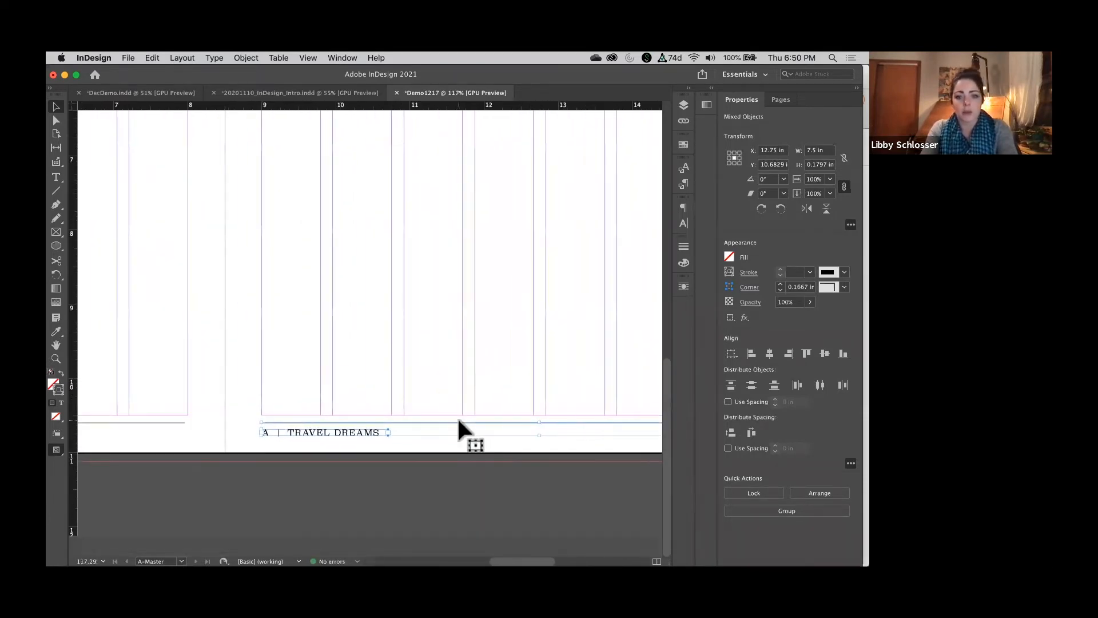
left_click_drag(338, 433, 337, 433)
scroll(450, 417, "down", 3)
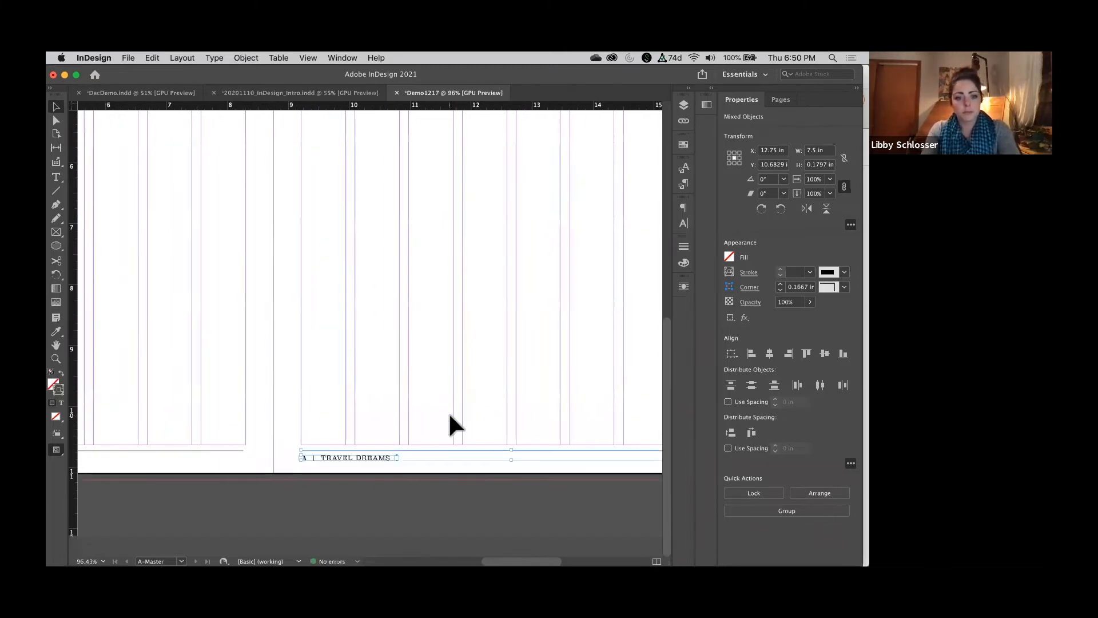
Review the Grids & Guides options, including Smart Guides and Snap to Guides
scroll(538, 395, "right", 2)
left_click(313, 478)
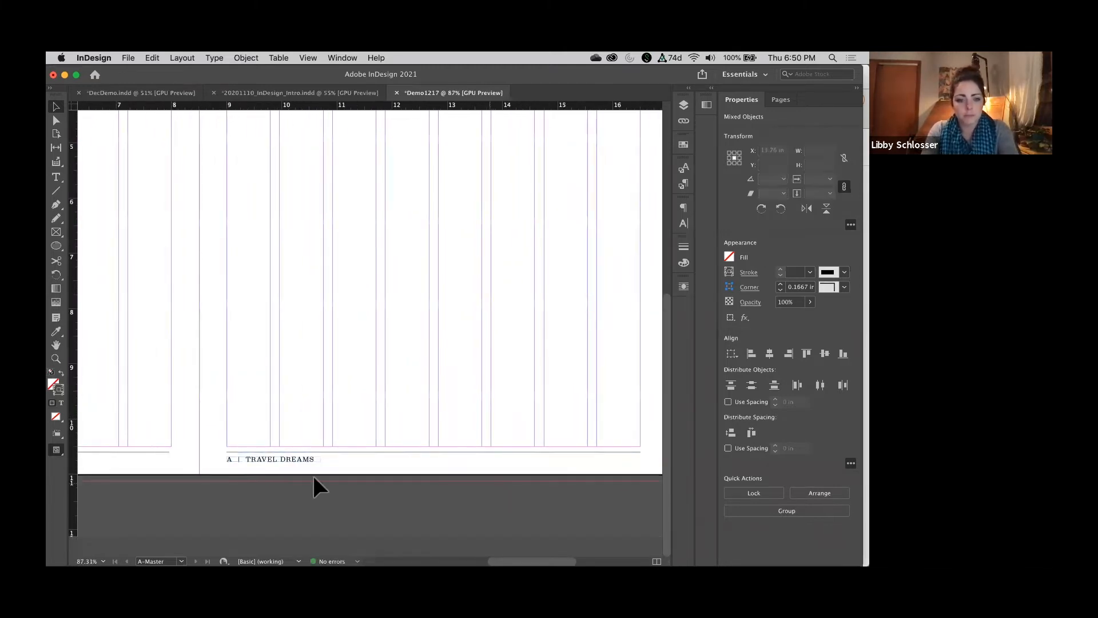
left_click_drag(256, 440, 312, 472)
left_click(332, 179)
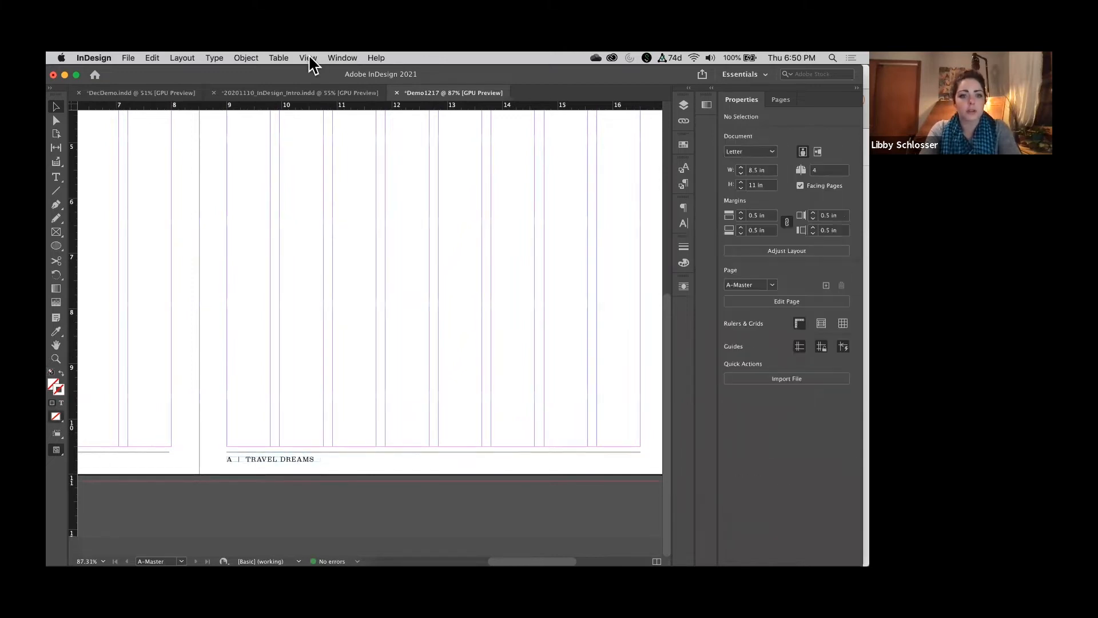
left_click(308, 58)
mouse_move(355, 293)
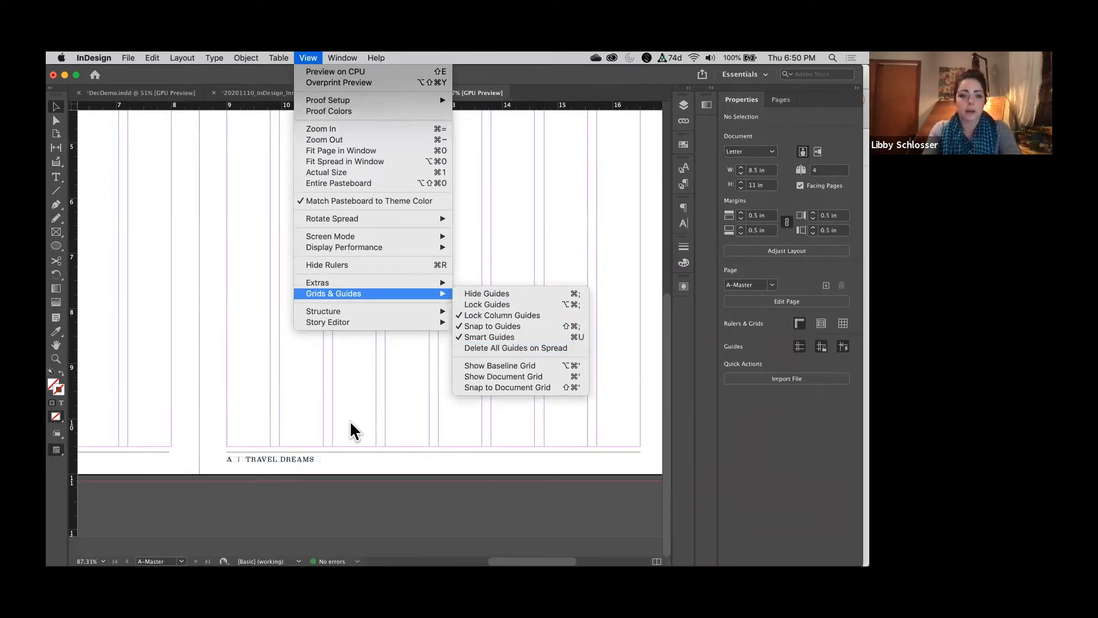
left_click(335, 430)
Select the right page's footer line and text and align their right edges
left_click_drag(314, 477, 240, 435)
scroll(556, 441, "right", 2)
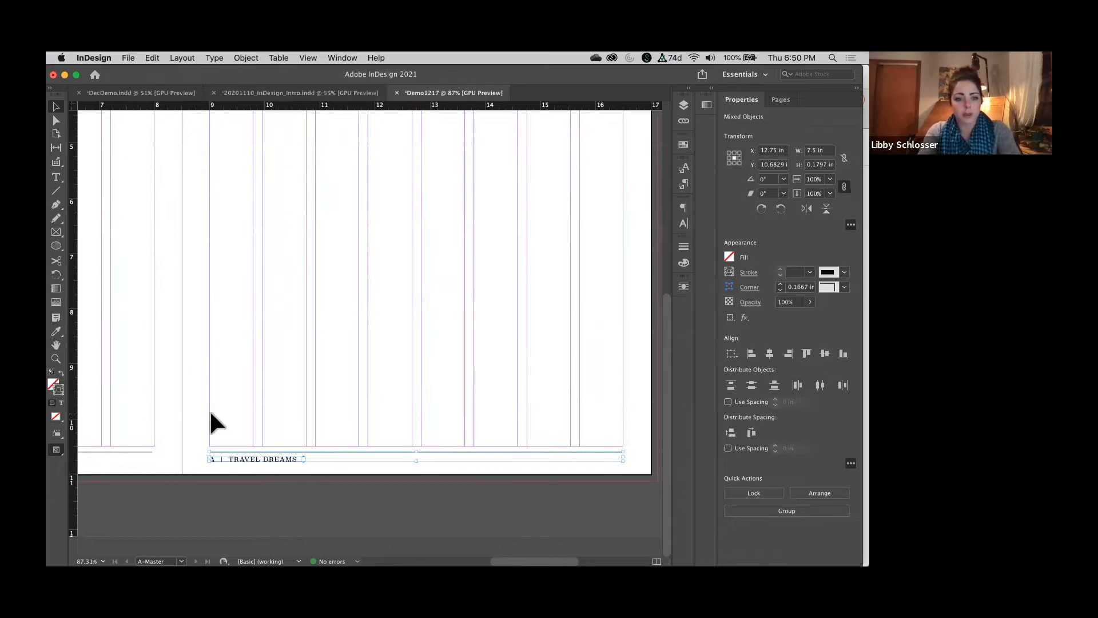
left_click(789, 355)
scroll(511, 413, "right", 2)
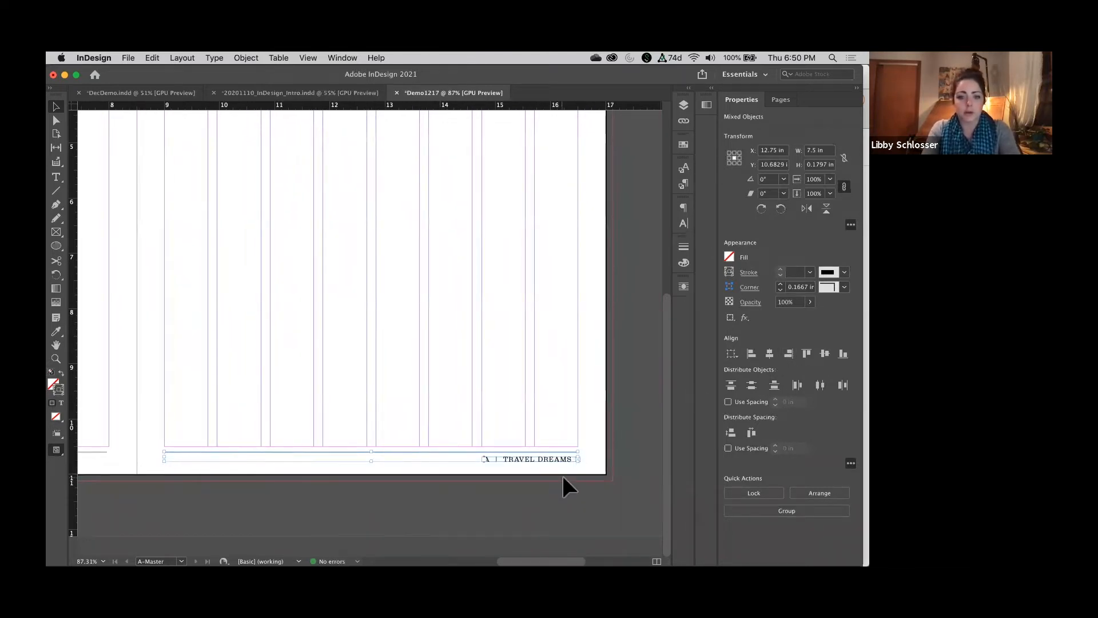
Copy the divider in the right page's footer text and paste it after TRAVEL DREAMS
scroll(562, 475, "up", 2)
double_click(465, 440)
left_click_drag(445, 441, 420, 443)
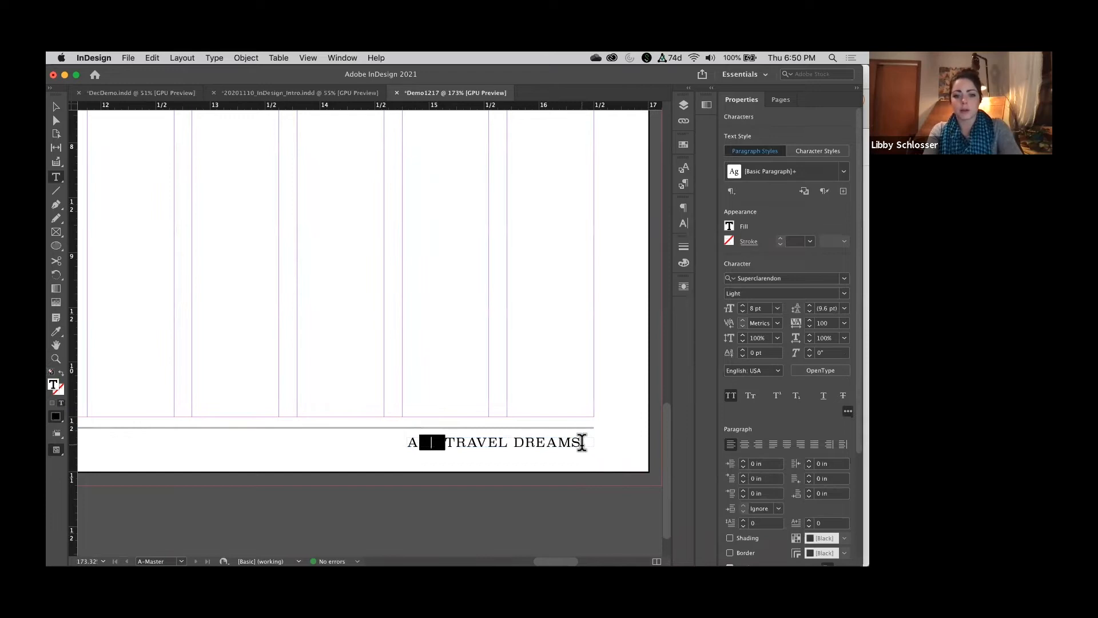
left_click(584, 439)
key("super+v")
Cut the original divider after the right footer's page number marker and delete the selected characters trailing TRAVEL DREAMS
left_click_drag(445, 441, 421, 441)
left_click(152, 58)
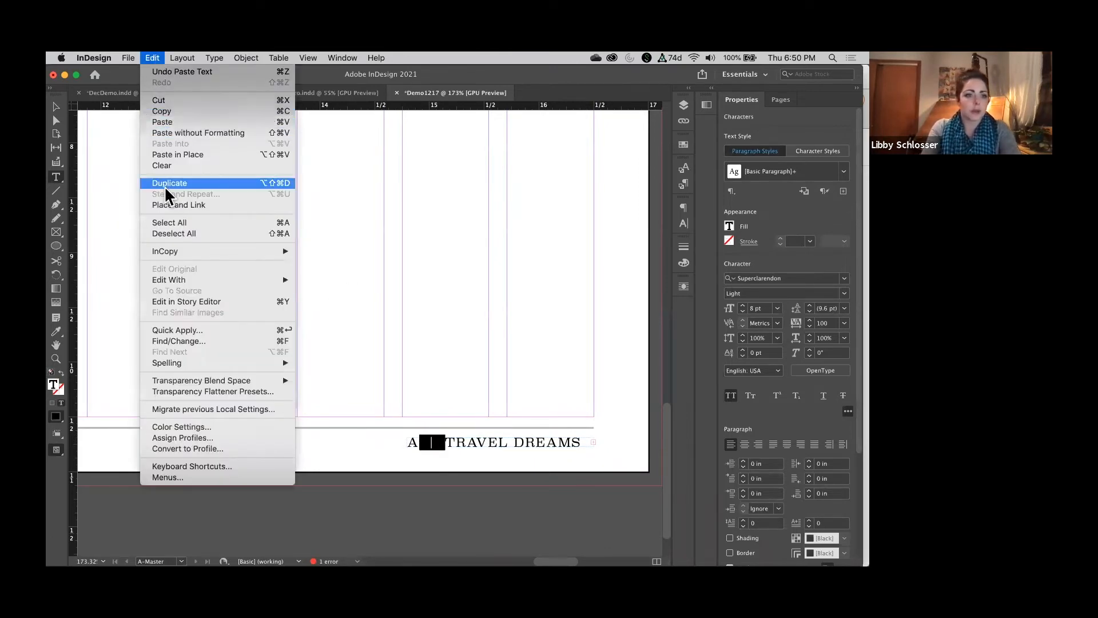
left_click(170, 102)
left_click_drag(557, 446, 579, 446)
key("BackSpace")
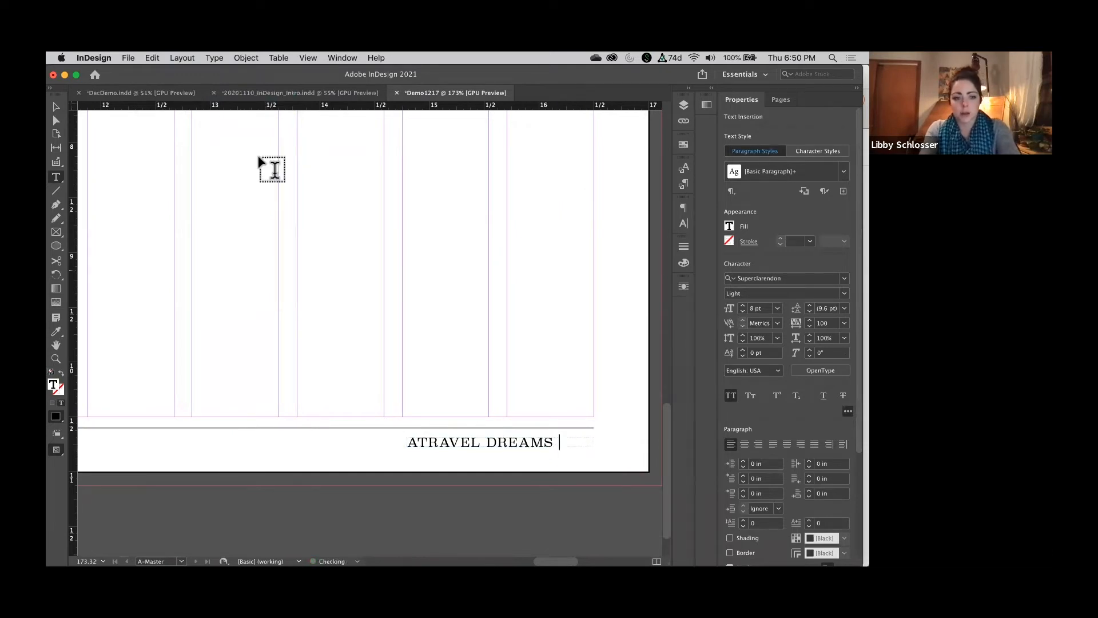
Paste the divider after TRAVEL DREAMS in the right page's footer and delete the page number marker before the title
left_click(152, 57)
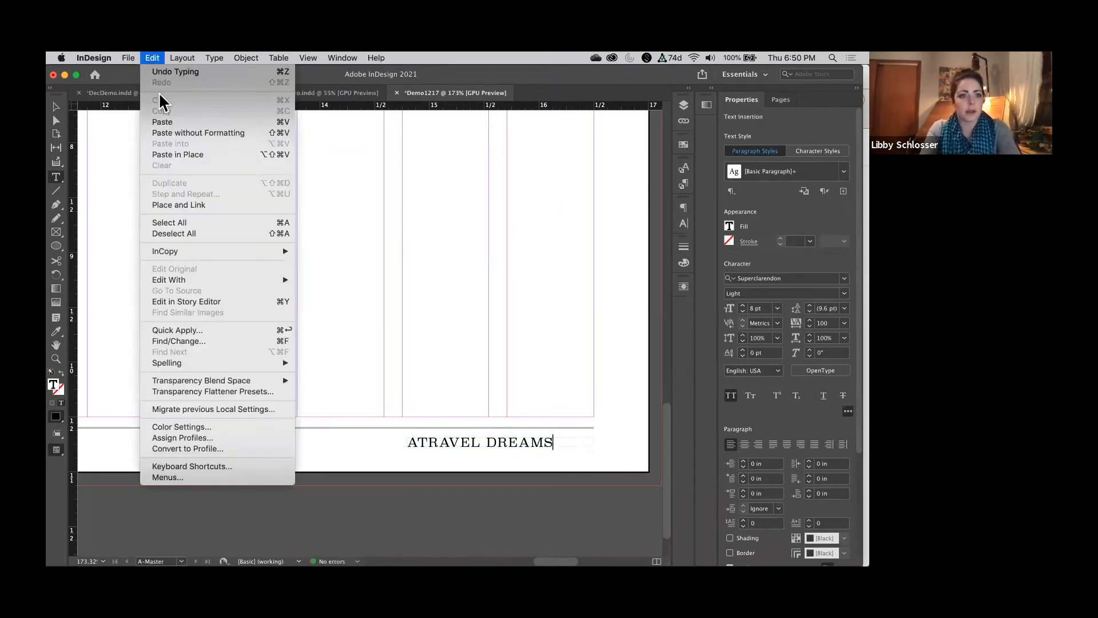
left_click(176, 122)
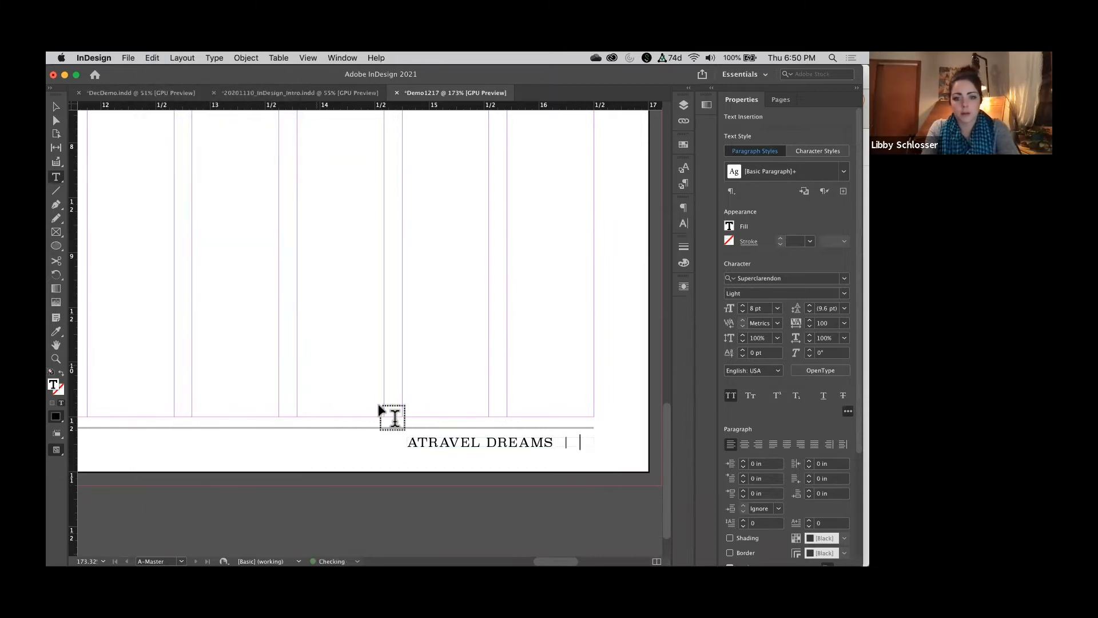
left_click_drag(419, 443, 399, 443)
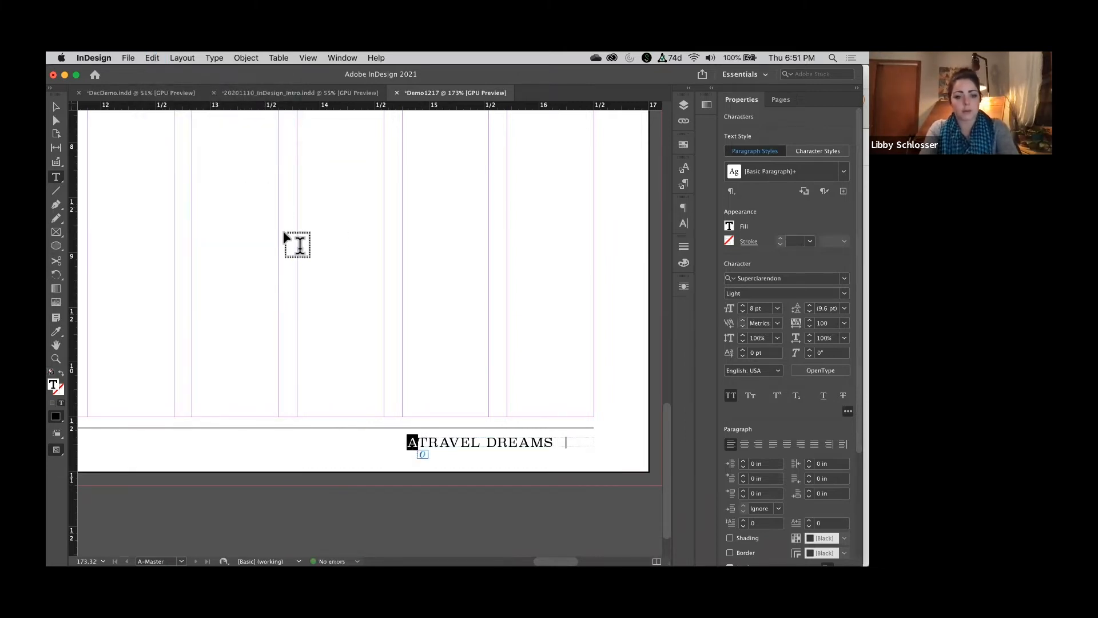
key("BackSpace")
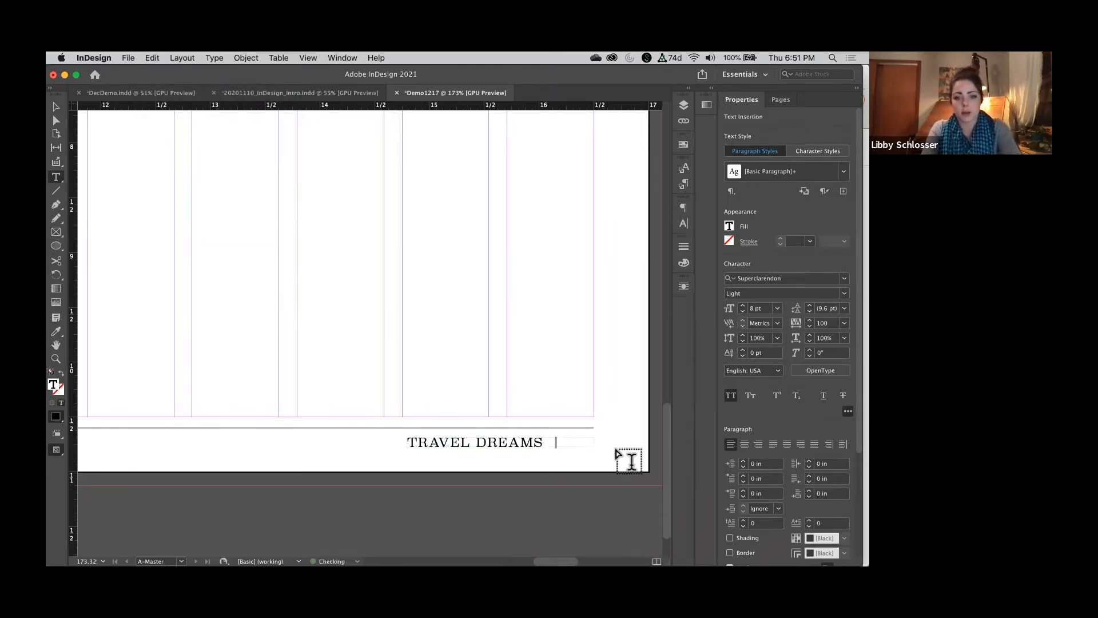
Insert the current page number marker after the divider in the right page's footer and right-align the text
left_click(571, 441)
type("A")
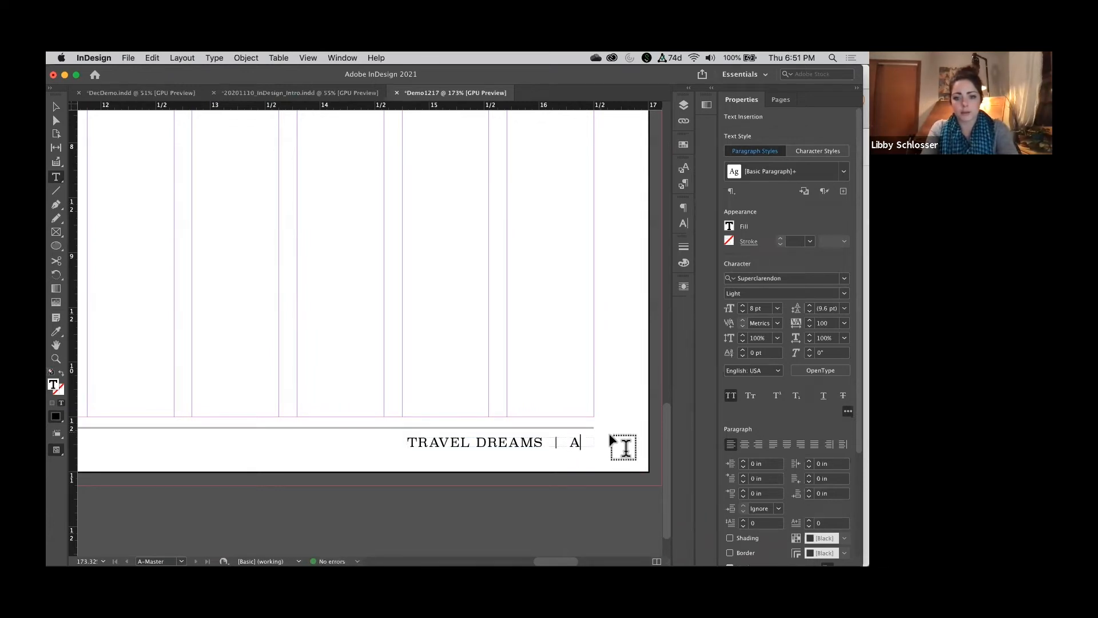
left_click(759, 446)
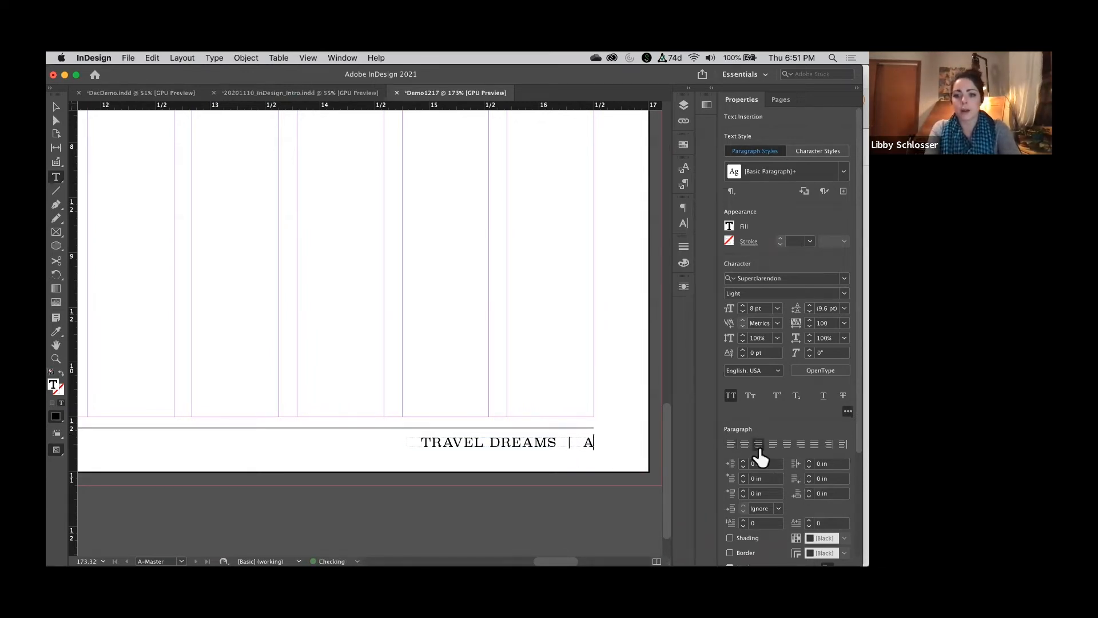
scroll(273, 286, "down", 2)
scroll(272, 286, "down", 5)
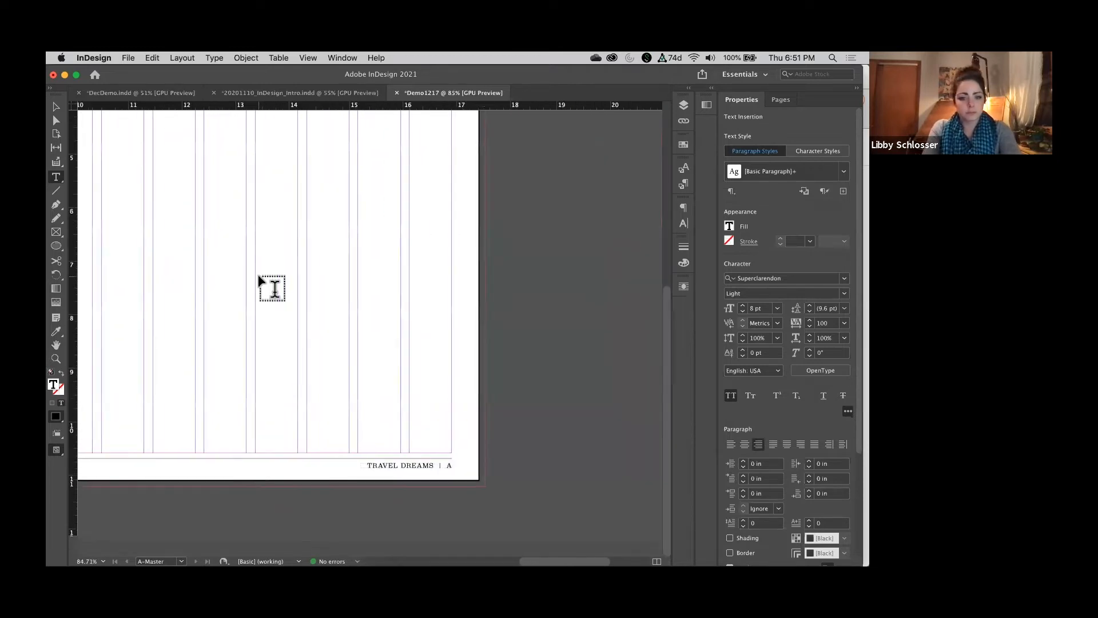
left_click(57, 113)
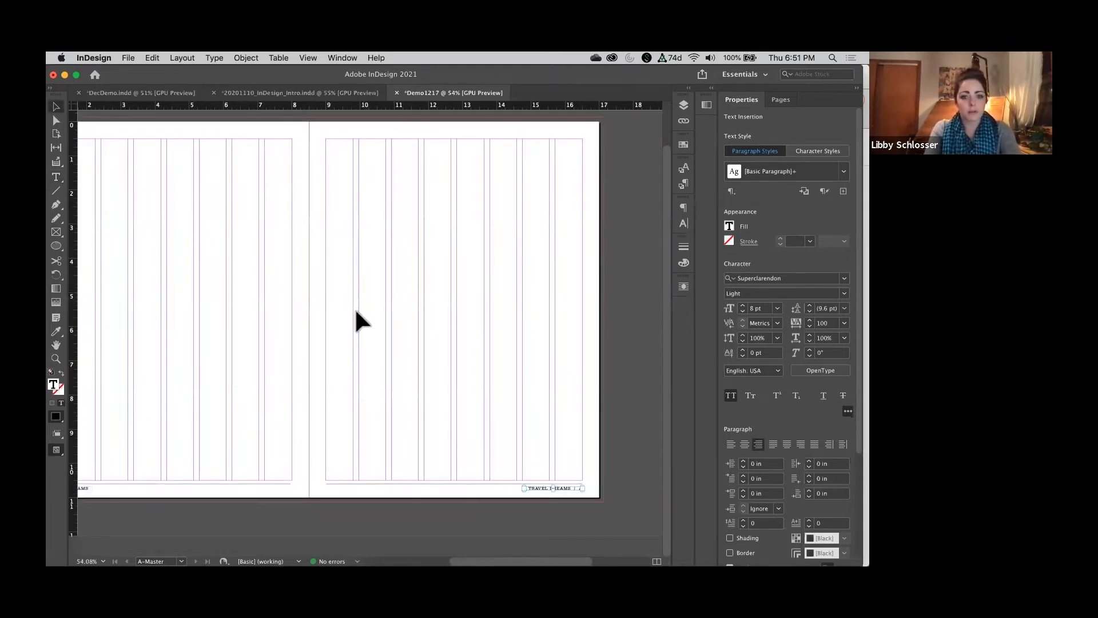
scroll(356, 307, "left", 3)
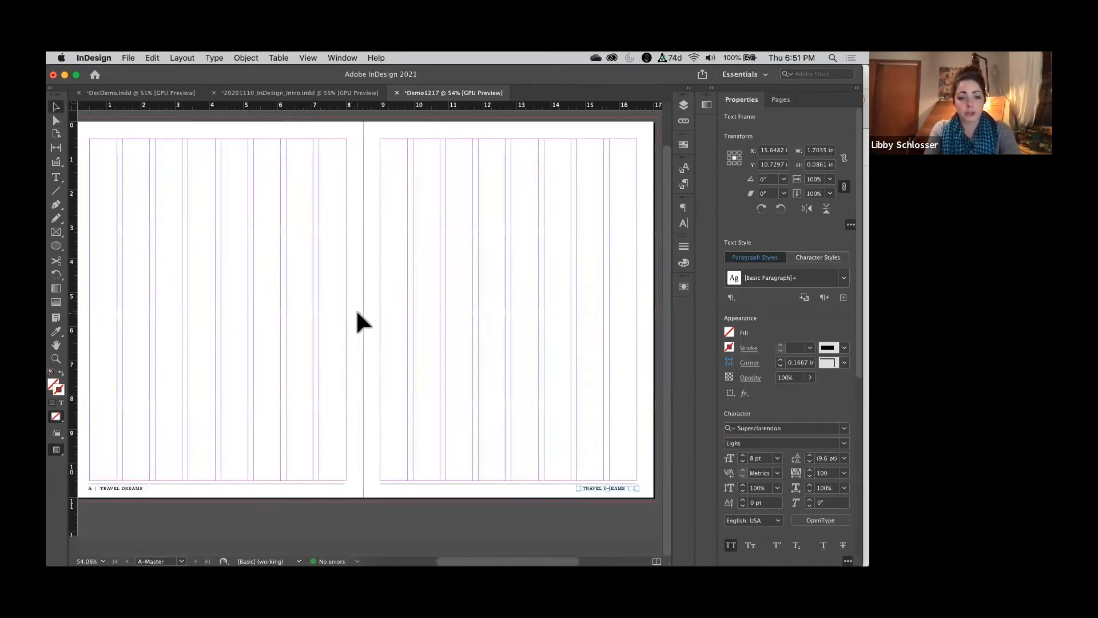
Examine the master footers and automatic page numbers on document pages 1 through 4
left_click(781, 100)
double_click(780, 196)
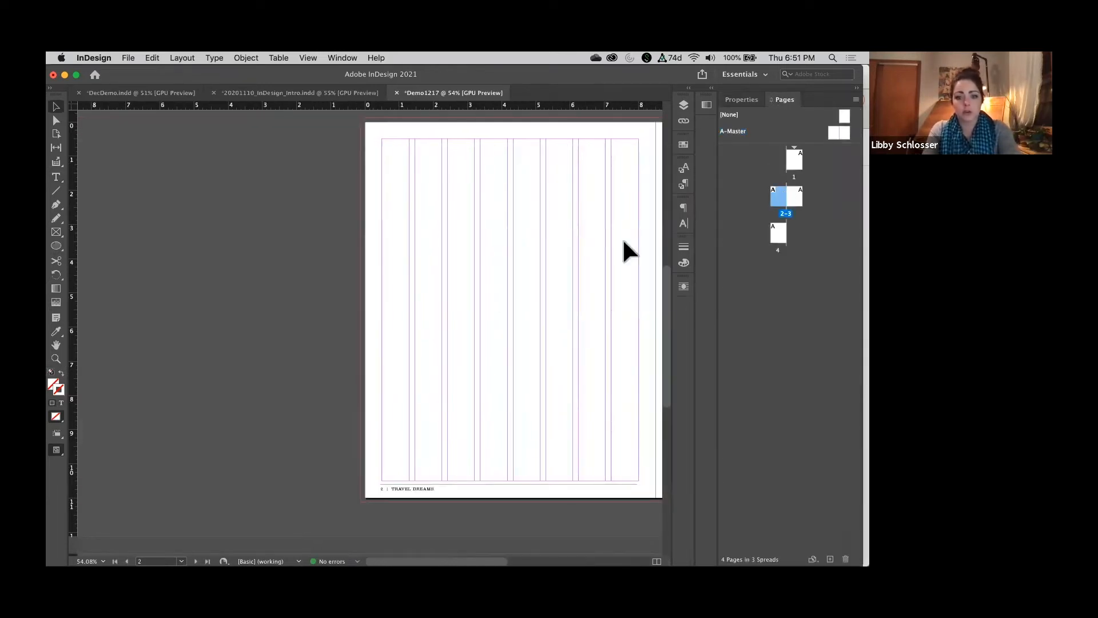
scroll(399, 392, "up", 10)
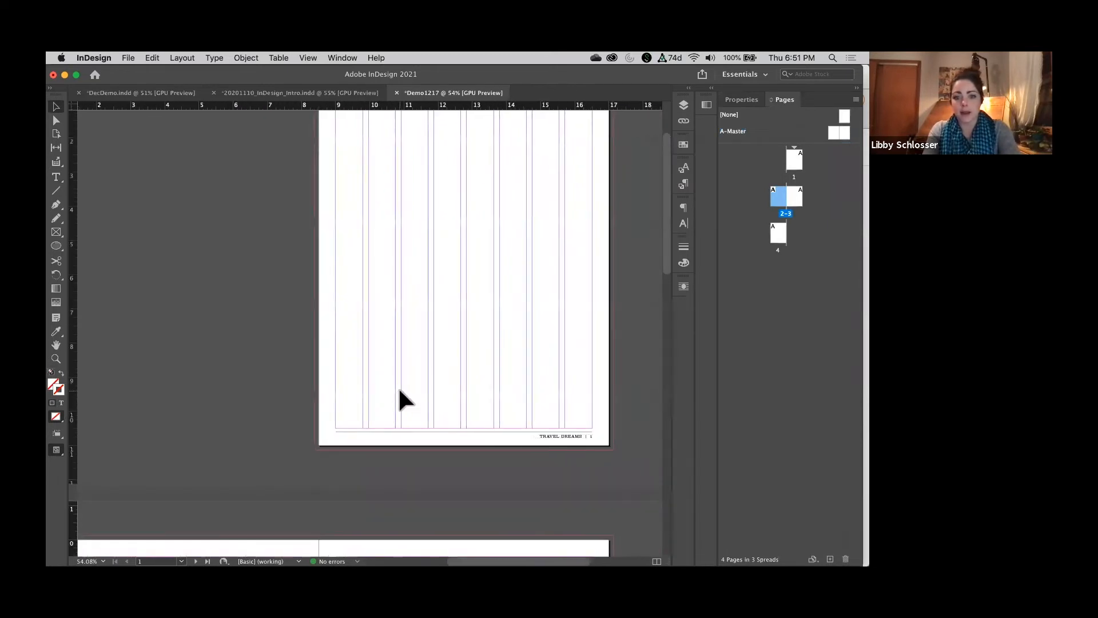
left_click(399, 391)
scroll(399, 391, "up", 5)
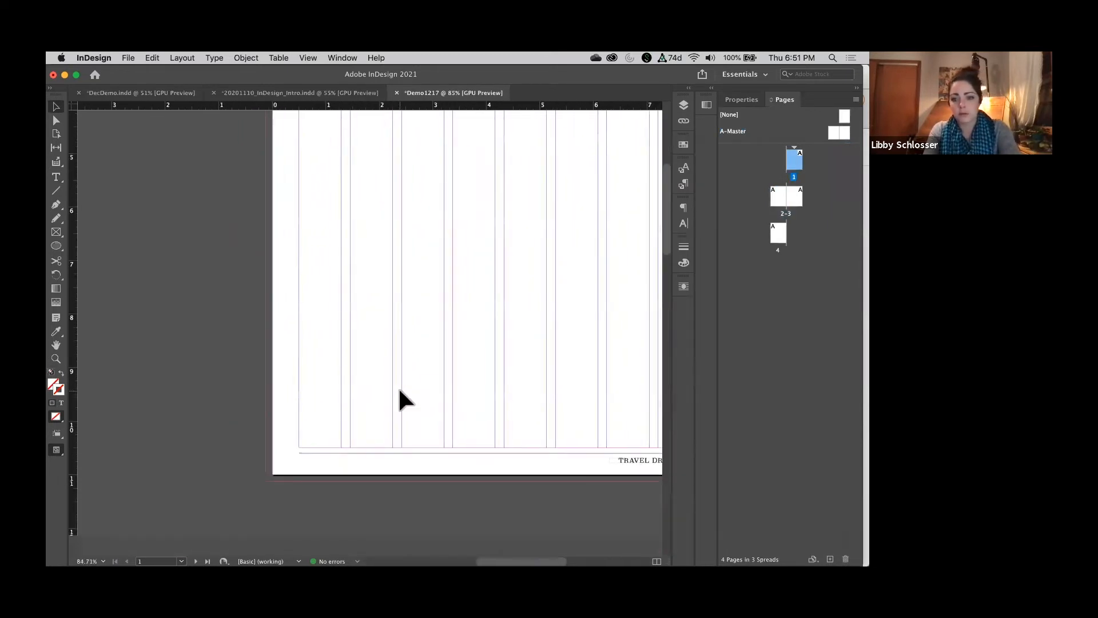
scroll(399, 391, "down", 2)
scroll(400, 391, "right", 2)
scroll(400, 399, "down", 10)
scroll(400, 398, "right", 1)
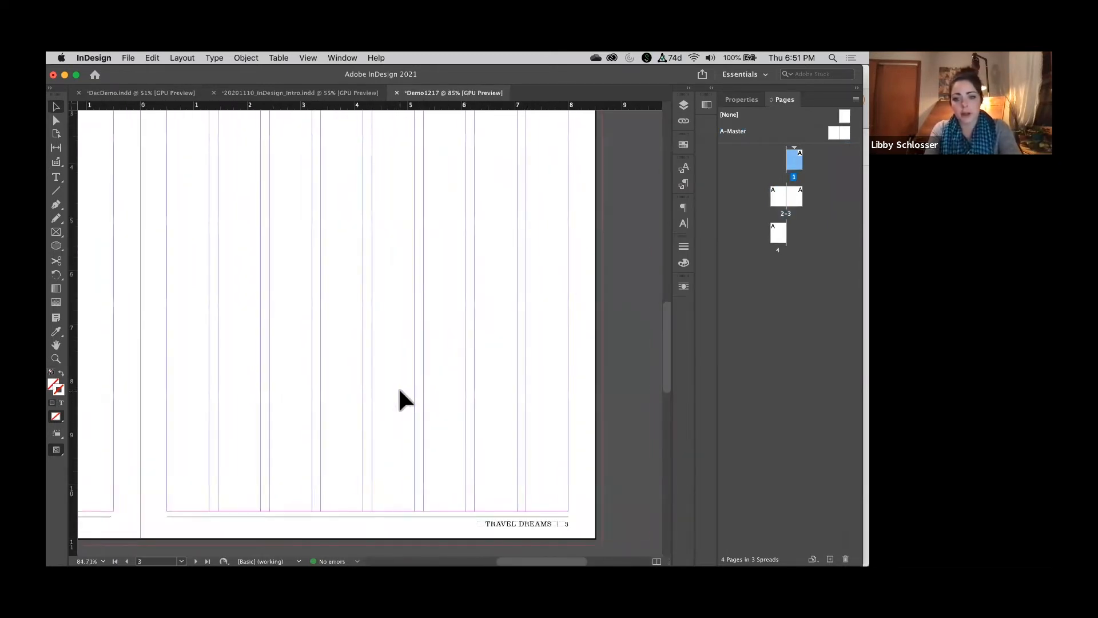
scroll(399, 392, "down", 10)
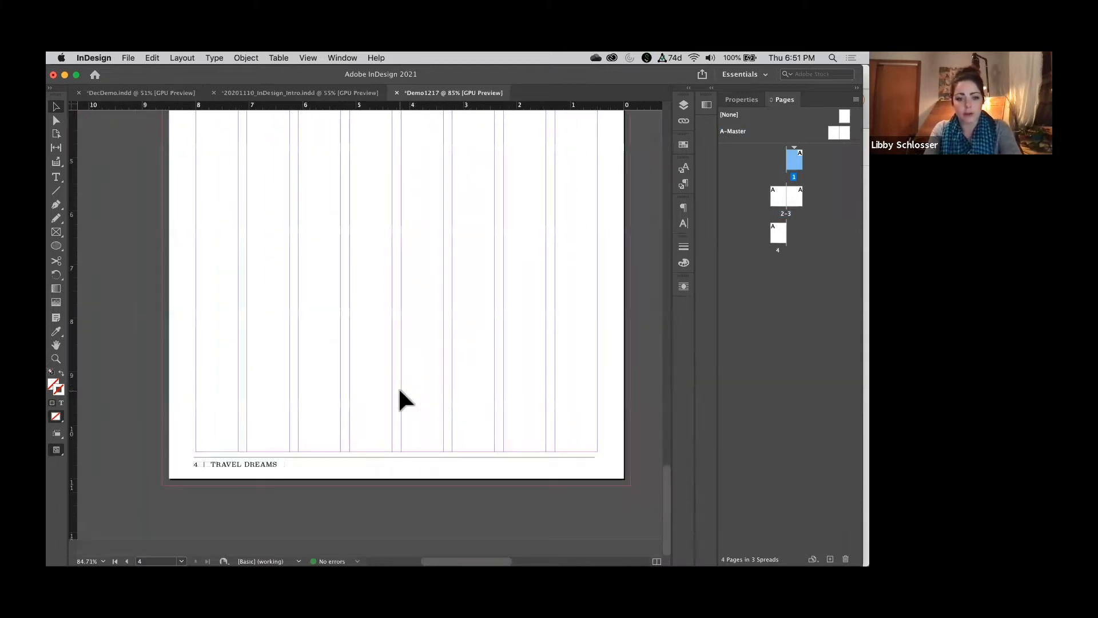
scroll(399, 391, "up", 4)
scroll(400, 391, "down", 5)
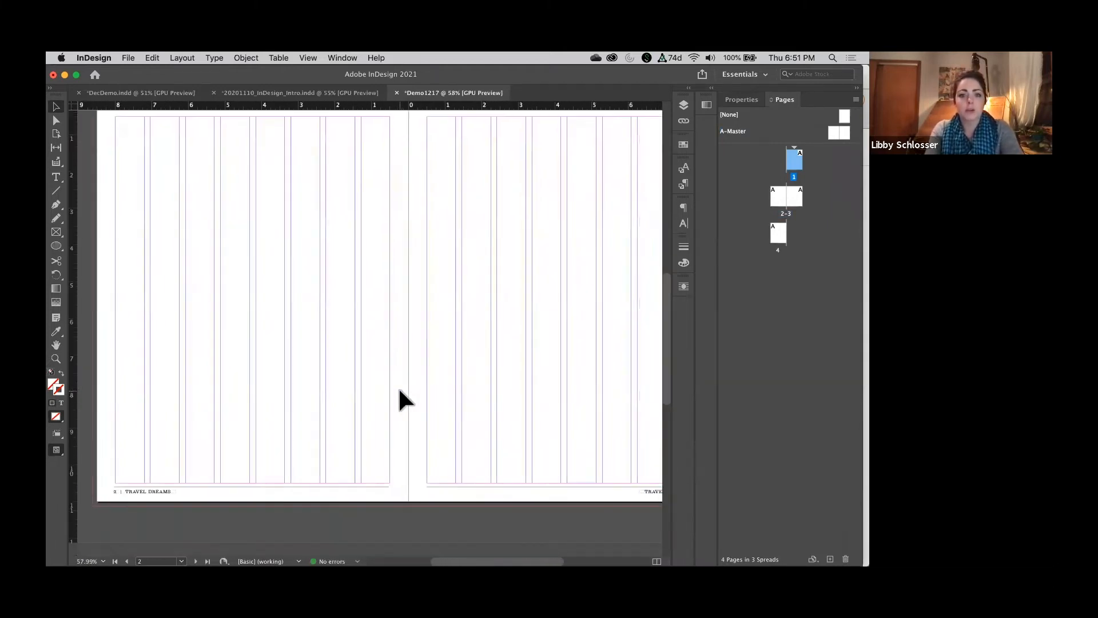
scroll(400, 390, "up", 3)
scroll(400, 390, "right", 1)
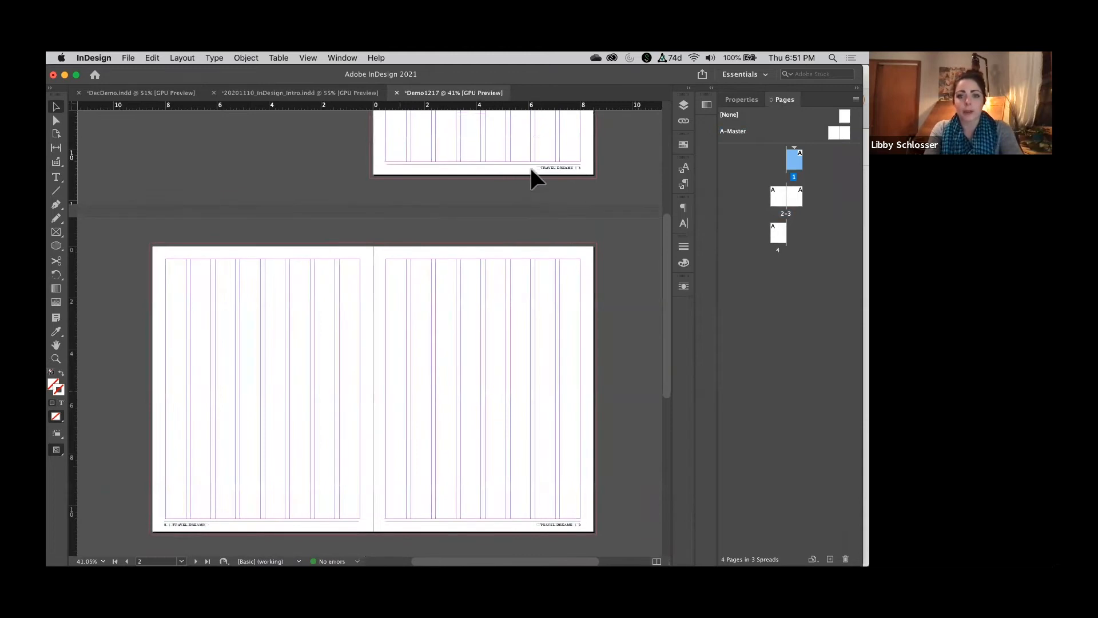
scroll(532, 178, "up", 3)
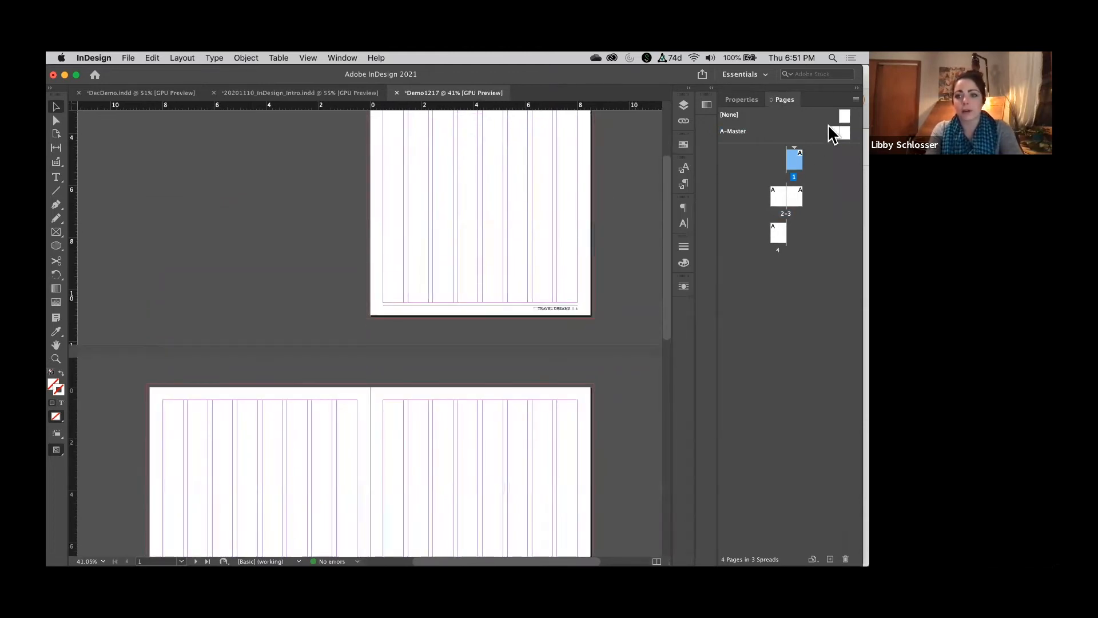
Create a new one-page master with prefix B, name Master, Letter size, based on no other master
left_click(855, 100)
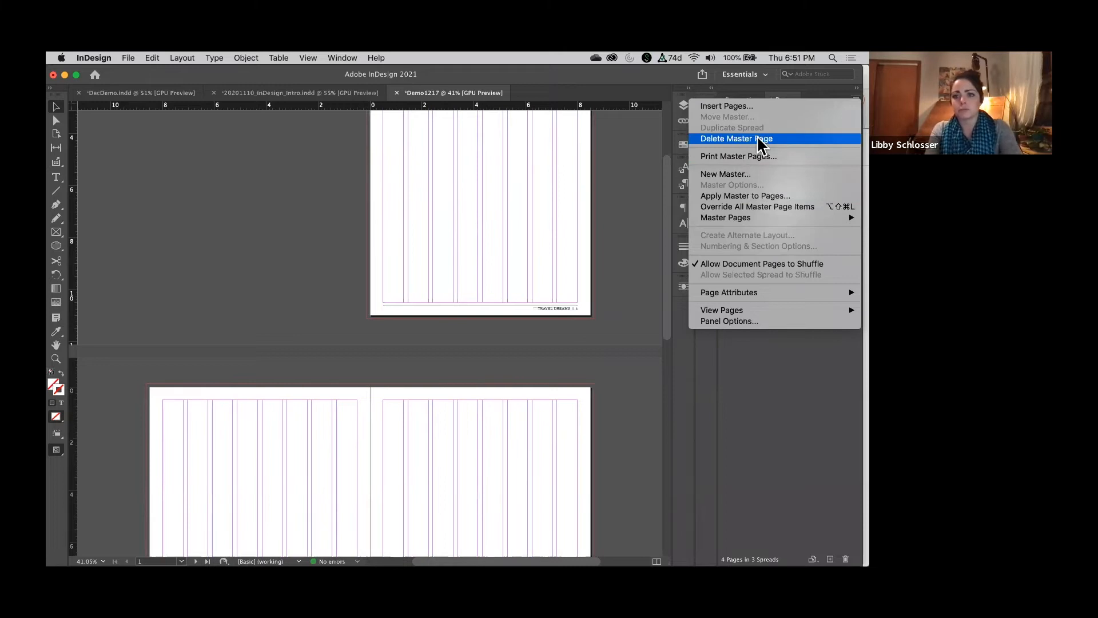
left_click(748, 173)
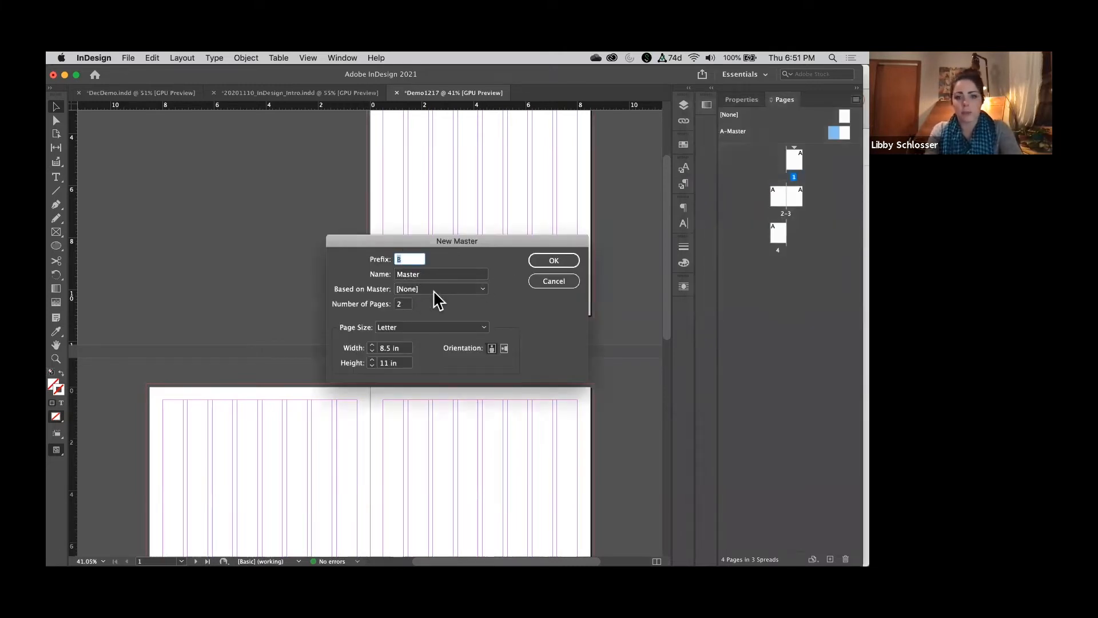
left_click(407, 303)
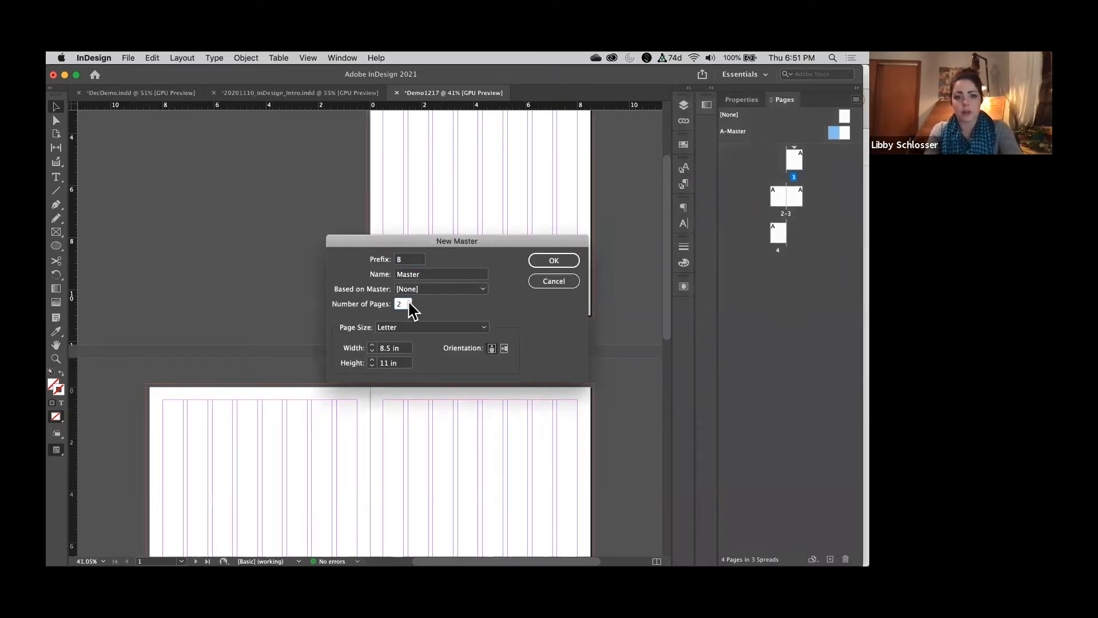
left_click(538, 265)
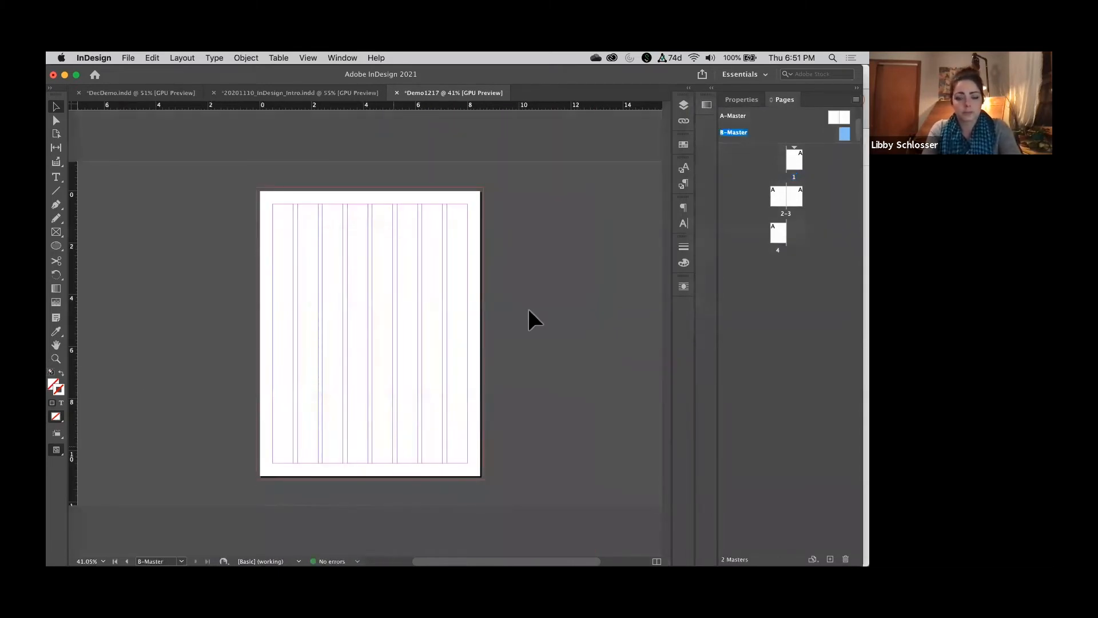
Add a text frame about 3.36 by 0.47 in at the bottom of the B-Master page reading TRAVEL DREAMS
scroll(375, 414, "up", 3)
left_click(57, 178)
left_click_drag(358, 464, 462, 481)
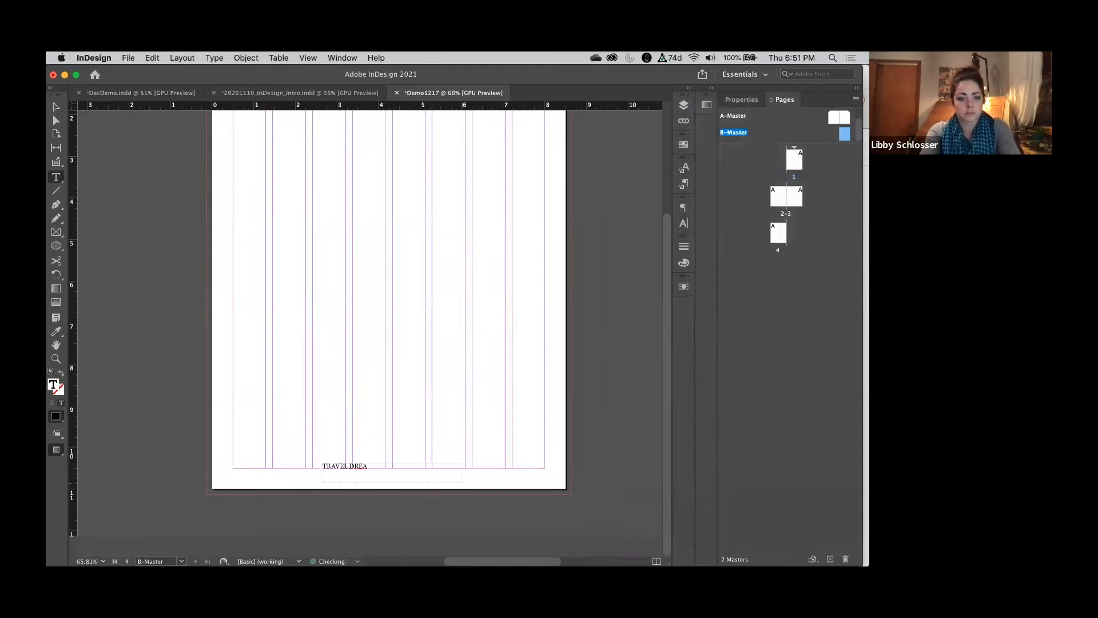
key("Escape")
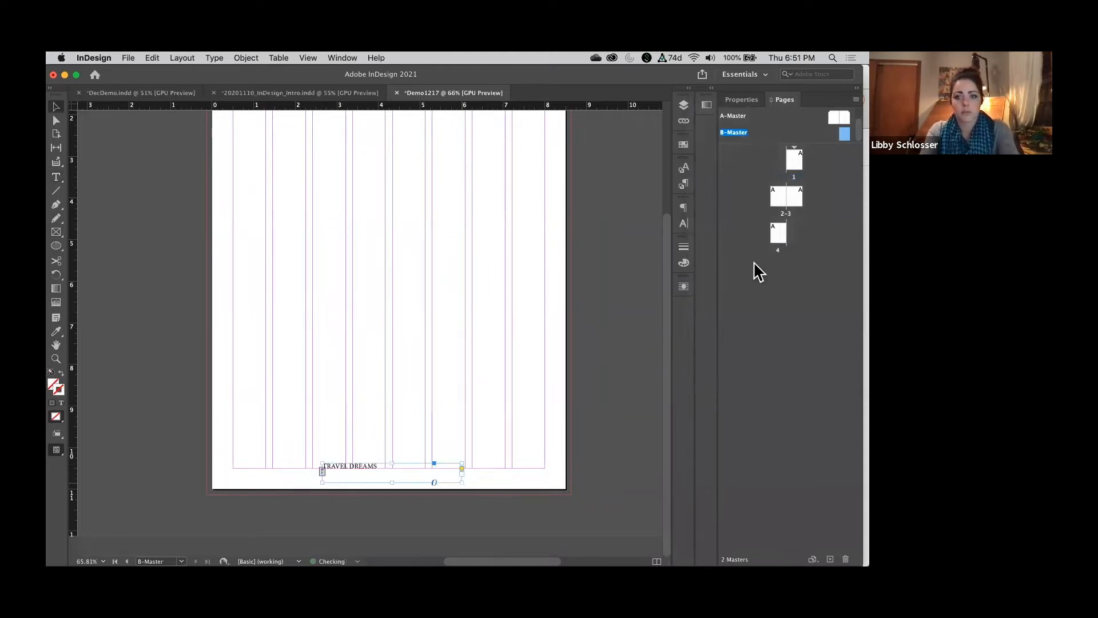
Center the TRAVEL DREAMS text in its frame and nudge the frame slightly left toward the page's middle
left_click(741, 100)
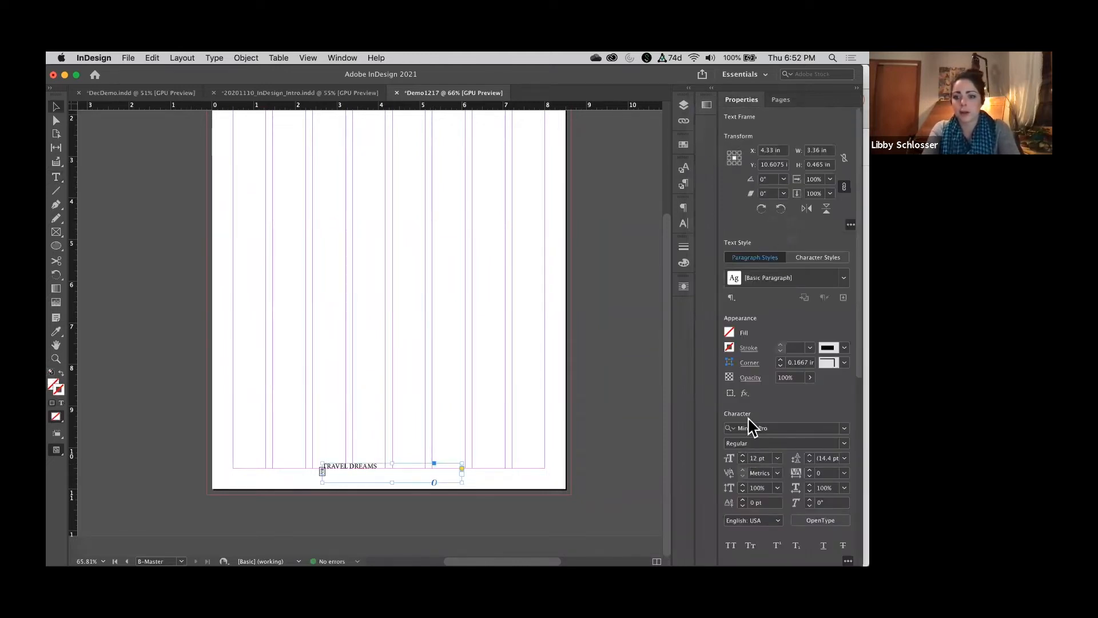
scroll(753, 506, "down", 5)
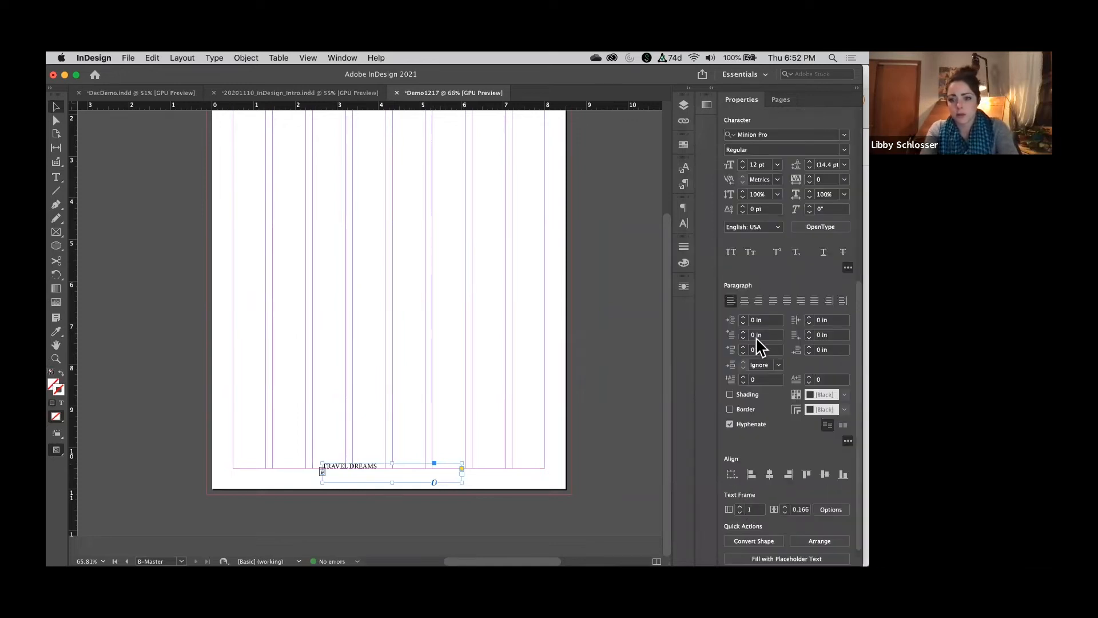
left_click(744, 300)
left_click_drag(372, 475, 368, 475)
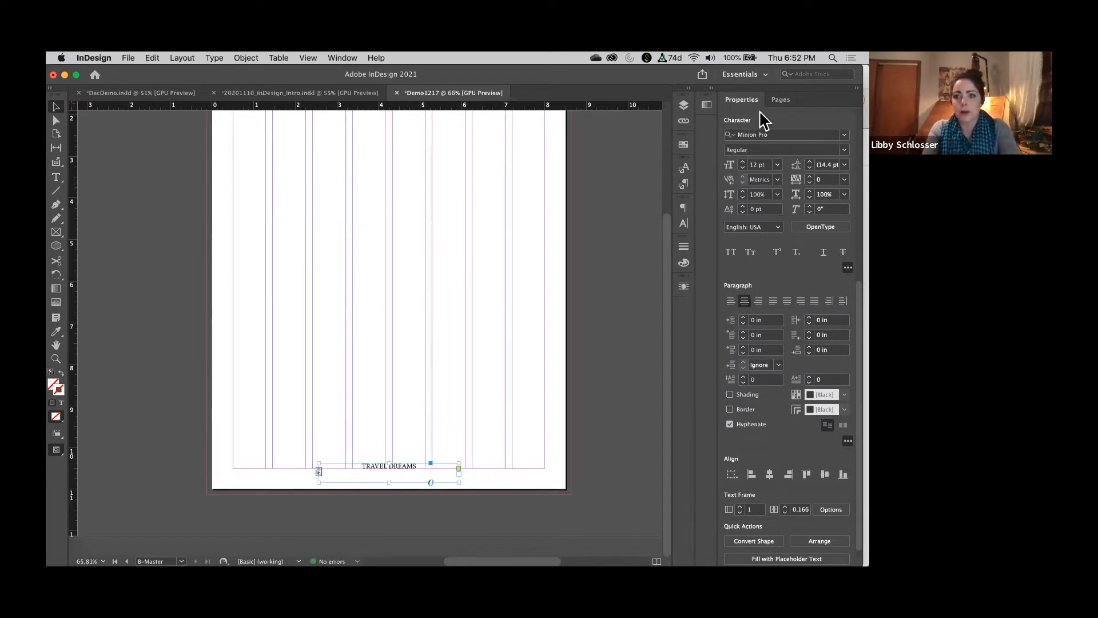
Apply B-Master to page 1 of the document
left_click(781, 100)
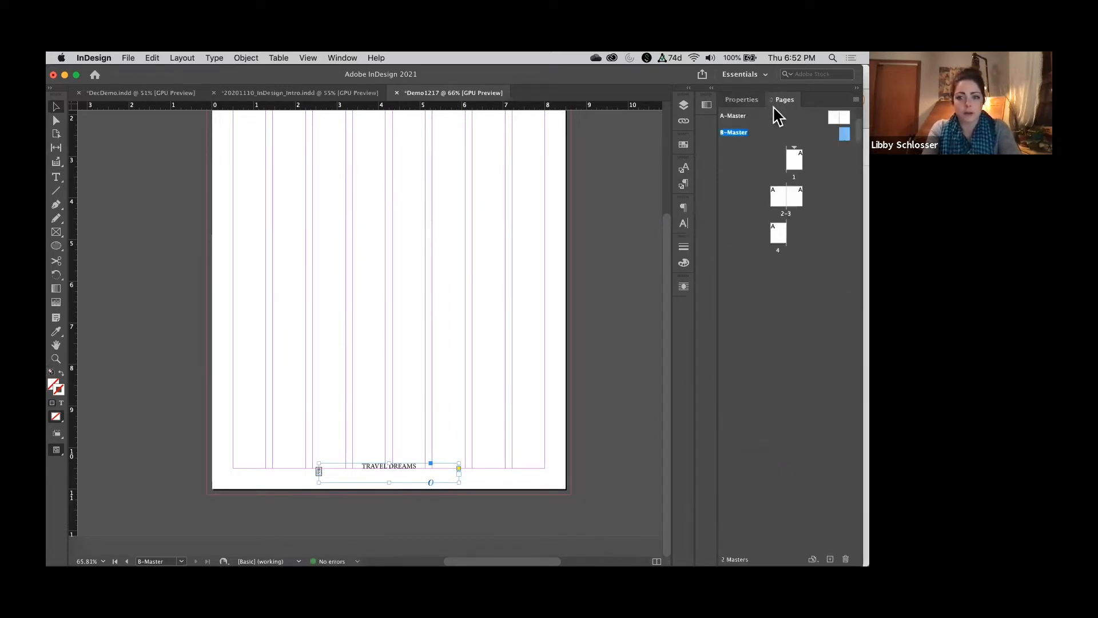
left_click(794, 166)
left_click(855, 97)
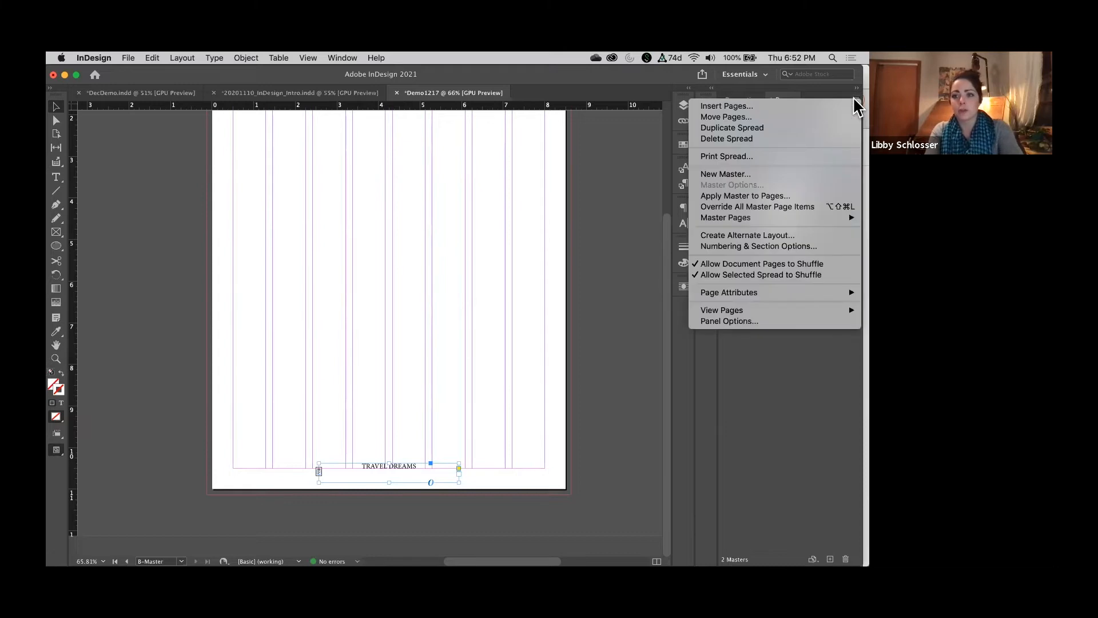
left_click(788, 197)
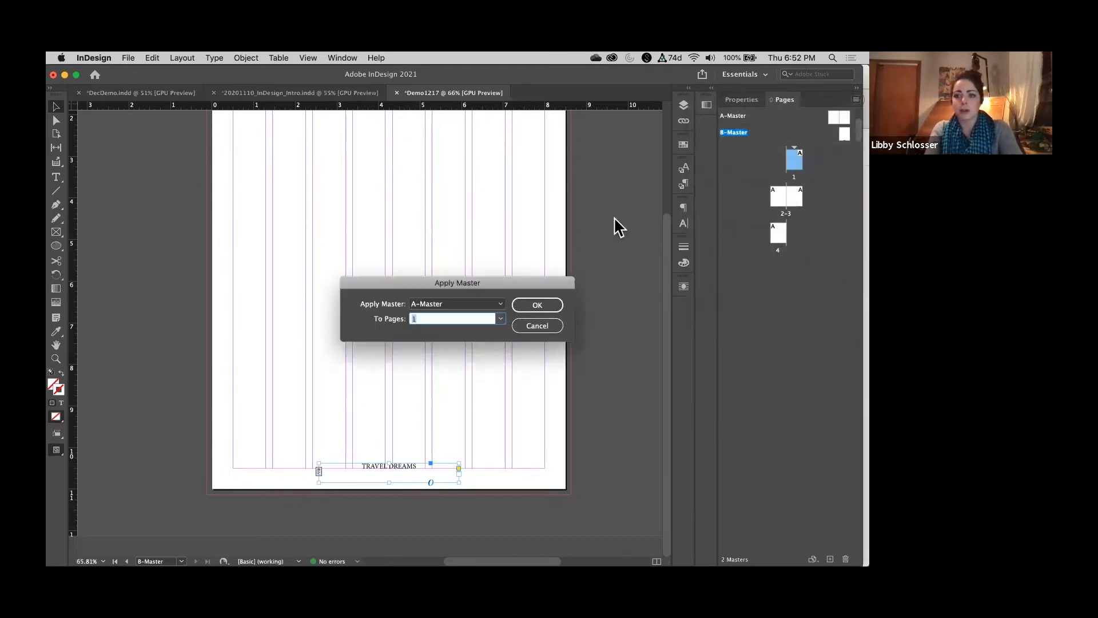
left_click(500, 305)
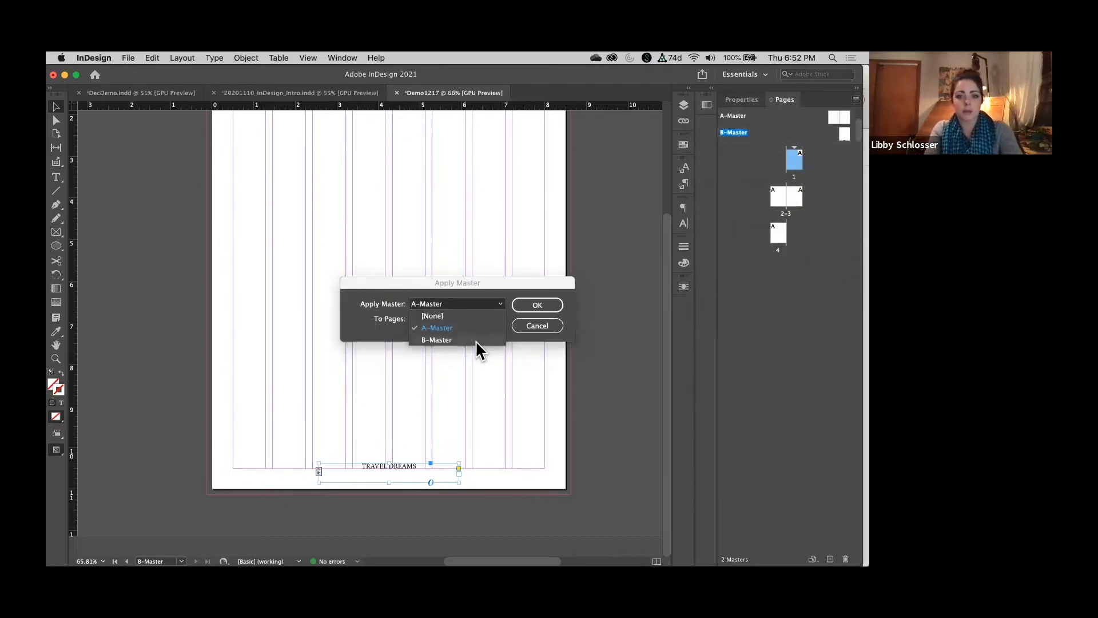
left_click(475, 341)
left_click(549, 303)
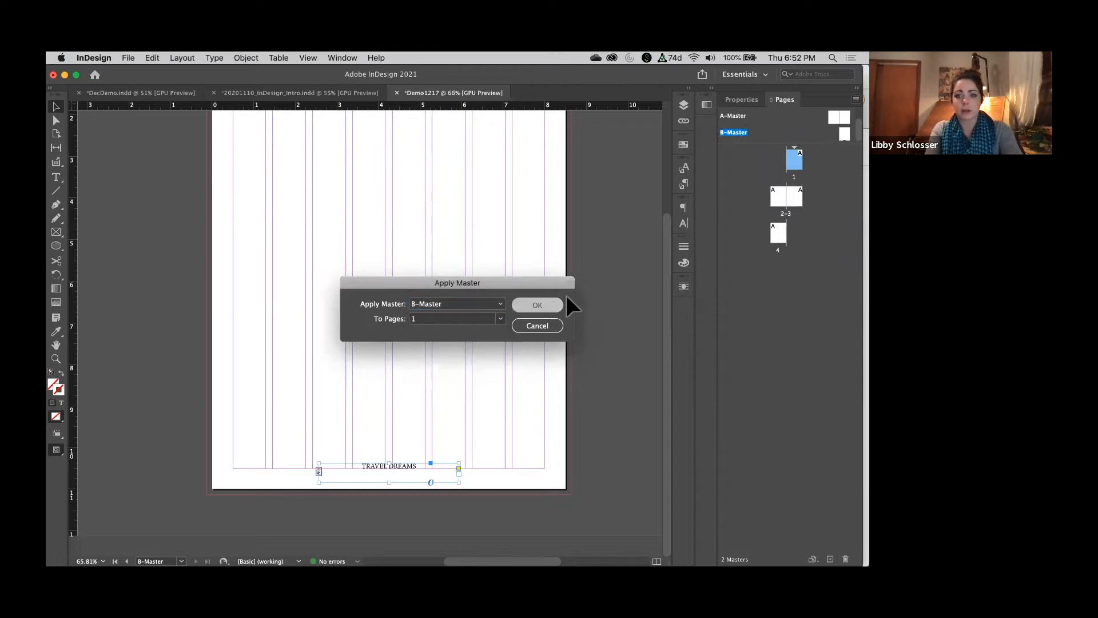
Check the footers on page 1 and the 2-3 spread, and reopen the A-Master spread
double_click(795, 163)
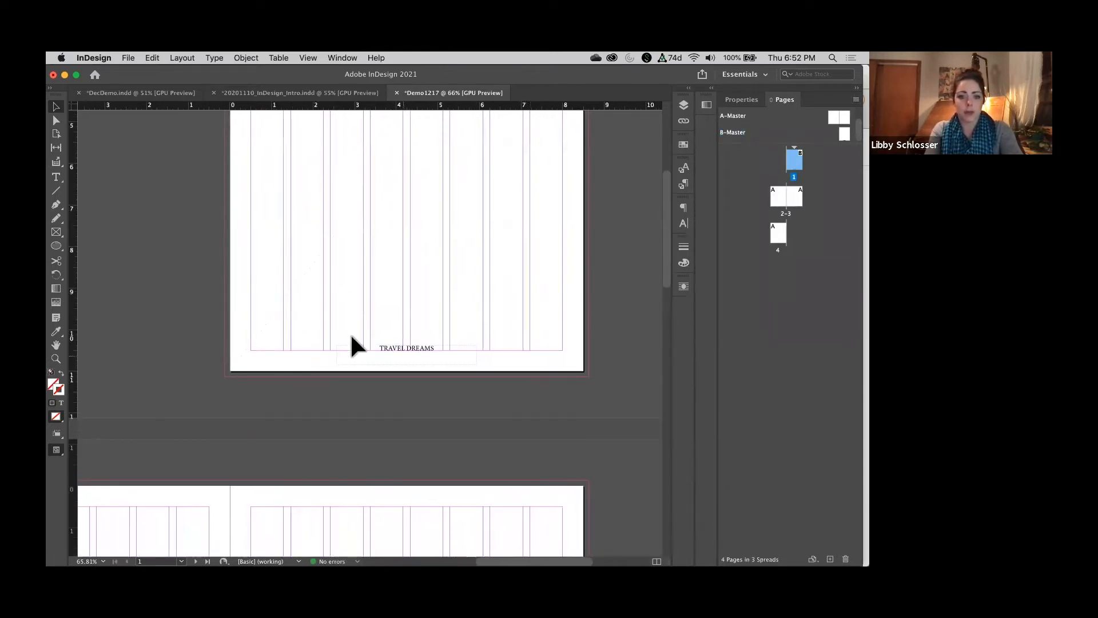
scroll(303, 276, "down", 2)
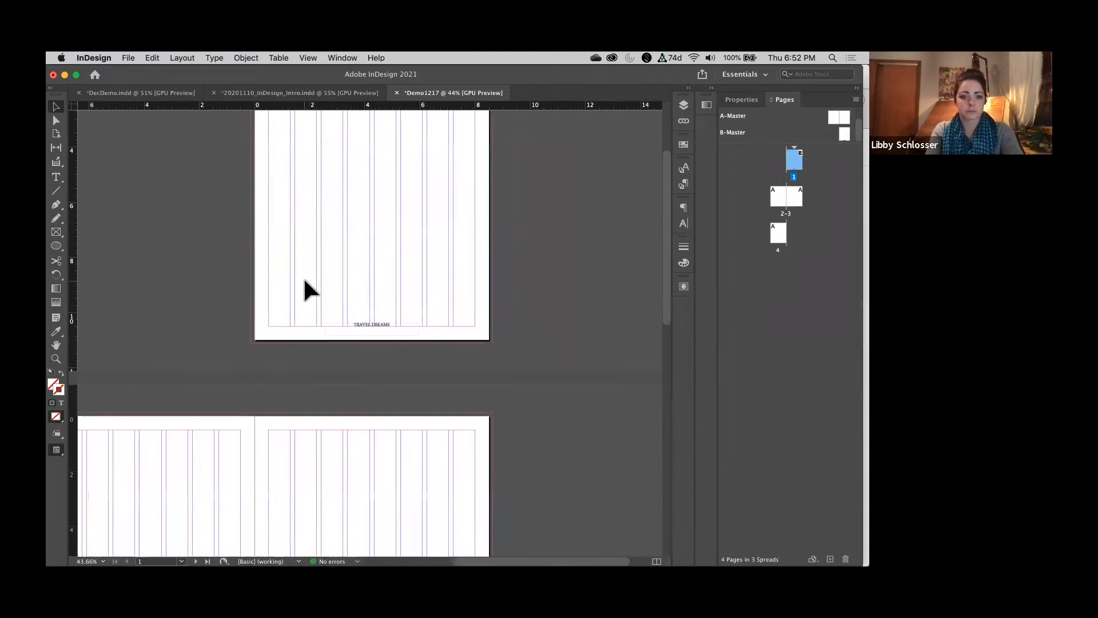
scroll(304, 280, "down", 5)
scroll(304, 280, "left", 2)
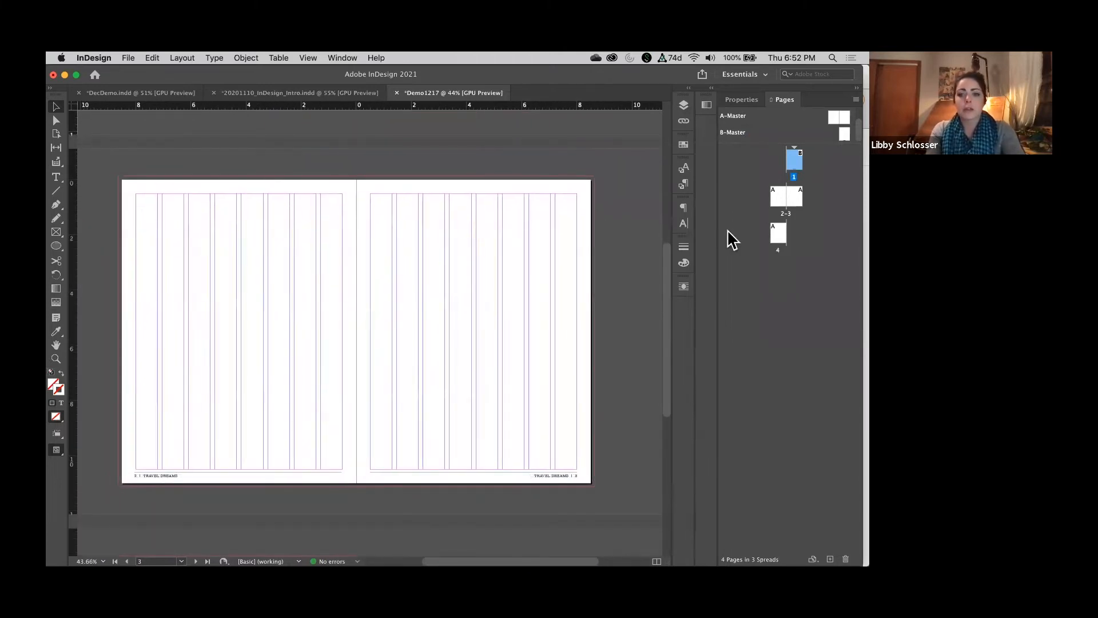
double_click(831, 119)
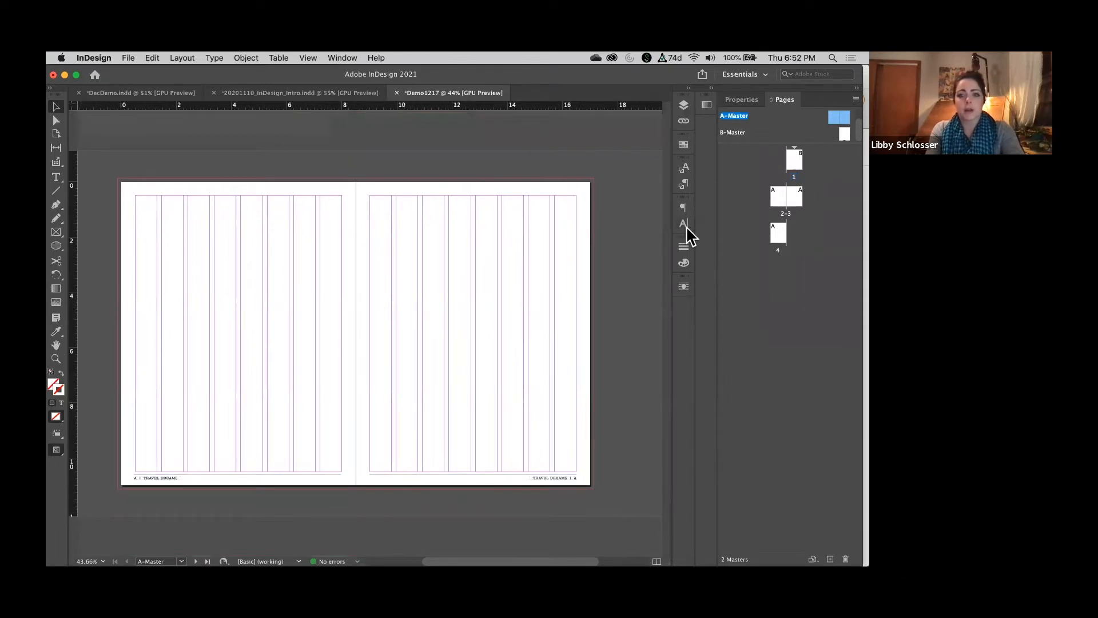
On page 2, draw a rectangle over the lower outer corner covering the footer and fill it with C=100 M=0 Y=0 K=0
double_click(778, 203)
scroll(314, 446, "up", 4)
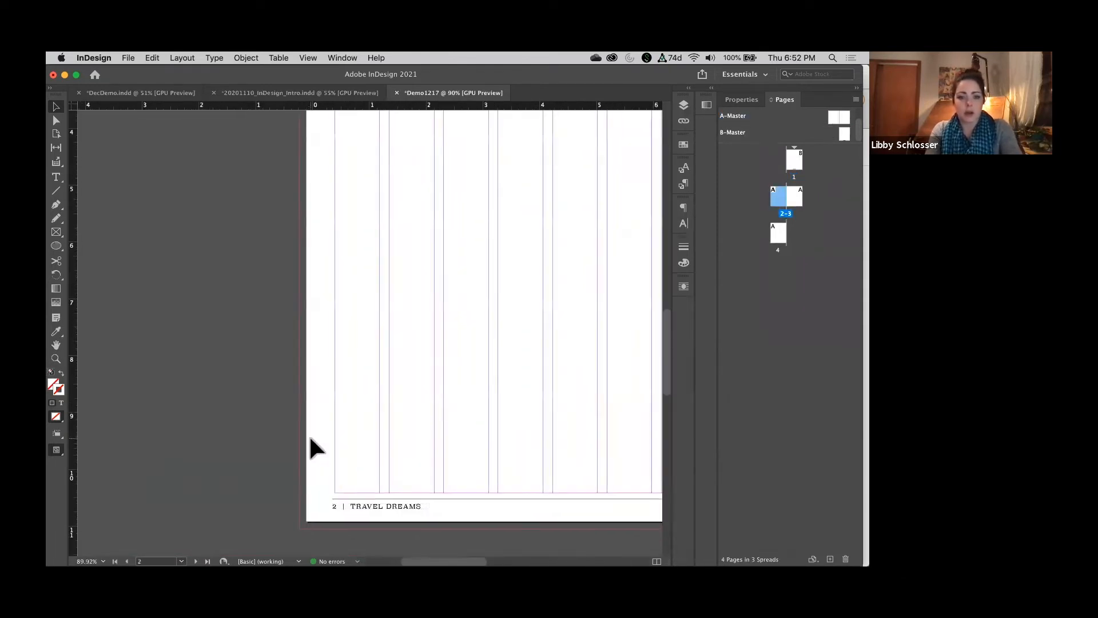
left_click_drag(56, 246, 103, 260)
left_click_drag(261, 394, 407, 499)
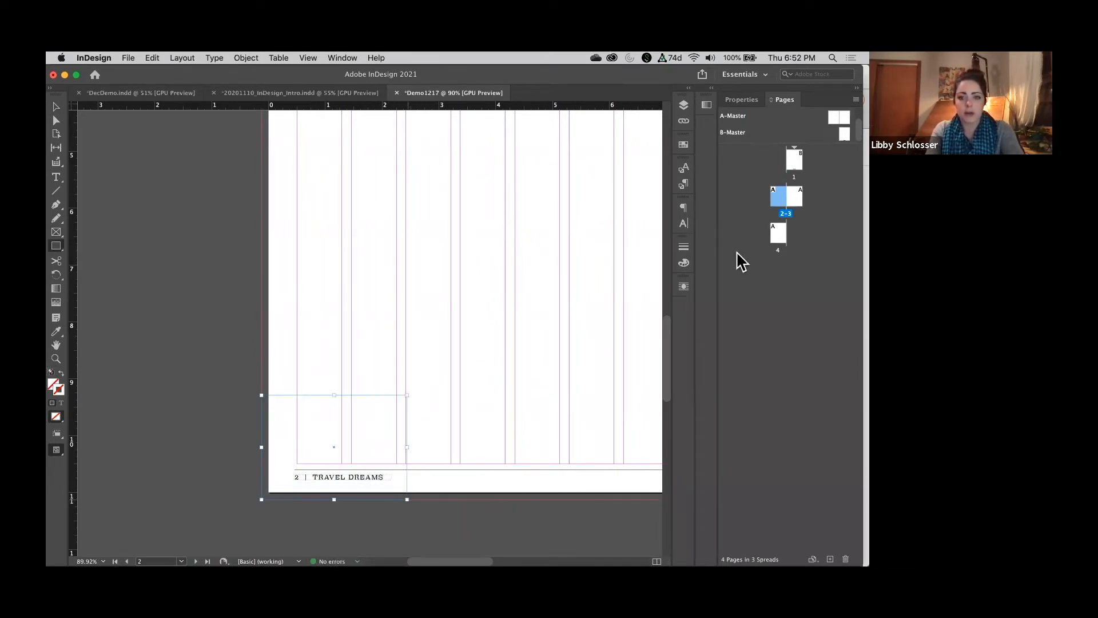
left_click(684, 144)
left_click(588, 228)
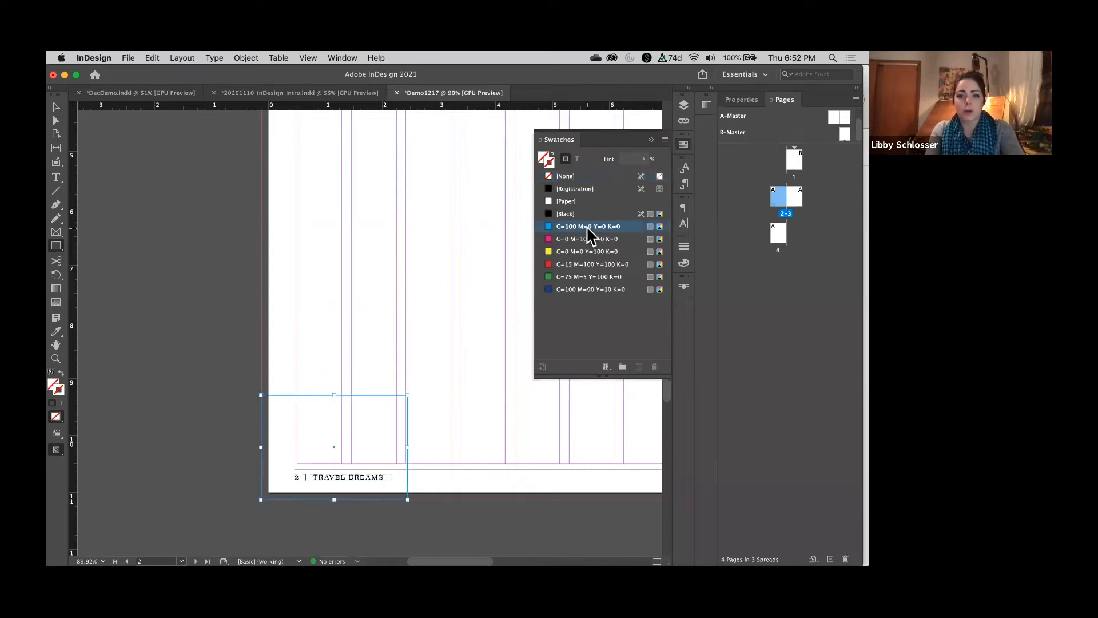
left_click(553, 153)
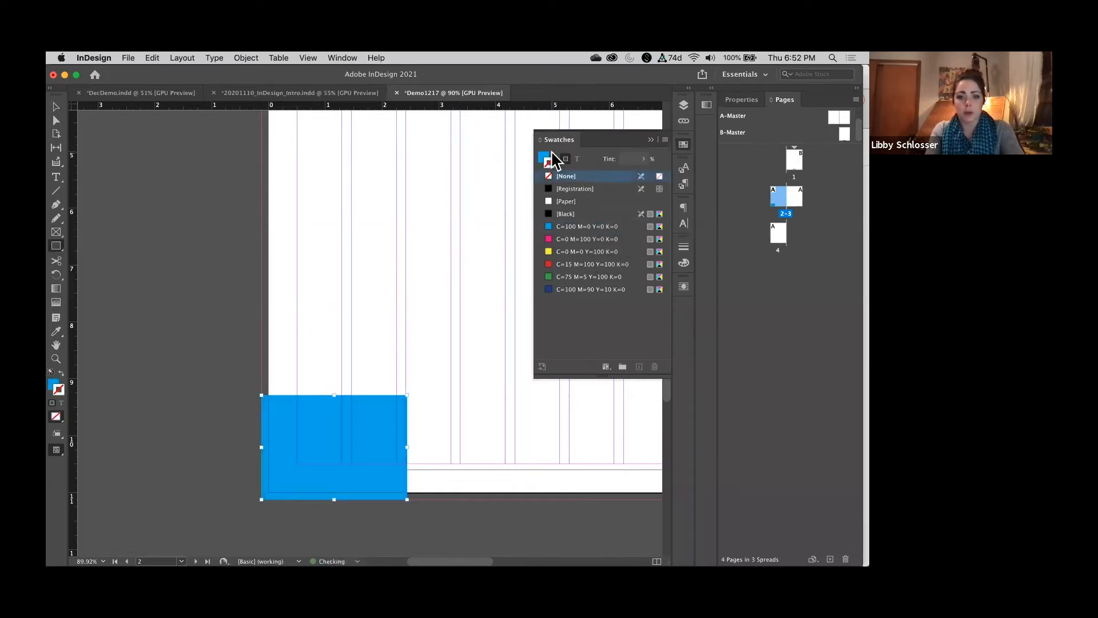
left_click(56, 107)
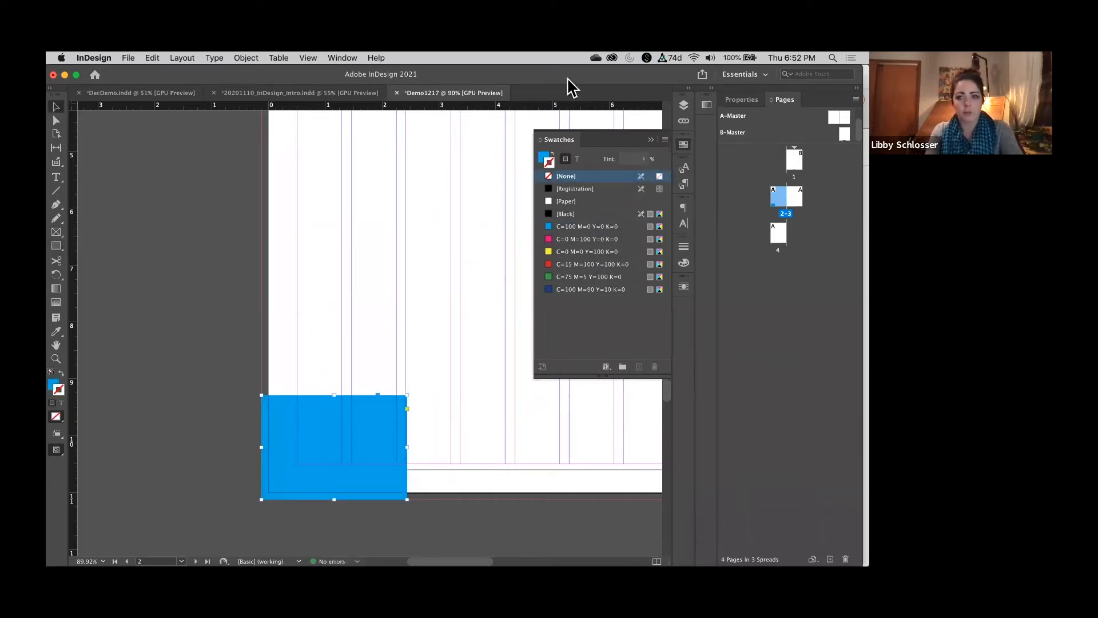
On A-Master, create a new layer above Layer 1 and move both footer text frames and both lines onto it
left_click(684, 109)
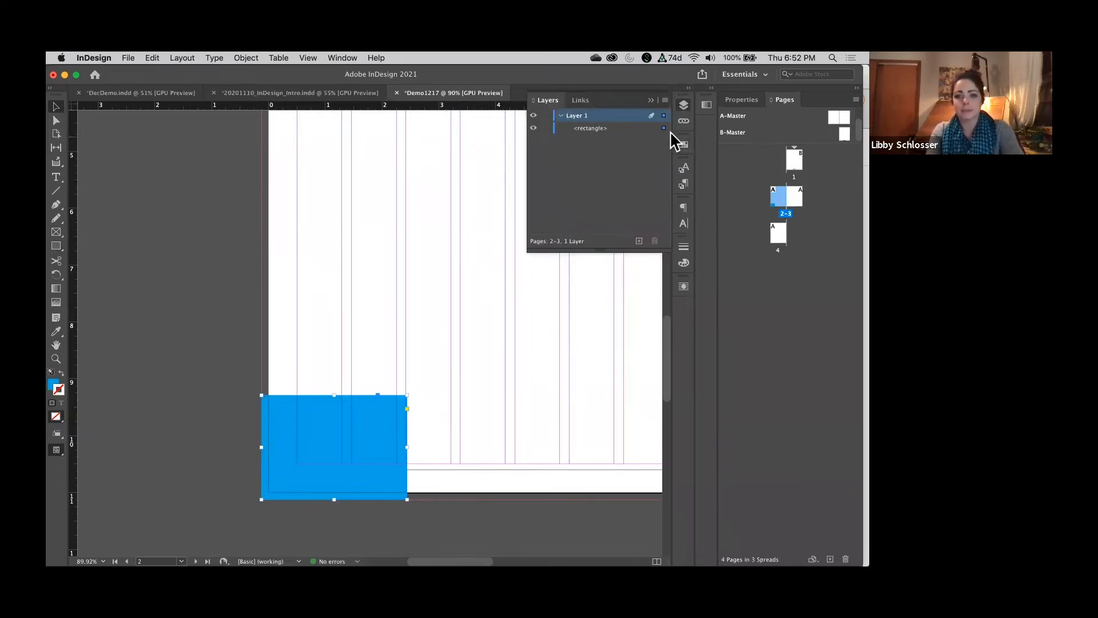
double_click(835, 118)
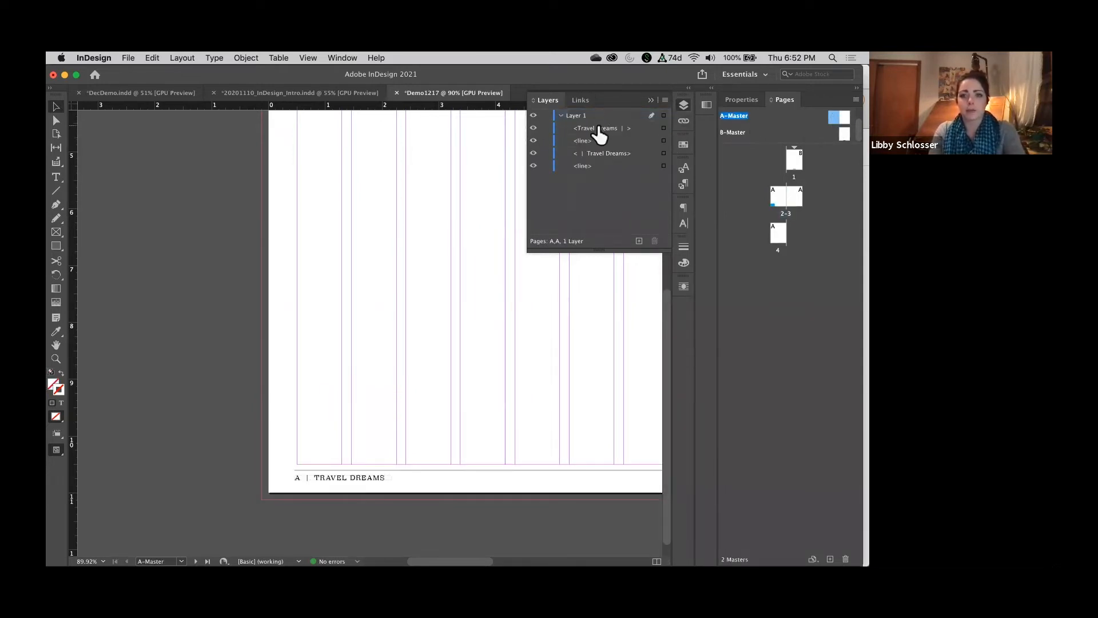
left_click(639, 241)
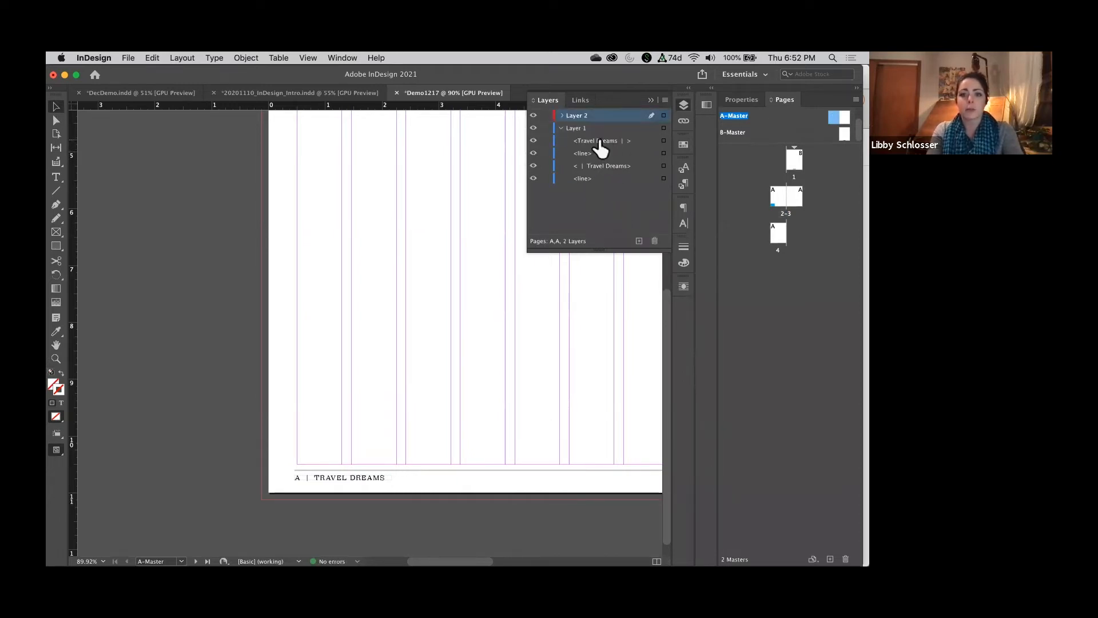
left_click(587, 143)
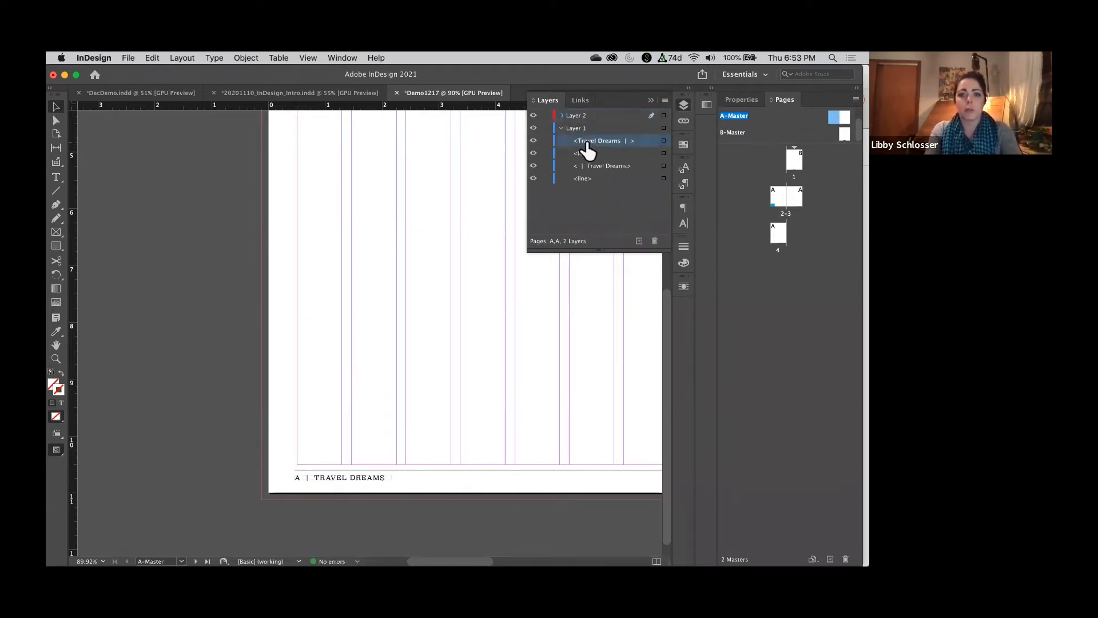
left_click(587, 179, "shift")
left_click_drag(598, 148, 578, 124)
left_click(560, 116)
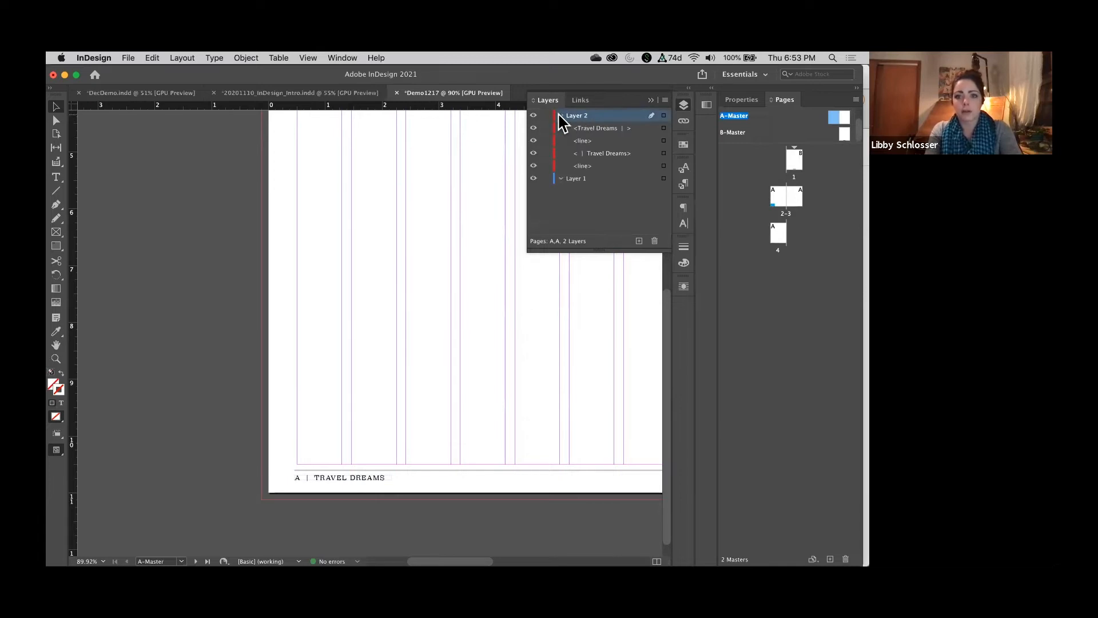
left_click(561, 116)
Return to page 2 and delete the blue rectangle covering the footer
double_click(778, 197)
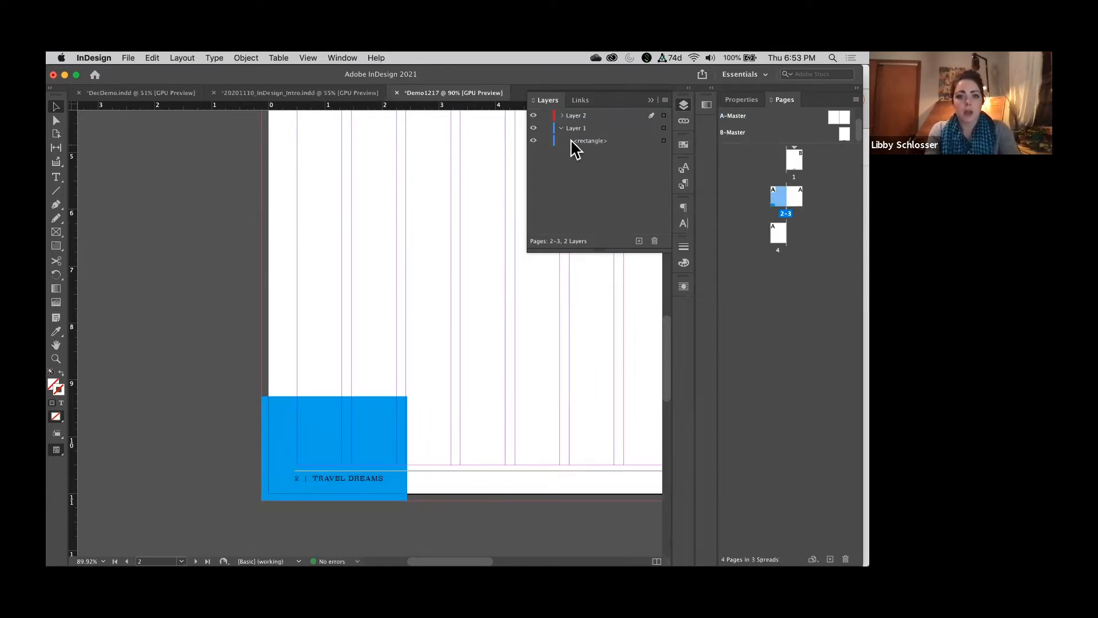
left_click(308, 449)
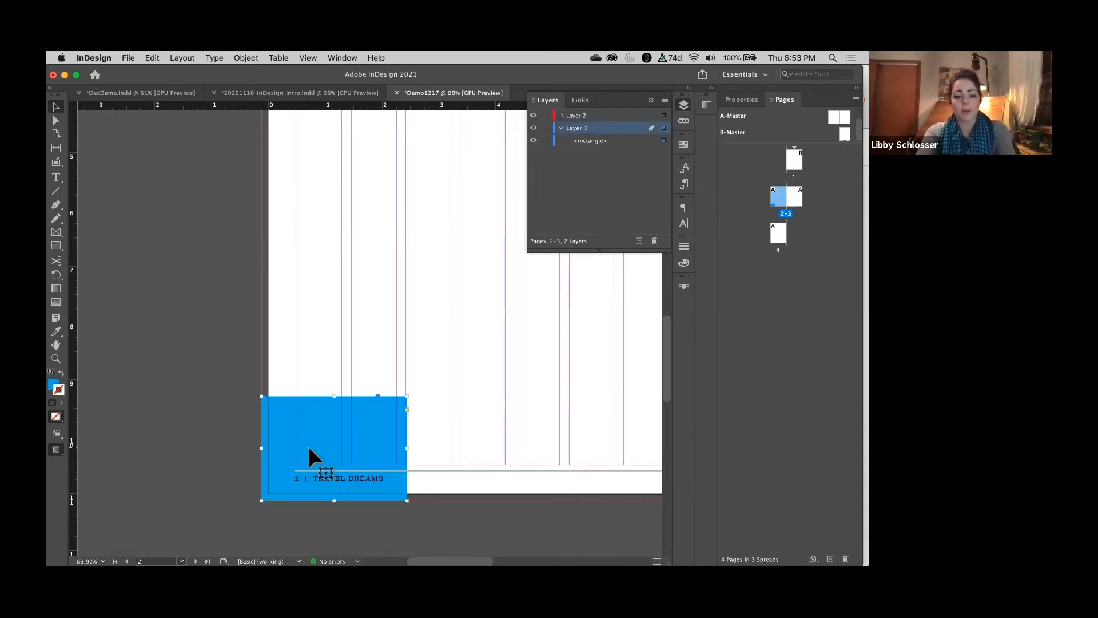
key("BackSpace")
key("super+0")
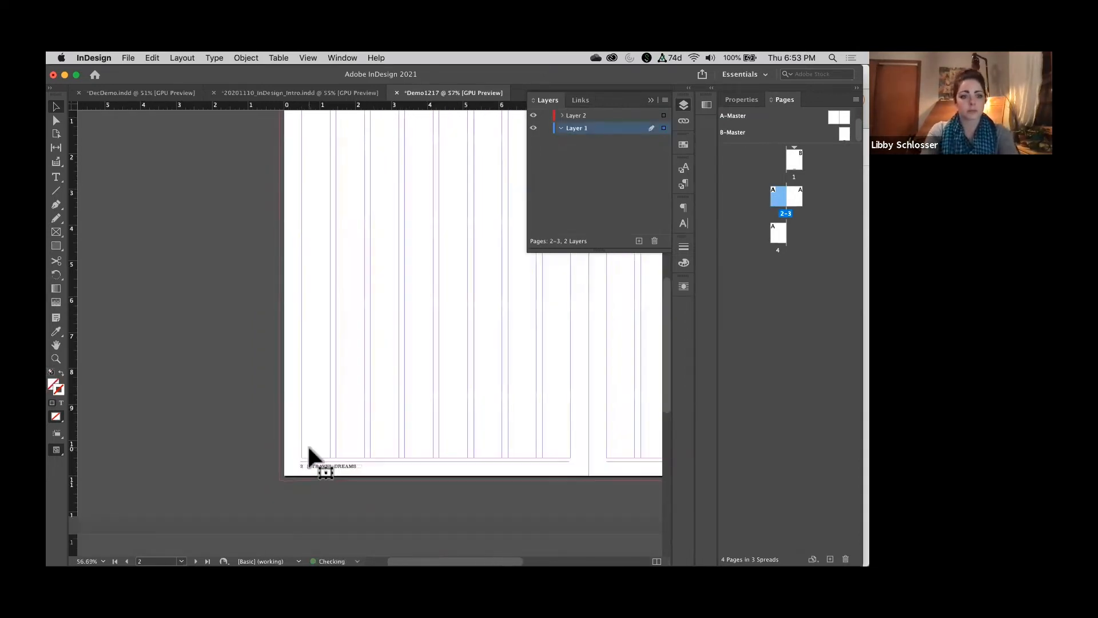
scroll(312, 448, "down", 3)
scroll(312, 447, "right", 3)
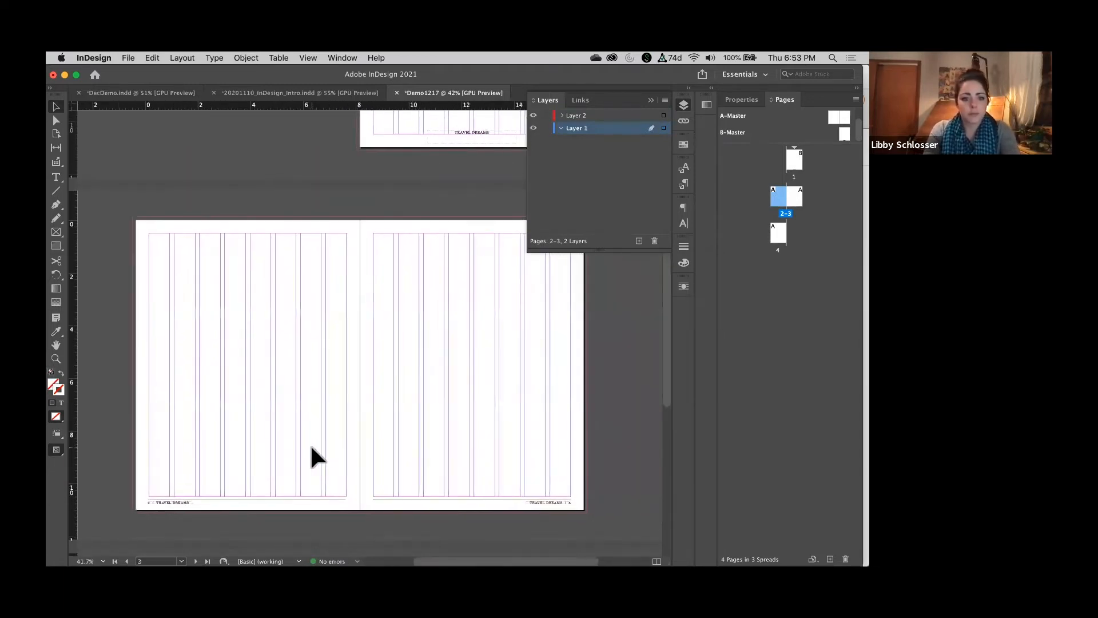
scroll(311, 446, "up", 3)
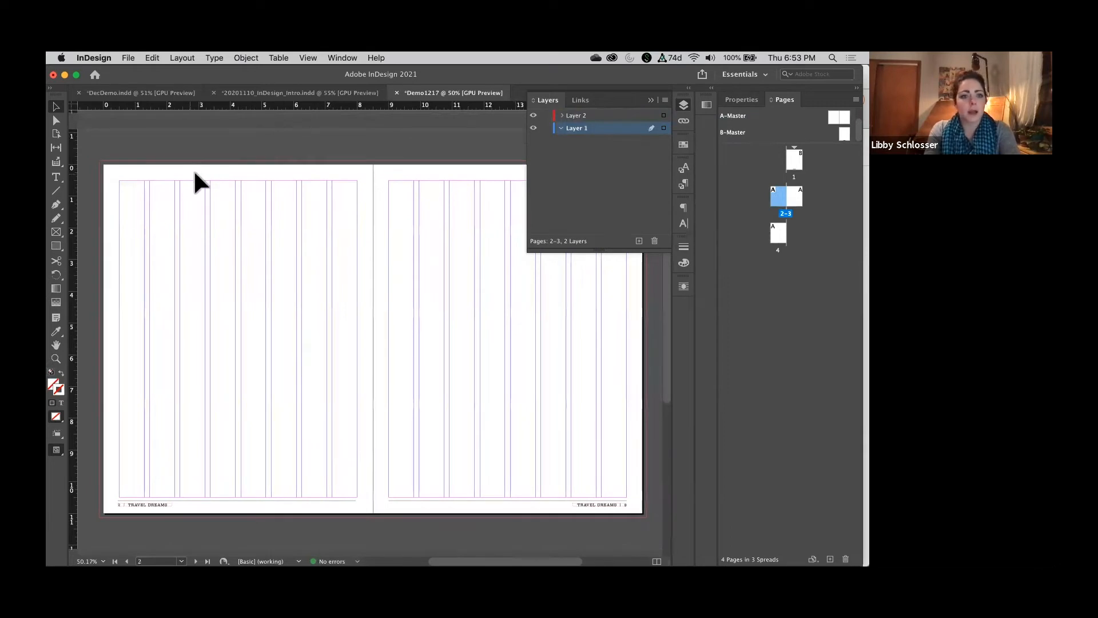
Switch to DecDemo.indd to examine the photo layout on its 2-3 spread, and return to Demo1217
left_click(57, 232)
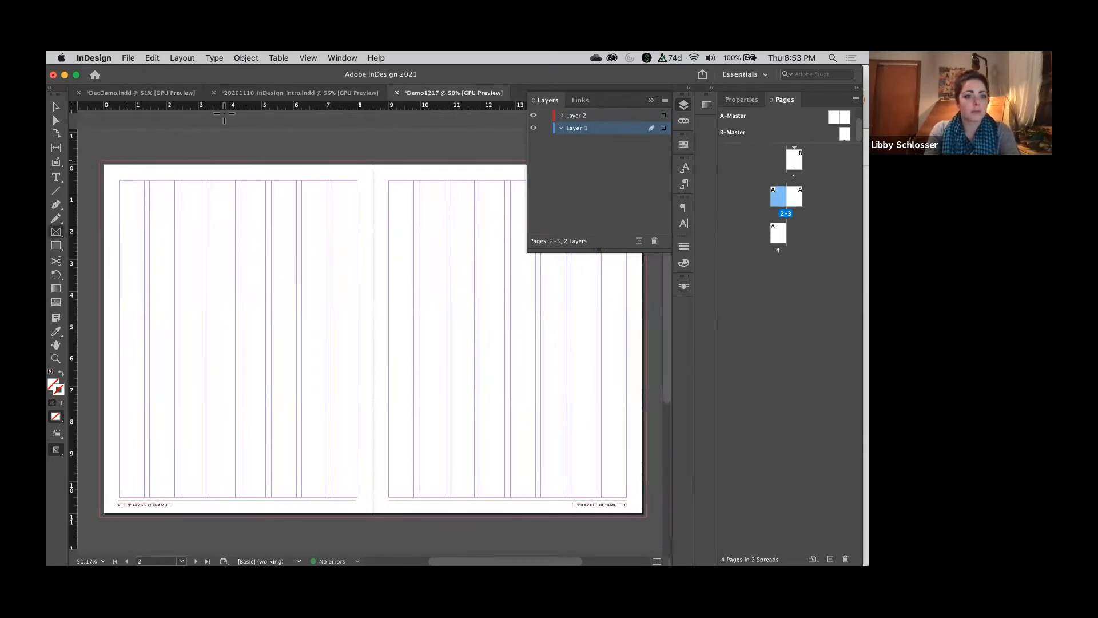
left_click(153, 93)
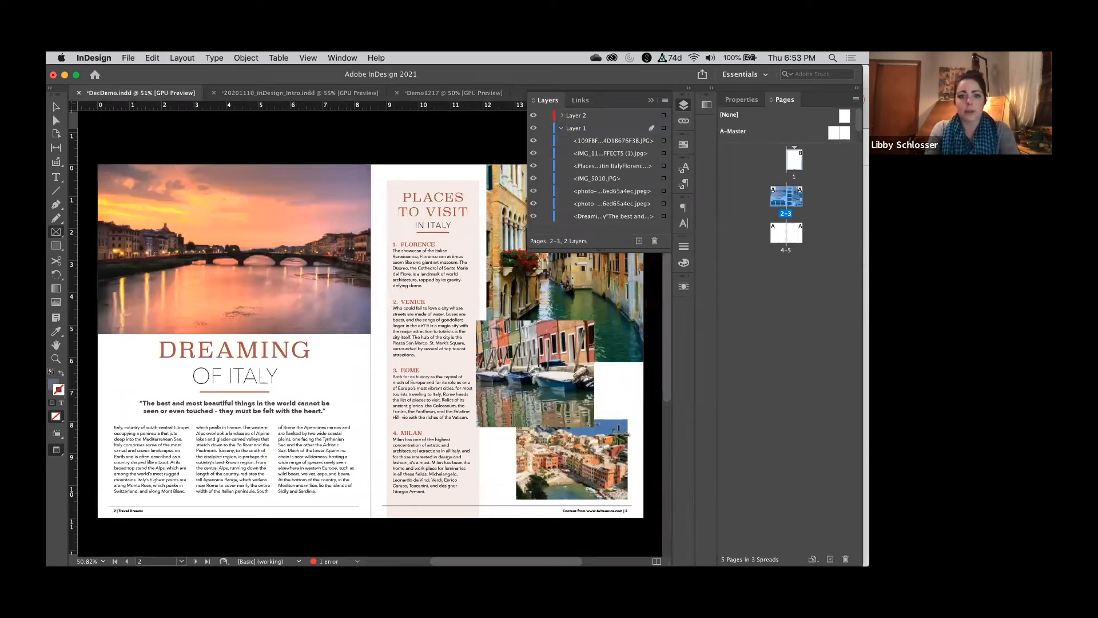
left_click(735, 101)
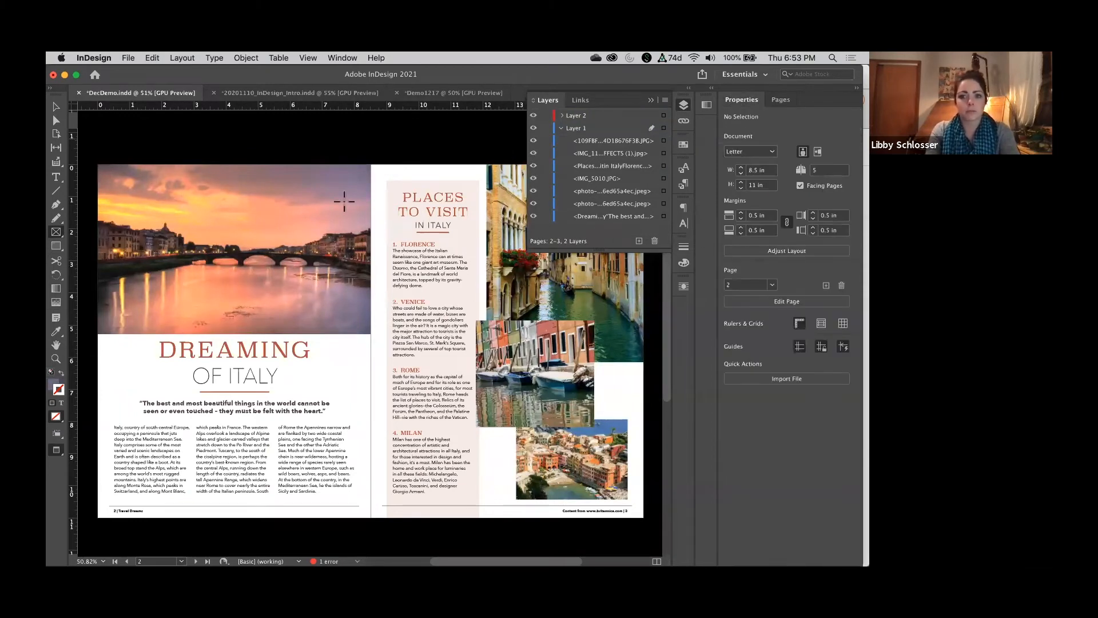
left_click(417, 94)
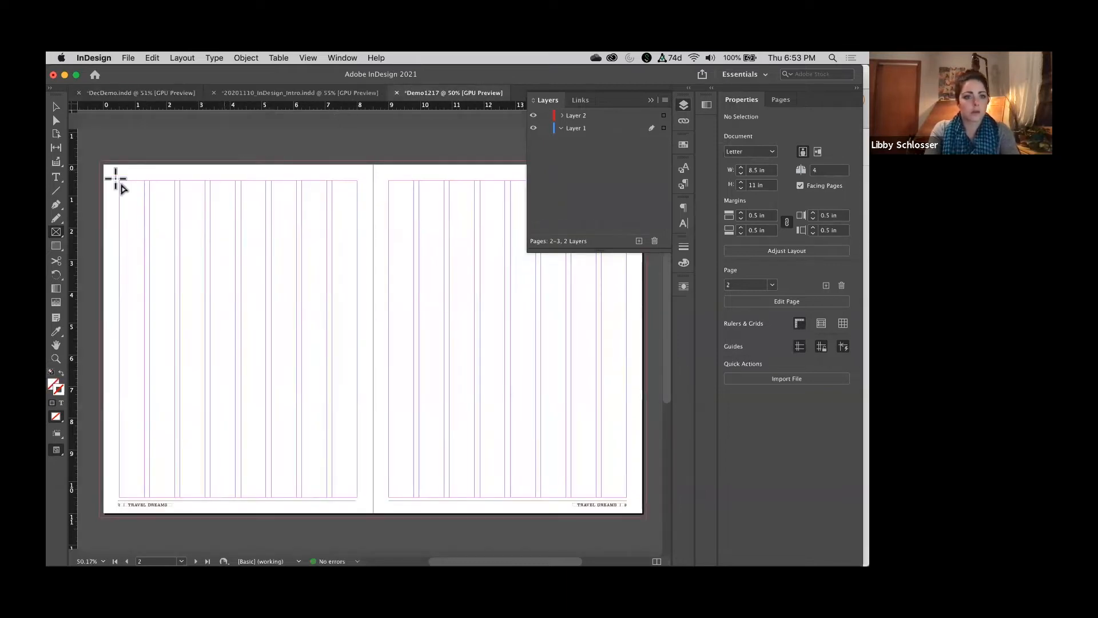
Draw image frames out to the bleed: about 8.63 by 5.63 in across page 2's top and 4.72 by 5.34 in at page 3's top outer corner
left_click(55, 235)
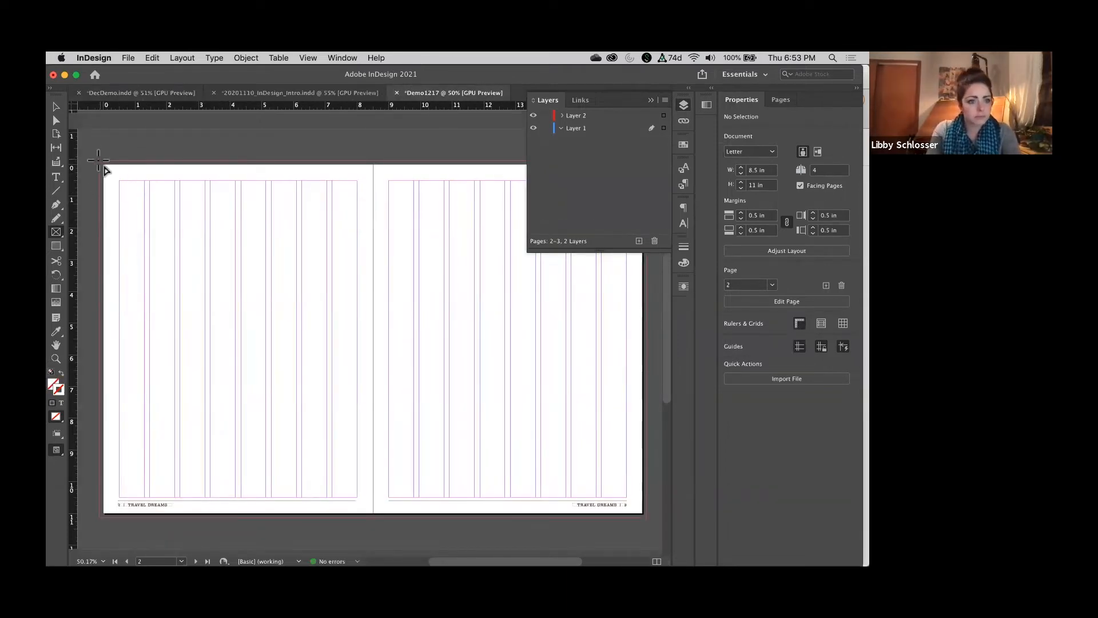
left_click_drag(103, 164, 374, 339)
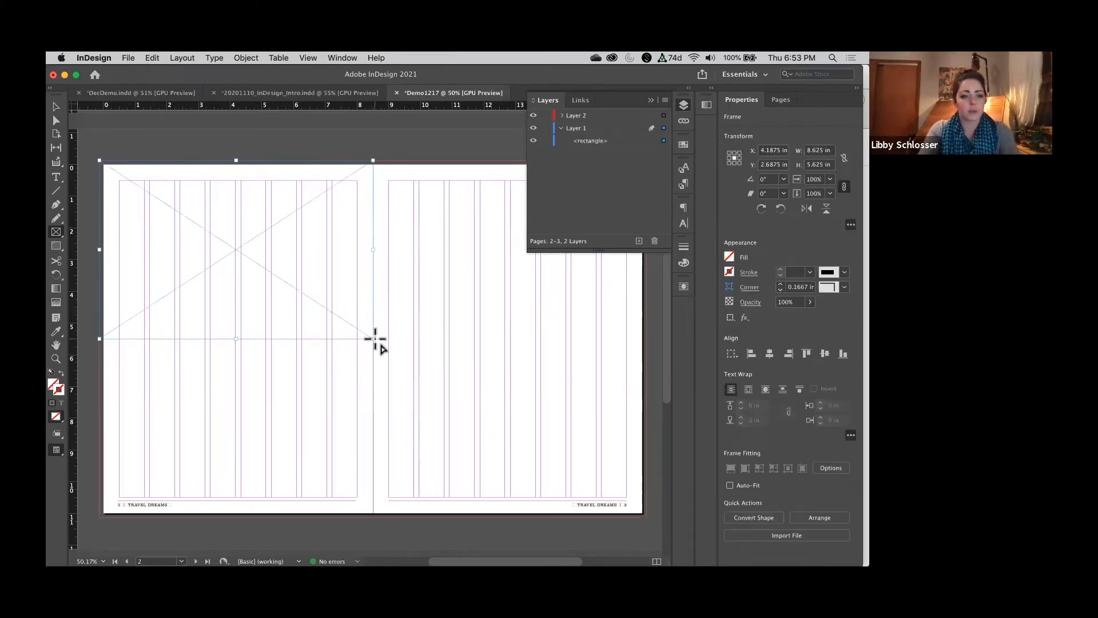
scroll(375, 340, "down", 3)
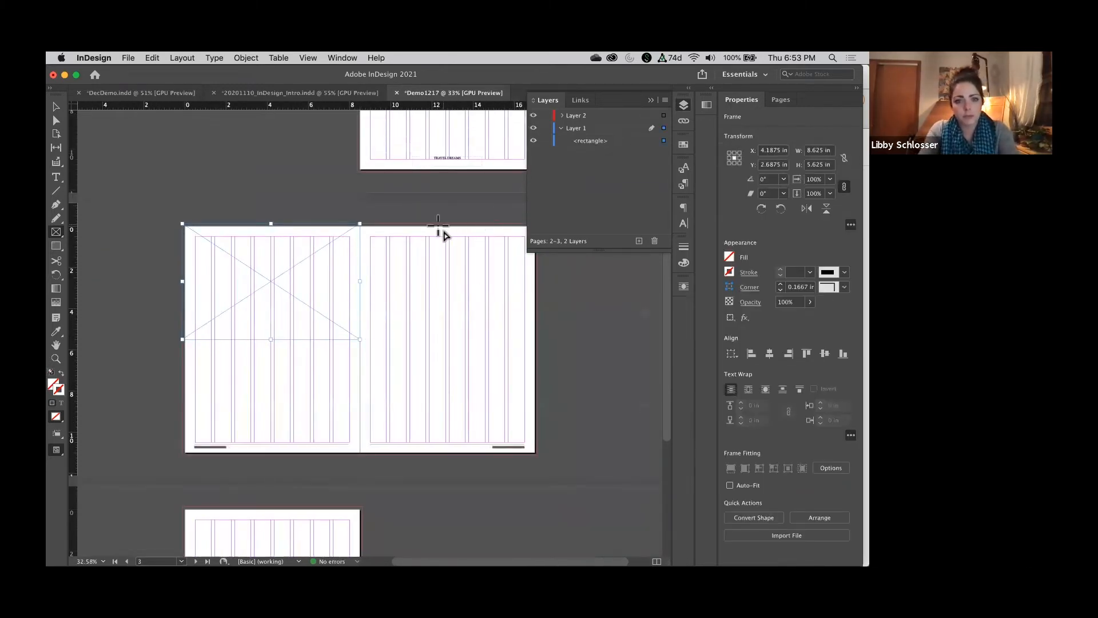
left_click_drag(440, 227, 537, 334)
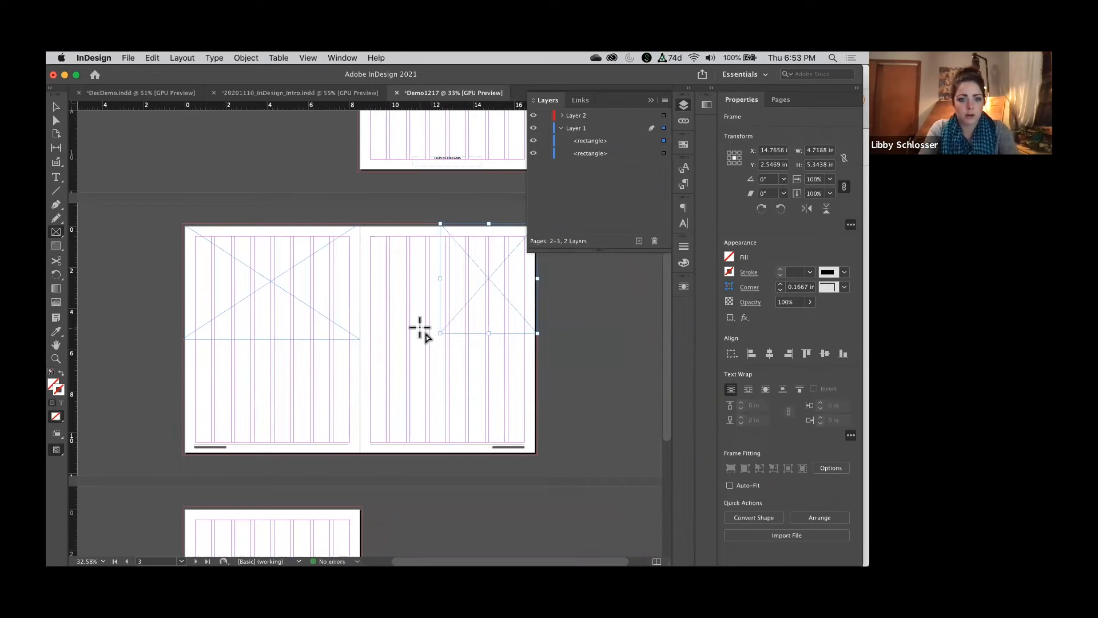
Add two staggered, overlapping image frames down page 3, the lowest about 3.27 by 2.88 in and ending at the bottom and outer margins
left_click_drag(426, 322, 525, 444)
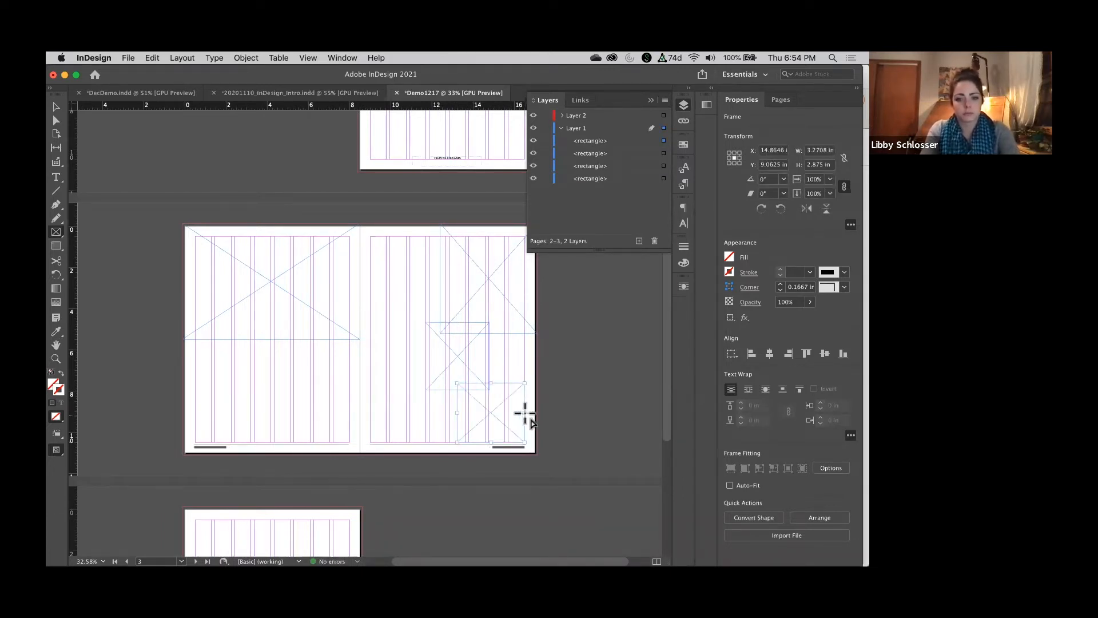
scroll(371, 289, "up", 2)
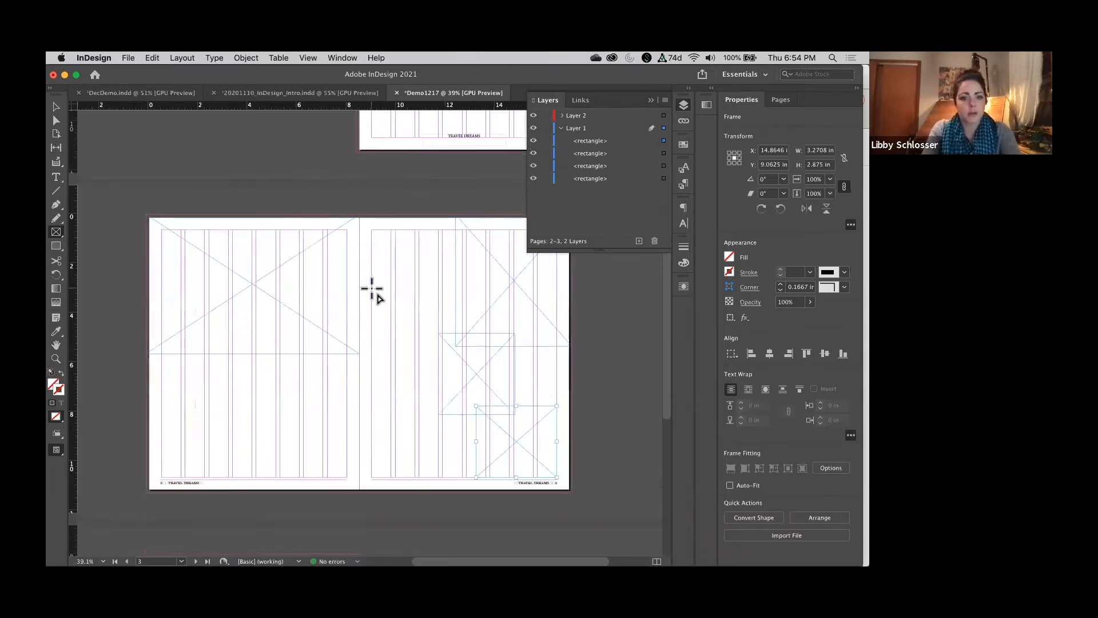
scroll(372, 289, "up", 1)
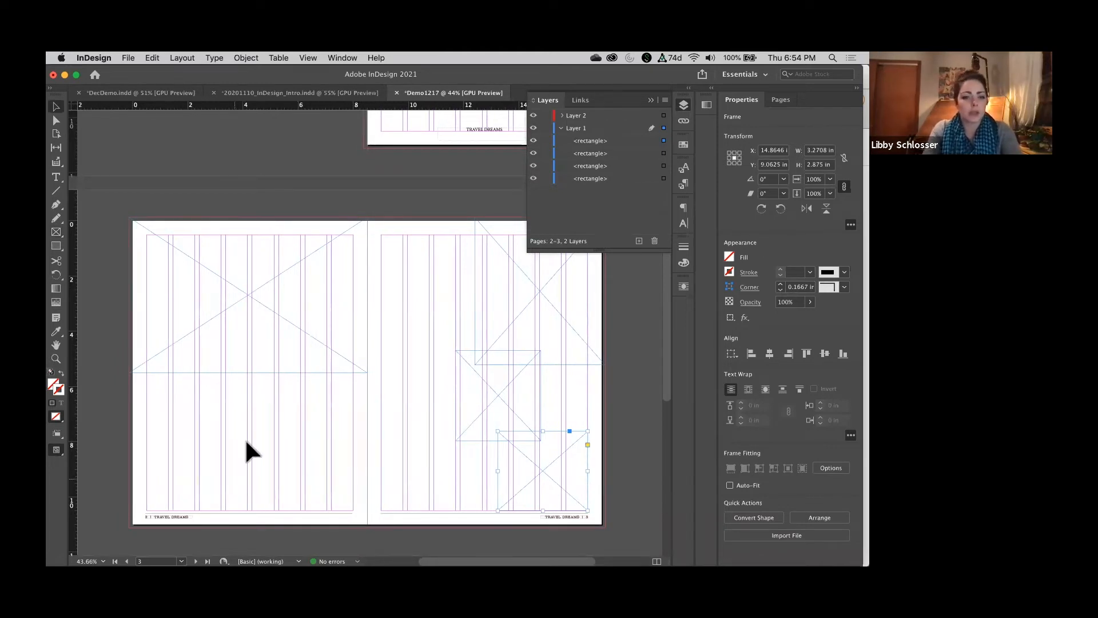
Load BuranoBoats.JPG, CinqueTerre.JPG, FlorenceSunset.jpeg and VeniceCanal.jpg from the Images folder for placing
left_click(130, 59)
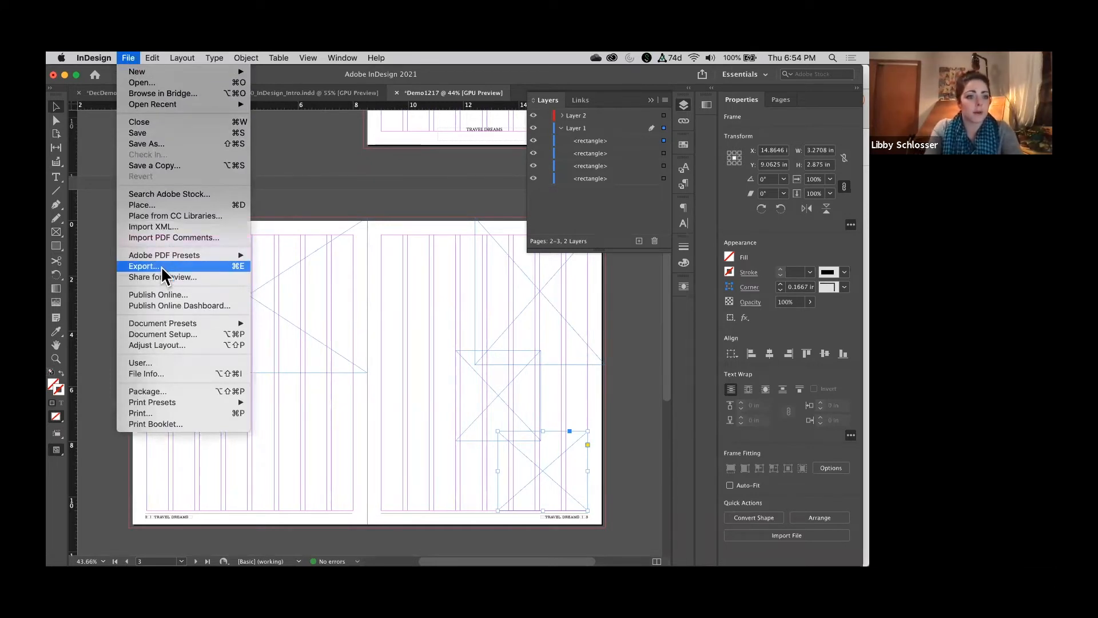
left_click(170, 203)
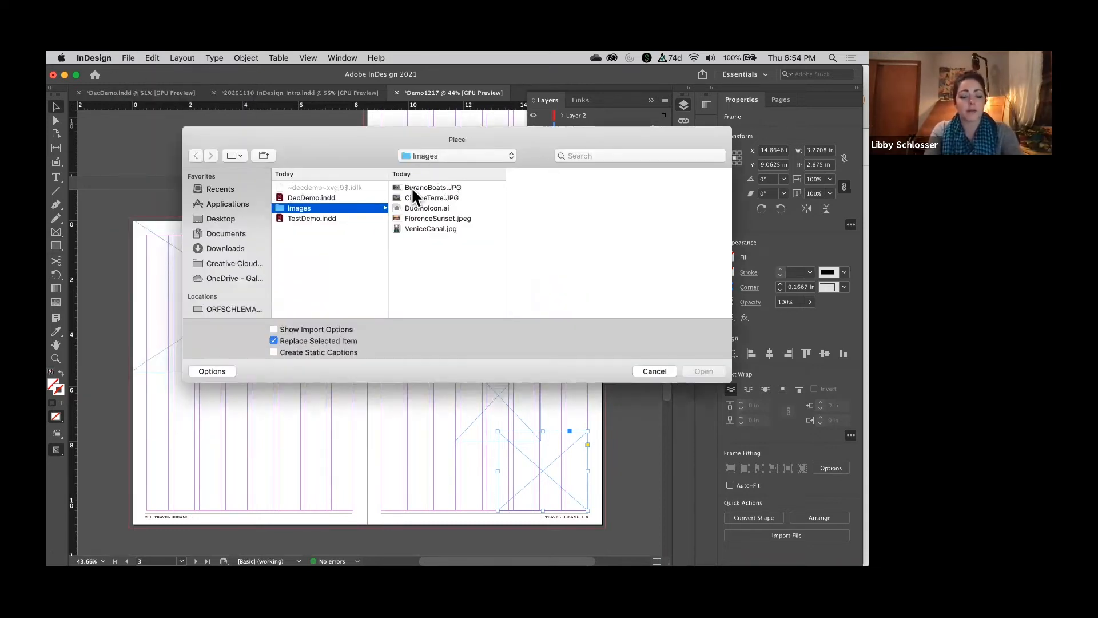
left_click(445, 187)
left_click(444, 197, "shift")
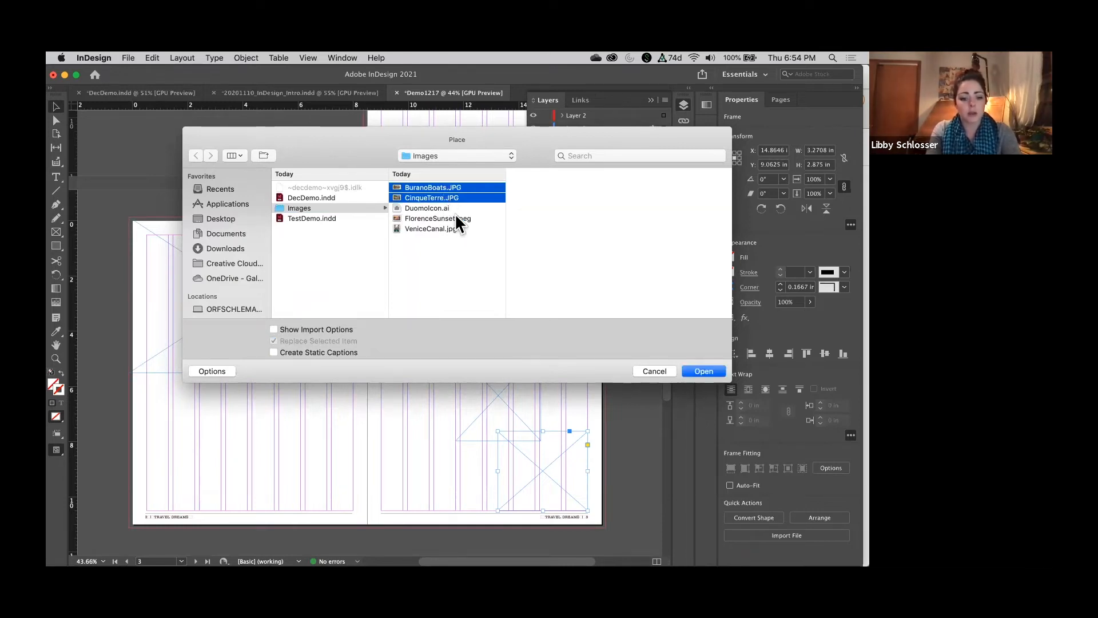
left_click(456, 218, "super")
left_click(452, 227, "super")
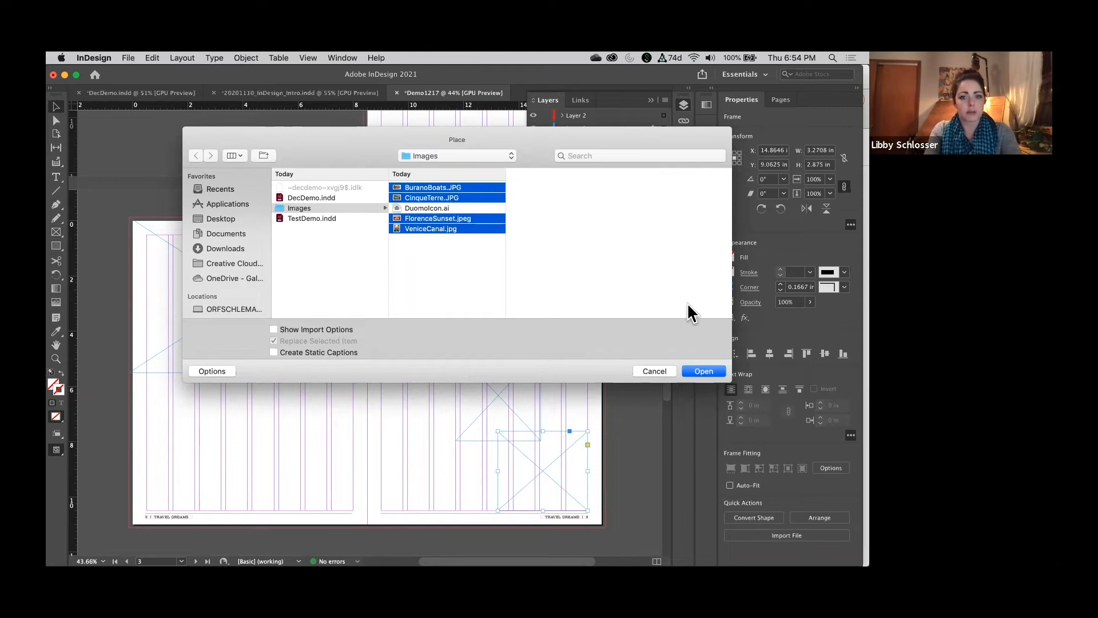
left_click(703, 371)
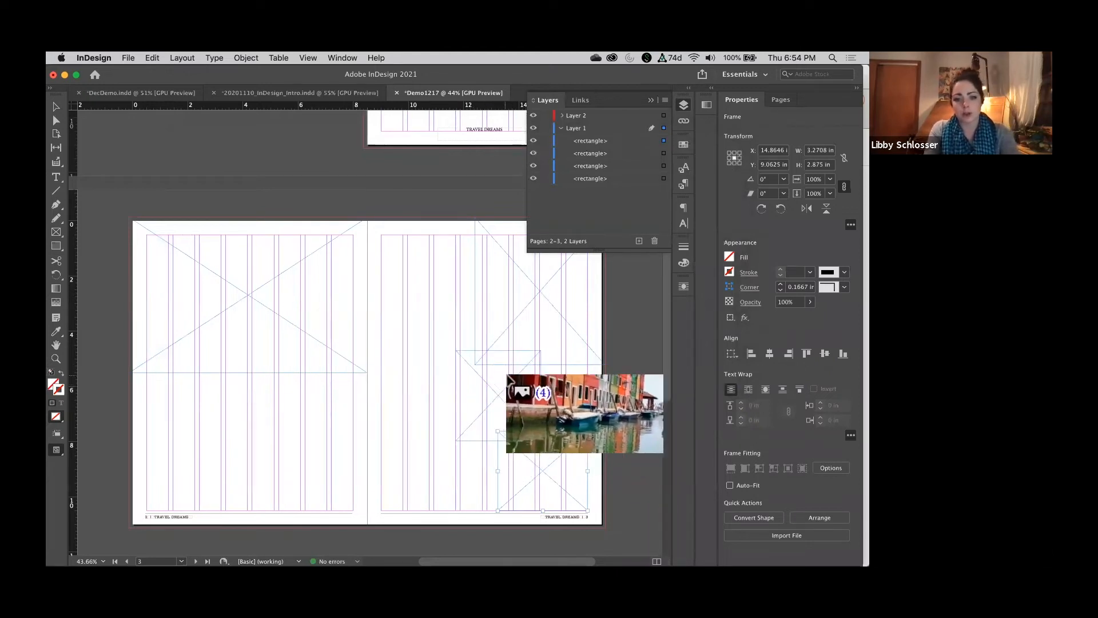
Place BuranoBoats in page 3's middle frame, CinqueTerre in its lowest frame, FlorenceSunset in page 2's frame and VeniceCanal in page 3's top frame
left_click(492, 390)
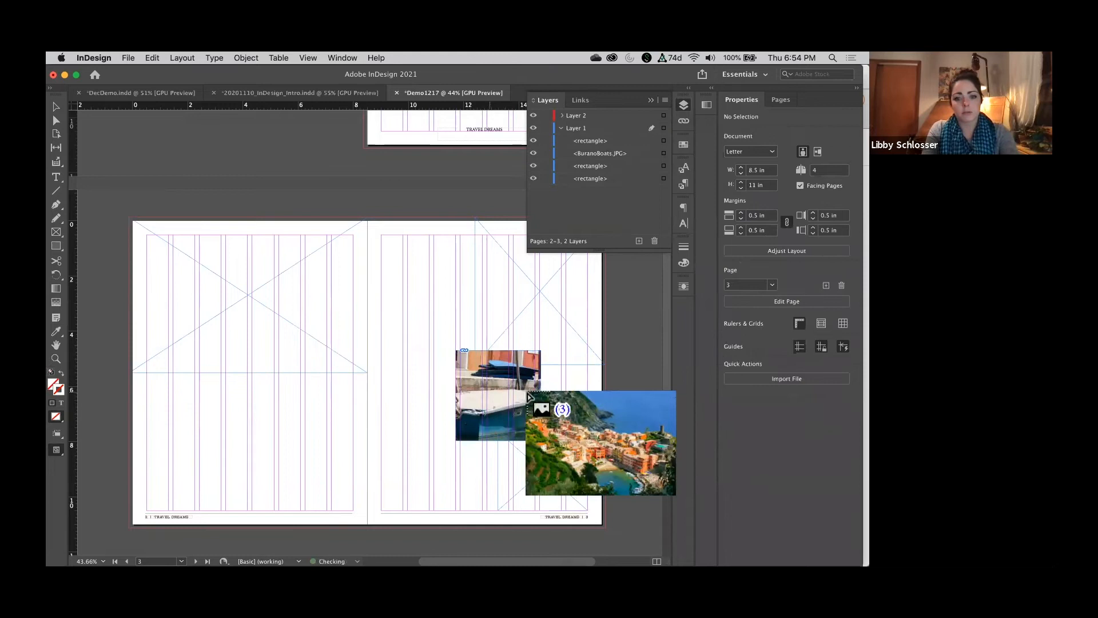
left_click(526, 458)
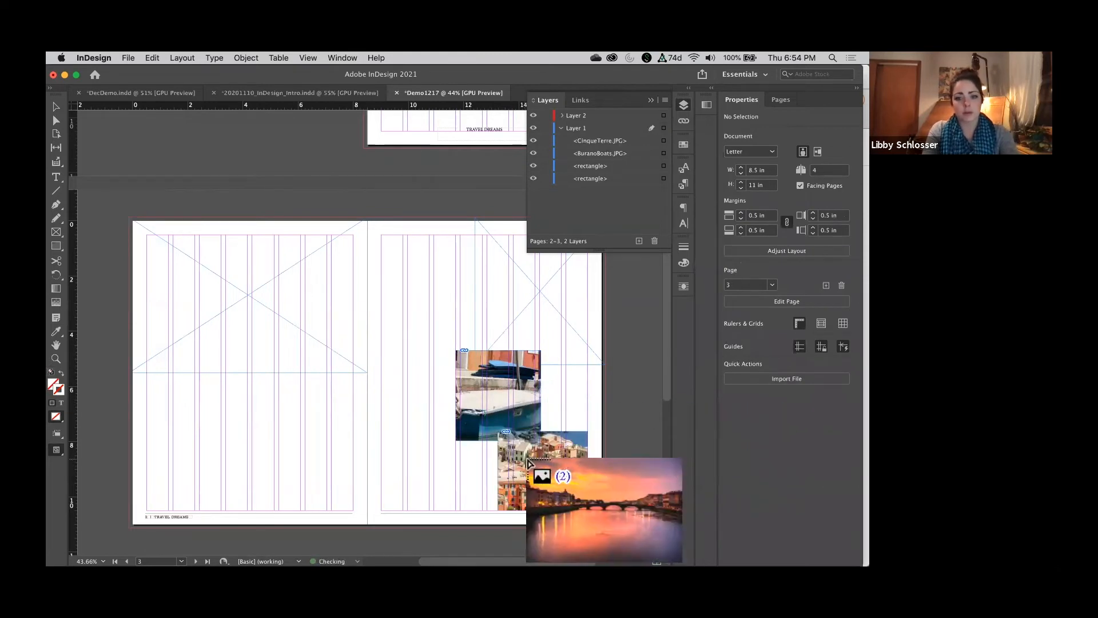
left_click(182, 258)
left_click(516, 281)
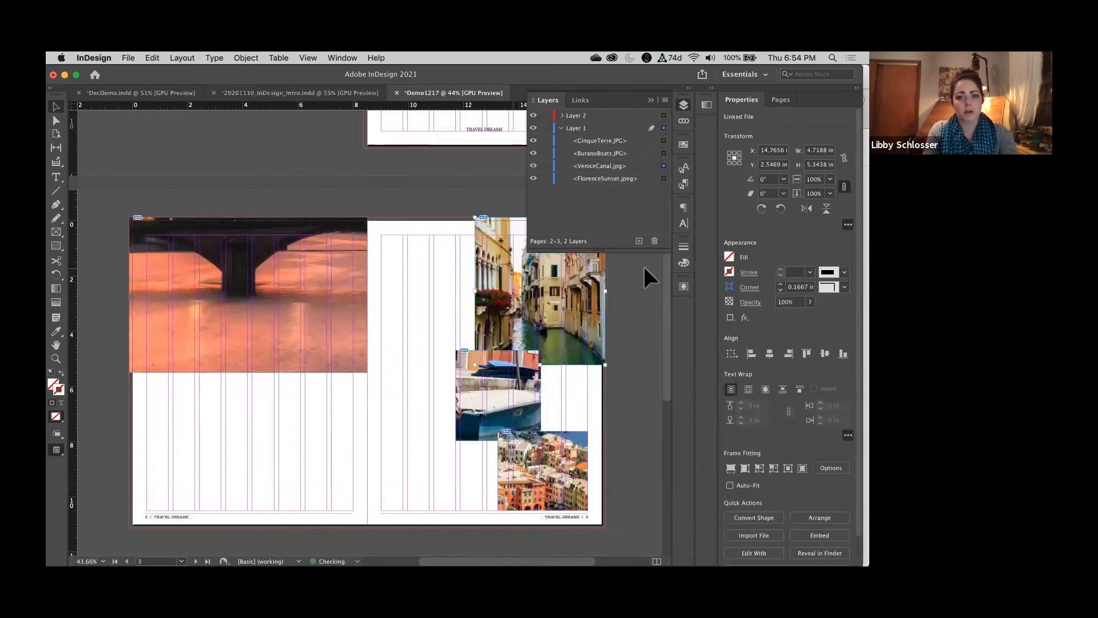
scroll(433, 305, "down", 2)
scroll(524, 388, "up", 3)
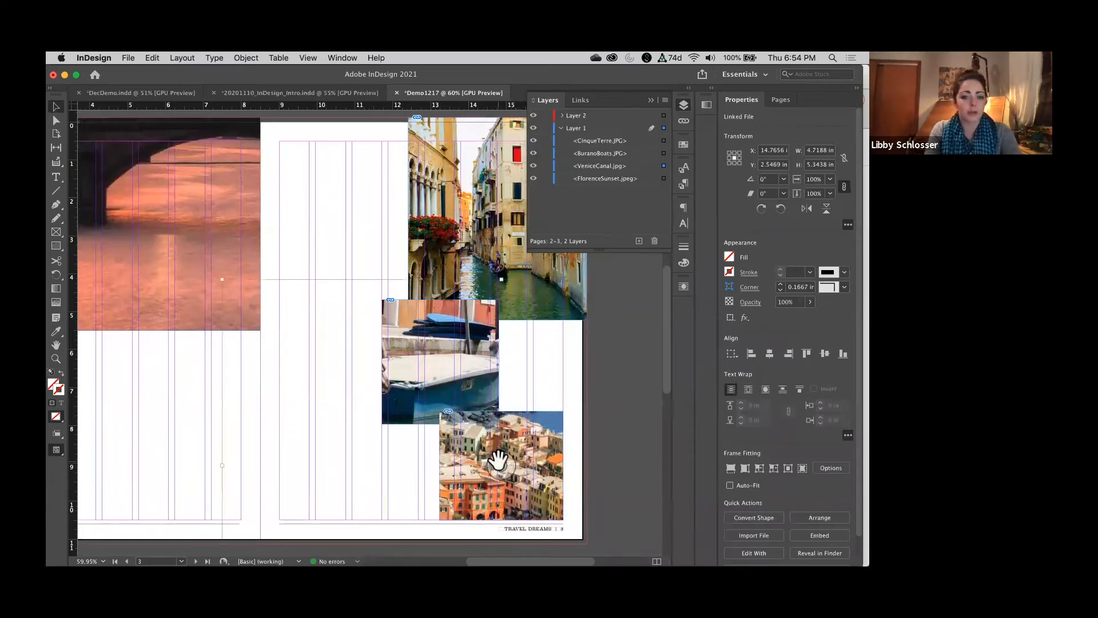
Compare selecting the CinqueTerre image content with selecting its frame, and look over the available frame-fitting commands
left_click(498, 460)
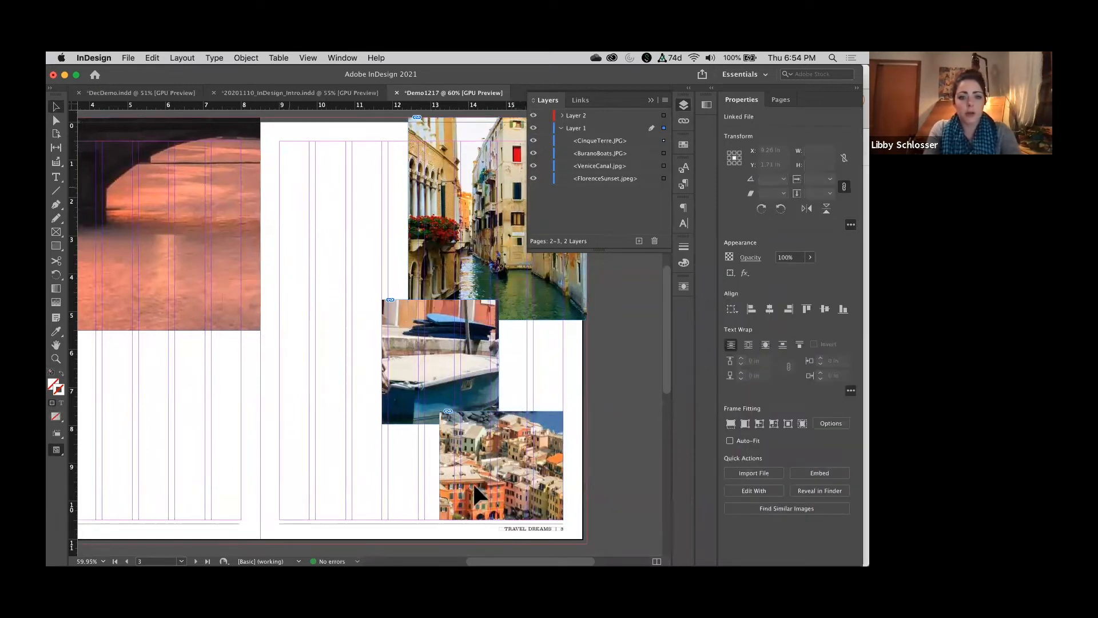
left_click(502, 464)
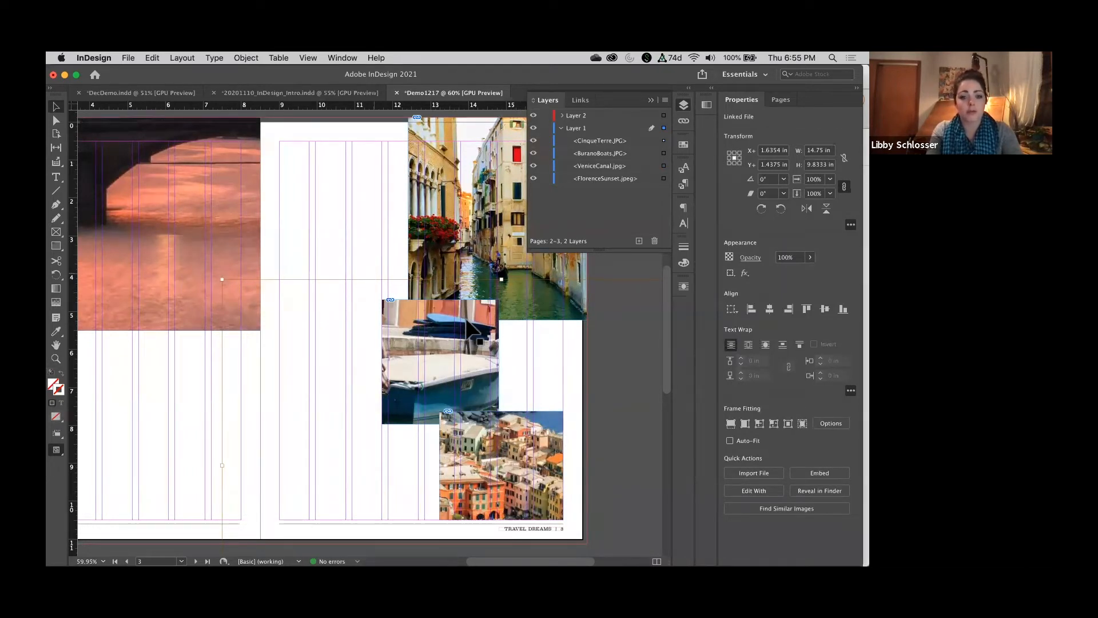
left_click(343, 211)
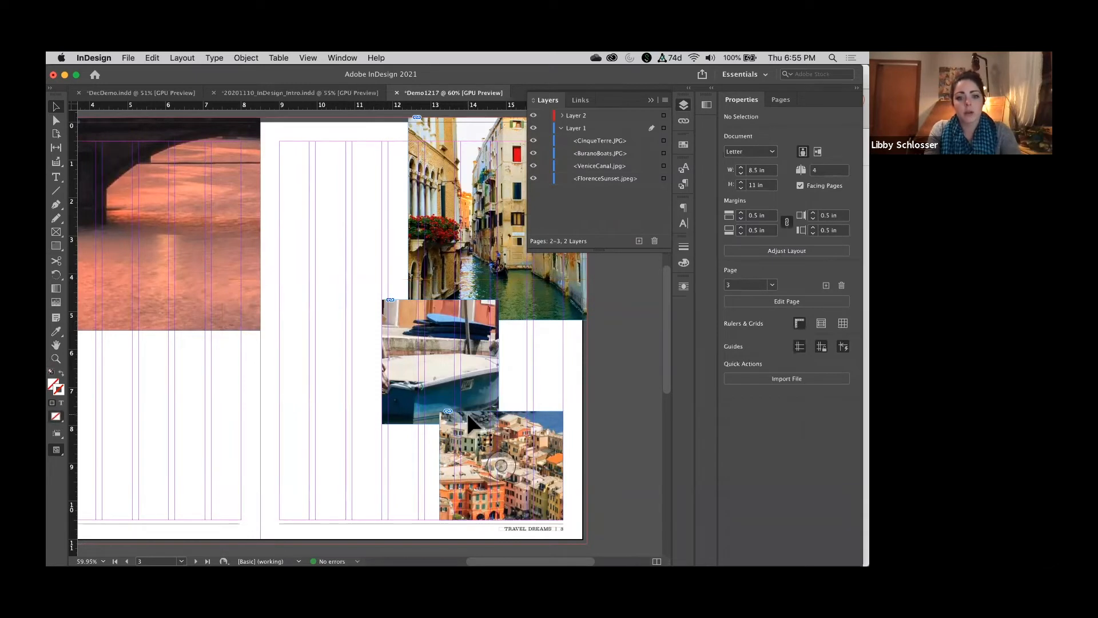
left_click(469, 417)
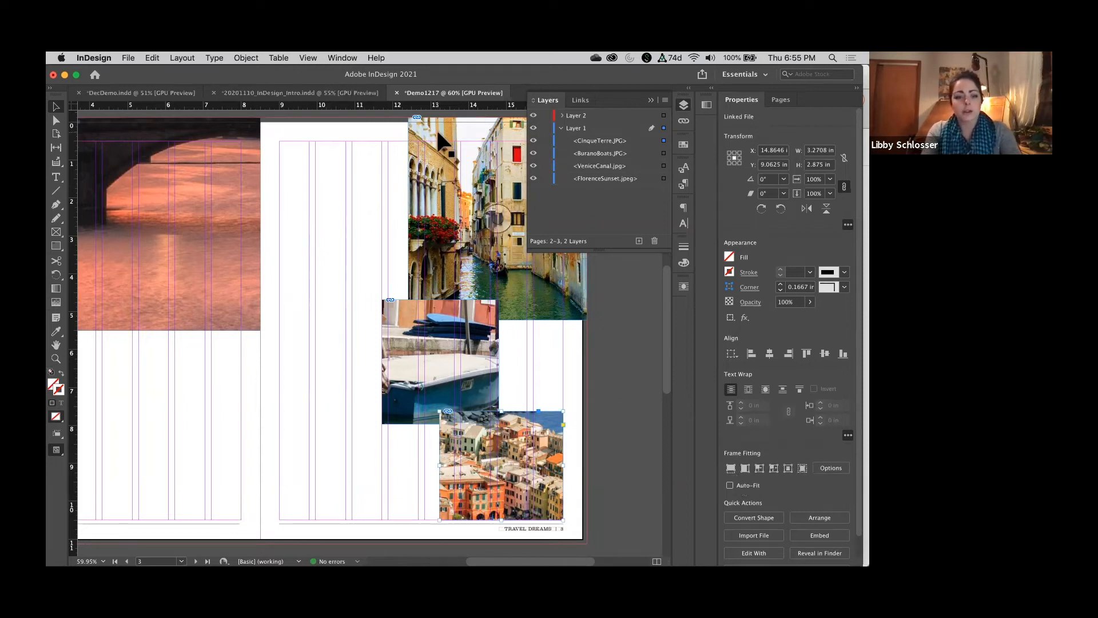
left_click(245, 57)
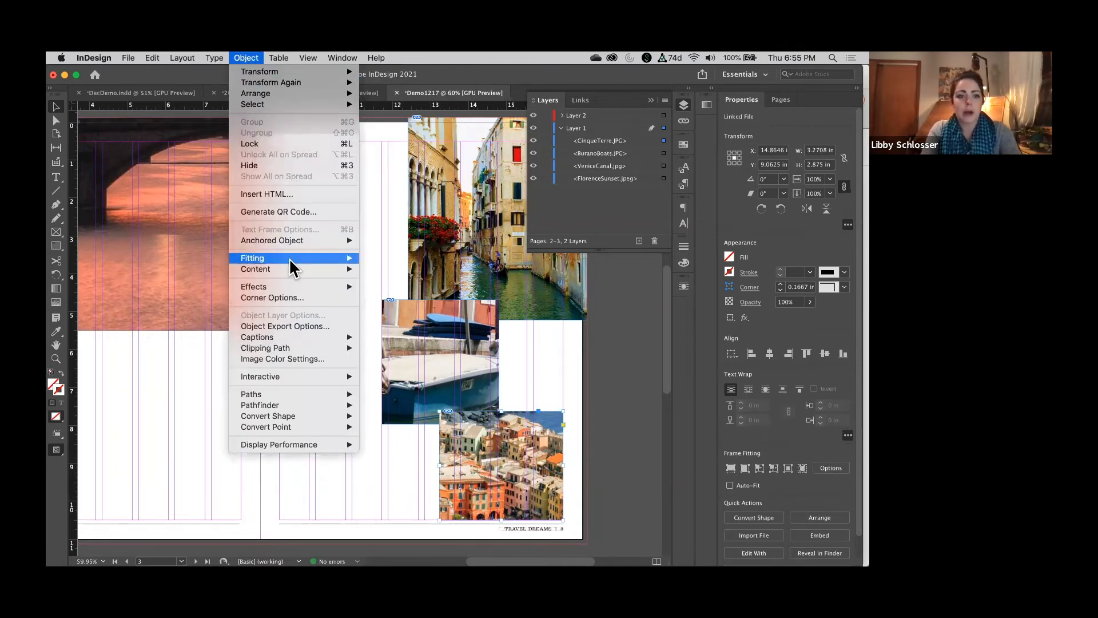
mouse_move(290, 257)
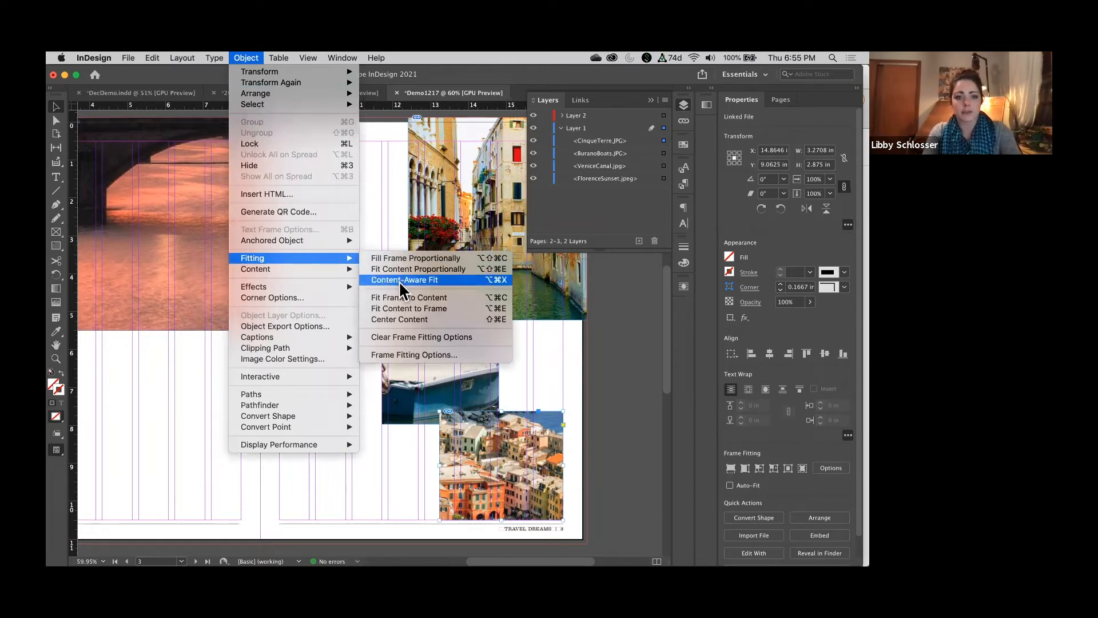
left_click(681, 386)
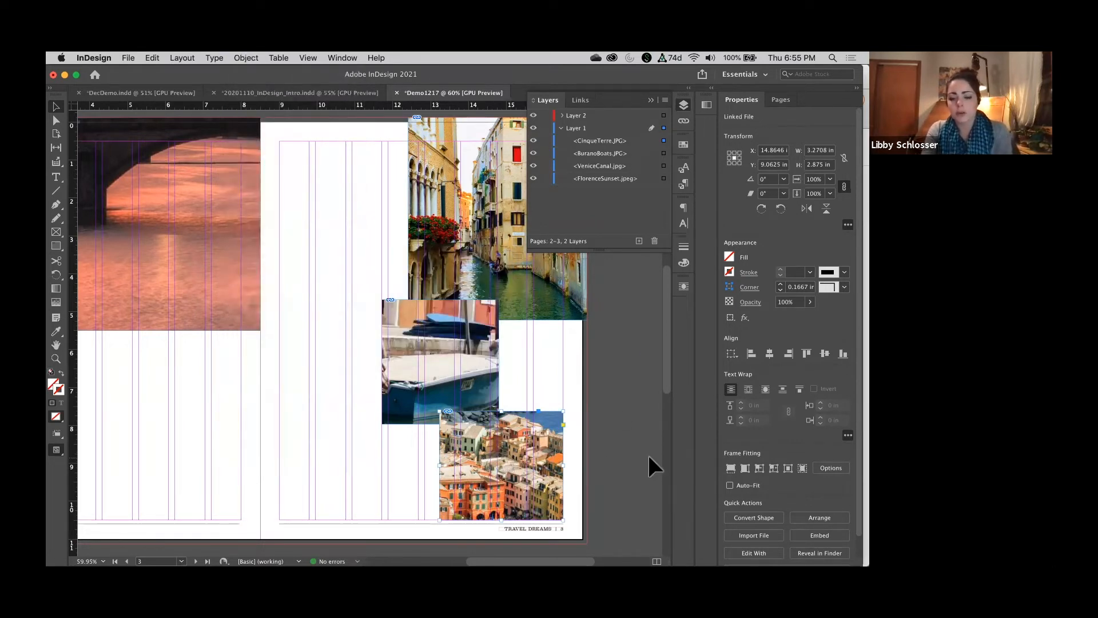
Try filling the CinqueTerre frame proportionally and fitting its content proportionally, undoing each fit
left_click(732, 470)
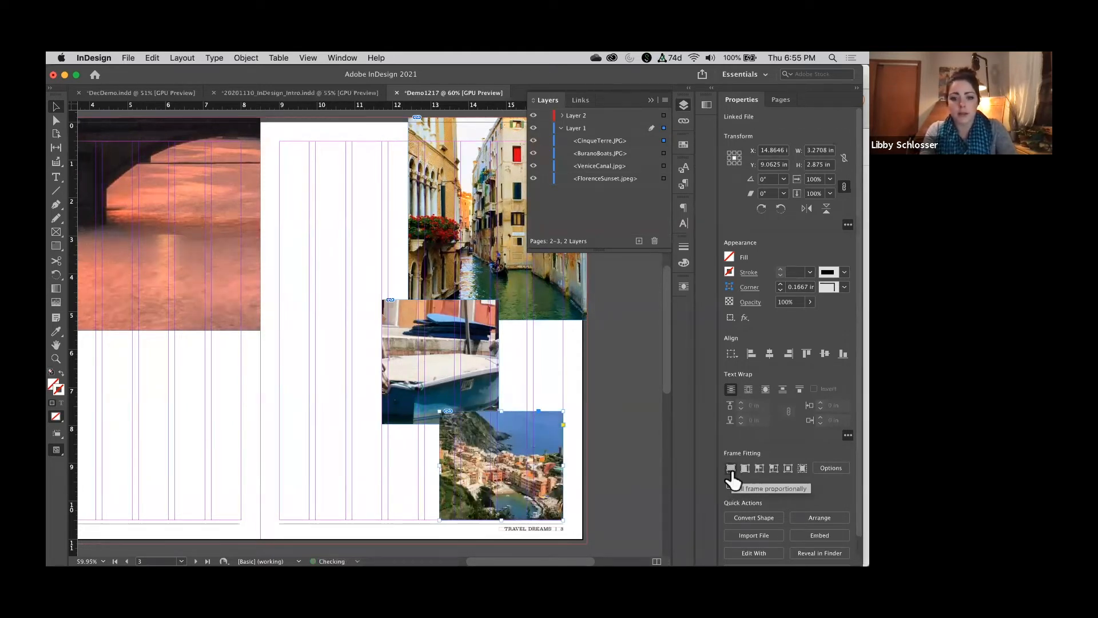
left_click(506, 463)
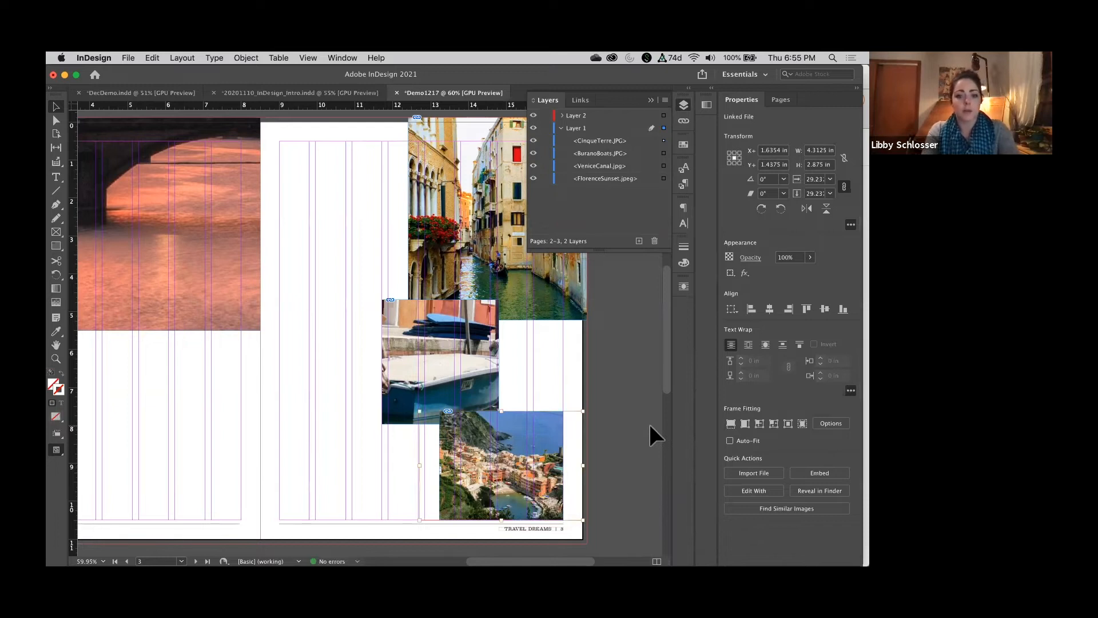
key("super+z")
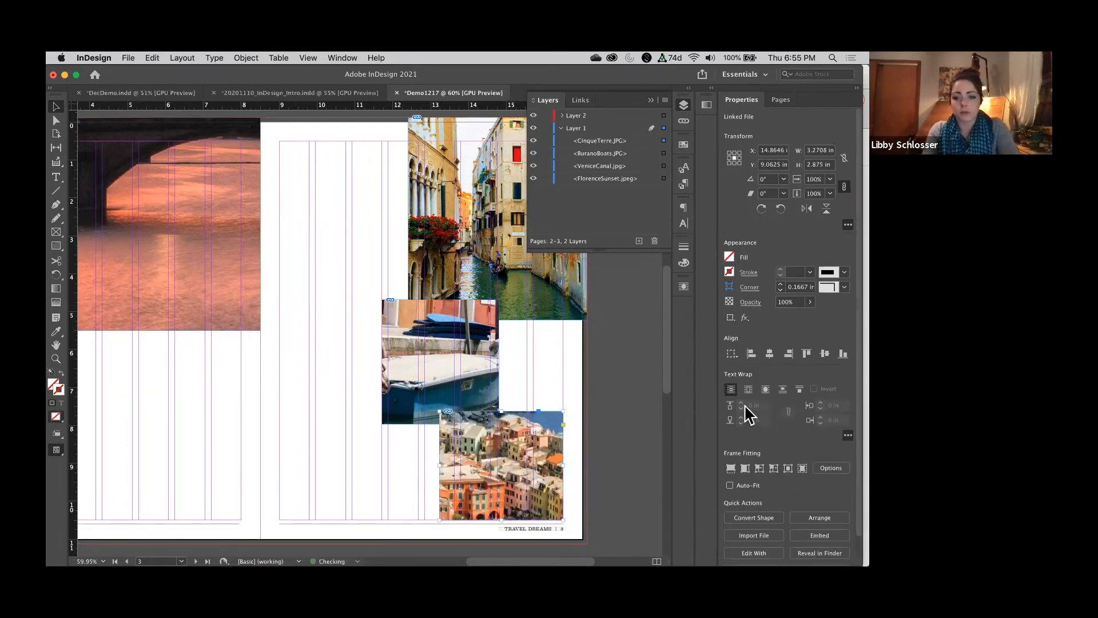
left_click(745, 468)
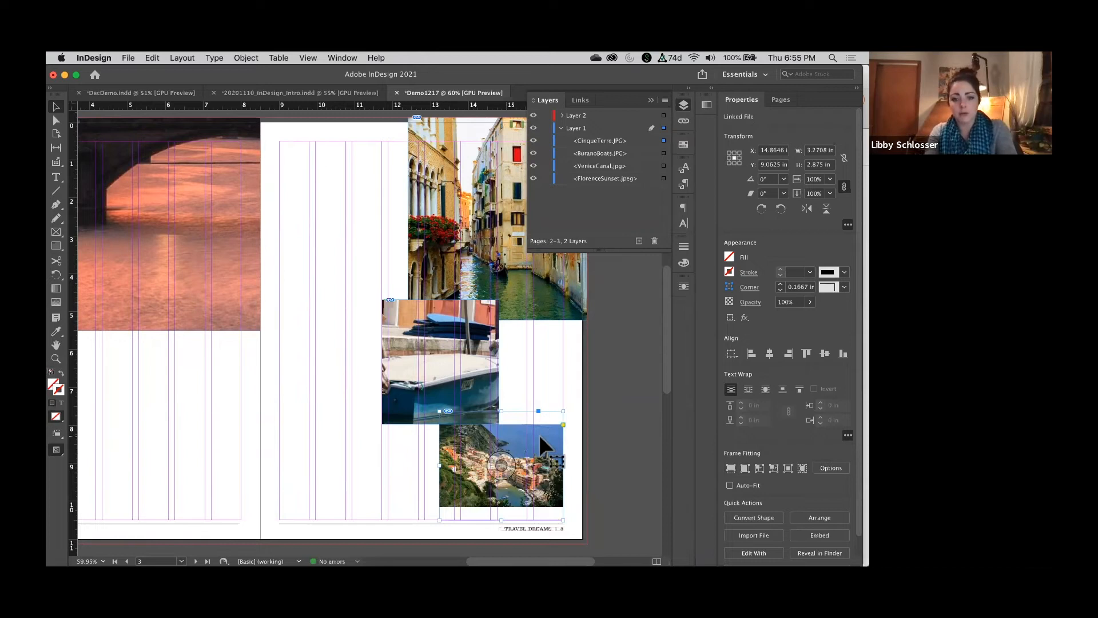
left_click(760, 468)
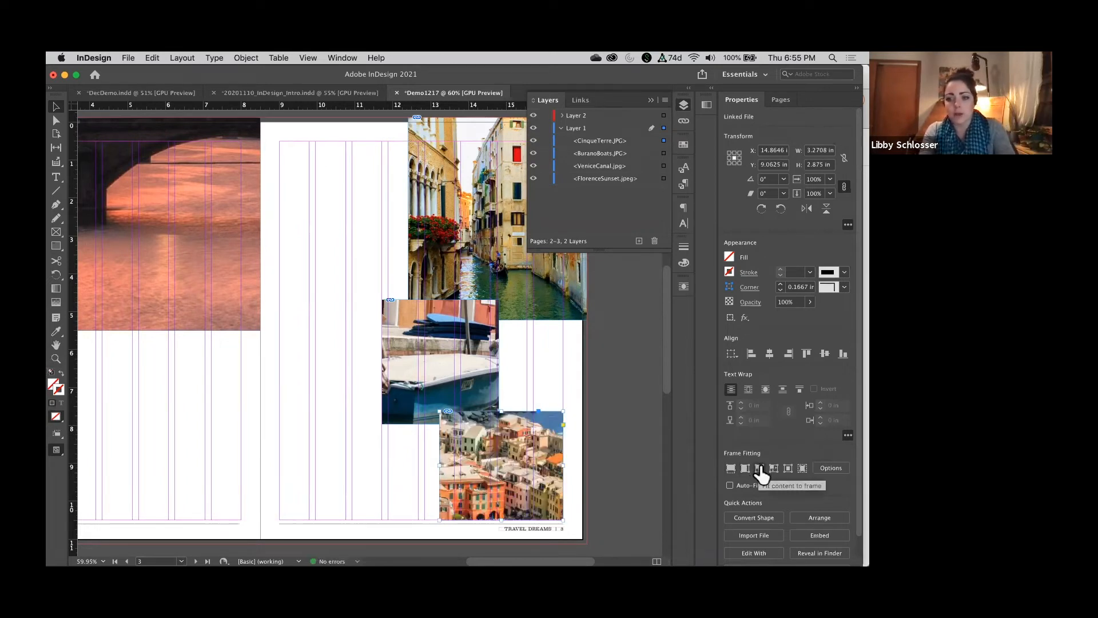
Try fitting the CinqueTerre content to its frame and the frame to its content, undoing each fit
left_click(760, 468)
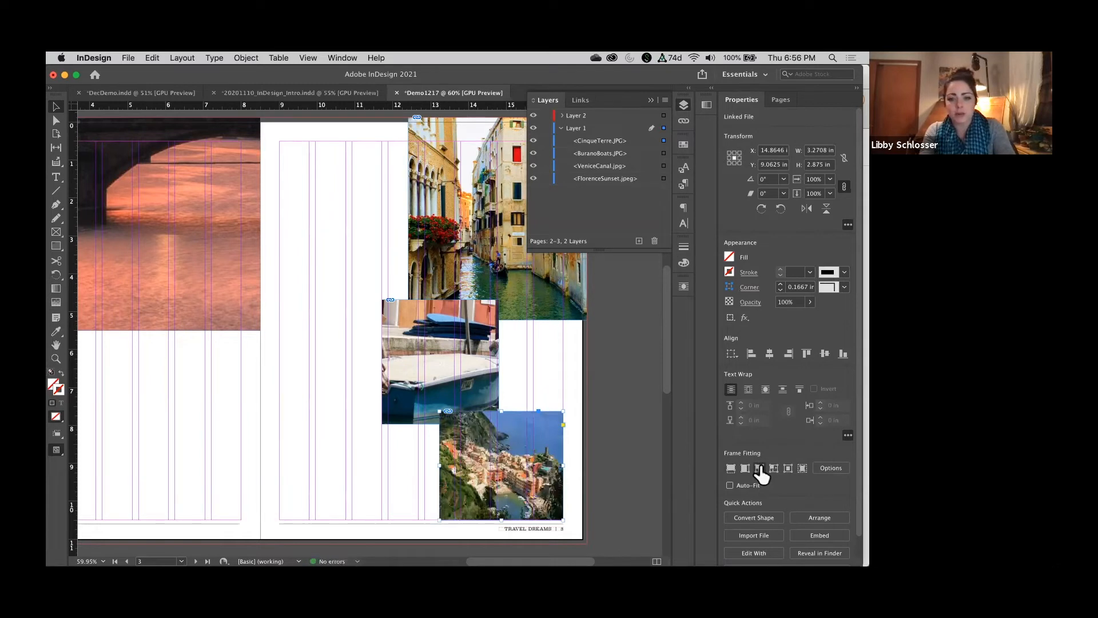
left_click(760, 468)
left_click(774, 468)
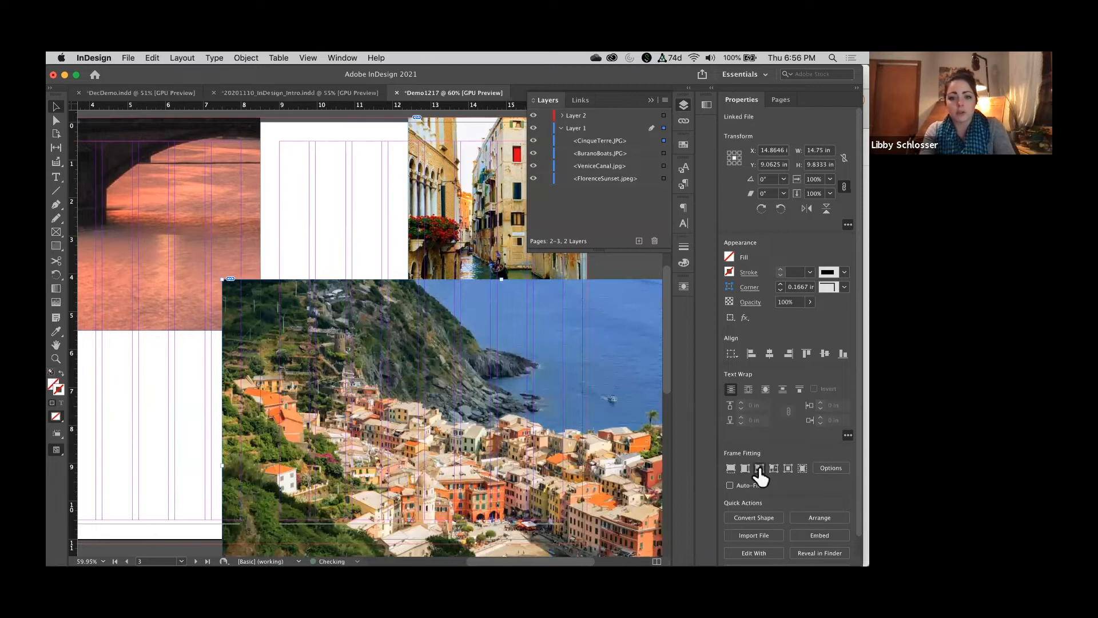
key("cmd+z")
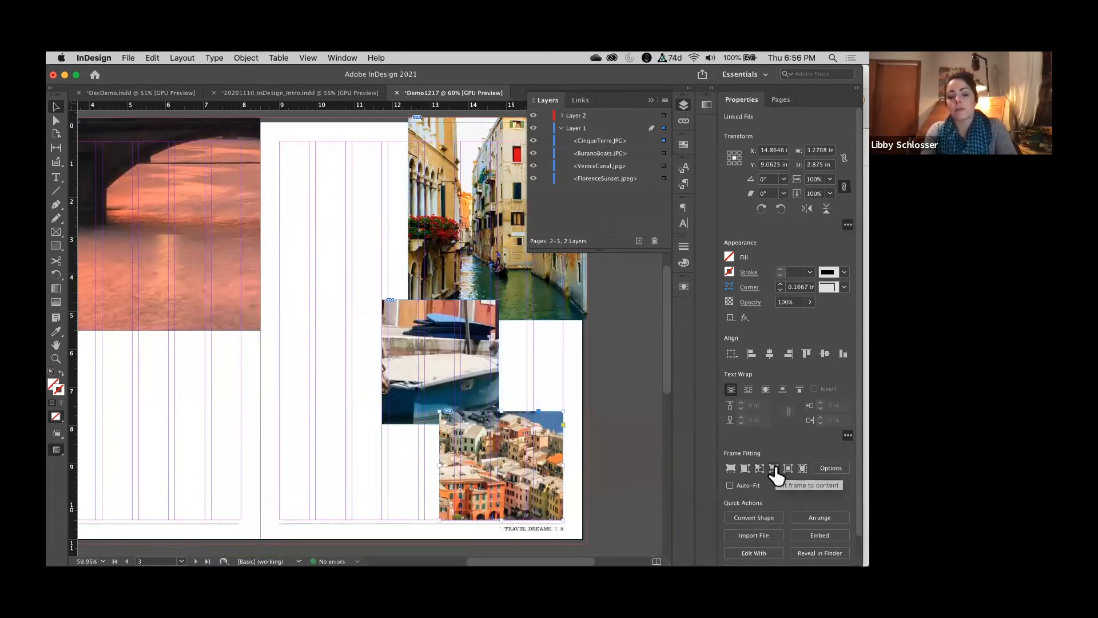
left_click(775, 468)
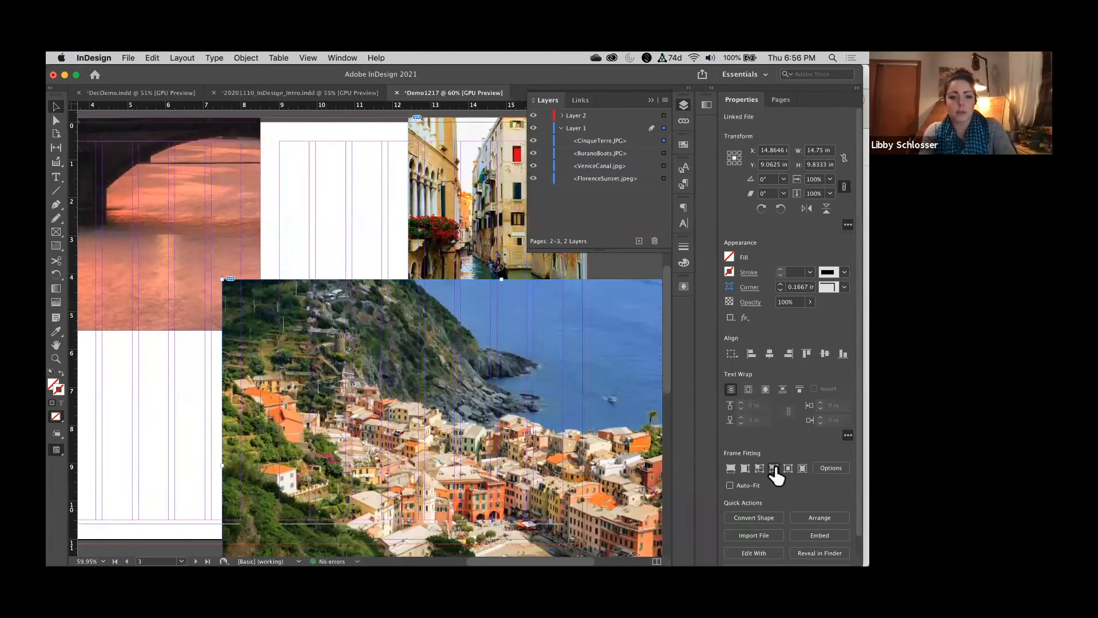
key("cmd+z")
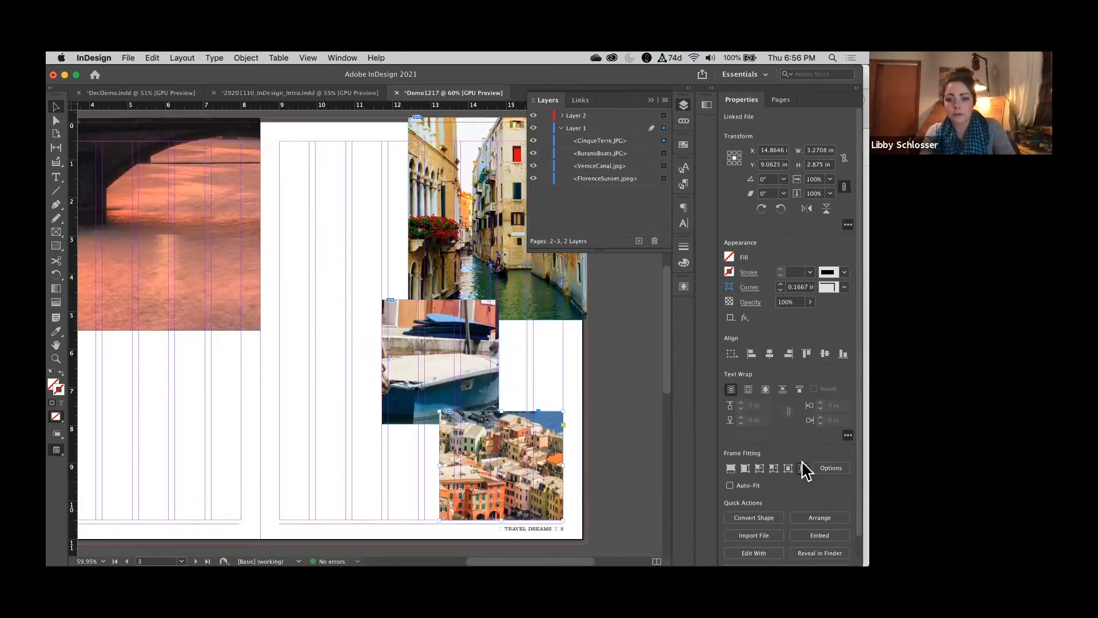
Apply Content-Aware Fit to the CinqueTerre frame and nudge the image slightly within it
left_click(803, 464)
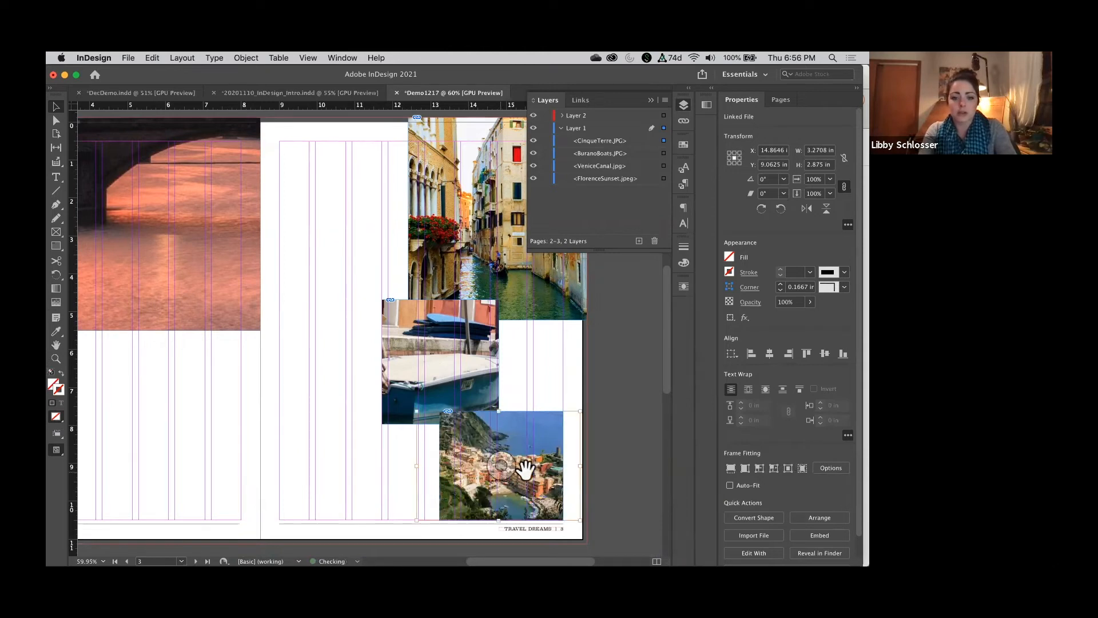
left_click(506, 465)
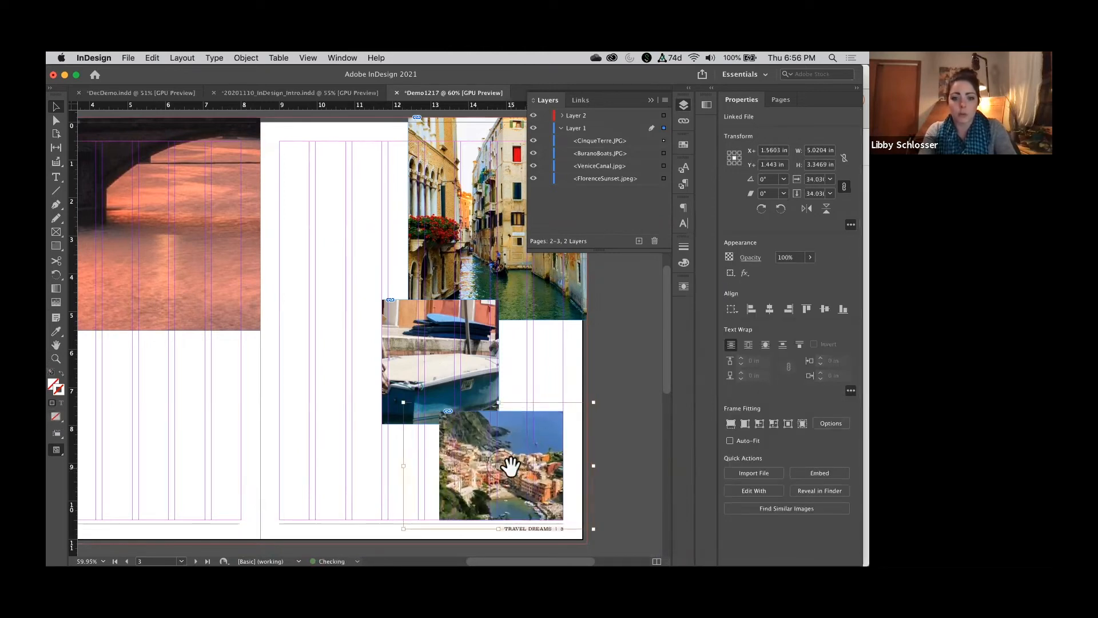
left_click_drag(528, 451, 527, 445)
left_click(603, 438)
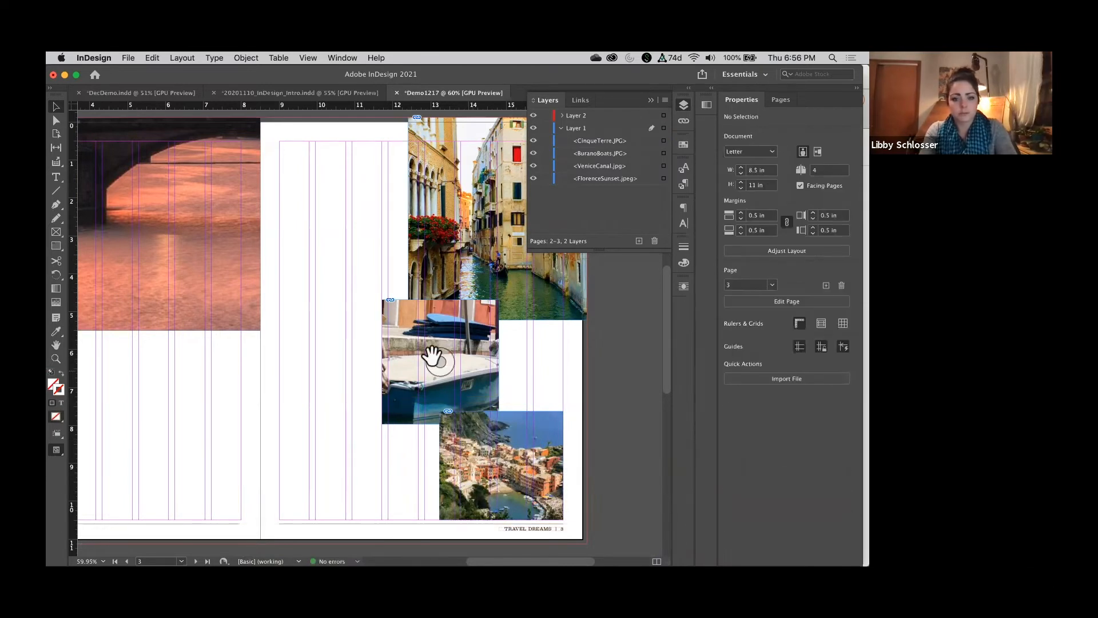
Apply Content-Aware Fit to the BuranoBoats, VeniceCanal and FlorenceSunset frames together
scroll(460, 343, "down", 3)
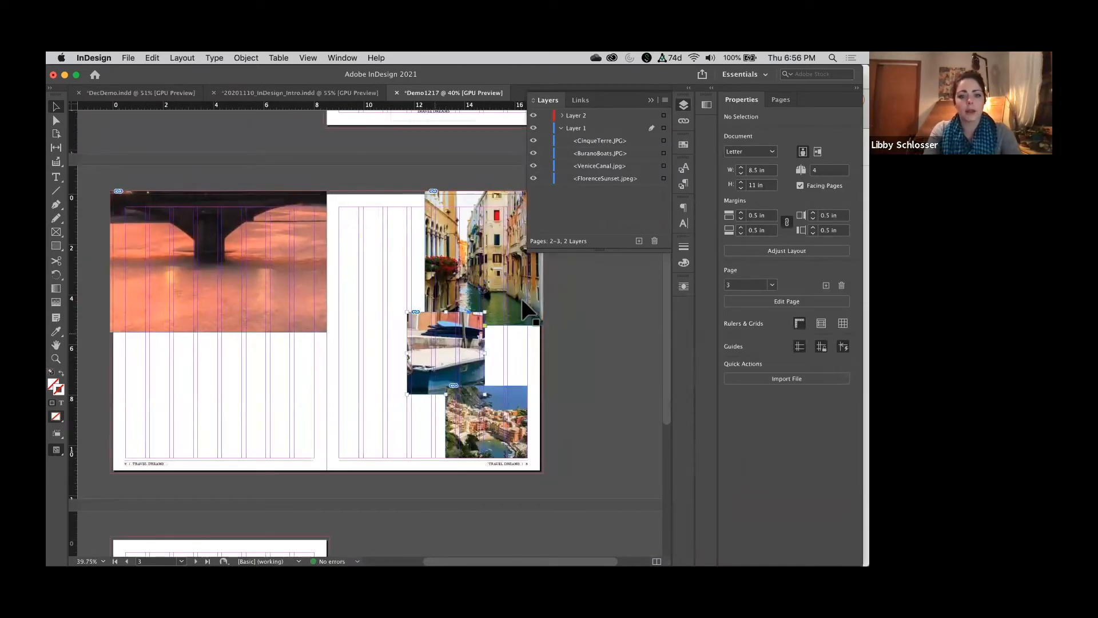
left_click(458, 343)
key("super+a")
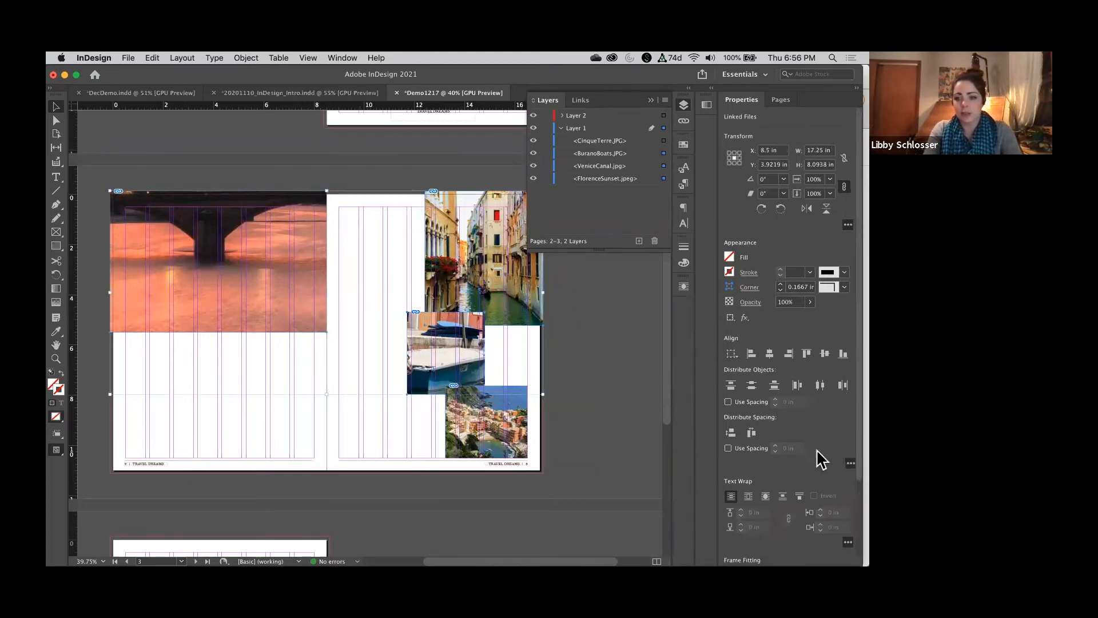
left_click_drag(856, 448, 829, 503)
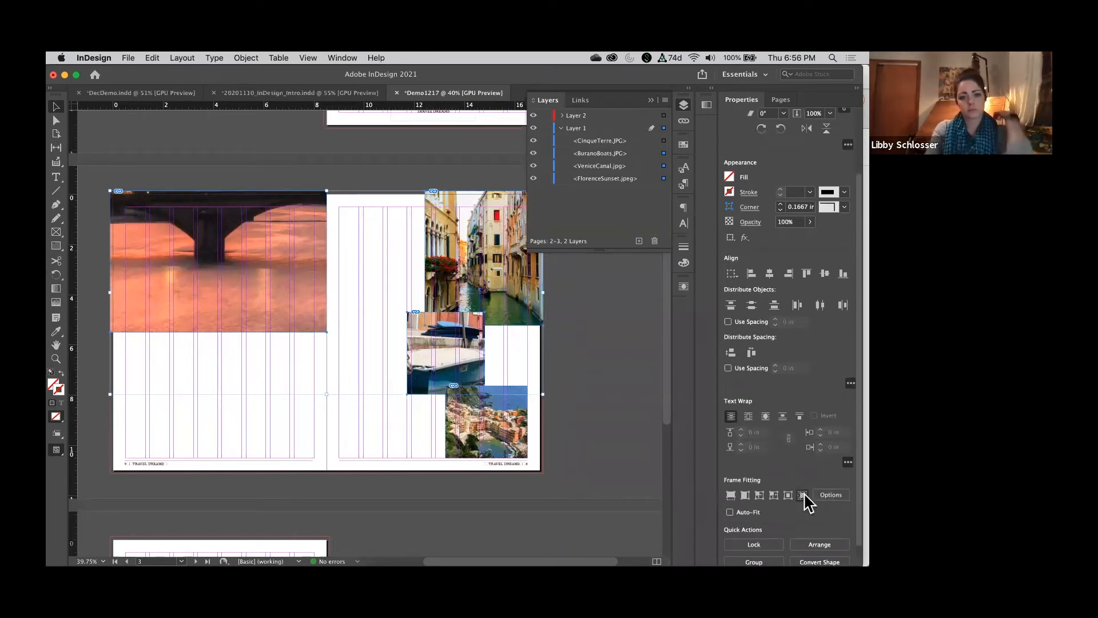
left_click(804, 495)
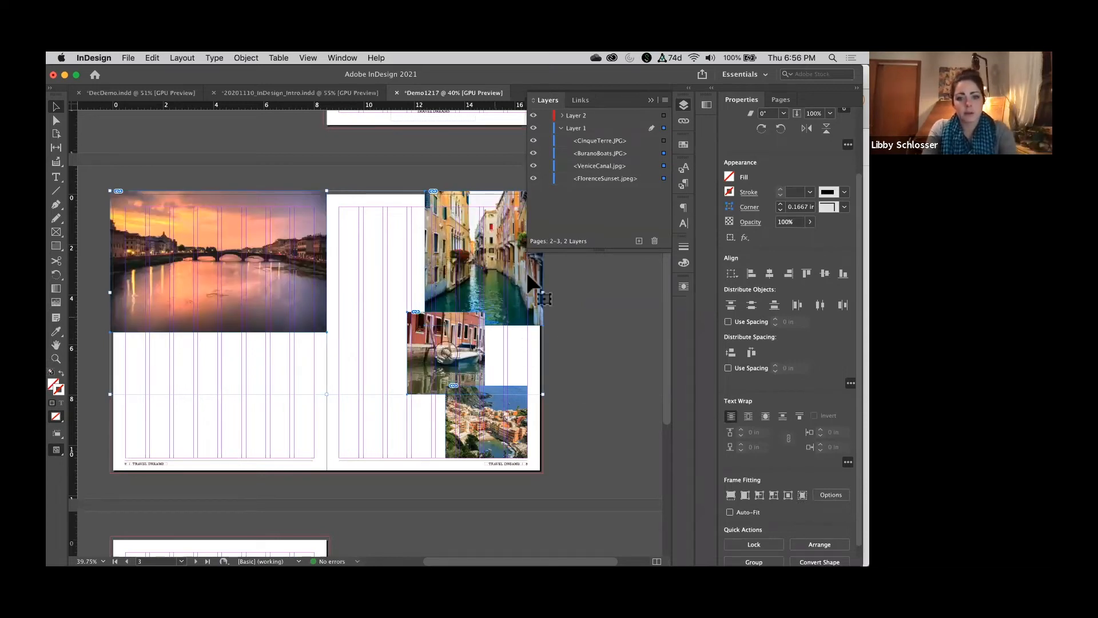
Adjust the VeniceCanal image inside its frame and shift the BuranoBoats image left within its frame so the row of boats shows
left_click(478, 252)
key("shift+Down")
key("shift+Down")
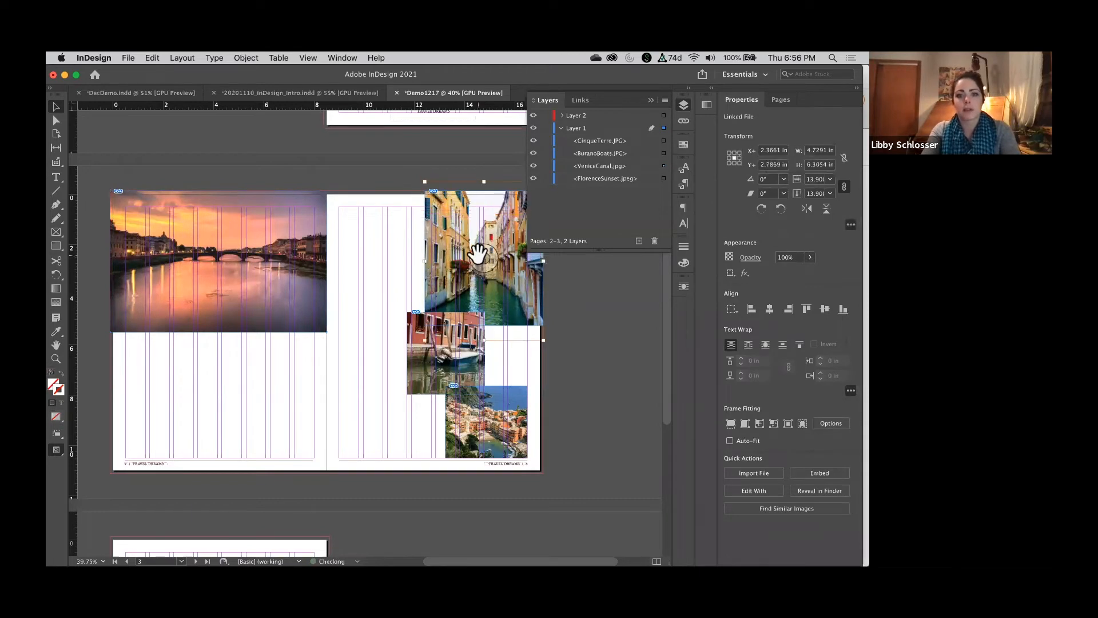
left_click_drag(462, 353, 448, 352)
key("shift+Left")
key("shift+Left")
key("shift+Left")
key("shift+Left")
key("shift+Left")
key("shift+Left")
key("shift+Left")
key("shift+Left")
key("shift+Left")
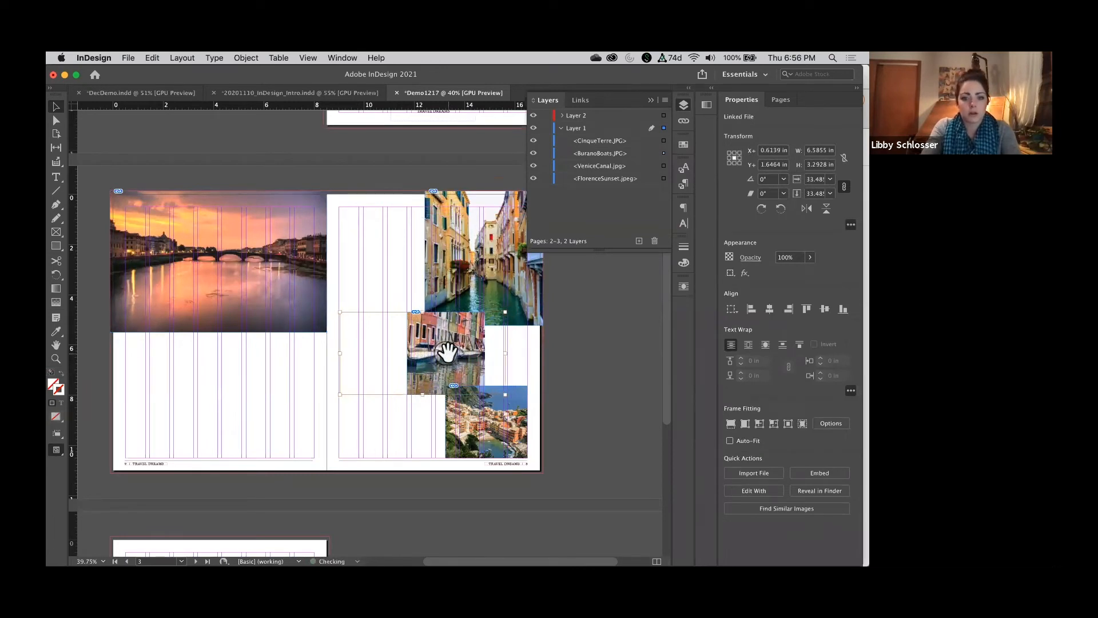
Scale the FlorenceSunset image down to about 9.50 by 6.35 in and shift it slightly down within its frame
left_click(211, 262)
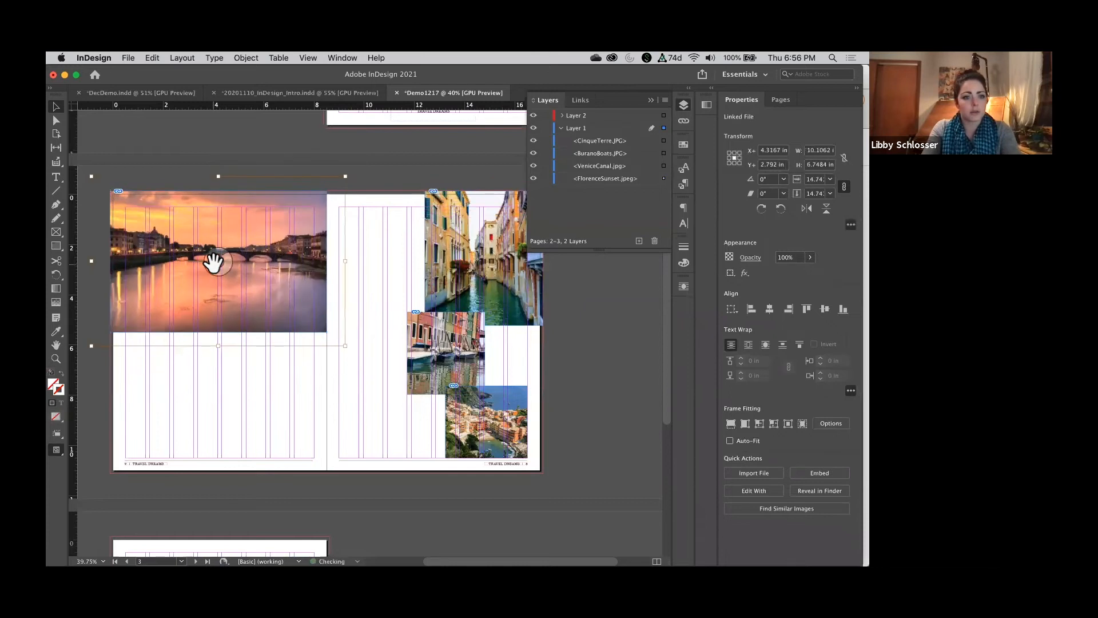
left_click_drag(260, 246, 259, 251)
key("super+comma")
key("super+comma")
key("super+comma")
key("super+comma")
key("super+comma")
key("super+comma")
key("super+comma")
key("super+comma")
key("super+comma")
key("super+comma")
key("super+comma")
key("super+comma")
key("super+comma")
key("super+comma")
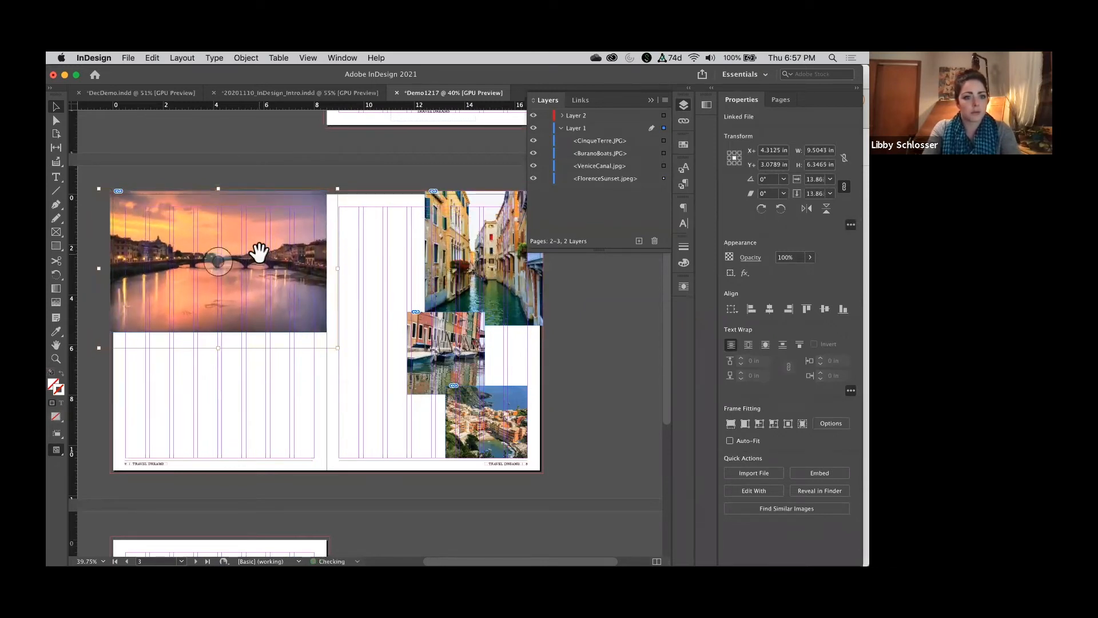
left_click(312, 177)
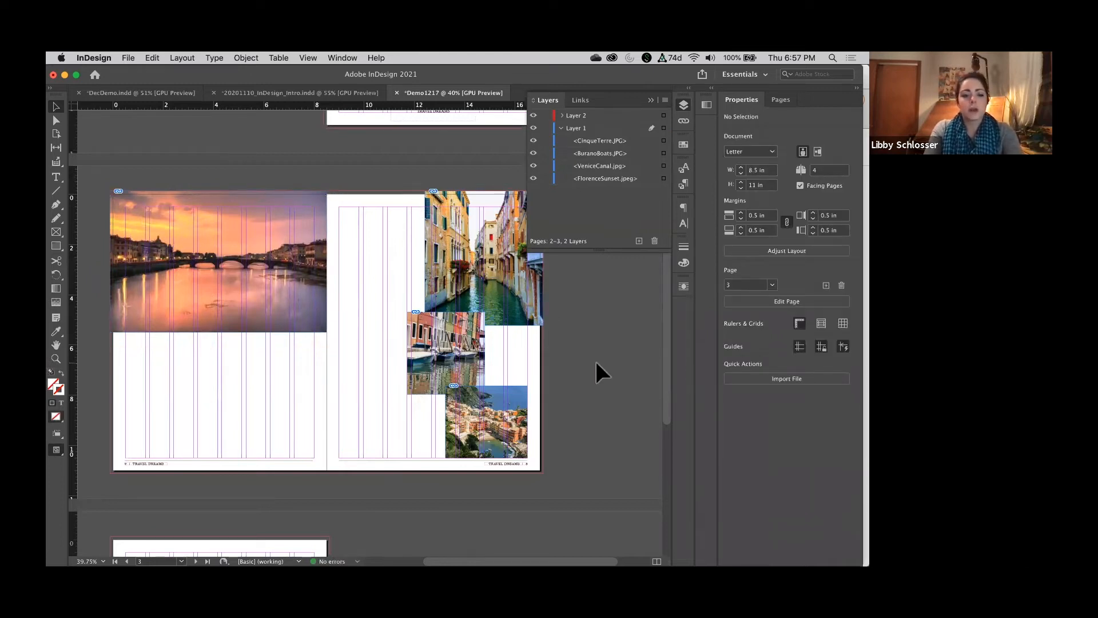
Draw a 7.5 by 5 in rectangle on page 2 from the bottom of the sunset photo to the bottom margin, spanning margin to margin
scroll(596, 363, "left", 2)
scroll(597, 363, "down", 1)
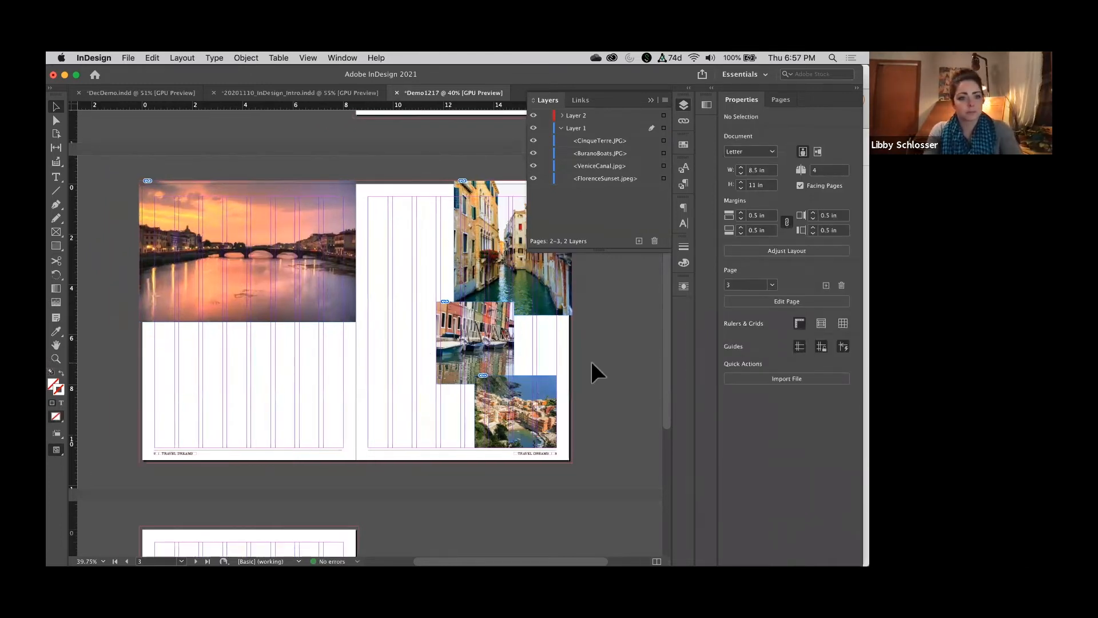
scroll(184, 363, "up", 4, "alt")
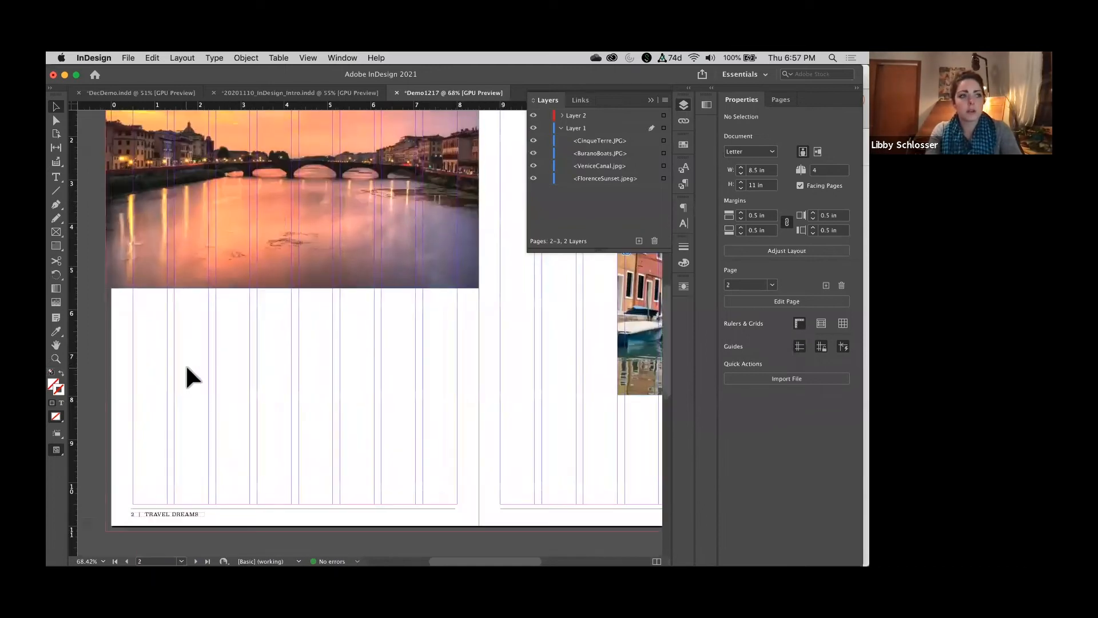
scroll(185, 364, "down", 1, "alt")
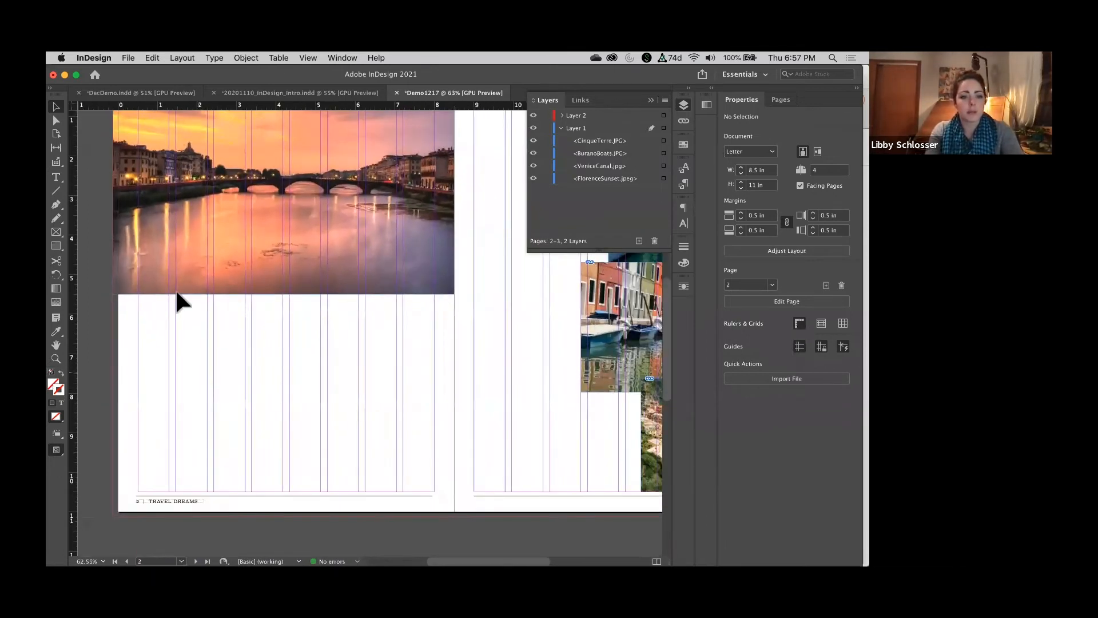
left_click(57, 246)
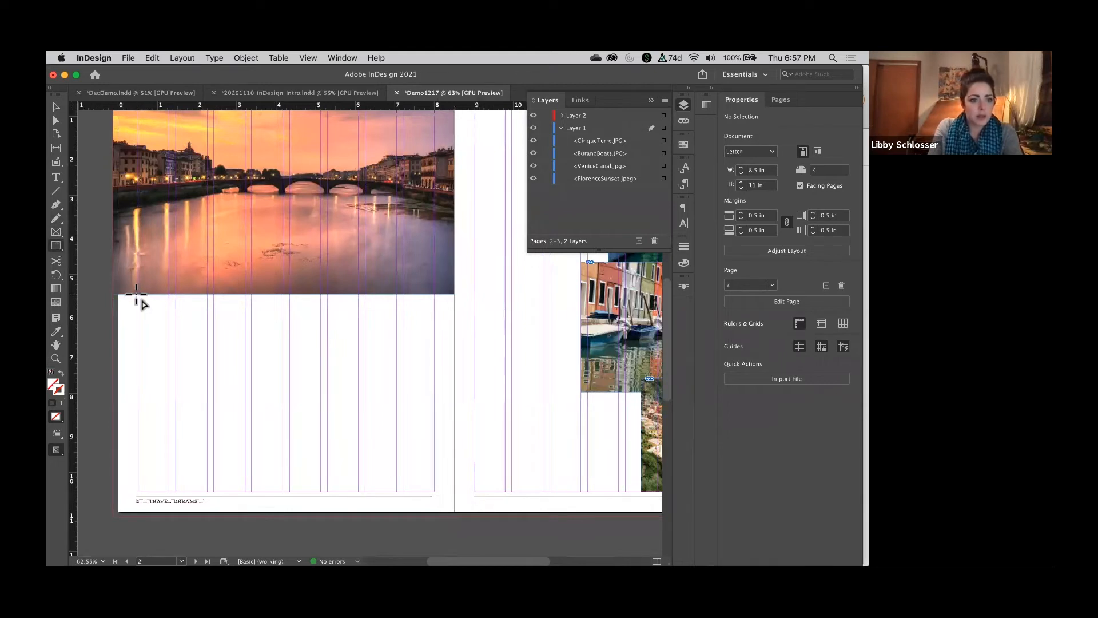
left_click_drag(138, 295, 435, 491)
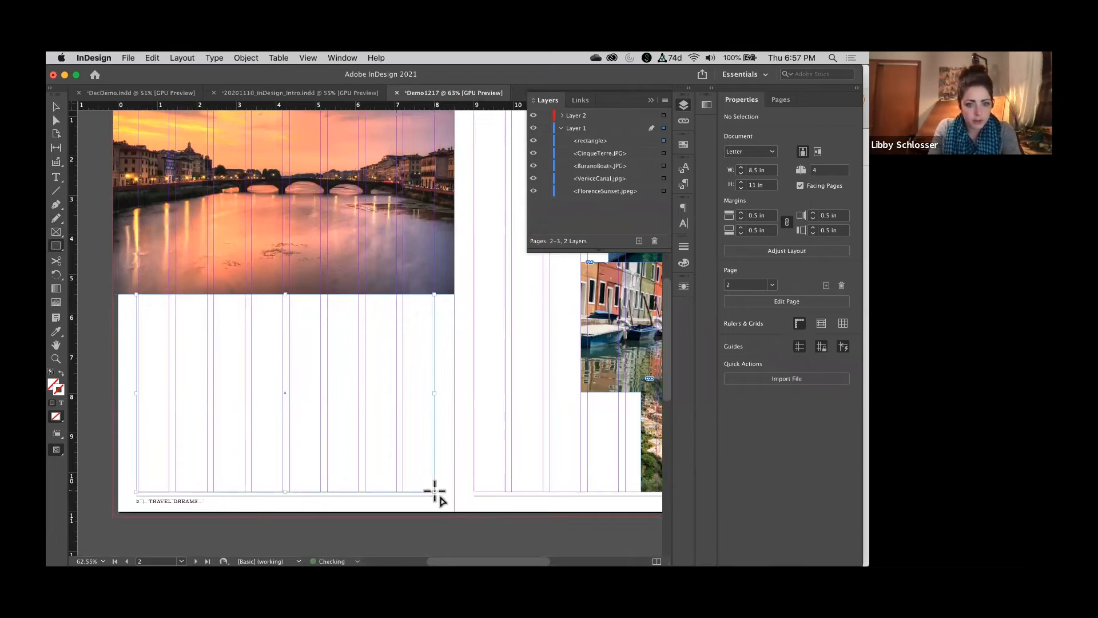
key("v")
left_click_drag(136, 393, 138, 393)
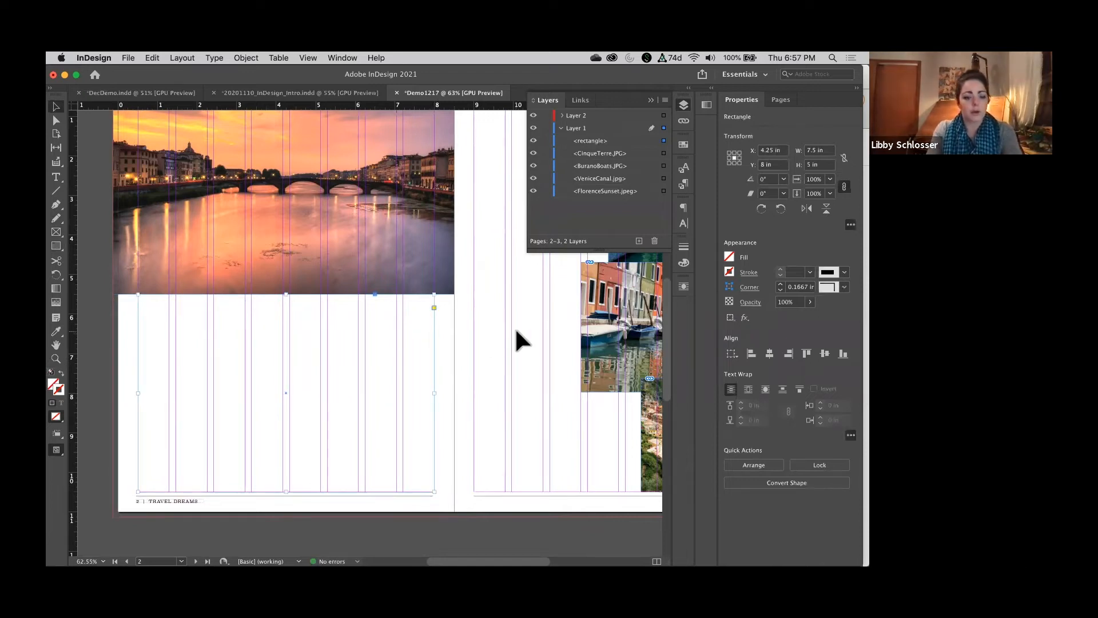
Switch to the Italy document in Chrome and copy from the title "Dreaming of Italy" through the paragraph ending with Sicily and Sardinia
mouse_move(550, 541)
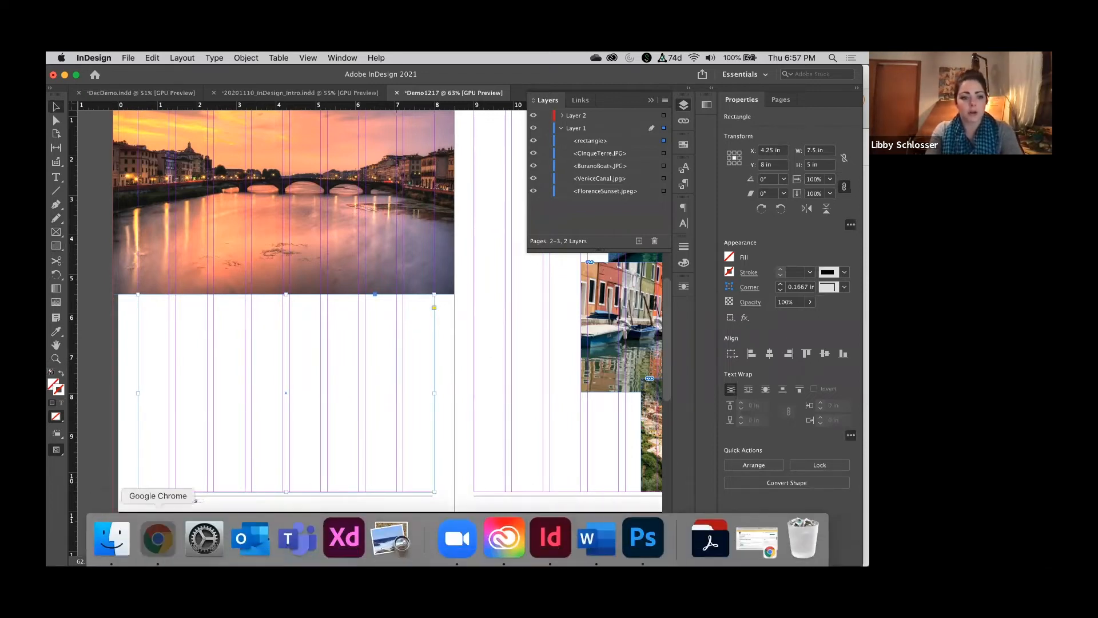
left_click(158, 538)
scroll(373, 315, "up", 10)
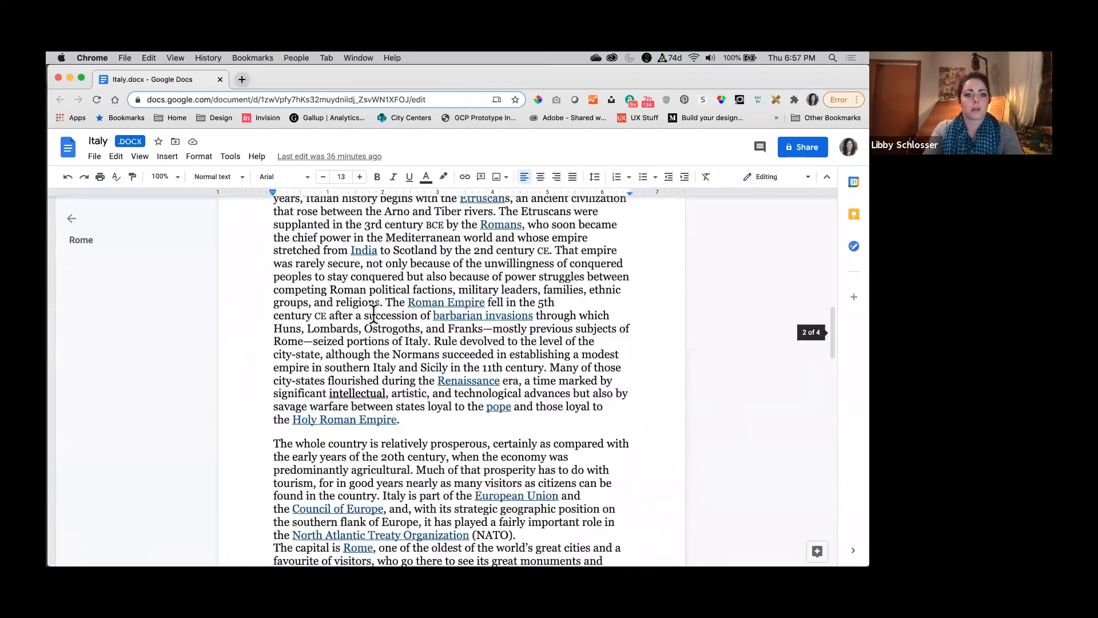
scroll(372, 315, "up", 10)
left_click_drag(274, 266, 411, 549)
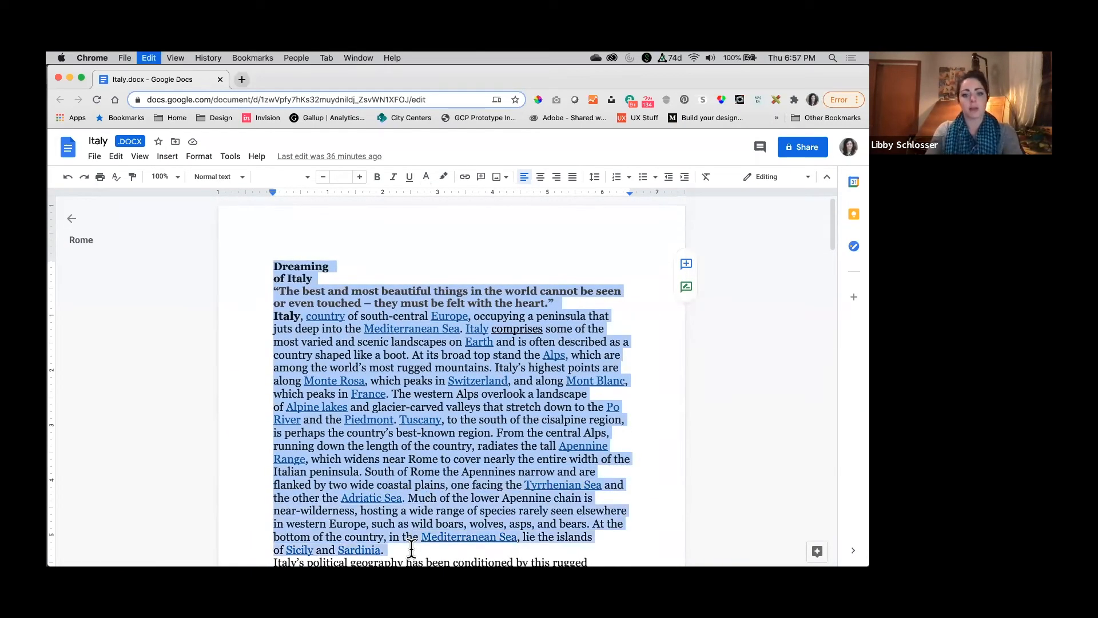
mouse_move(549, 563)
Back in InDesign, align the page 2 rectangle with the left margin, make it a text frame and paste the copied Italy text
left_click(550, 538)
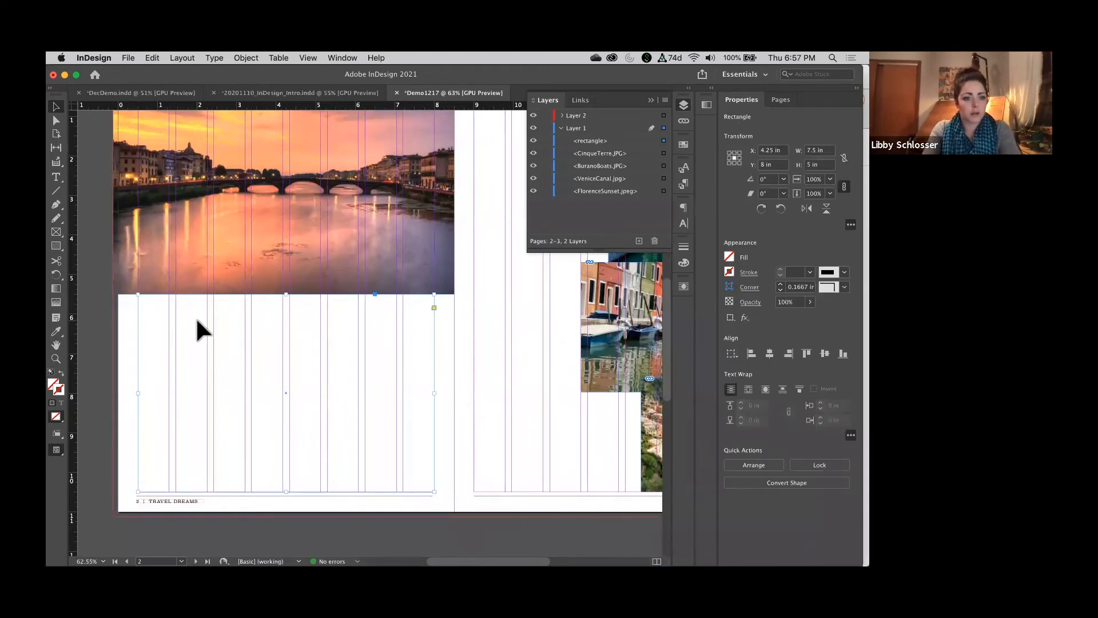
left_click(193, 317)
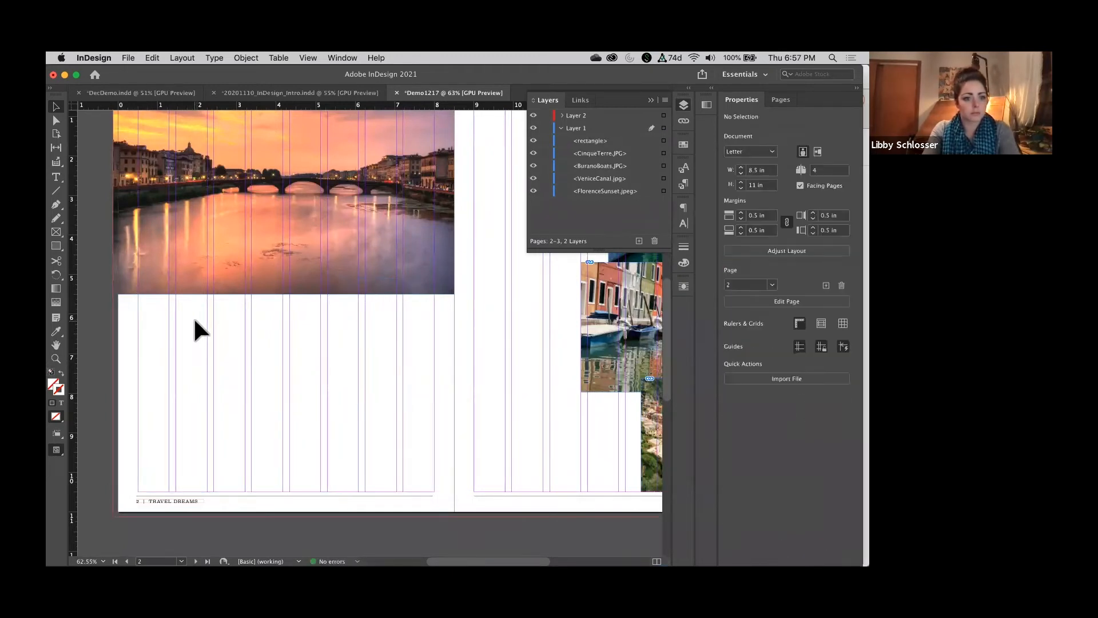
left_click(194, 317)
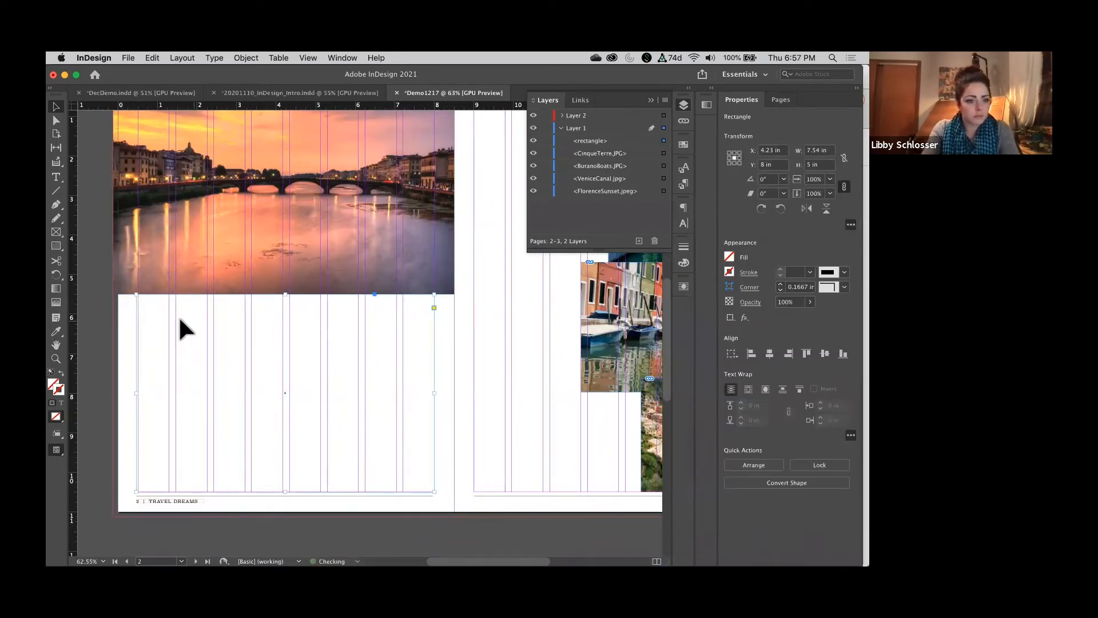
left_click_drag(136, 395, 137, 396)
key("t")
left_click(166, 381)
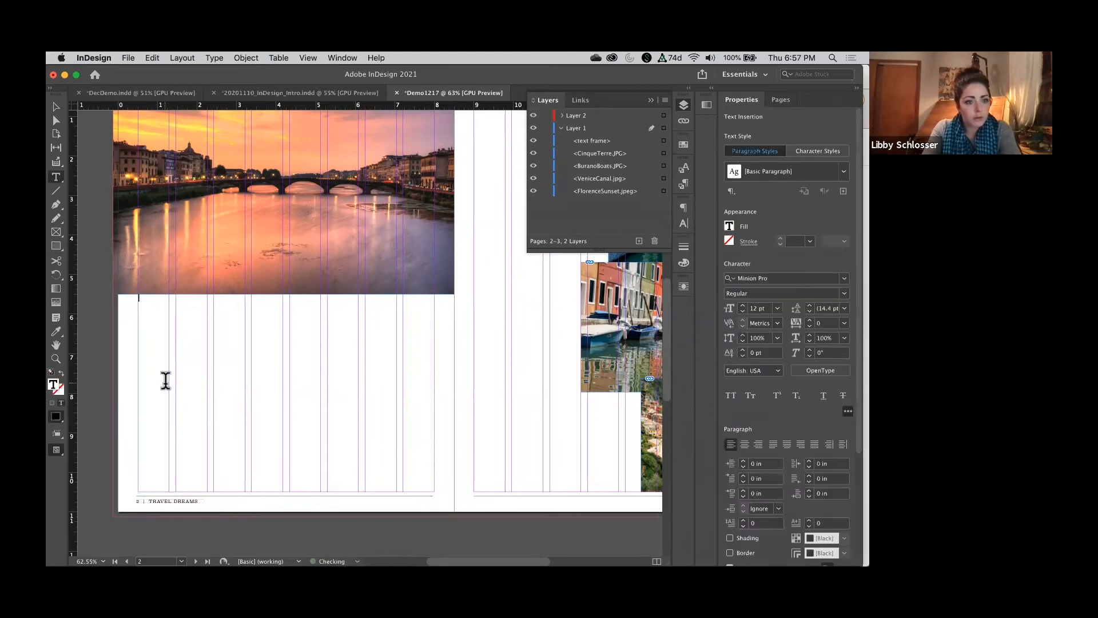
key("super+v")
scroll(165, 380, "up", 5)
scroll(165, 380, "down", 5)
left_click(54, 105)
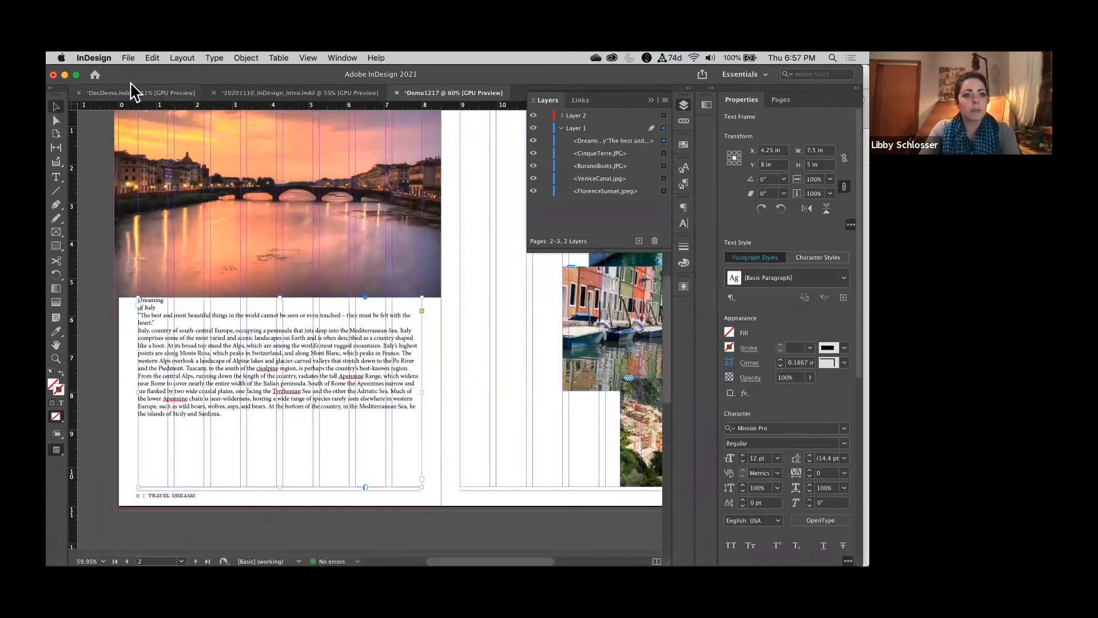
Check the DecDemo spread's text layout, and split the Italy text frame in Demo1217 into 3 columns
left_click(146, 95)
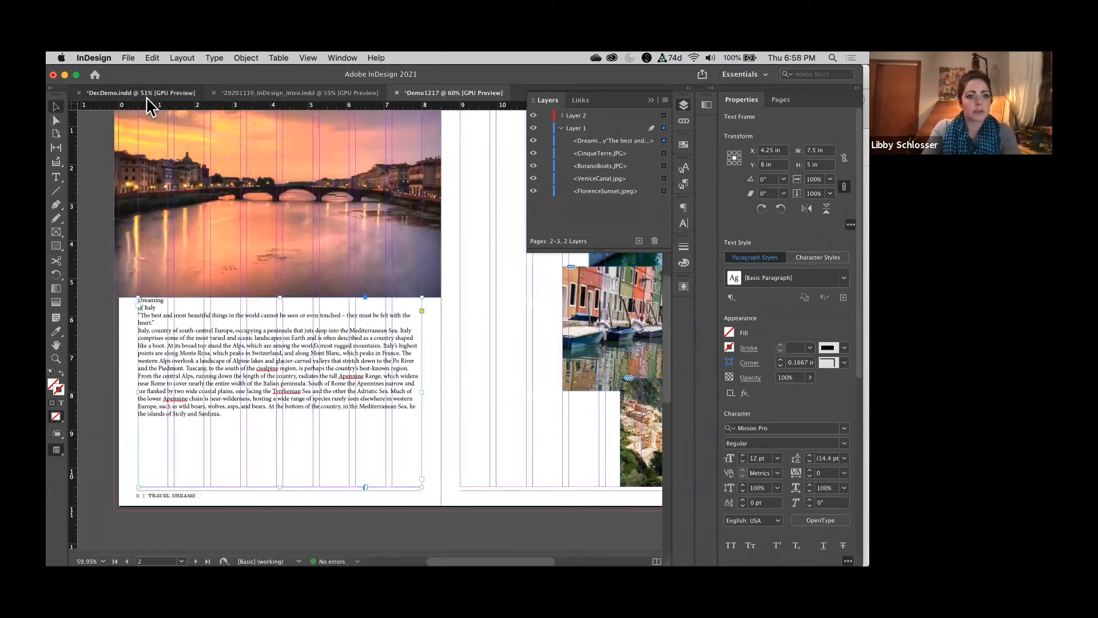
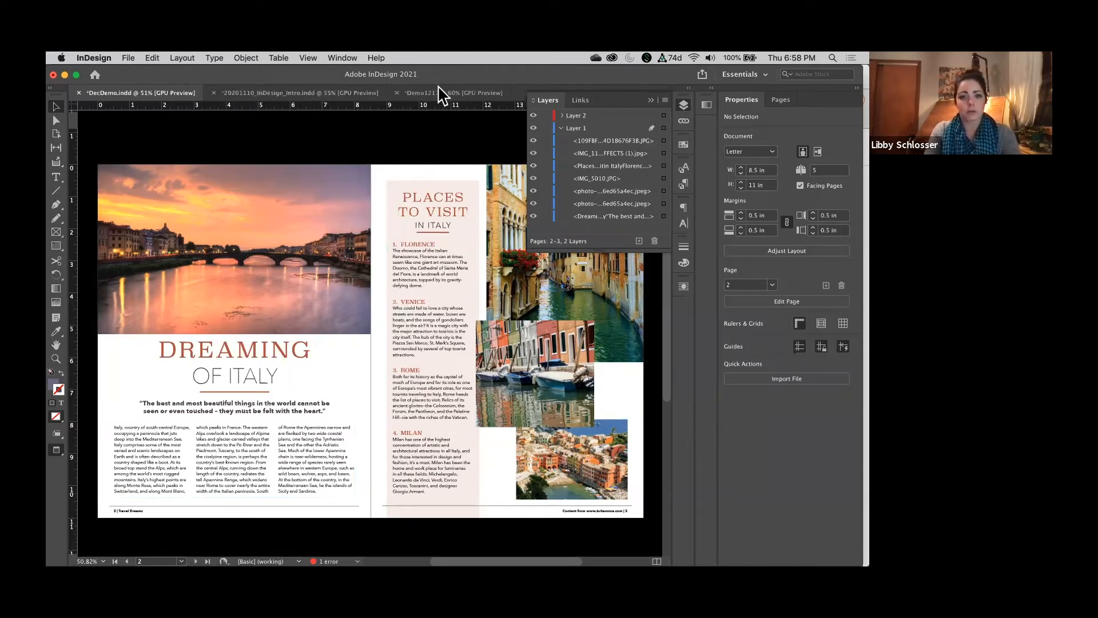
left_click_drag(160, 75, 126, 70)
key("super+grave")
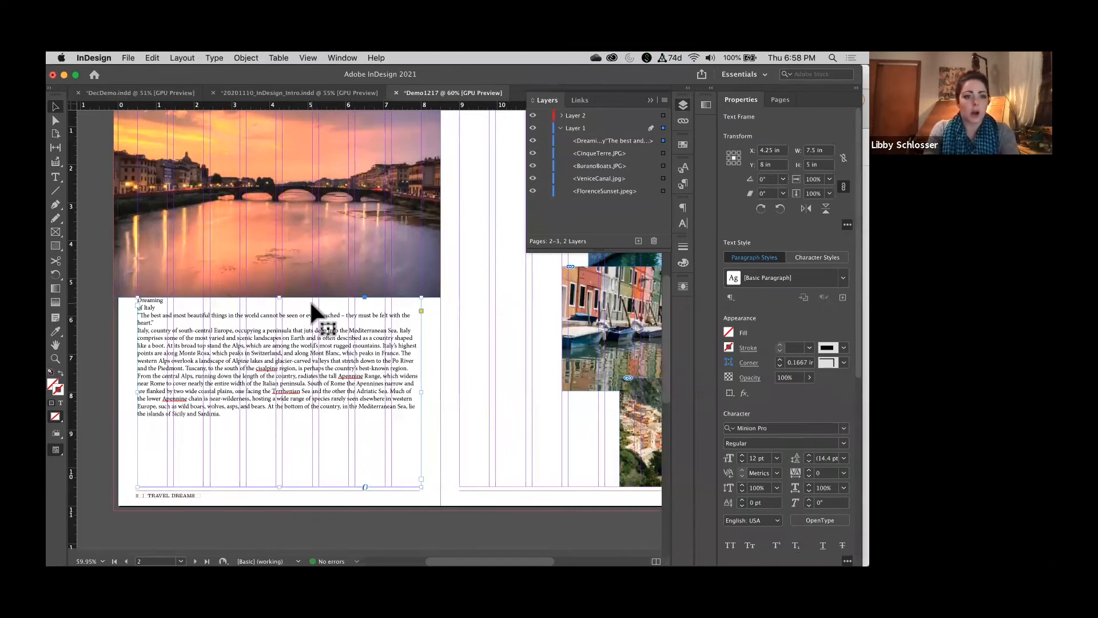
left_click(247, 59)
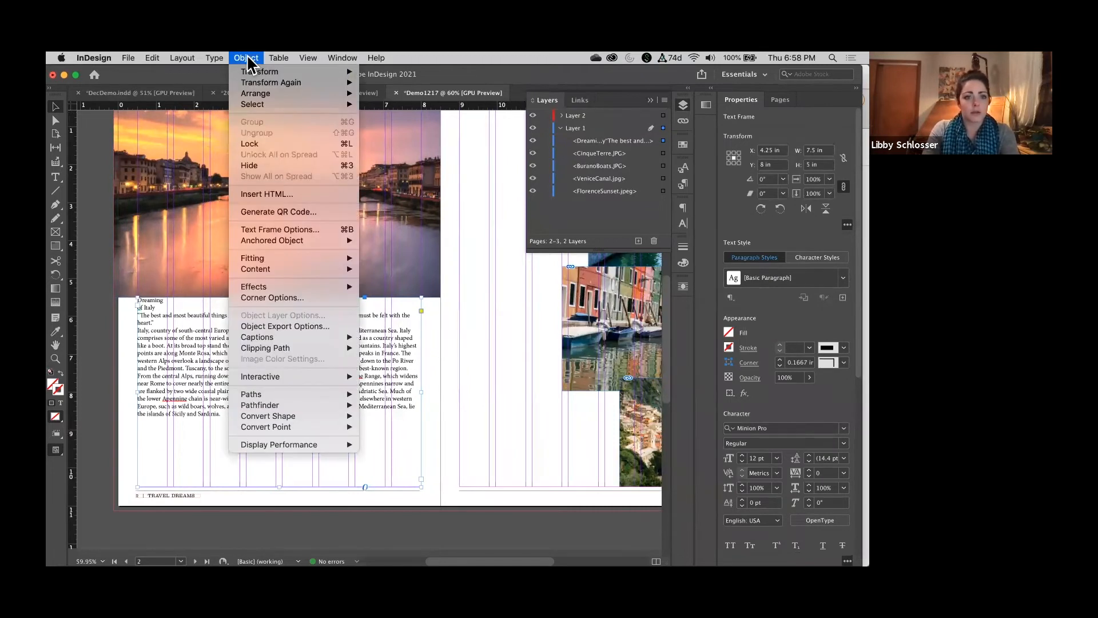
left_click(283, 229)
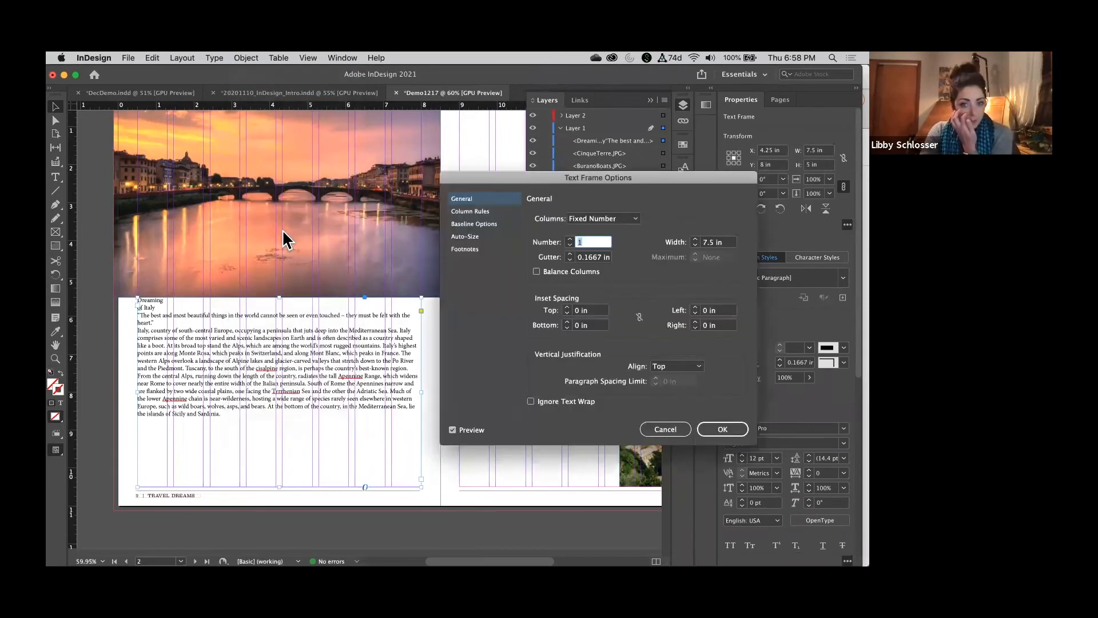
left_click(570, 238)
left_click(570, 239)
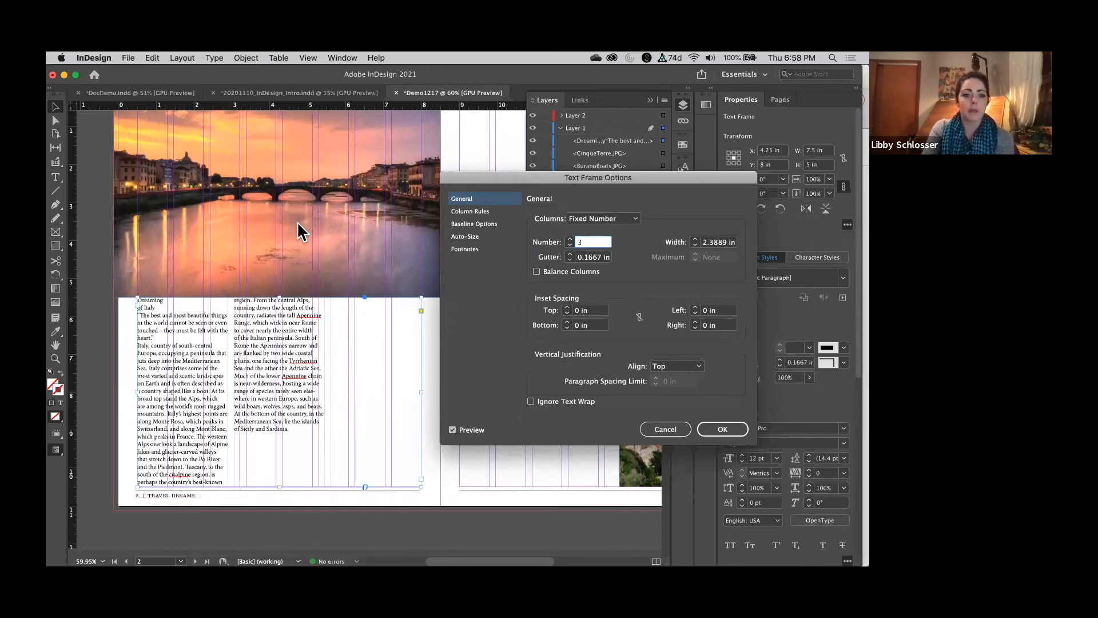
Give the Italy text frame a top inset of 0.25 in and apply the text frame options
left_click(567, 307)
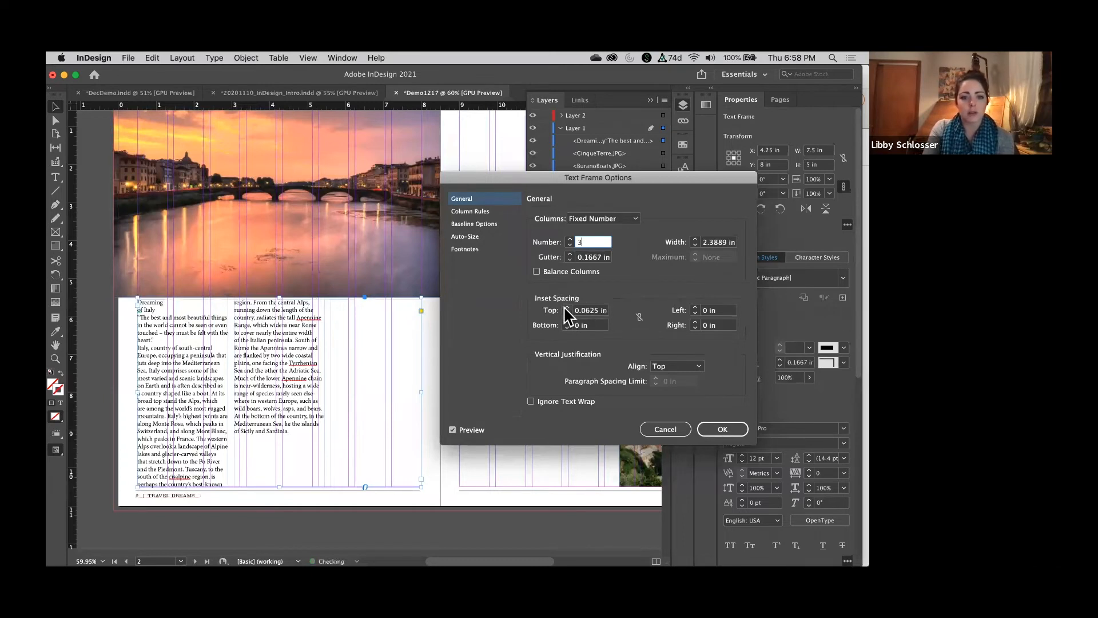
left_click(566, 307)
left_click(567, 307)
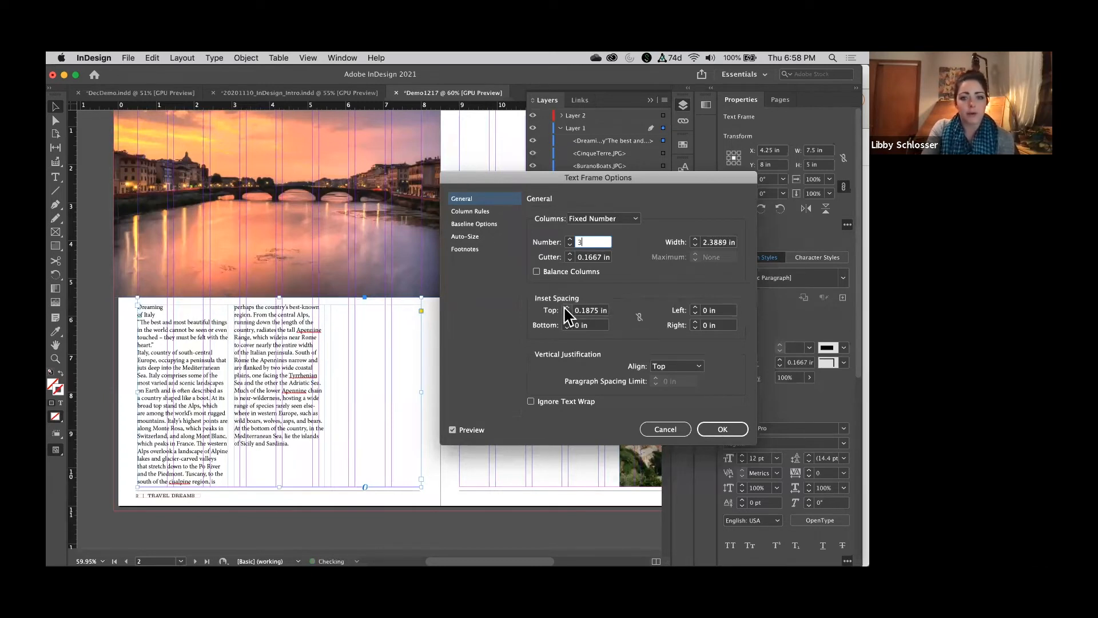
left_click(566, 307)
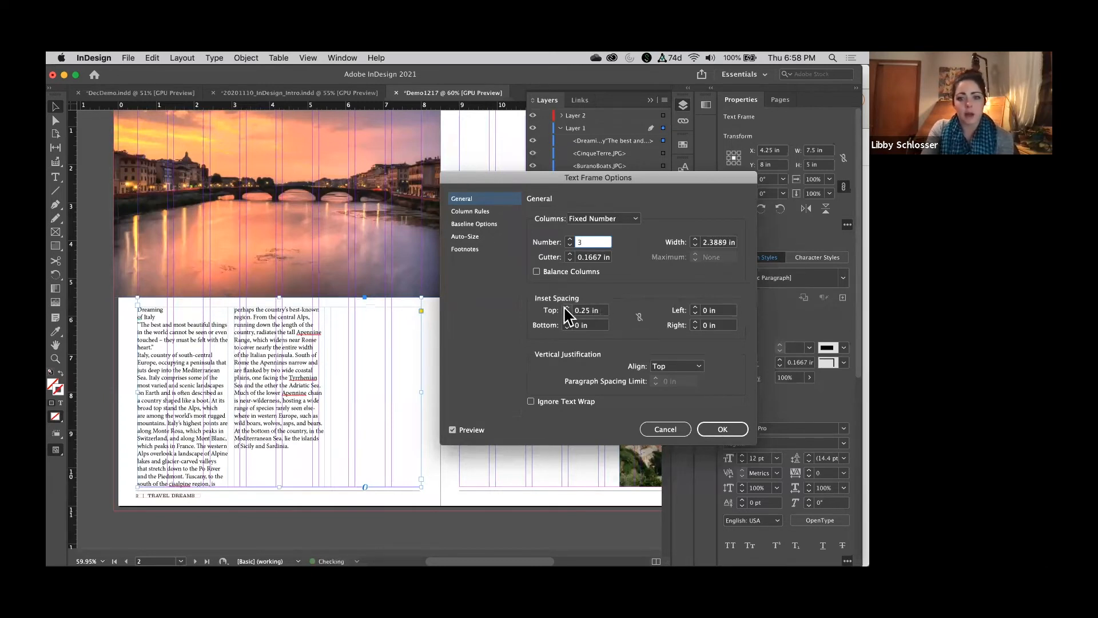
left_click(730, 434)
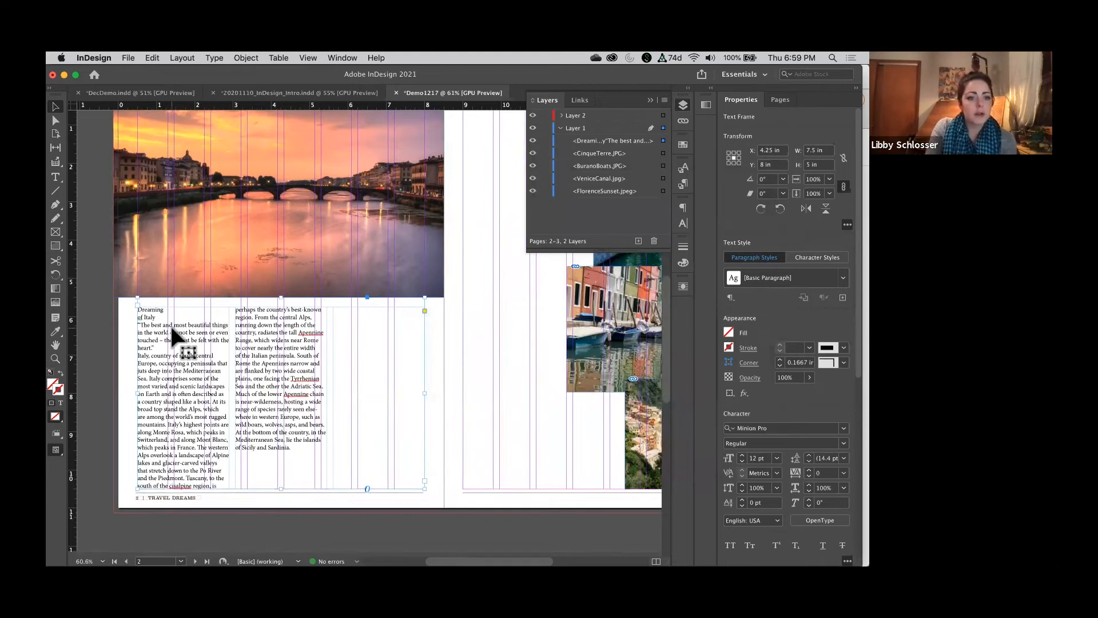
Compare with the DecDemo spread, and make the title and quote lines in Demo1217 span all columns of the text frame
scroll(170, 324, "up", 3)
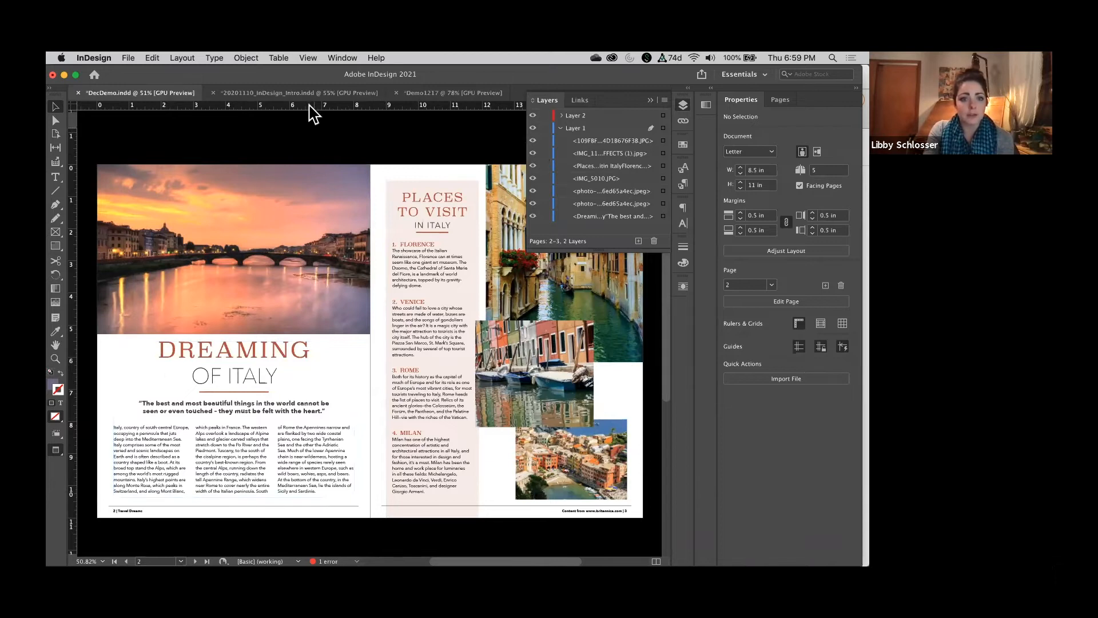
left_click_drag(184, 75, 184, 107)
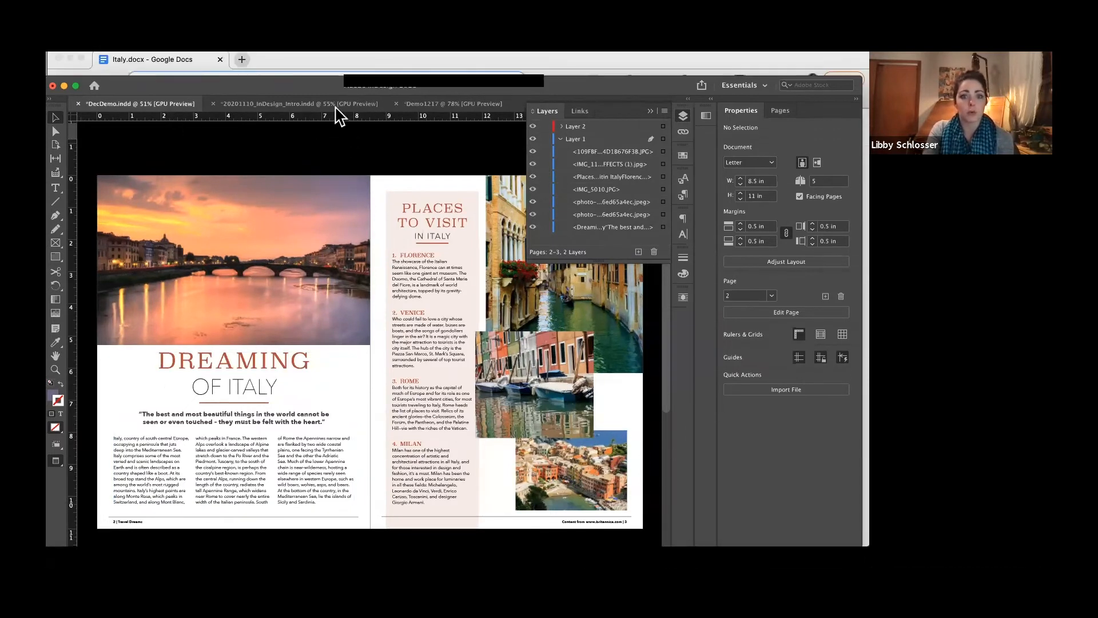
left_click(452, 124)
left_click_drag(676, 108, 676, 74)
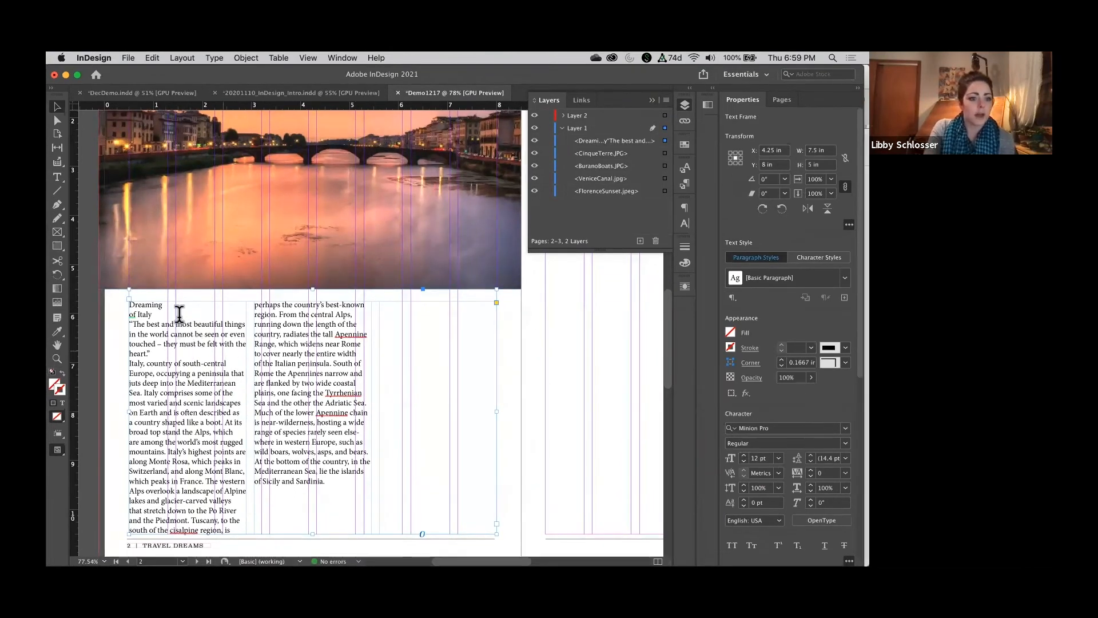
double_click(178, 314)
left_click_drag(130, 306, 208, 349)
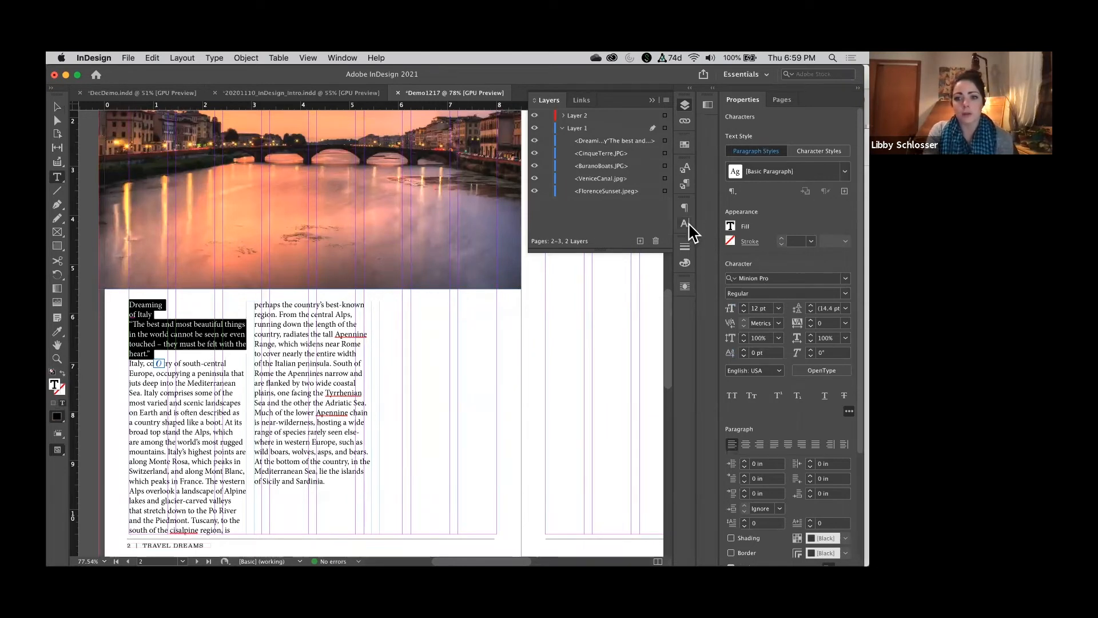
left_click(685, 208)
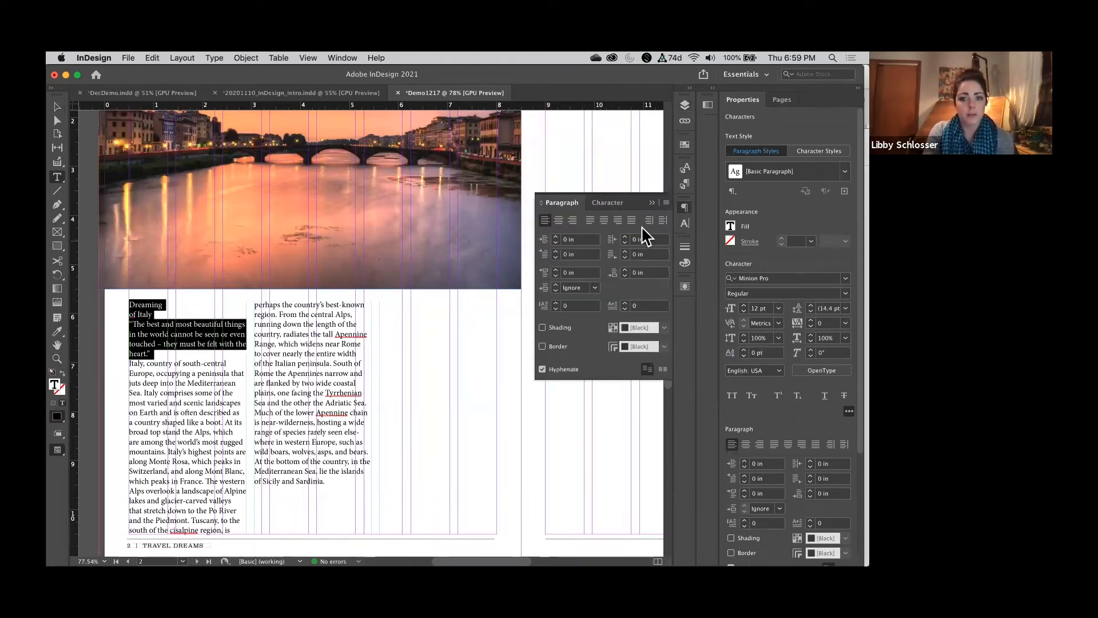
left_click(665, 203)
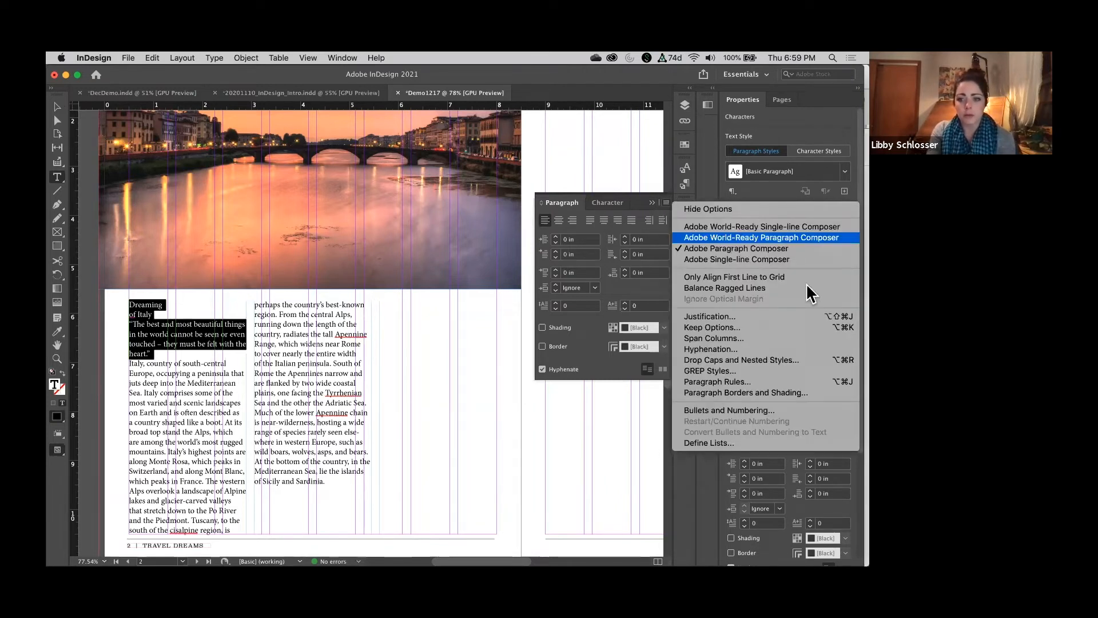
left_click(772, 341)
left_click(490, 375)
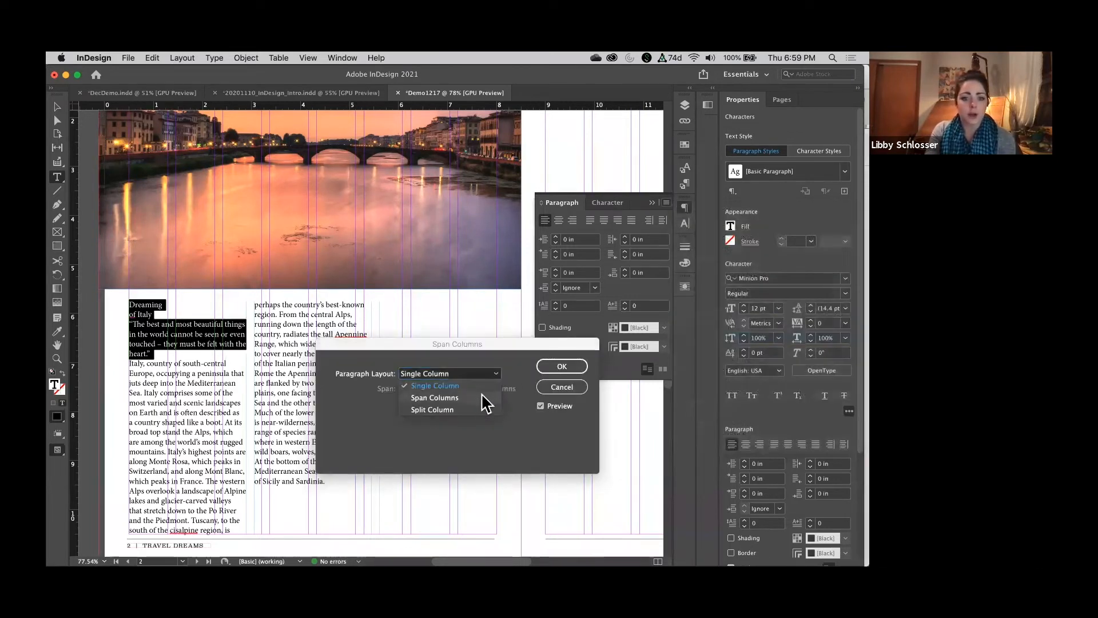
left_click(483, 399)
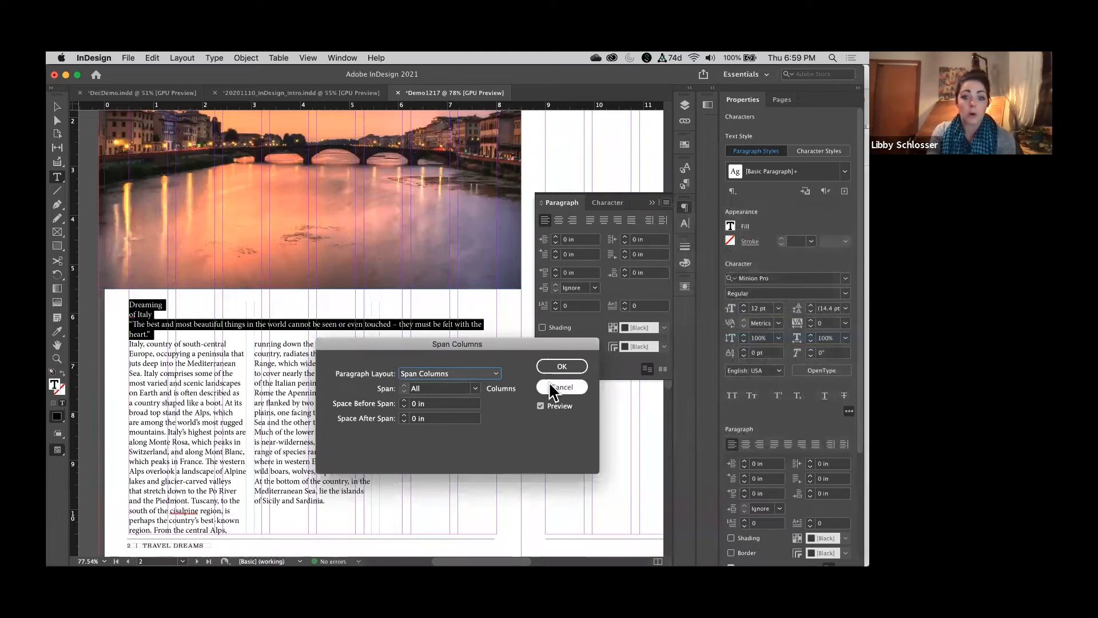
left_click(469, 389)
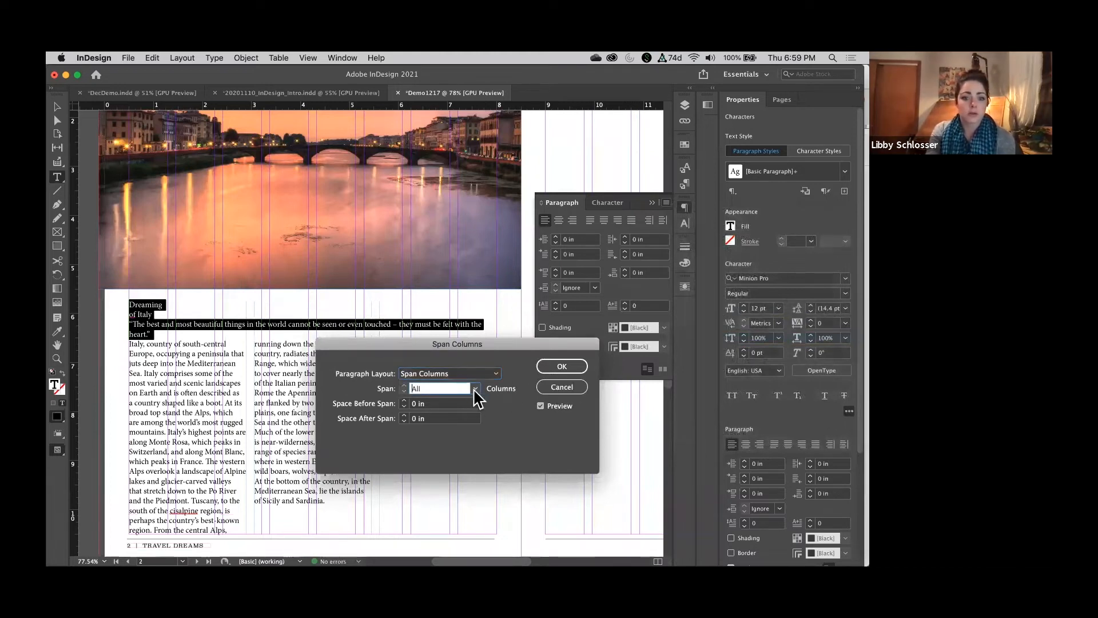
left_click(474, 389)
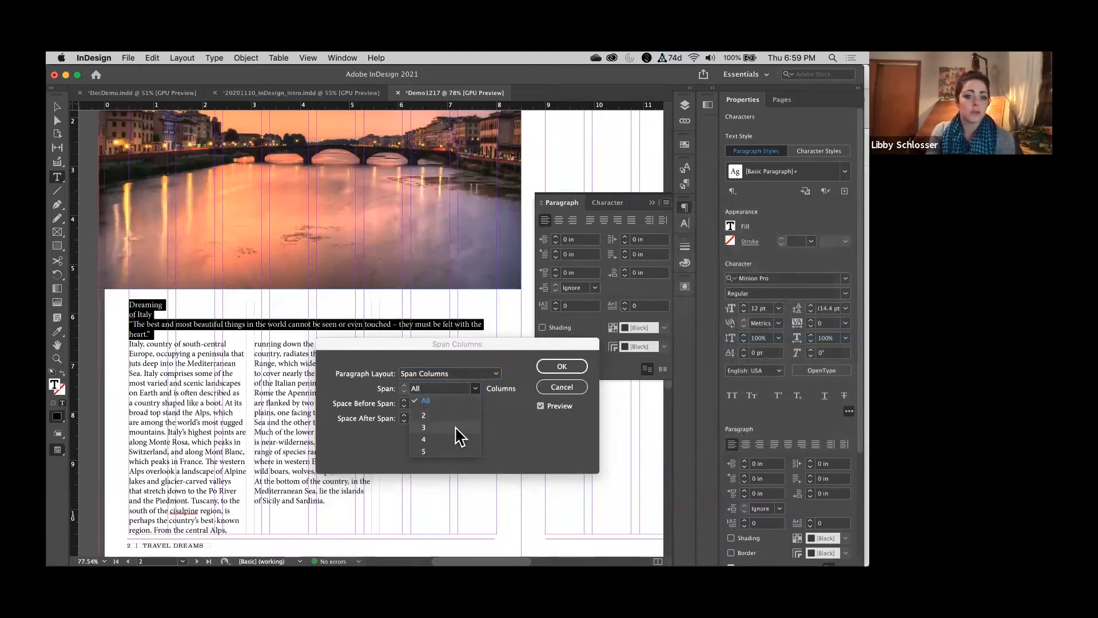
left_click(576, 371)
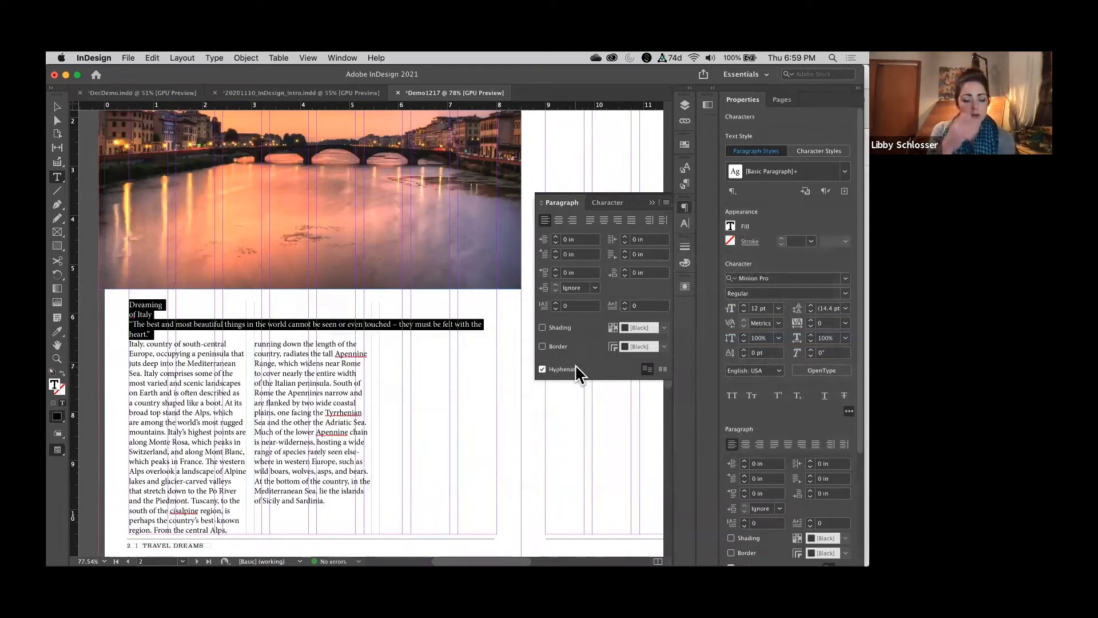
Select the two title lines "Dreaming of Italy" and display the paragraph styles
left_click(193, 332)
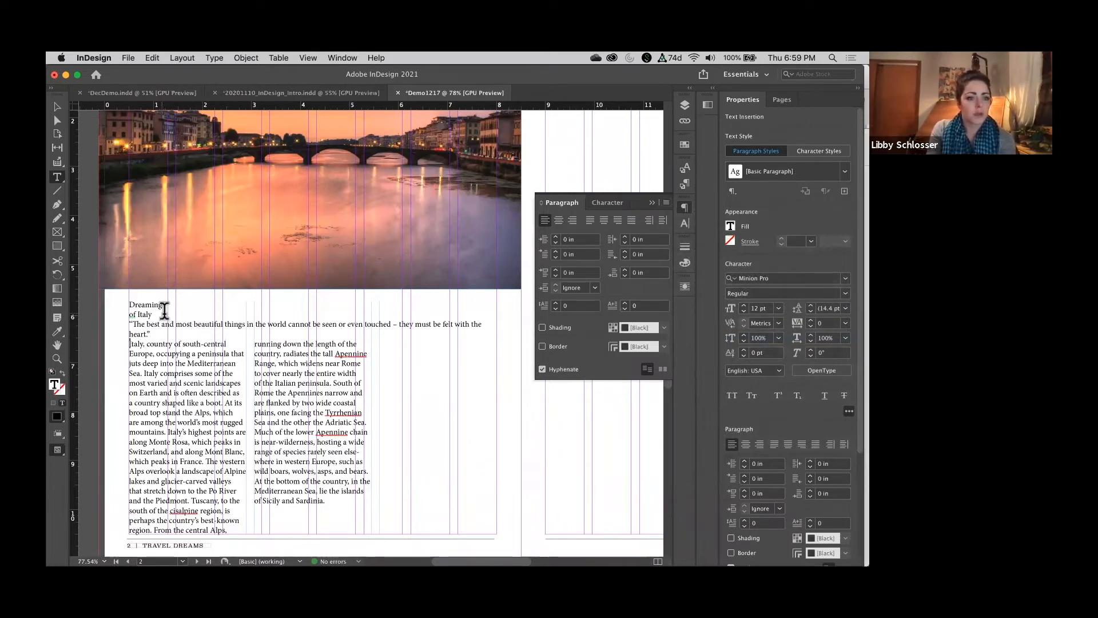
left_click_drag(163, 313, 125, 304)
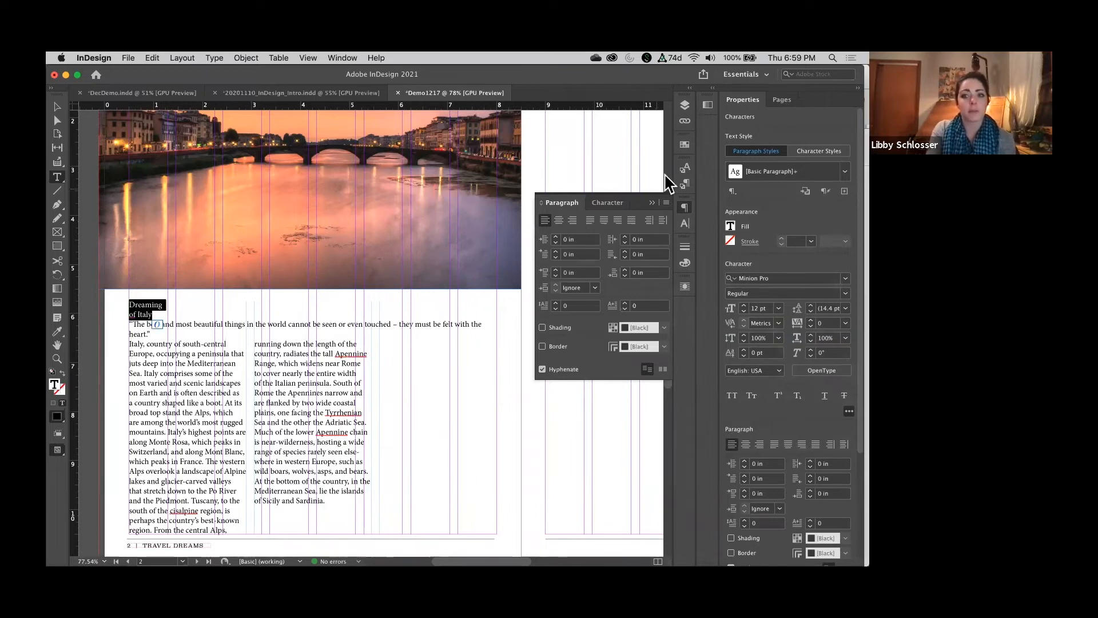
left_click(682, 185)
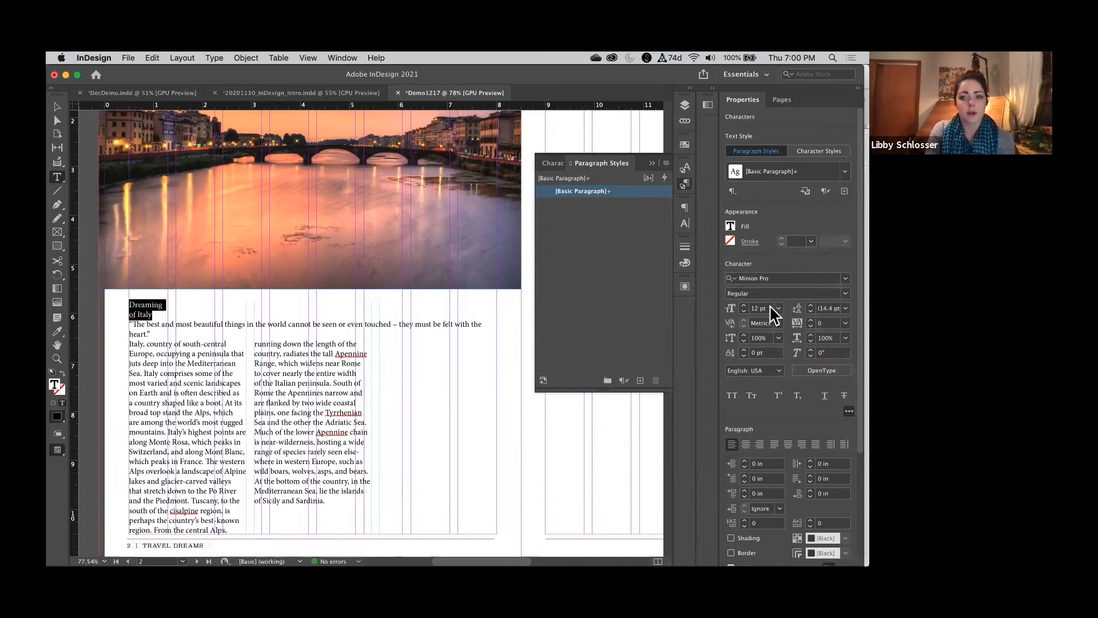
Set the "Dreaming of Italy" headline to a font size of 48 pt
left_click(845, 278)
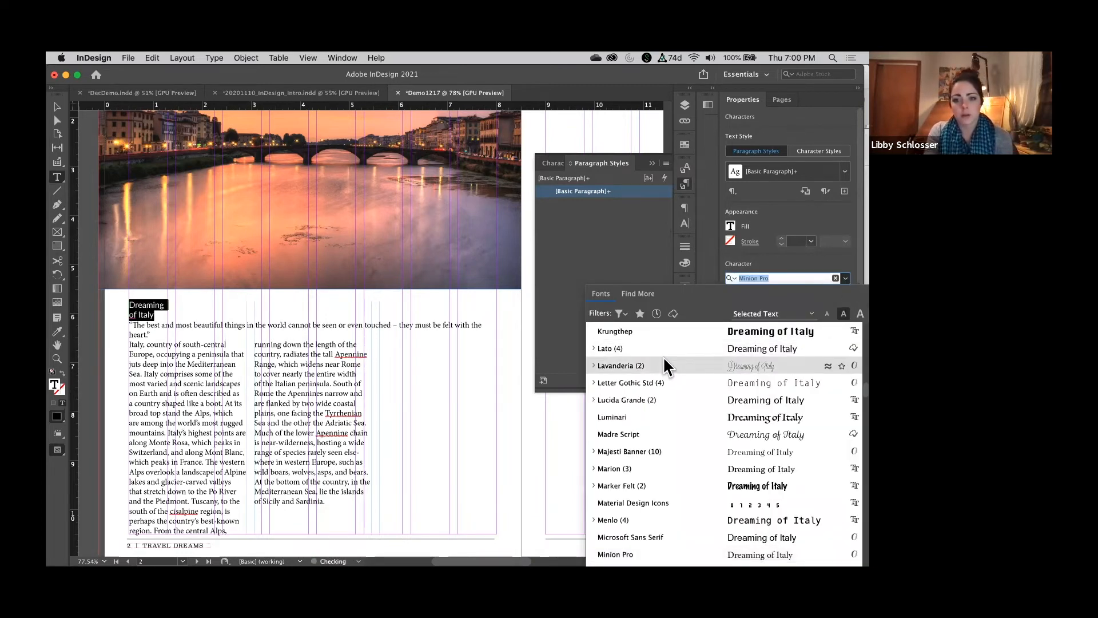
left_click(787, 256)
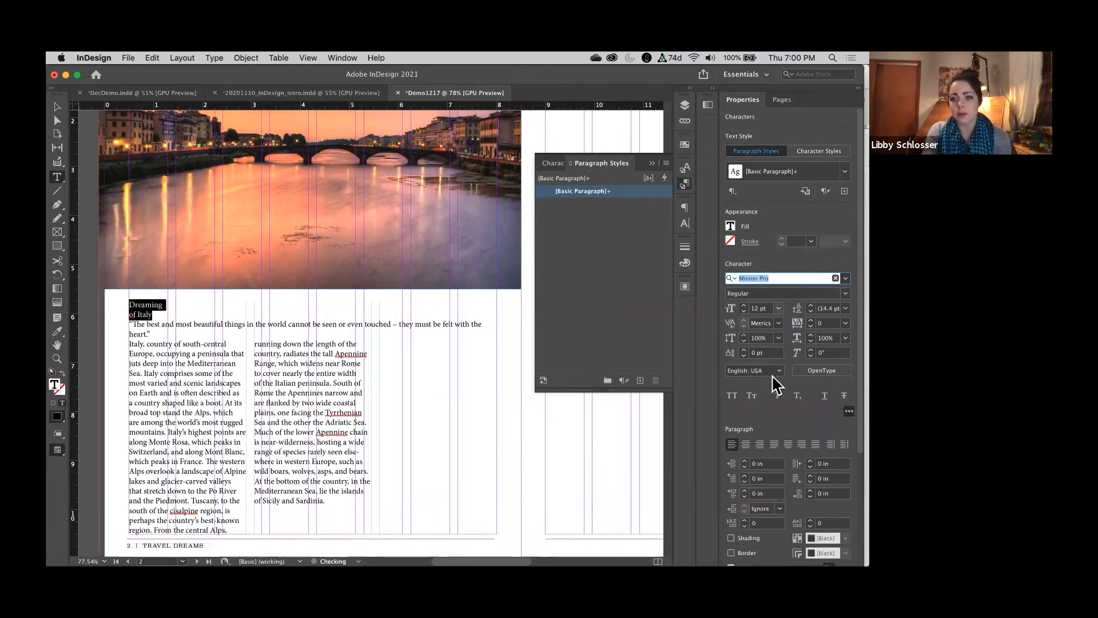
left_click(780, 309)
left_click(779, 309)
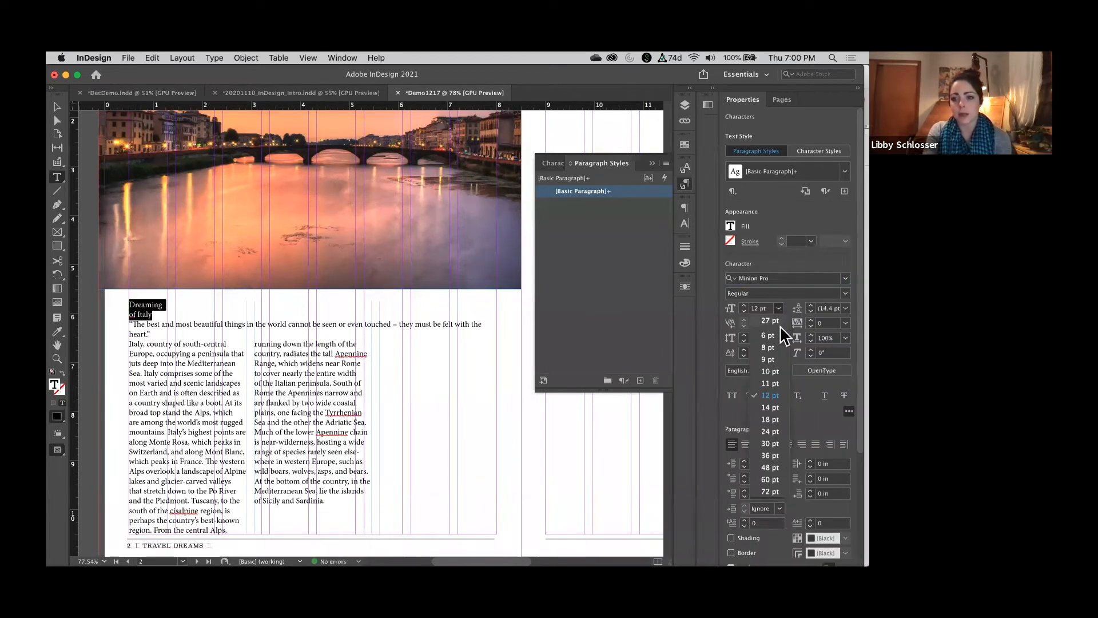
left_click(782, 467)
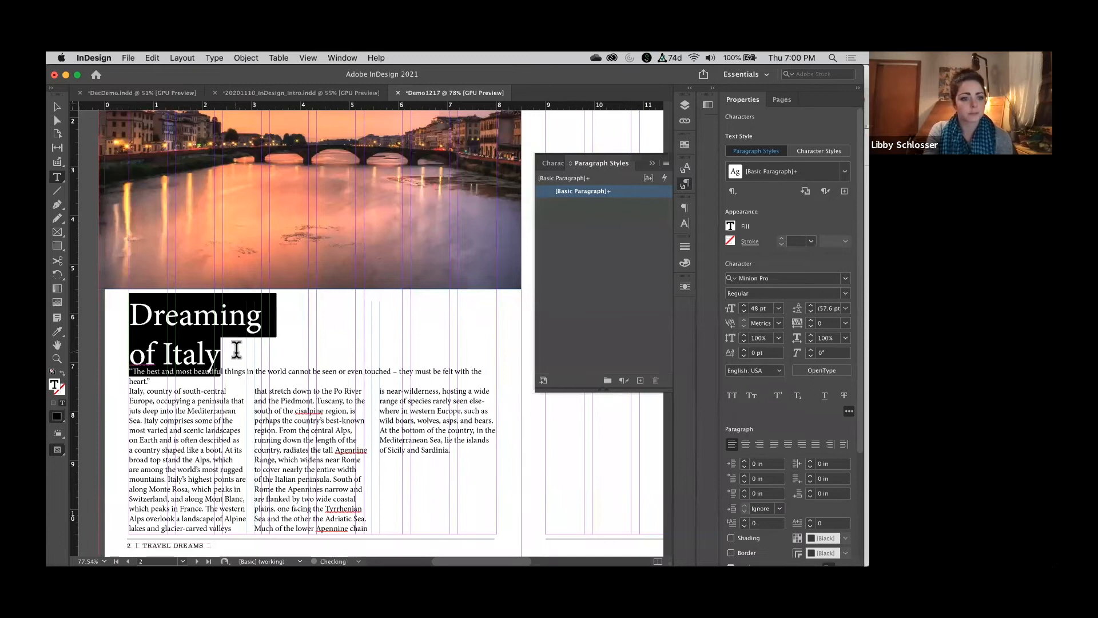
Apply all caps to the two headline lines and set their tracking to 100
left_click(735, 395)
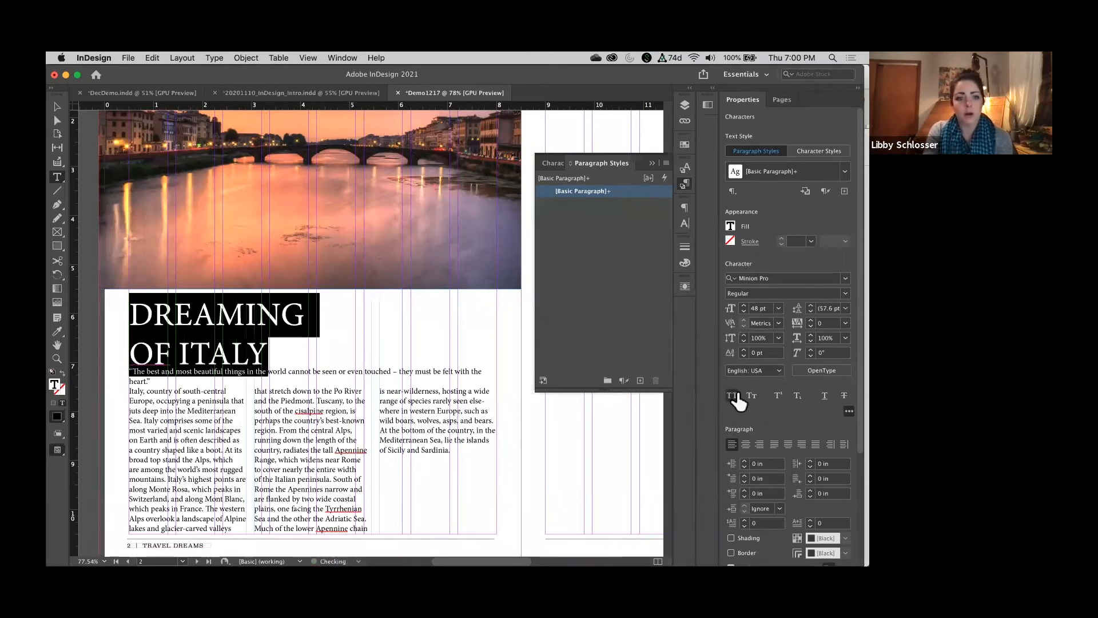
left_click(846, 323)
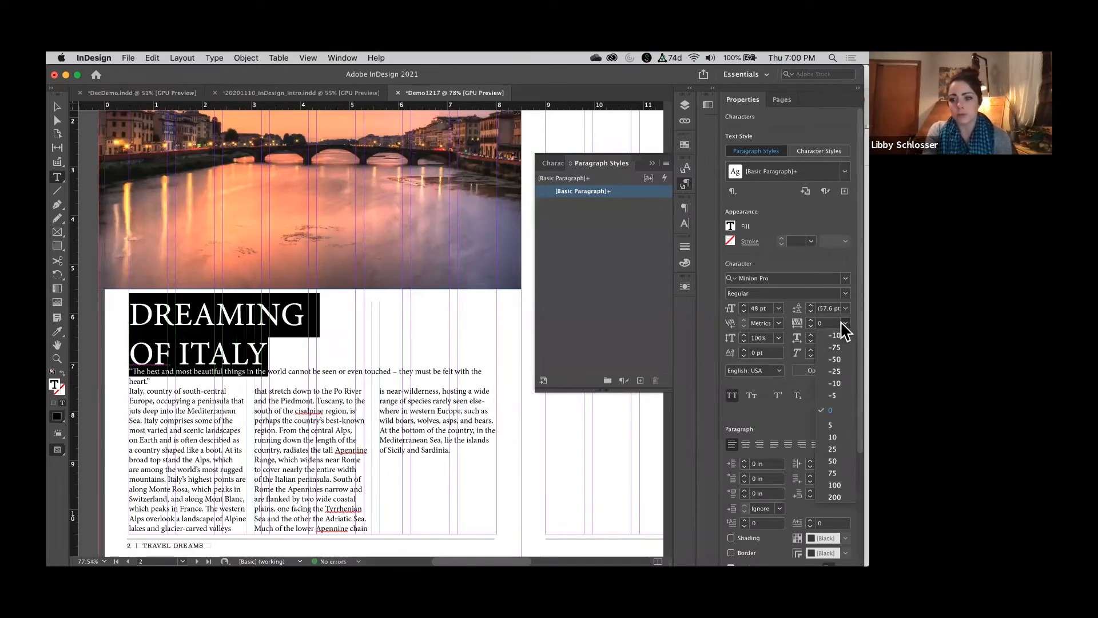
left_click(846, 487)
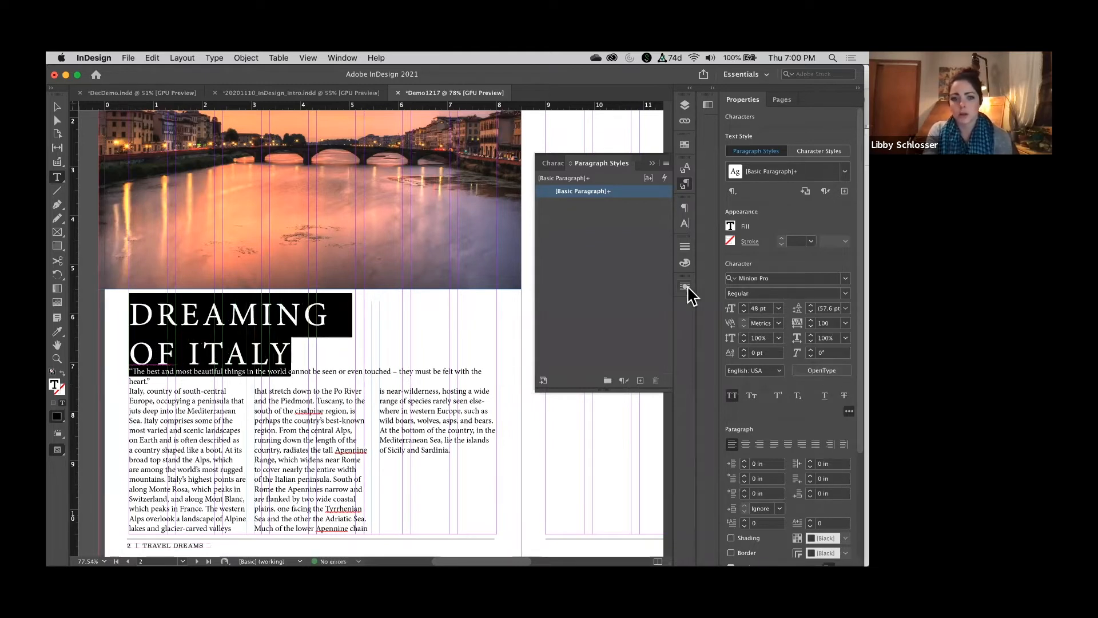
left_click(282, 330)
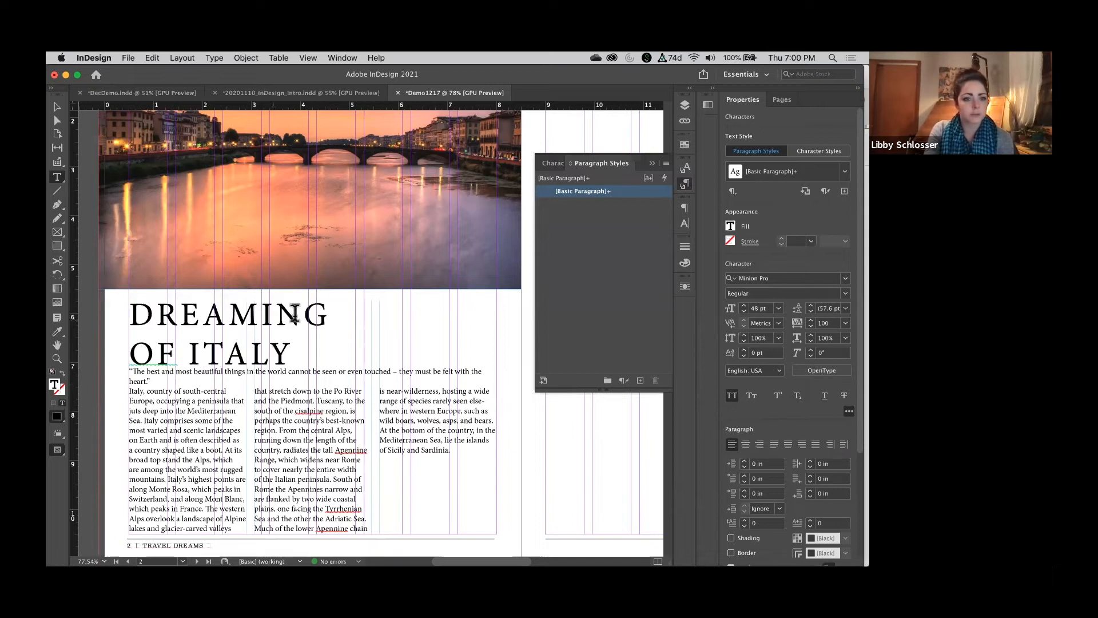
Change the font of the headline word "DREAMING" to Superclarendon
left_click_drag(324, 309, 126, 312)
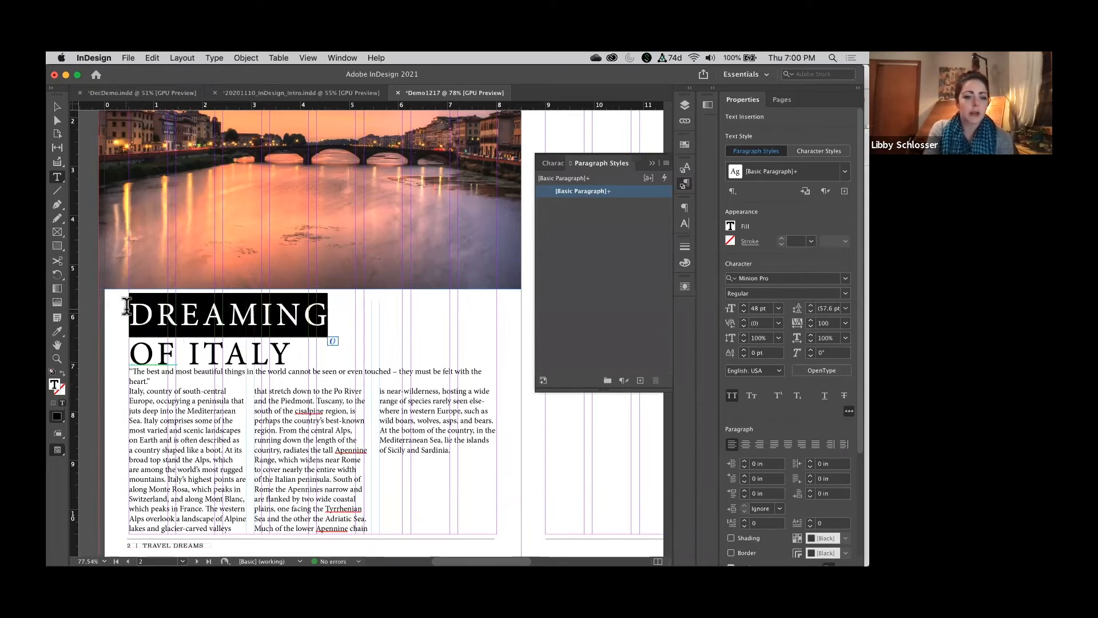
left_click(846, 278)
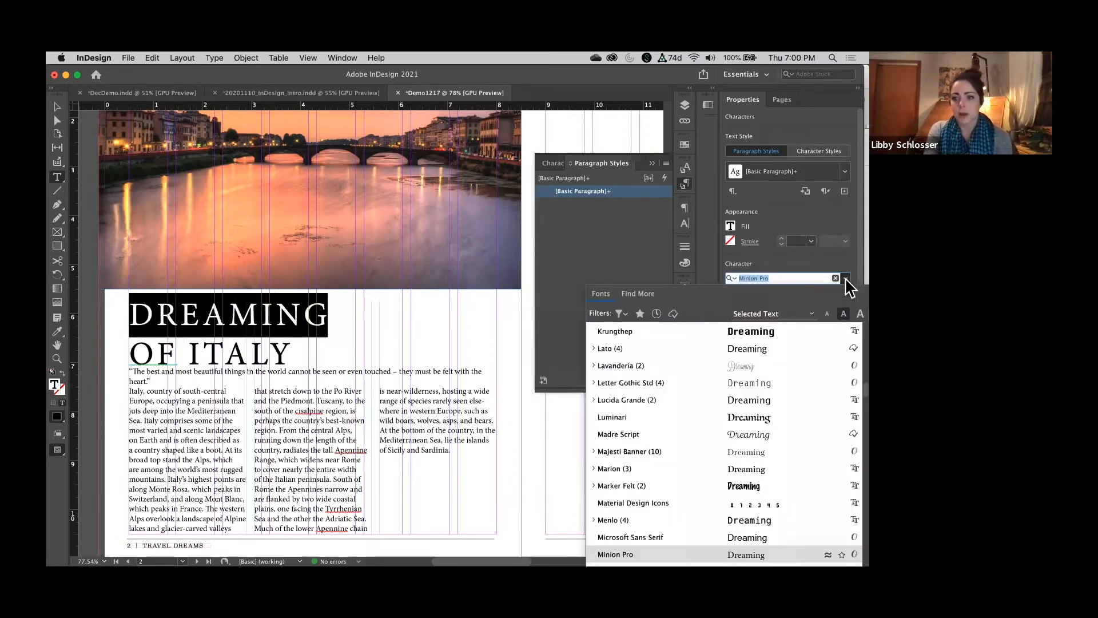
scroll(625, 411, "up", 10)
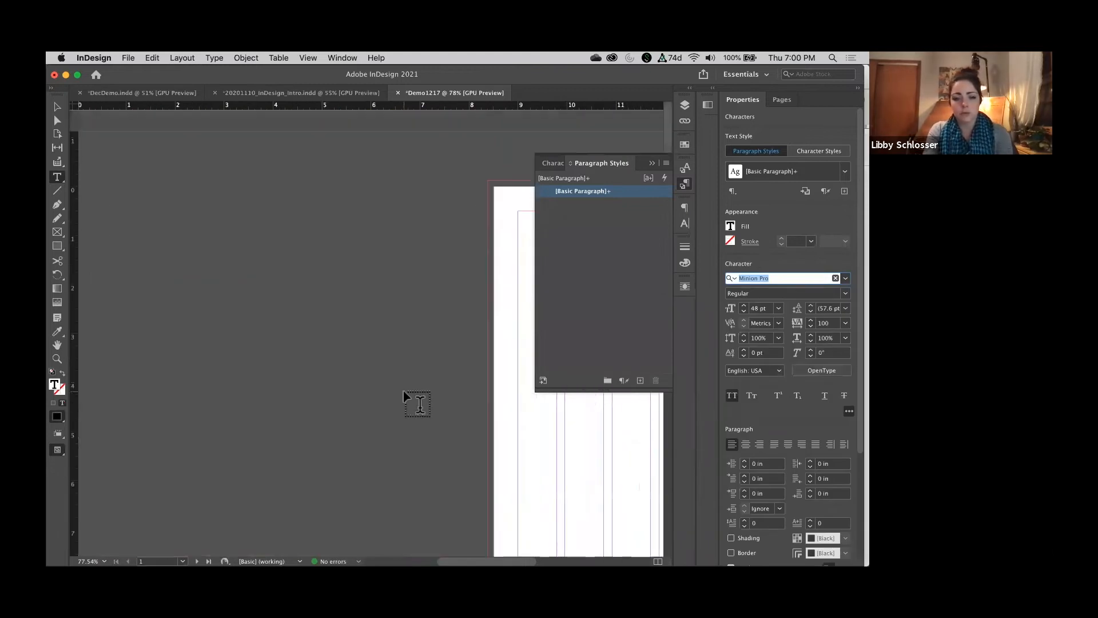
scroll(404, 390, "down", 5)
scroll(403, 390, "down", 5)
scroll(412, 400, "up", 3)
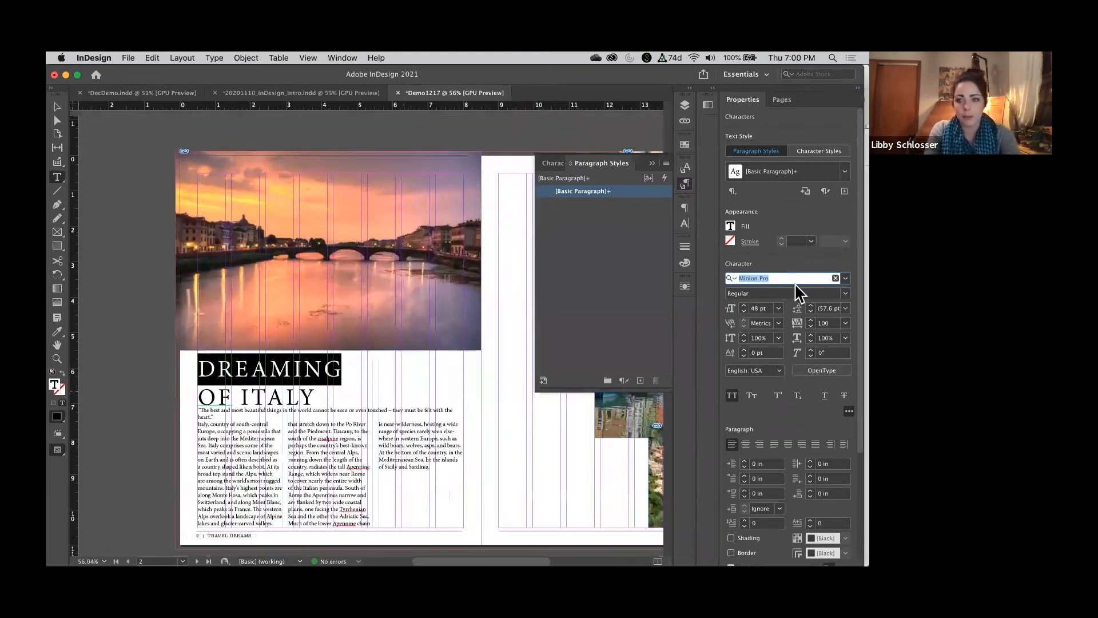
left_click(847, 279)
scroll(654, 352, "up", 15)
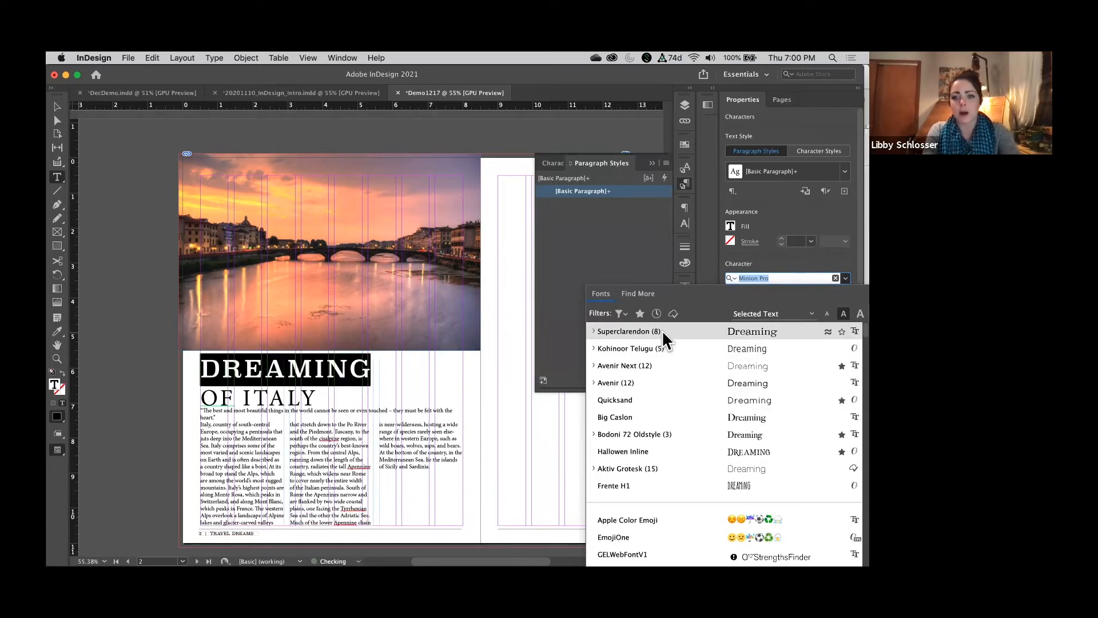
left_click(624, 314)
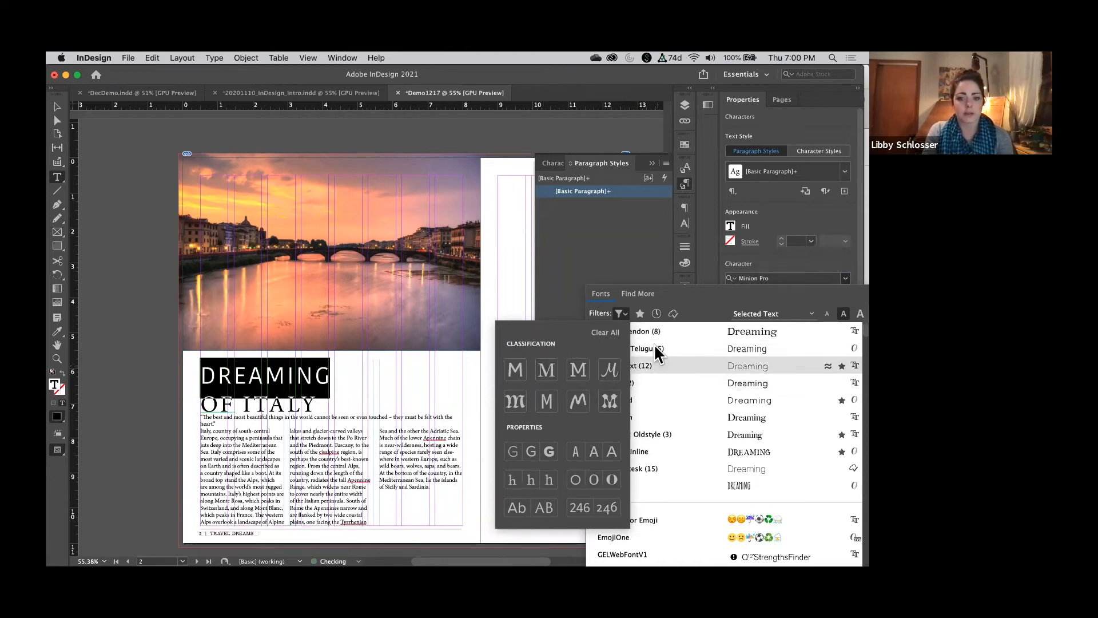
left_click(684, 307)
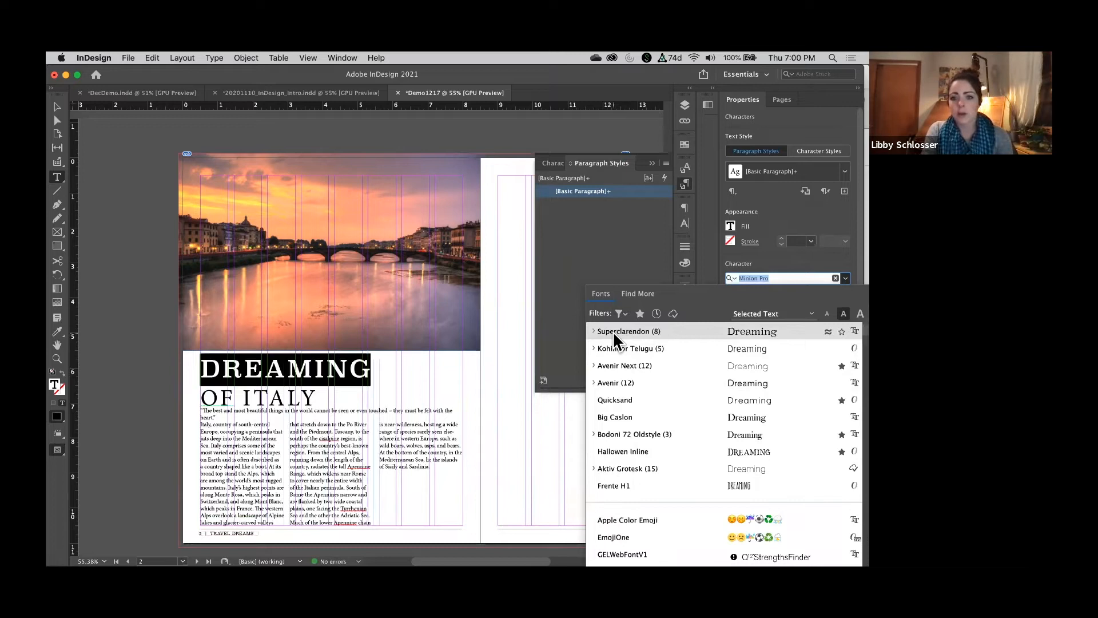
left_click(613, 332)
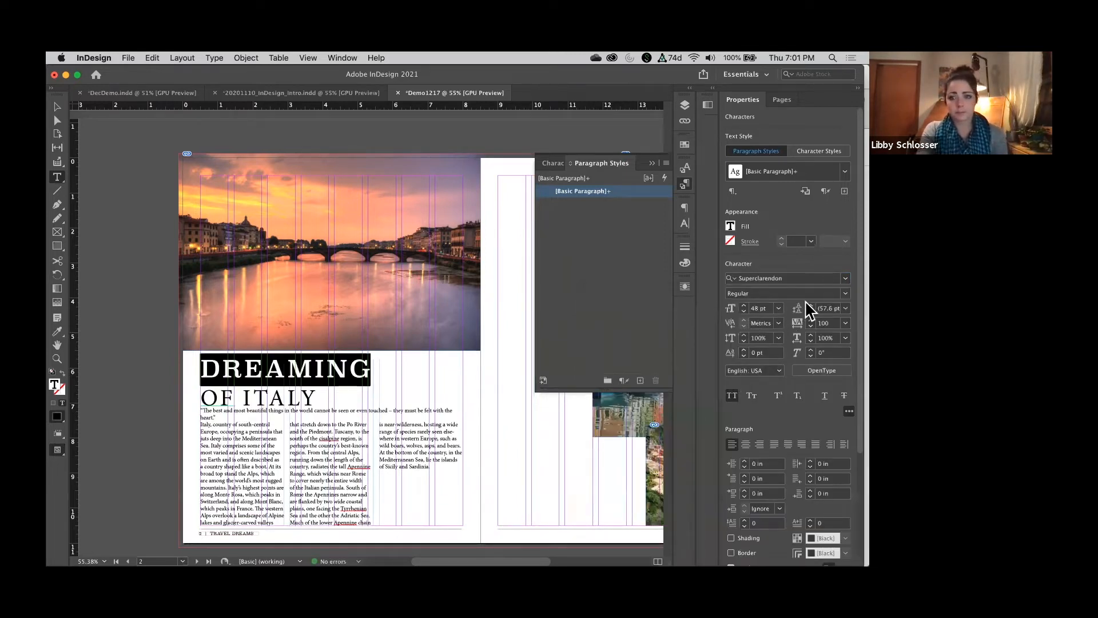
Set the "DREAMING" line's font style to Light and align it to the centre
left_click(848, 293)
left_click(784, 306)
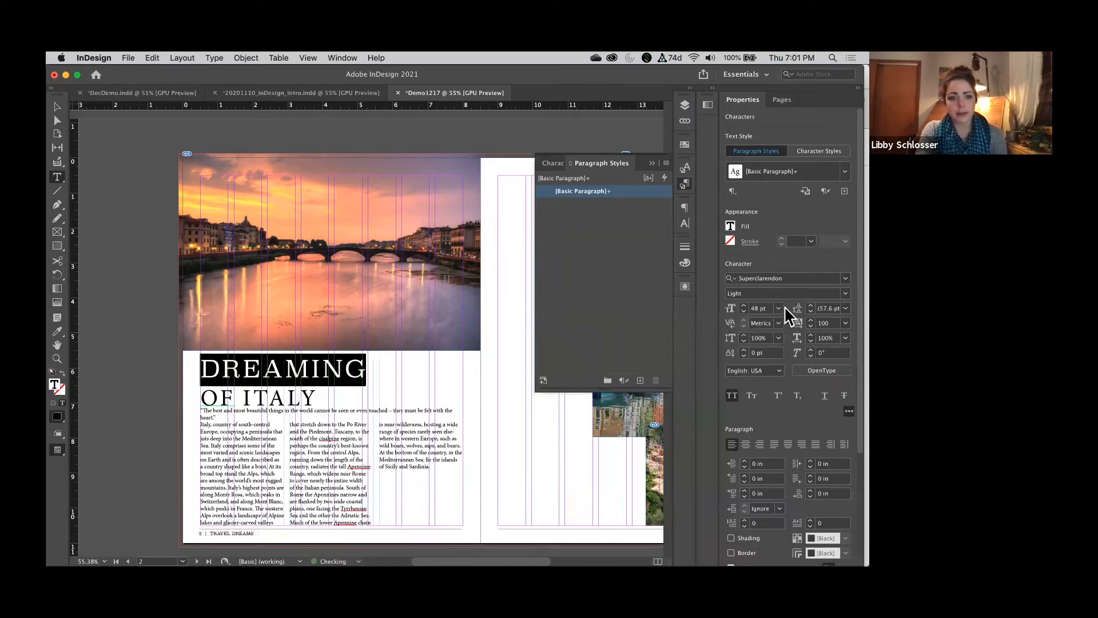
left_click(745, 444)
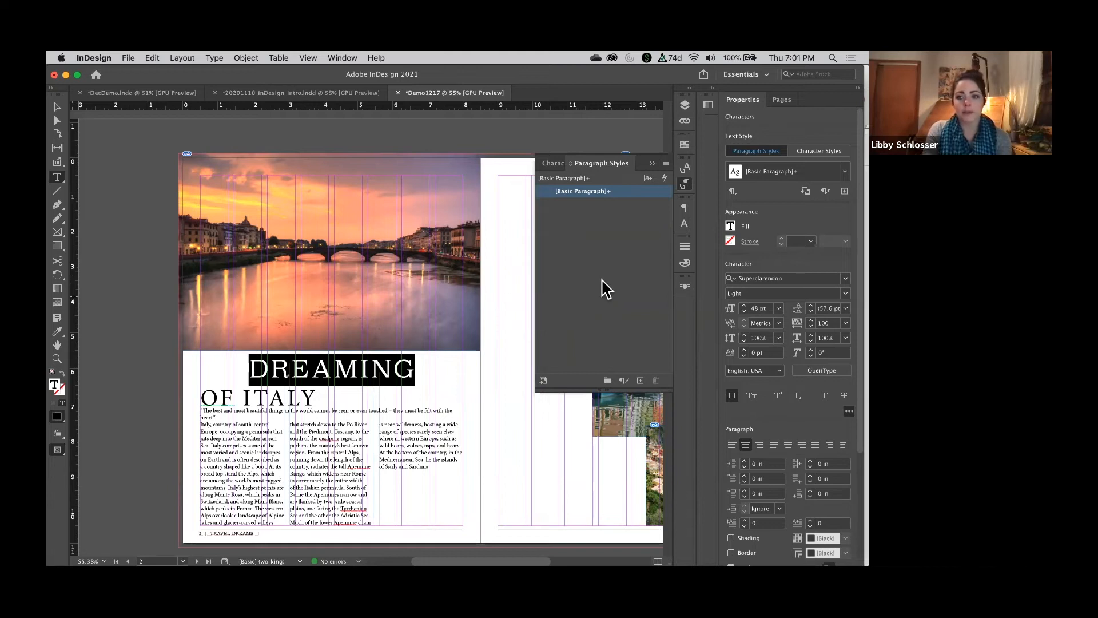
Colour the word "DREAMING" with an orange-brown sampled by Eyedropper from a building in the Venice canal photo on page 3
left_click(57, 333)
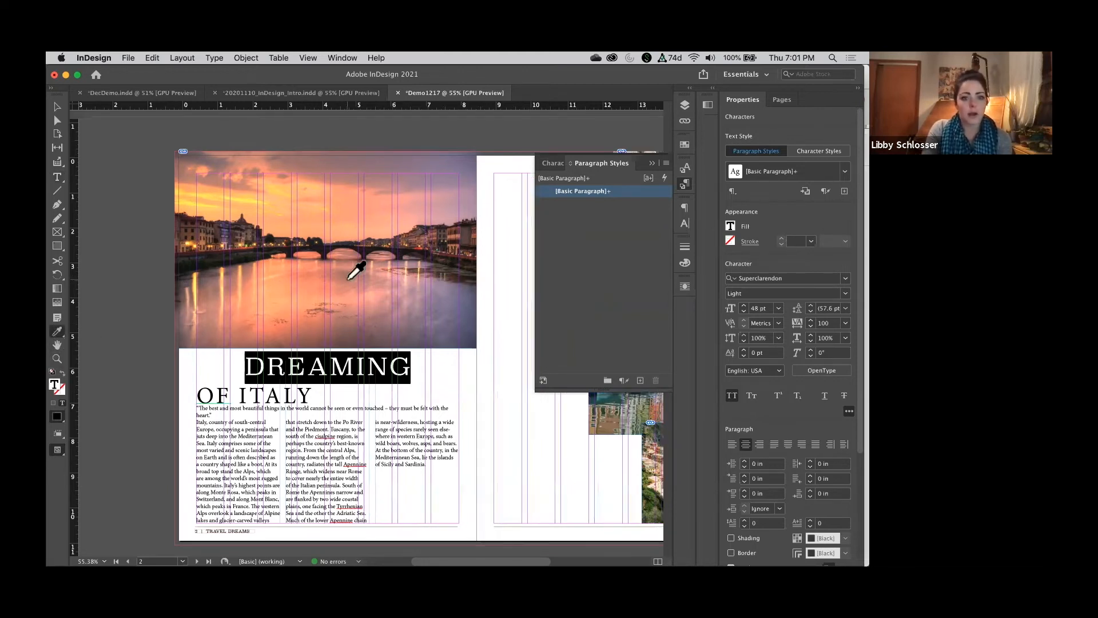
scroll(354, 270, "right", 6)
scroll(355, 270, "up", 8)
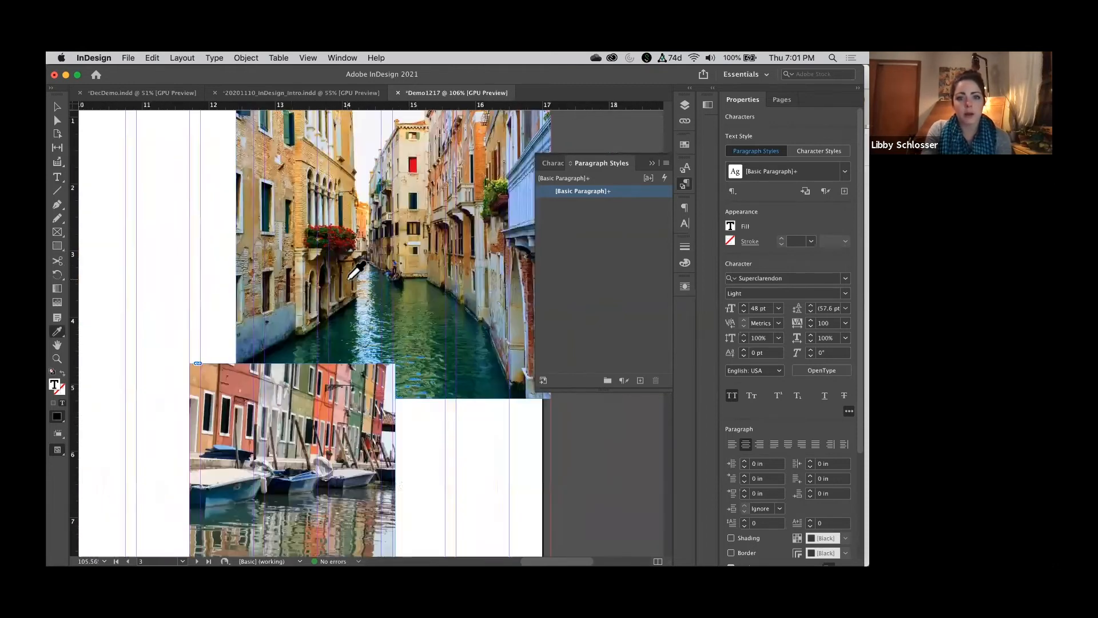
scroll(414, 270, "up", 1)
left_click(413, 270)
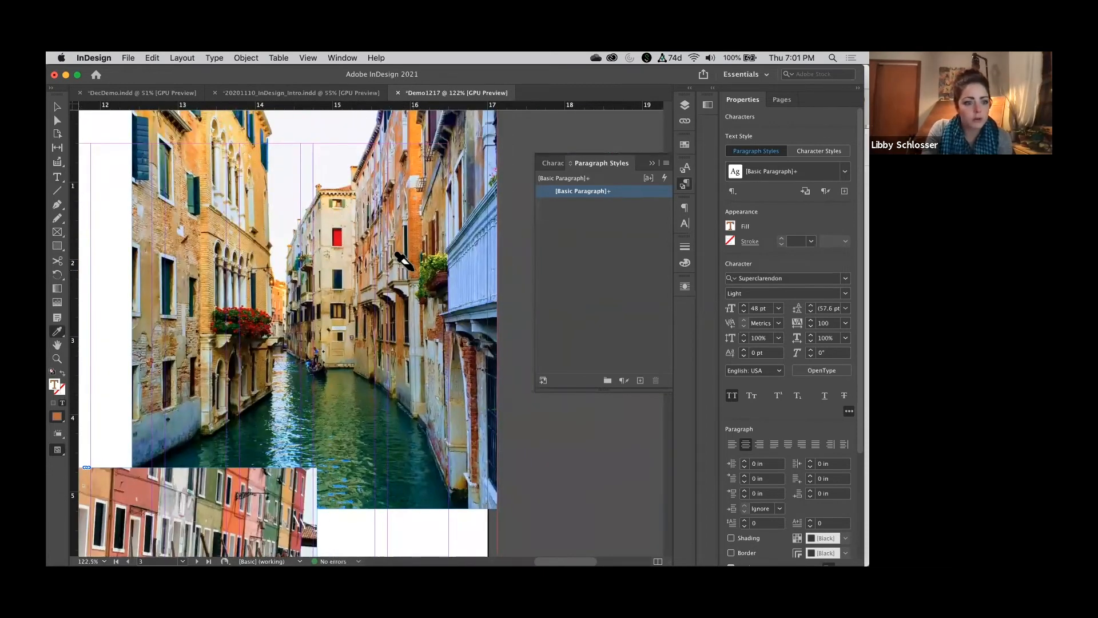
scroll(229, 326, "left", 10)
scroll(229, 326, "down", 4)
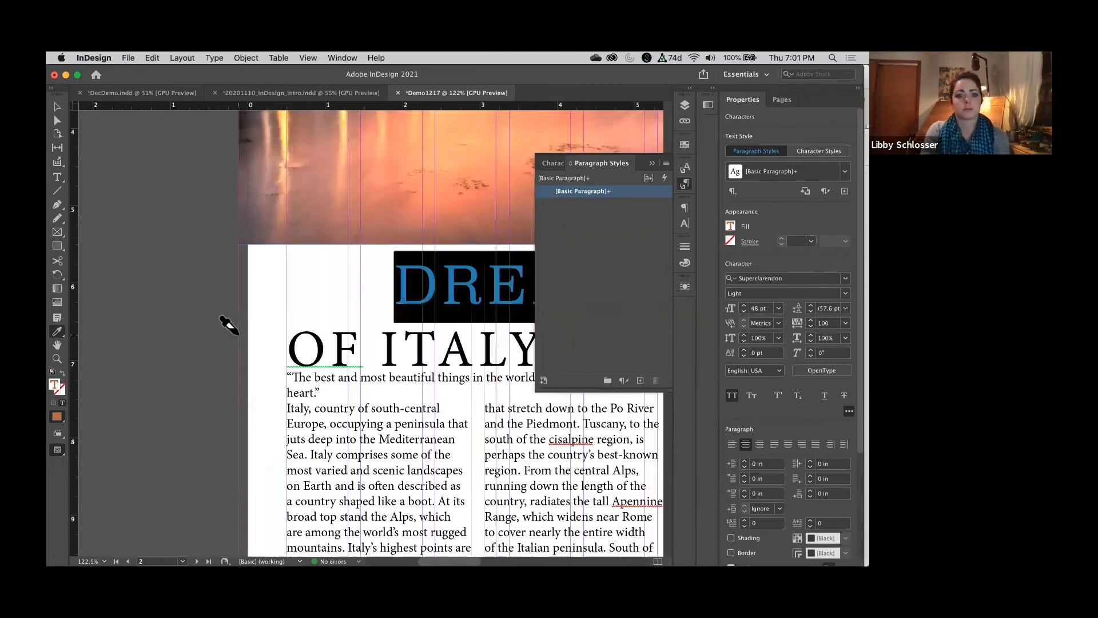
scroll(229, 325, "right", 5)
left_click(57, 107)
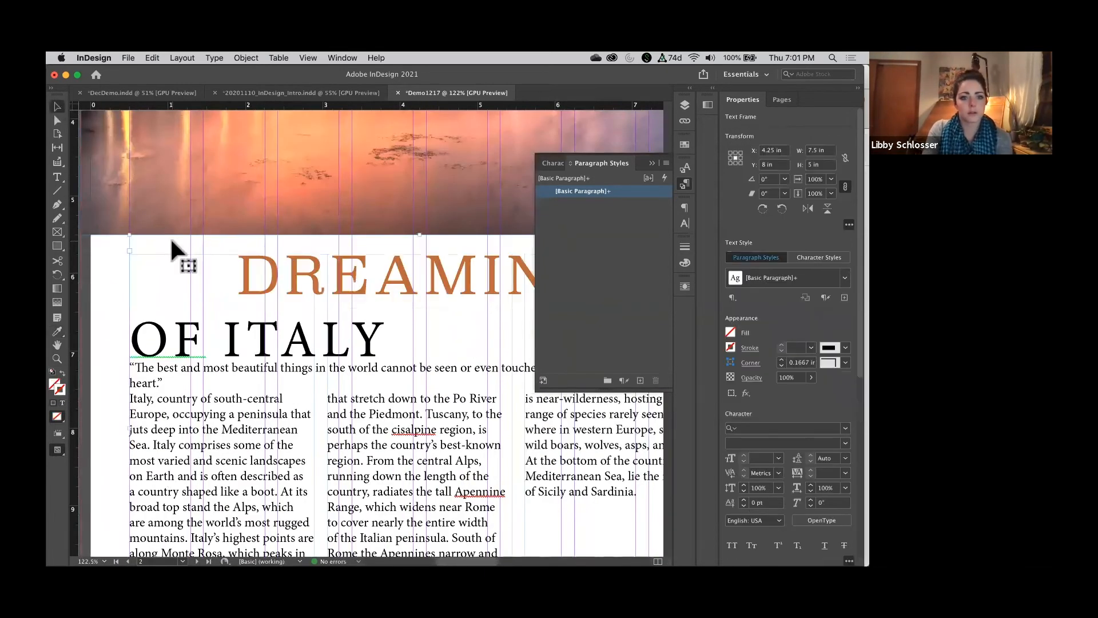
Create a paragraph style from the "DREAMING" line, apply it to that line and name it Headline+Serif
scroll(171, 241, "down", 3)
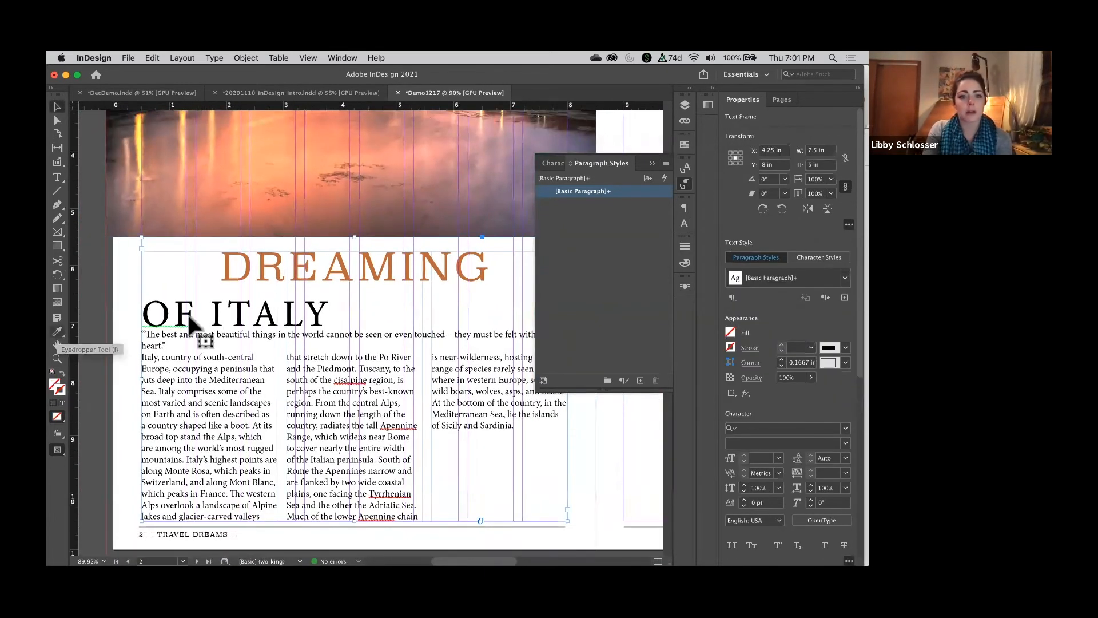
scroll(336, 292, "down", 6)
scroll(172, 359, "right", 4)
scroll(171, 358, "up", 2)
scroll(171, 359, "up", 4)
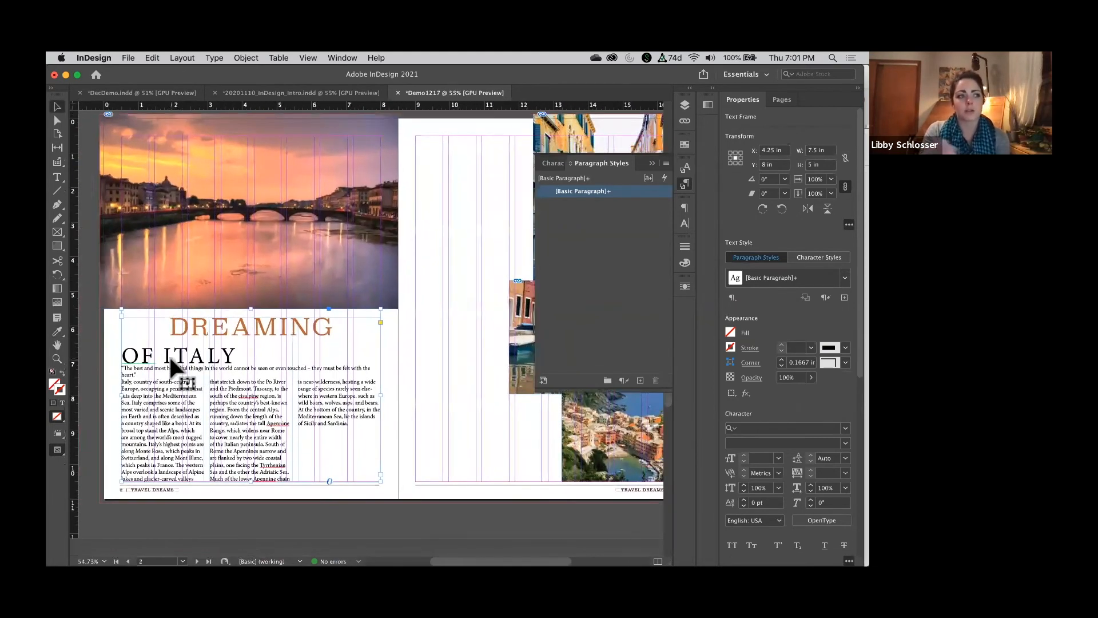
scroll(227, 332, "left", 2)
scroll(228, 331, "down", 1)
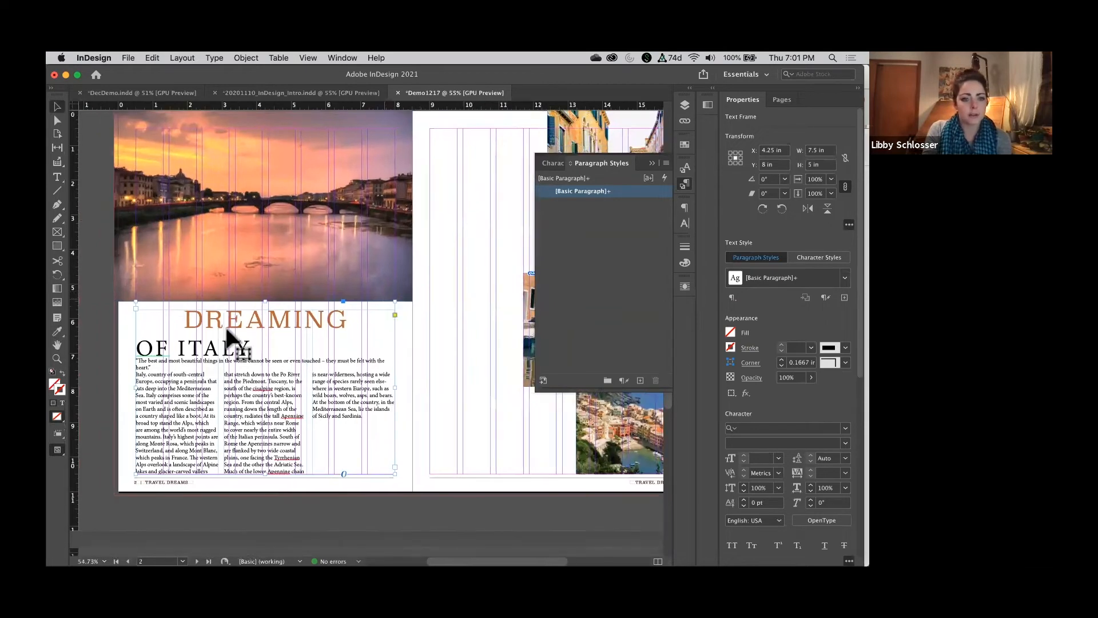
scroll(228, 334, "left", 1)
scroll(227, 333, "down", 1)
double_click(318, 316)
triple_click(318, 315)
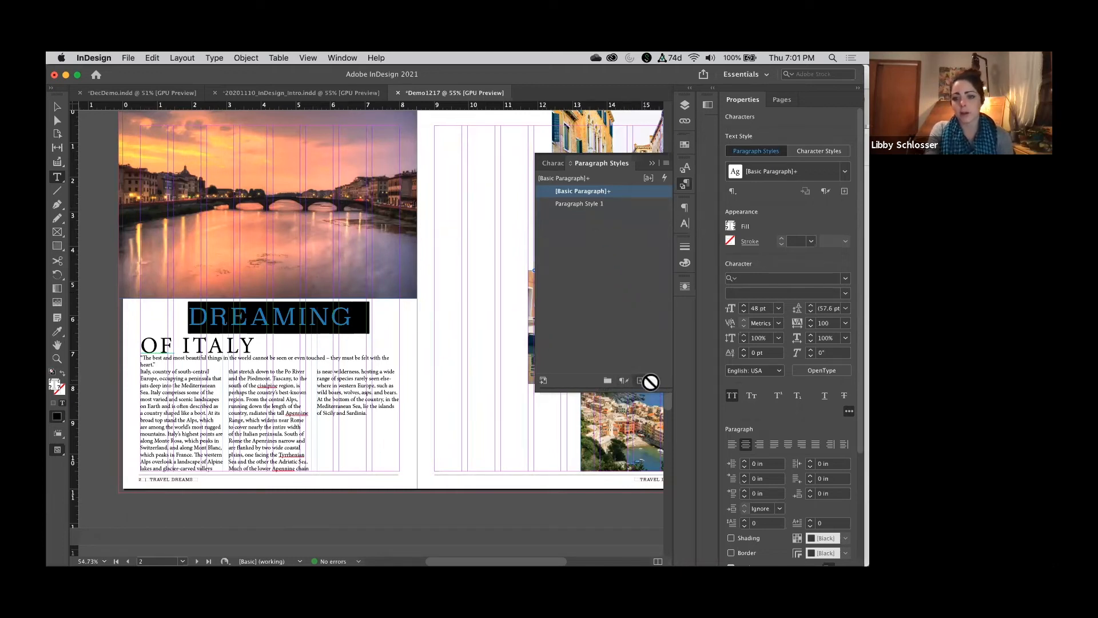
double_click(592, 205)
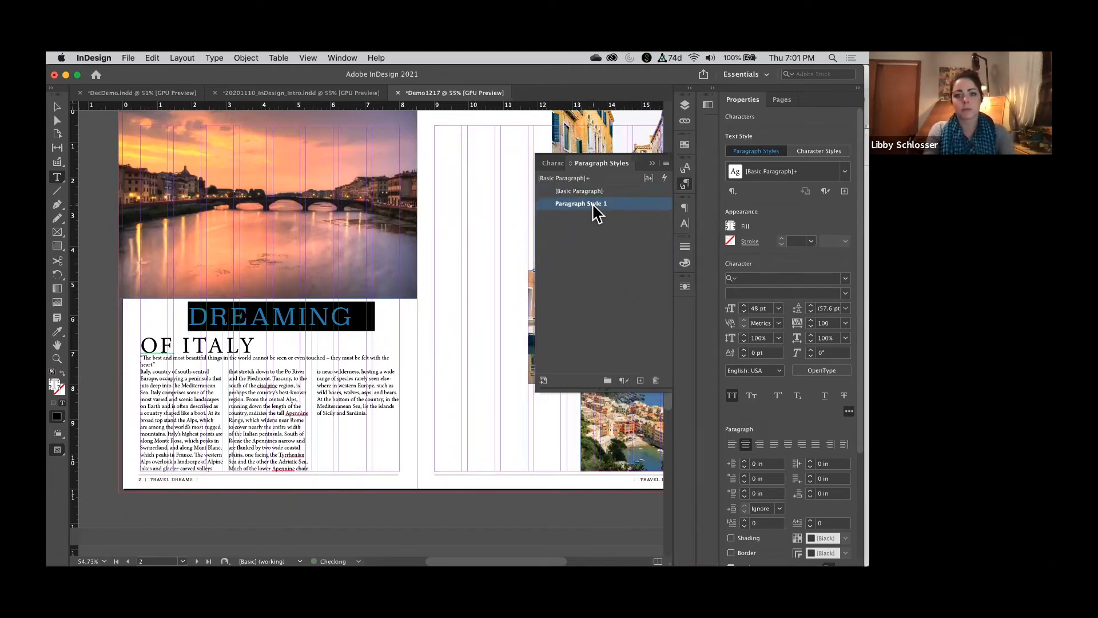
type("HE")
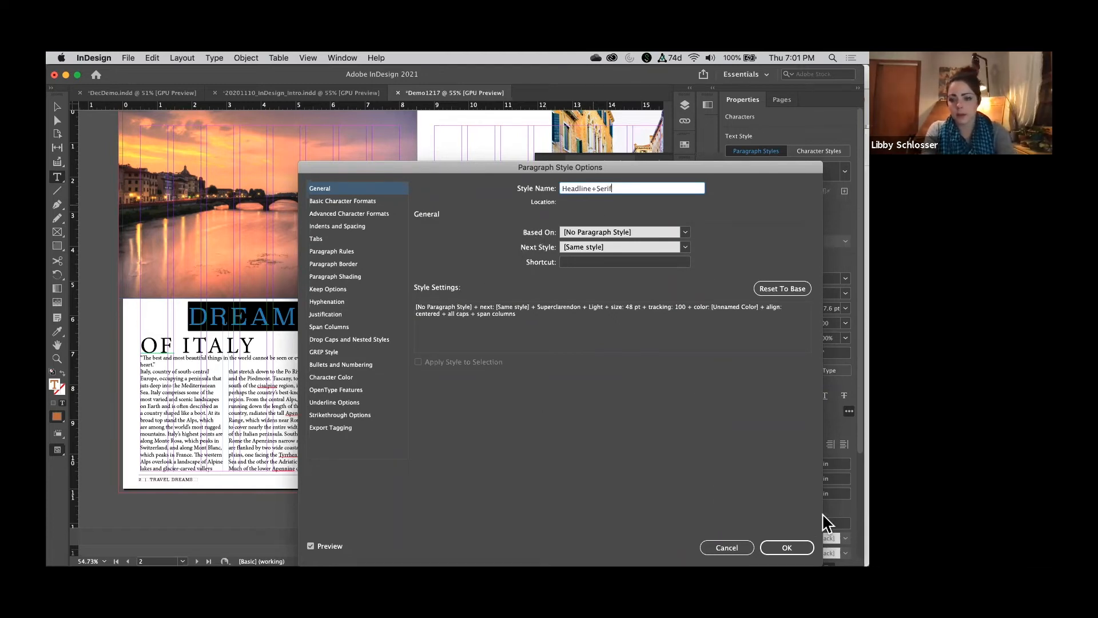
key("Return")
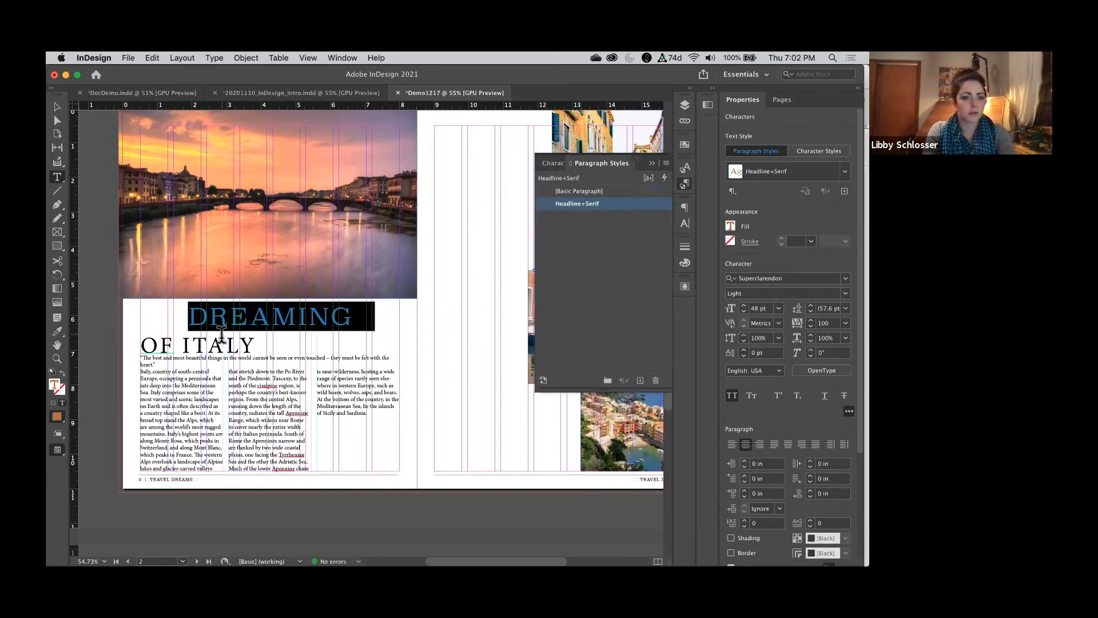
Set the "OF ITALY" line in Avenir Next Ultra Light and align it to the centre
left_click(215, 343)
triple_click(215, 343)
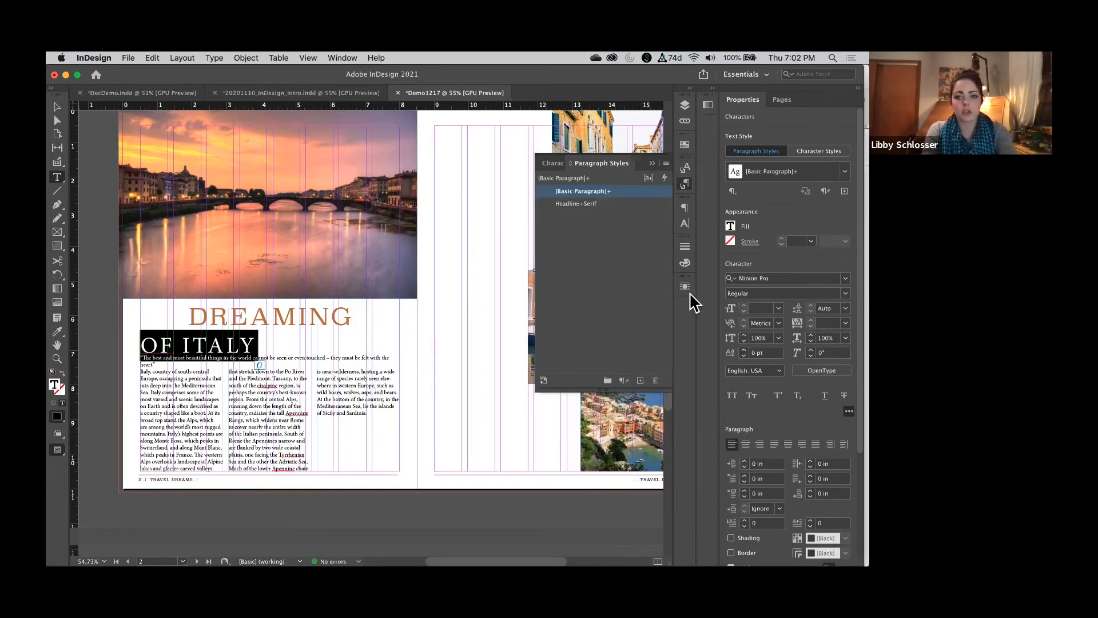
left_click(847, 278)
scroll(682, 341, "up", 20)
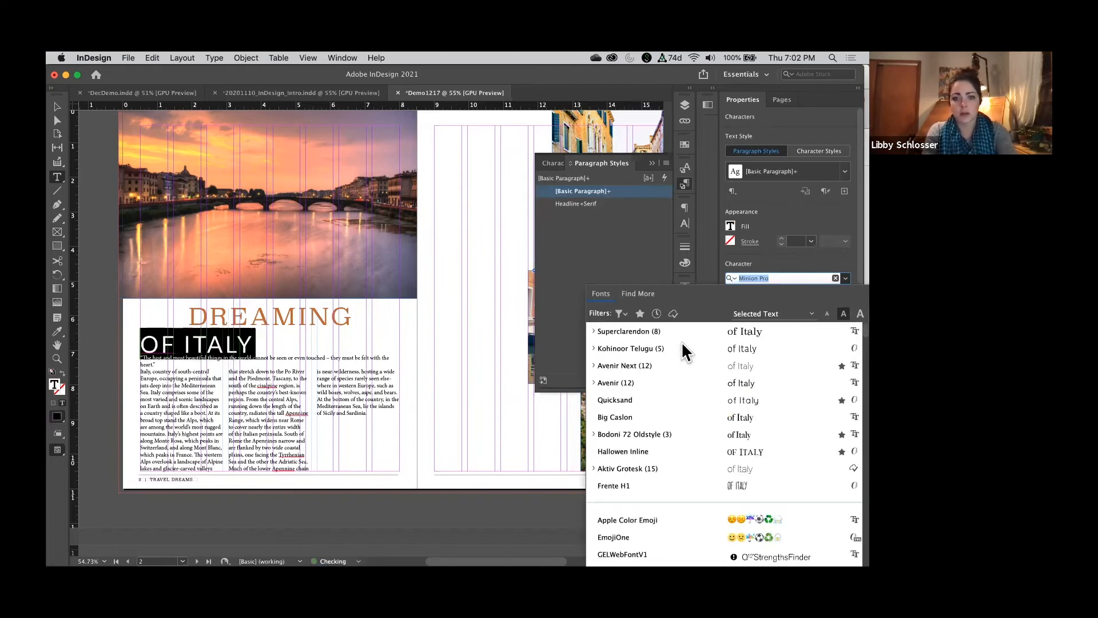
left_click(648, 365)
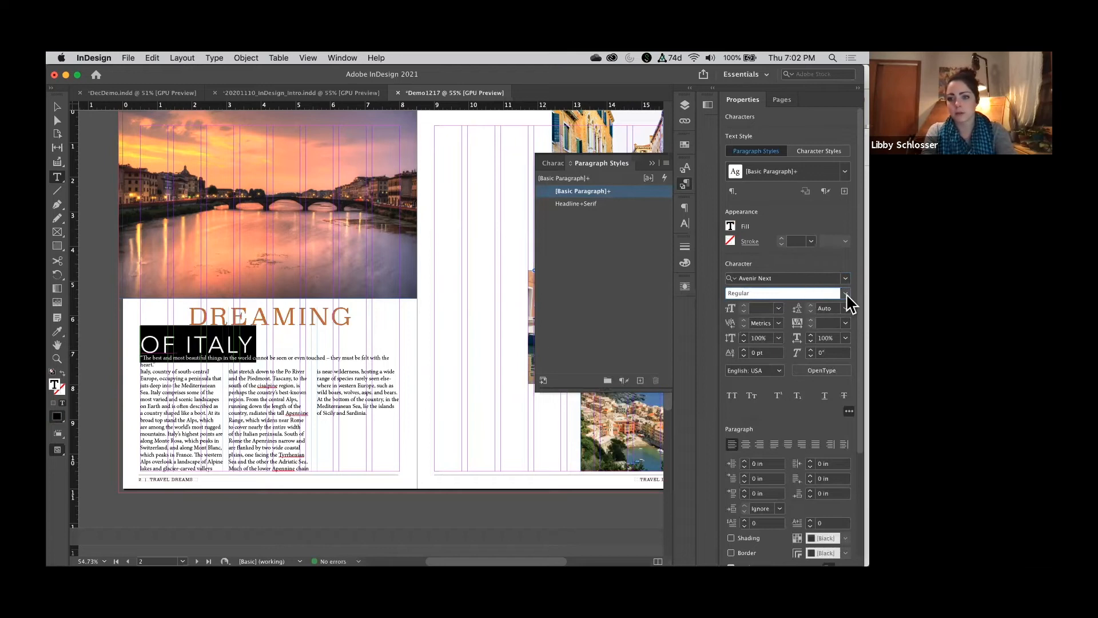
left_click(845, 294)
left_click(793, 307)
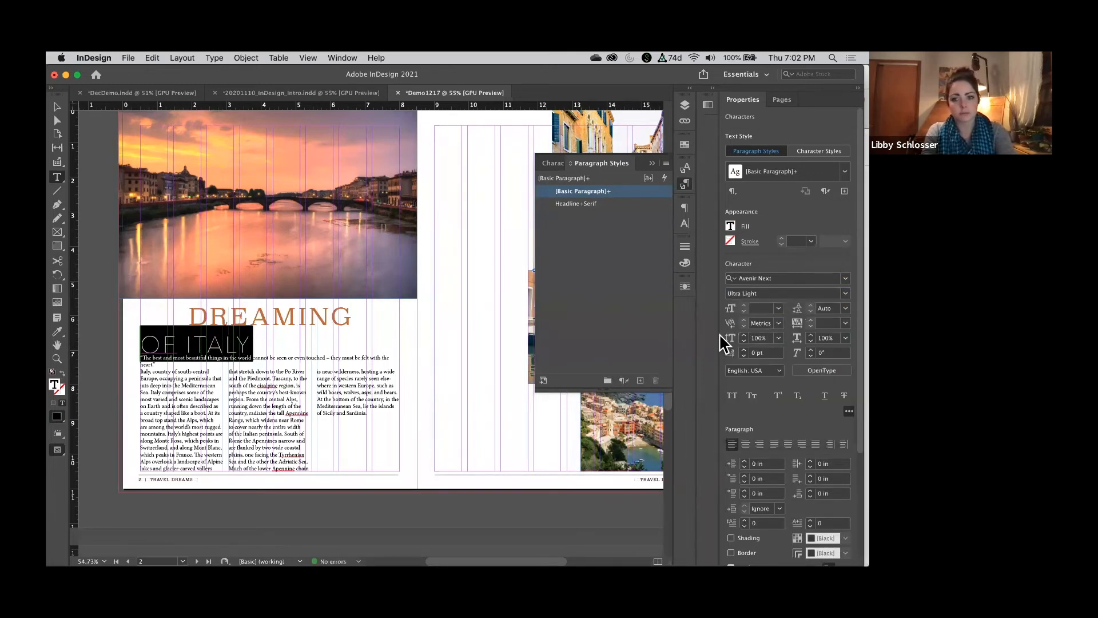
left_click(745, 444)
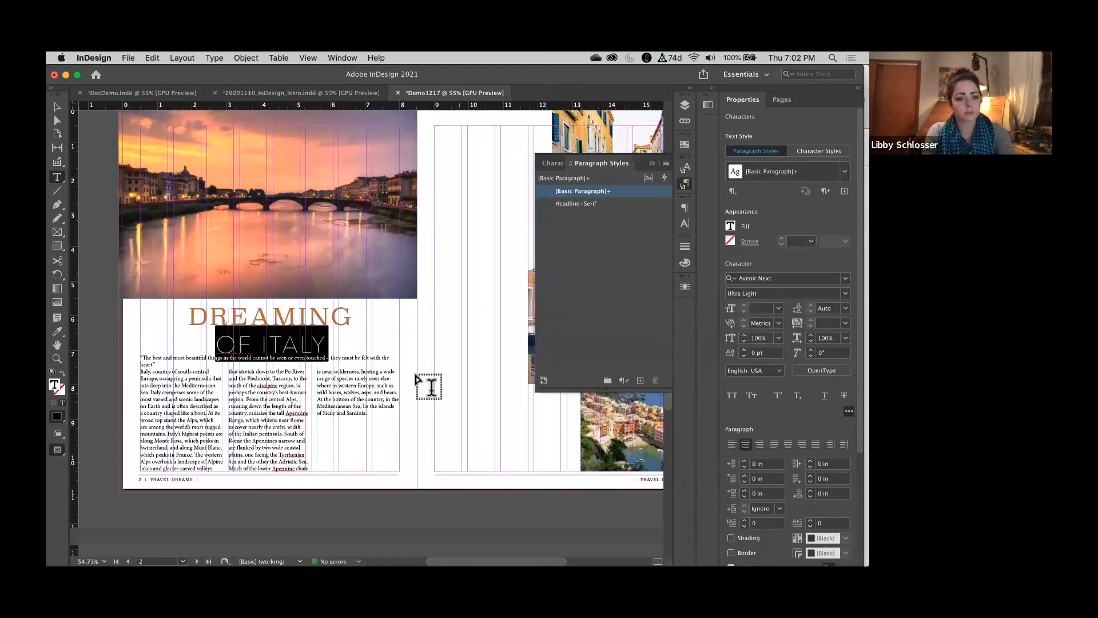
Create a paragraph style from the "OF ITALY" line and name it Headline+SanSerif
left_click(314, 344)
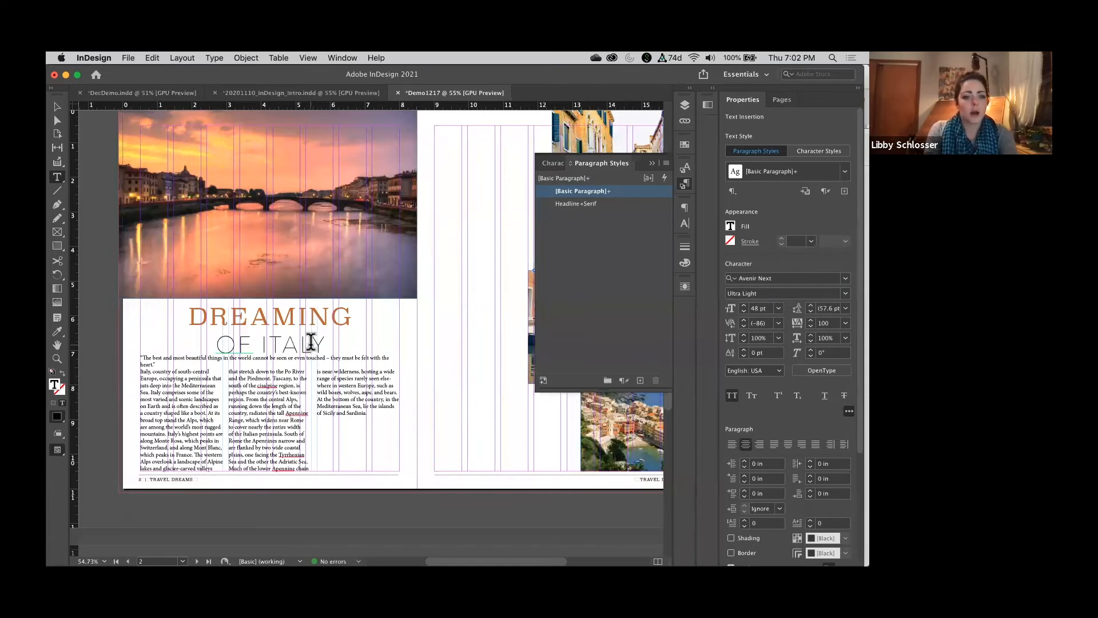
triple_click(312, 342)
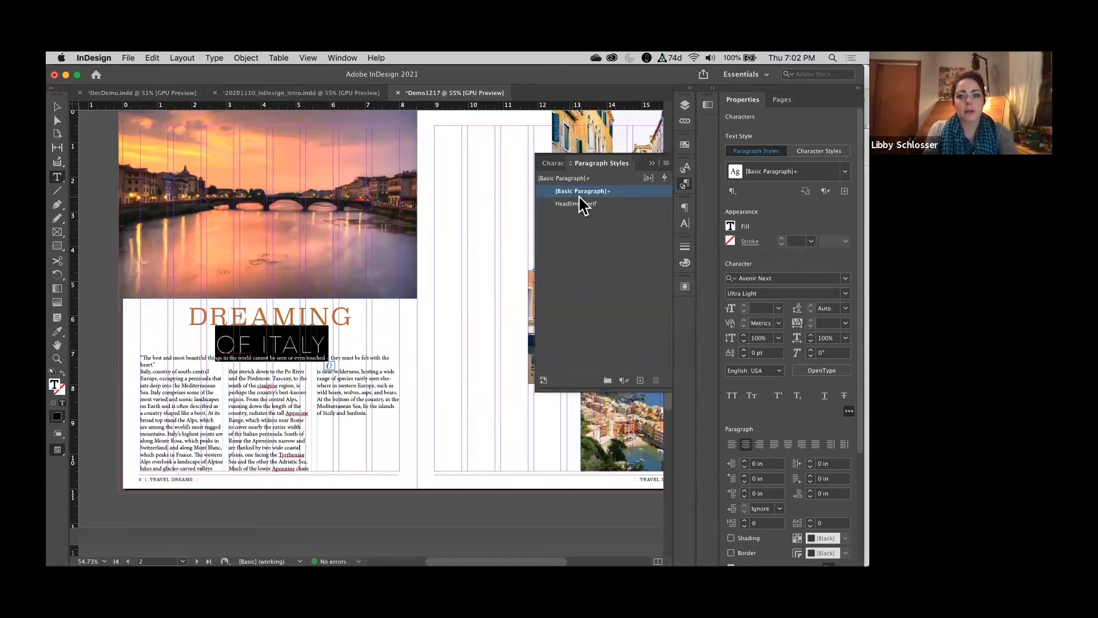
left_click(640, 380)
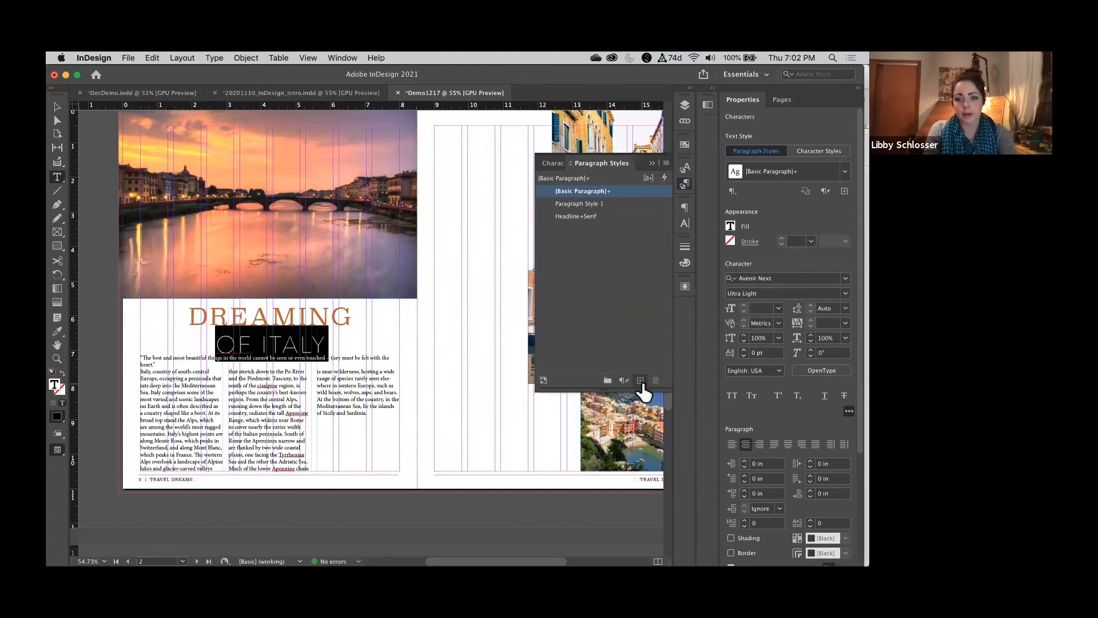
double_click(602, 204)
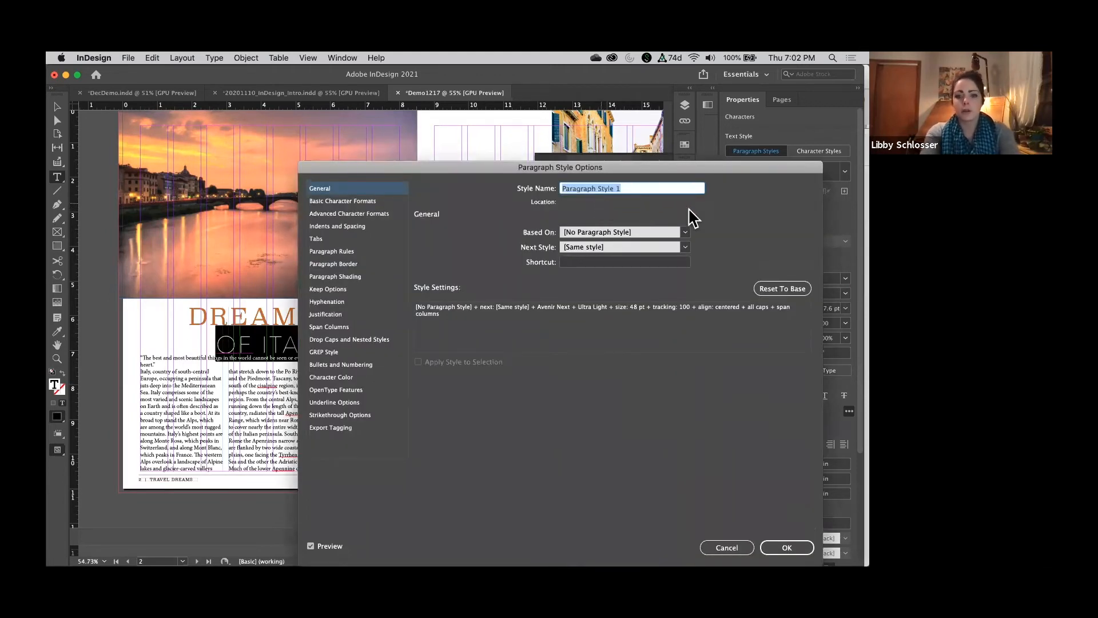
type("Headline+SanSerif")
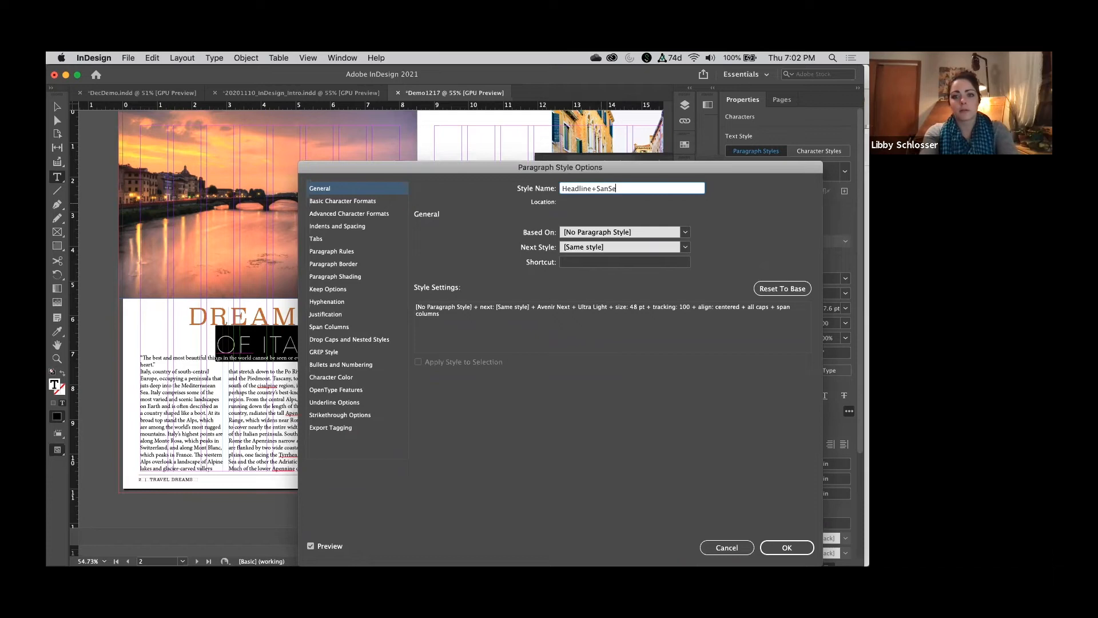
Turn on a paragraph rule below in the Headline+SanSerif style and set its weight to 2 pt
left_click(346, 252)
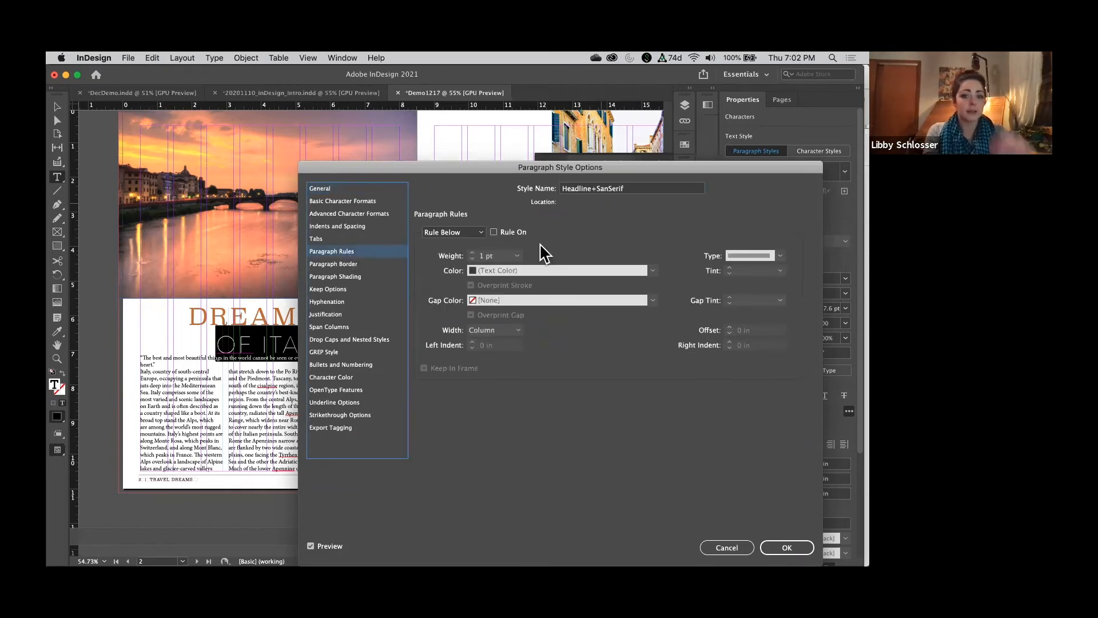
left_click(493, 232)
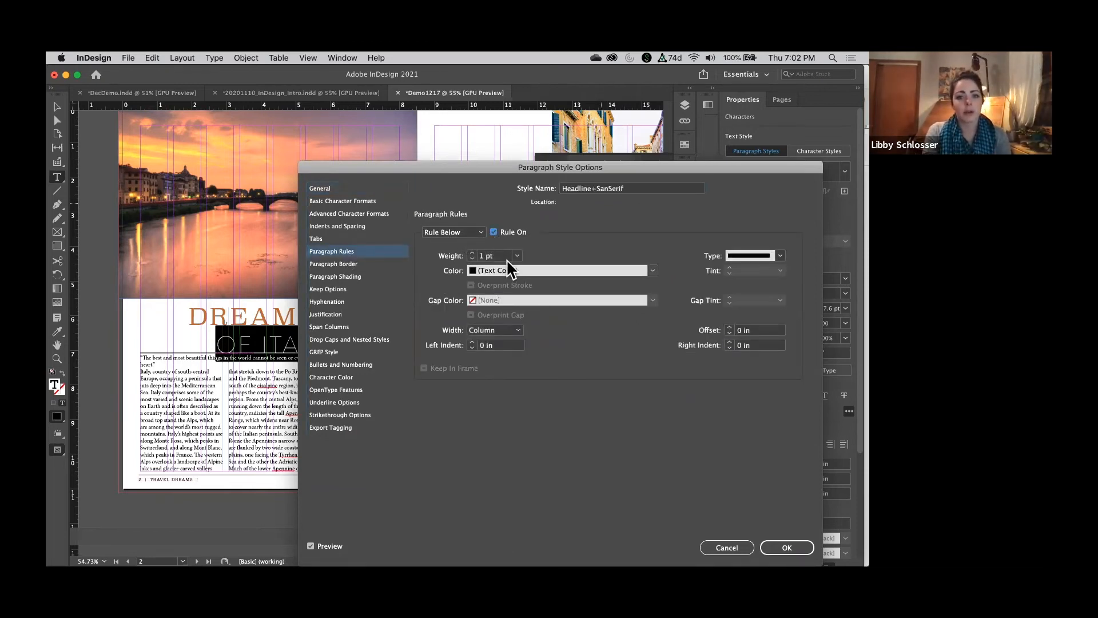
left_click(472, 253)
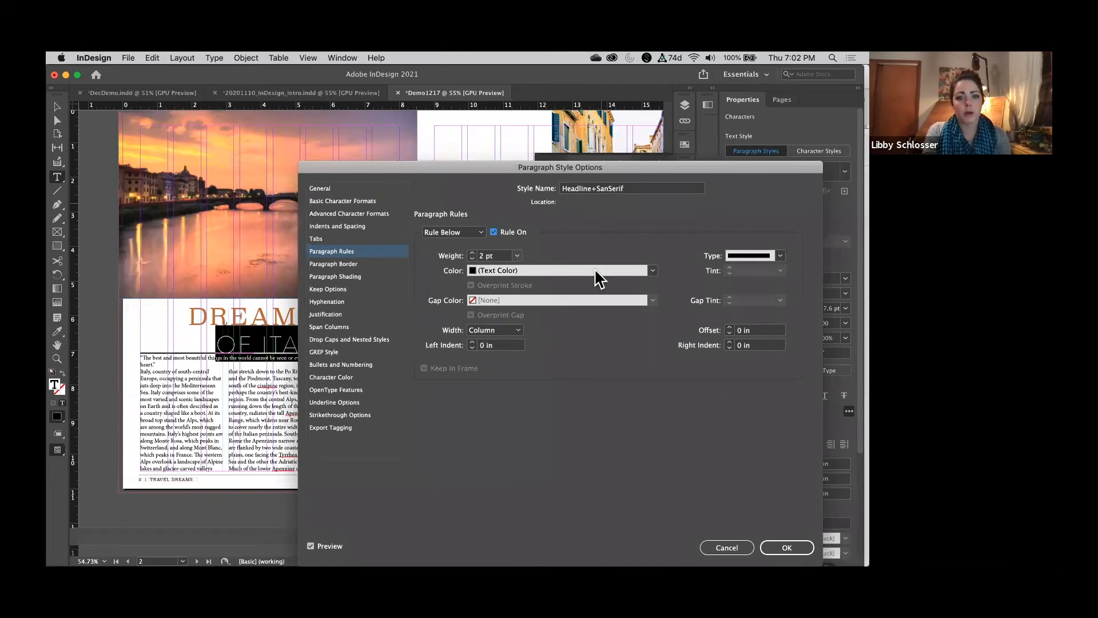
left_click(651, 270)
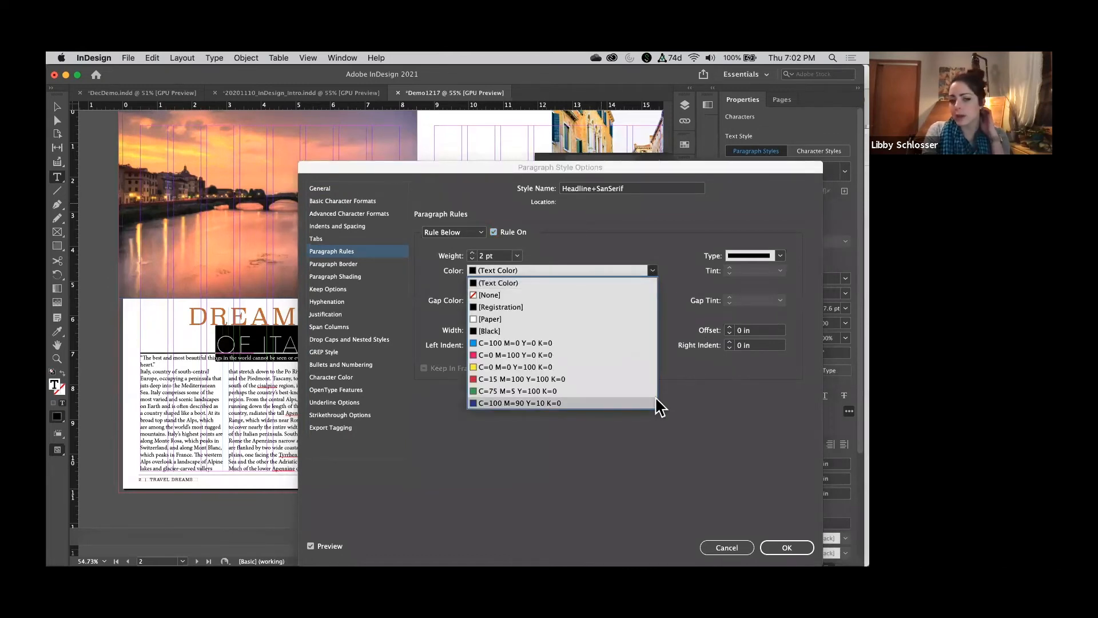
mouse_move(710, 548)
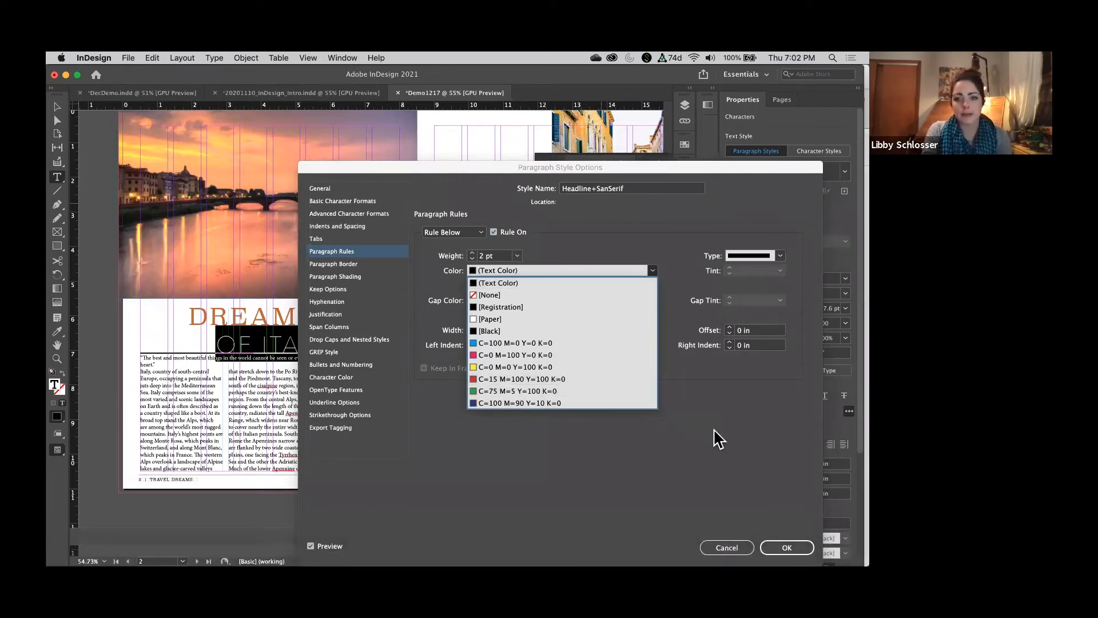
left_click(712, 456)
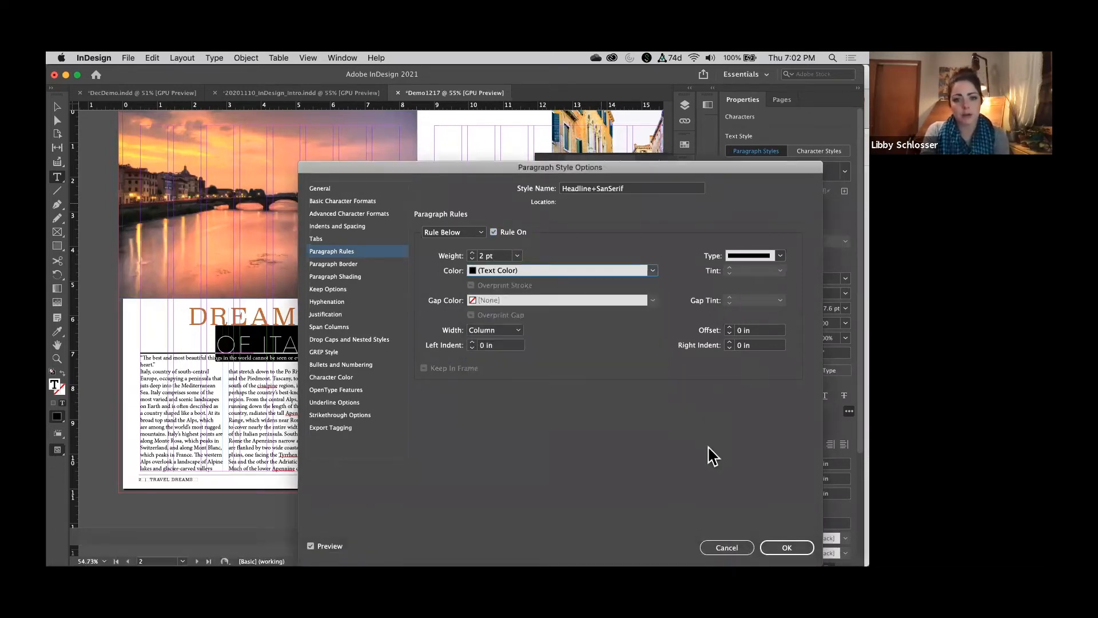
Set the rule's width to Text with 0.1875 in for its offset and left and right indents, and save the style
left_click(515, 332)
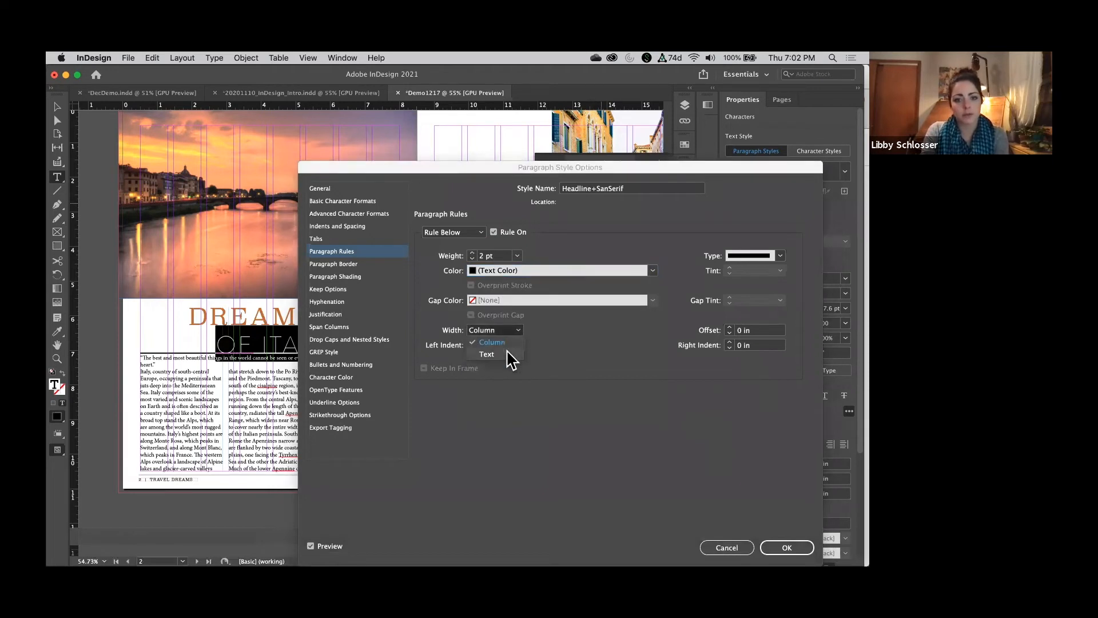
left_click(511, 359)
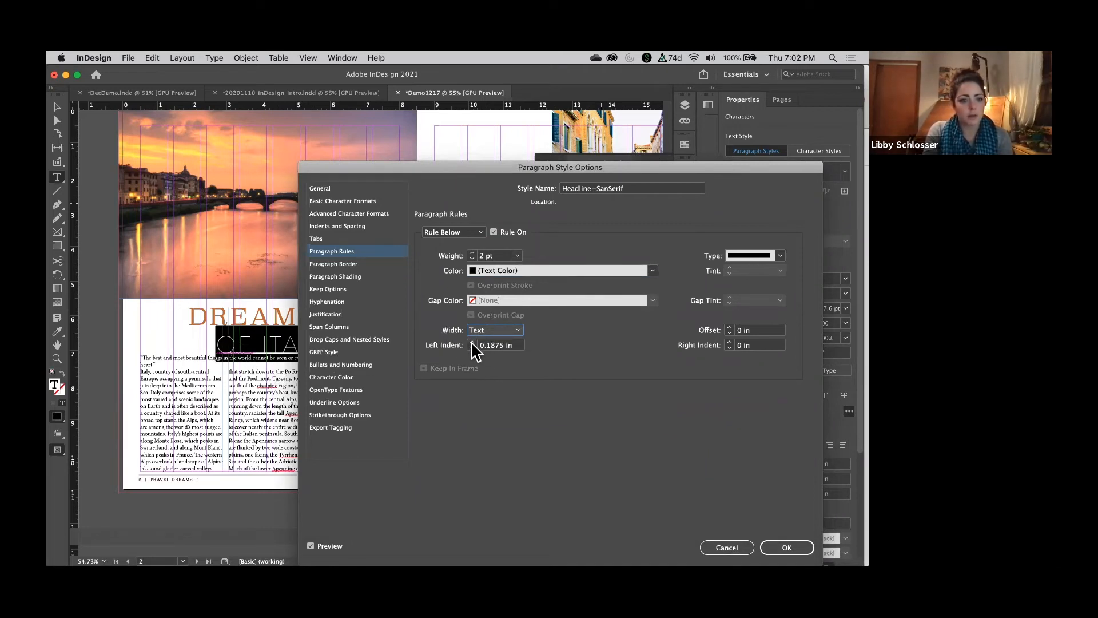
left_click(729, 326)
left_click(728, 326)
left_click(729, 331)
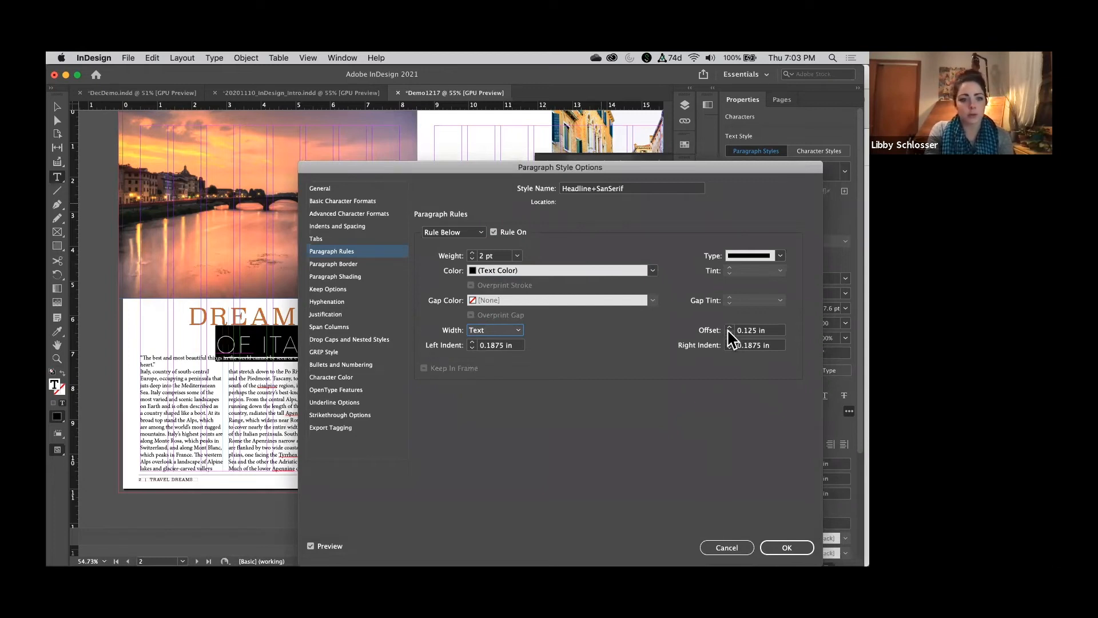
left_click(730, 326)
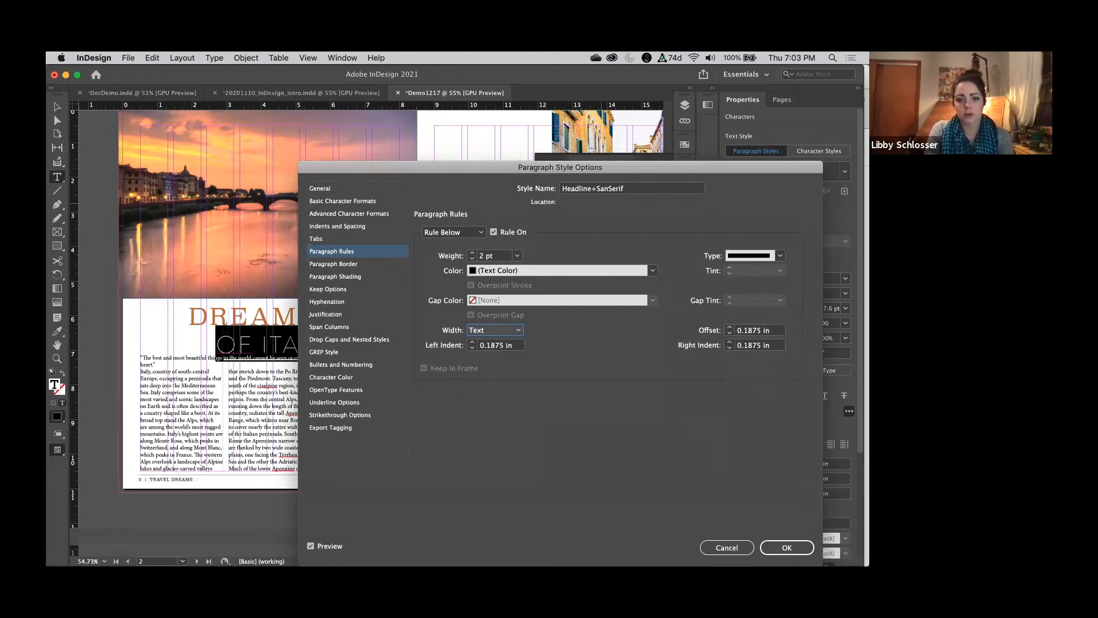
left_click(788, 547)
key("Escape")
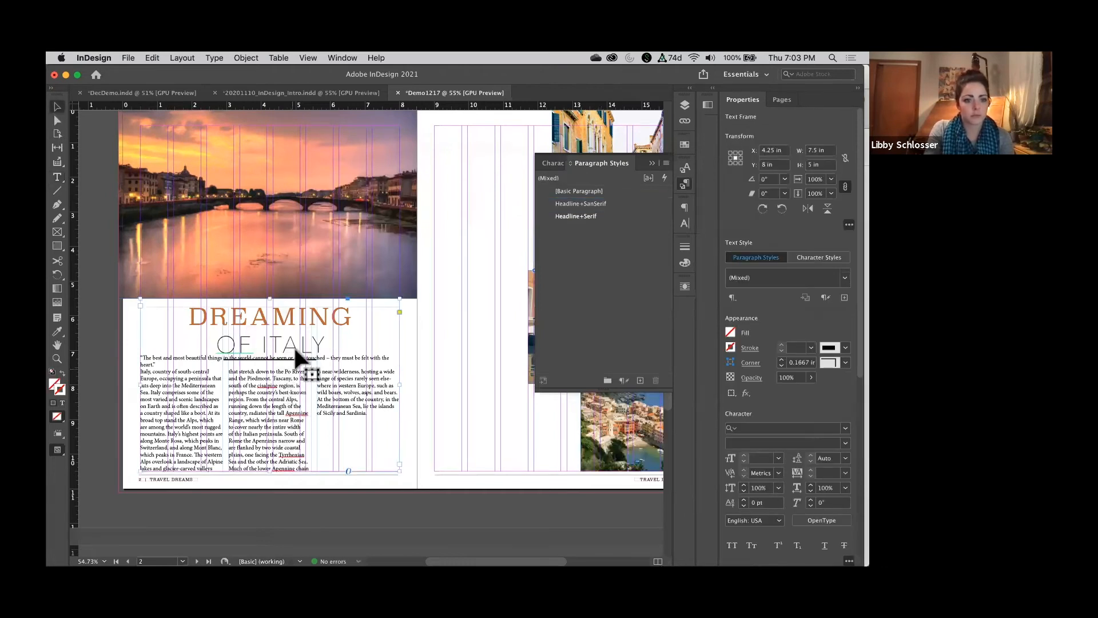
Save the orange-brown colour of the word "DREAMING" as a new swatch
double_click(301, 319)
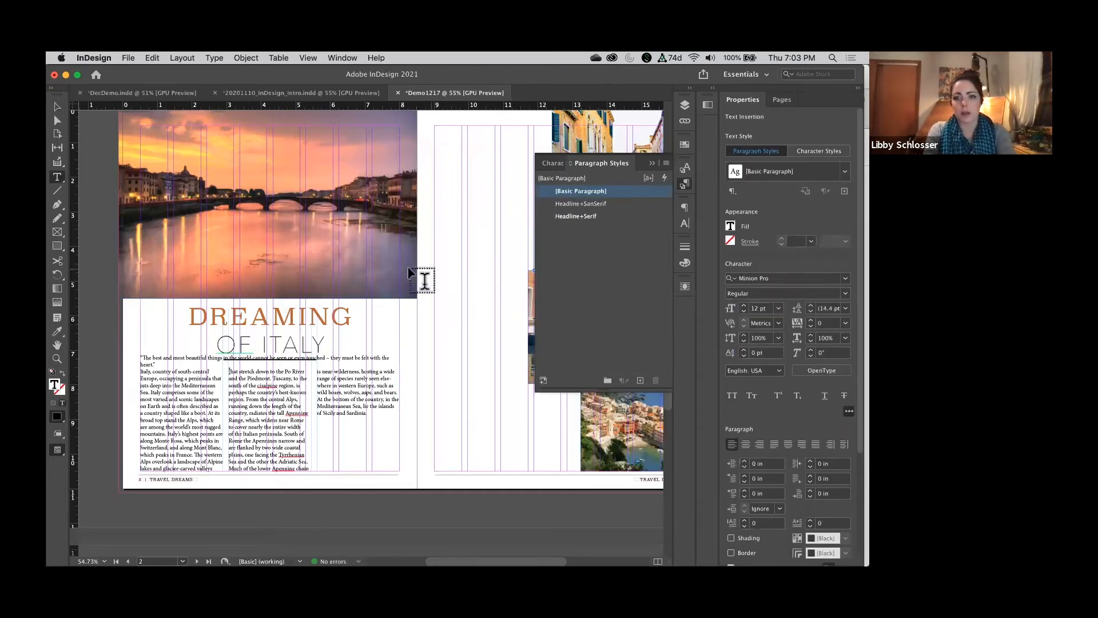
double_click(254, 317)
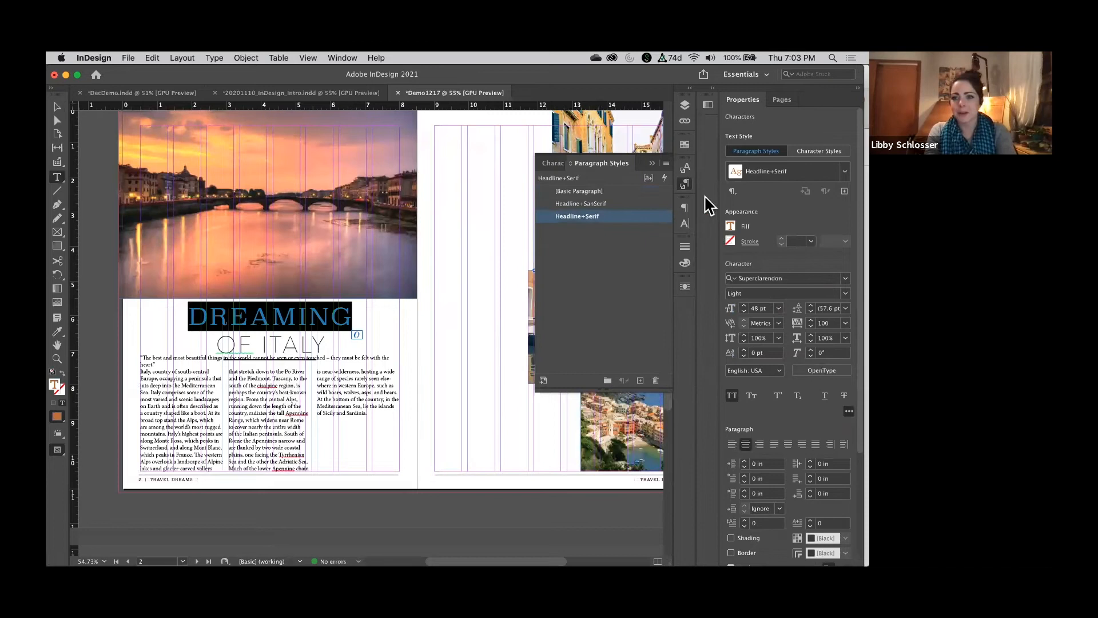
left_click(686, 146)
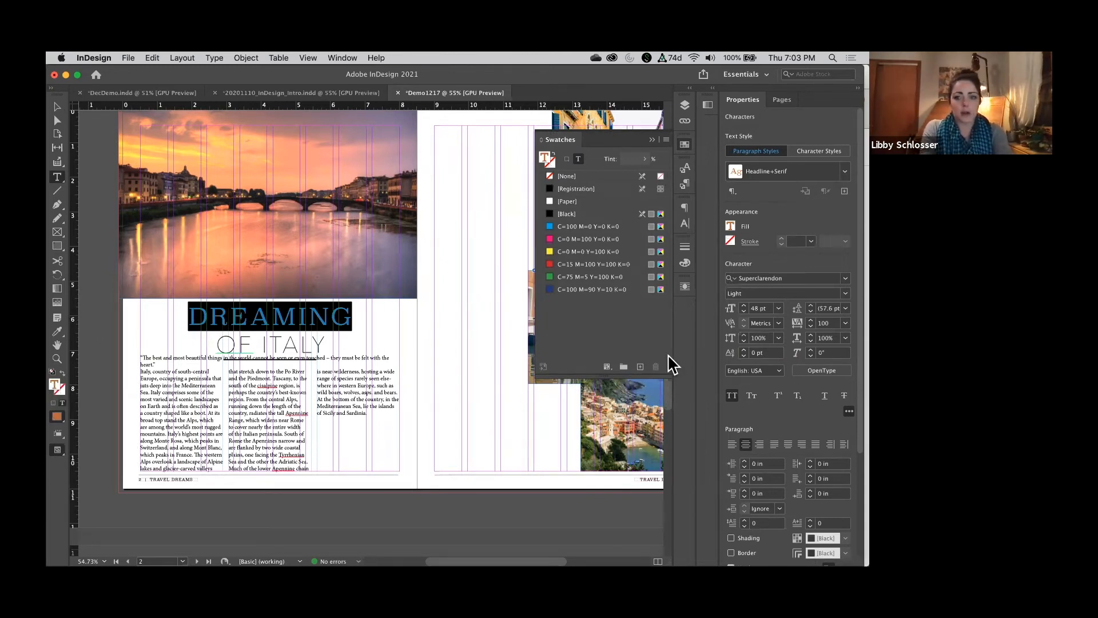
left_click(640, 368)
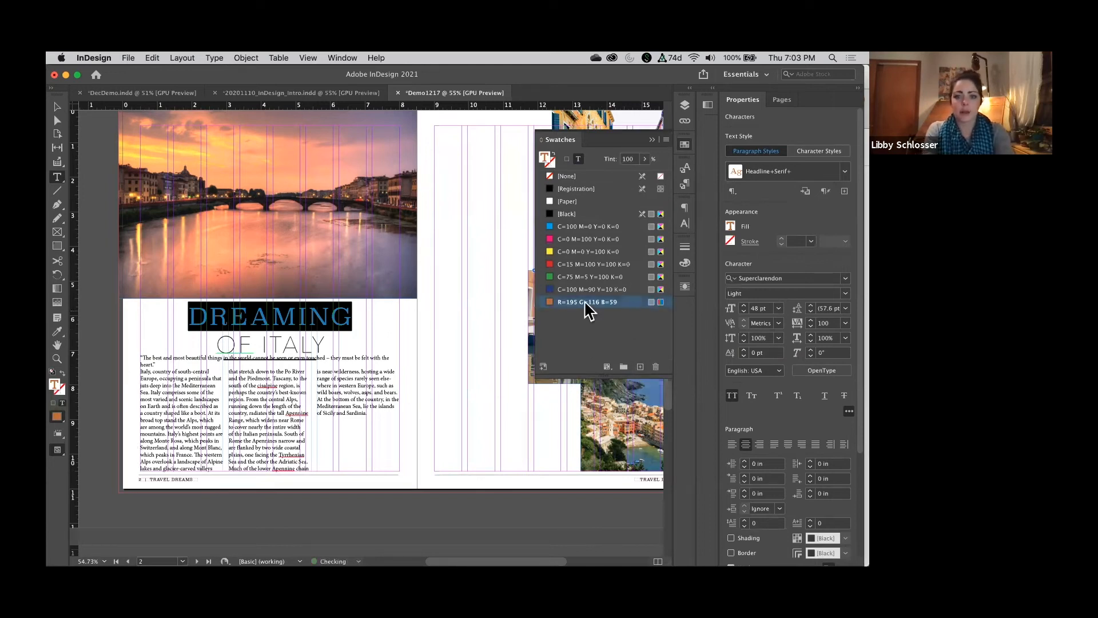
Edit the Headline+SanSerif style so that its rule below uses the R=195 G=116 B=59 swatch
double_click(274, 350)
triple_click(273, 350)
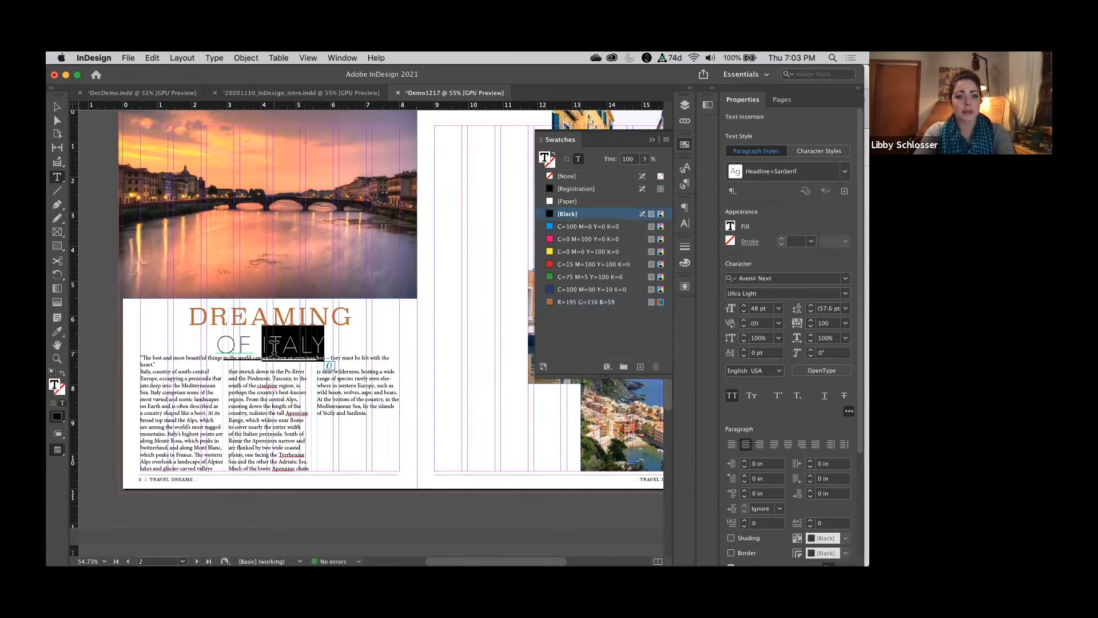
left_click(685, 184)
right_click(611, 204)
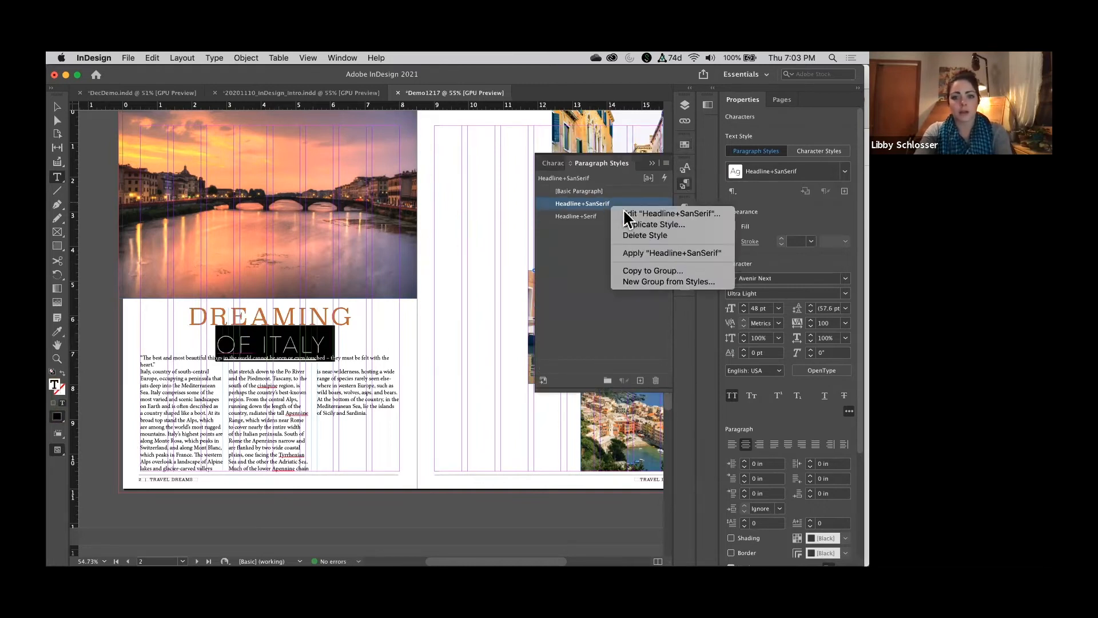
key("Escape")
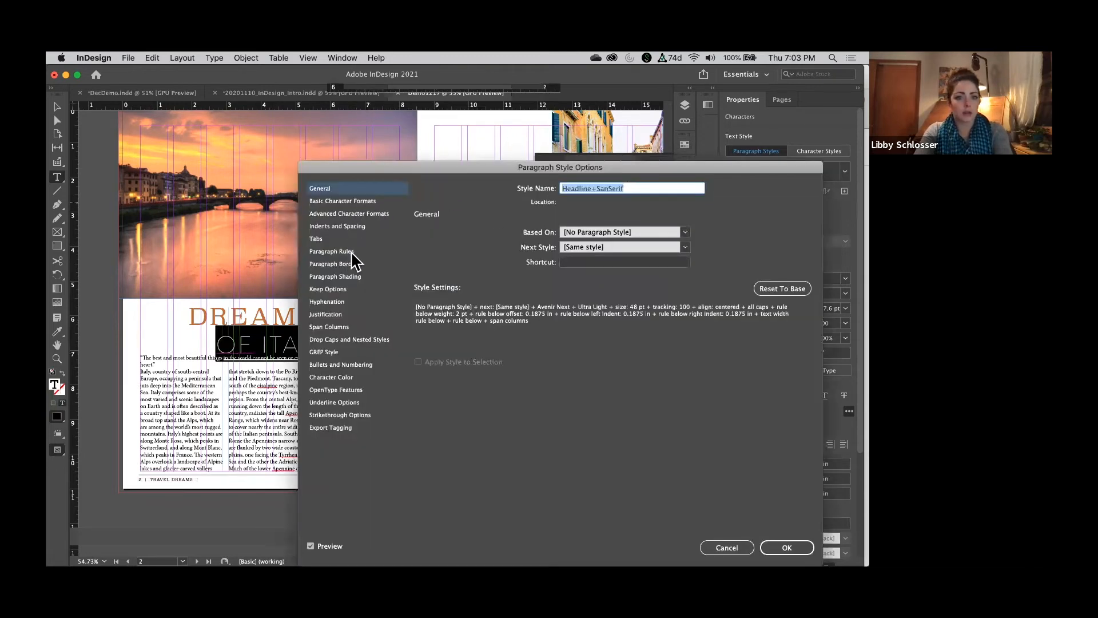
left_click(332, 252)
left_click(598, 266)
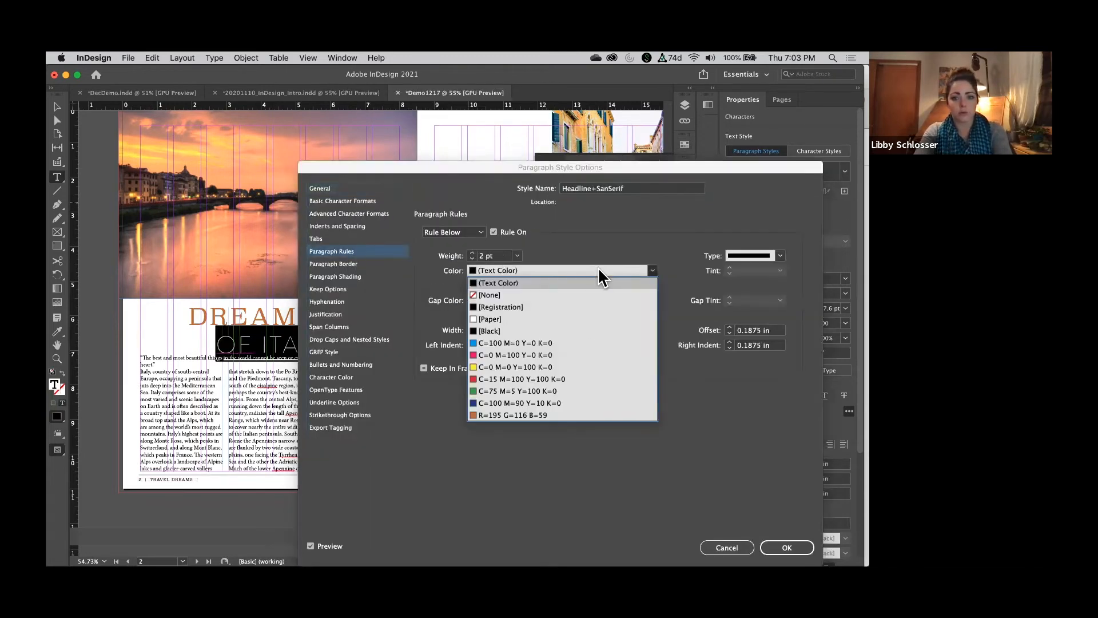
left_click(559, 420)
left_click(787, 548)
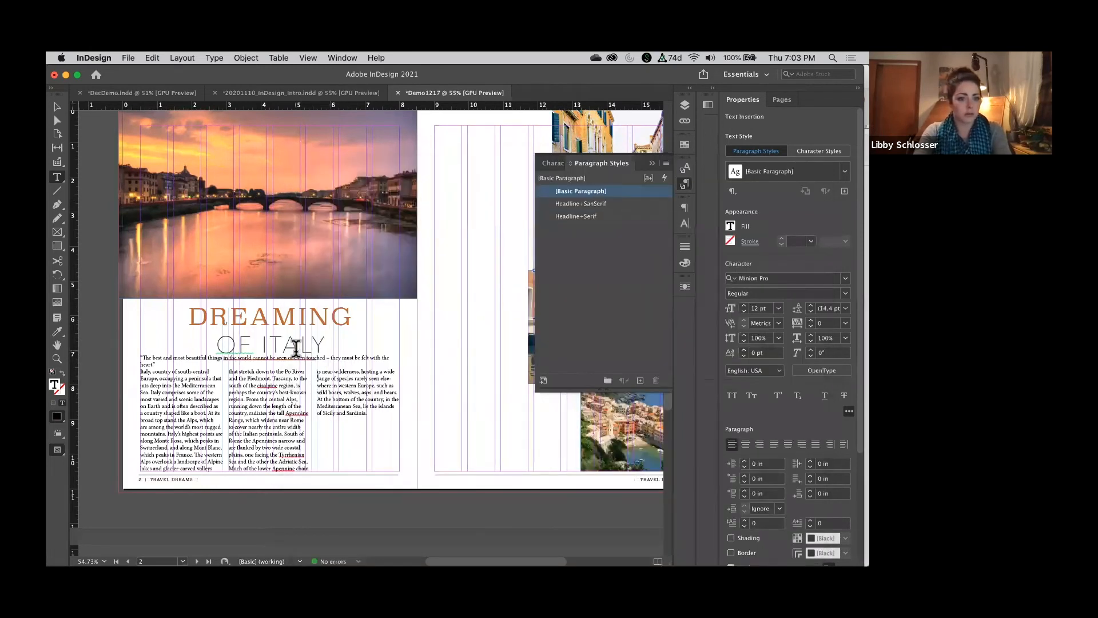
Align the quote paragraph below the headline to the centre and set it in Superclarendon
scroll(344, 355, "up", 3)
scroll(213, 360, "down", 4)
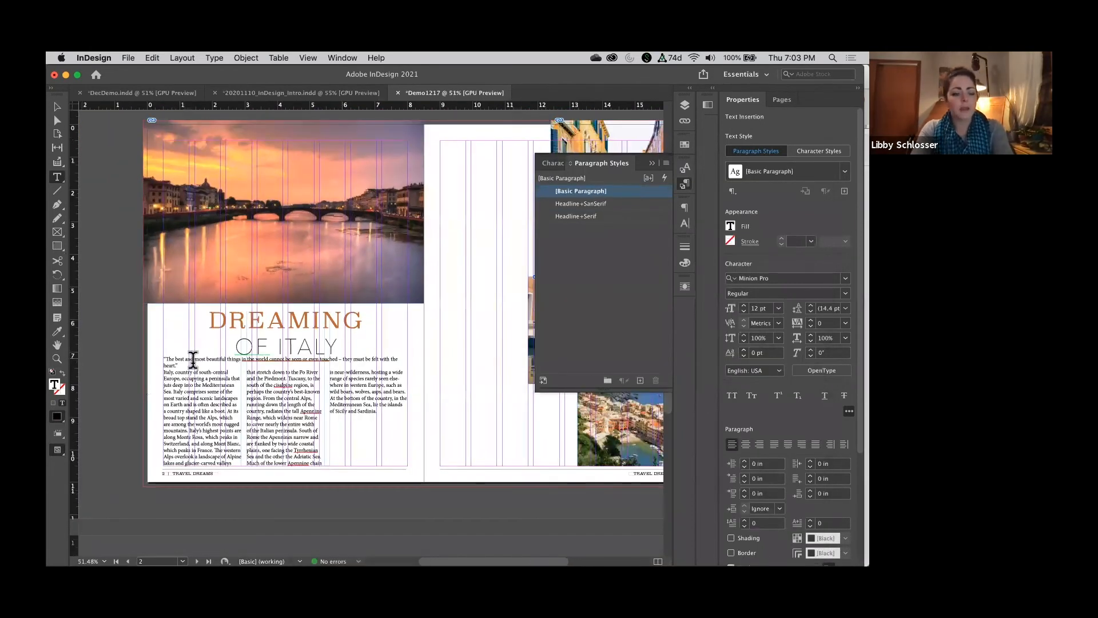
triple_click(163, 360)
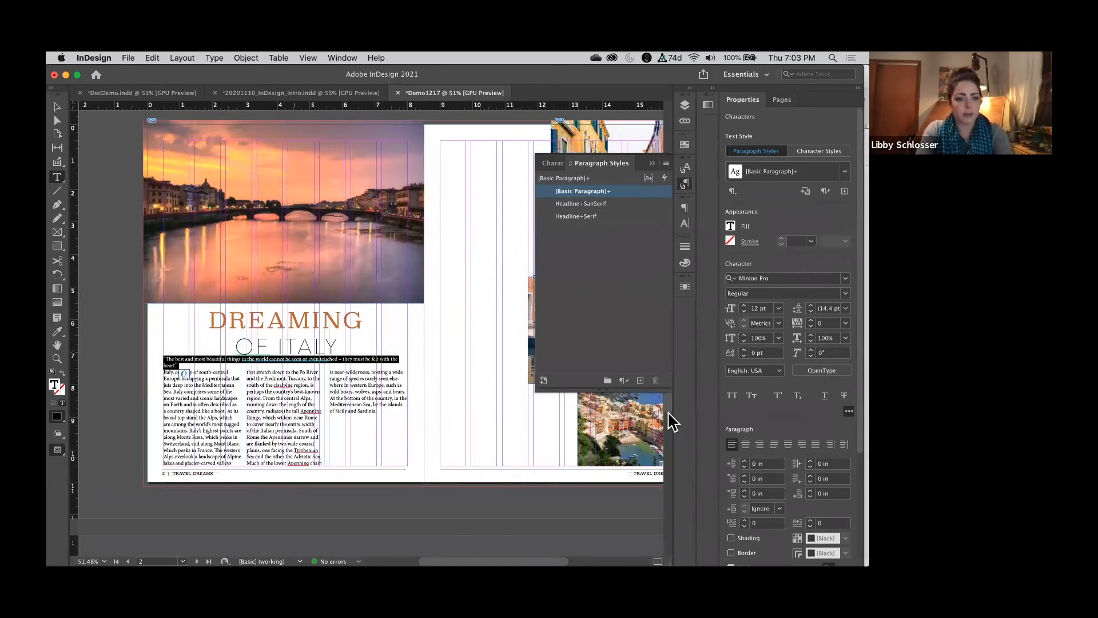
left_click(746, 445)
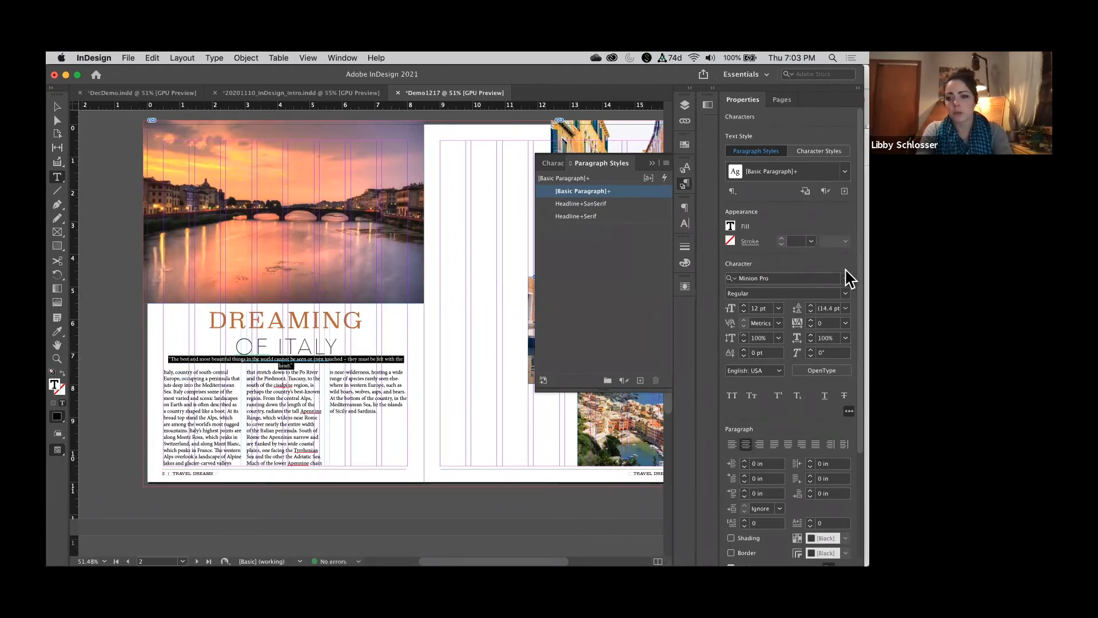
left_click(845, 278)
scroll(681, 349, "up", 15)
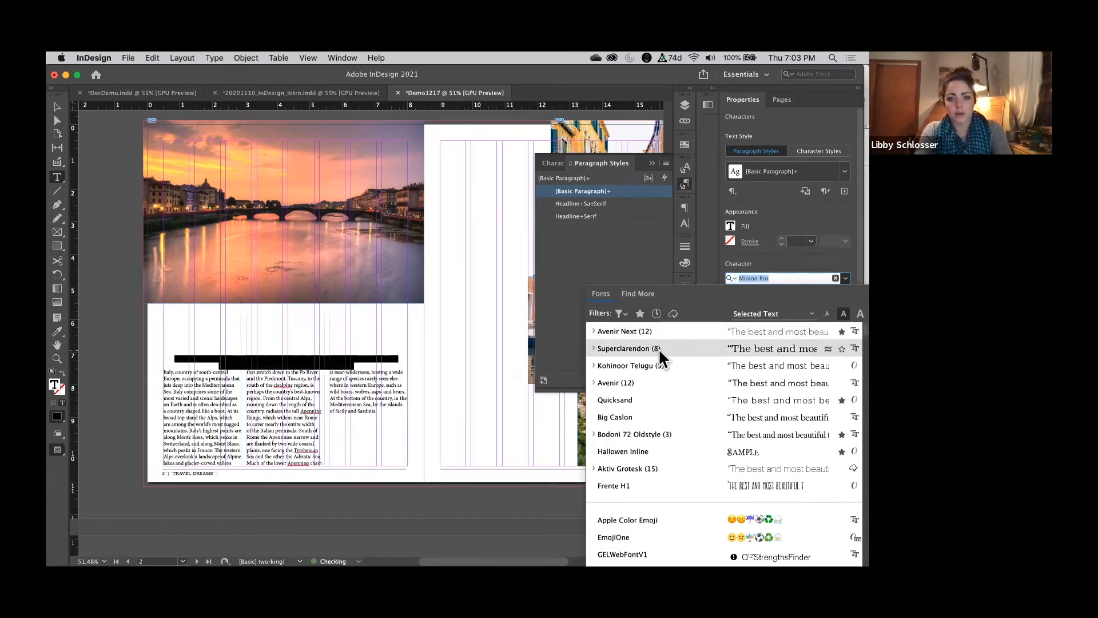
left_click(658, 348)
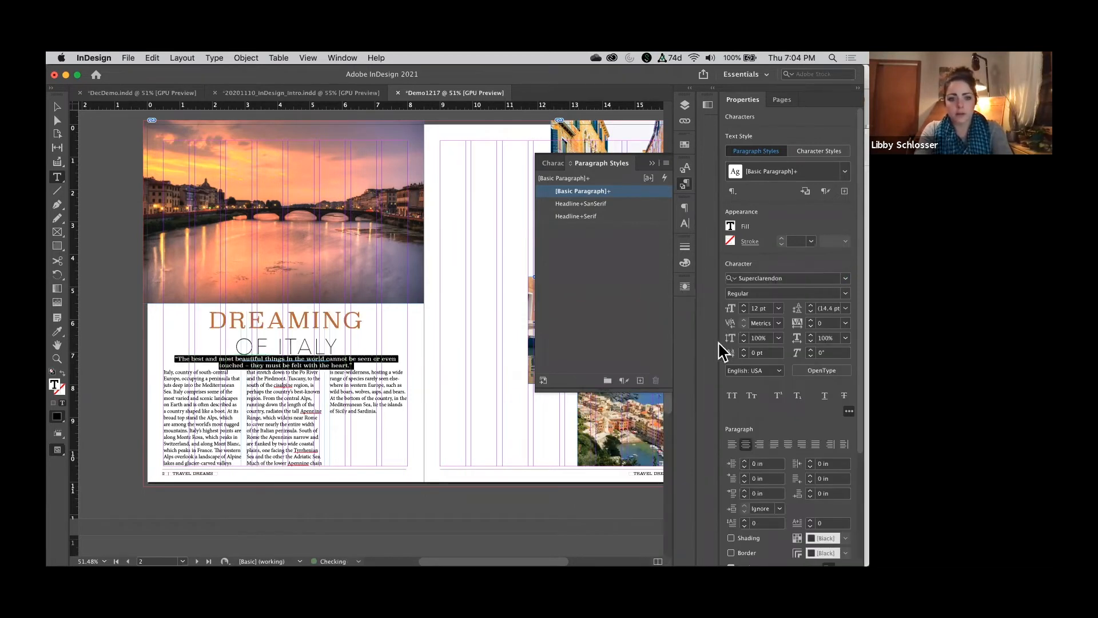
Set the quote's font size to 16 pt and its leading to 22 pt
left_click(746, 306)
left_click(746, 306)
left_click(745, 306)
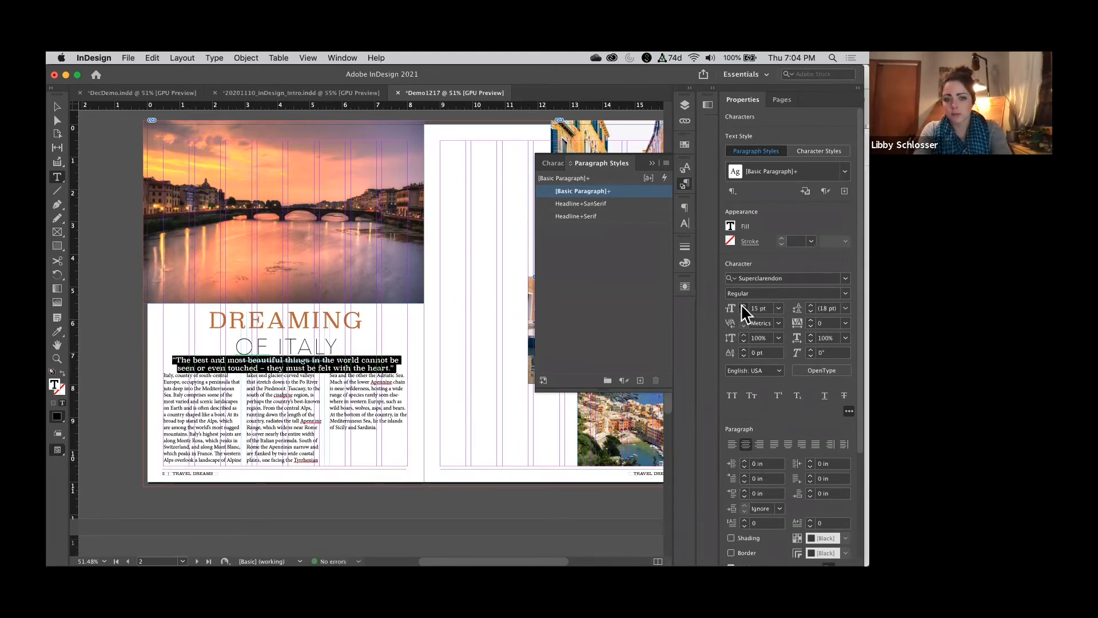
left_click(745, 306)
left_click(847, 308)
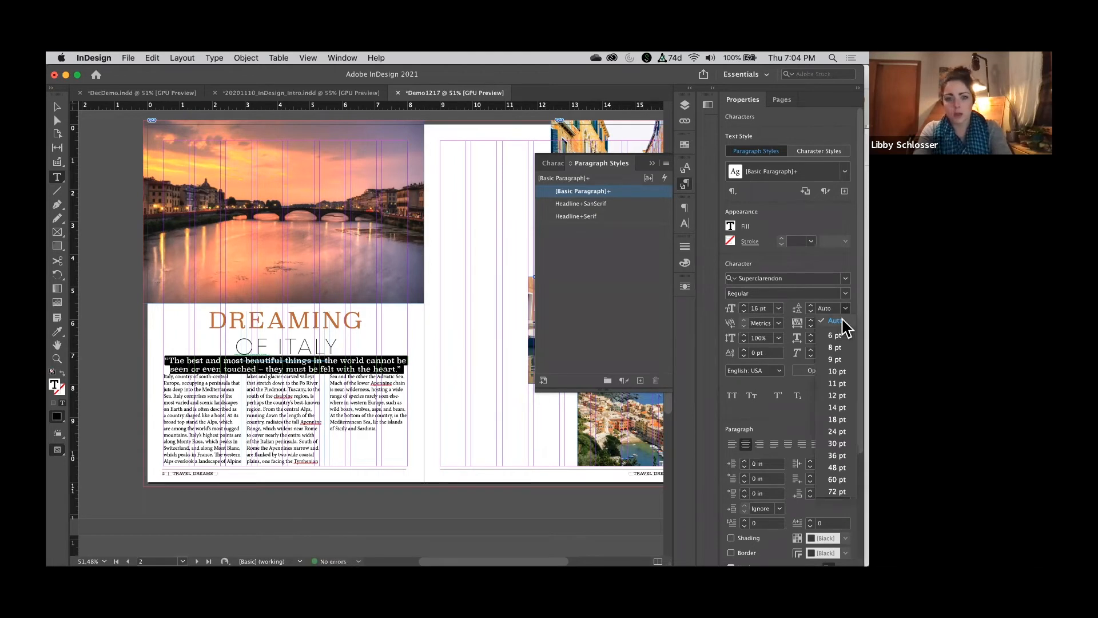
left_click(838, 317)
left_click(812, 306)
left_click(812, 306)
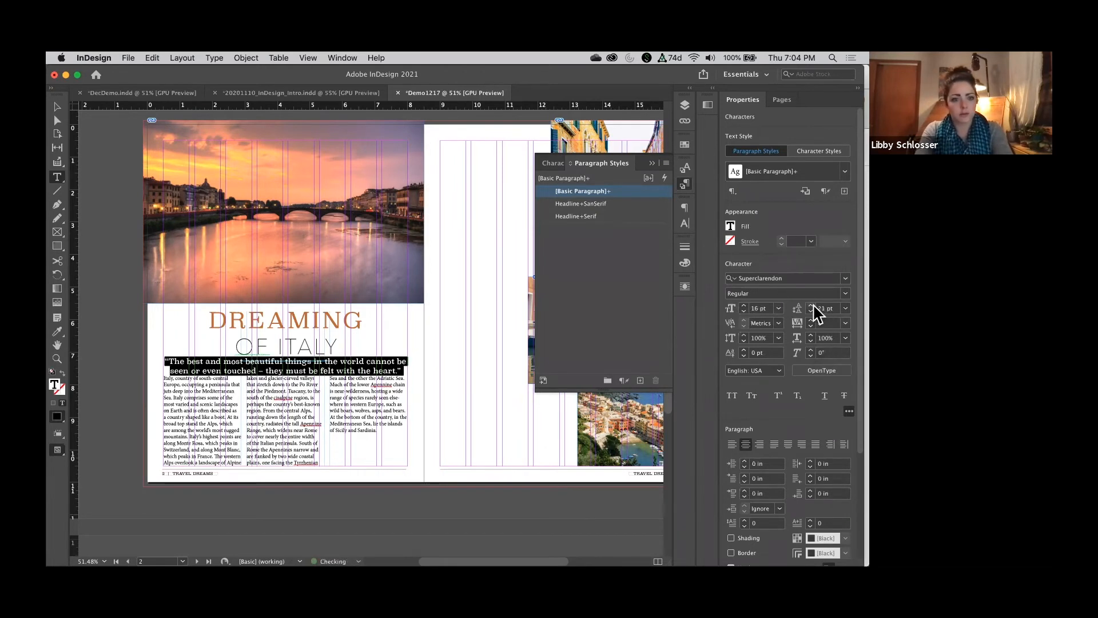
left_click(812, 306)
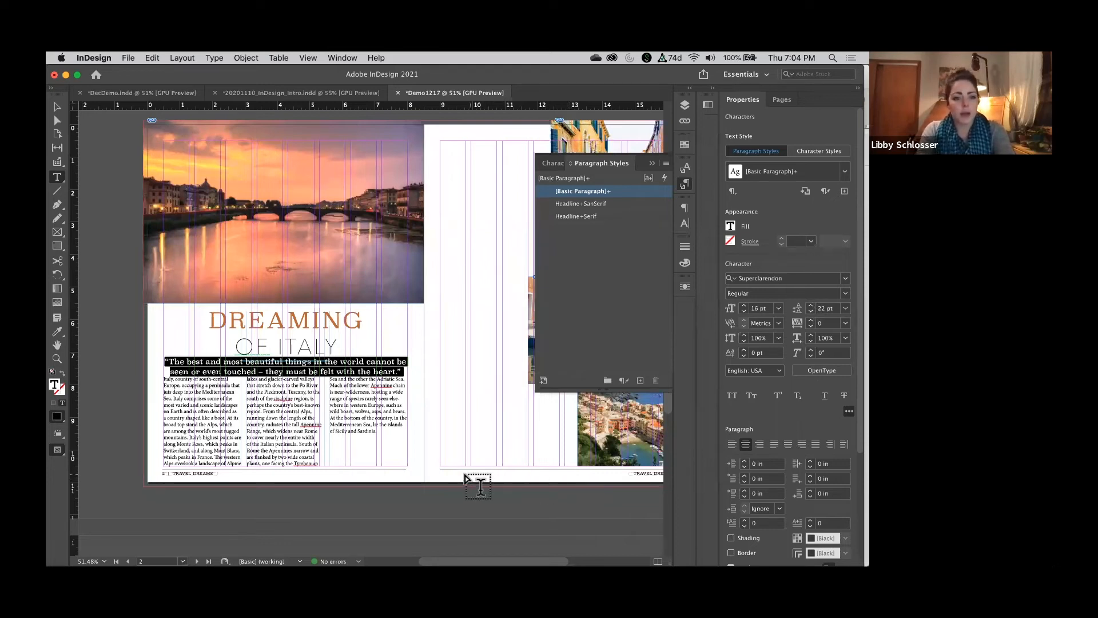
Indent the quote 0.25 in on both sides, with 0.375 in of space before and 0.25 in of space after
left_click(745, 461)
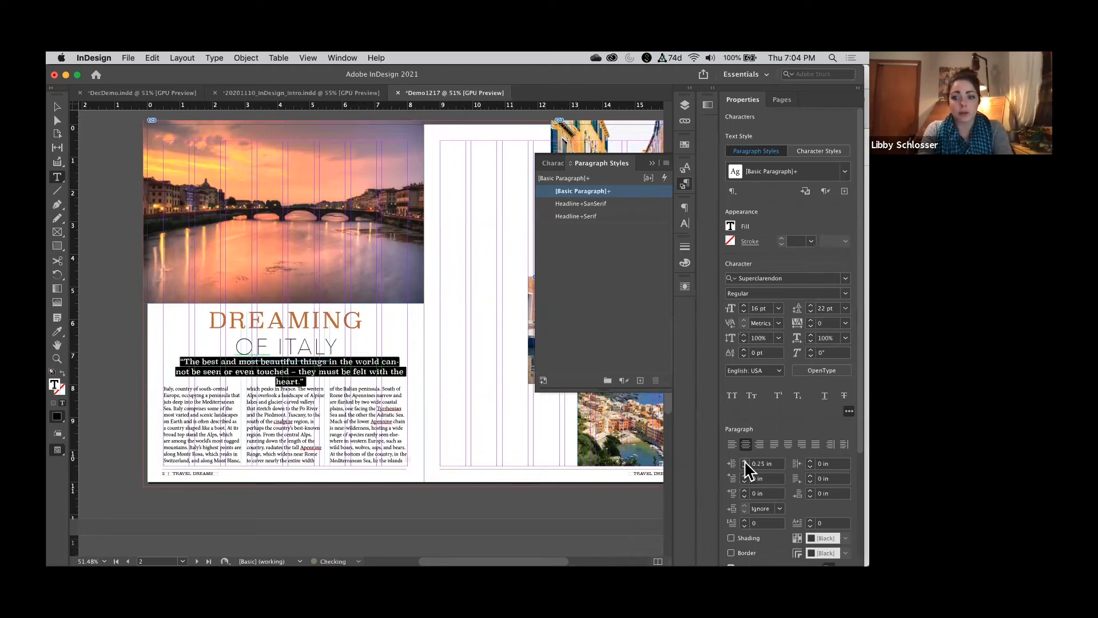
left_click(810, 461)
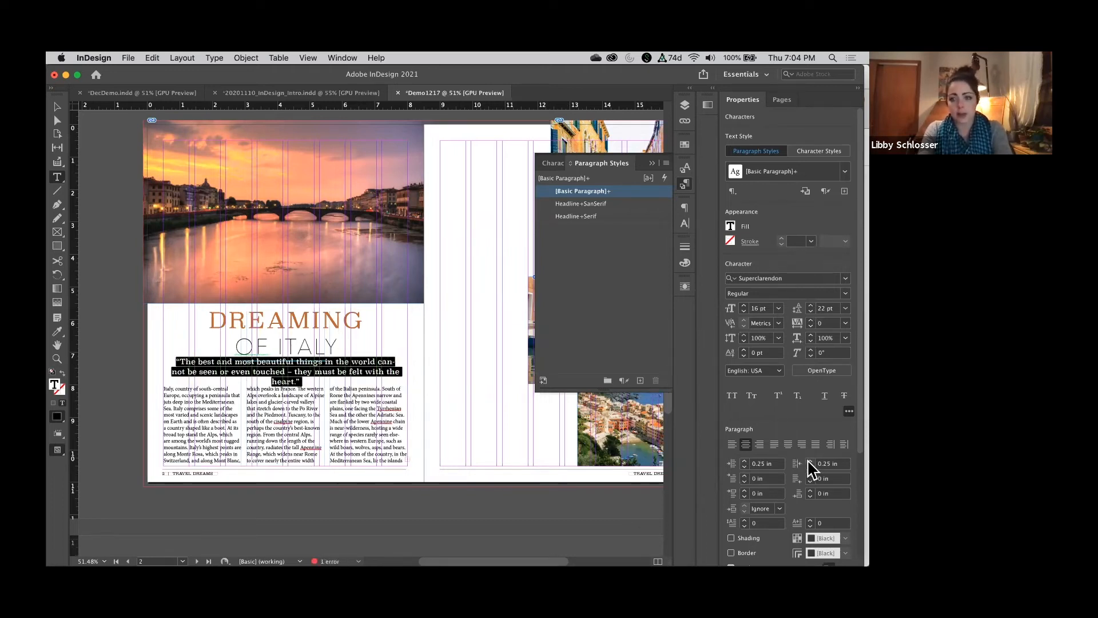
left_click(744, 491)
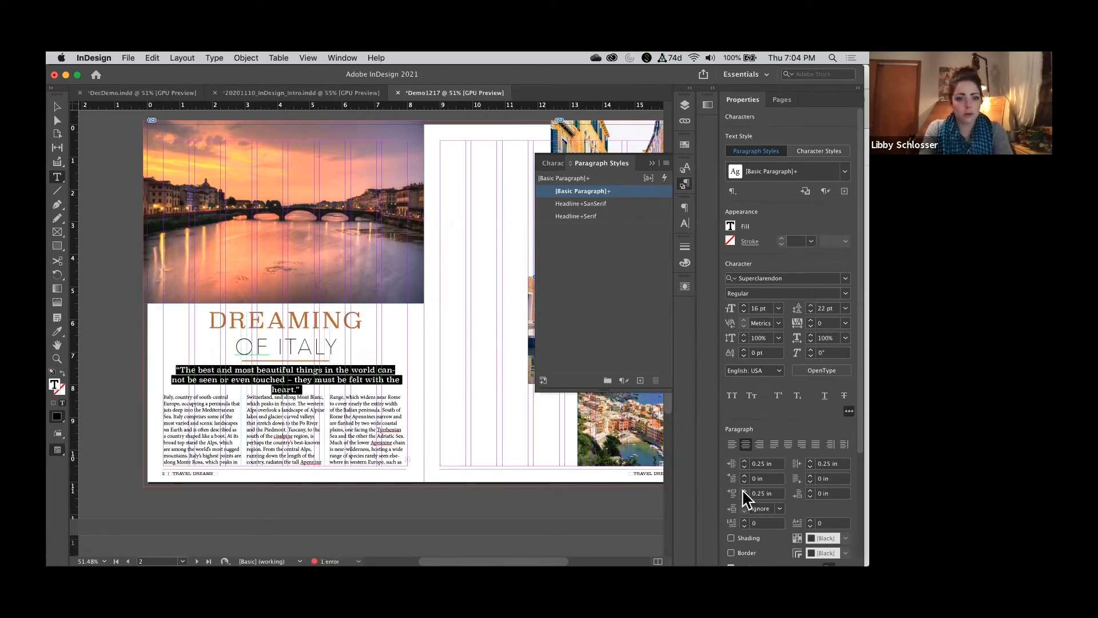
left_click(744, 491)
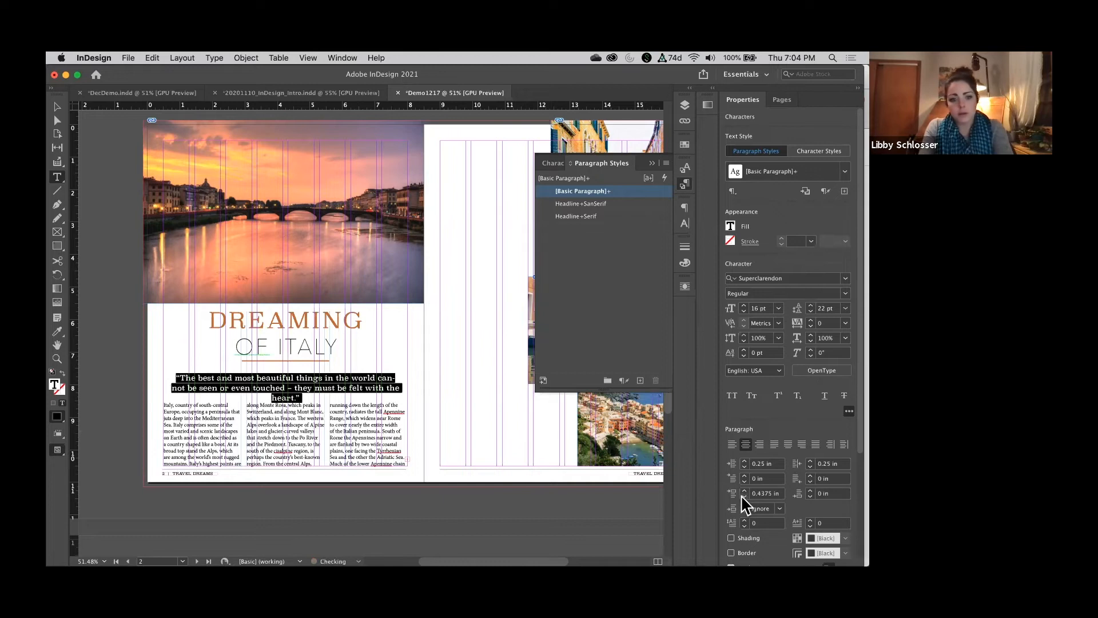
left_click(742, 495)
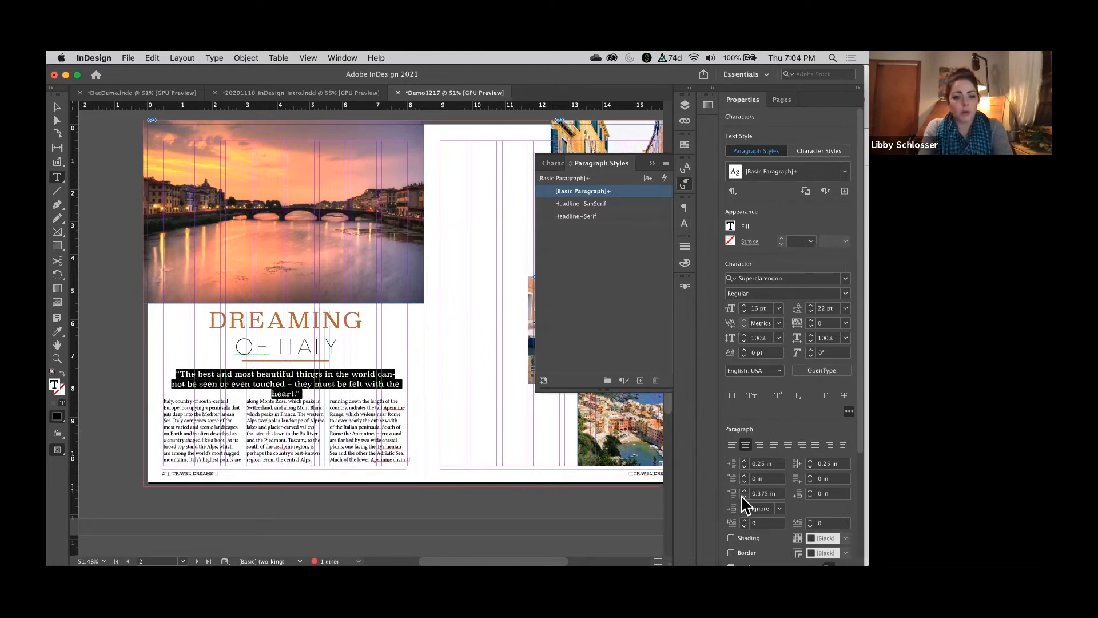
left_click(810, 490)
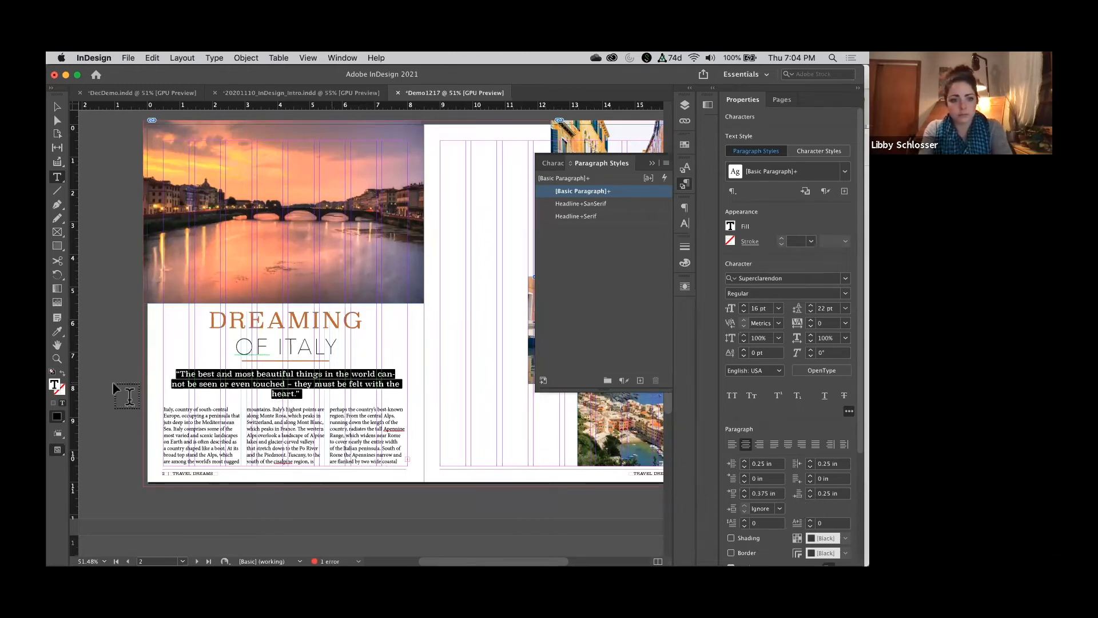
Reduce the quote's font size to 14 pt and its spacing to 0.3125 in before and 0.125 in after
left_click(744, 310)
left_click(743, 310)
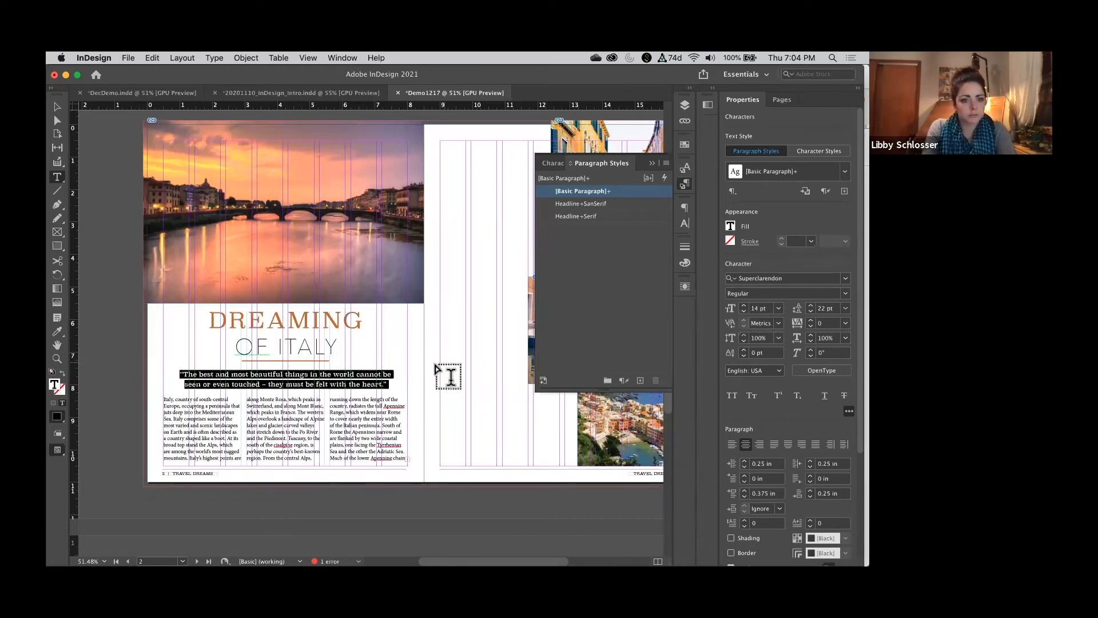
left_click(811, 496)
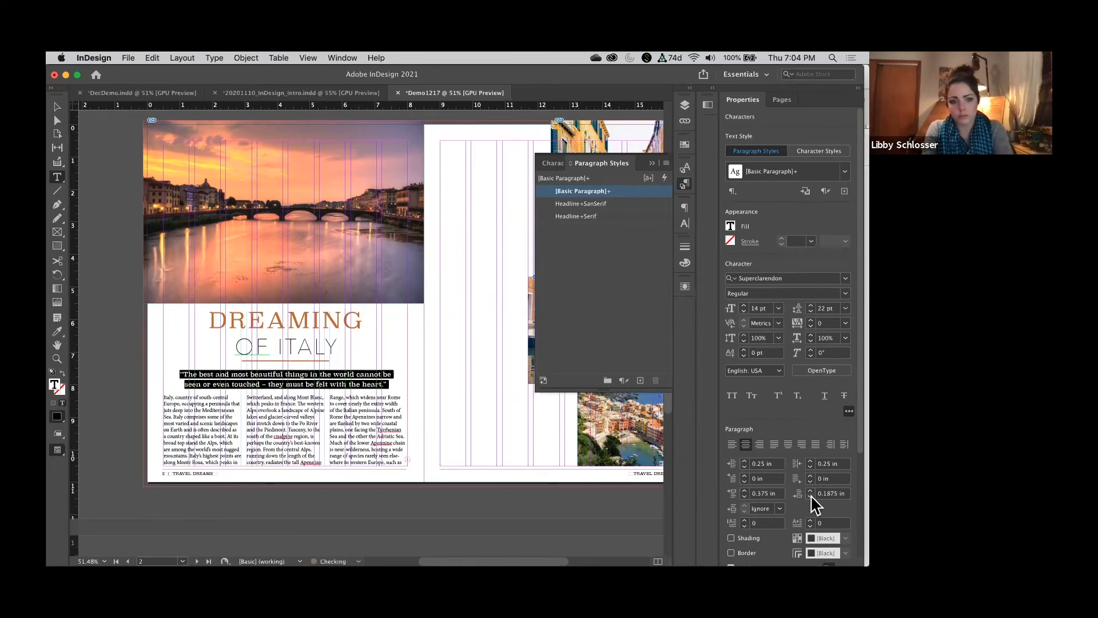
left_click(811, 496)
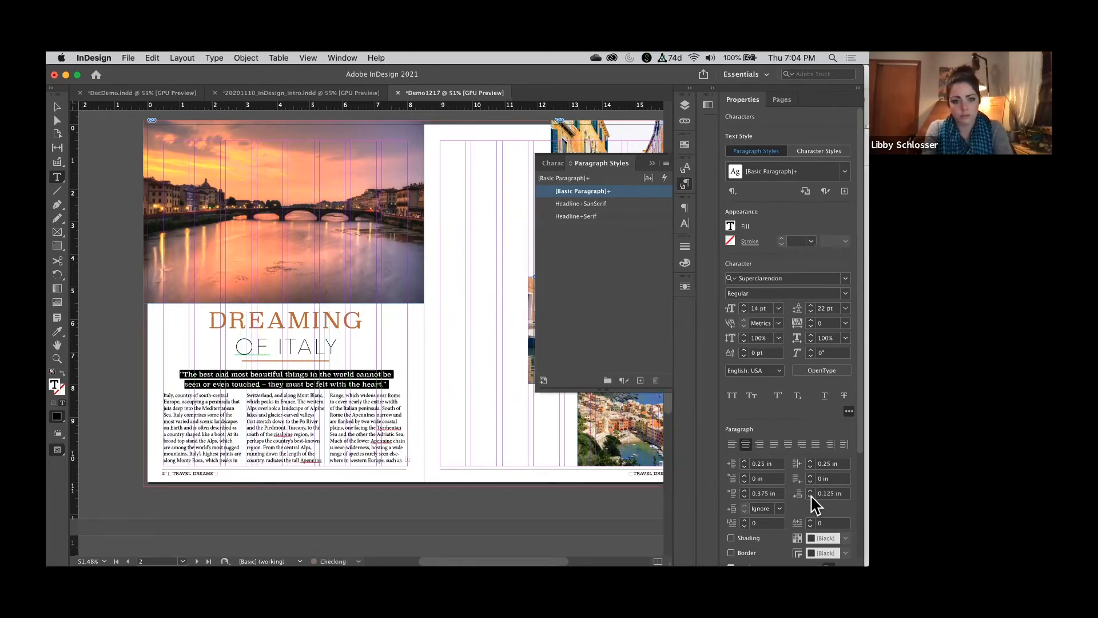
left_click(744, 491)
left_click(742, 495)
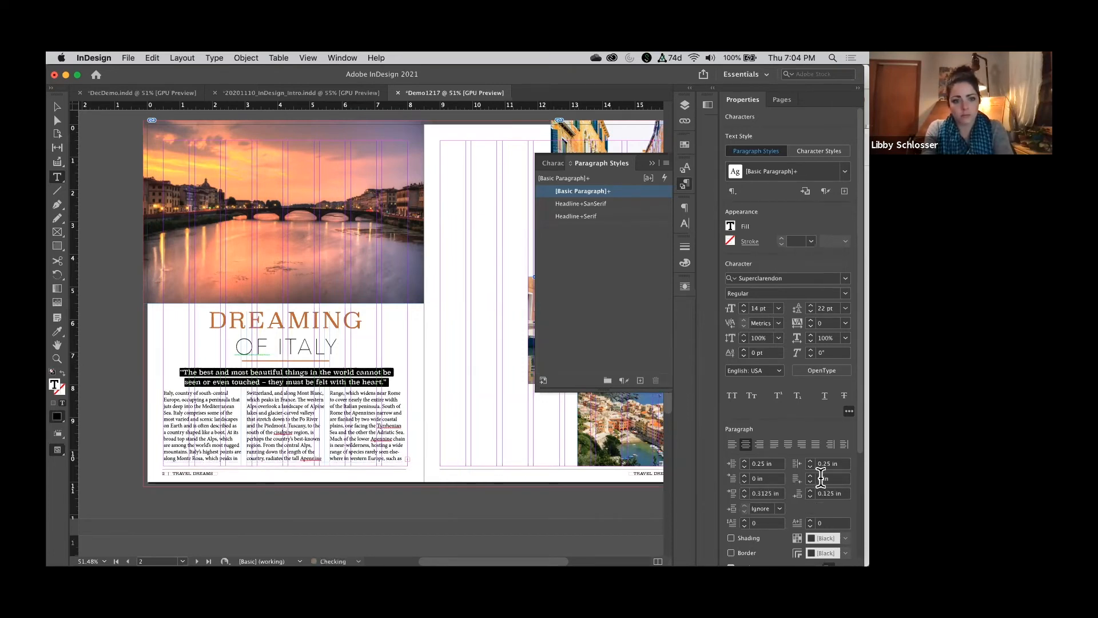
Set the visible text in the three columns below the quote in Avenir Next at 10 pt with 14 pt leading
double_click(335, 433)
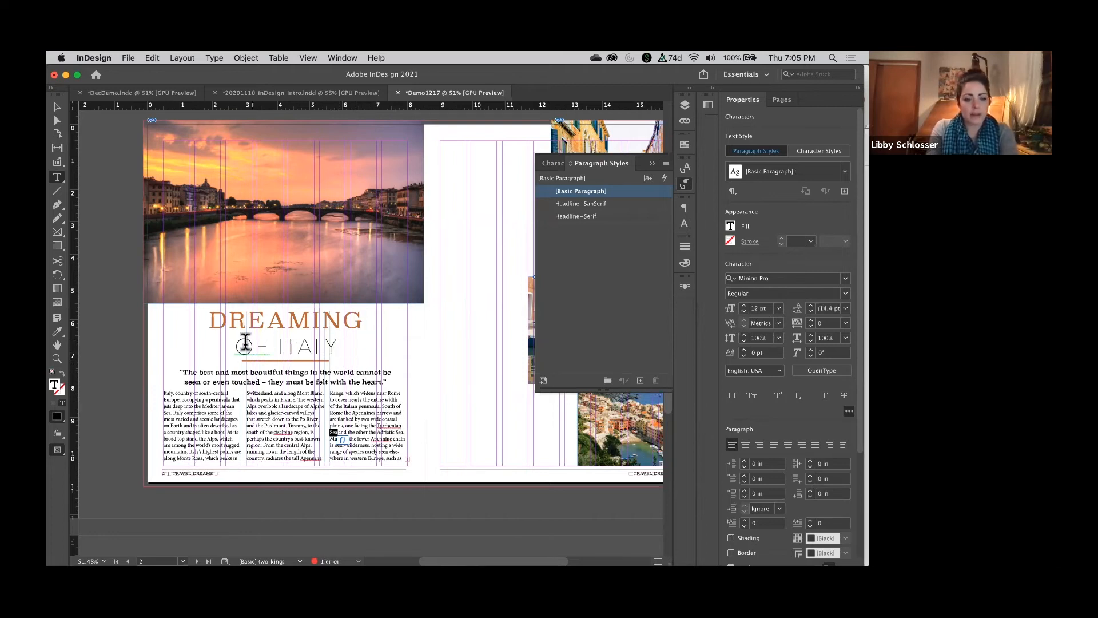
left_click(299, 455)
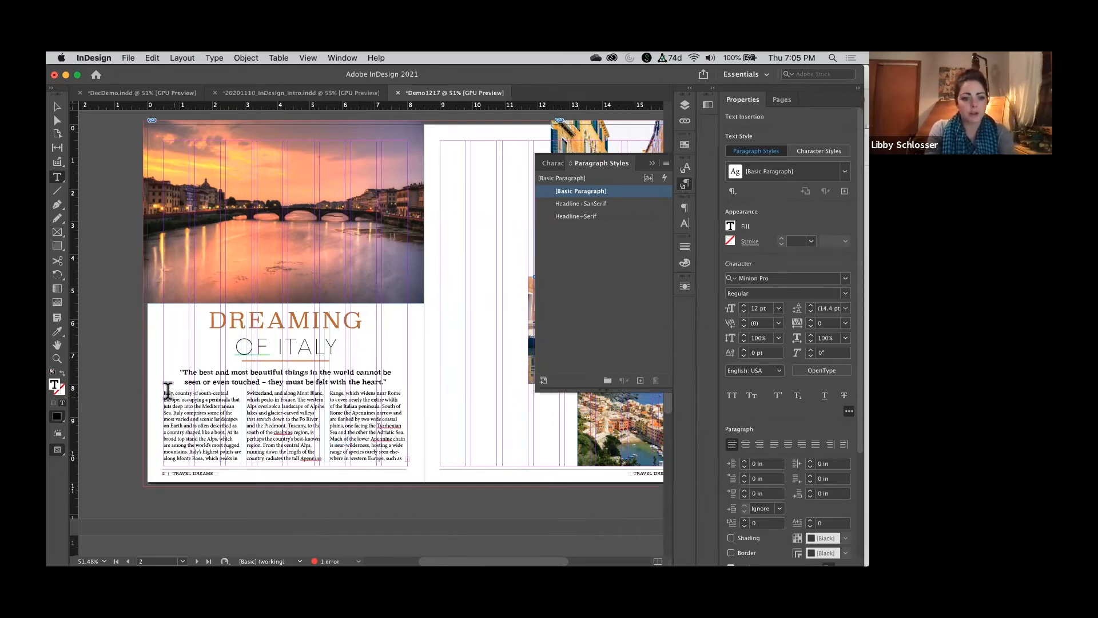
left_click_drag(164, 393, 439, 466)
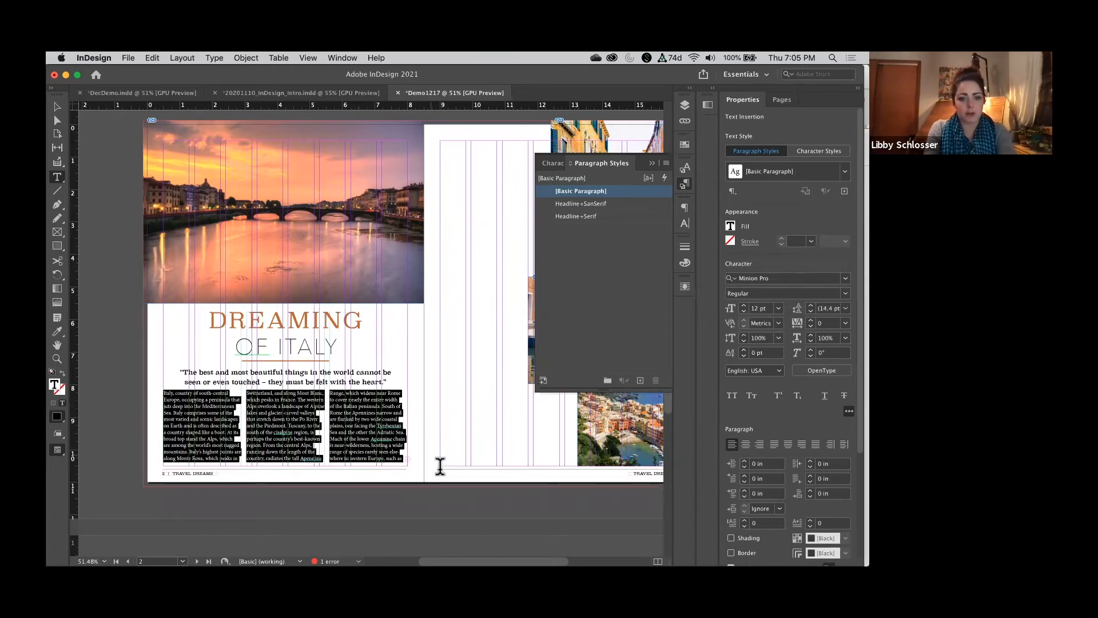
left_click(845, 278)
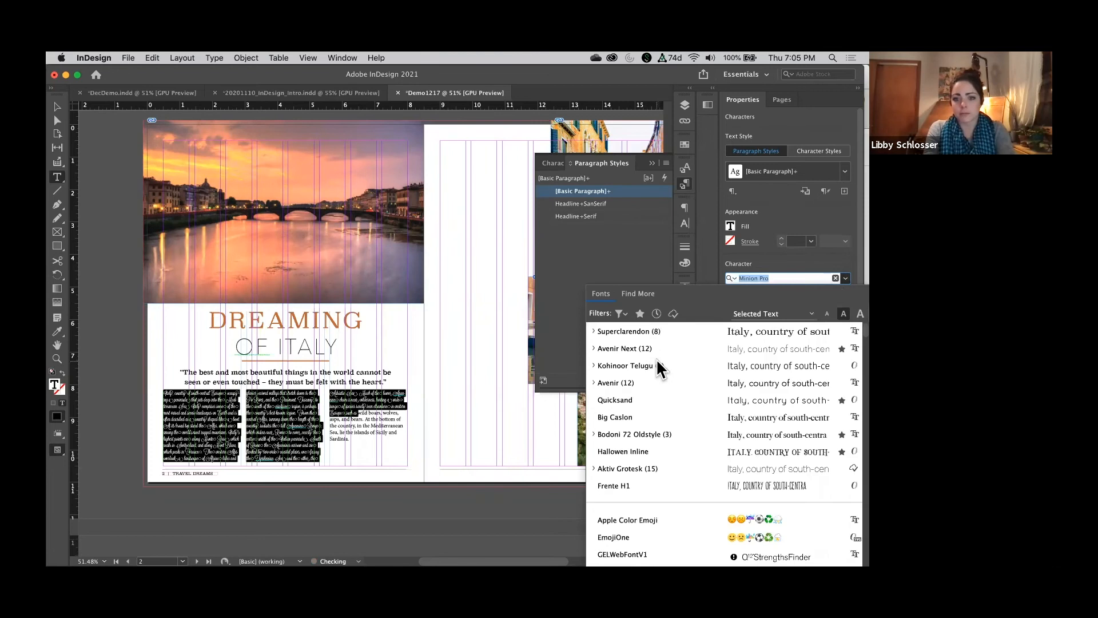
left_click(620, 348)
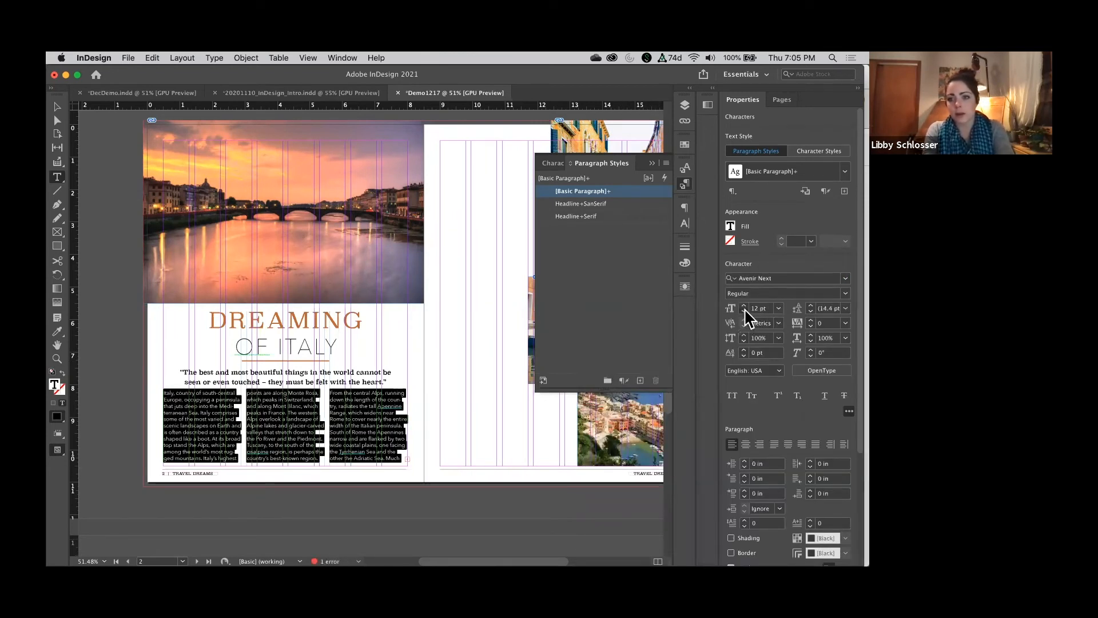
left_click(744, 311)
left_click(744, 310)
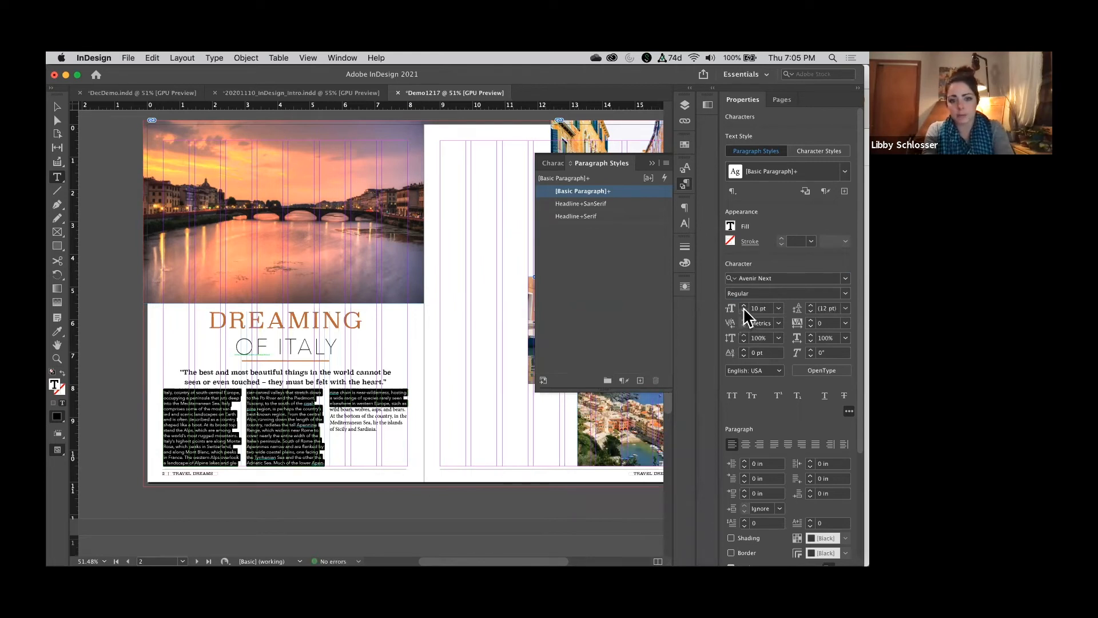
left_click(812, 305)
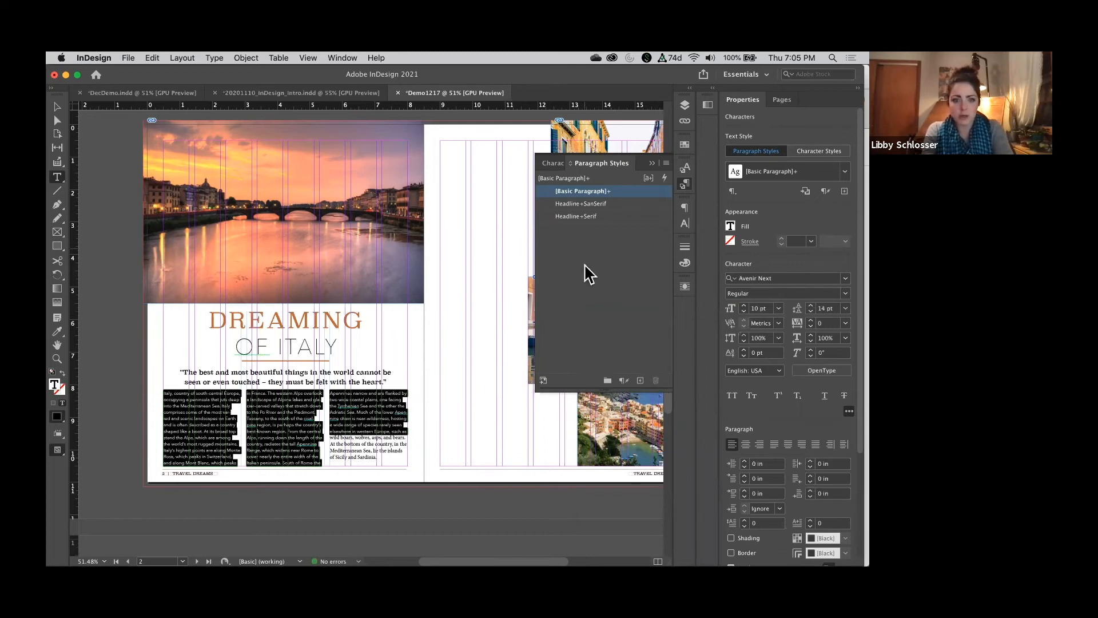
Select the whole three-column body text, including its last lines, and set it in Avenir Next
left_click_drag(381, 450, 379, 458)
key("super+a")
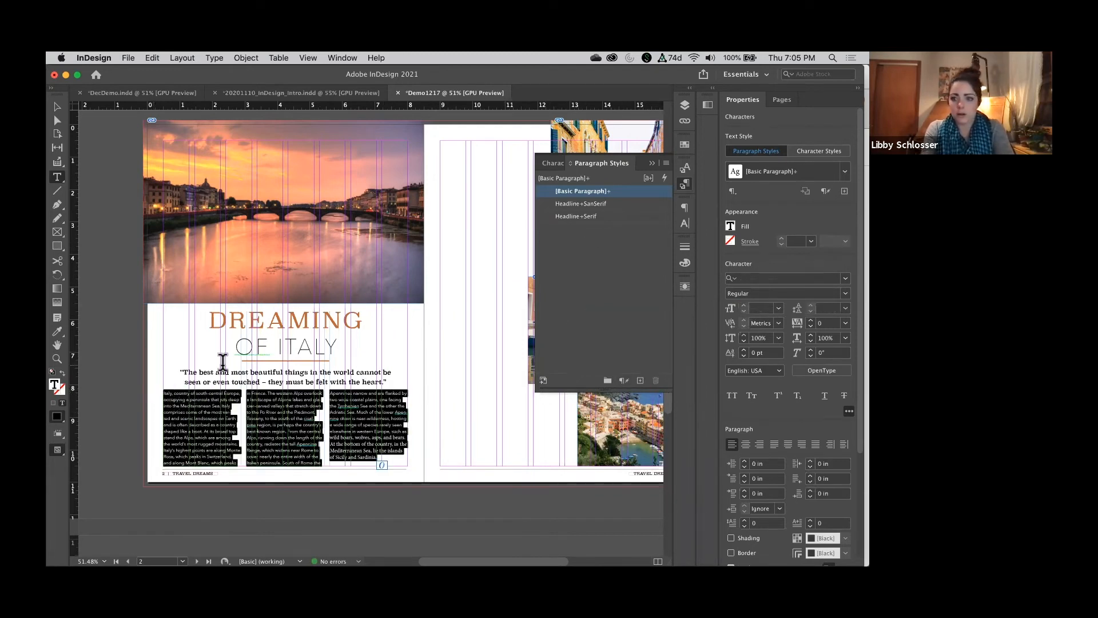
left_click(767, 278)
type("av")
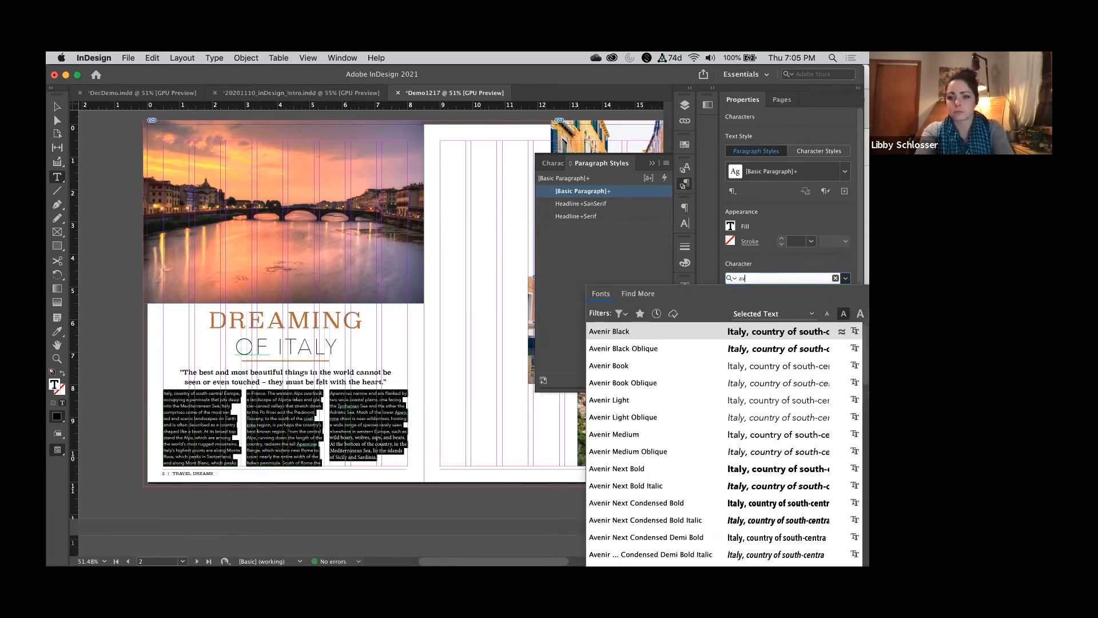
left_click(836, 278)
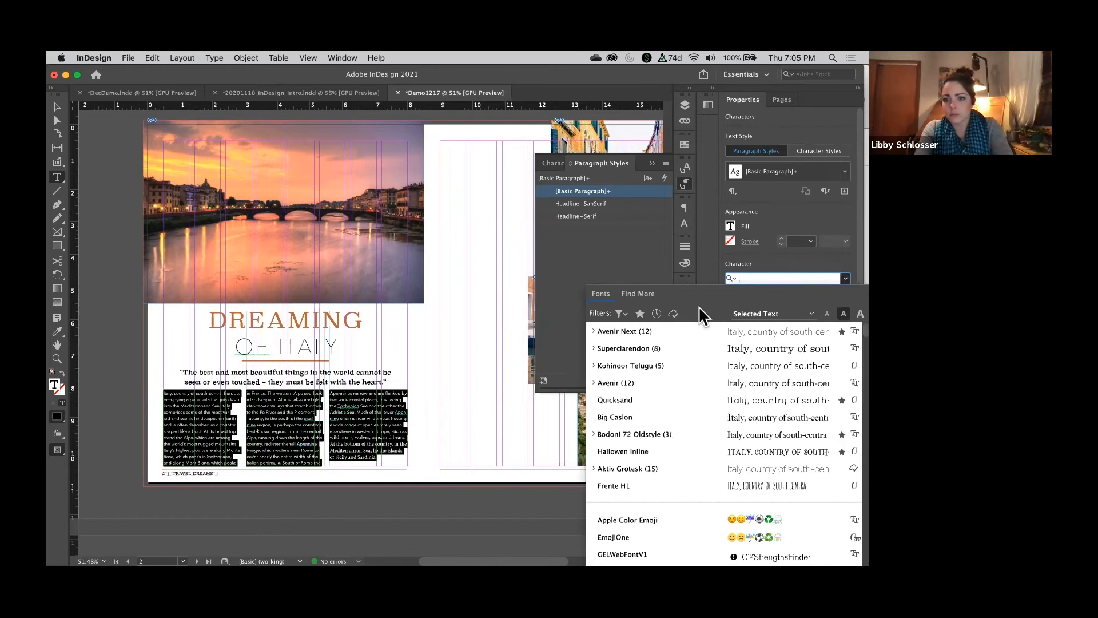
left_click(657, 327)
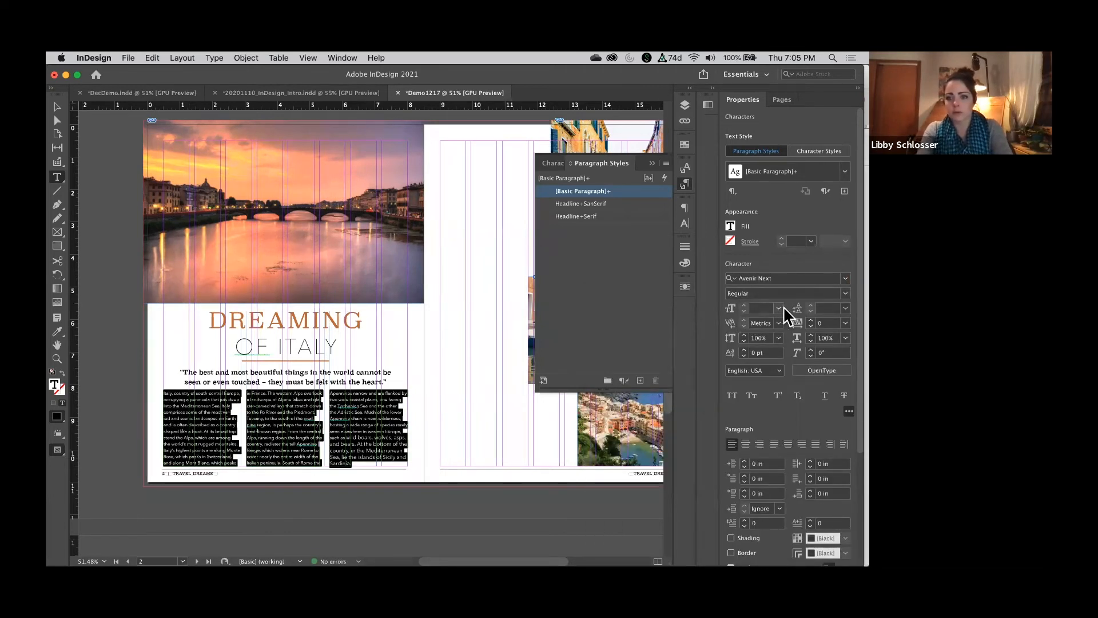
Set the entire body text to 10 pt with 14 pt leading
left_click(778, 308)
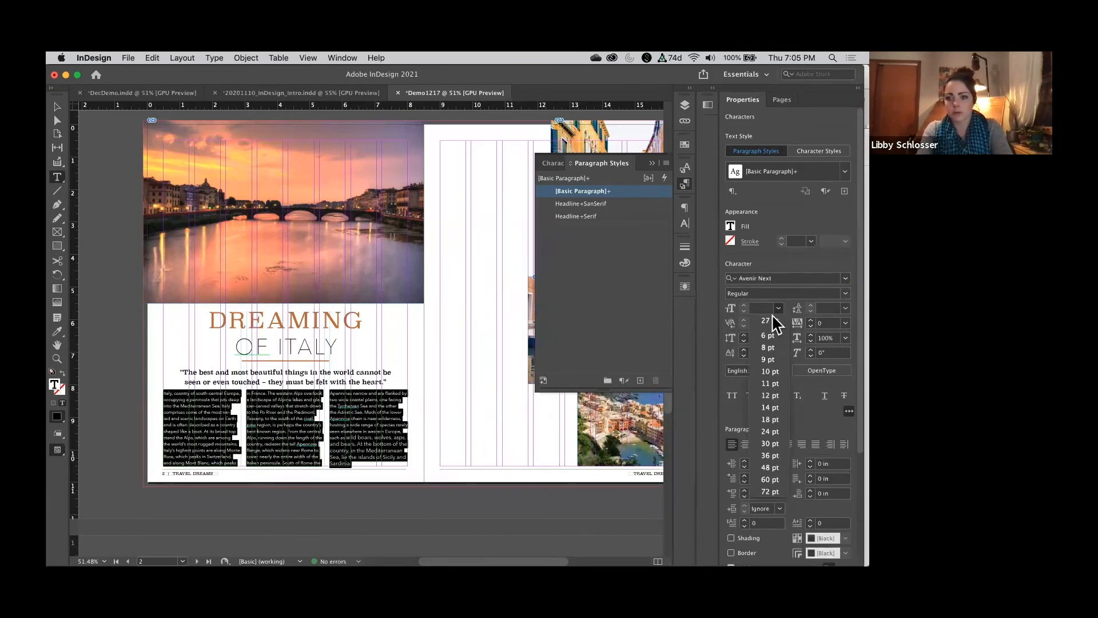
left_click(774, 372)
left_click(845, 308)
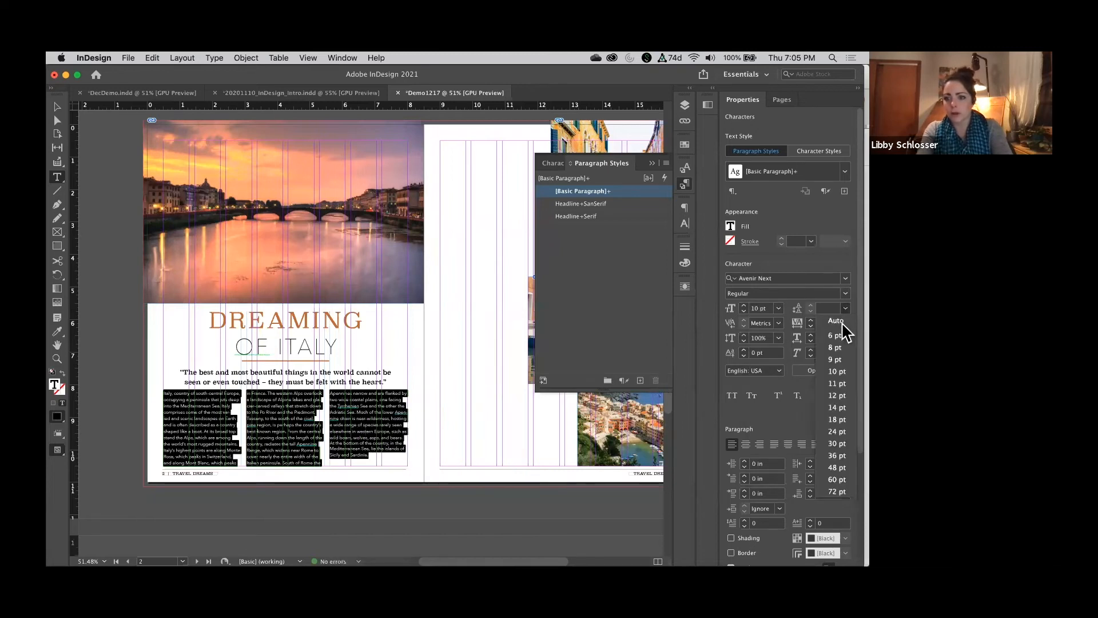
left_click(836, 321)
left_click(811, 305)
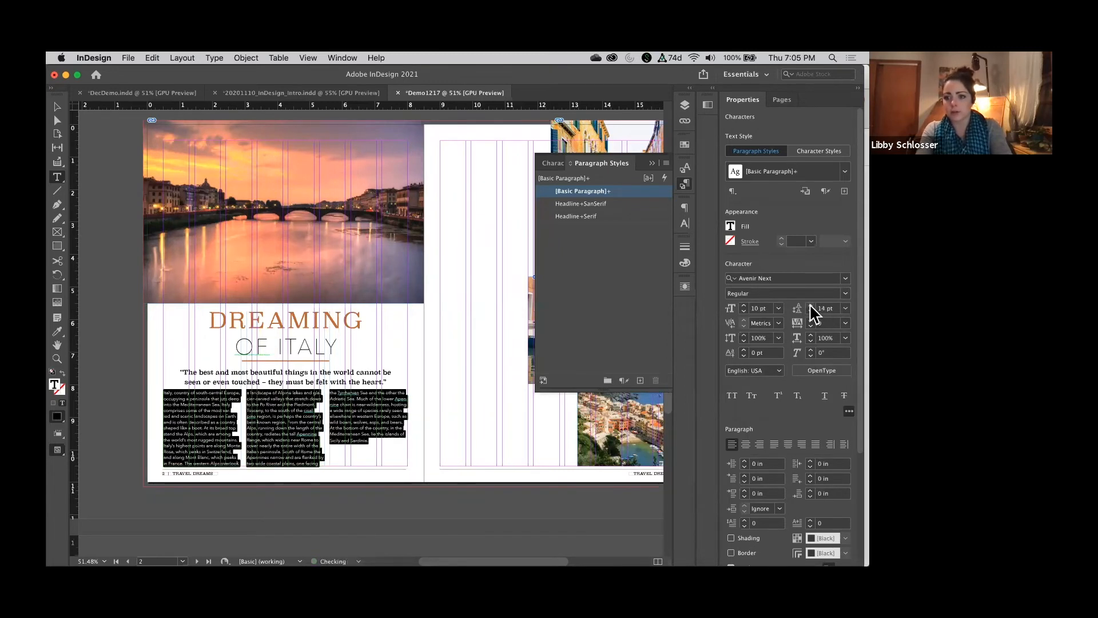
left_click(810, 305)
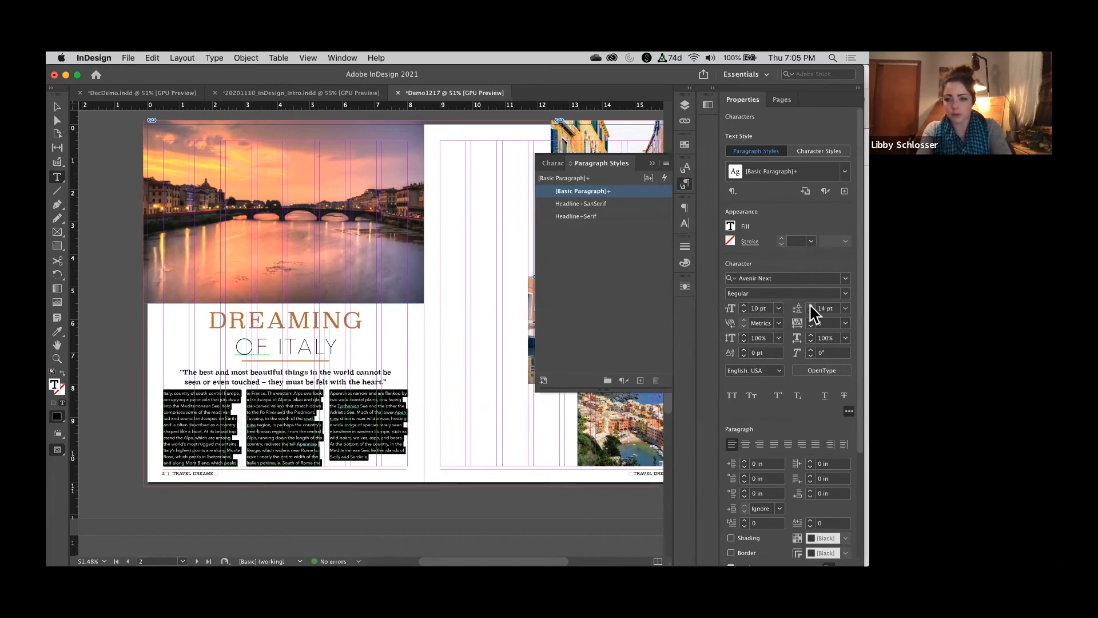
left_click(811, 312)
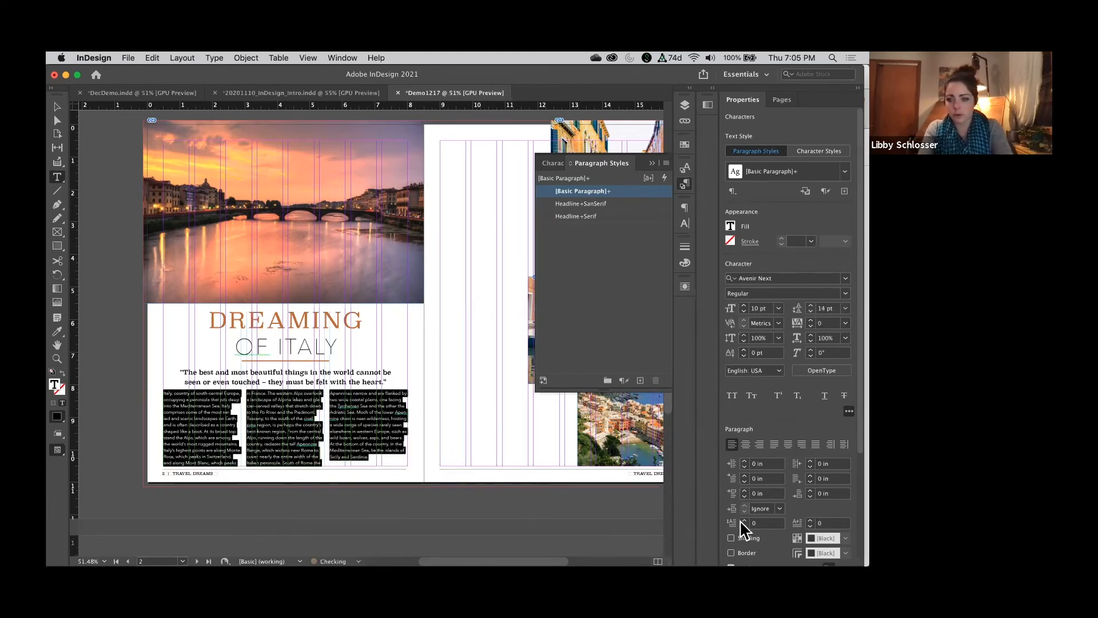
Create a new paragraph style from the selected body text and name it Body
left_click(640, 380)
double_click(600, 206)
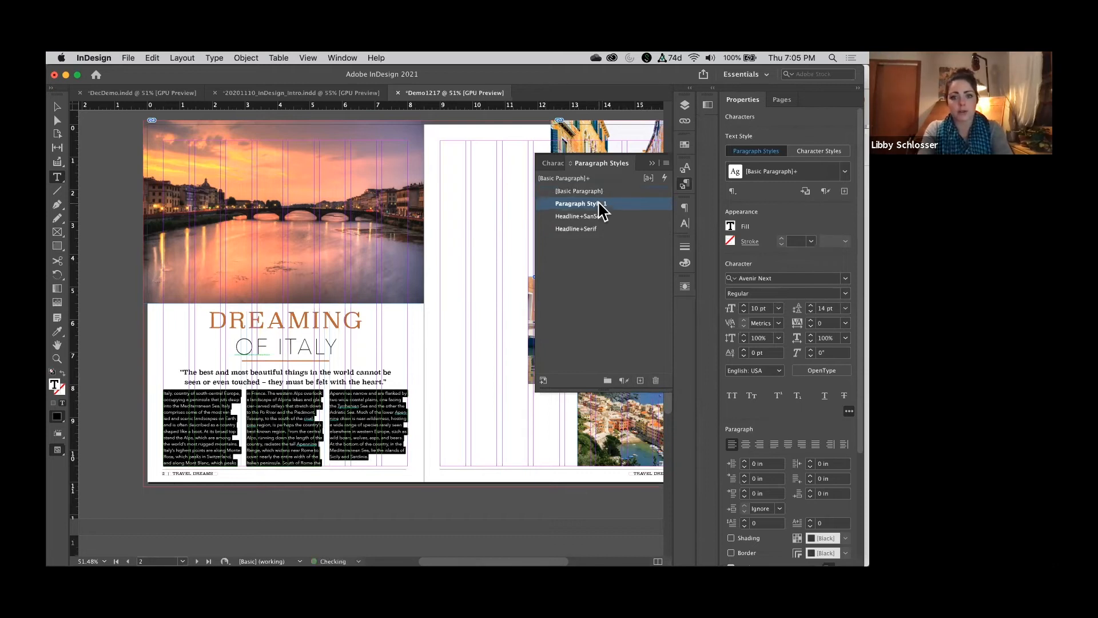
type("Body")
key("Return")
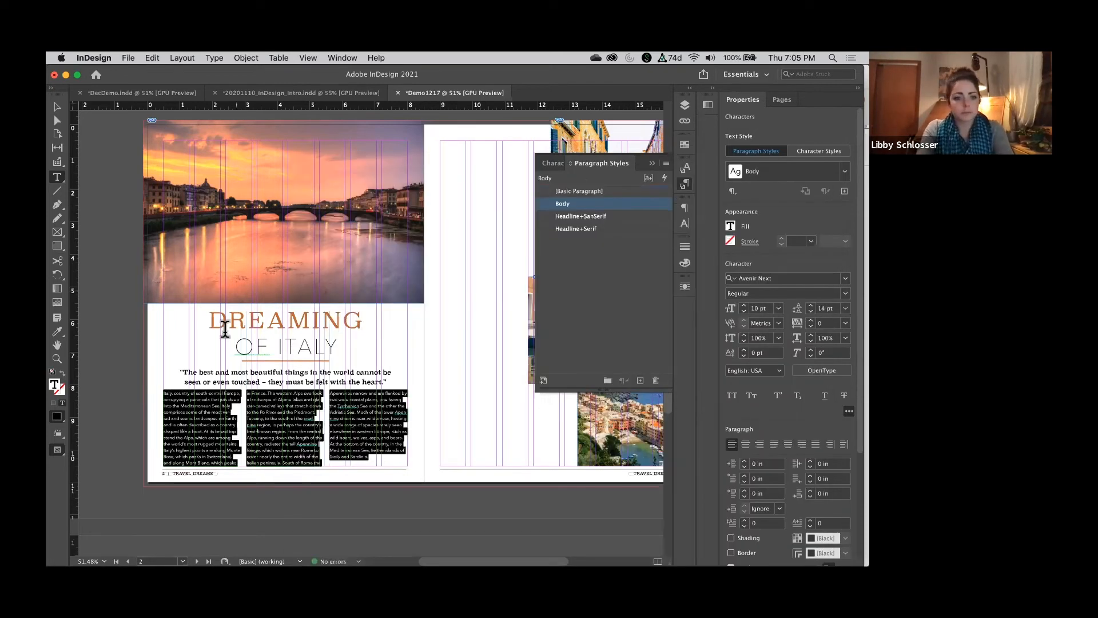
left_click(337, 406)
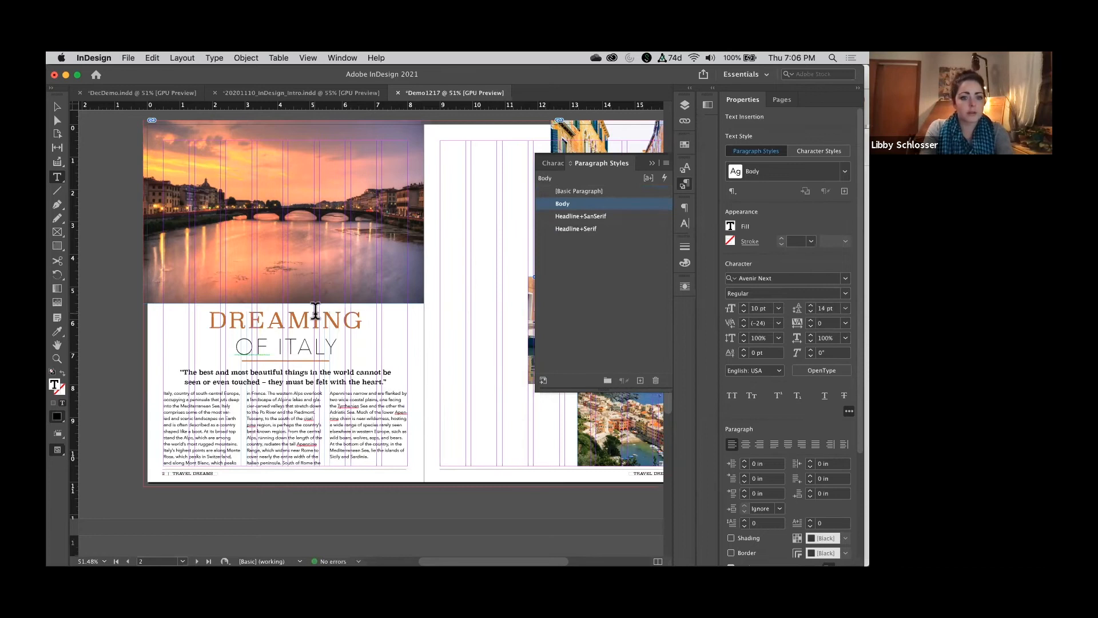
Select the headline word "DREAMING" and redefine the Headline+Serif paragraph style from its current formatting
left_click(57, 107)
left_click(262, 321)
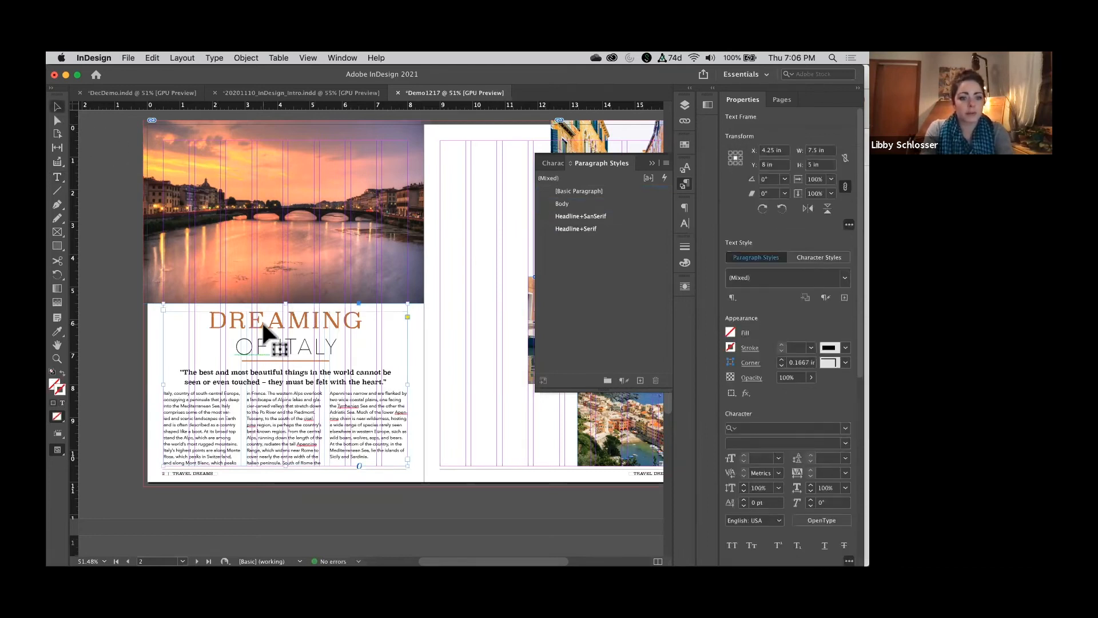
scroll(262, 322, "up", 2)
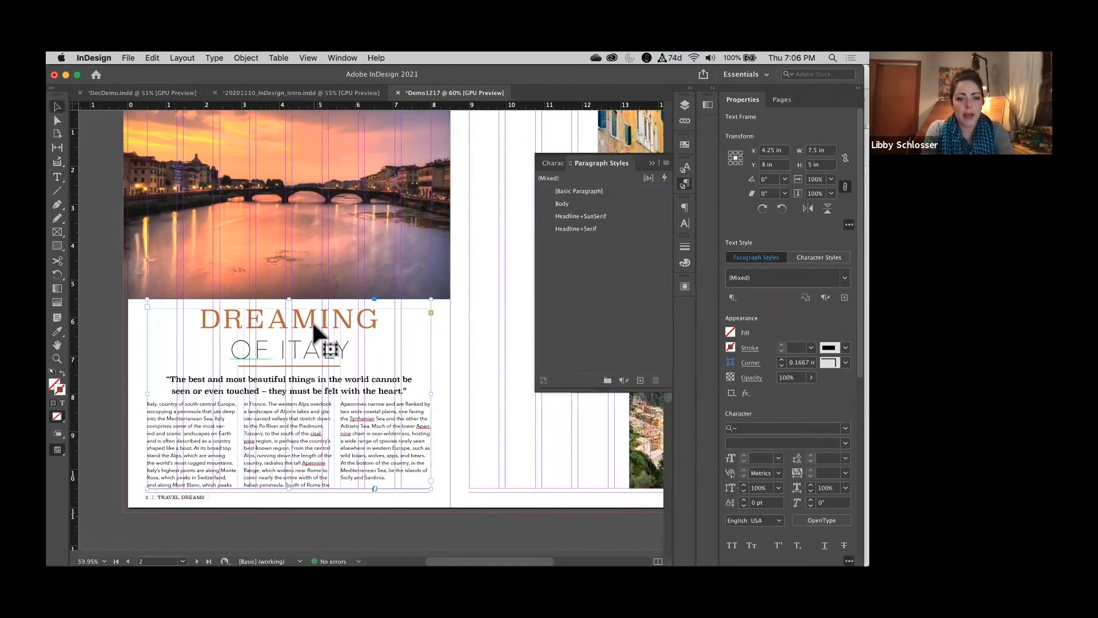
key("t")
left_click(355, 317)
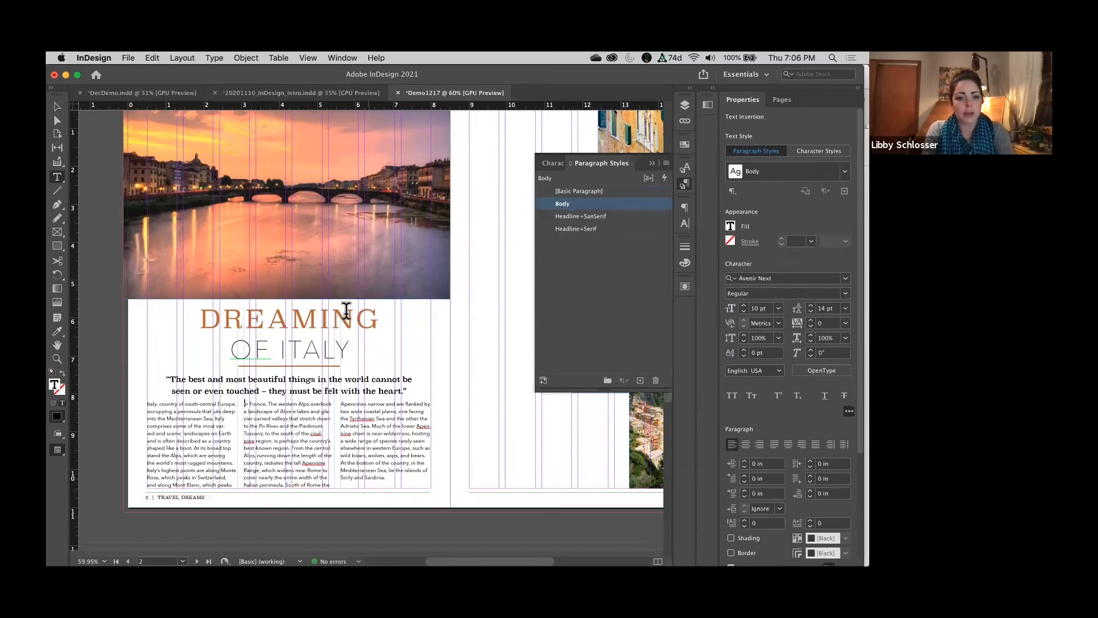
right_click(610, 232)
left_click(295, 303)
double_click(300, 315)
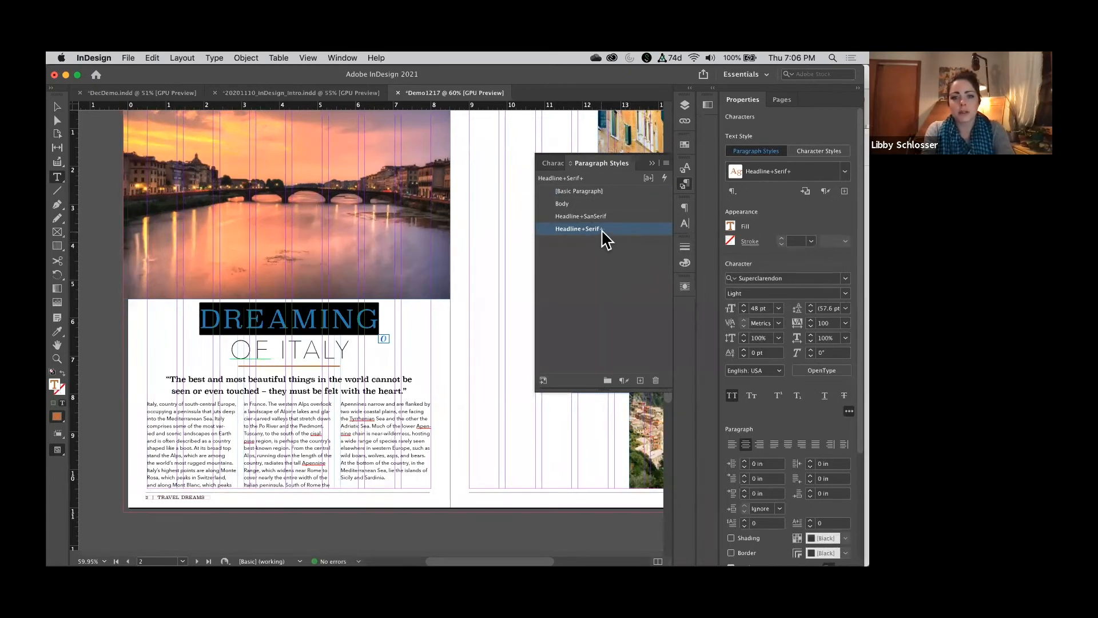
left_click_drag(602, 231, 537, 245)
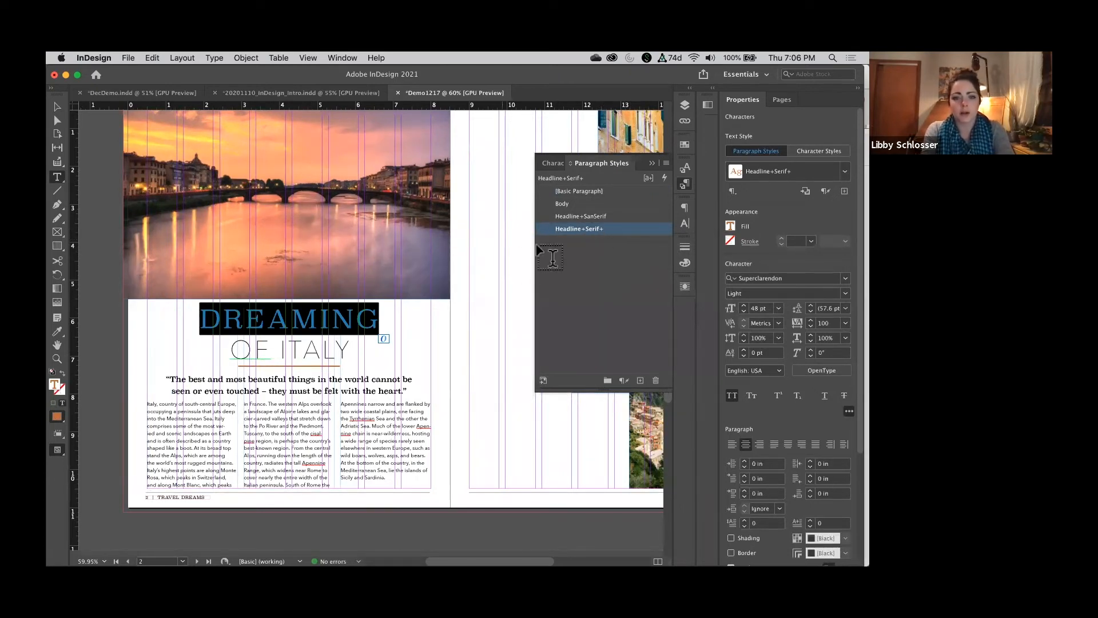
right_click(621, 231)
left_click(711, 304)
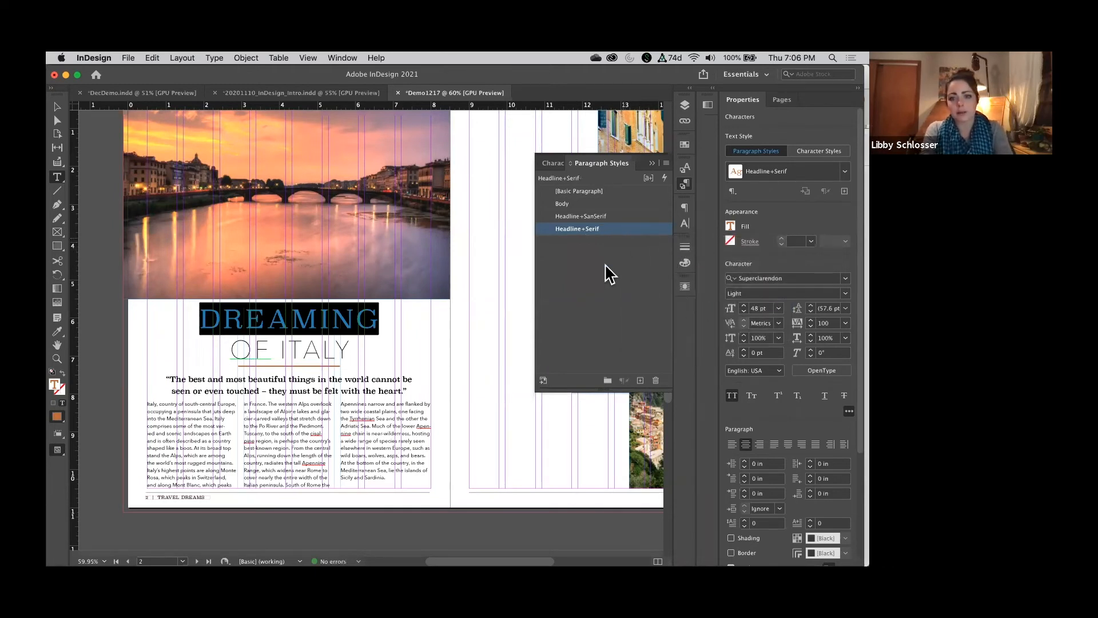
Edit the Headline+Serif paragraph style so that its next style is Headline+SanSerif
right_click(606, 231)
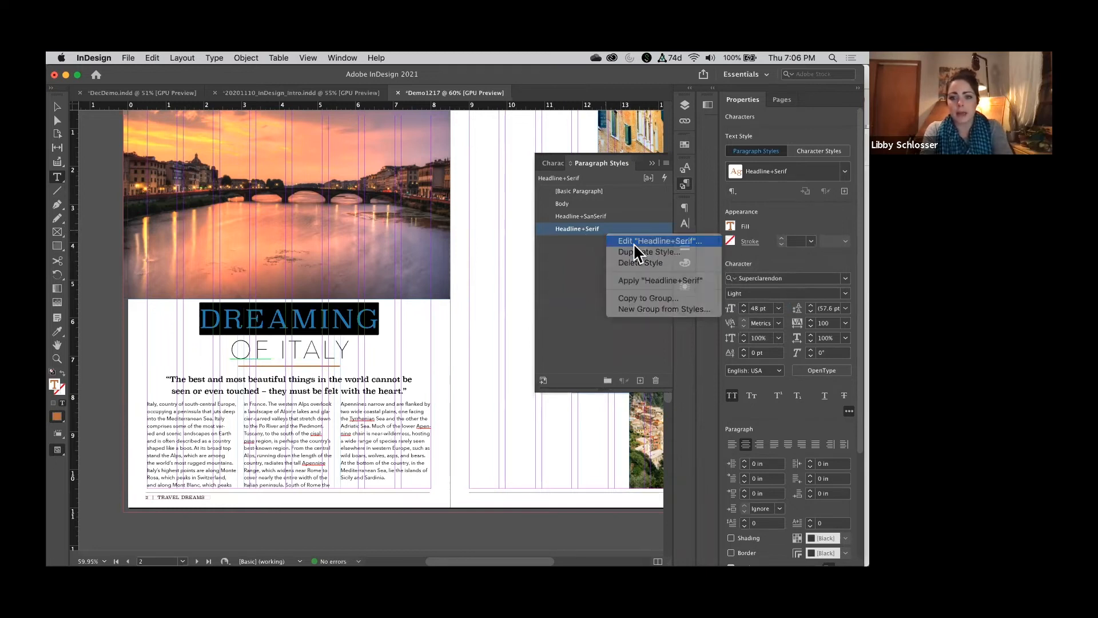
left_click(635, 242)
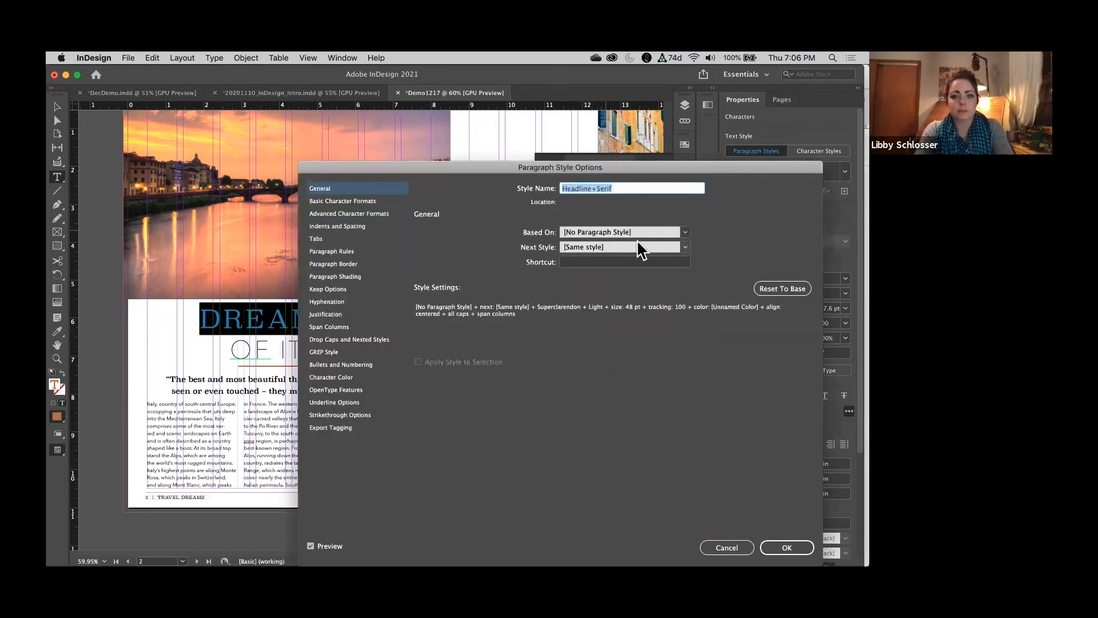
left_click(625, 246)
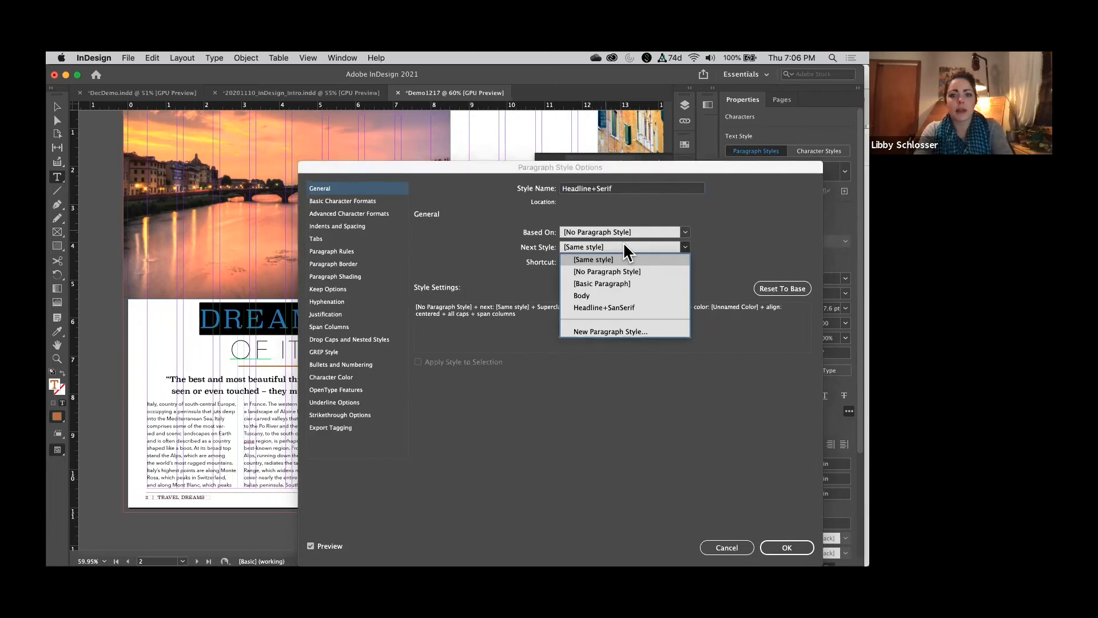
left_click(648, 307)
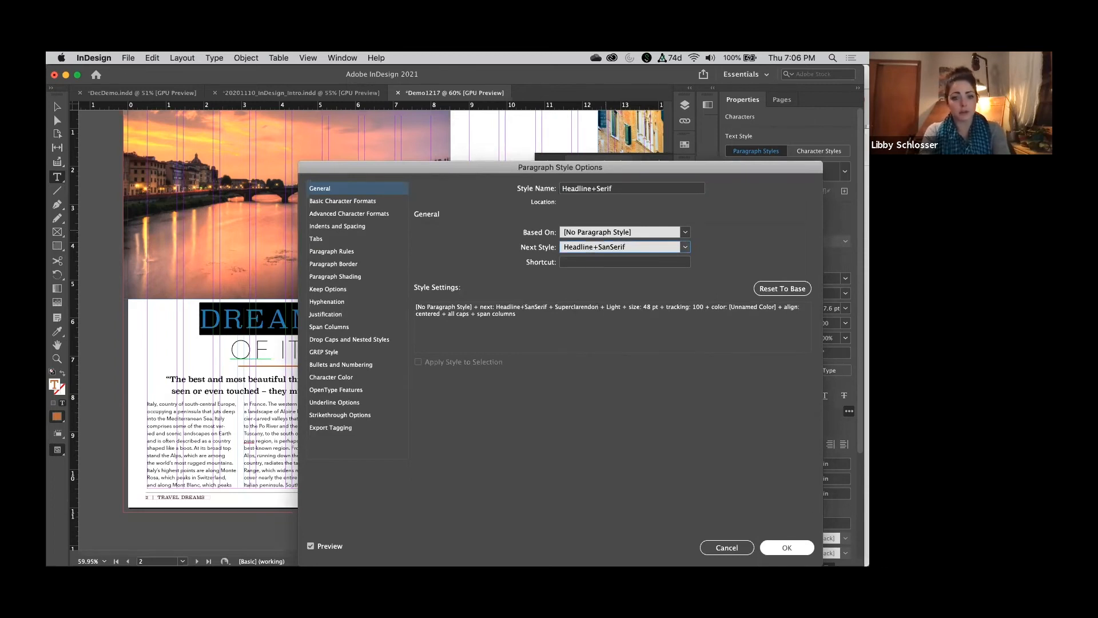
left_click(787, 548)
Draw a text frame about 2.5 in wide and 10 in high along the inner margin of the right-hand page
scroll(496, 421, "right", 2)
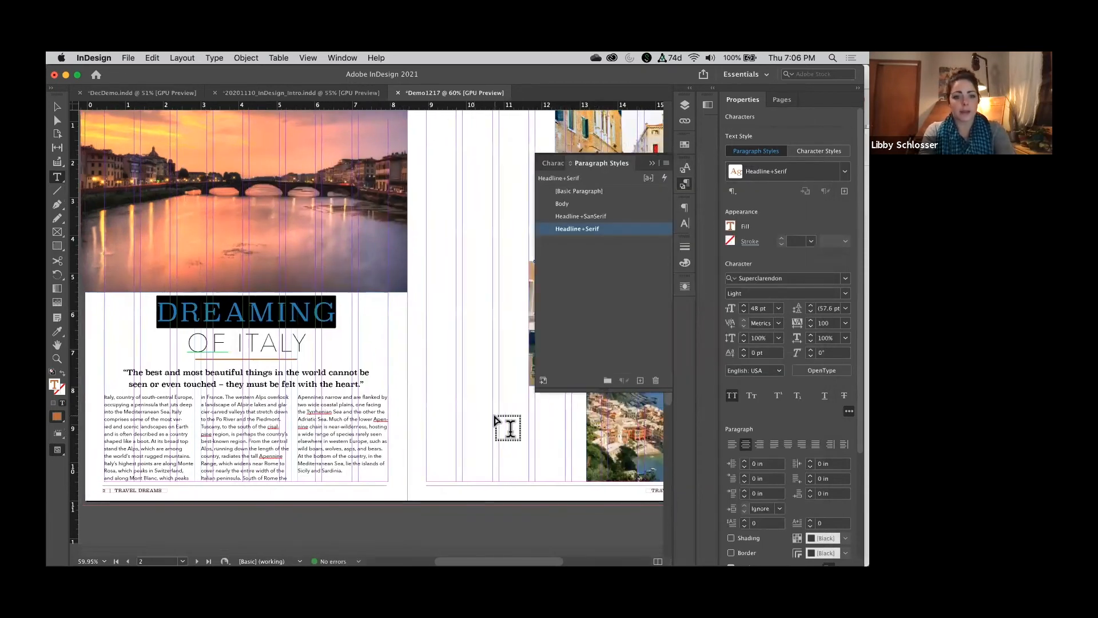
scroll(496, 421, "down", 1)
scroll(504, 426, "right", 3)
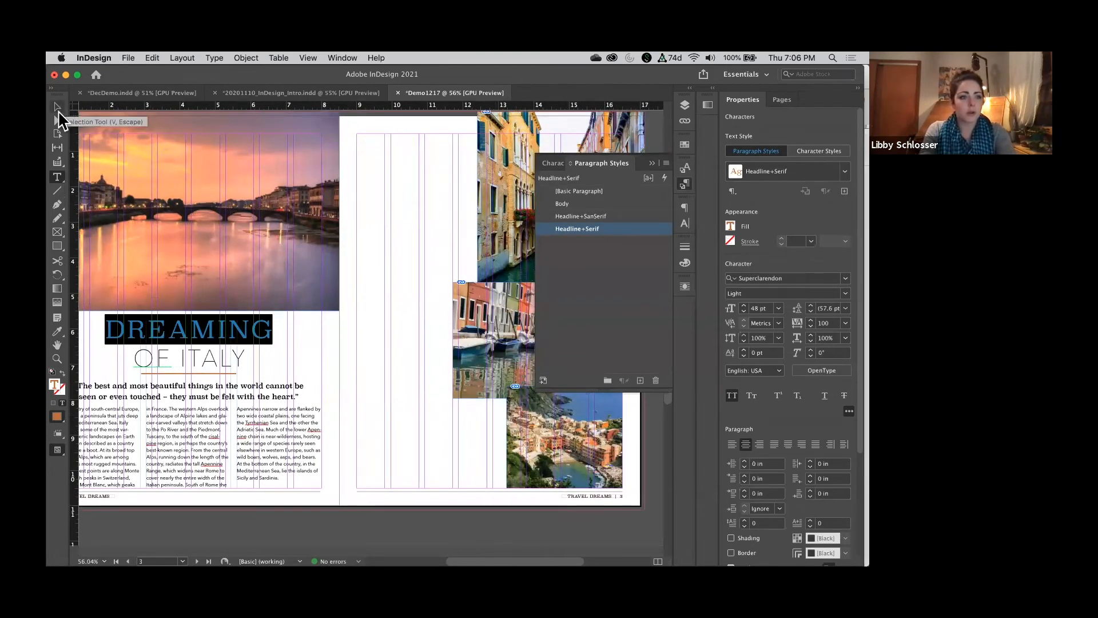
left_click_drag(357, 134, 445, 487)
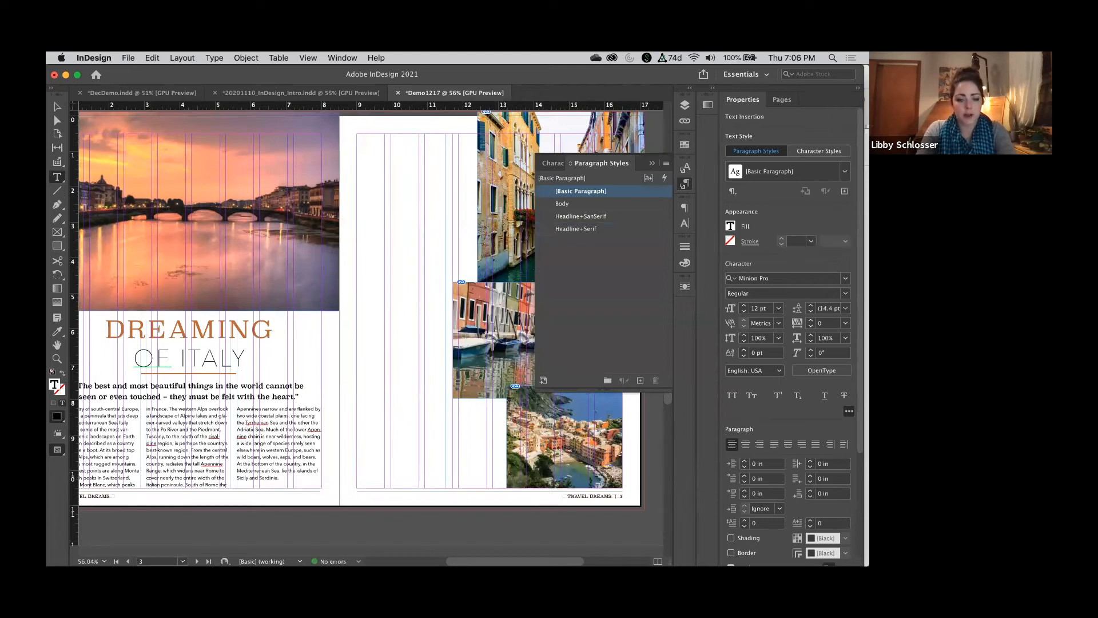
Copy the "Places to visit in Italy" text through the Milan paragraph from the Italy document in Google Docs and paste it into the new InDesign frame
left_click(157, 538)
left_click(401, 325)
scroll(401, 325, "down", 20)
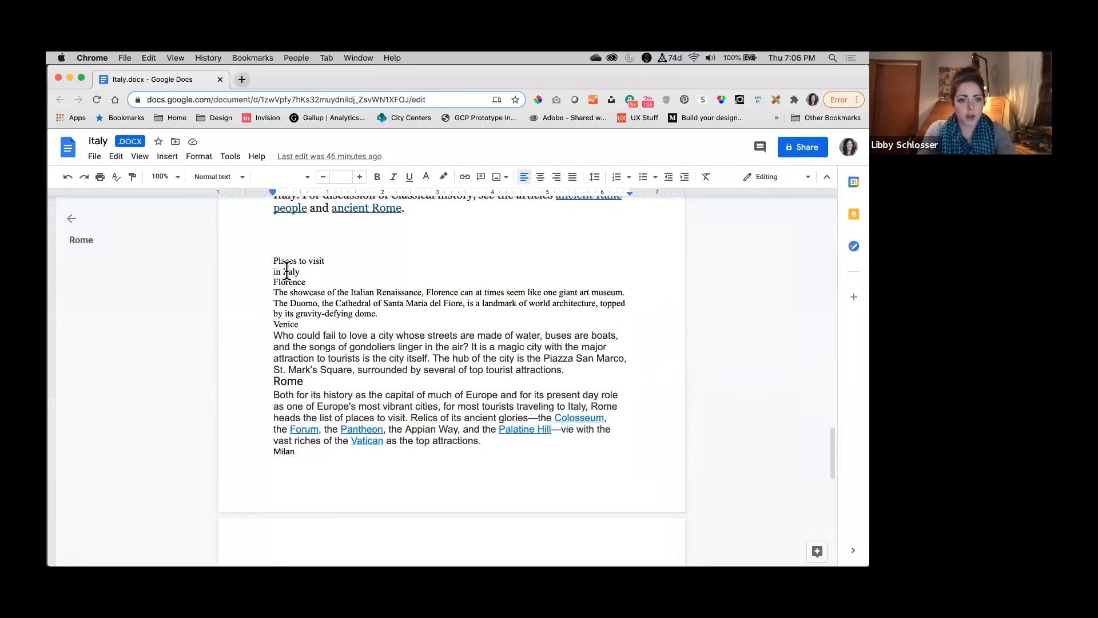
left_click_drag(274, 259, 424, 564)
key("super+c")
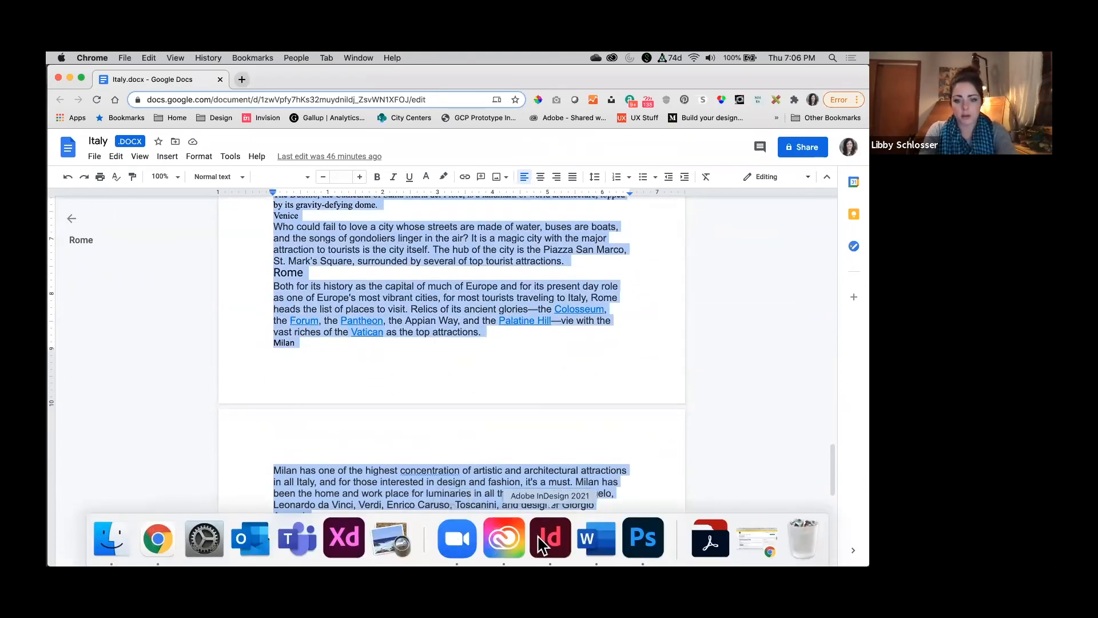
left_click(550, 538)
key("super+v")
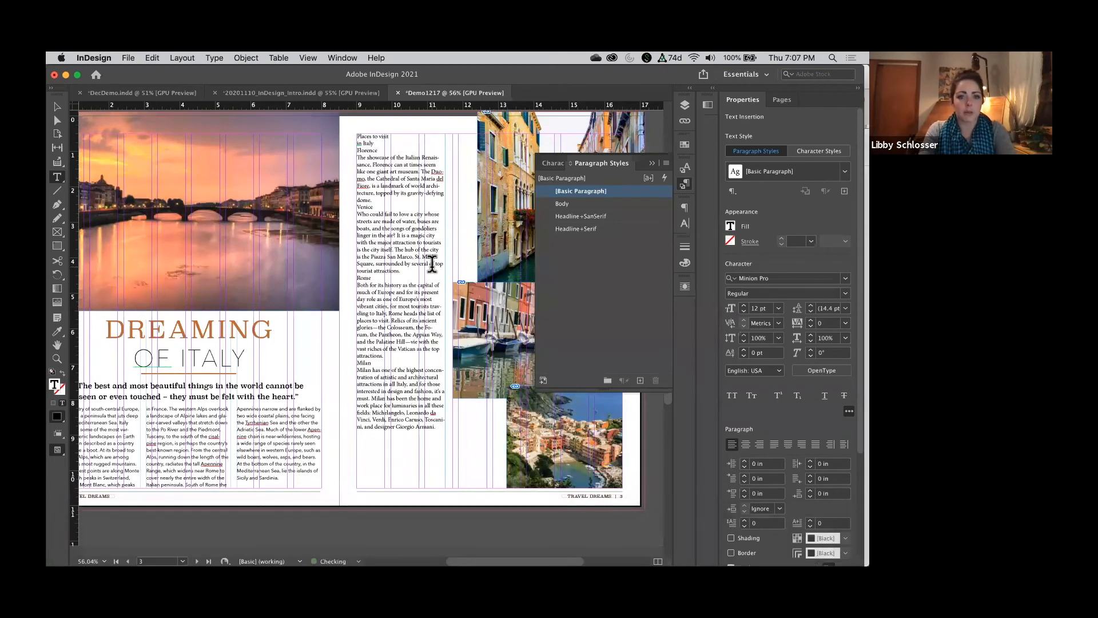
Select the lines "Places to visit" and "in Italy" and apply Headline+Serif followed by its next style
scroll(393, 161, "up", 5)
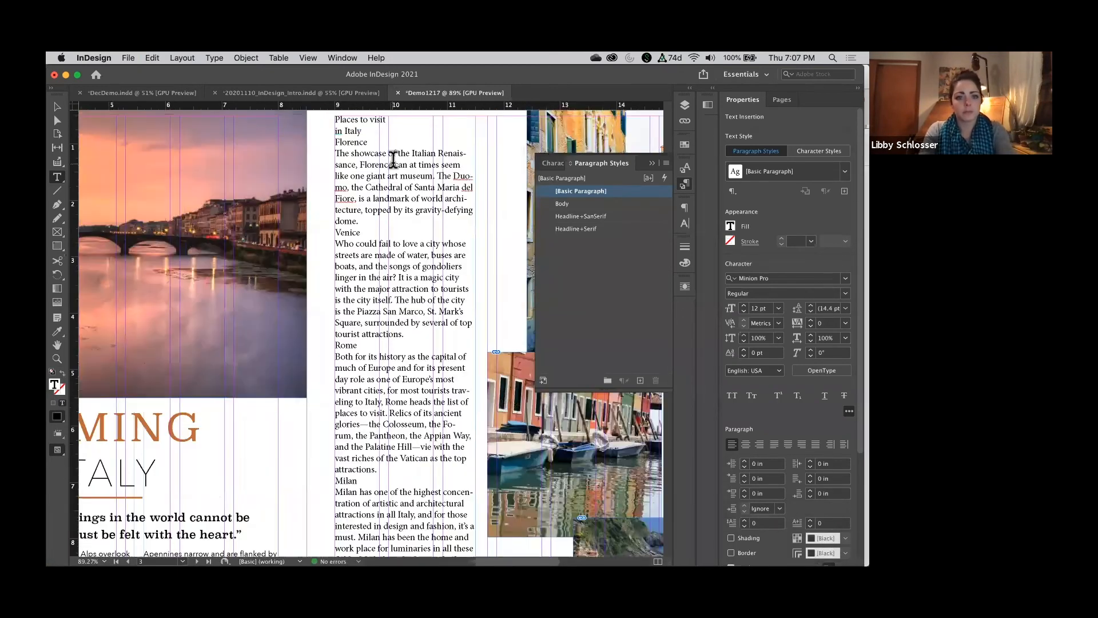
scroll(393, 161, "up", 4)
scroll(369, 162, "down", 2)
left_click_drag(342, 184, 410, 194)
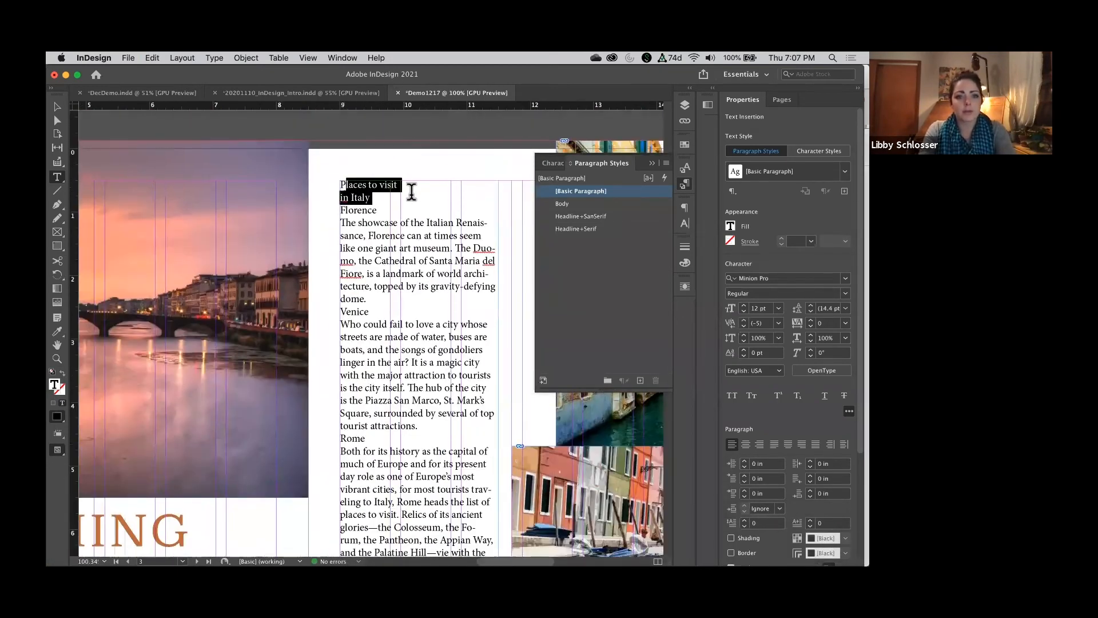
left_click(375, 197)
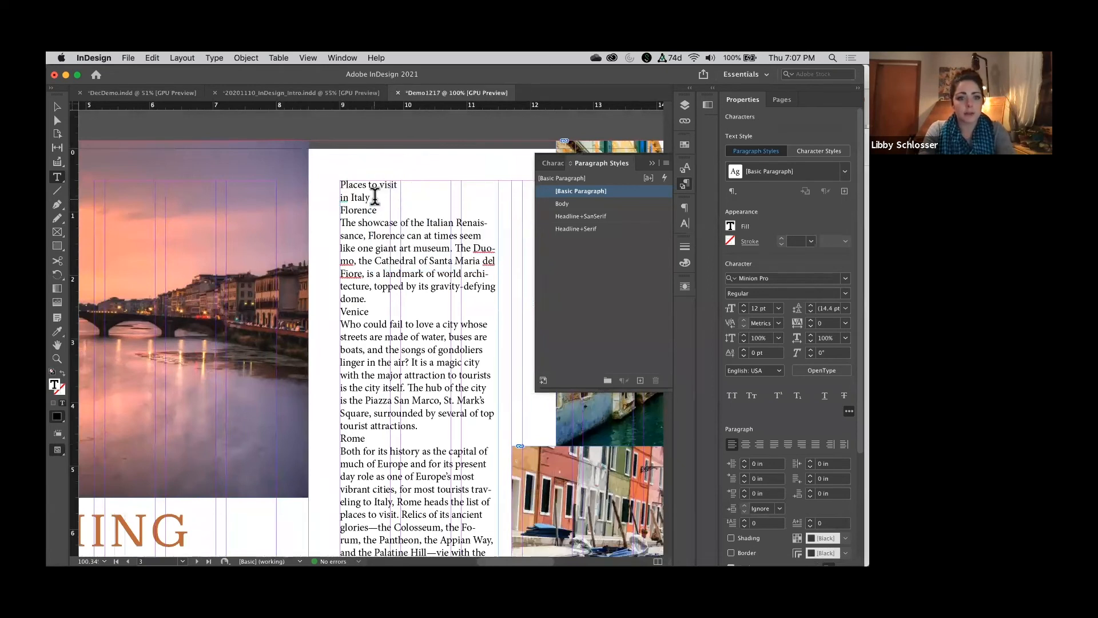
left_click_drag(376, 197, 333, 185)
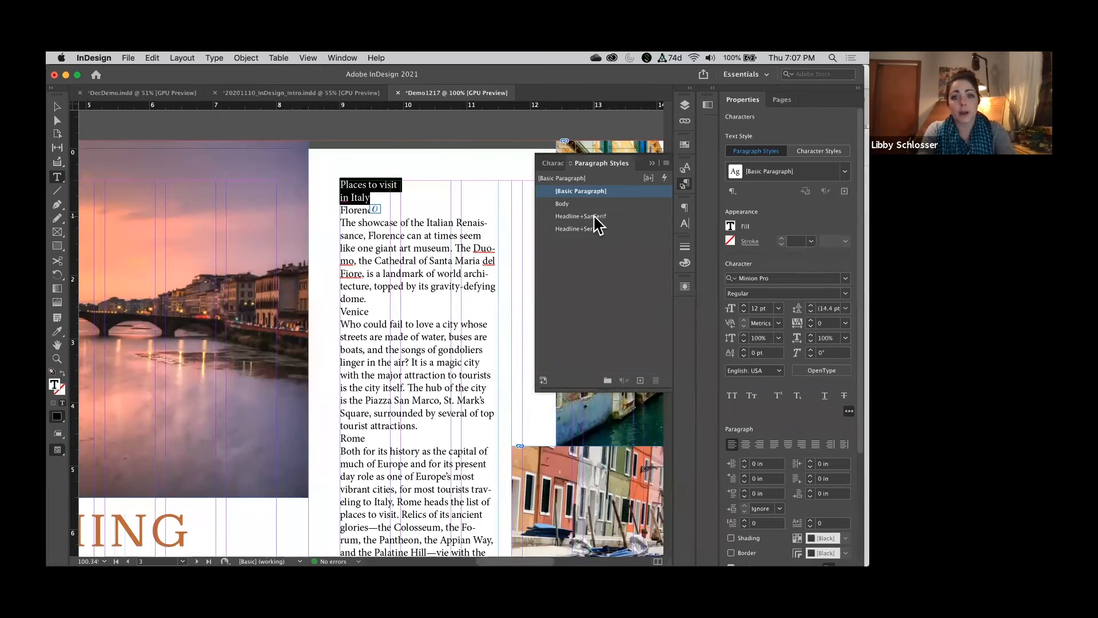
right_click(622, 216)
right_click(608, 231)
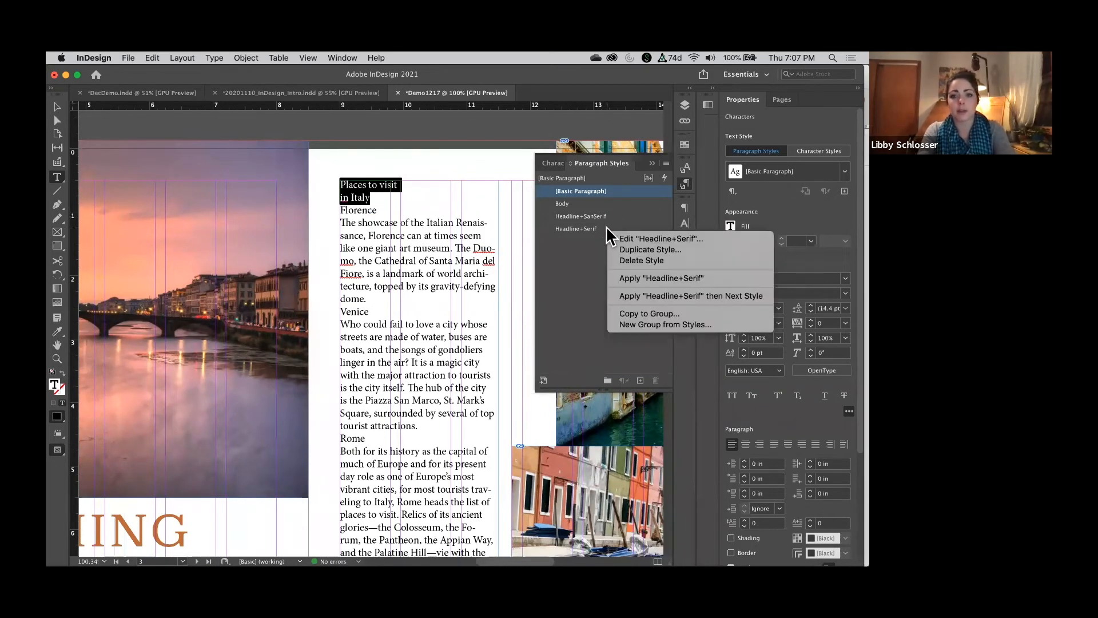
left_click(691, 295)
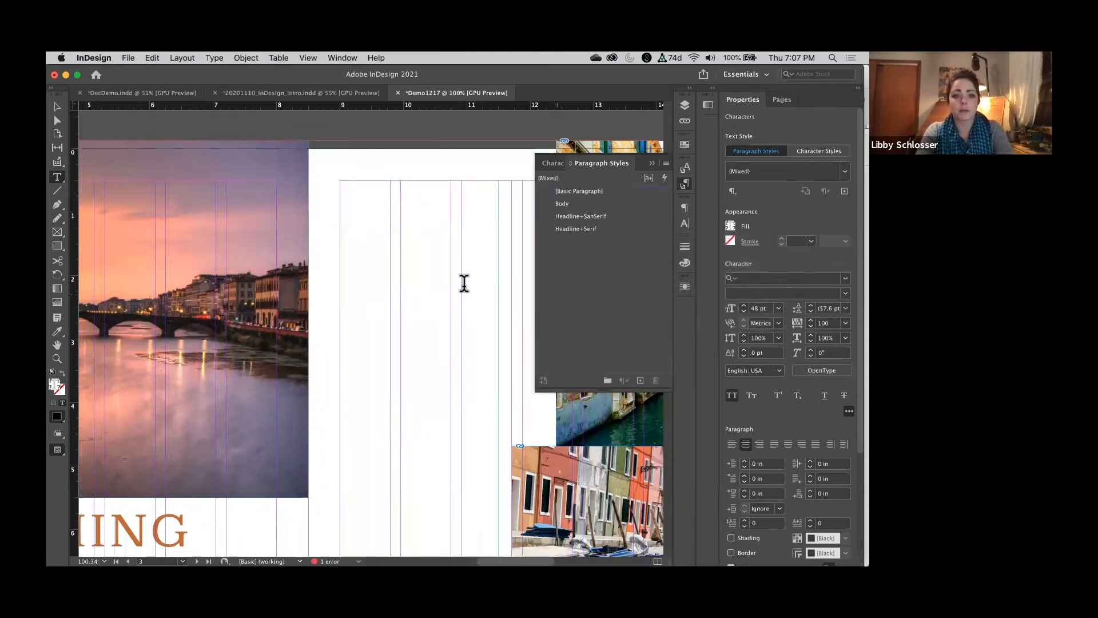
Widen the right-hand page's text frame to about 4.02 in and examine the styled headline
scroll(465, 283, "down", 5)
scroll(434, 274, "down", 4)
left_click(57, 107)
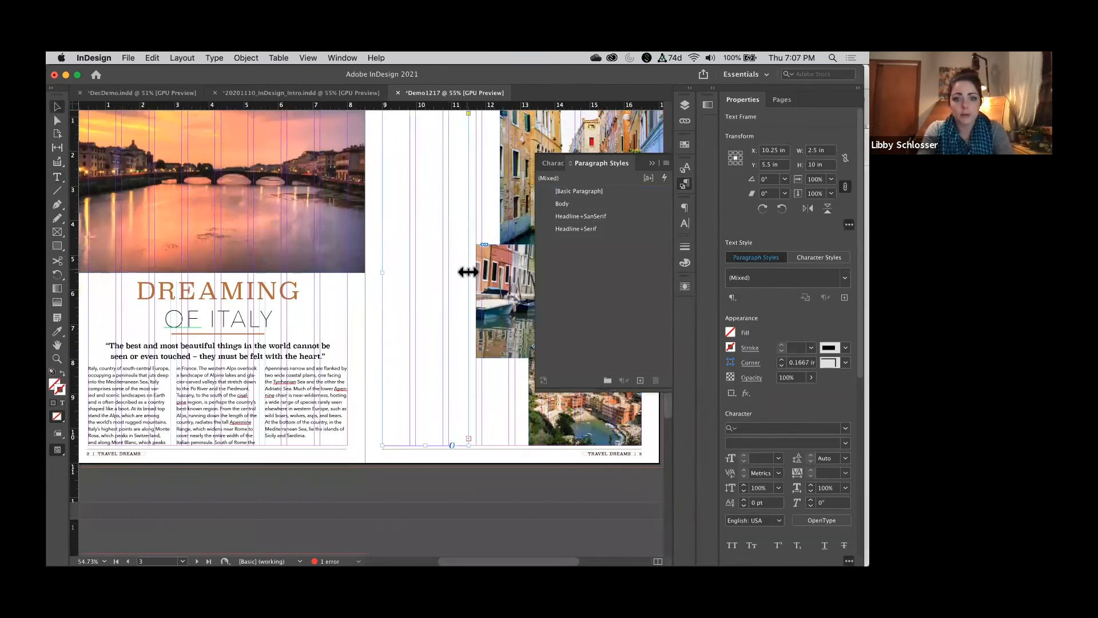
left_click_drag(468, 273, 522, 272)
scroll(468, 297, "up", 3)
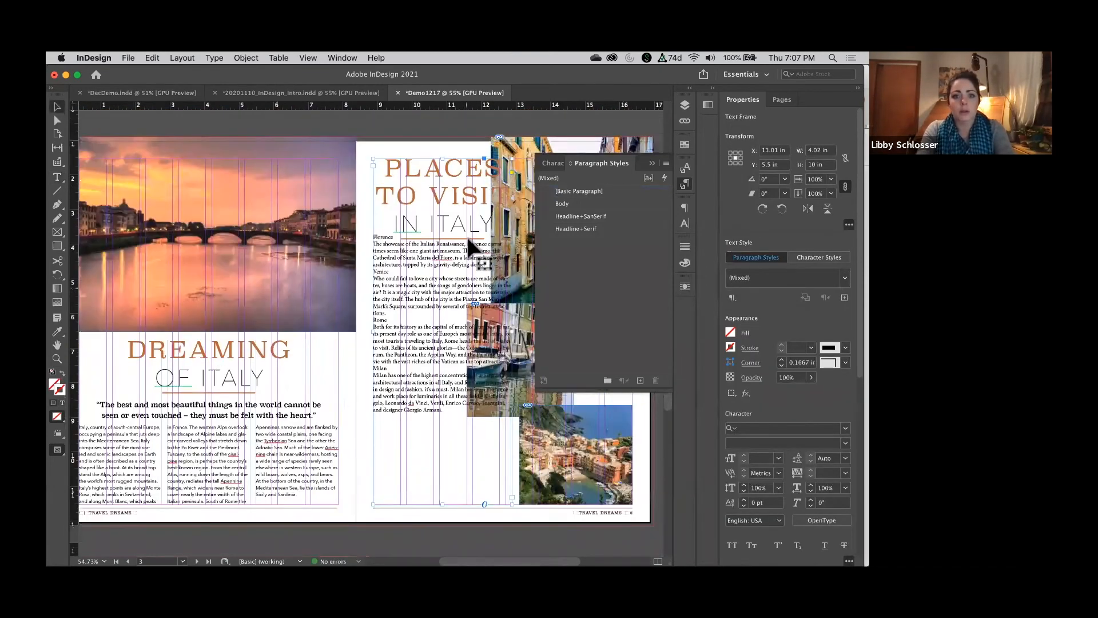
scroll(468, 240, "up", 6)
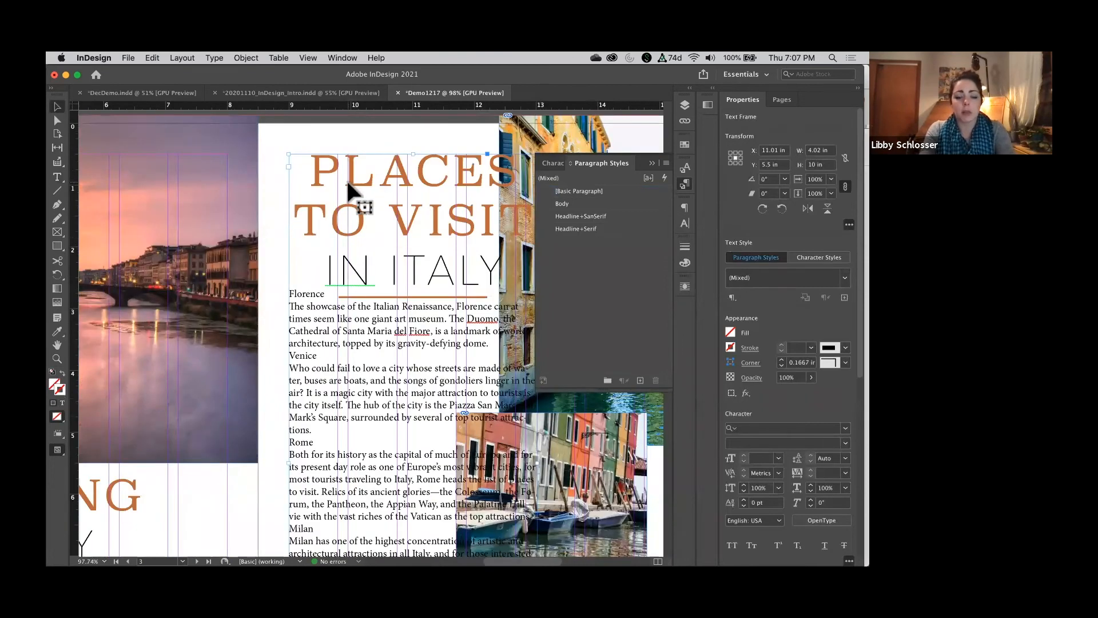
scroll(349, 189, "down", 5)
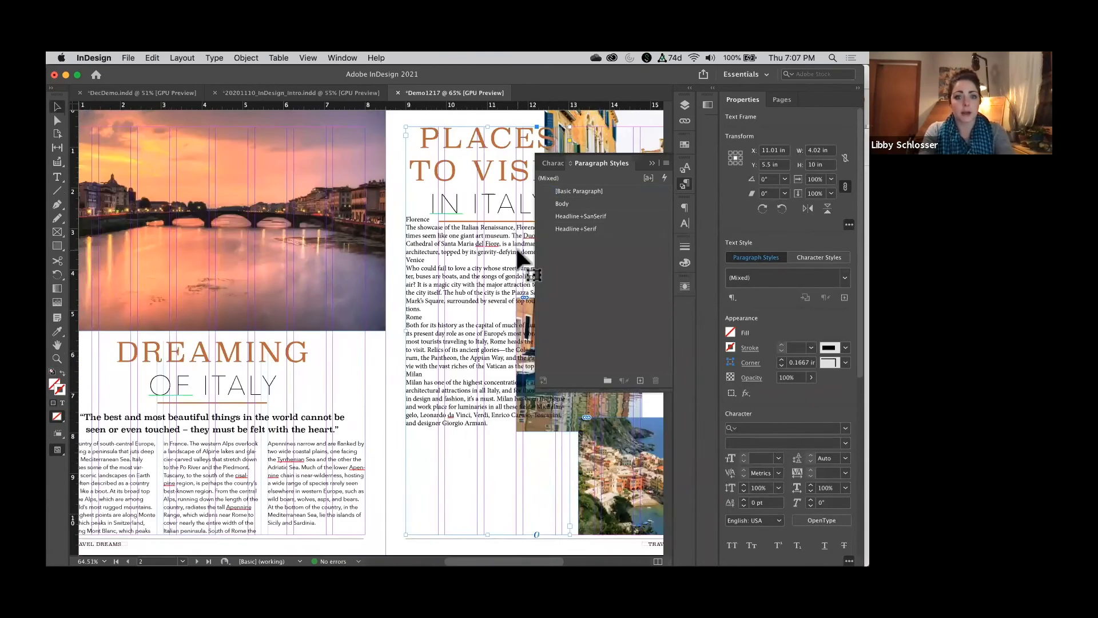
scroll(492, 240, "right", 2)
scroll(492, 241, "up", 1)
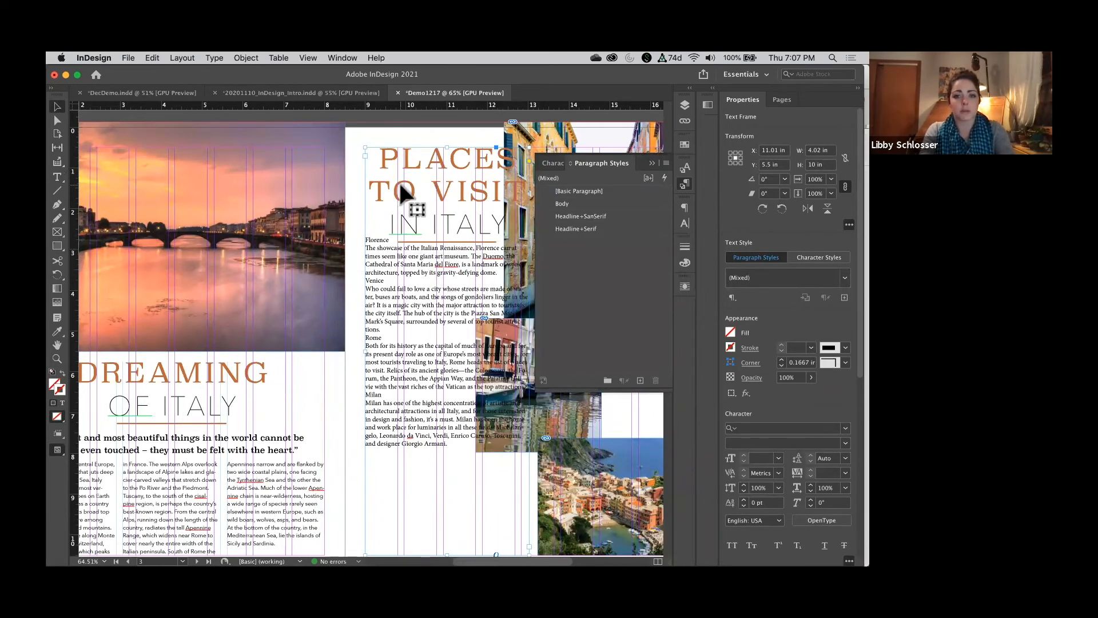
scroll(401, 188, "up", 4)
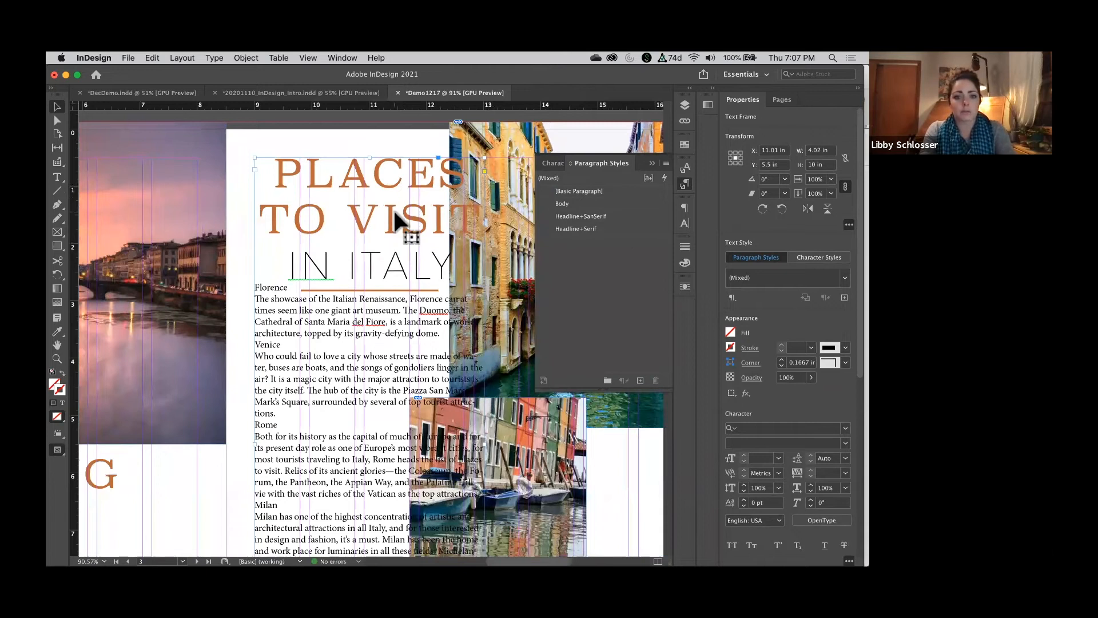
Undo the frame widening and the headline styles applied to "Places to visit in Italy"
key("super+z")
key("super+z")
key("super+z")
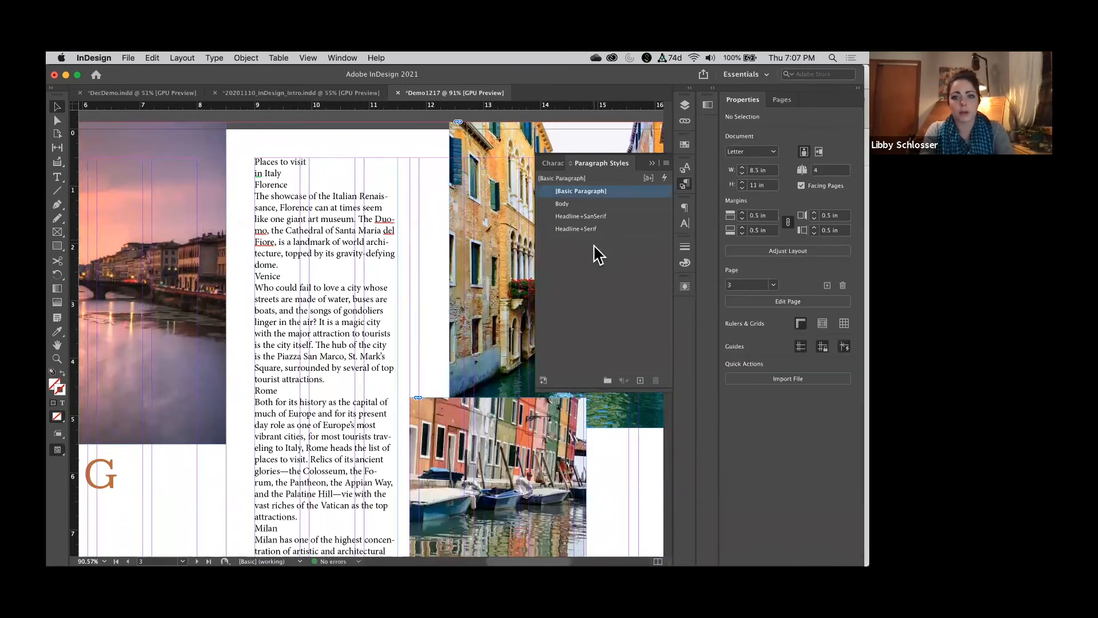
Duplicate the Headline+SanSerif and Headline+Serif paragraph styles together
left_click(594, 246)
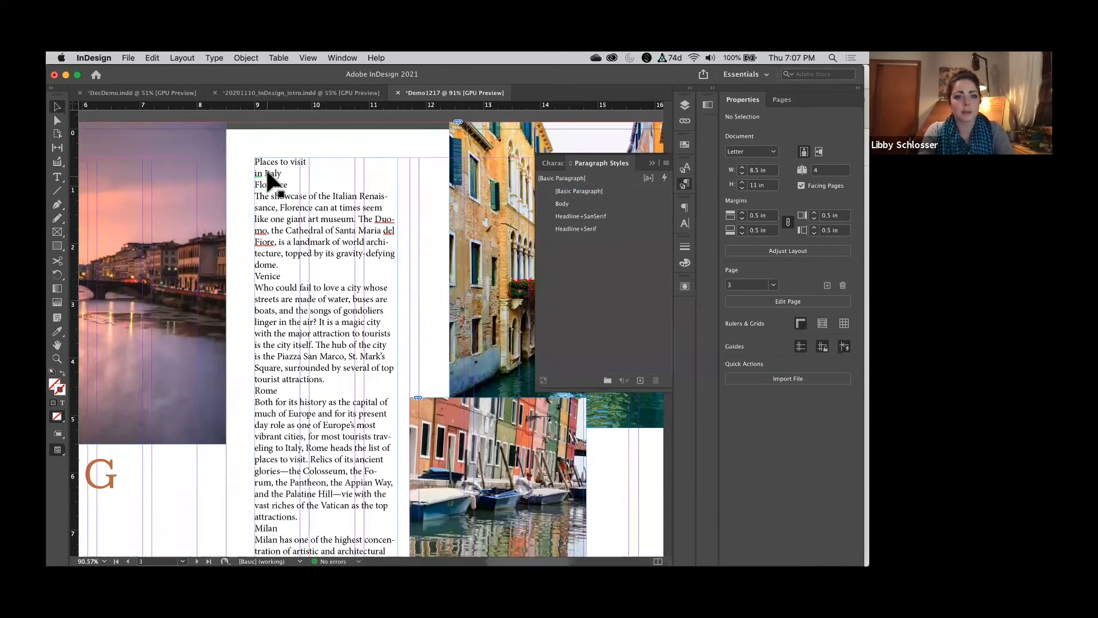
left_click(614, 217)
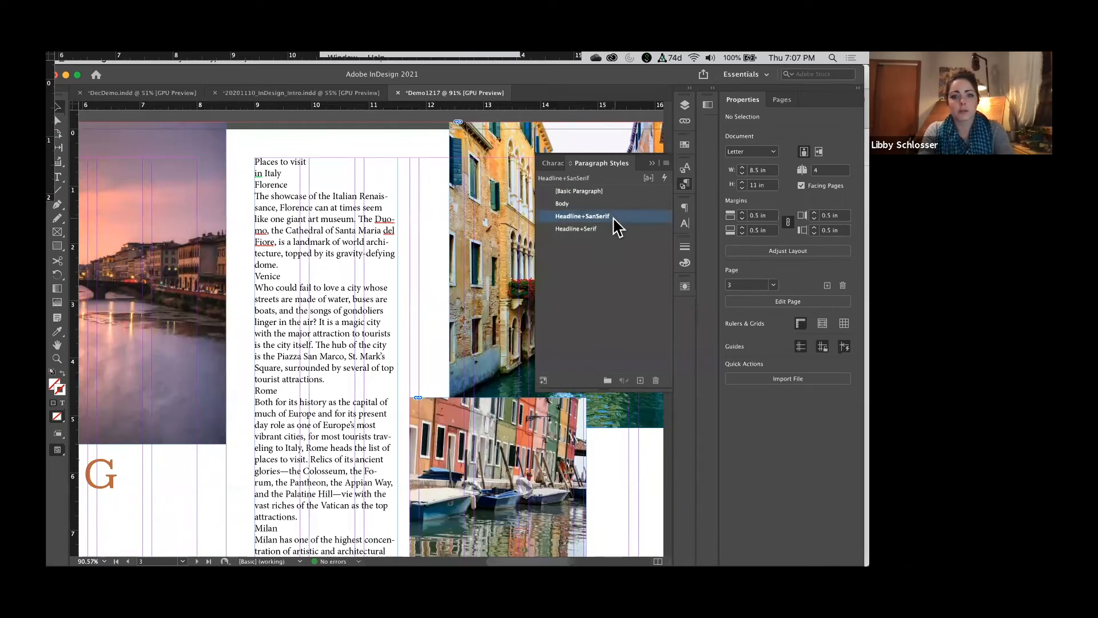
left_click(615, 230, "shift")
right_click(615, 231)
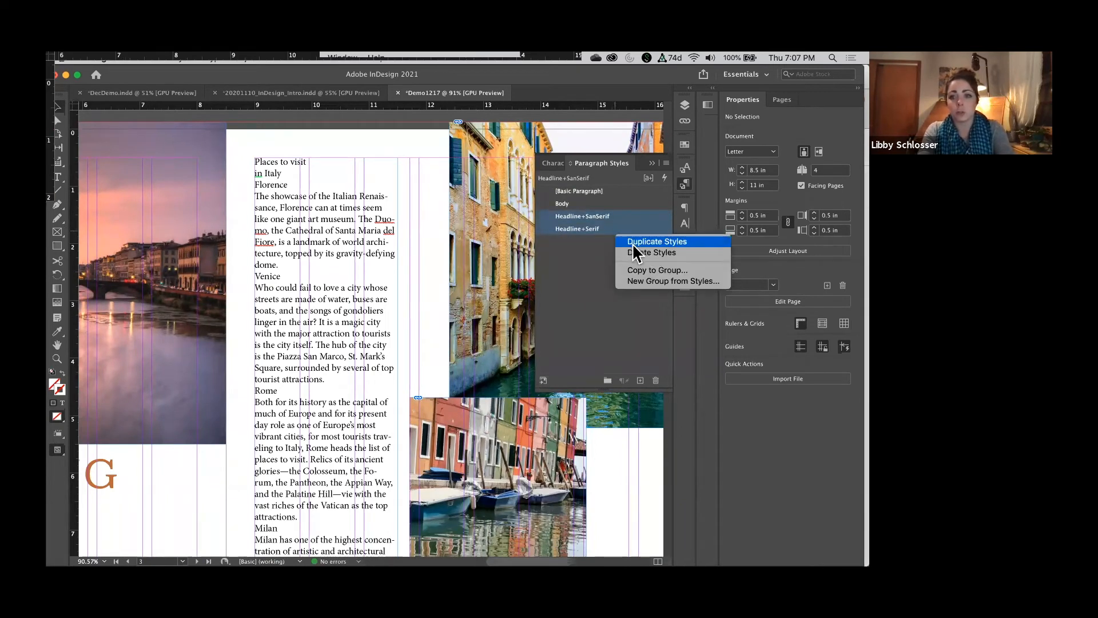
left_click(633, 242)
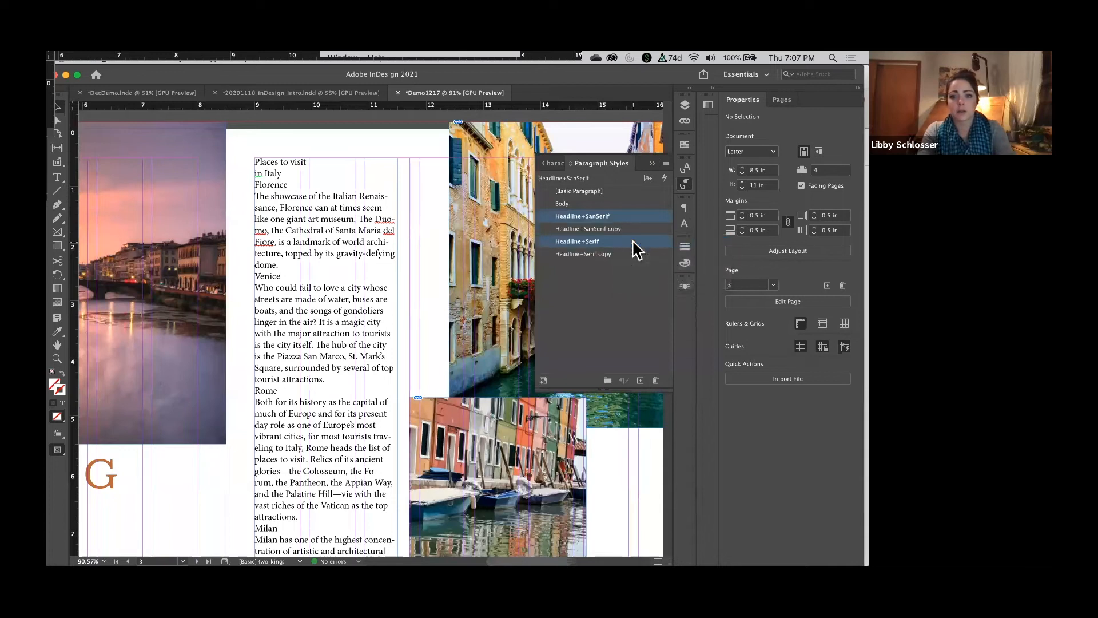
Try to rename the duplicated sans-serif style by removing "copy" from its name
left_click(626, 230)
left_click(626, 230)
key("Right")
key("BackSpace")
key("Return")
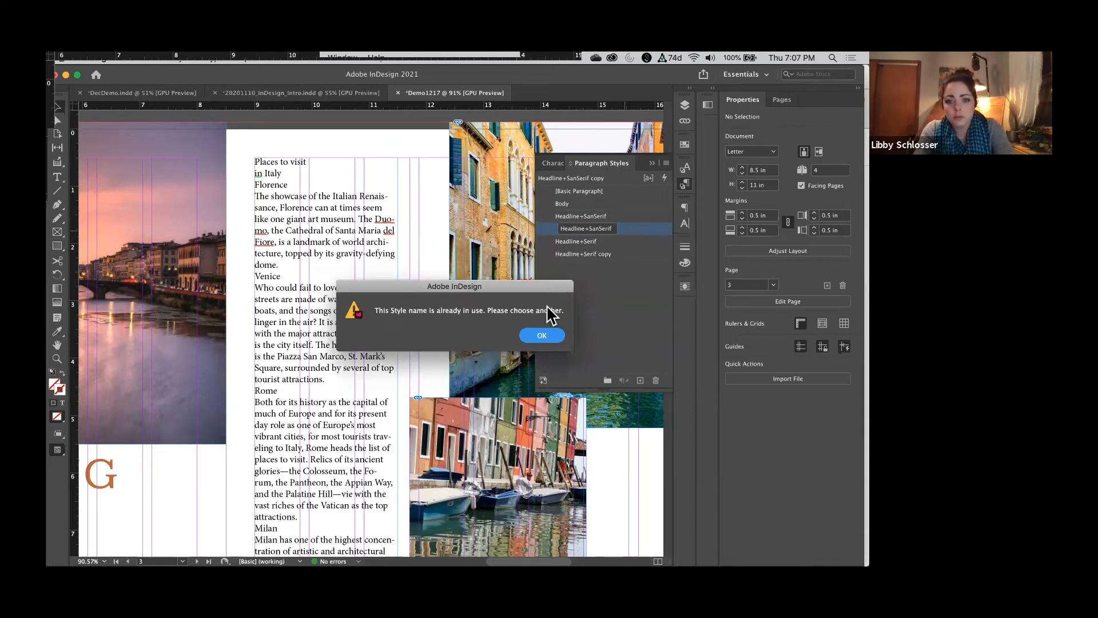
left_click(544, 336)
left_click(608, 272)
left_click(624, 230)
double_click(624, 230)
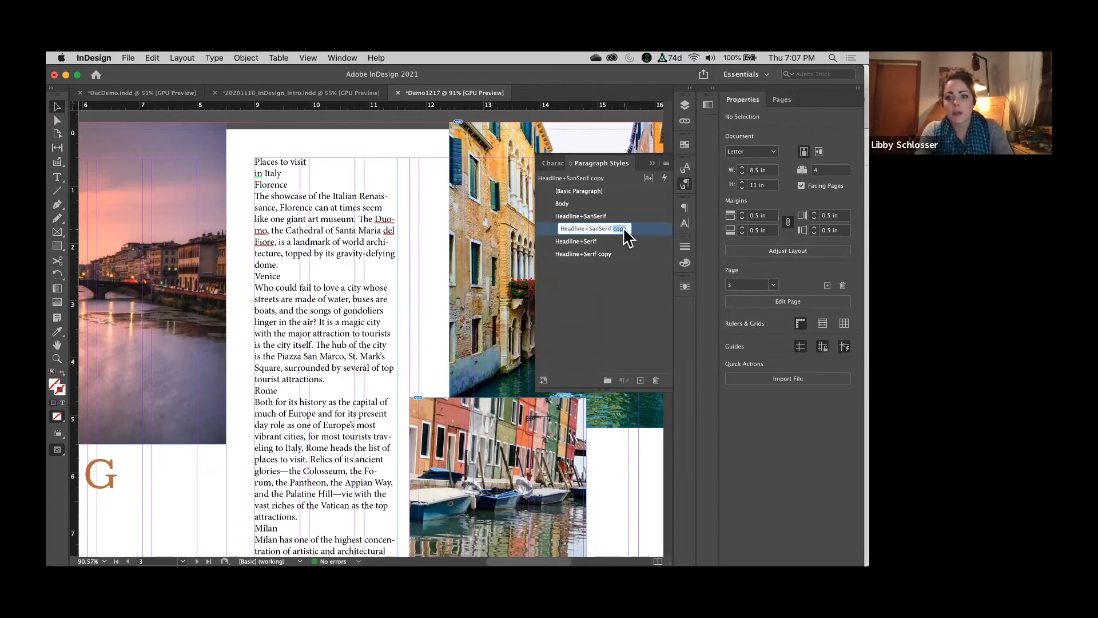
Set the font size of the Headline+SanSerif copy paragraph style to 18 pt
double_click(643, 229)
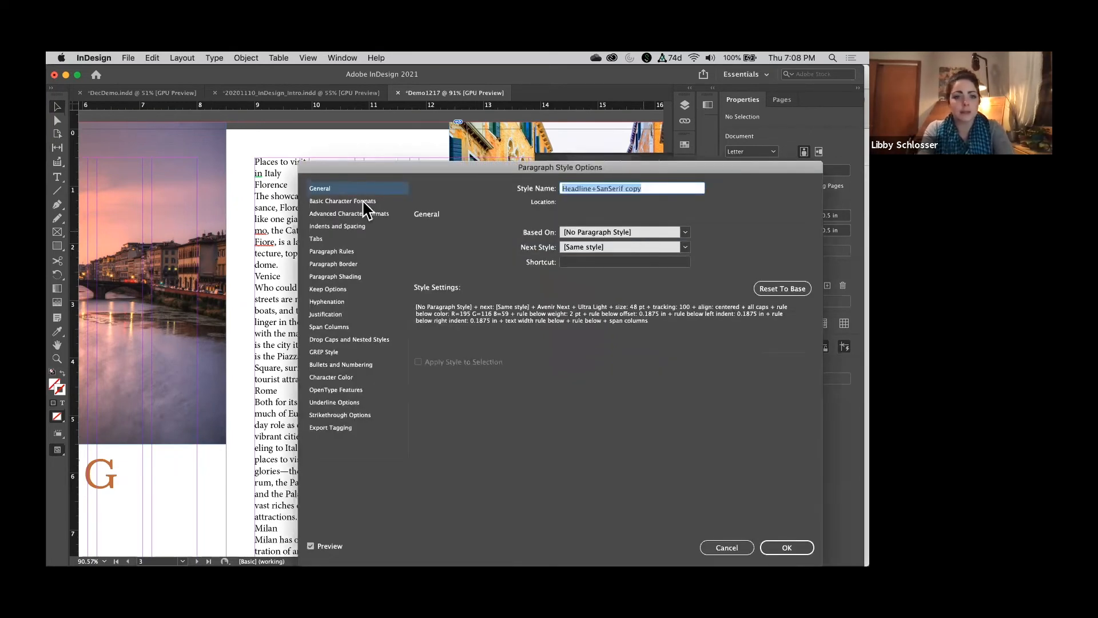
left_click(364, 202)
left_click(508, 267)
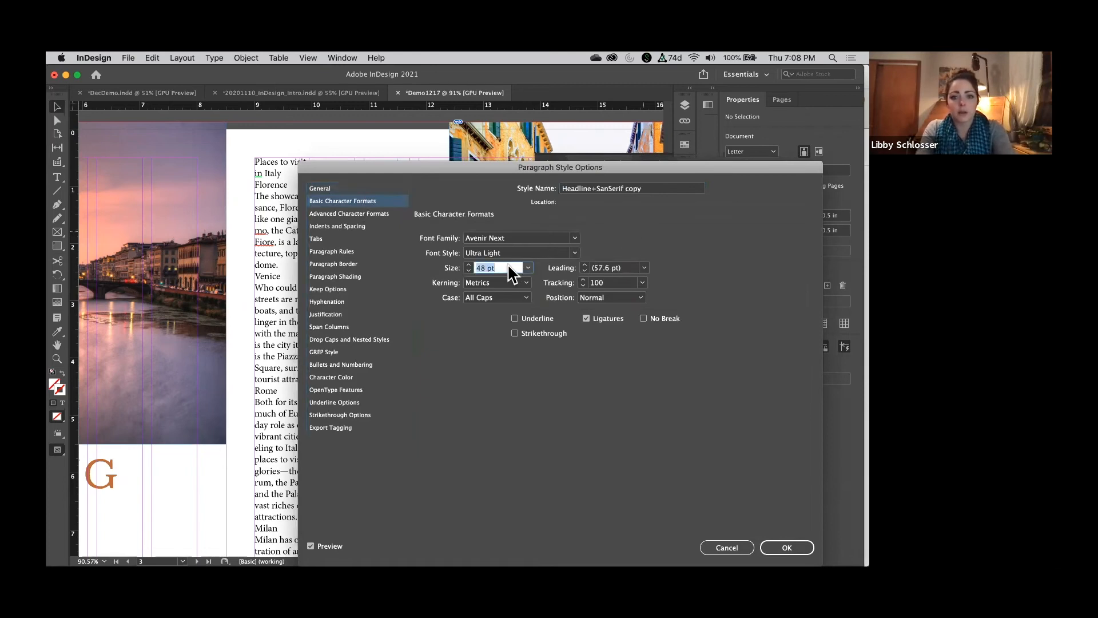
type("18")
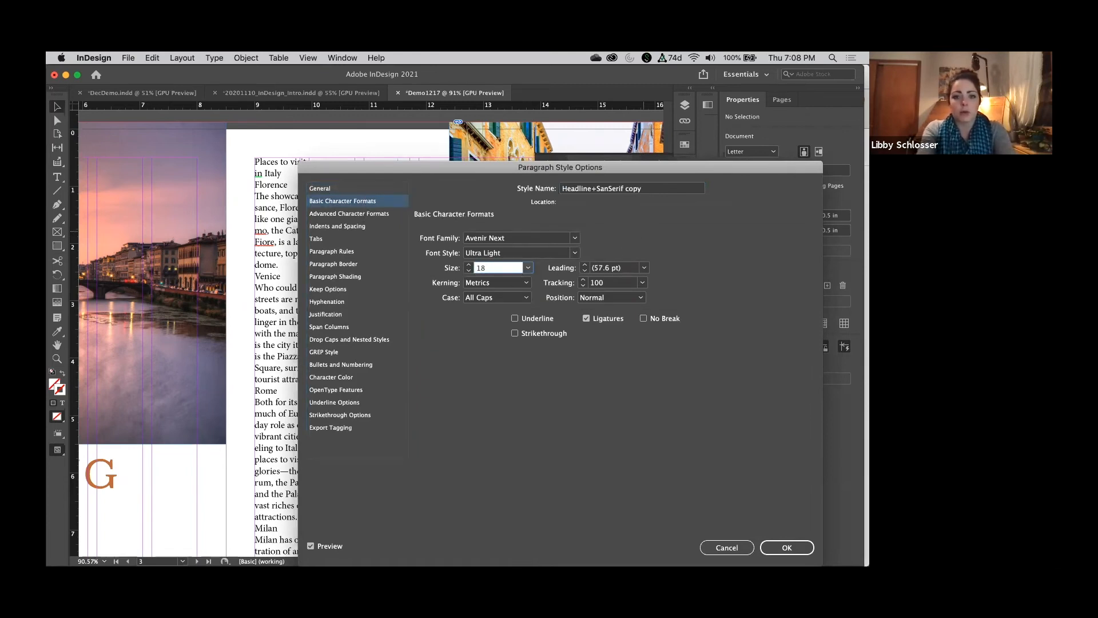
key("Return")
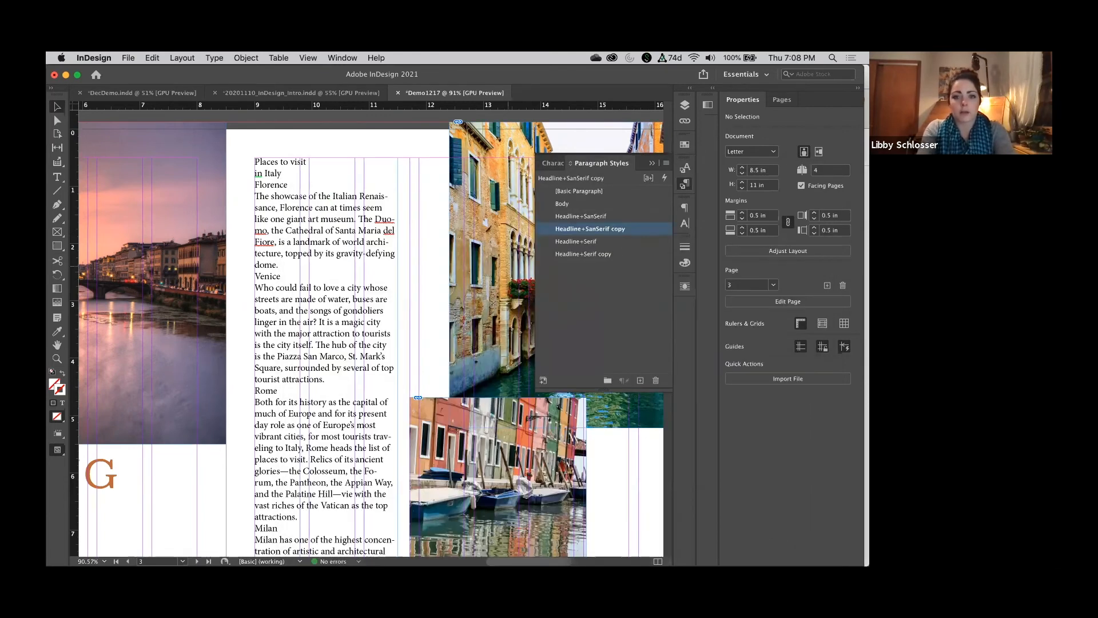
Set the Headline+Serif copy paragraph style's font size to 27 pt and choose a preset leading for it
right_click(611, 263)
left_click(624, 267)
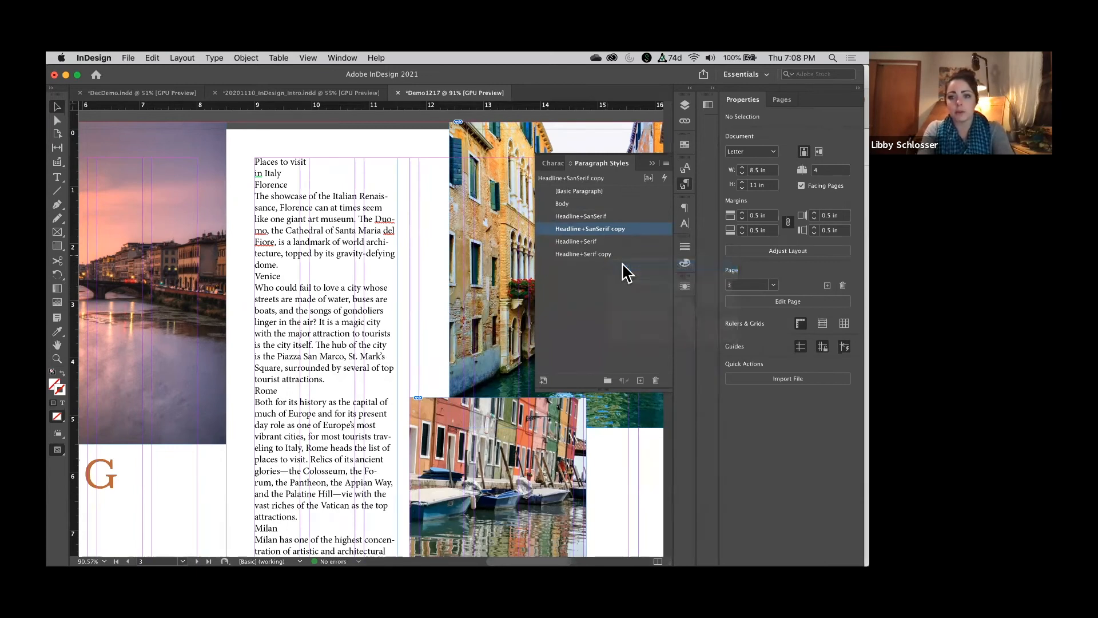
left_click(343, 200)
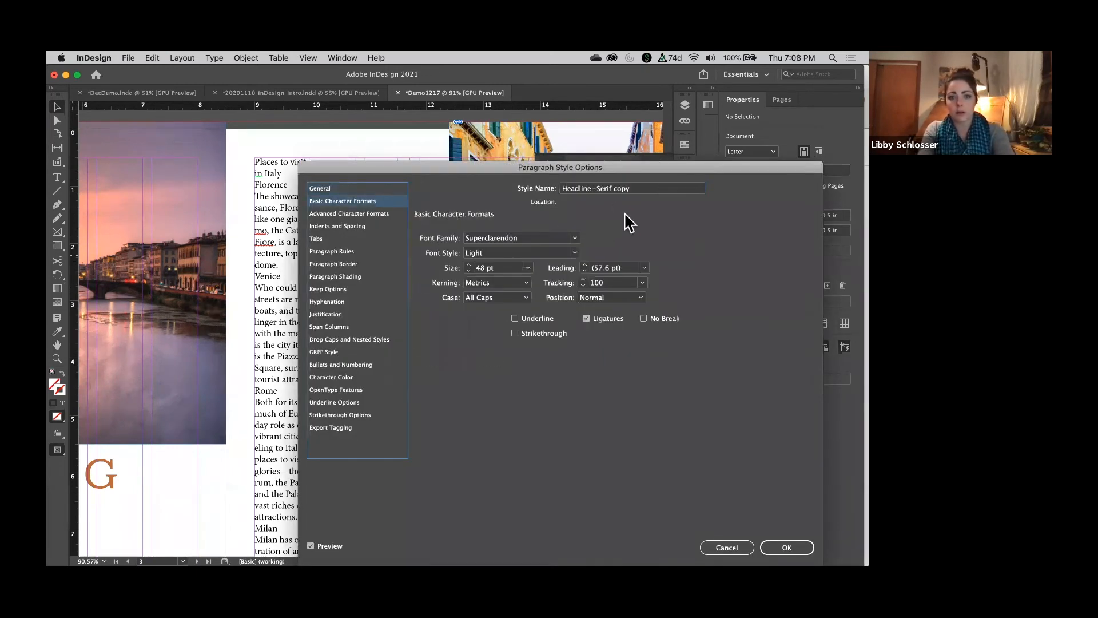
double_click(510, 266)
type("27")
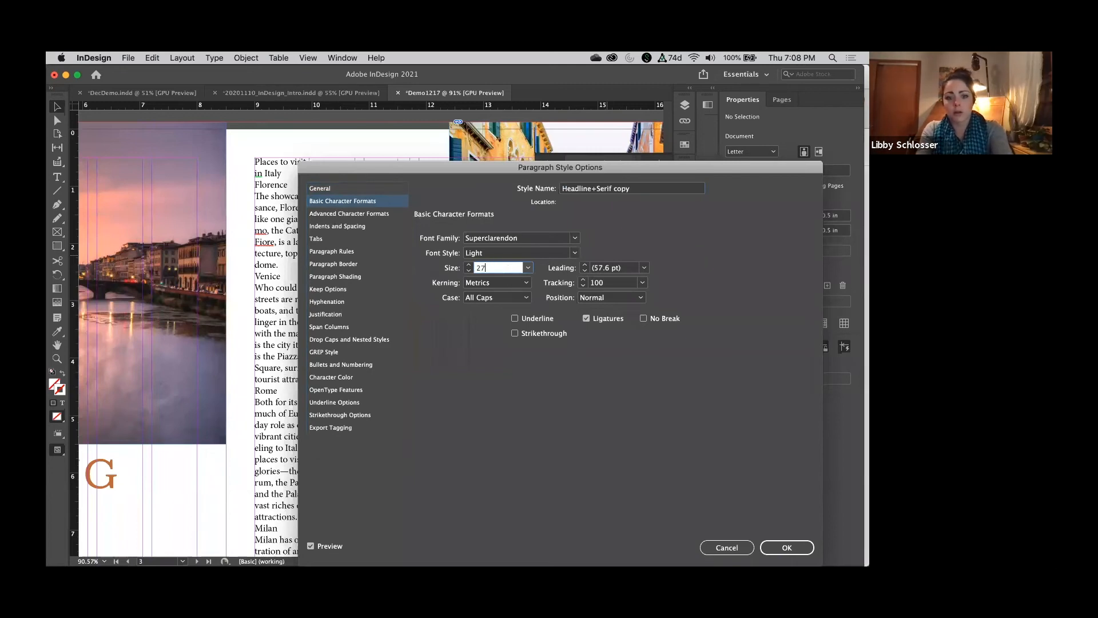
left_click(644, 267)
left_click(610, 280)
left_click(783, 546)
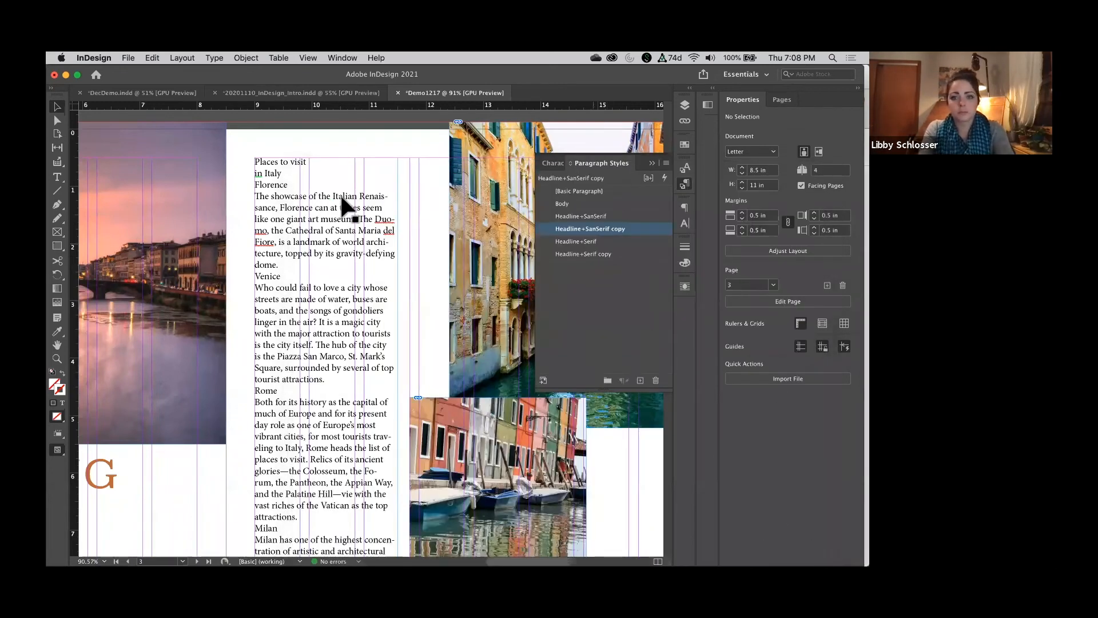
Apply Headline+Serif copy followed by its next style to the "Places to visit in Italy" heading lines
left_click(257, 166)
double_click(268, 158)
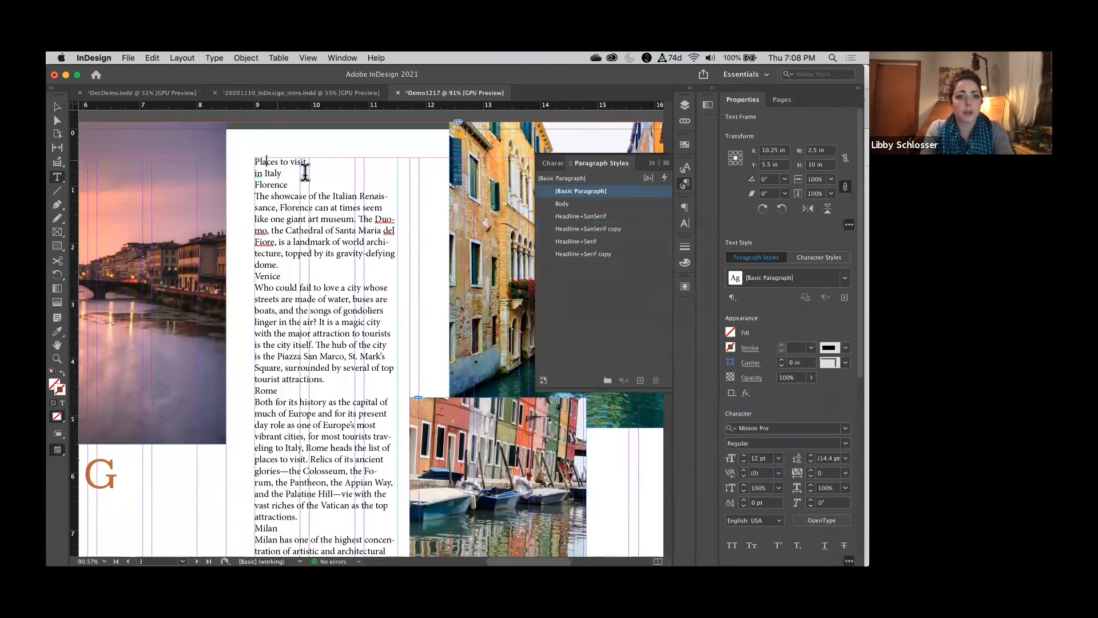
left_click_drag(290, 180, 314, 175)
left_click(313, 177)
left_click(254, 162)
right_click(615, 263)
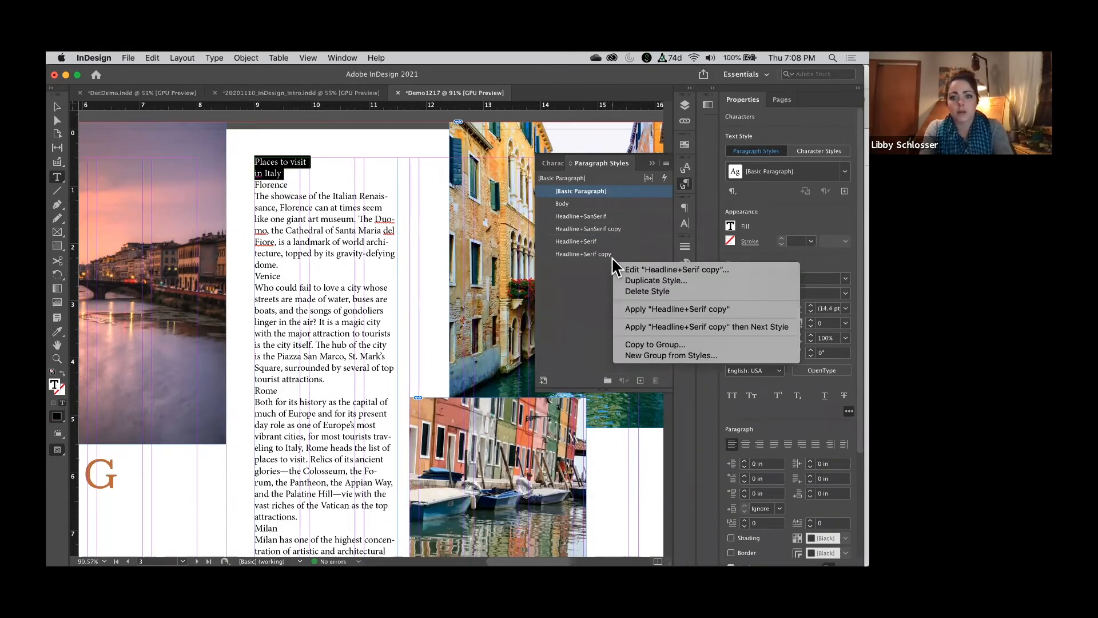
left_click(683, 327)
left_click(320, 219)
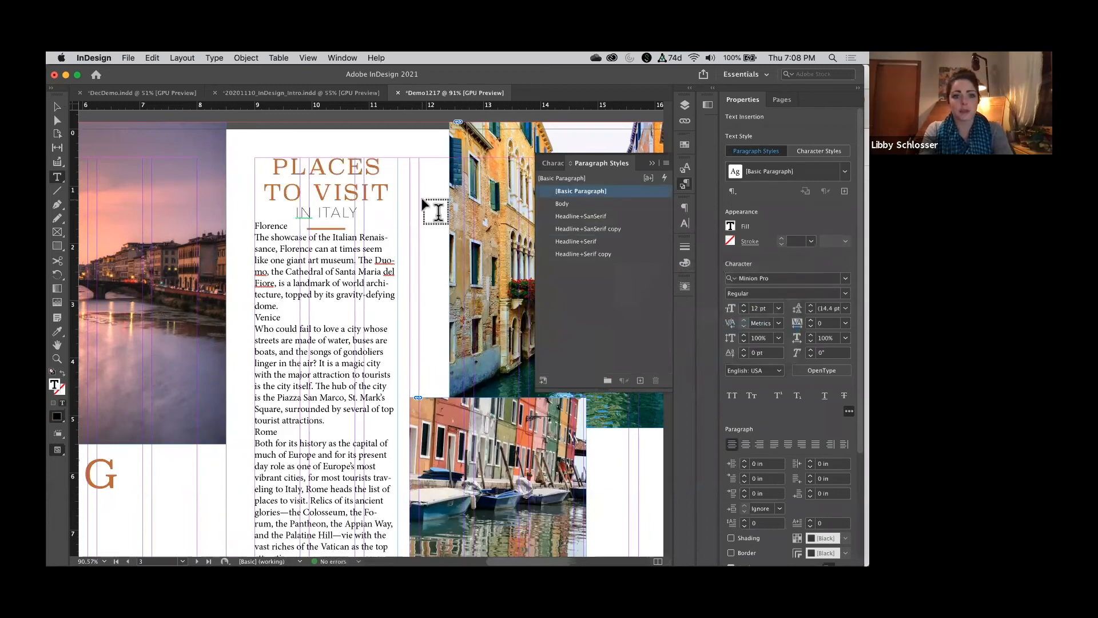
Format the "Florence" heading in Superclarendon Regular with all caps and tracking 100
scroll(436, 213, "down", 2)
scroll(384, 221, "up", 3)
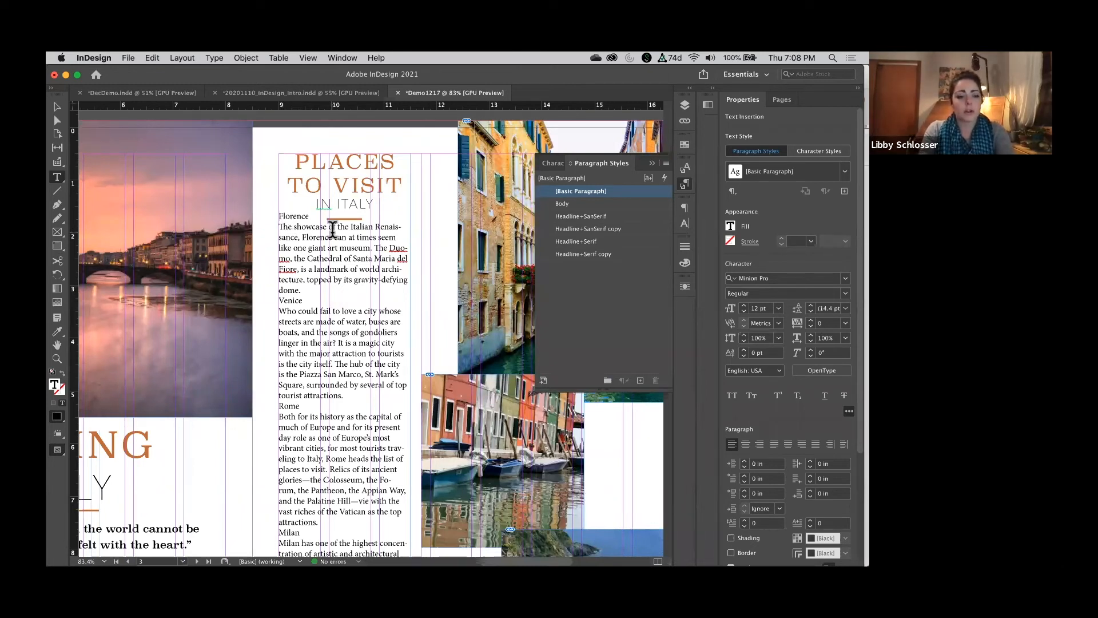
left_click_drag(311, 221, 274, 217)
double_click(289, 217)
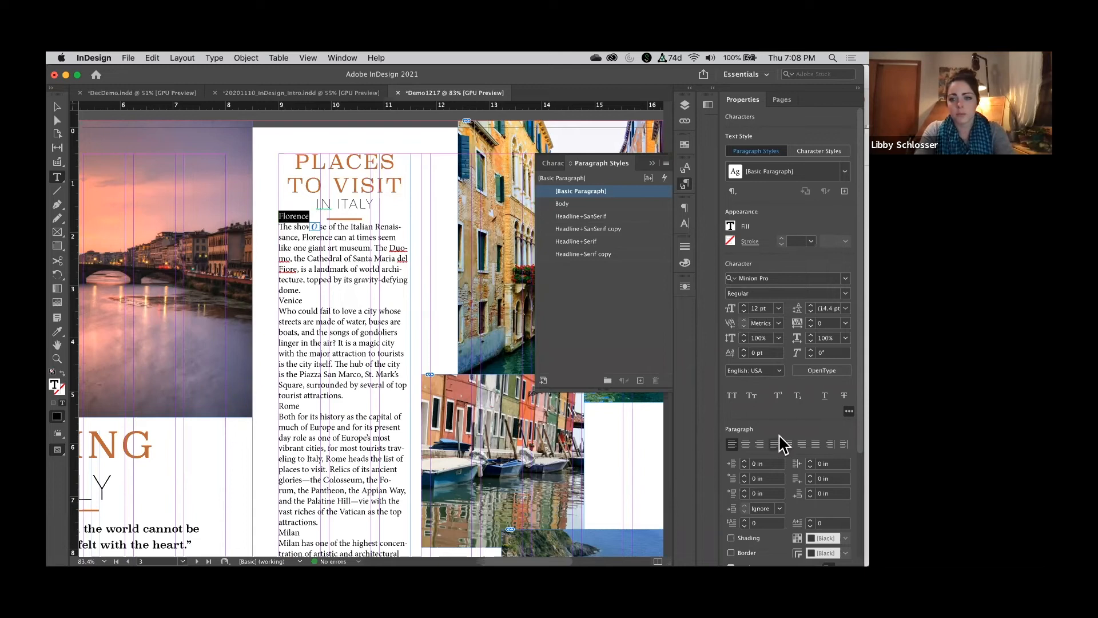
left_click(845, 279)
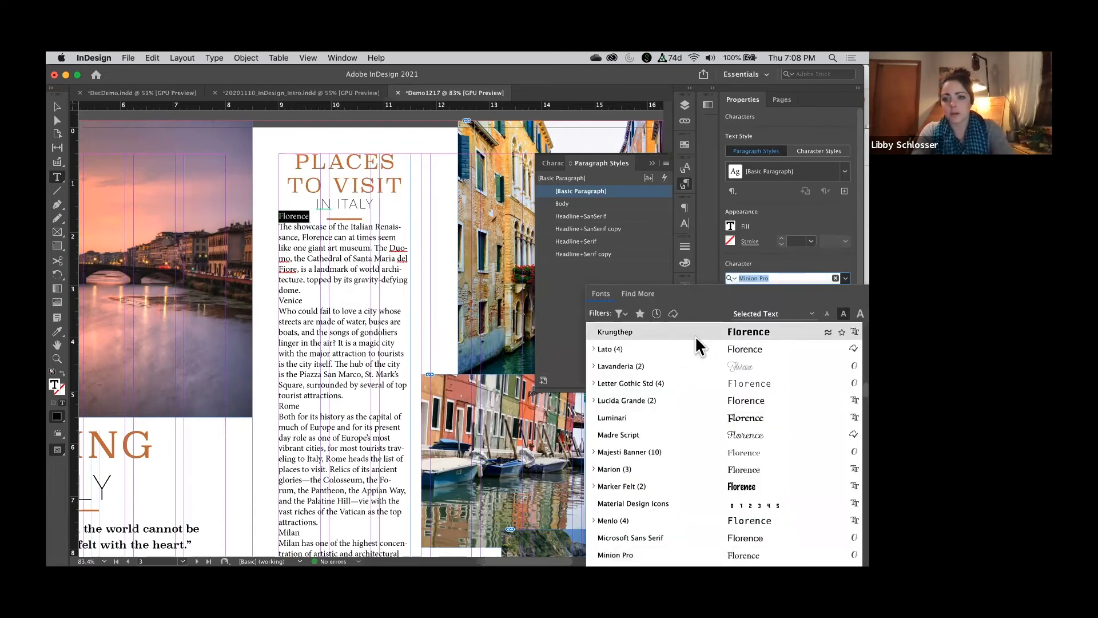
left_click(651, 348)
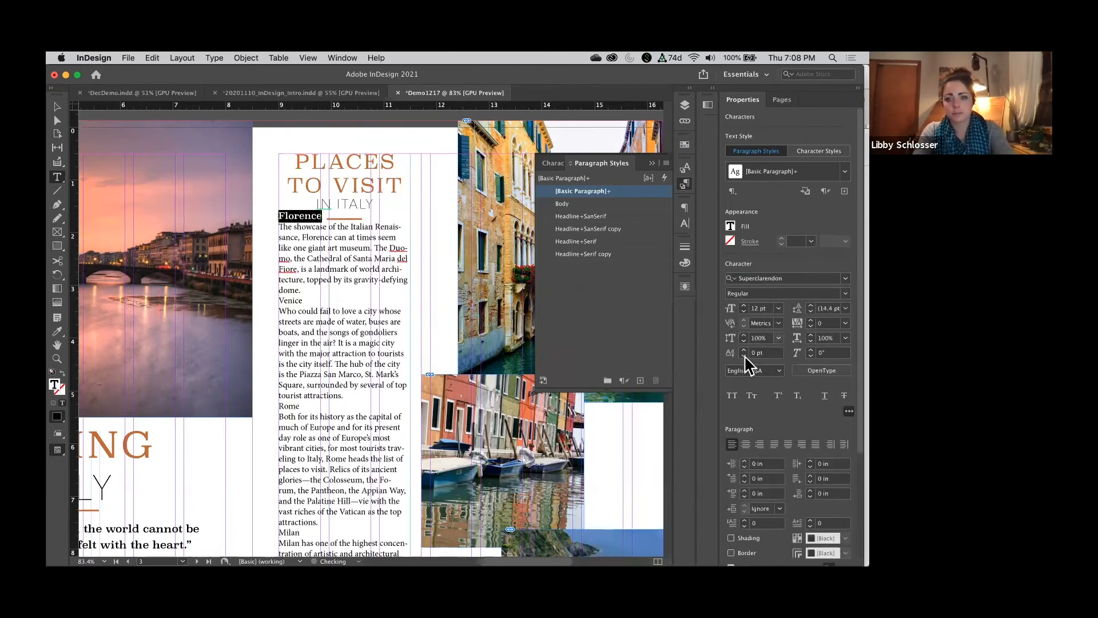
left_click(732, 396)
left_click(845, 323)
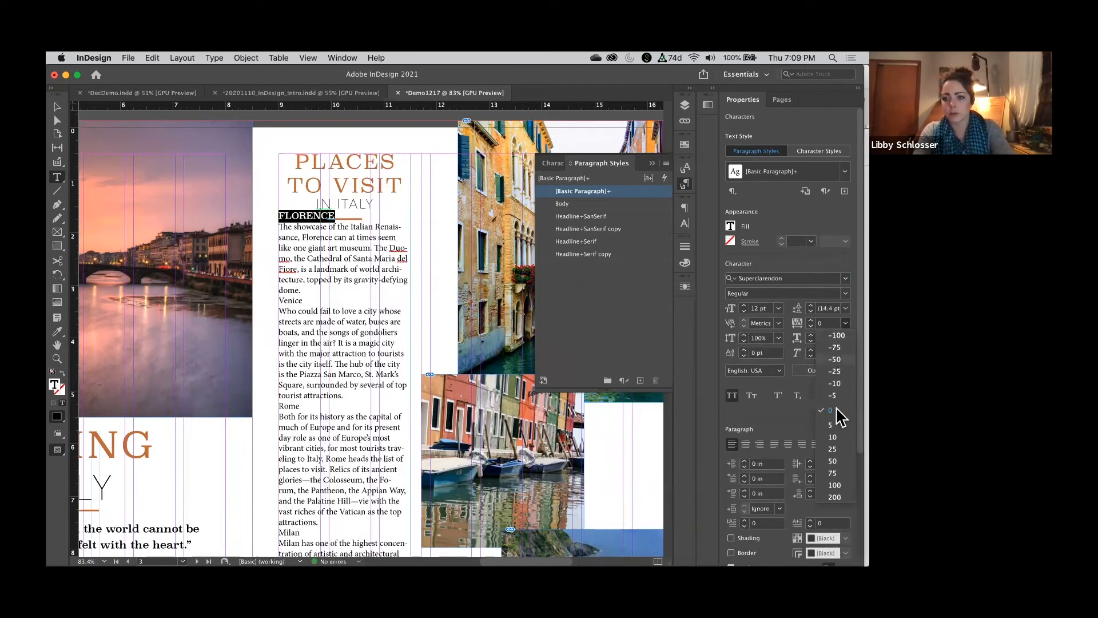
left_click(834, 485)
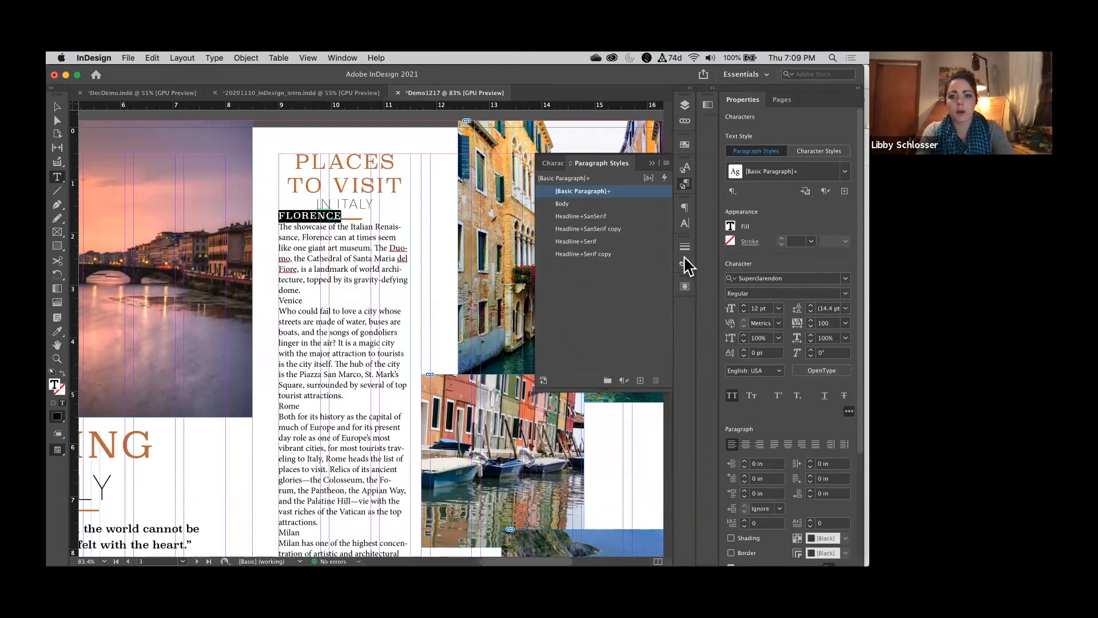
Color the "Florence" heading with the R=195 G=116 B=59 swatch and apply numbering to it
left_click(685, 145)
left_click(588, 301)
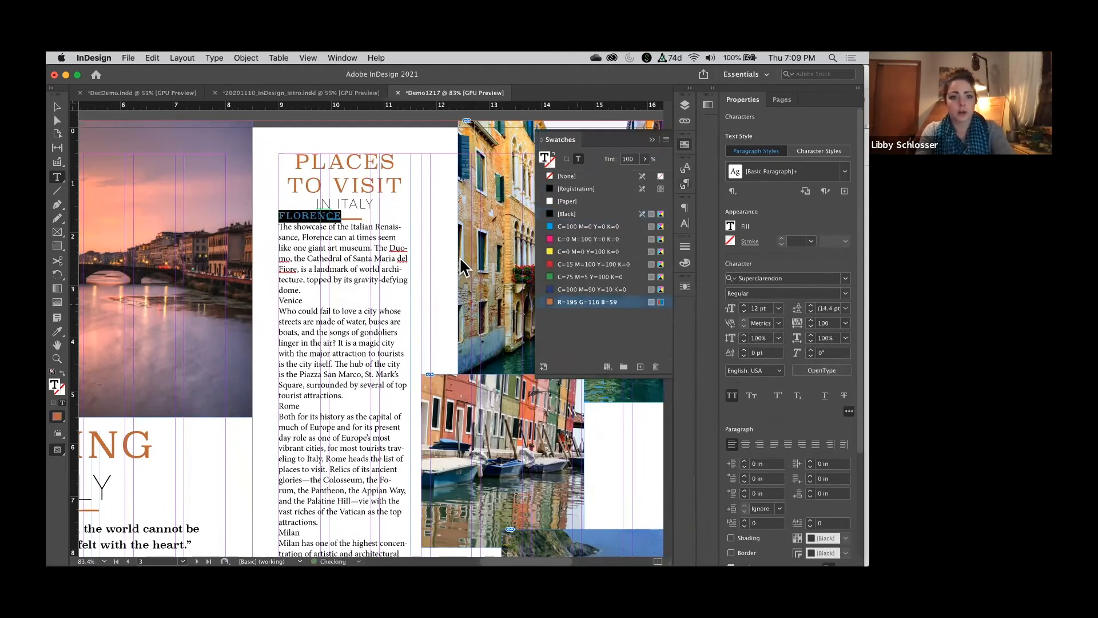
left_click(214, 58)
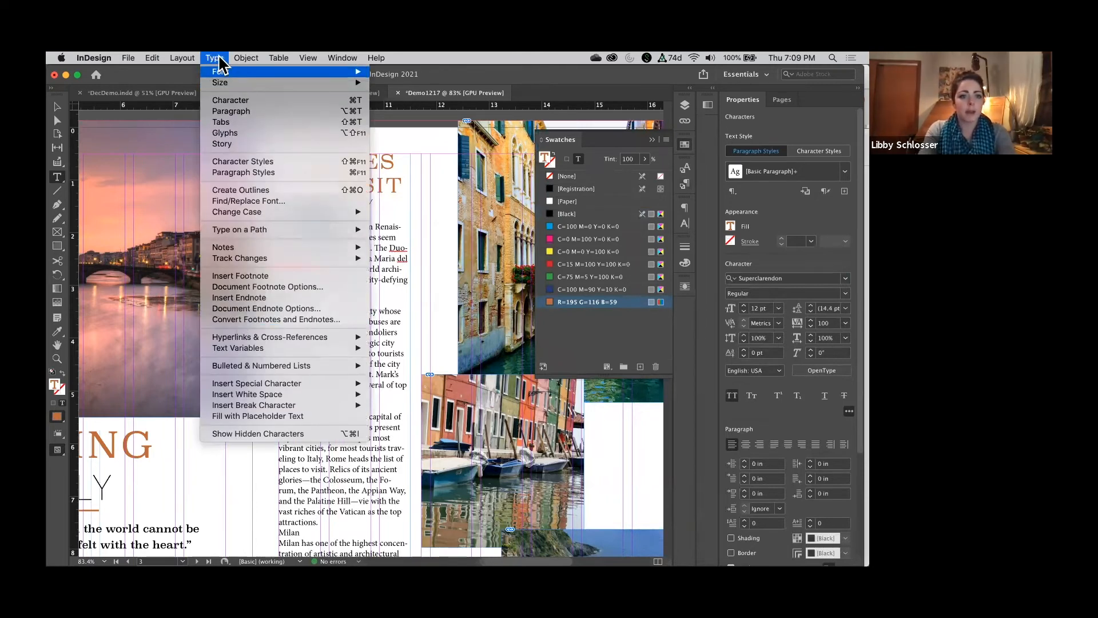
mouse_move(253, 365)
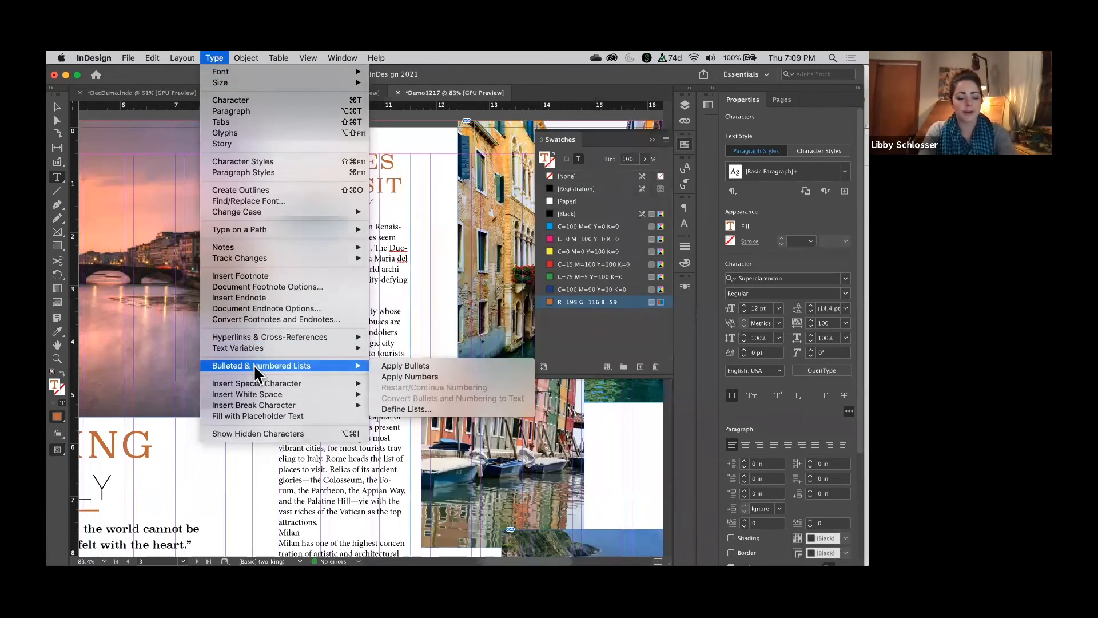
left_click(409, 377)
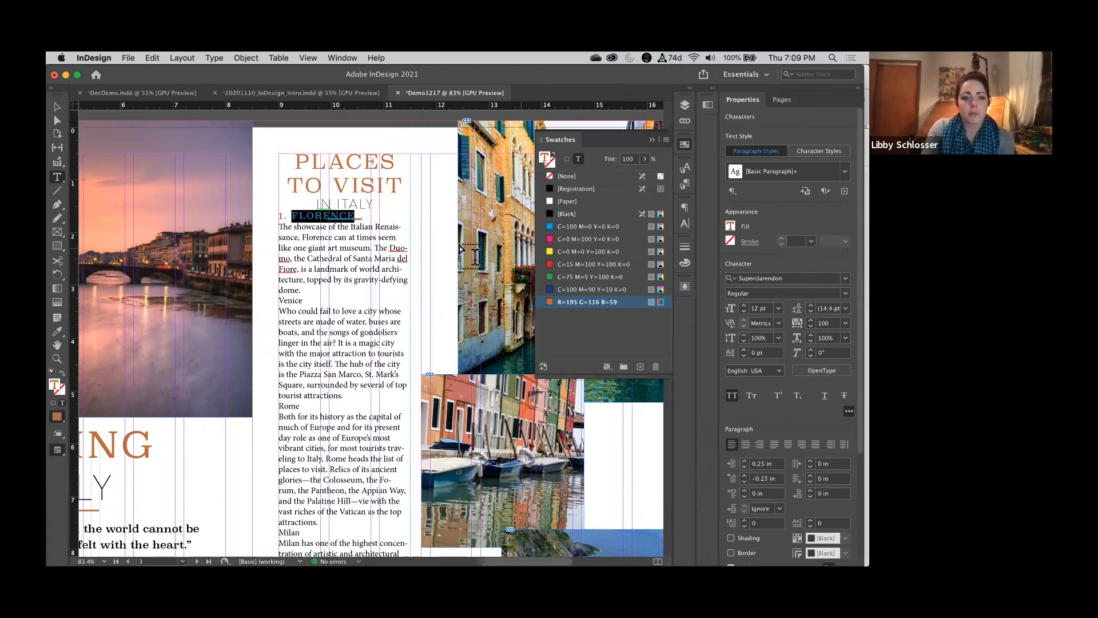
Create a paragraph style named NumberedList from the "Florence" heading, with Body as its next style
left_click(684, 182)
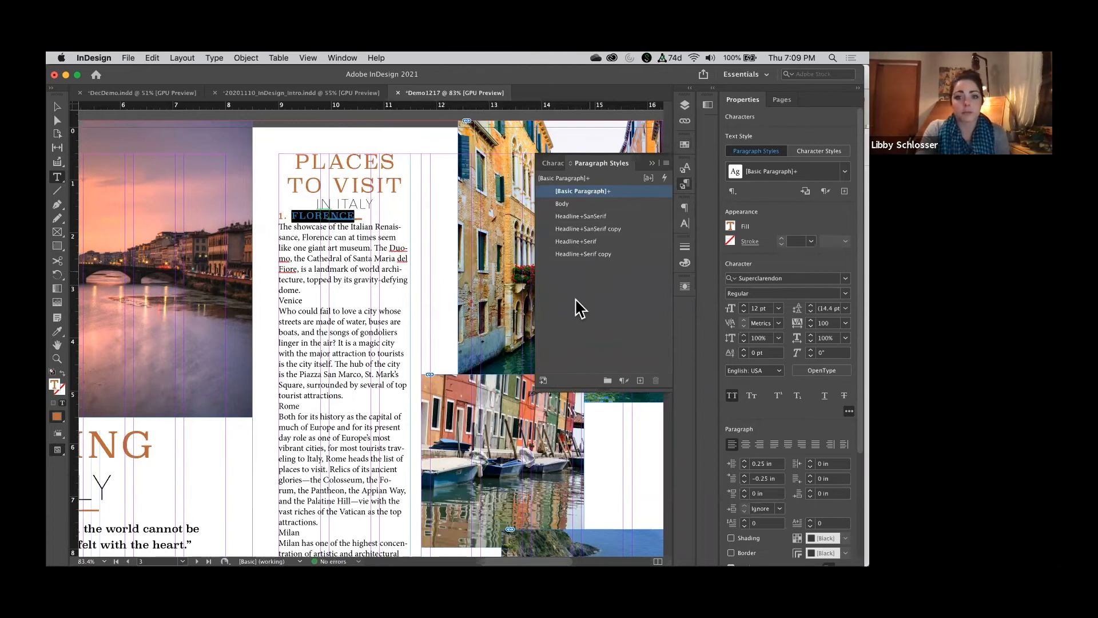
left_click(640, 381)
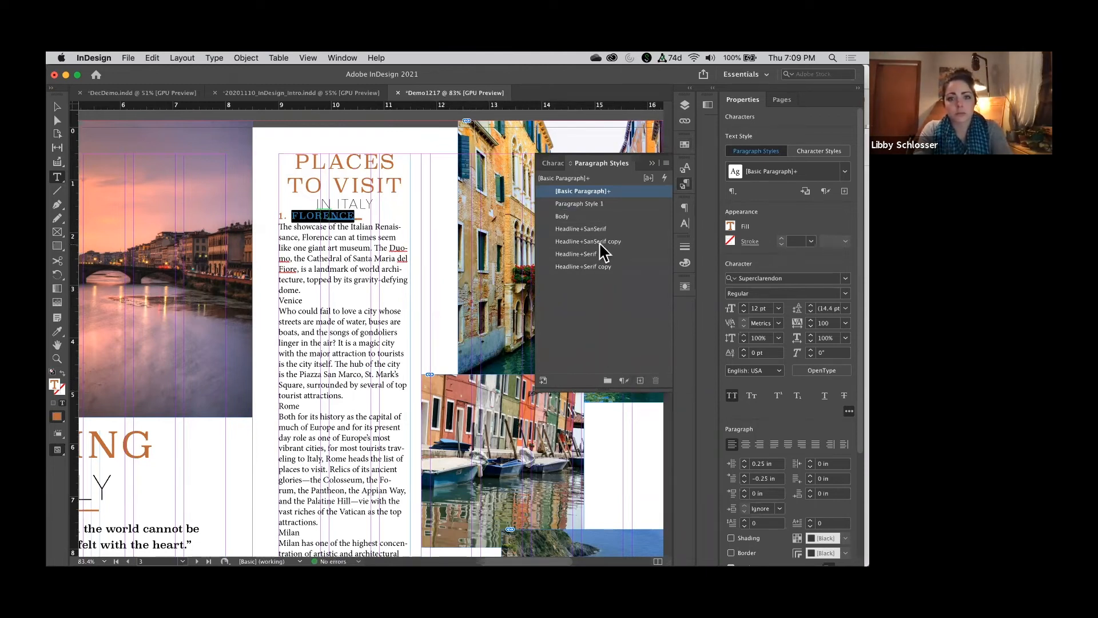
double_click(591, 203)
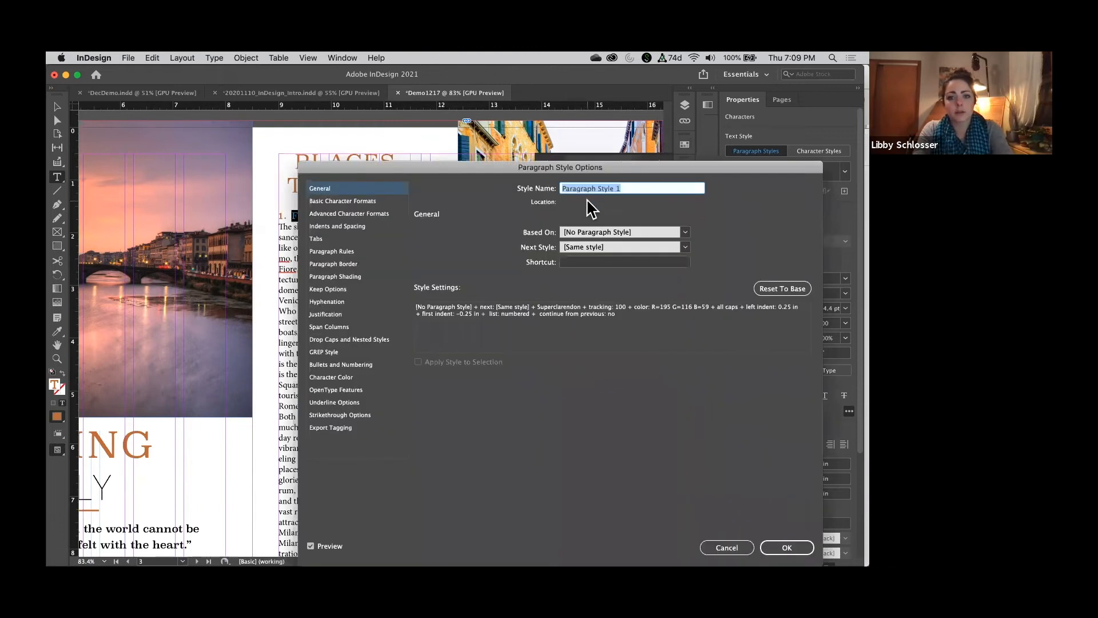
type("NumberedList")
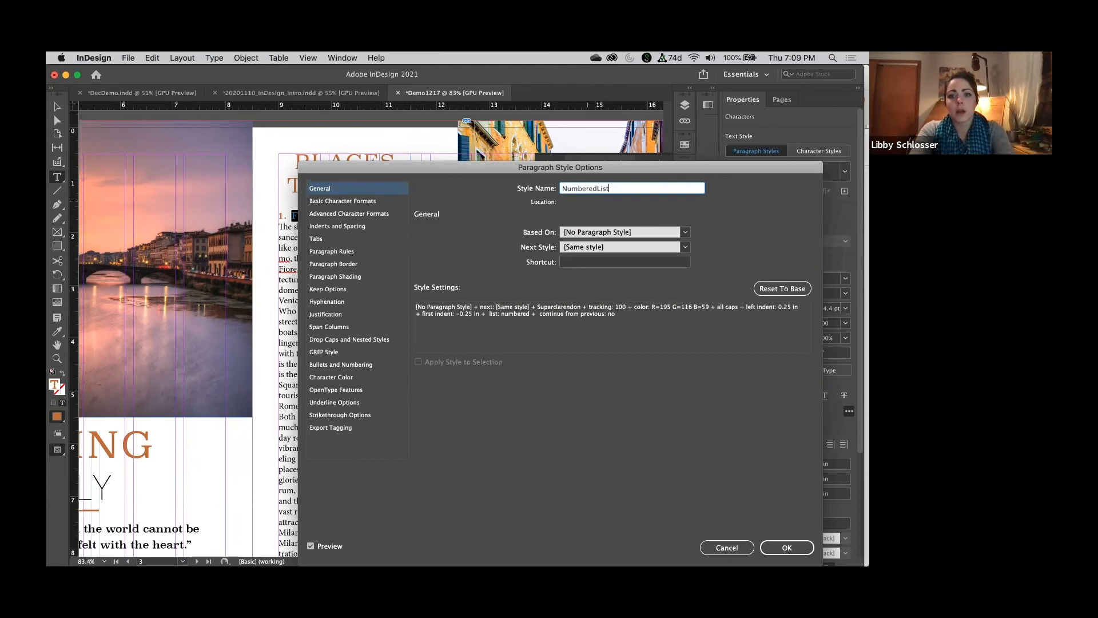
left_click(685, 247)
left_click(634, 296)
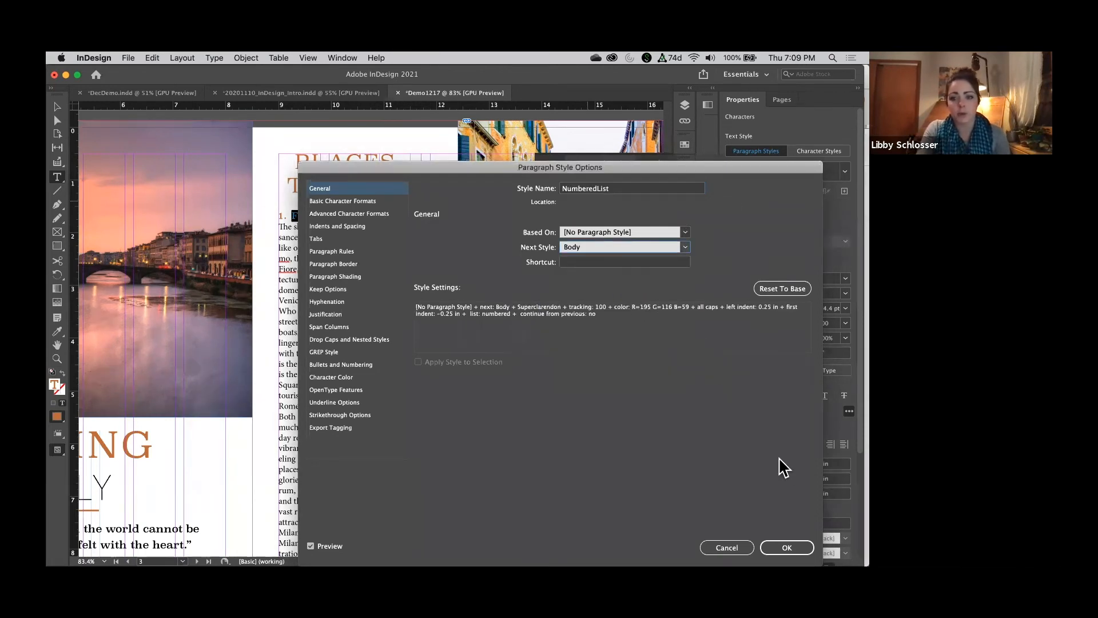
left_click(788, 547)
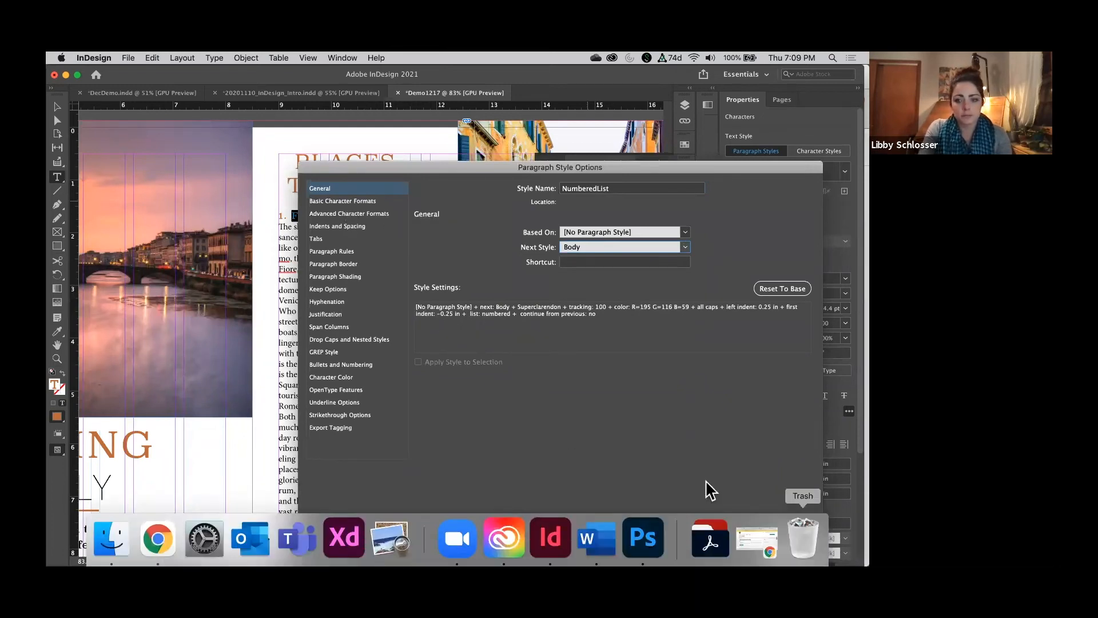
Set the NumberedList style's space before to 0.1875 in and save the style
left_click_drag(483, 167, 617, 171)
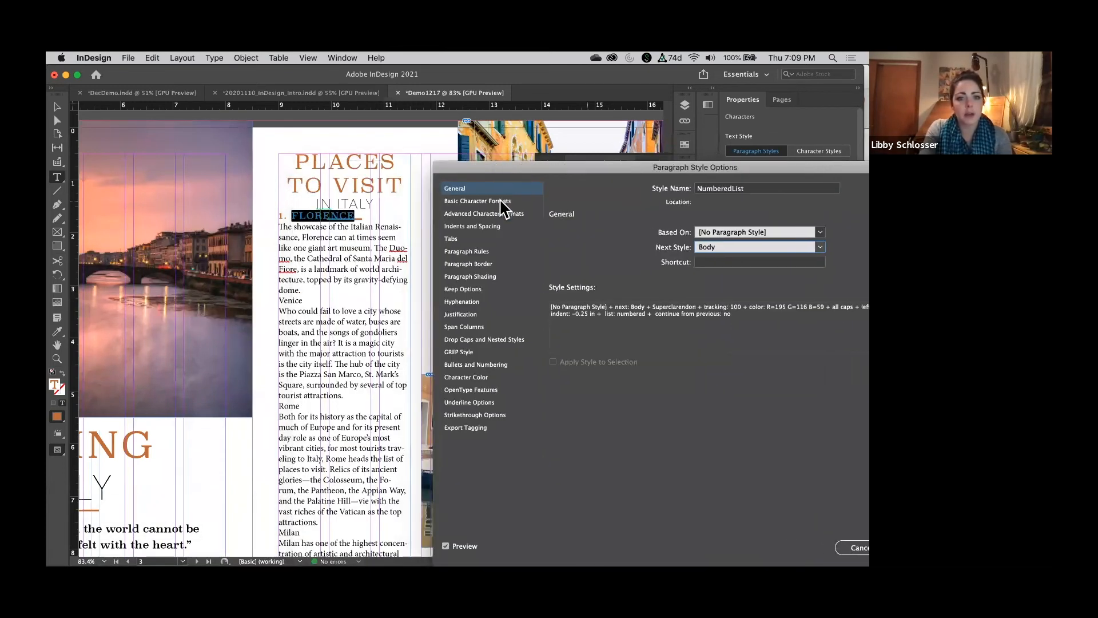
left_click(502, 202)
left_click(496, 227)
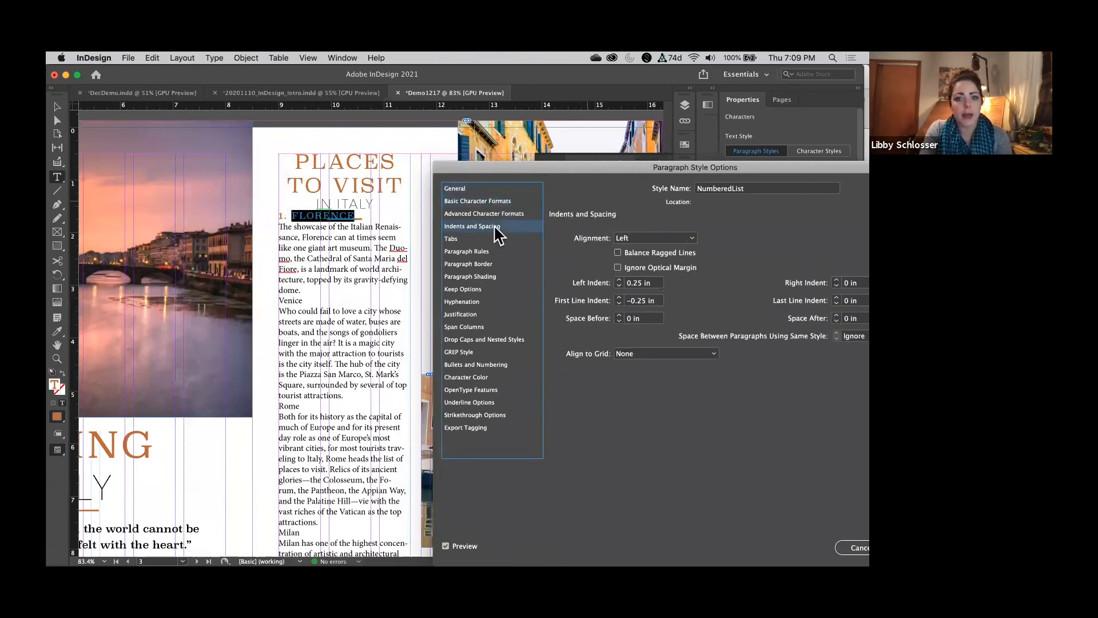
left_click(619, 315)
left_click(619, 315)
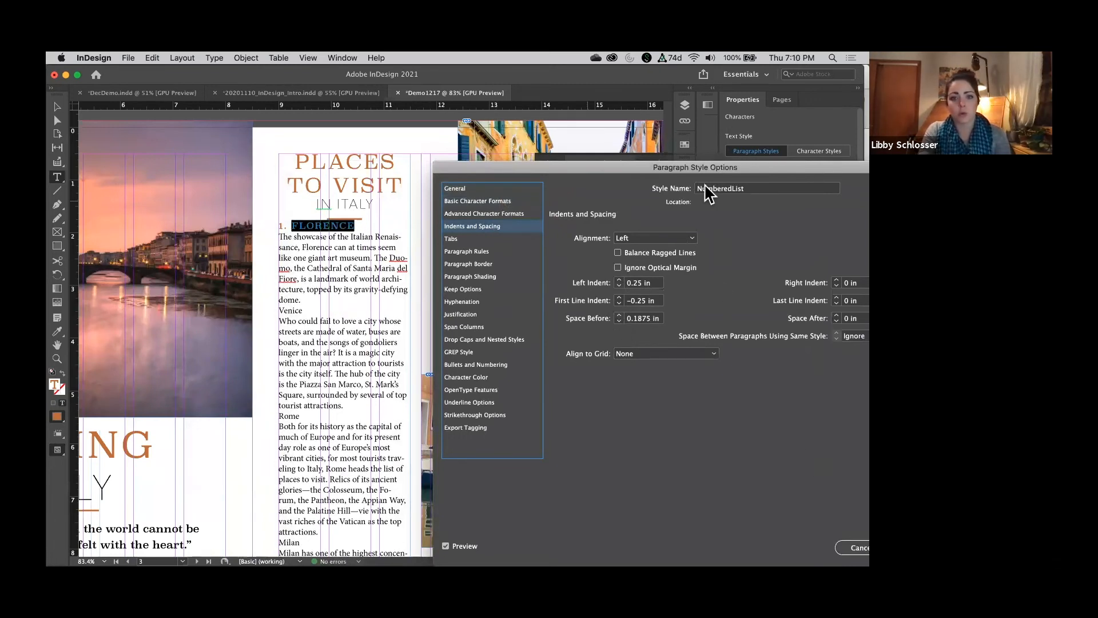
left_click_drag(712, 167, 541, 167)
left_click(751, 547)
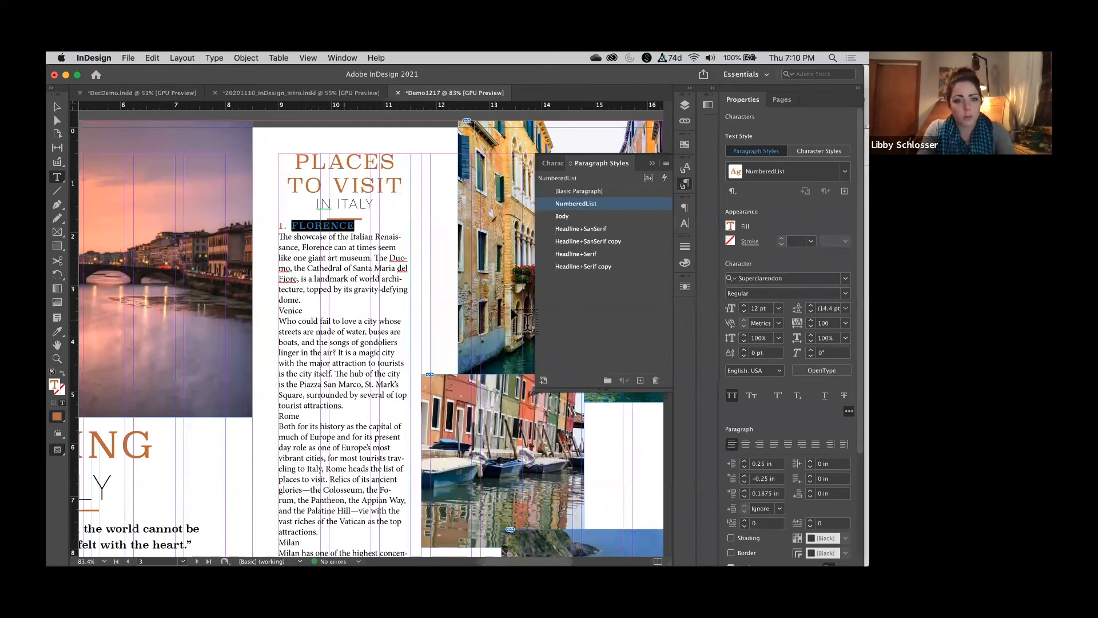
Increase the space before the "Florence" heading to 0.375 in
left_click(744, 489)
left_click(743, 490)
left_click(743, 490)
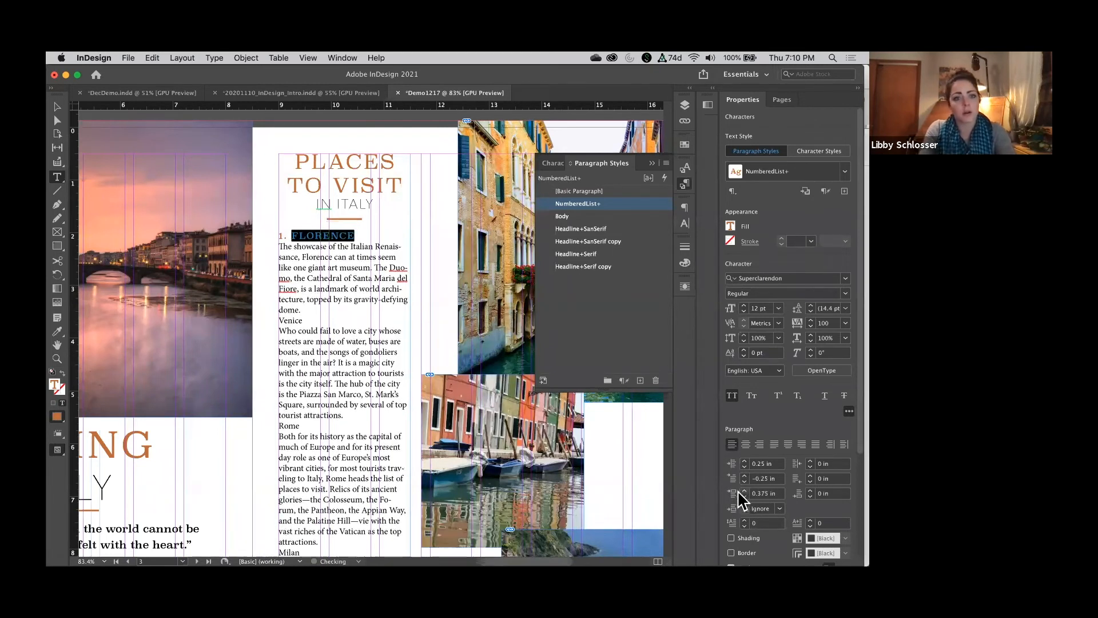
left_click(354, 292)
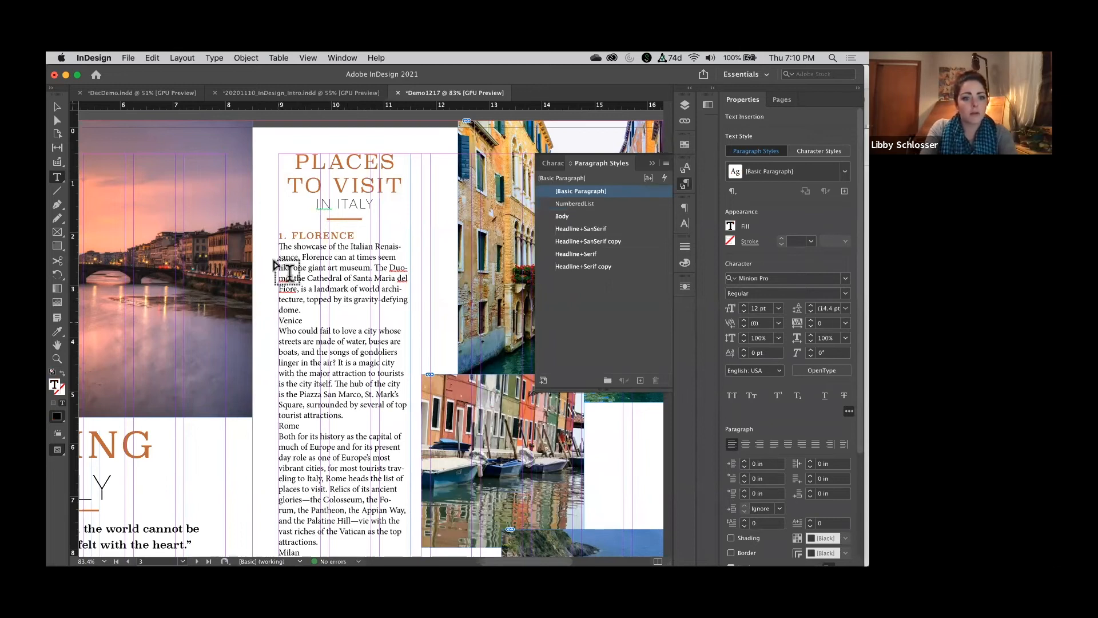
Apply the Body paragraph style to the description paragraph under "Florence"
left_click_drag(280, 234, 285, 300)
left_click_drag(325, 307, 260, 243)
left_click(578, 215)
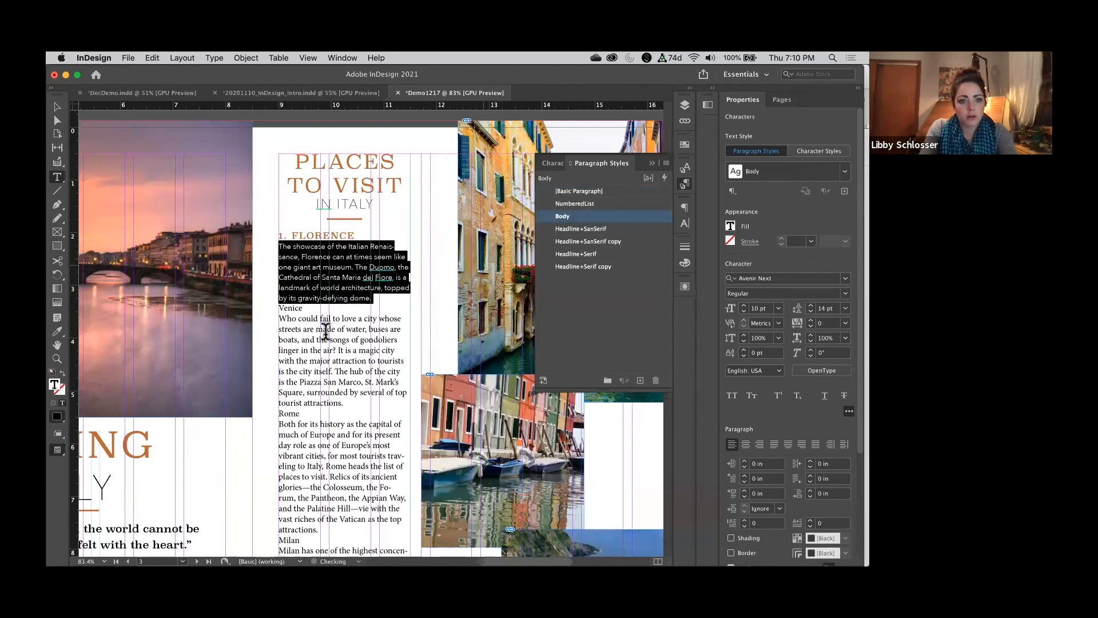
Convert the NumberedList numbering to text, and apply NumberedList with its next style to the "Venice" heading and paragraph
left_click(294, 319)
left_click_drag(280, 307, 355, 400)
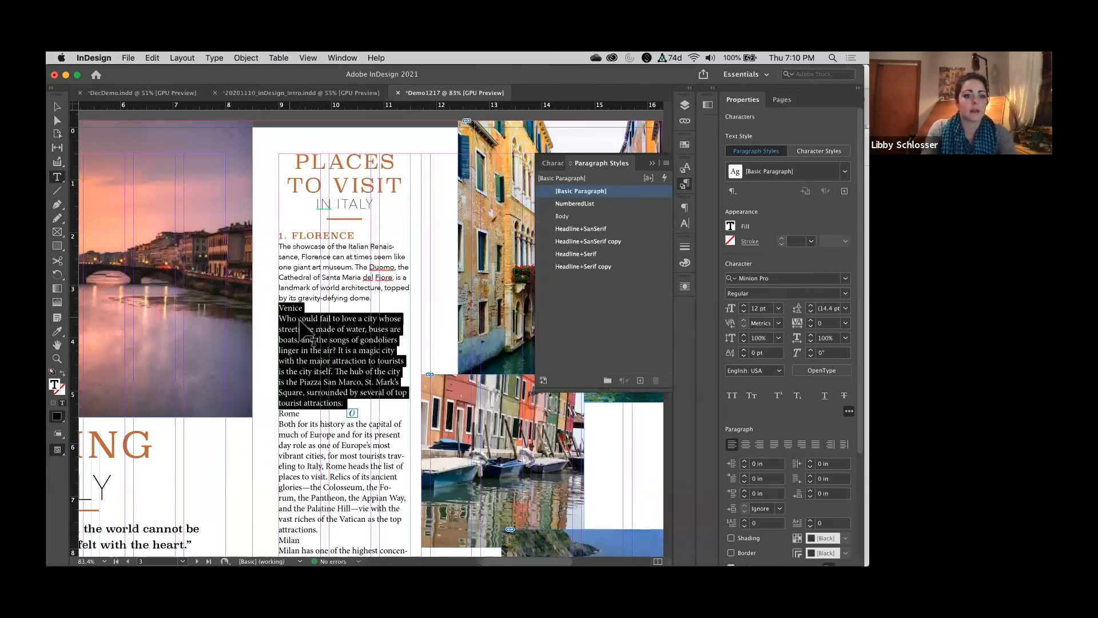
right_click(590, 204)
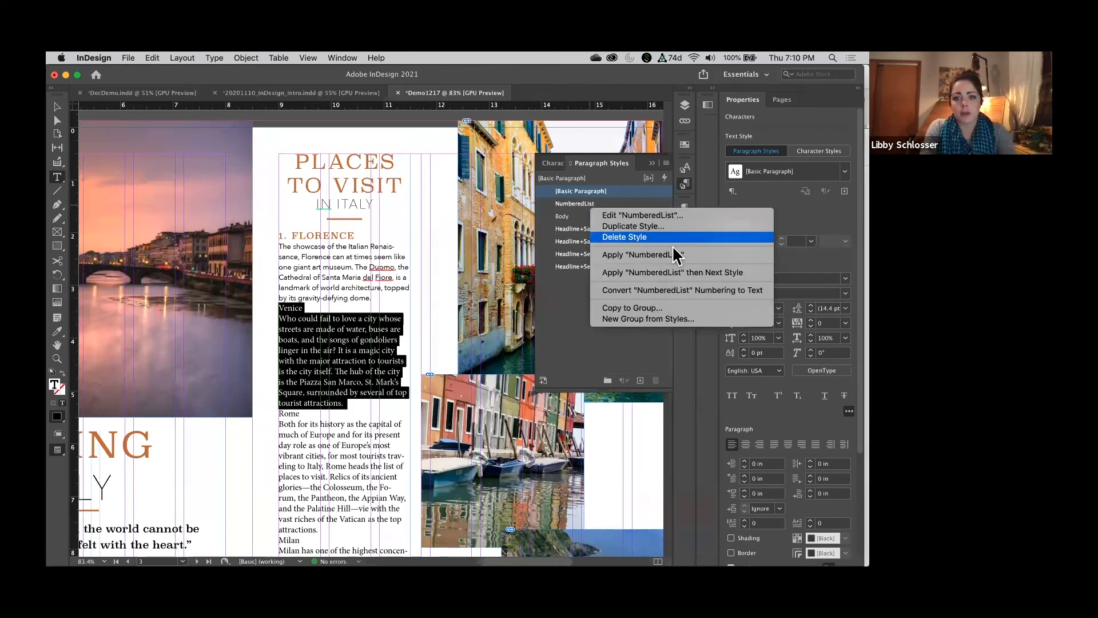
left_click(720, 293)
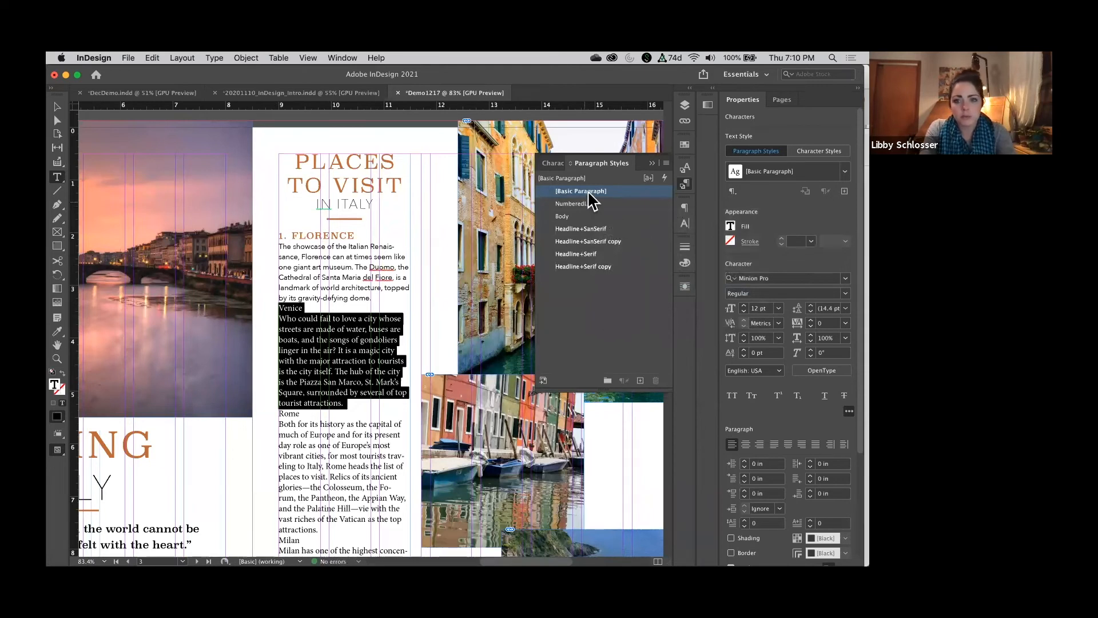
right_click(592, 204)
left_click(673, 273)
left_click(305, 322)
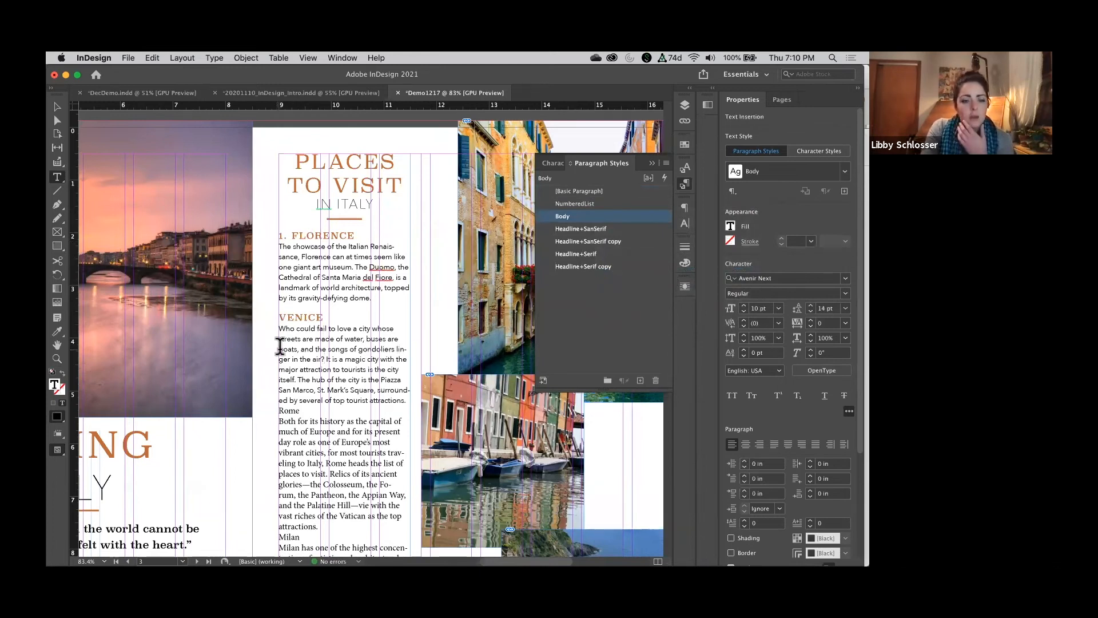
left_click(310, 318)
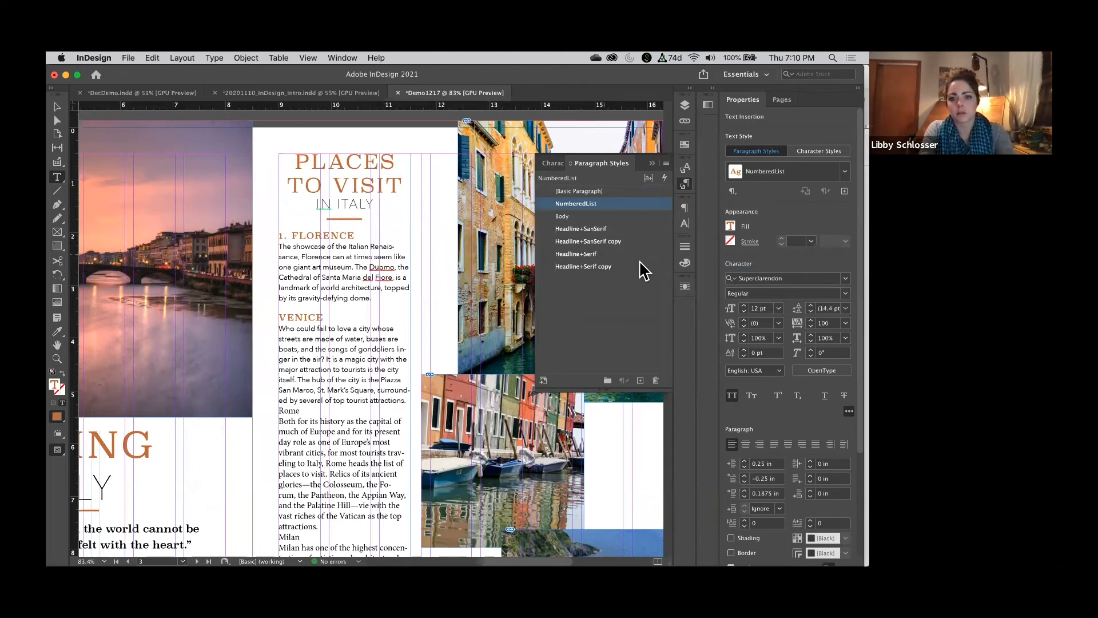
Edit the NumberedList style to use a Numbers list that continues from the previous number, and save the style
right_click(605, 207)
left_click(667, 218)
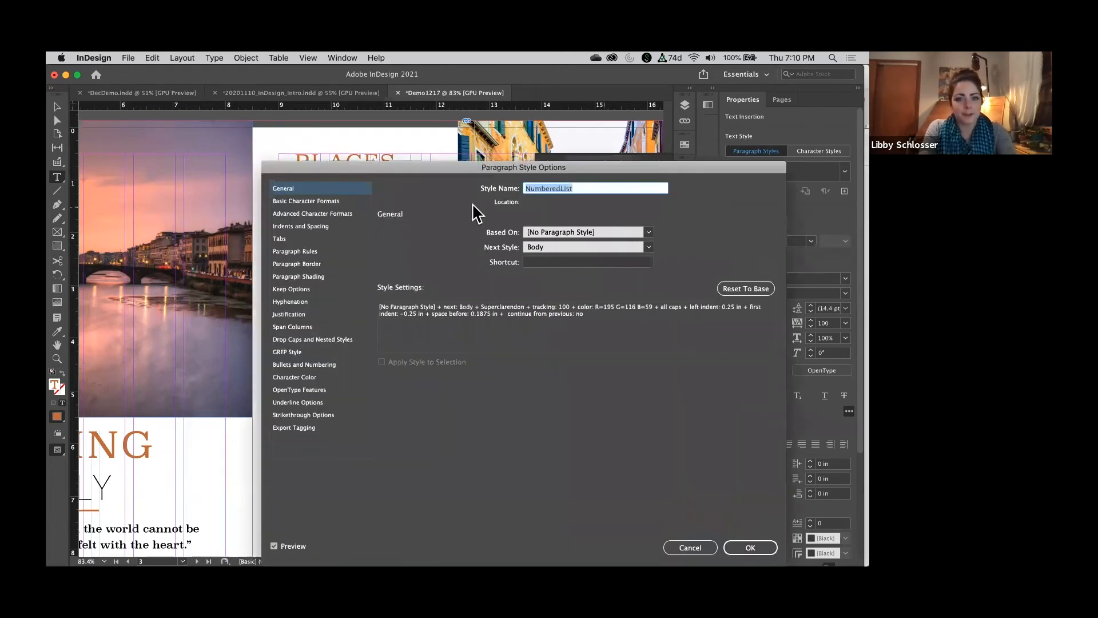
left_click(314, 363)
left_click(486, 241)
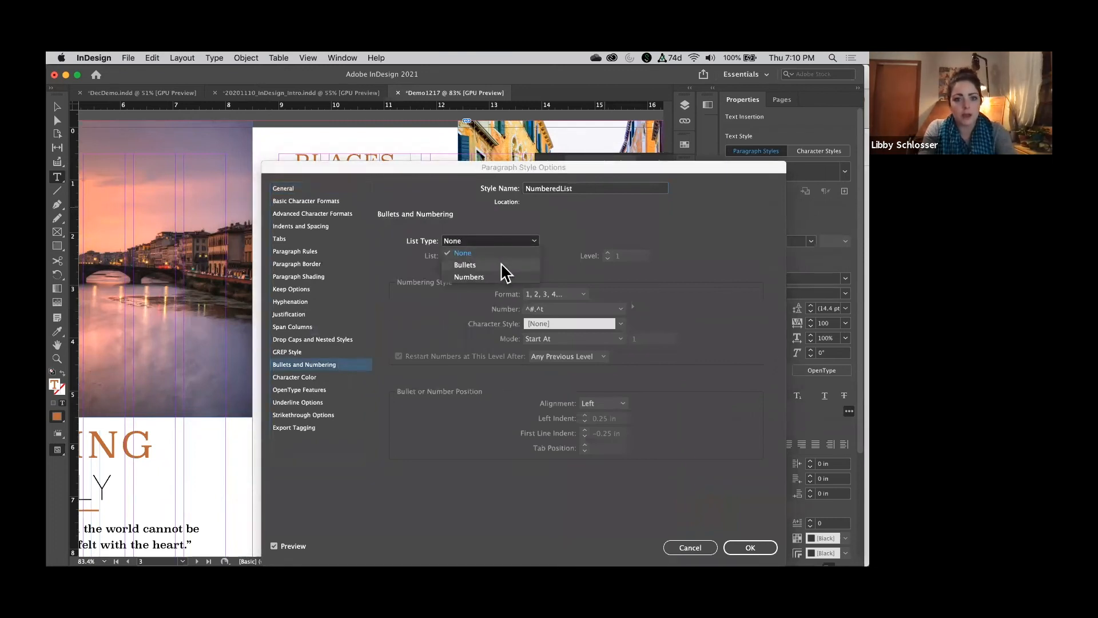
left_click(506, 280)
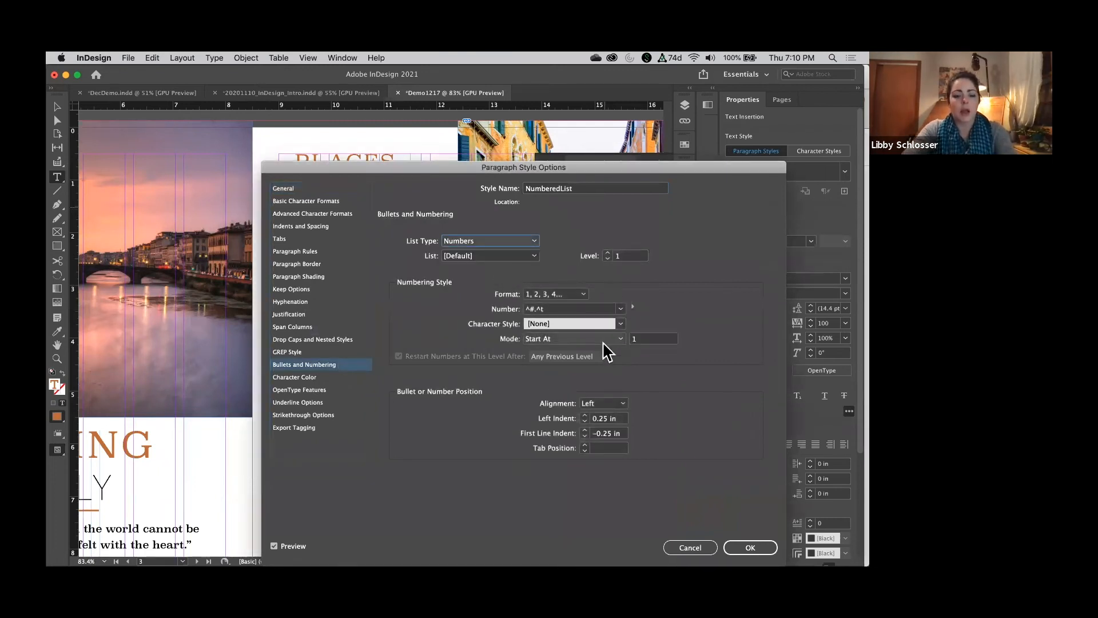
left_click_drag(568, 170, 695, 117)
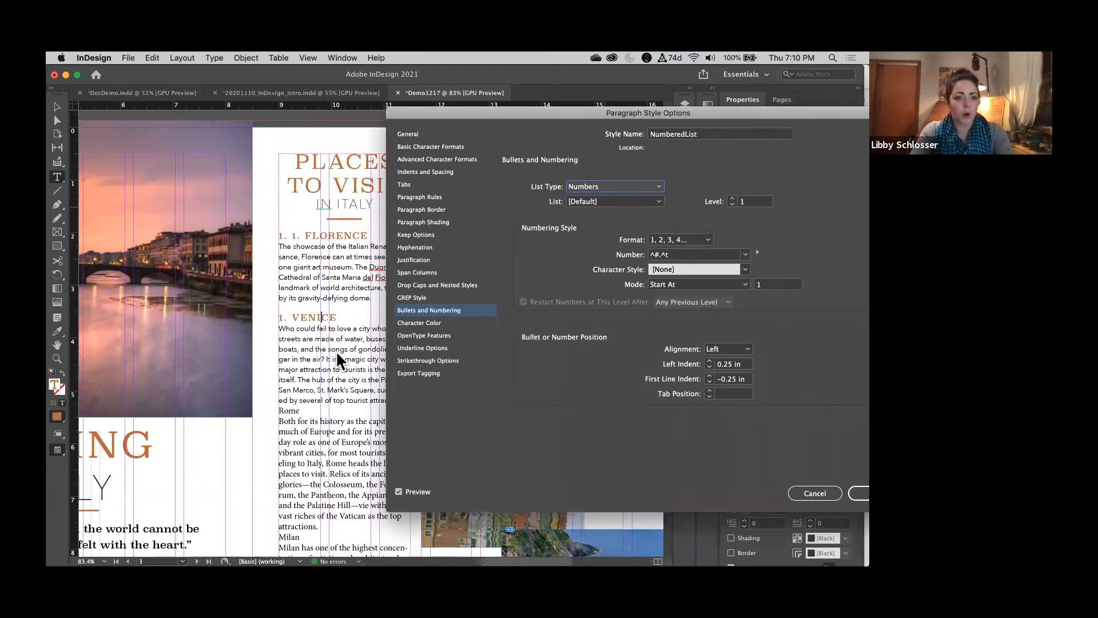
left_click(737, 285)
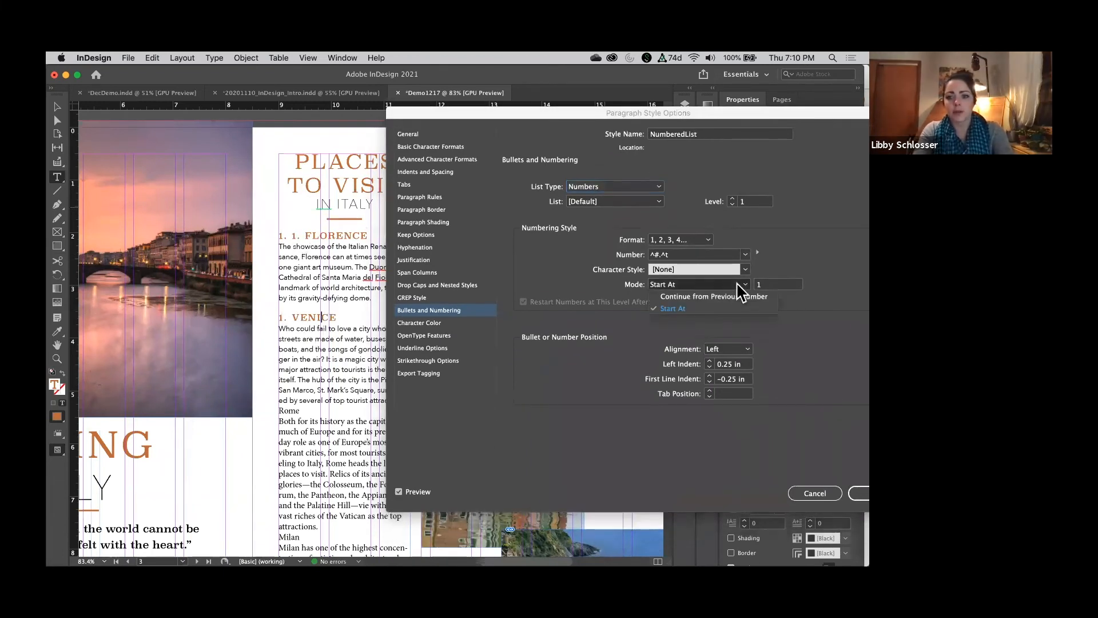
left_click(727, 296)
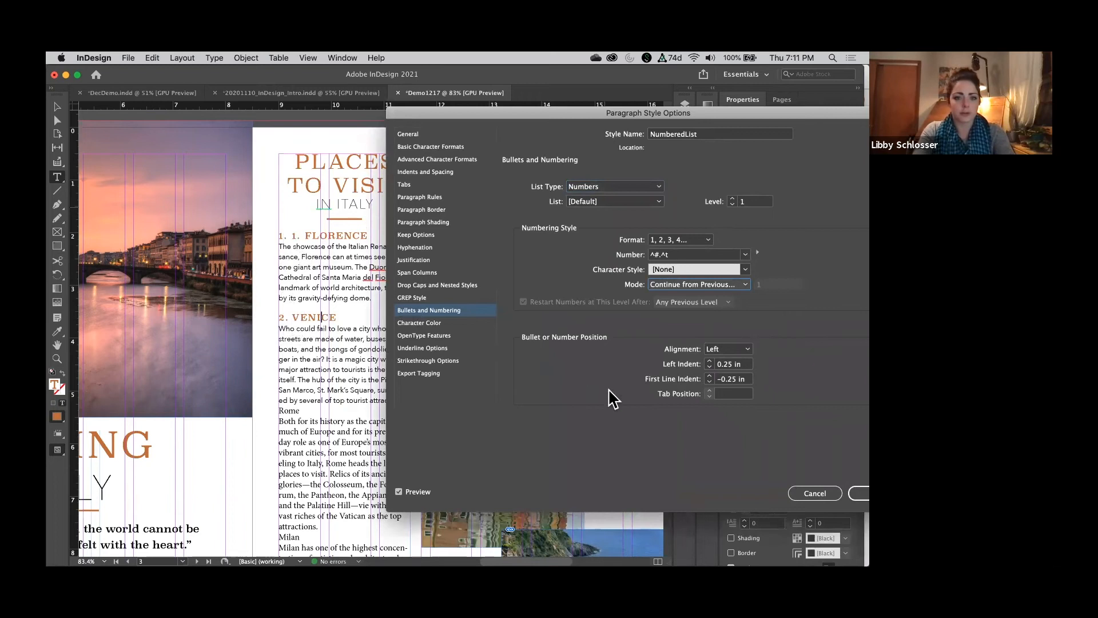
left_click(853, 496)
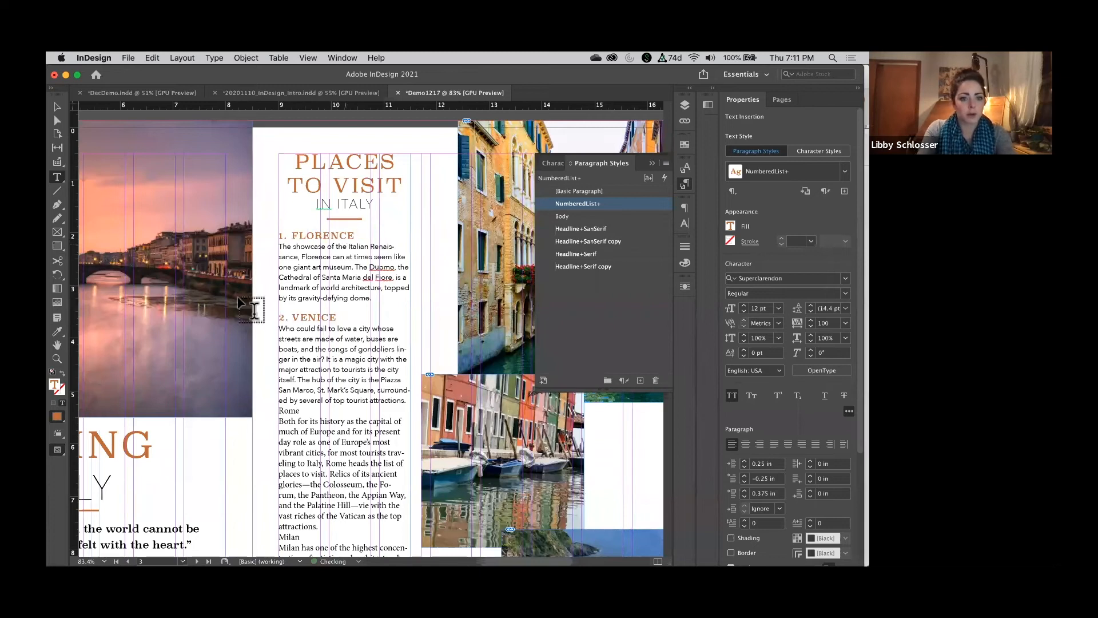
Apply NumberedList with its next style to the "Rome" heading and its description paragraph
scroll(309, 360, "down", 1)
scroll(309, 360, "down", 3)
left_click_drag(292, 352, 331, 470)
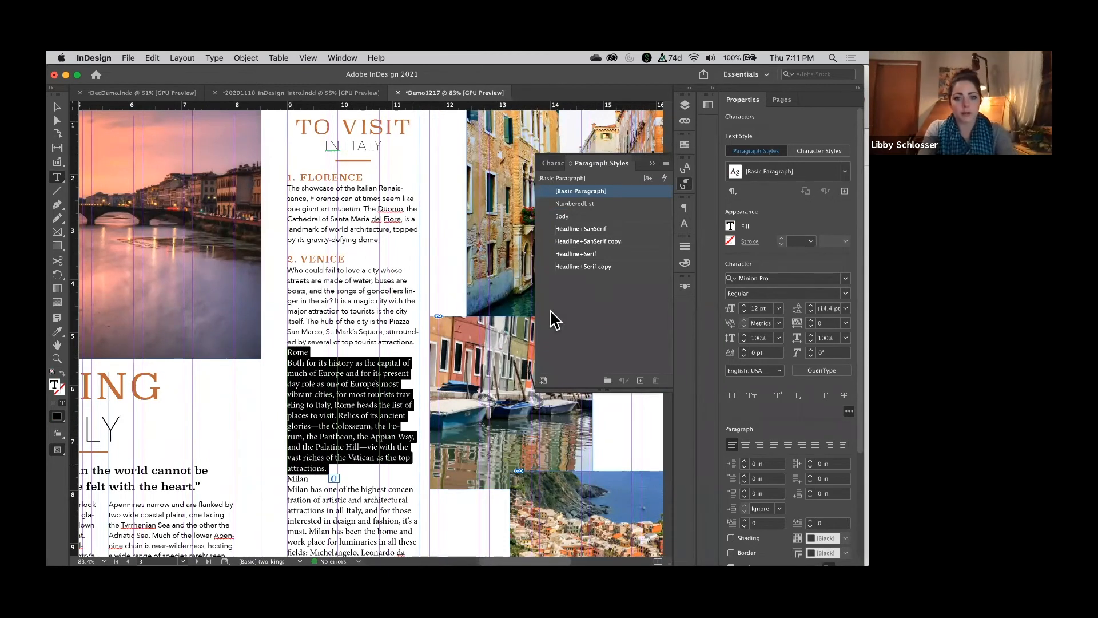
right_click(595, 204)
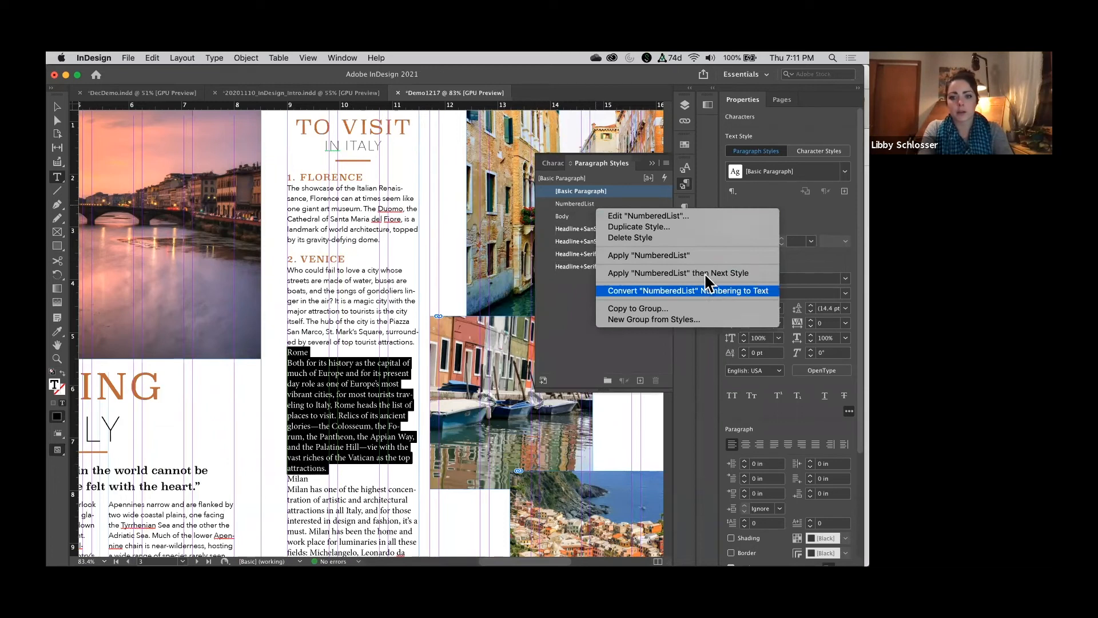
left_click(680, 273)
Apply NumberedList with its next style to the "Milan" heading and its description paragraph
scroll(302, 258, "down", 5)
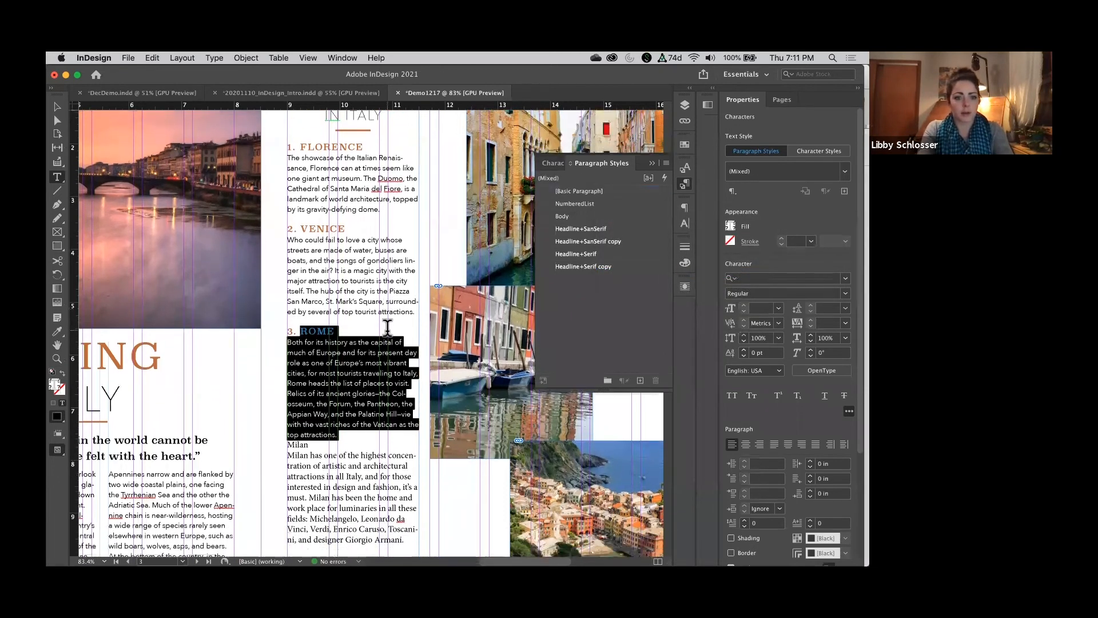
scroll(302, 259, "down", 4)
left_click_drag(305, 257, 425, 353)
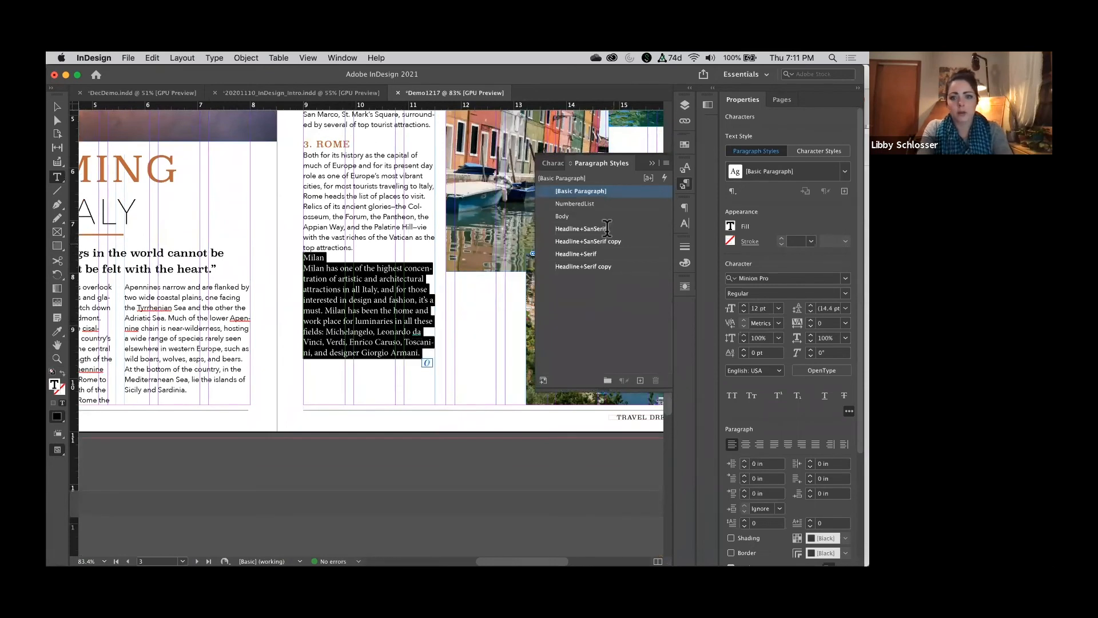
right_click(602, 204)
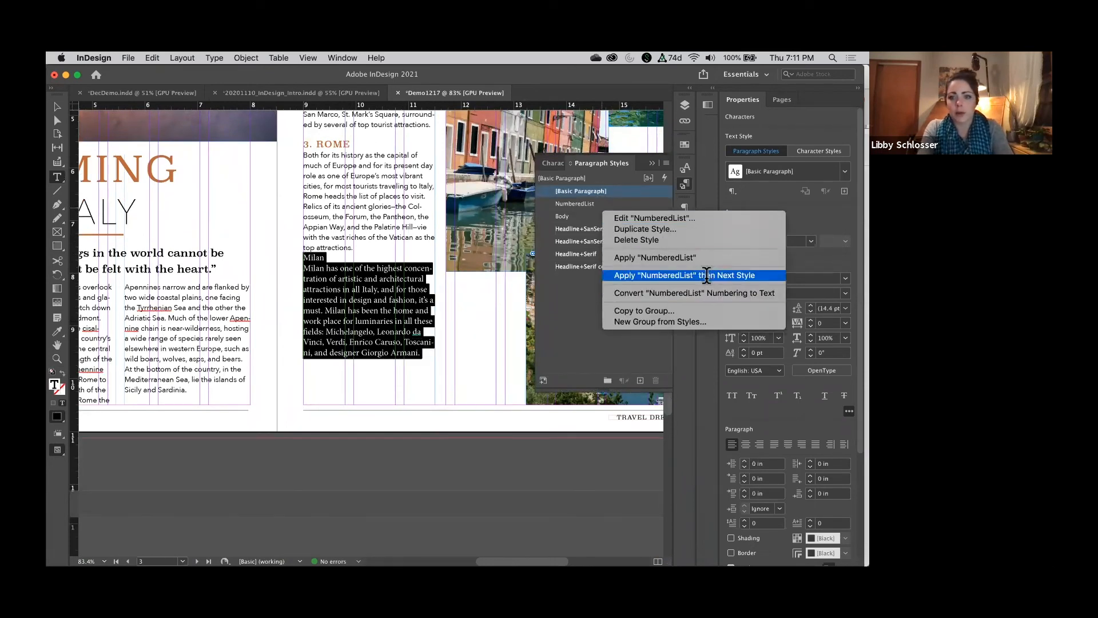
left_click(709, 275)
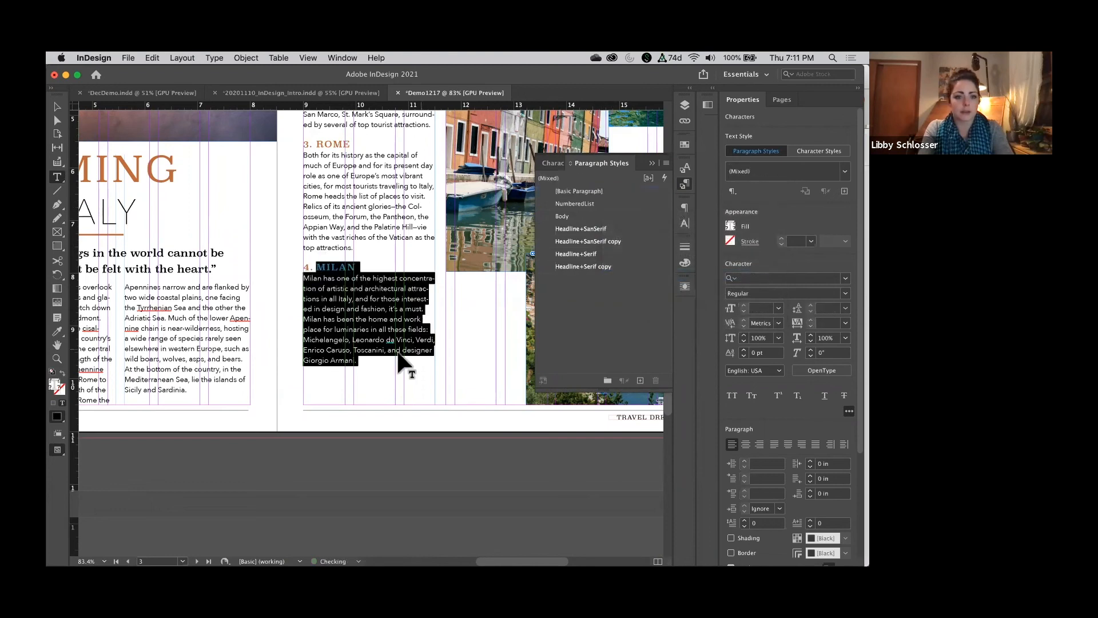
Review the numbered city column, and compare it with the tinted "Places to visit in Italy" text frame in DecDemo.indd
scroll(401, 355, "down", 5)
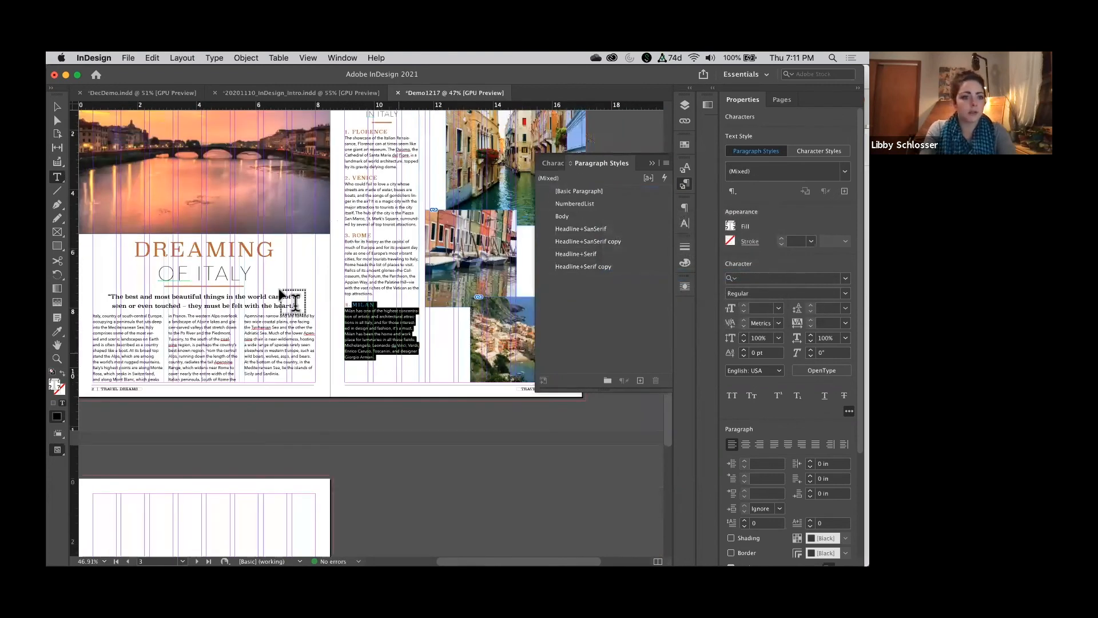
scroll(289, 300, "up", 1)
left_click(57, 107)
scroll(431, 338, "up", 1)
scroll(431, 338, "up", 3)
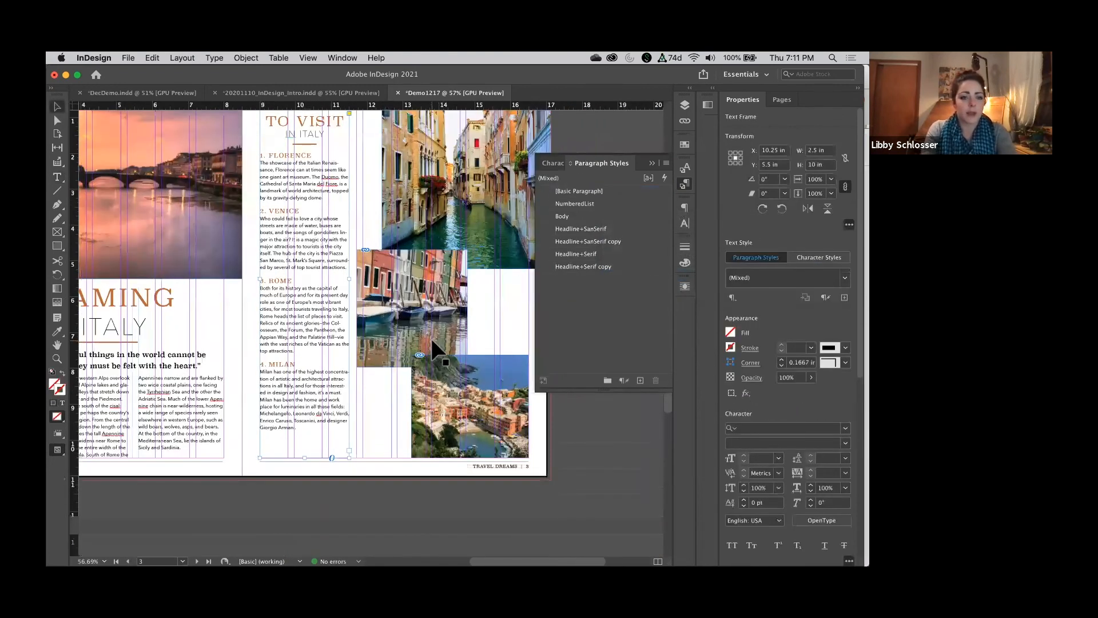
scroll(399, 195, "up", 4)
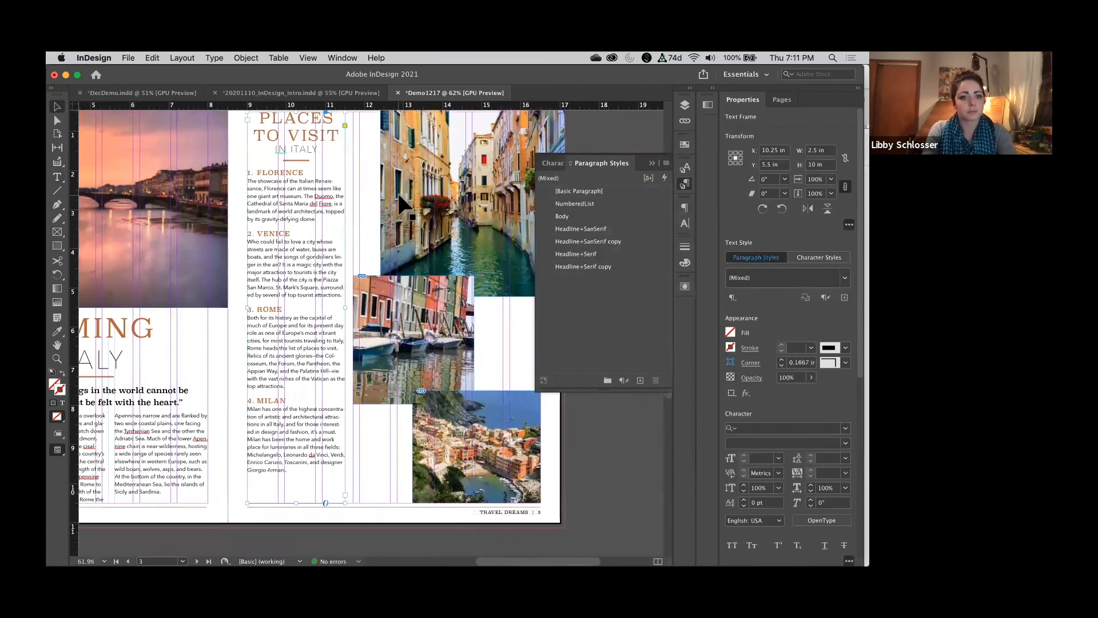
left_click(352, 164)
scroll(347, 193, "down", 2)
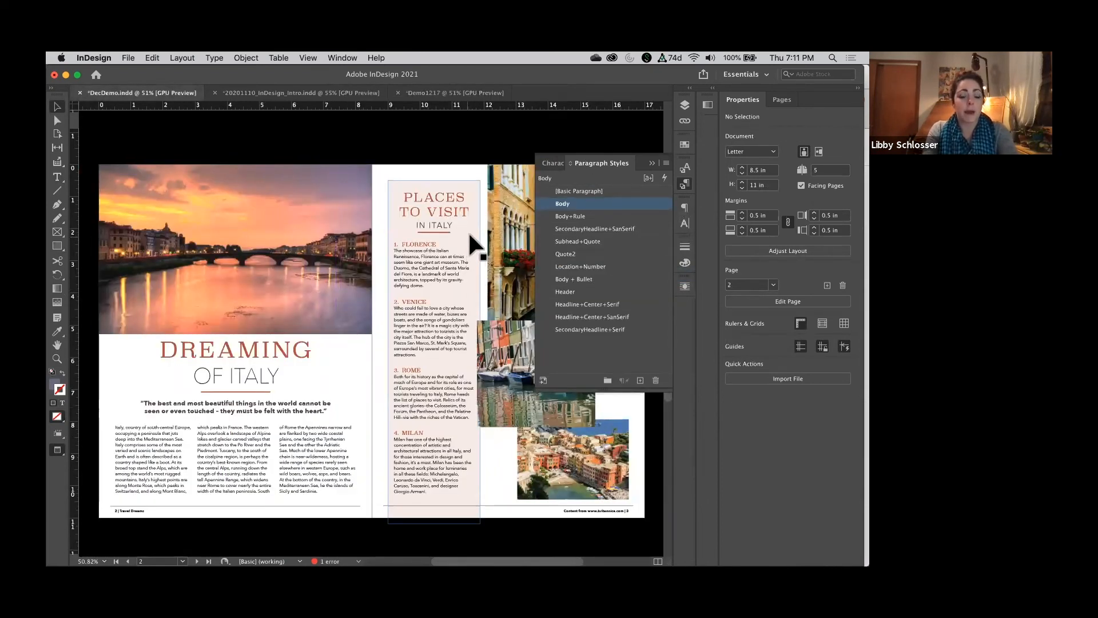
left_click(444, 179)
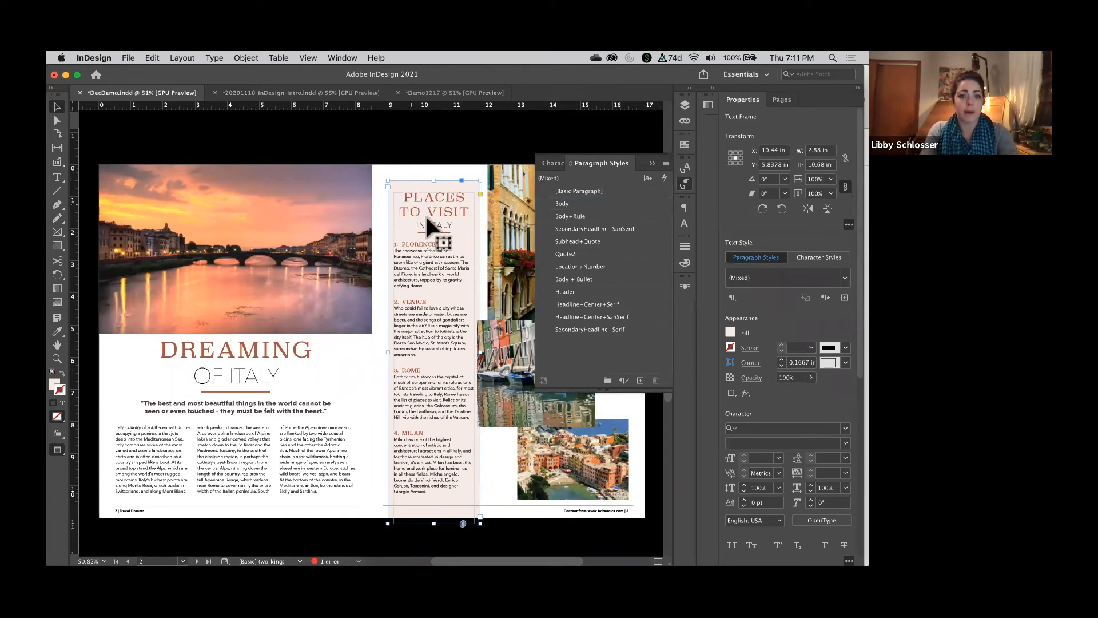
left_click_drag(427, 221, 375, 198)
left_click_drag(373, 194, 423, 214)
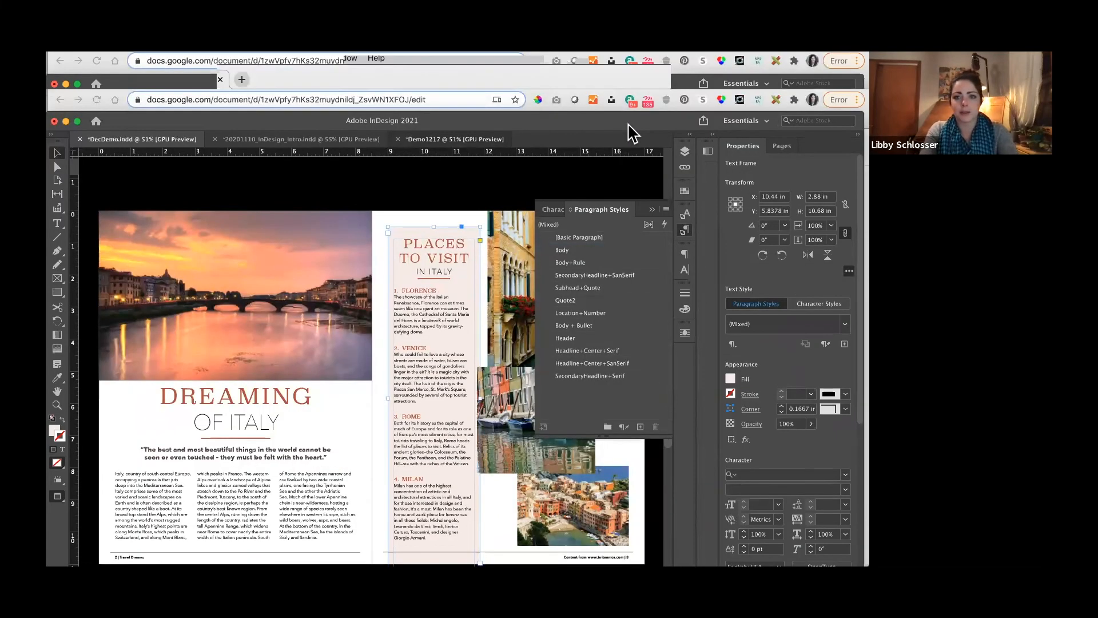
left_click_drag(628, 125, 627, 73)
Fill the "Places to visit in Italy" text frame in Demo1217 with the R=195 G=116 B=59 swatch at 31% tint
left_click(302, 231)
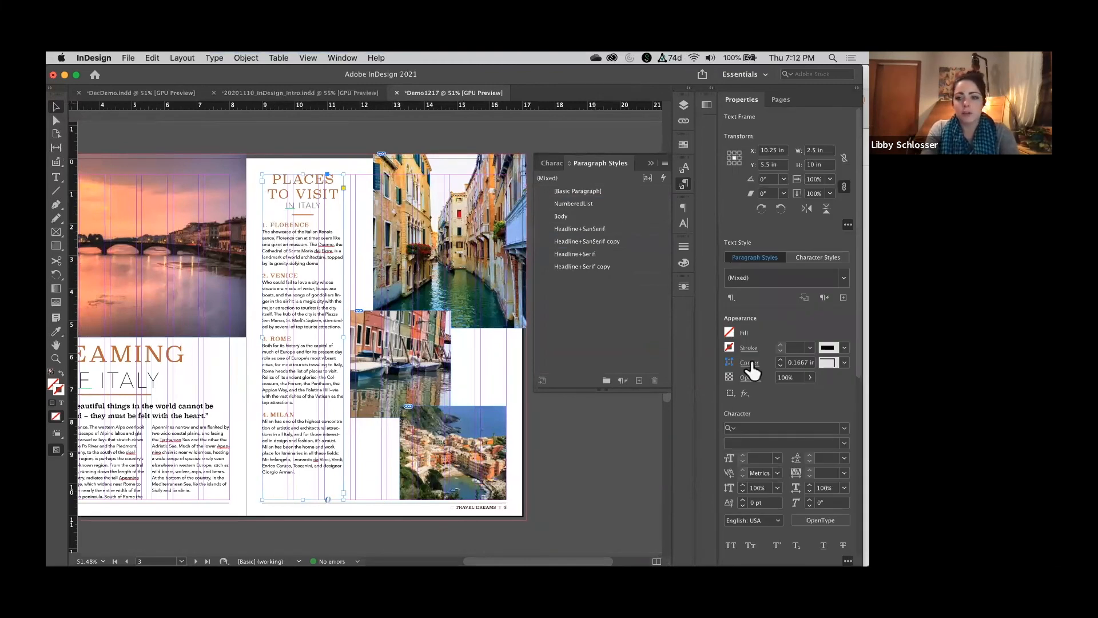
left_click(685, 144)
left_click(575, 304)
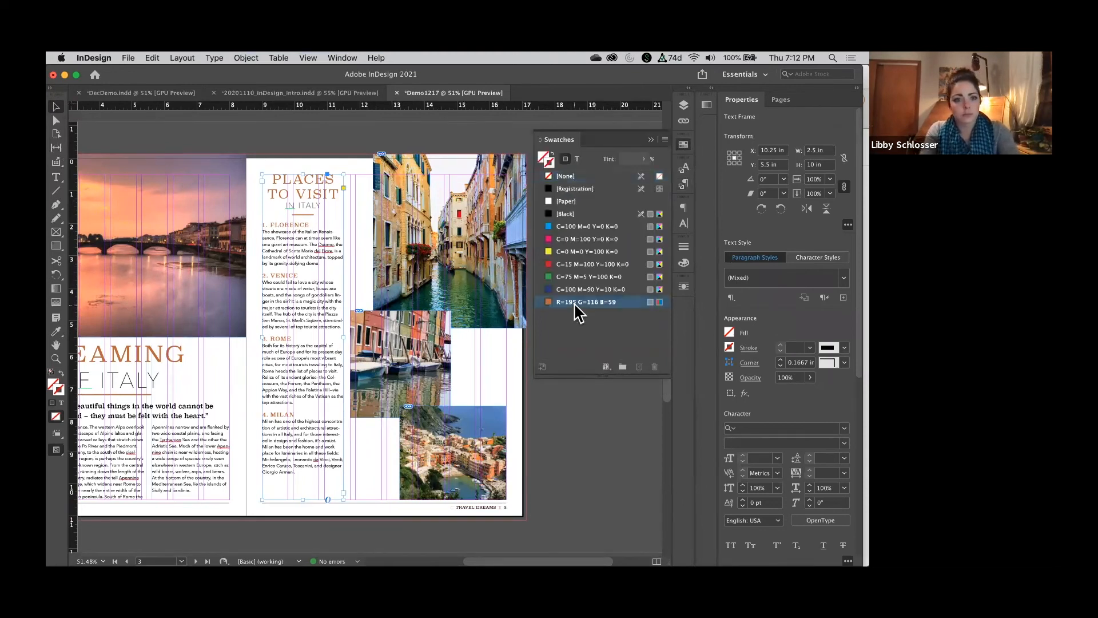
key("super+z")
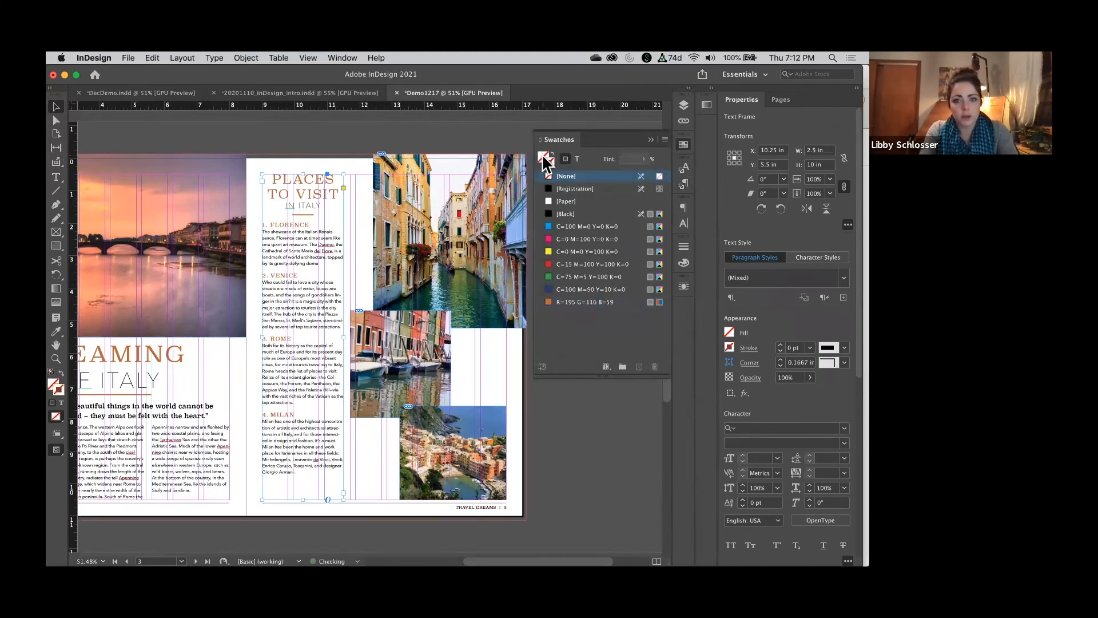
left_click(567, 303)
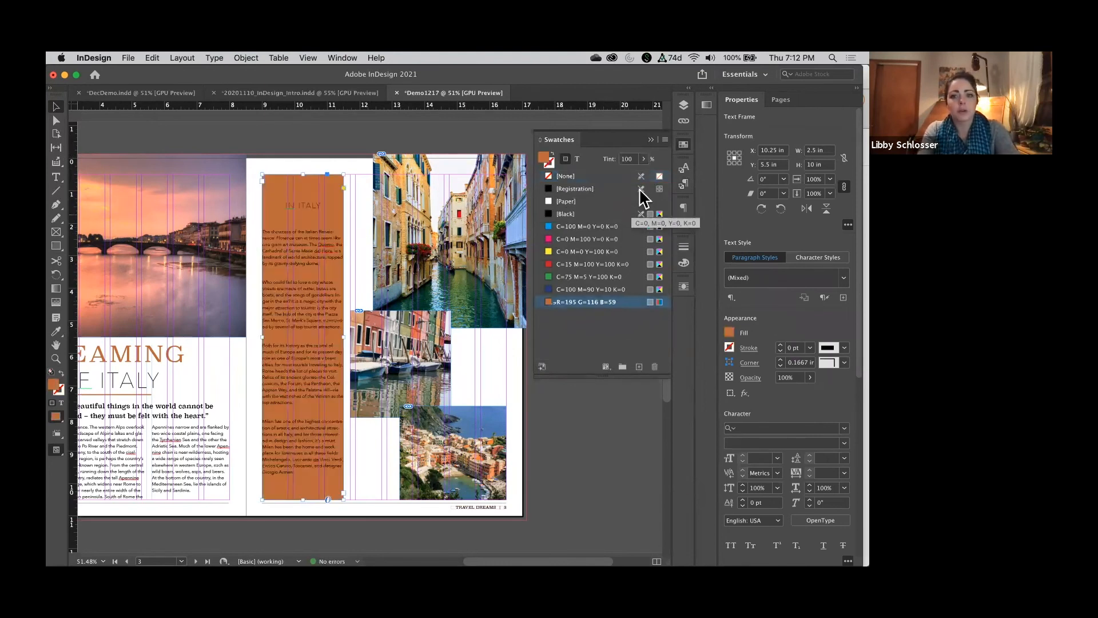
left_click(643, 159)
left_click_drag(633, 172, 603, 176)
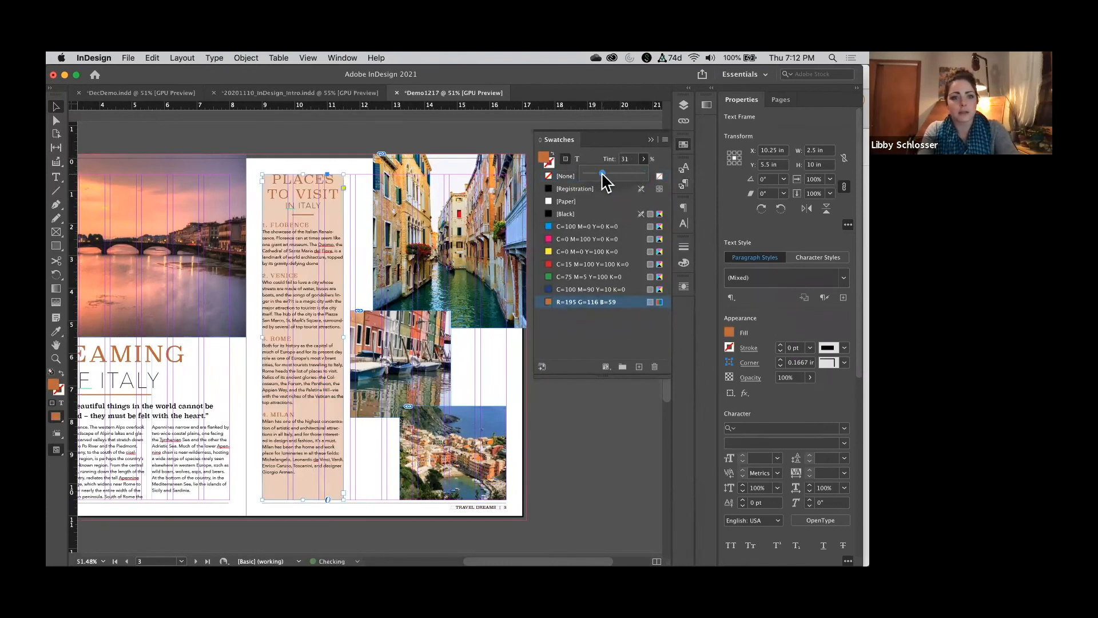
Set the tint of the "Places to visit in Italy" text frame's fill to 20%
left_click(629, 159)
key("BackSpace")
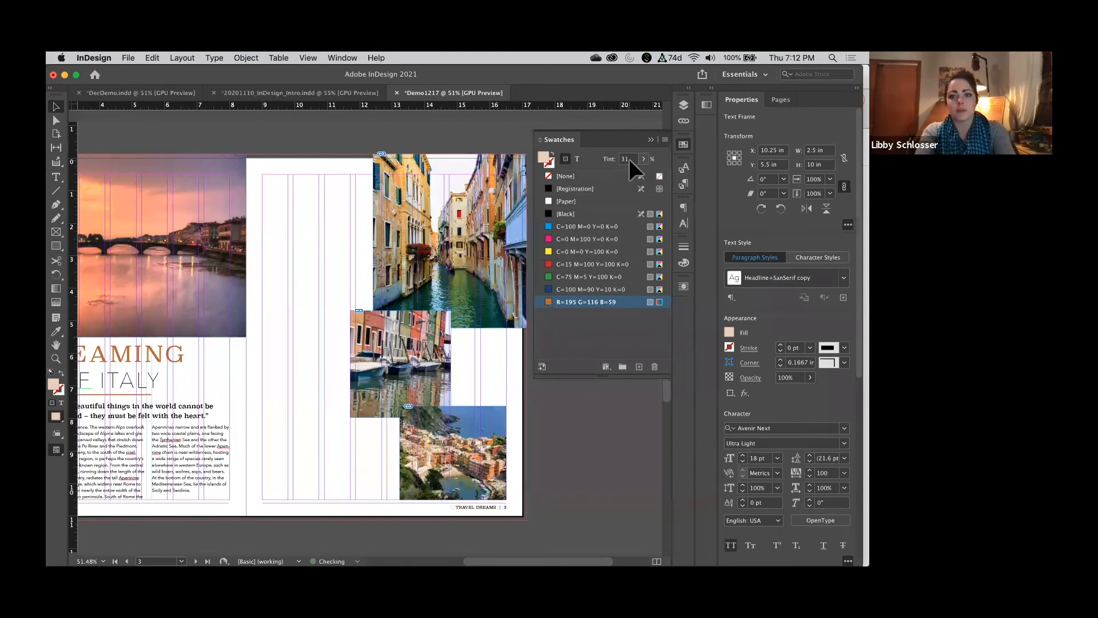
key("super+z")
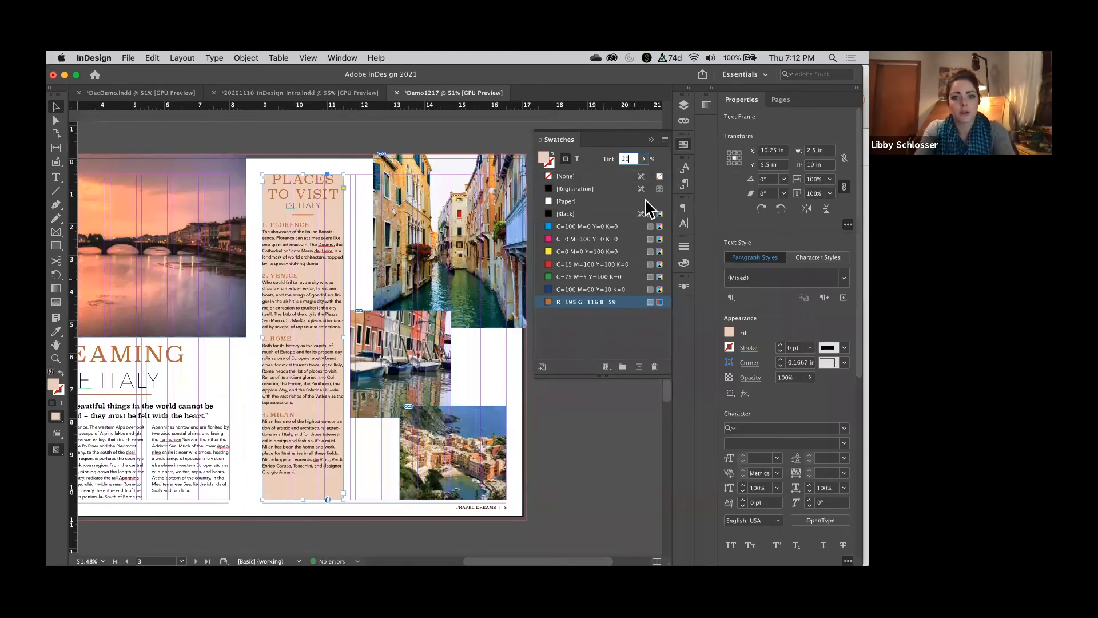
left_click(611, 305)
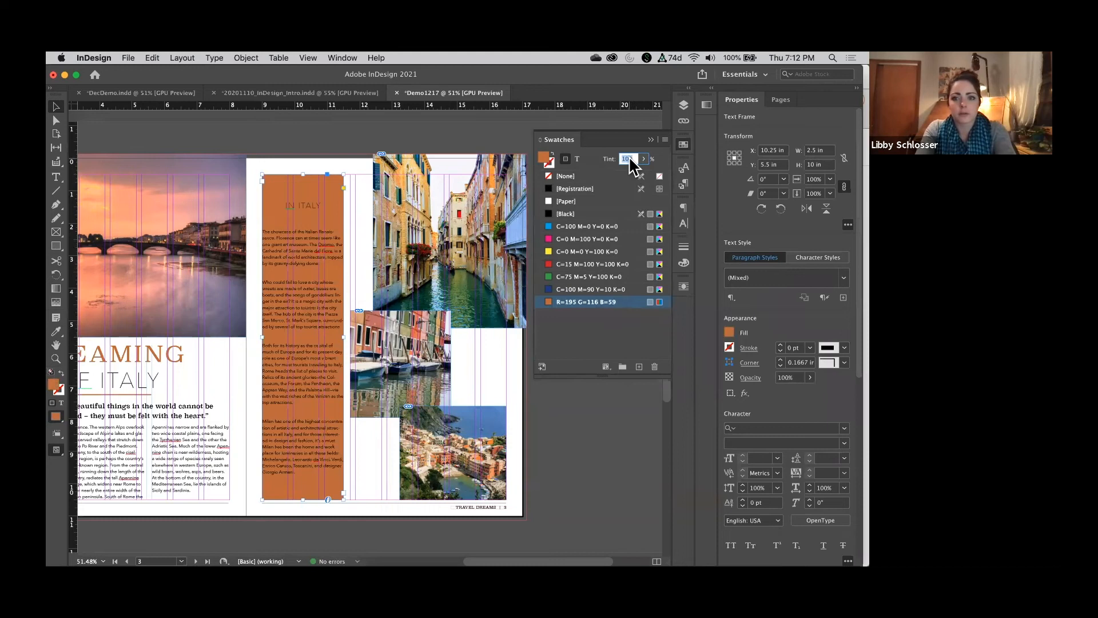
key("Return")
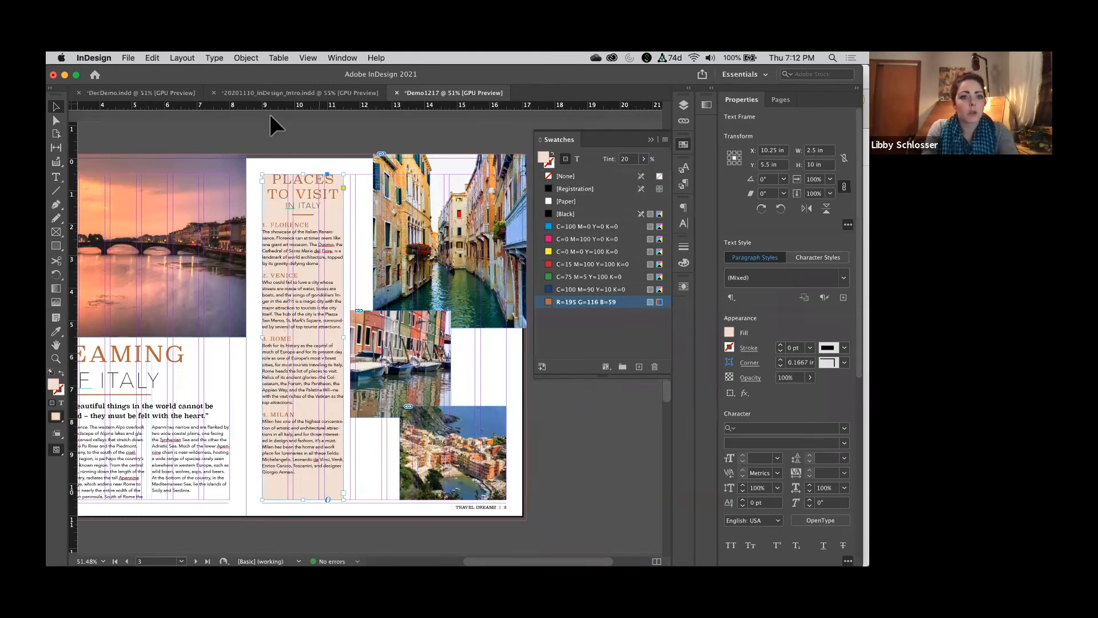
Set the top inset spacing of the tinted text frame to 0.25 in in the text frame options
left_click(247, 59)
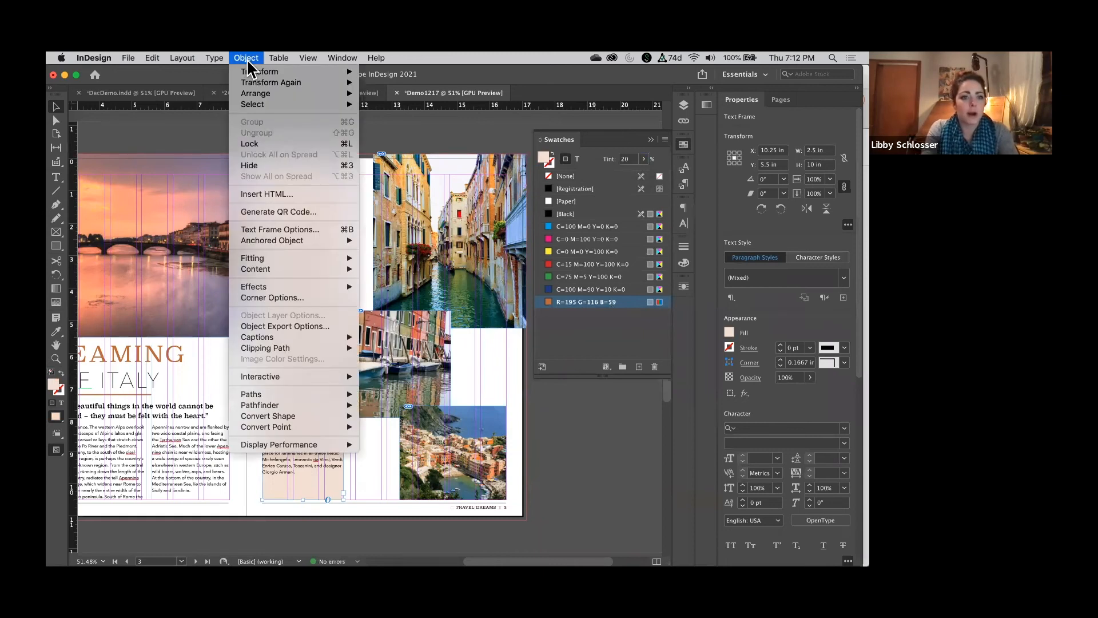
left_click(284, 229)
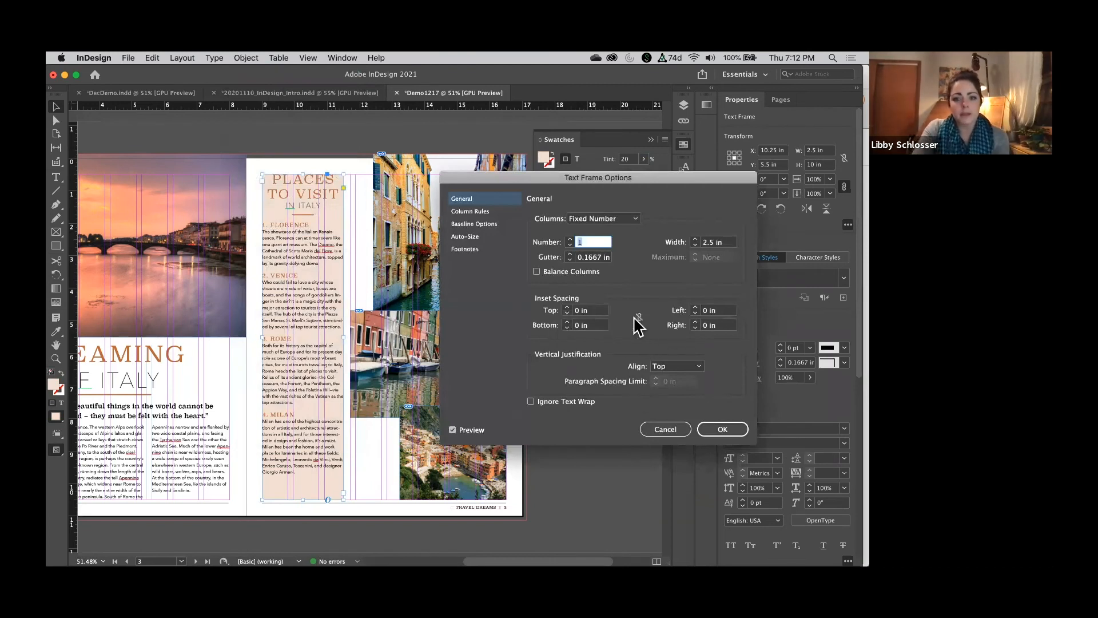
left_click(568, 308)
left_click(568, 308)
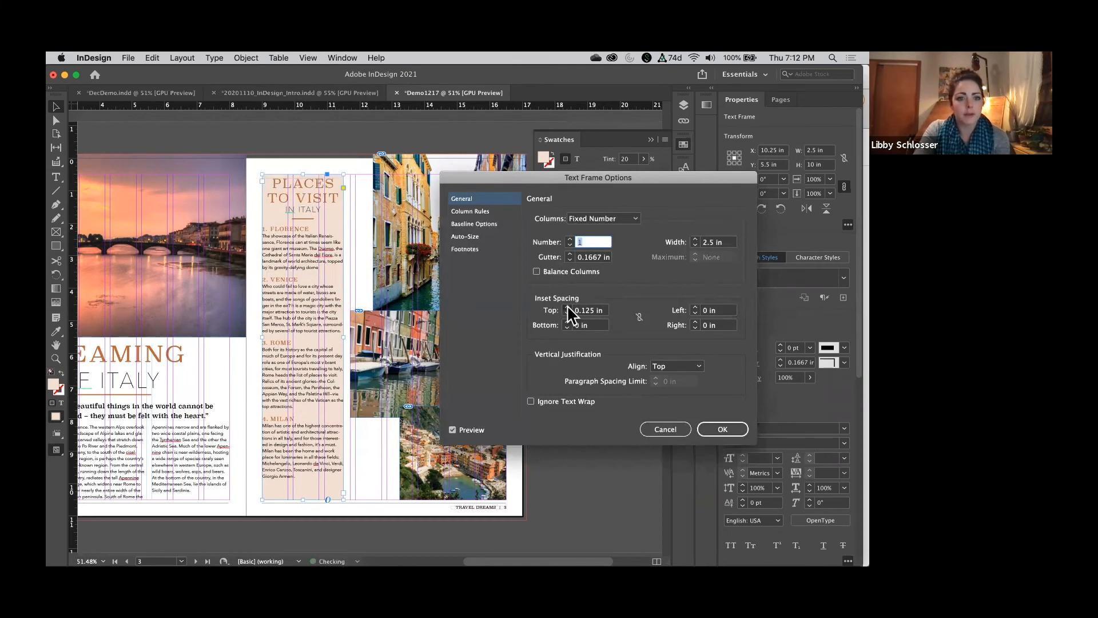
left_click(568, 308)
left_click(569, 308)
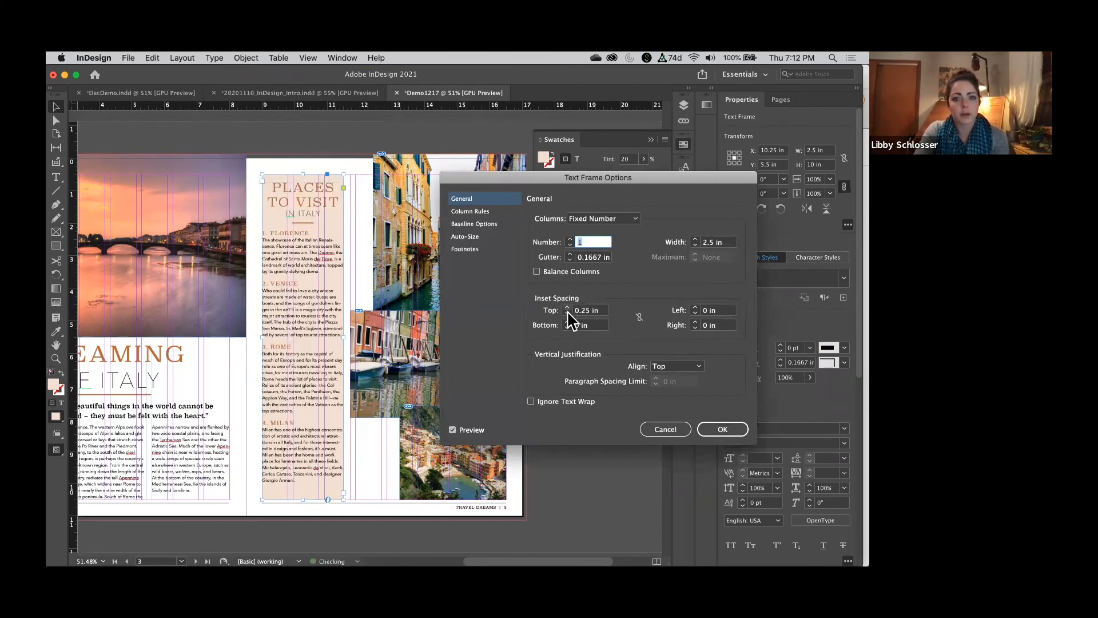
Set the left inset spacing of the tinted text frame to 0.1875 in
left_click(695, 308)
left_click(695, 308)
left_click(695, 308)
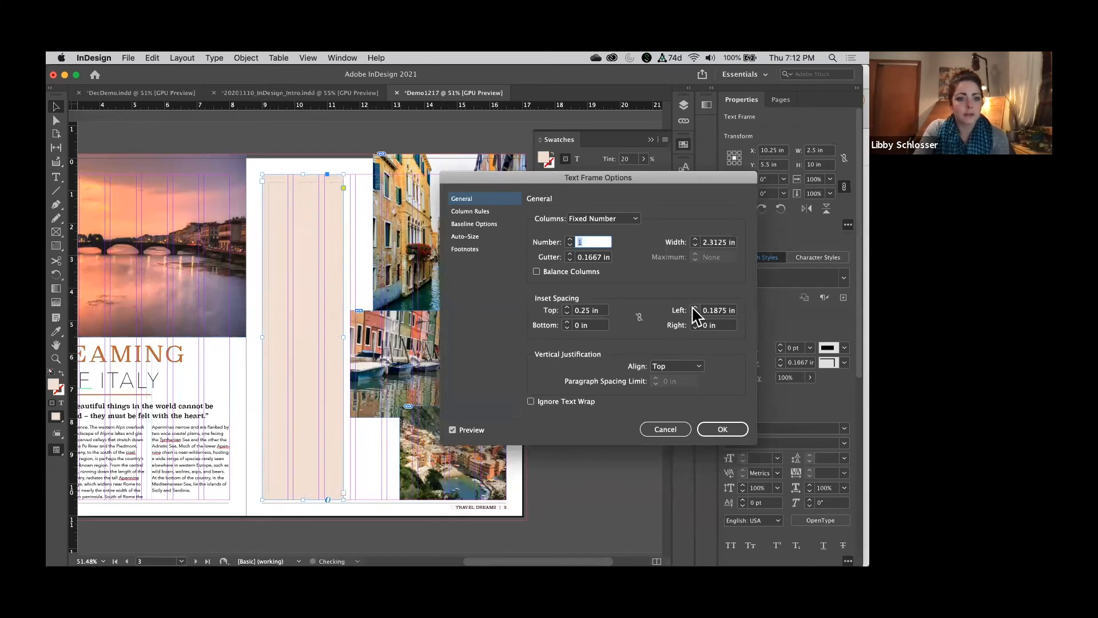
left_click(695, 308)
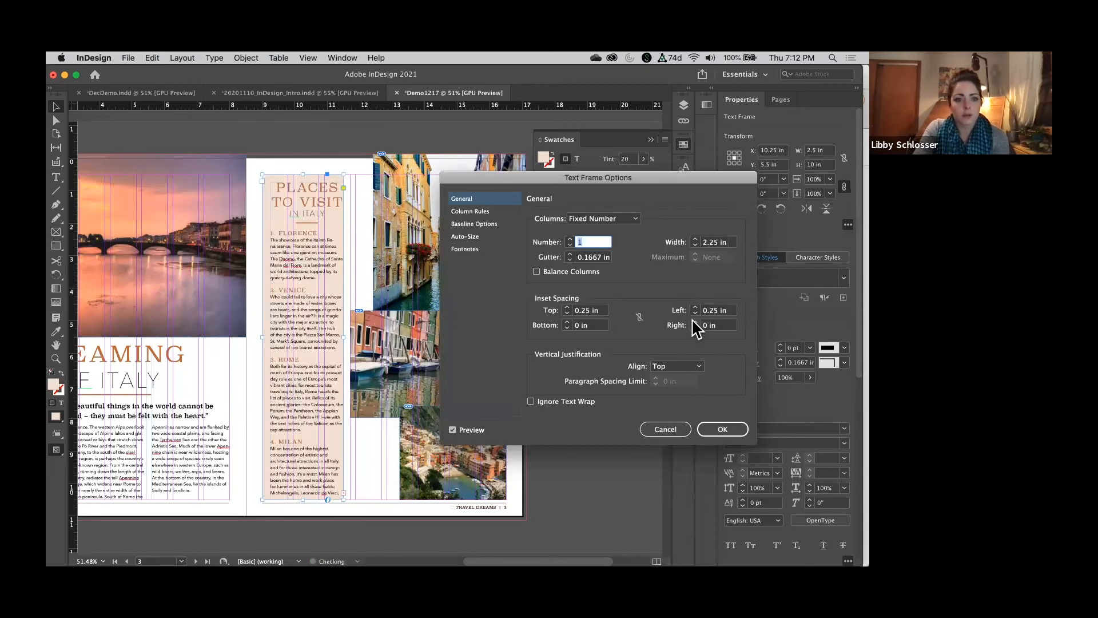
left_click(696, 313)
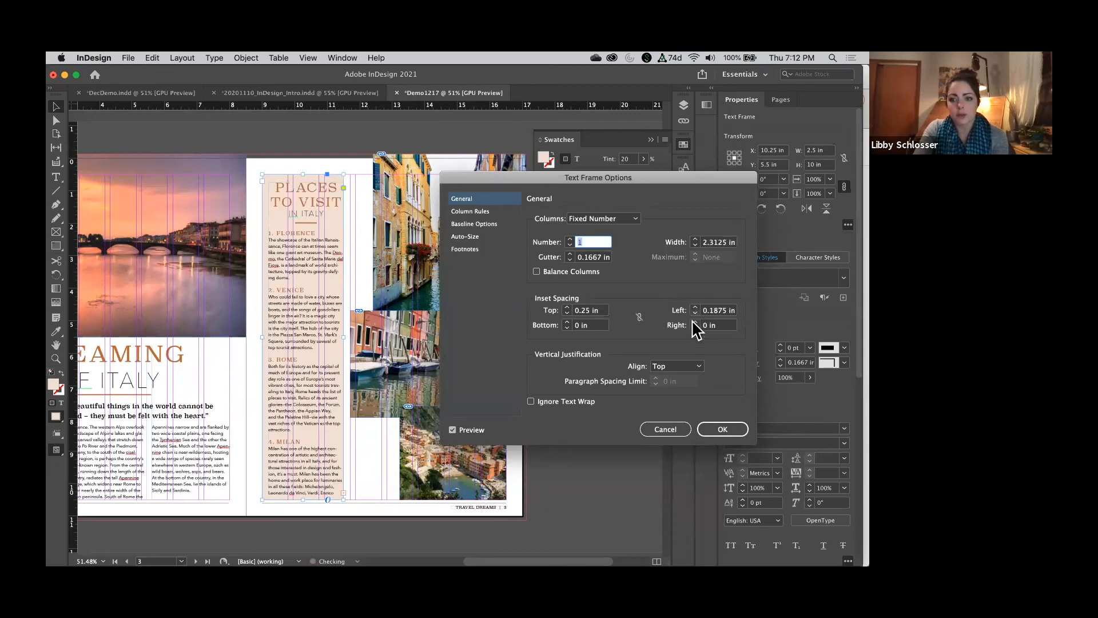
Set the right inset spacing of the tinted text frame to 0.1875 in and apply the text frame options
left_click(695, 322)
left_click(695, 323)
left_click(695, 322)
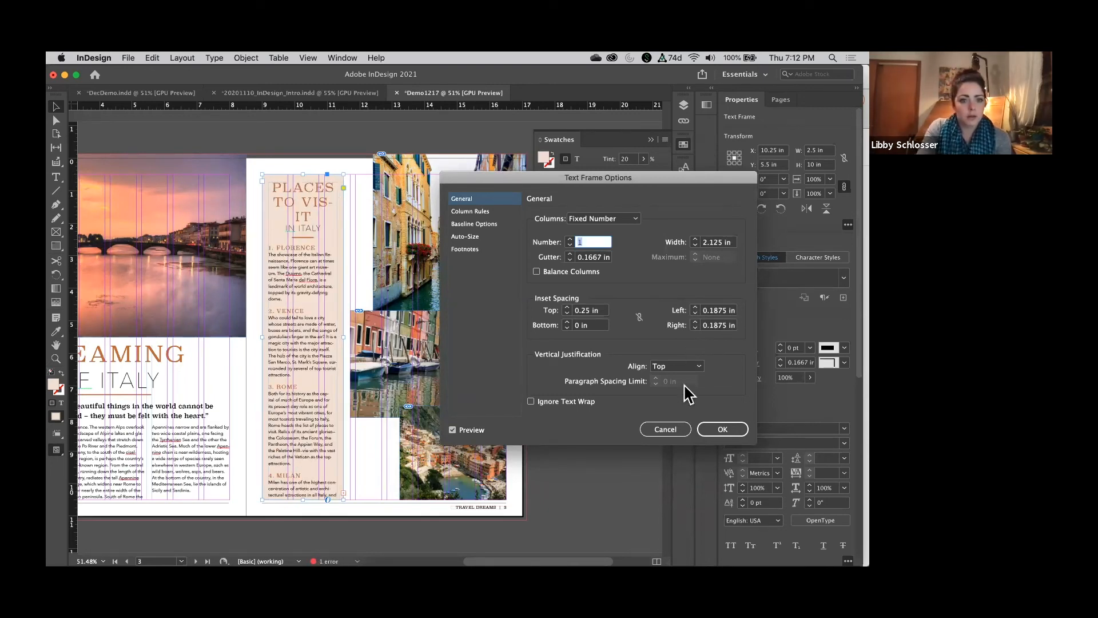
left_click(718, 432)
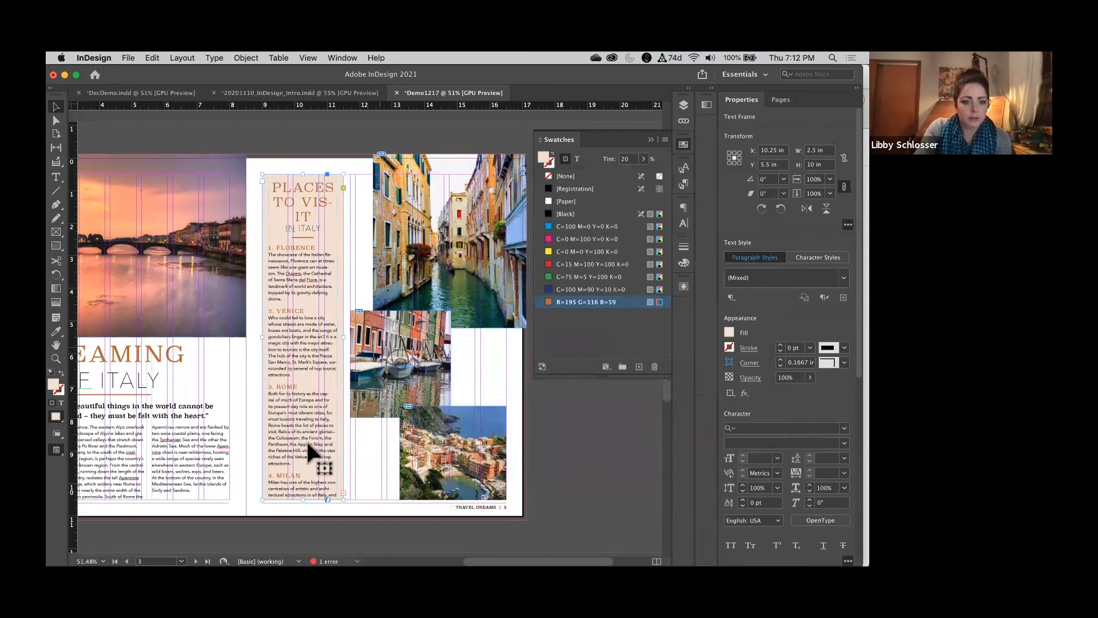
Enlarge the tinted "Places to visit in Italy" text frame to about 2.875 in wide and 10.37 in high
left_click_drag(302, 499, 304, 512)
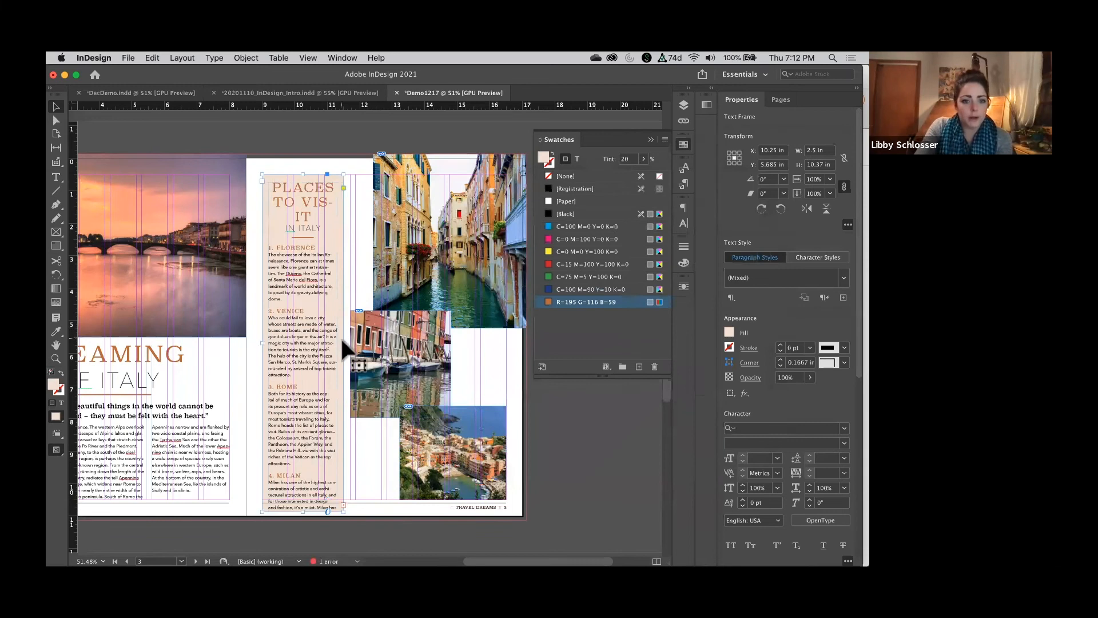
left_click_drag(343, 345, 356, 345)
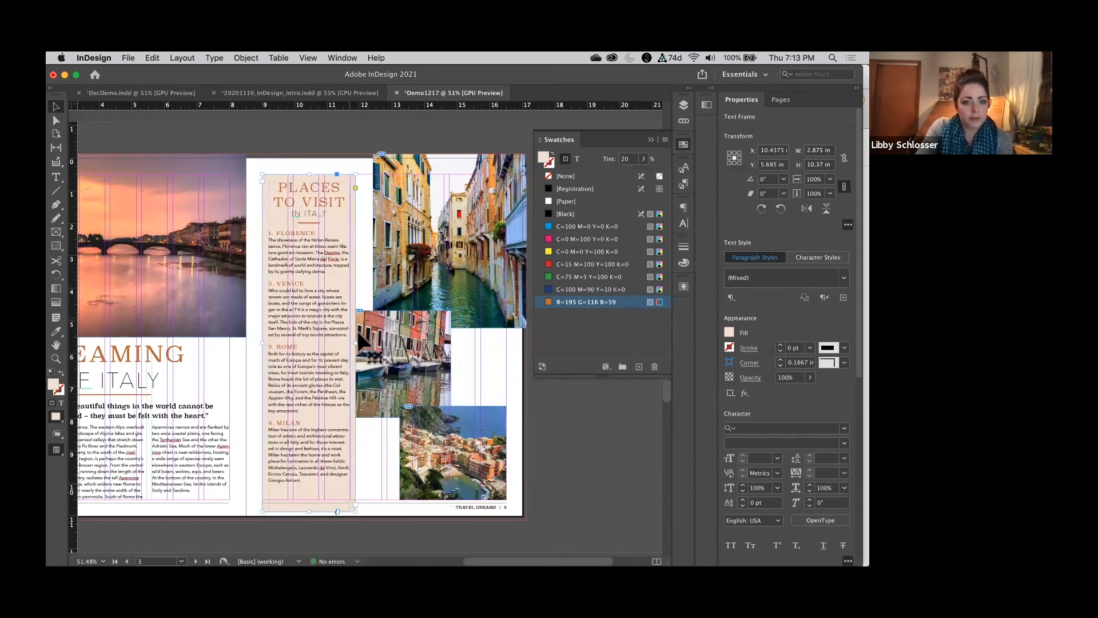
left_click(356, 344)
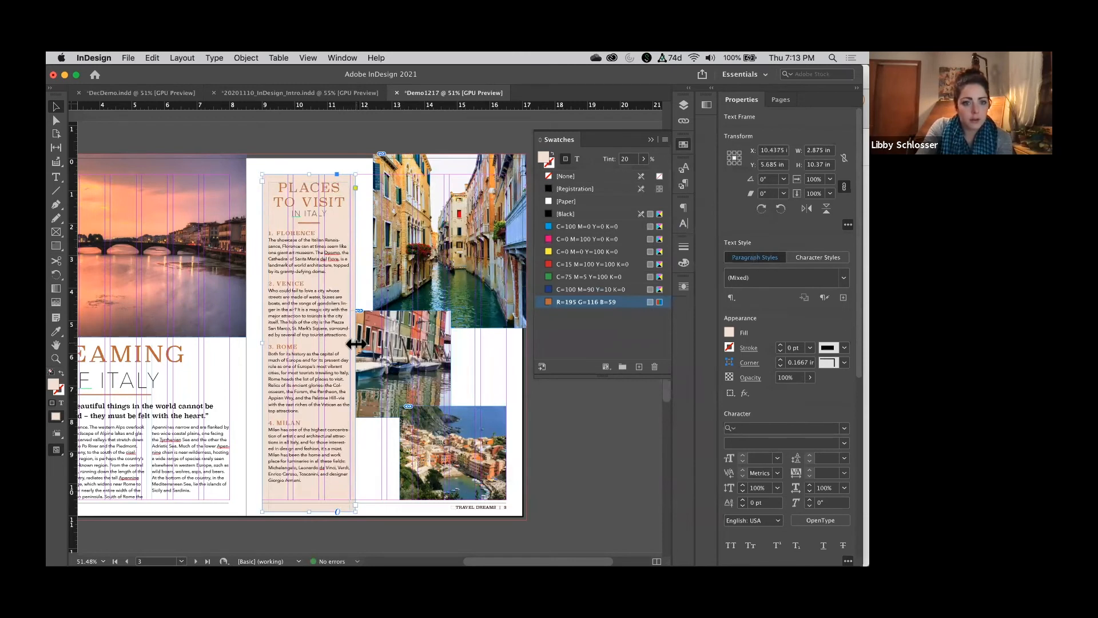
Shift the canal boats photo slightly rightward so it clears the edge of the tinted text frame
left_click(403, 354)
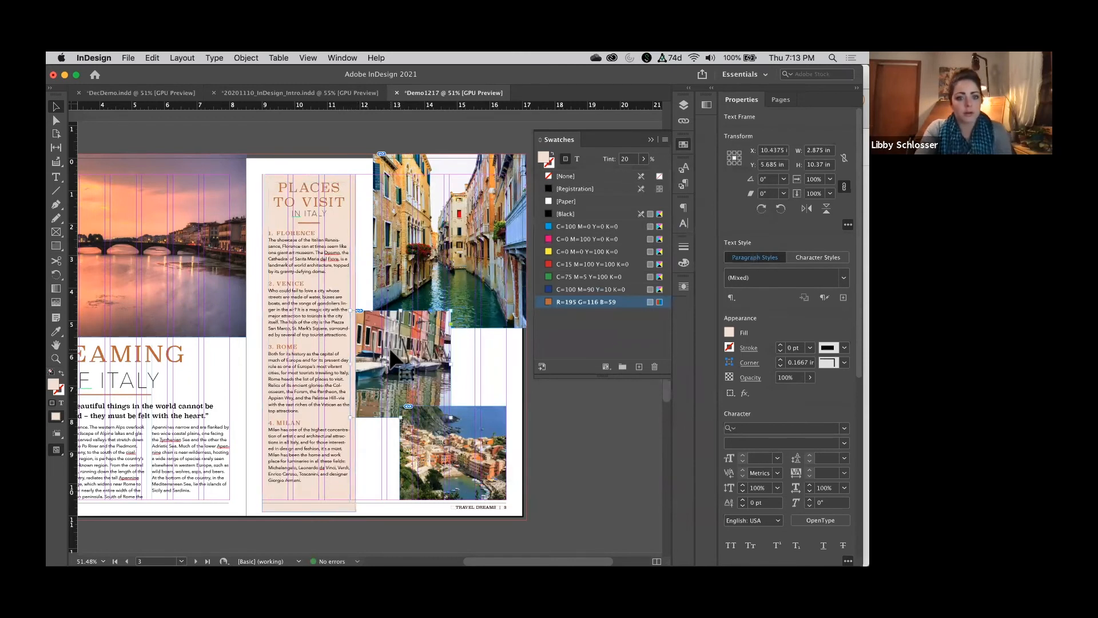
key("shift+Right")
key("shift+Right")
key("shift+Right")
key("shift+Left")
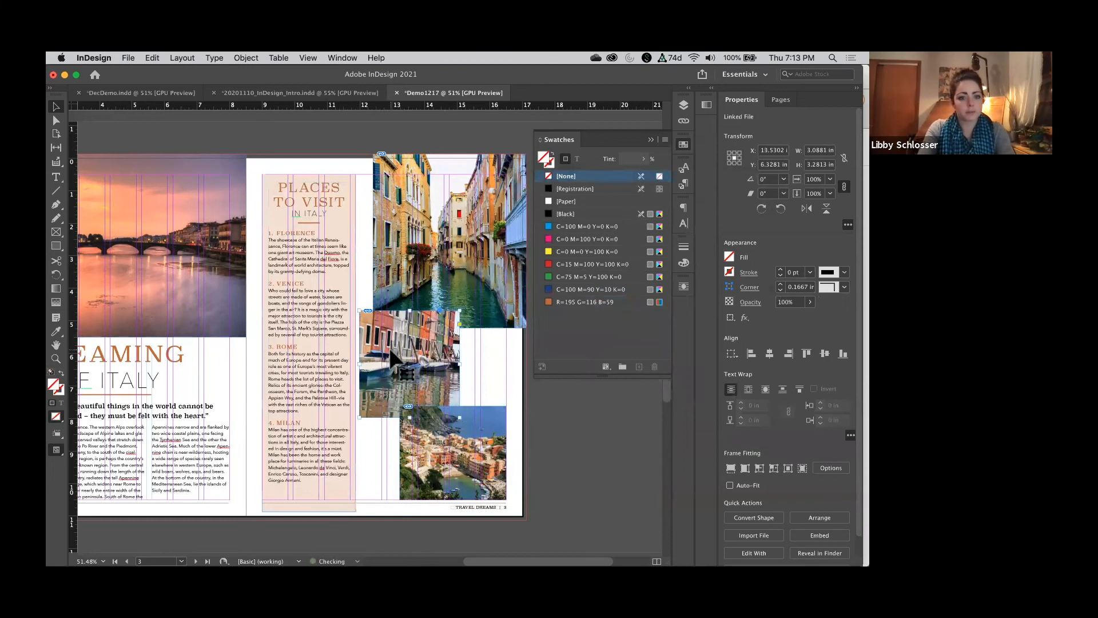
left_click(475, 352)
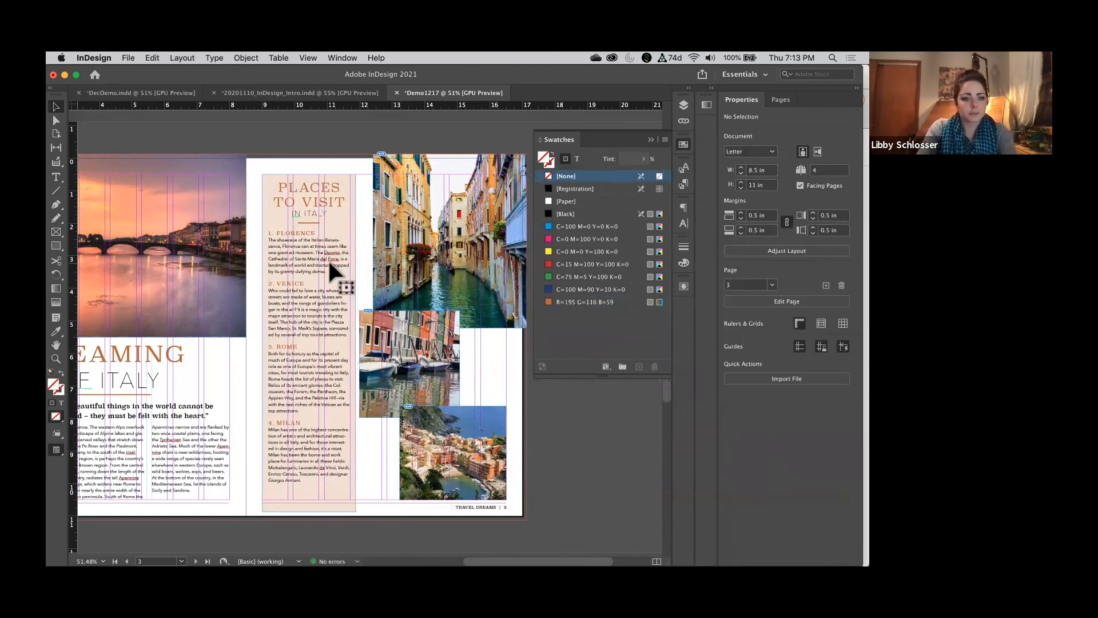
Increase the top inset spacing of the tinted text frame to slightly more than 0.375 in
left_click(319, 202)
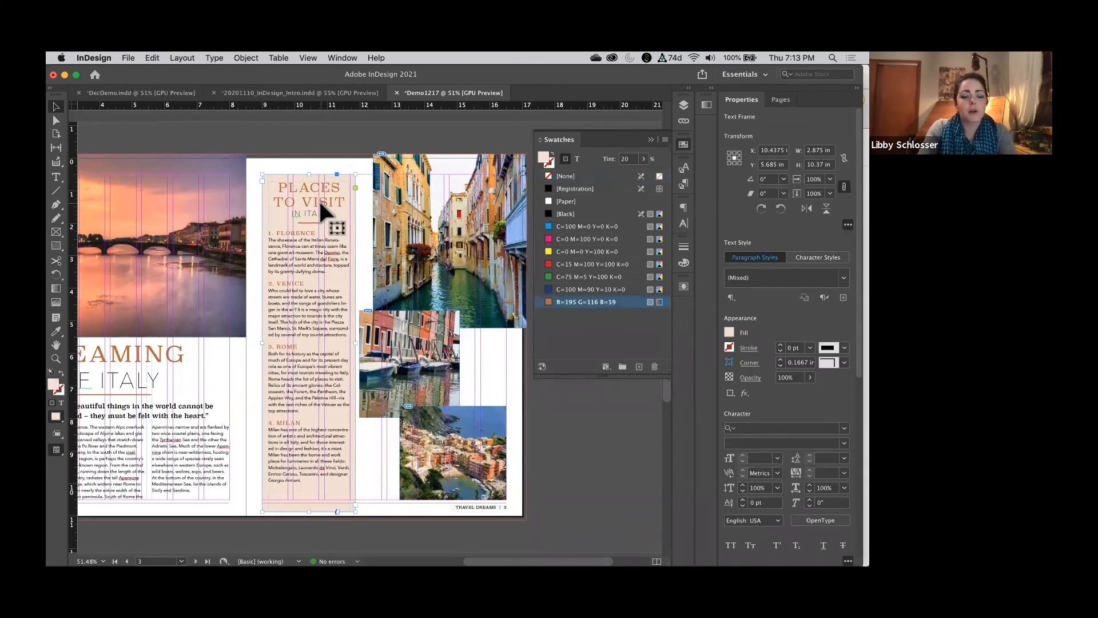
left_click(246, 58)
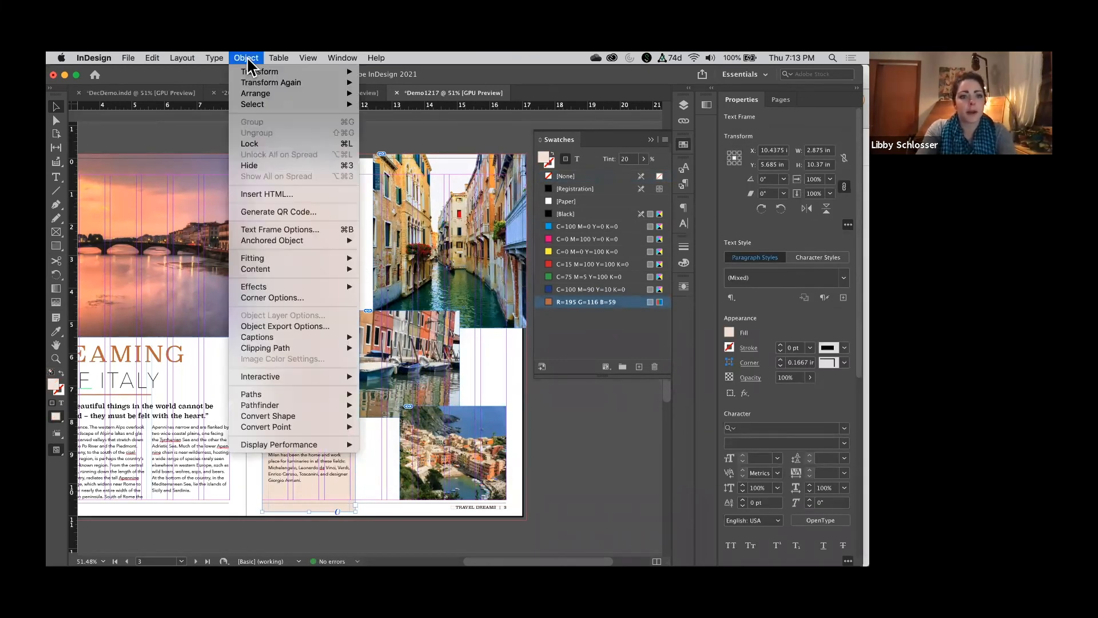
left_click(262, 227)
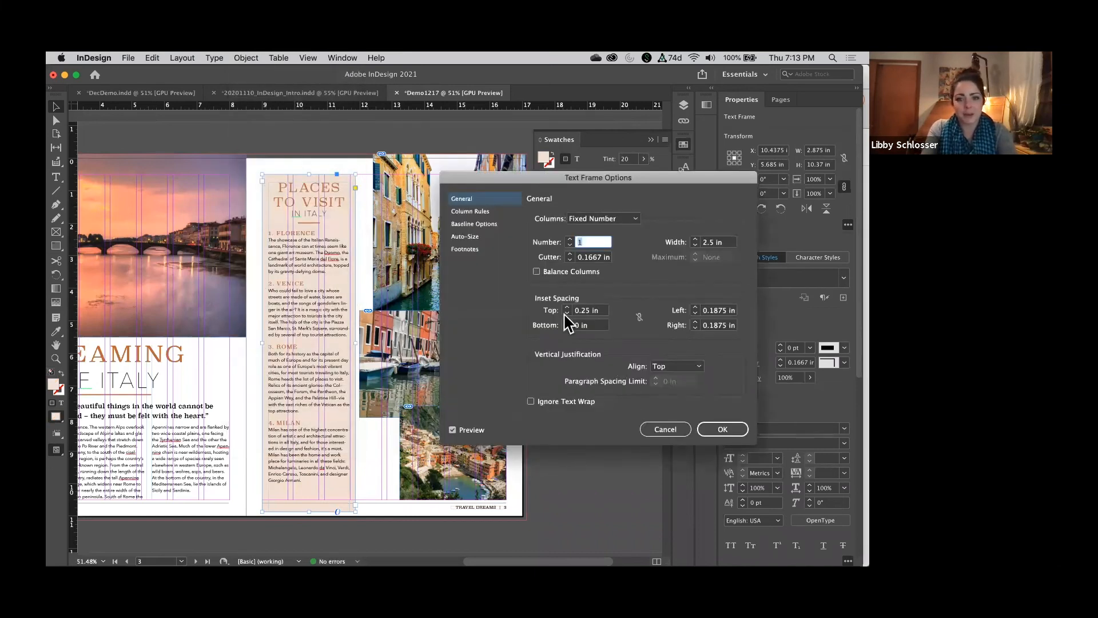
left_click(567, 307)
left_click(567, 308)
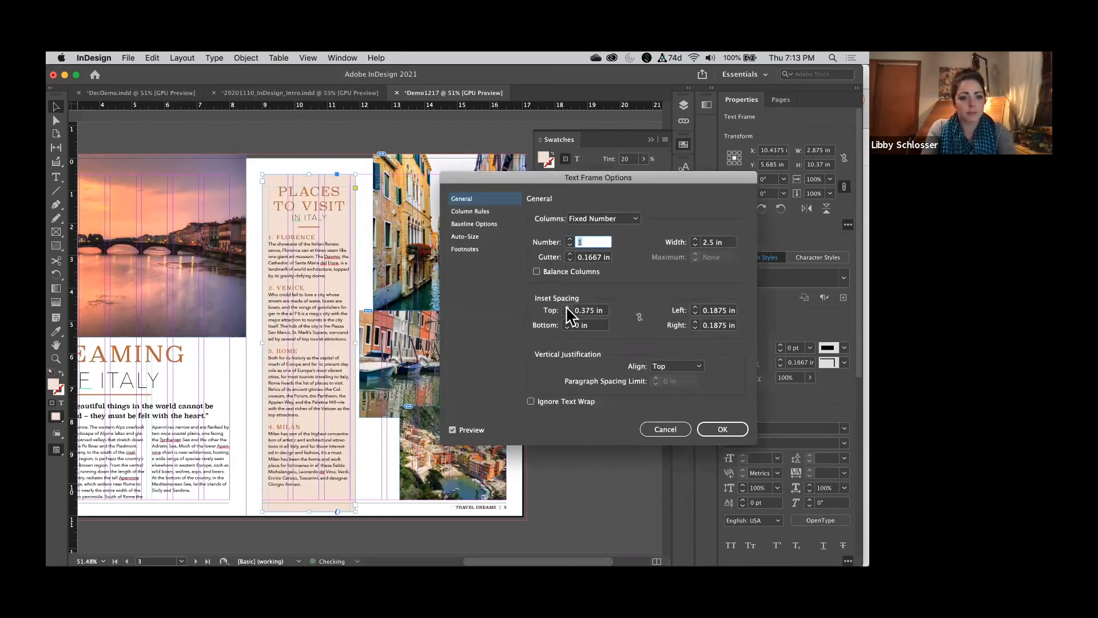
left_click(566, 307)
left_click(738, 432)
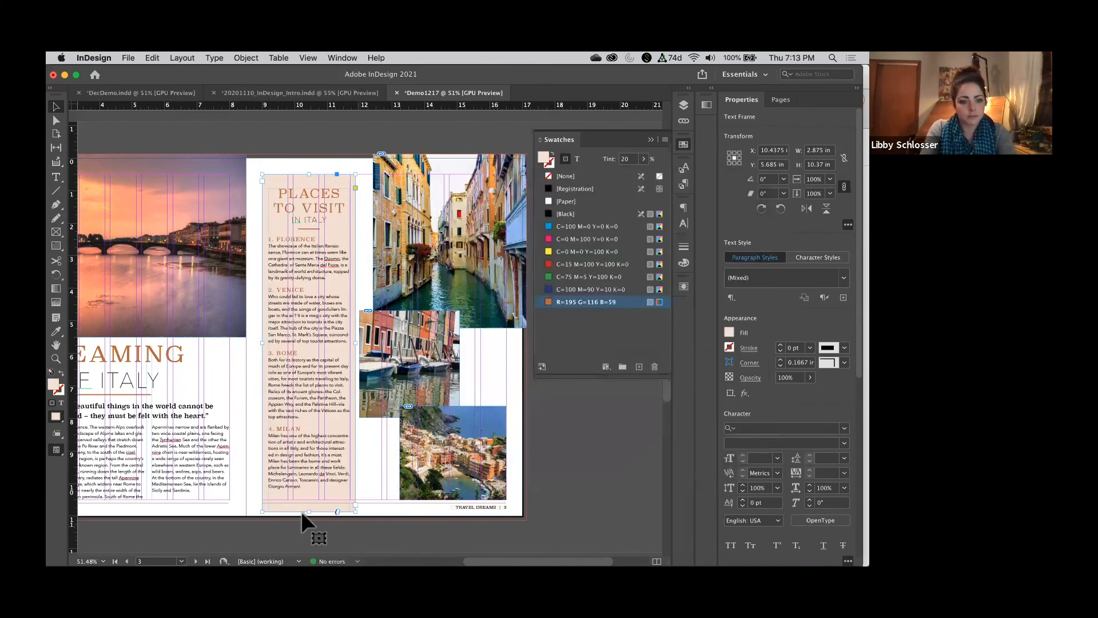
Extend the bottom edge of the tinted text frame past the page edge, preview the spread without guides, and collapse the Swatches
left_click_drag(310, 514, 310, 523)
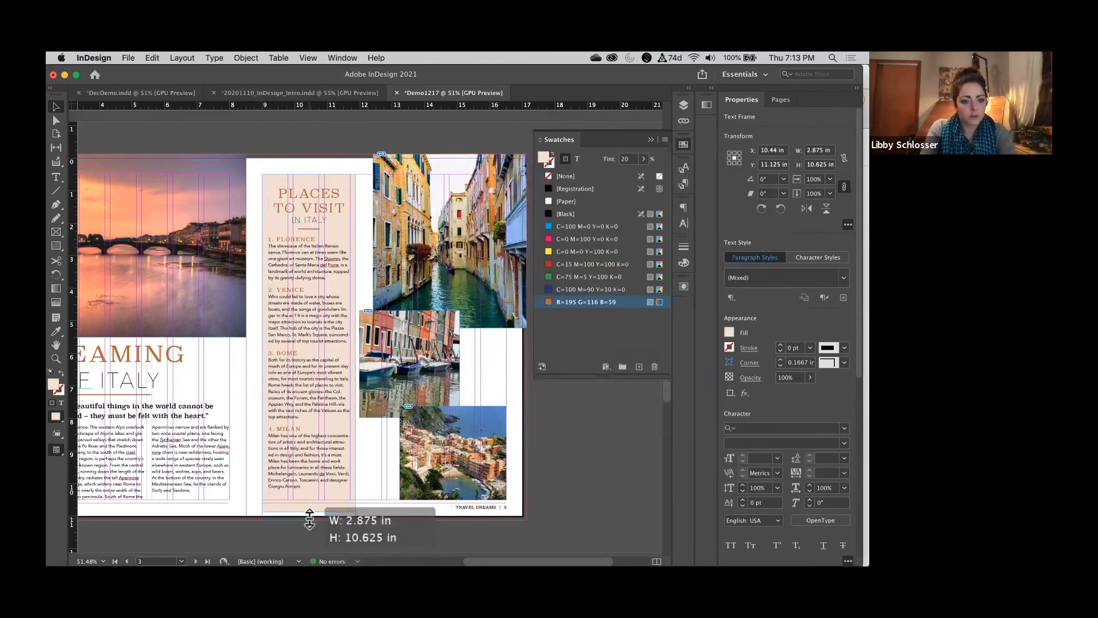
left_click(415, 526)
scroll(501, 458, "down", 5)
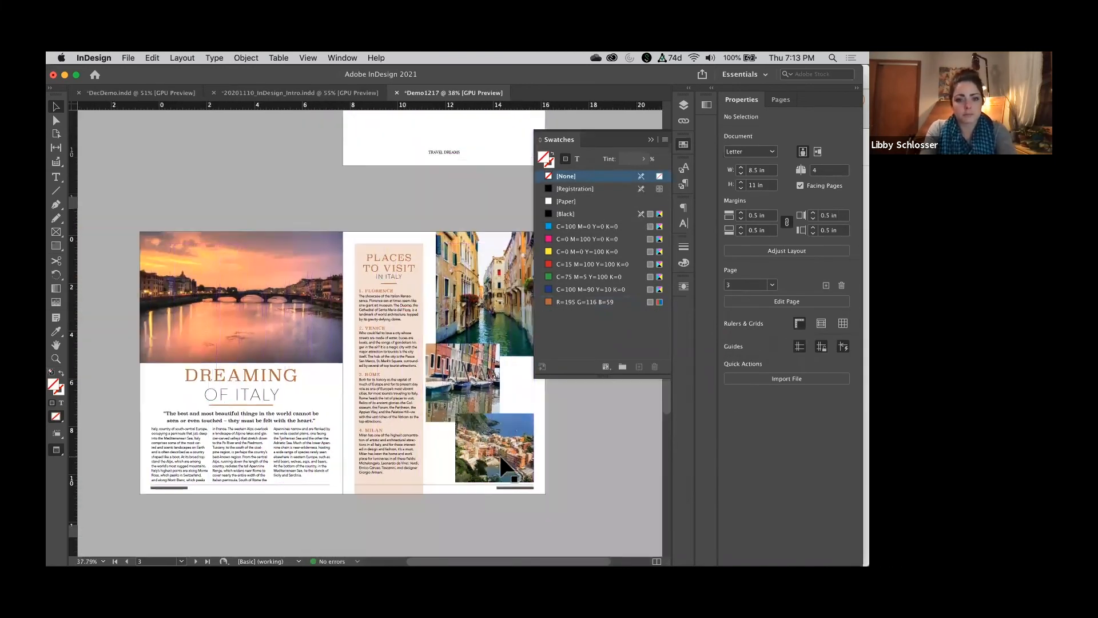
key("w")
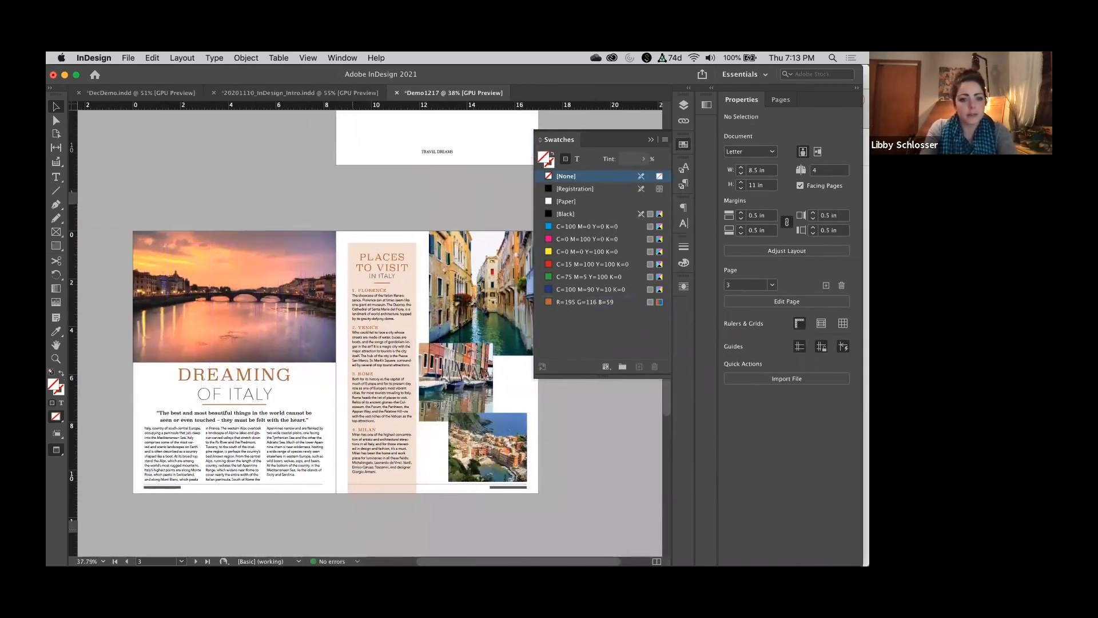
scroll(361, 518, "up", 2)
scroll(361, 527, "down", 2)
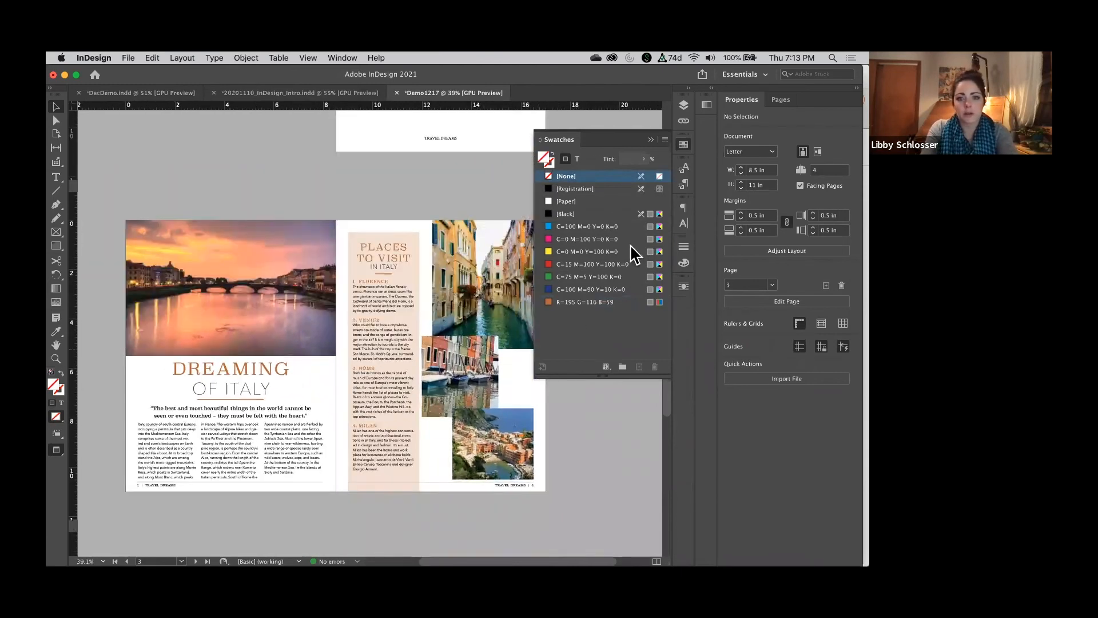
left_click(651, 140)
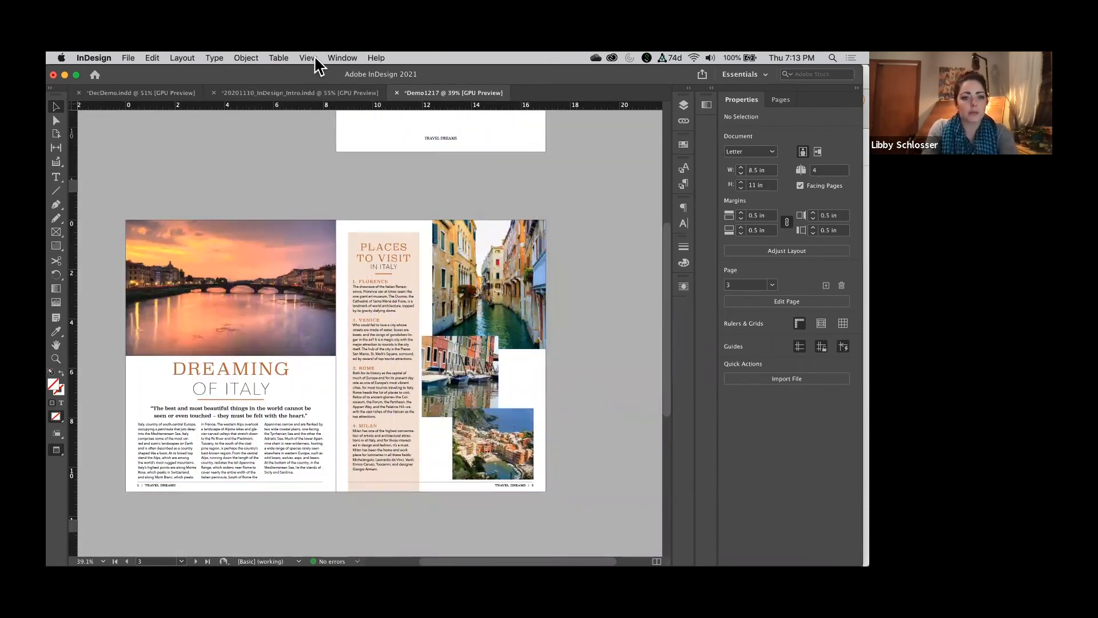
Return to the normal view with guides and set the screen mode to Preview
key("w")
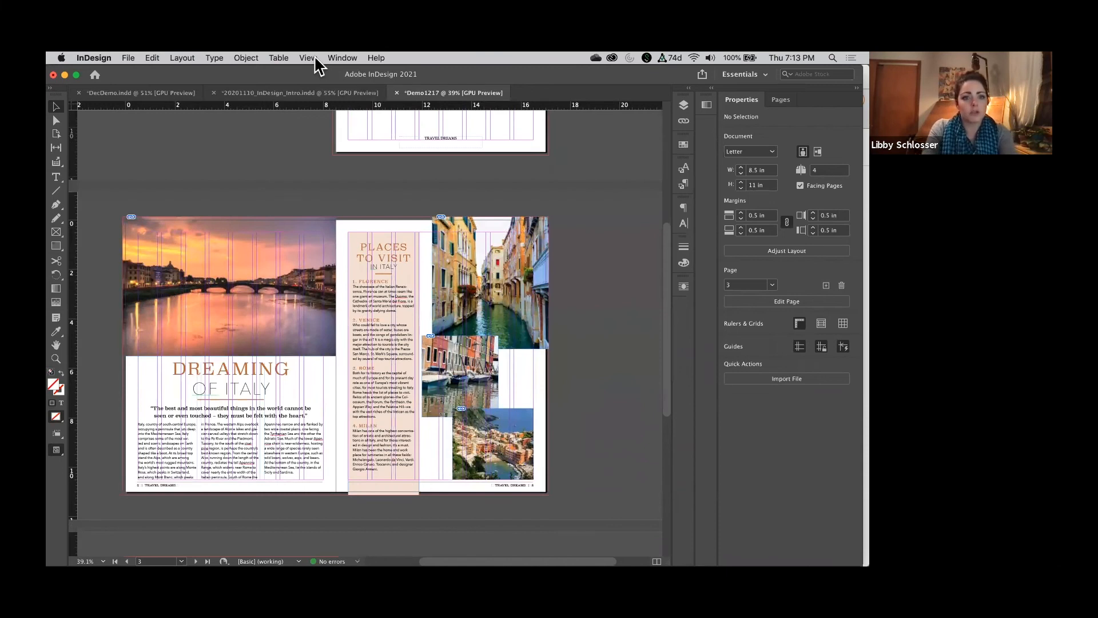
left_click(314, 56)
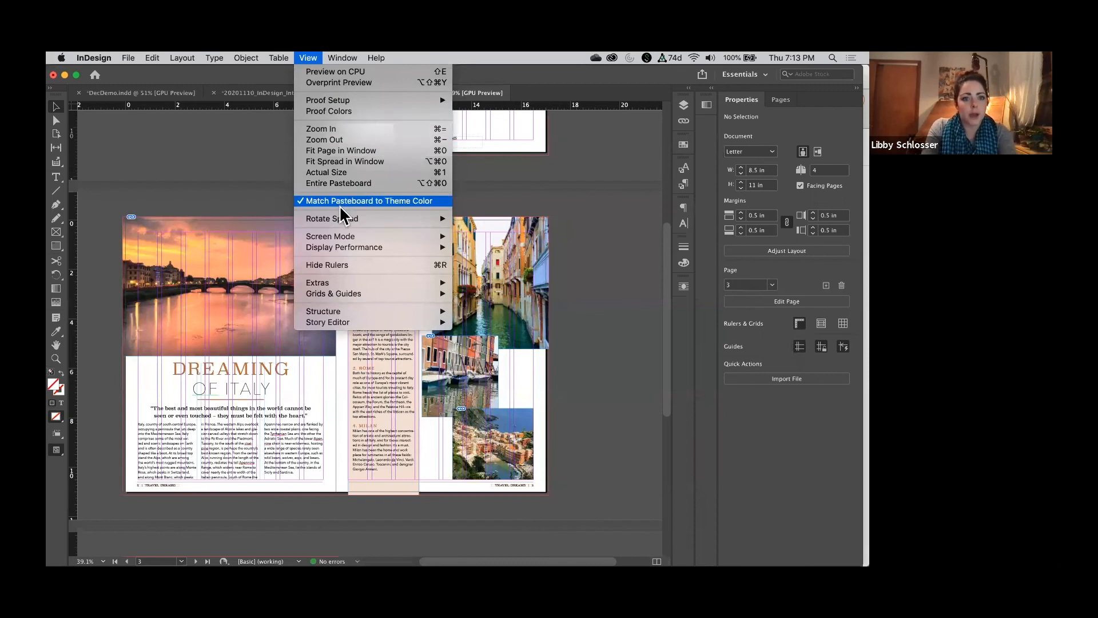
mouse_move(427, 236)
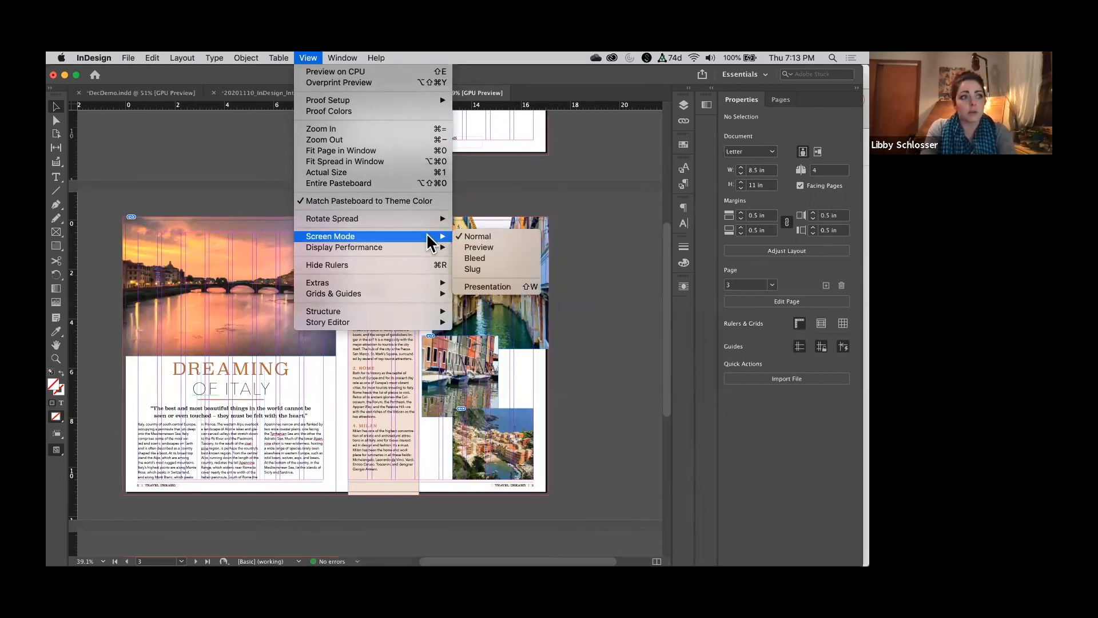
left_click(511, 247)
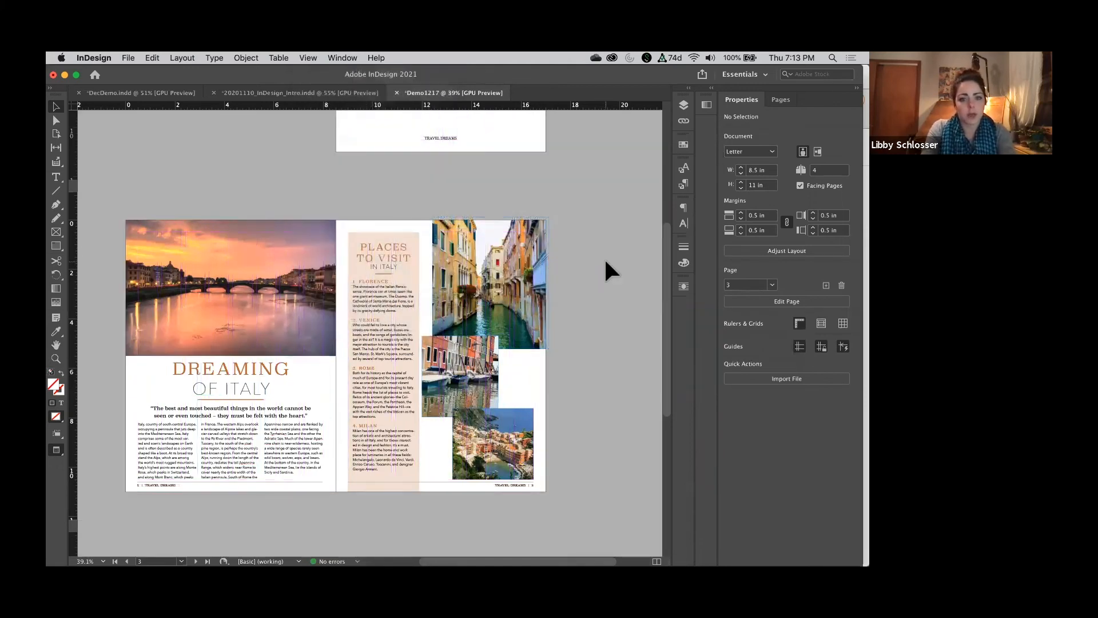
Shift the coastal village photo and the canal boats photo slightly rightward on the "Places to visit" page
scroll(604, 257, "left", 1)
left_click(563, 408)
left_click(572, 402)
left_click(542, 415)
key("shift+Right")
key("shift+Right")
key("shift+Left")
left_click_drag(476, 369, 483, 369)
left_click(281, 152)
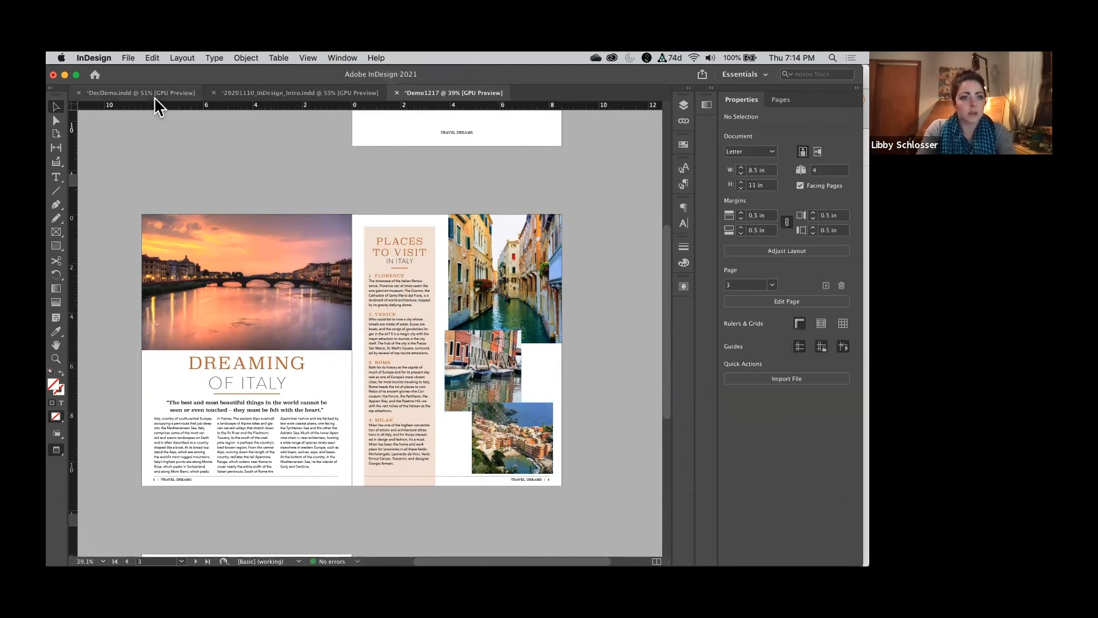
Compare the spread with the finished layout in DecDemo.indd and return to Demo1217
left_click(155, 93)
left_click(303, 130)
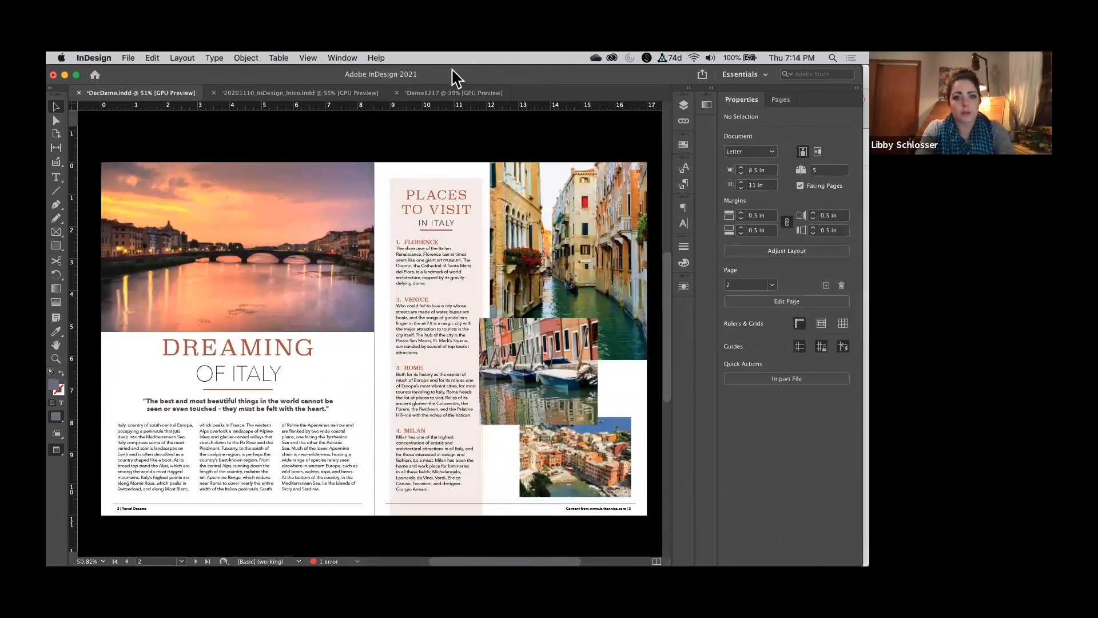
key("super+grave")
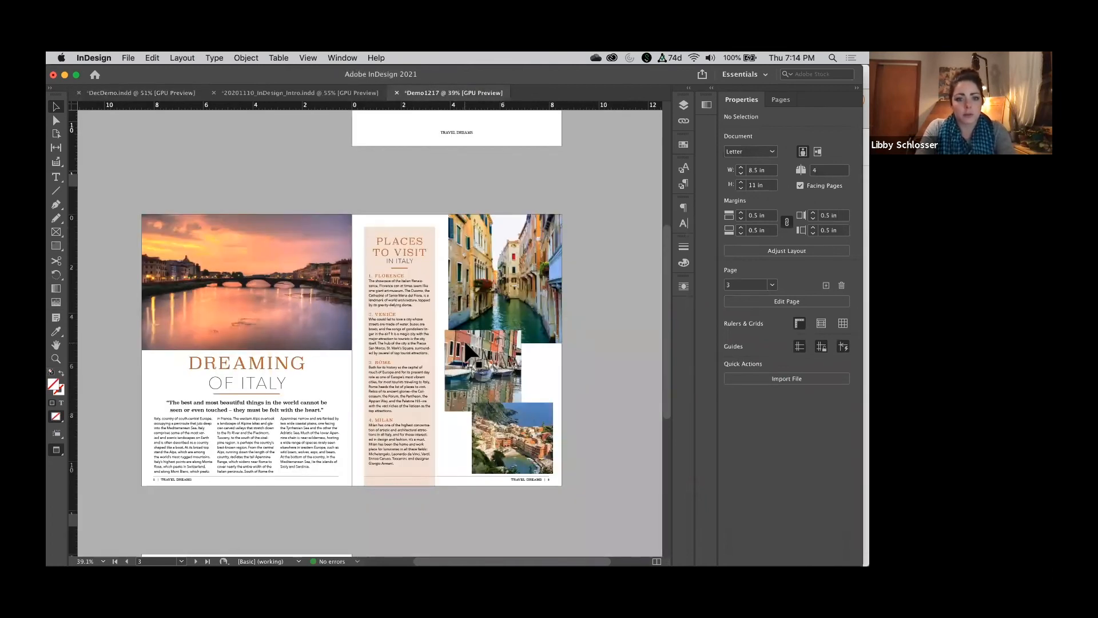
Extend the left edge of the canal boats photo frame to meet the tinted text frame
left_click(445, 371)
left_click_drag(445, 371, 434, 372)
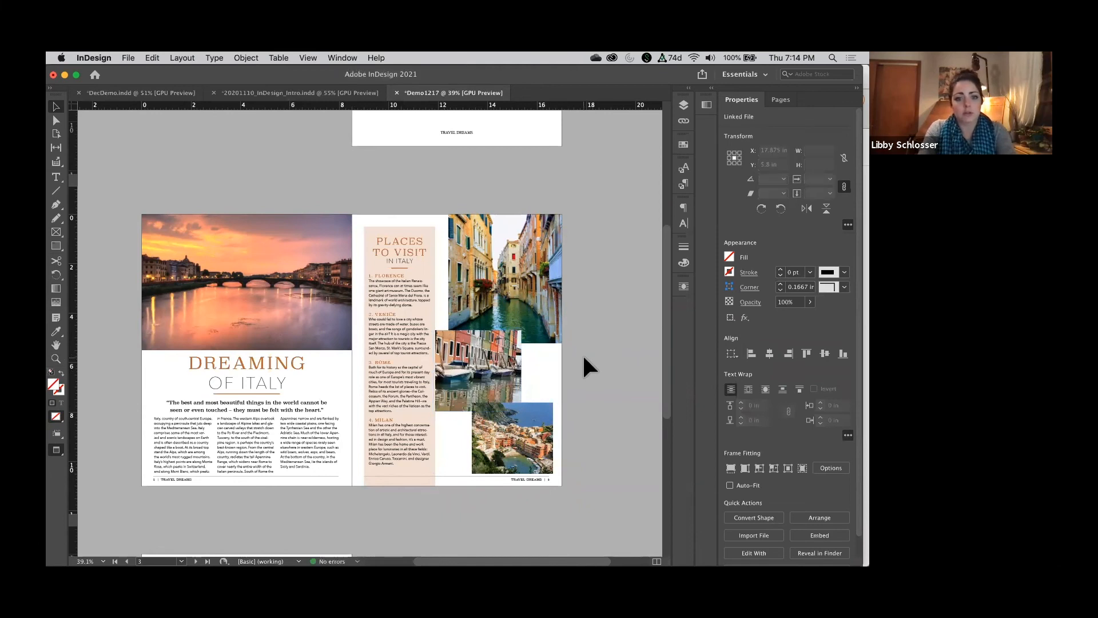
left_click(582, 354)
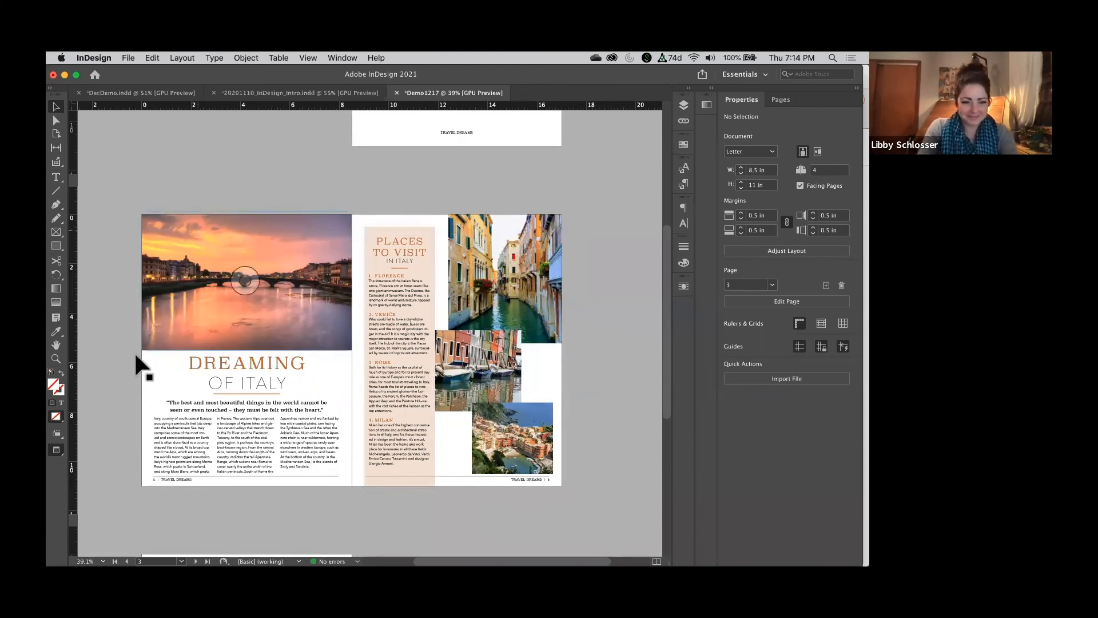
scroll(201, 344, "up", 4)
scroll(246, 335, "down", 2)
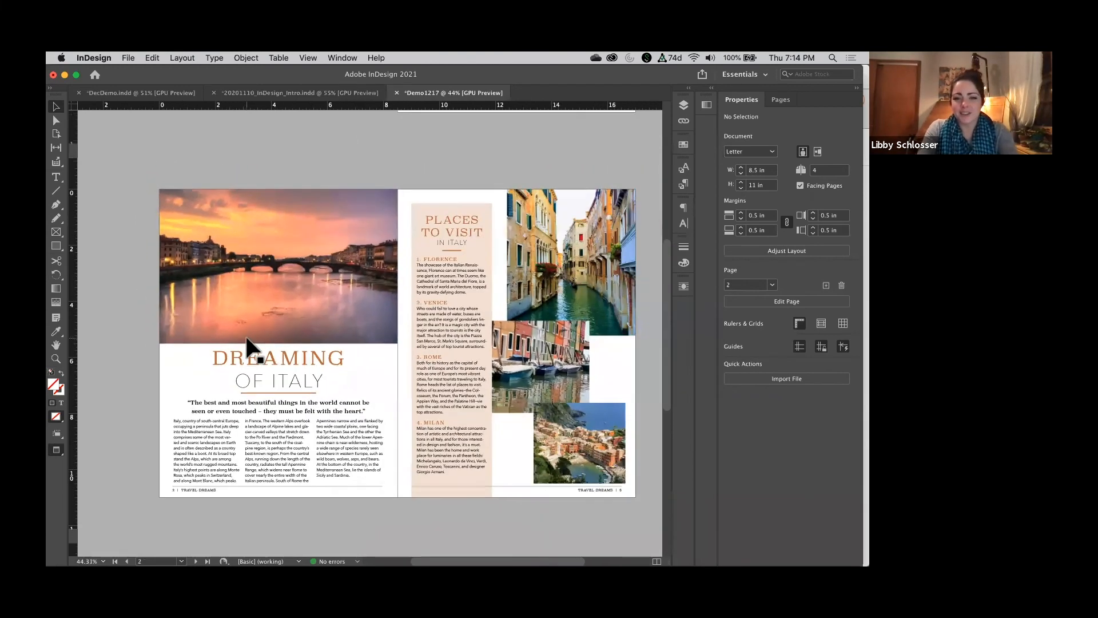
scroll(244, 334, "right", 1)
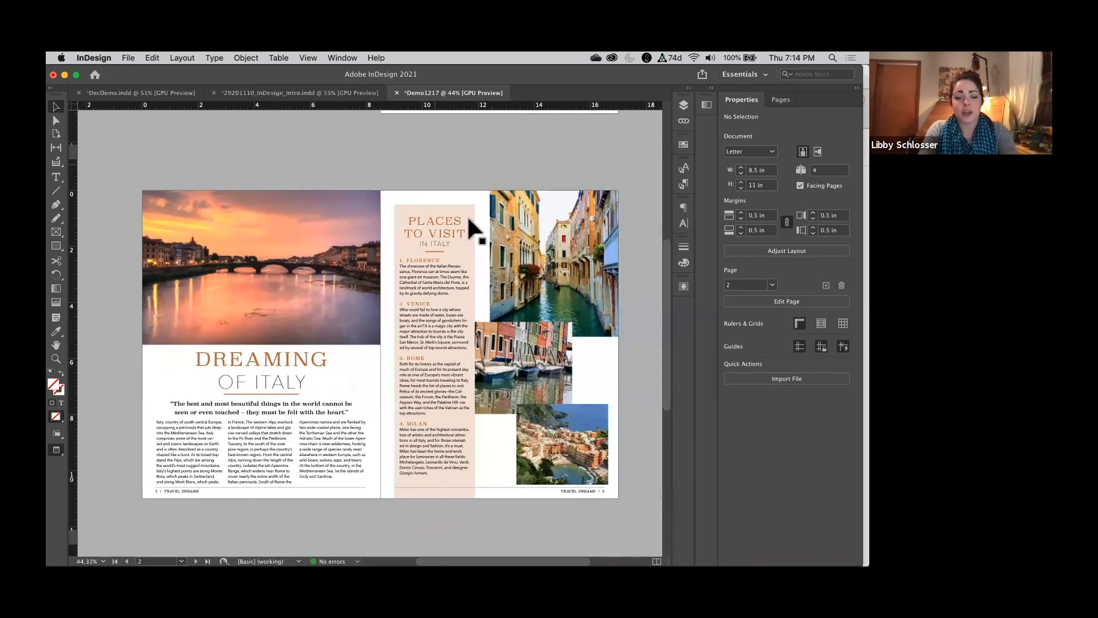
scroll(482, 164, "down", 2)
scroll(483, 164, "right", 2)
scroll(483, 164, "left", 2)
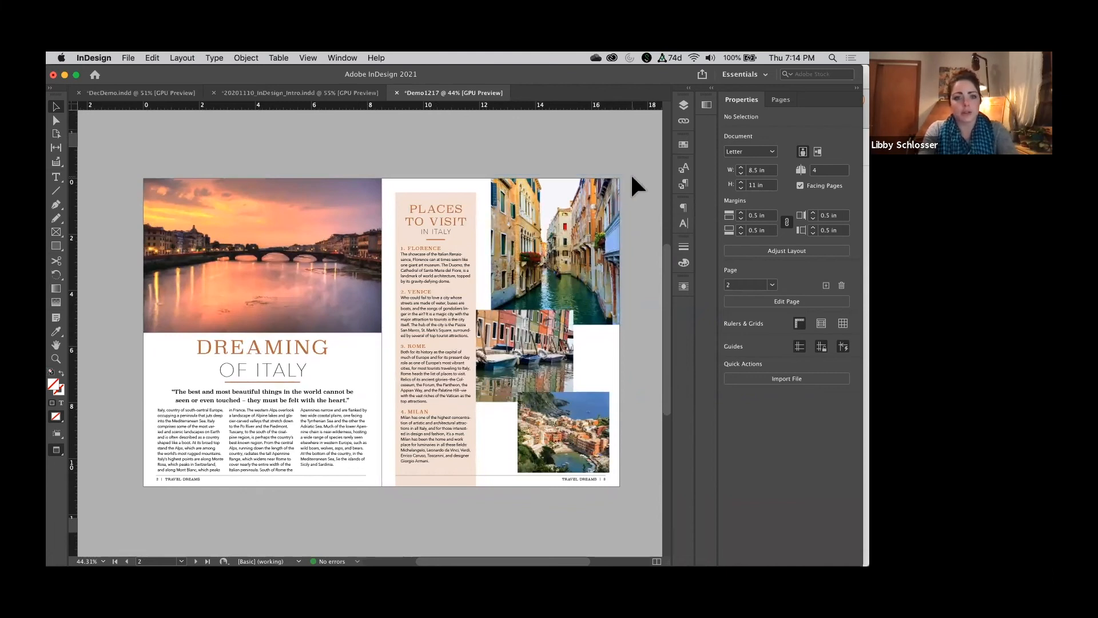
Open the linked image VeniceCanal.jpg from the spread for editing in Adobe Photoshop 2021 22.1
left_click(605, 212)
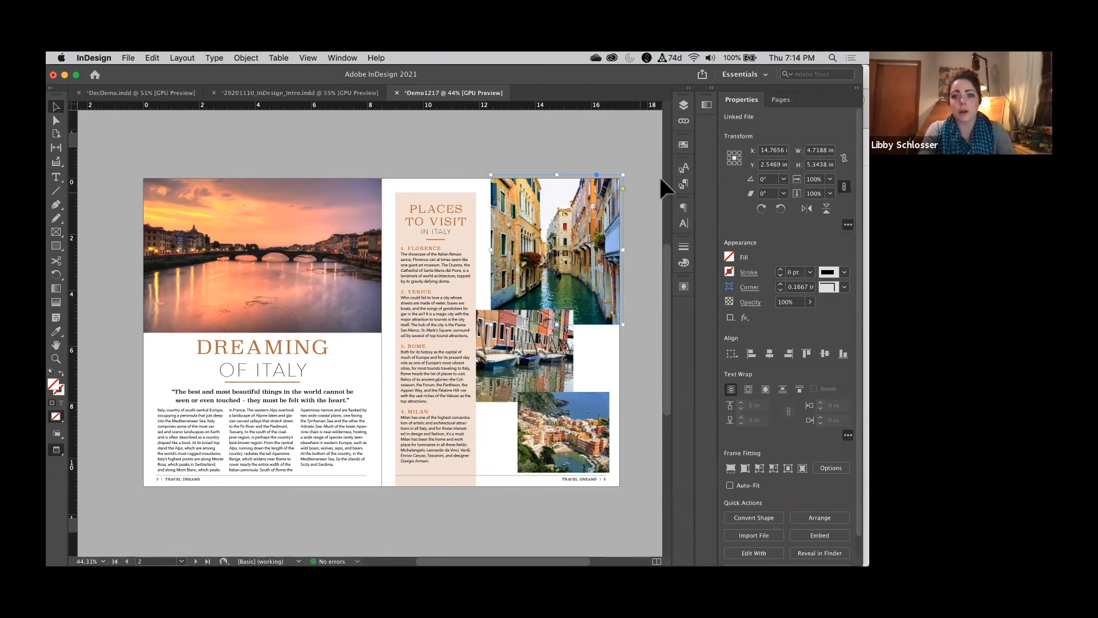
left_click(683, 123)
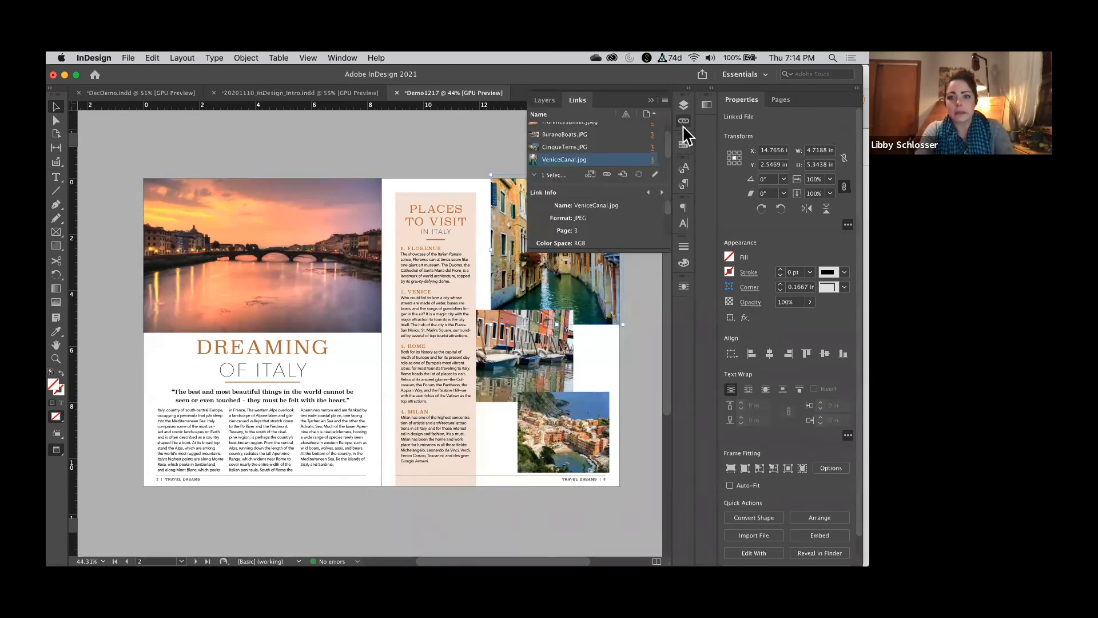
right_click(580, 164)
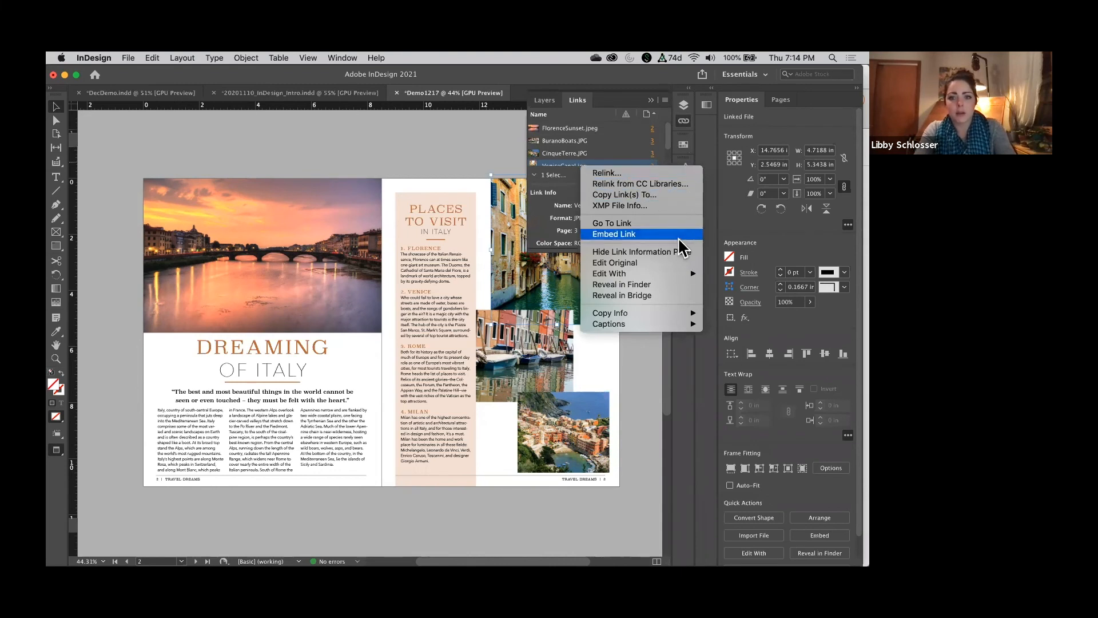
mouse_move(668, 273)
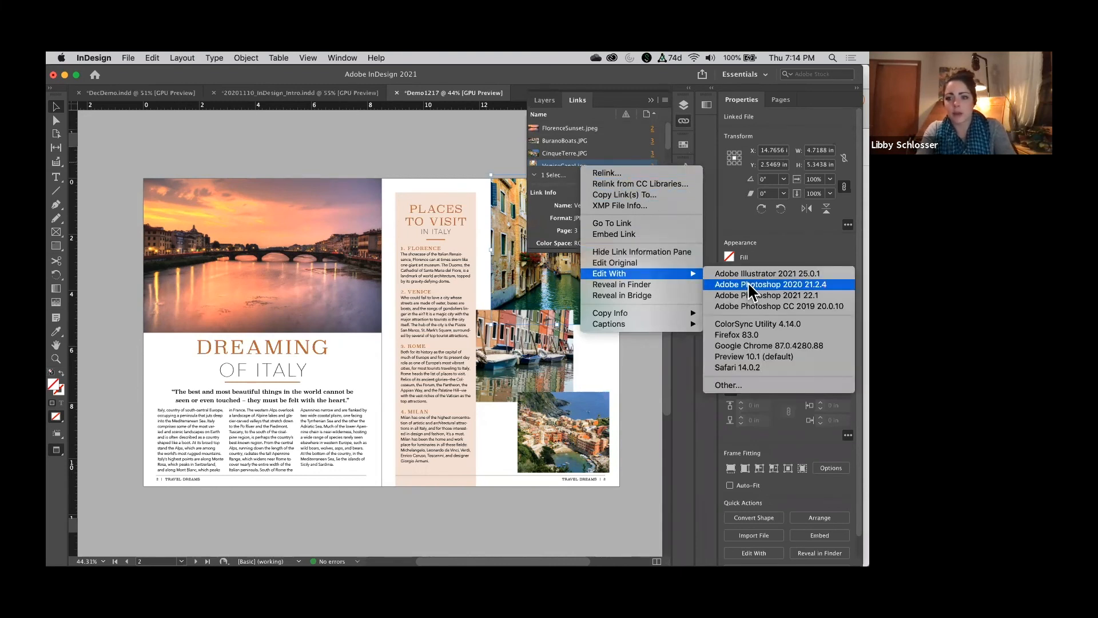
left_click(749, 295)
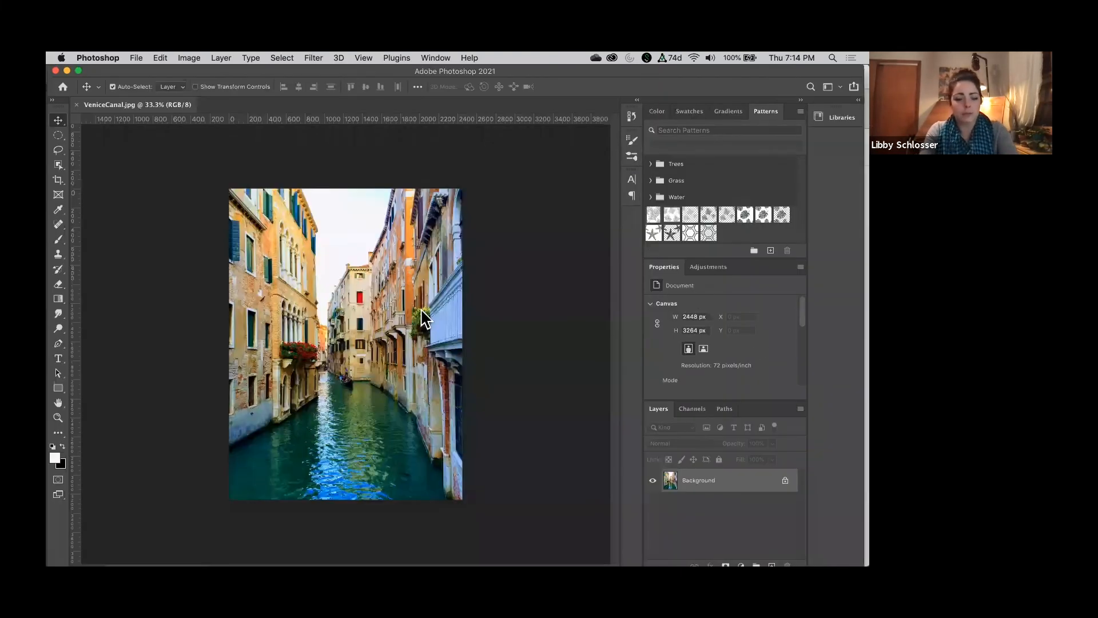
Convert the VeniceCanal.jpg photo to black and white with the Default preset and save the file
left_click(221, 59)
mouse_move(189, 58)
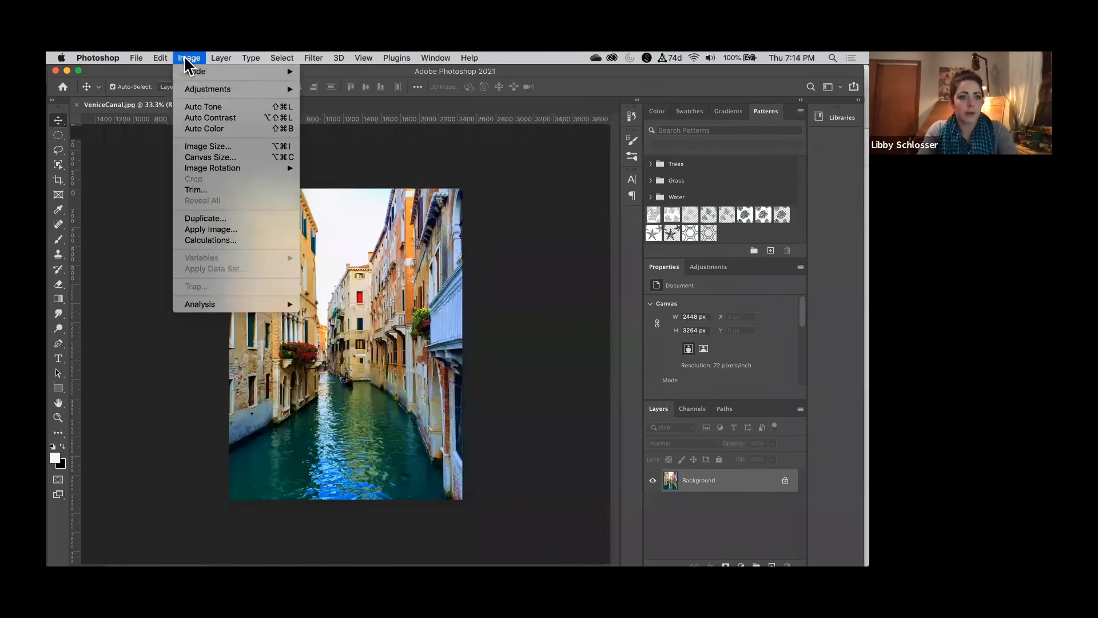
mouse_move(266, 89)
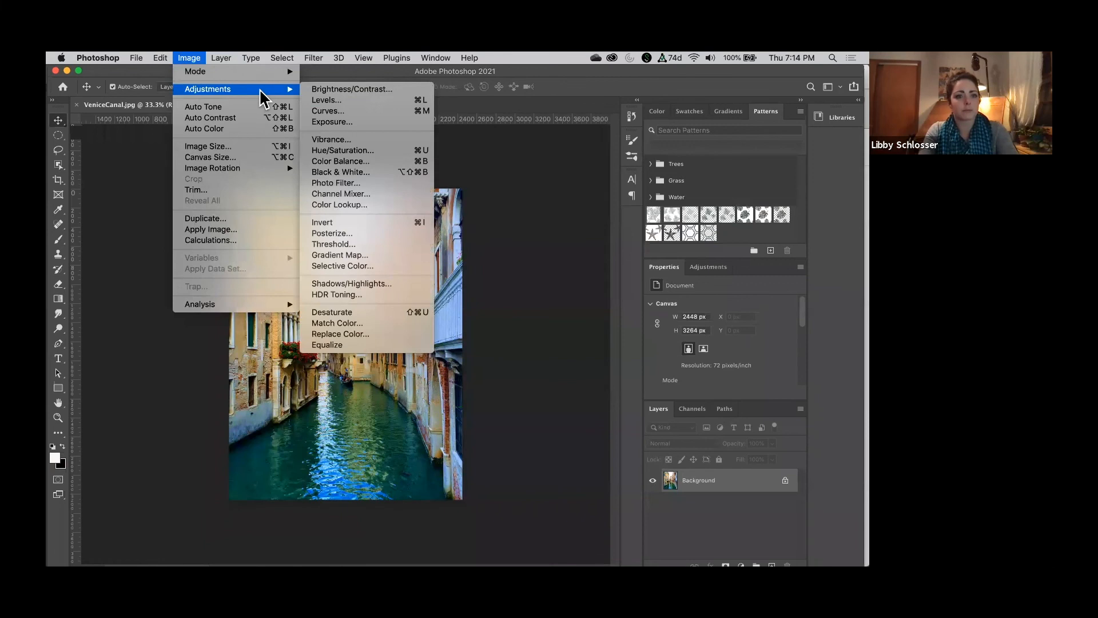
left_click(386, 182)
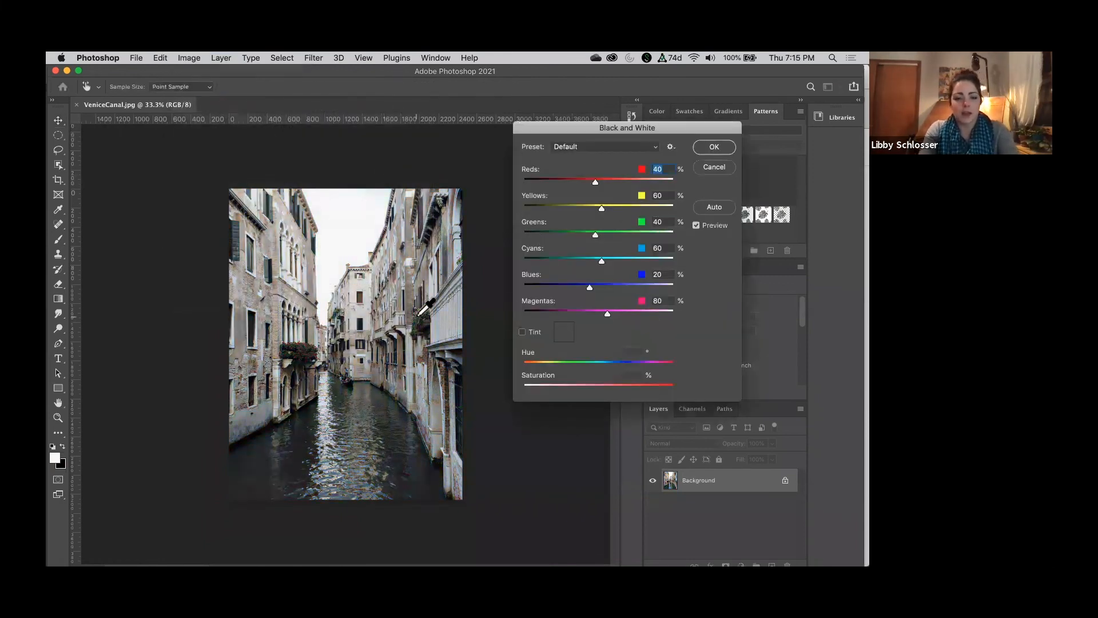
left_click(713, 147)
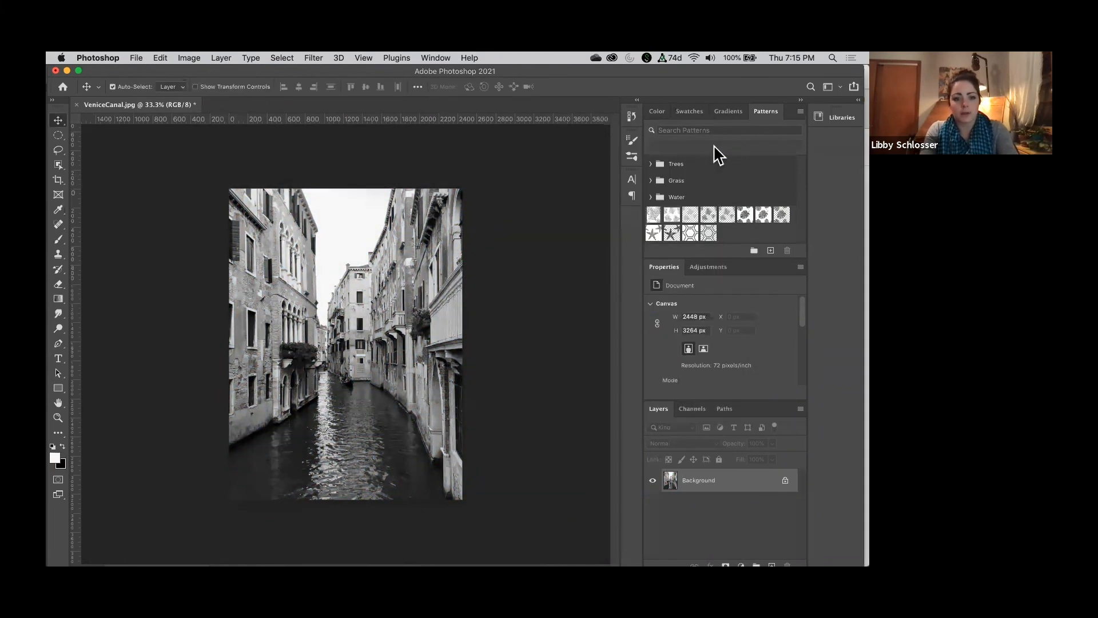
Check the canal photo in the InDesign spread, and undo the black and white conversion back in Photoshop
mouse_move(389, 549)
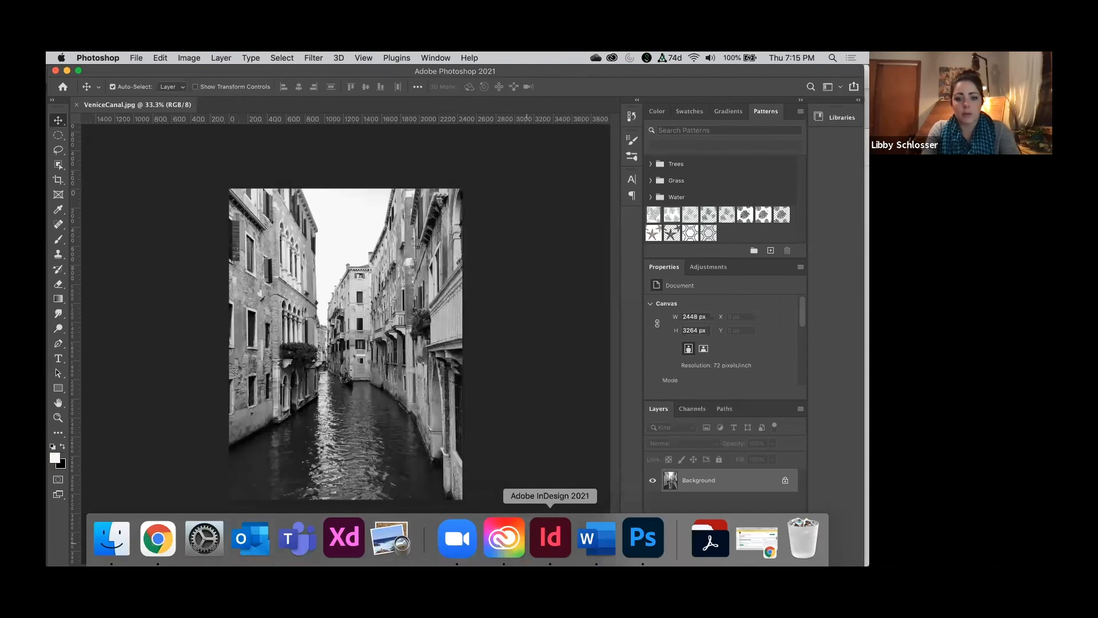
left_click(551, 537)
left_click(630, 367)
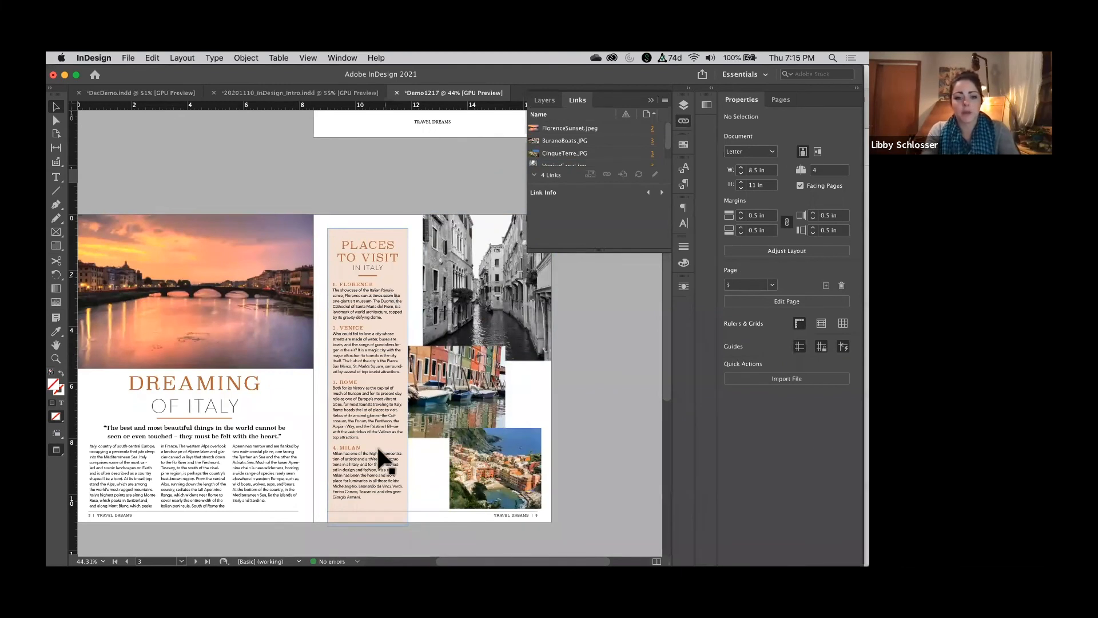
left_click(643, 538)
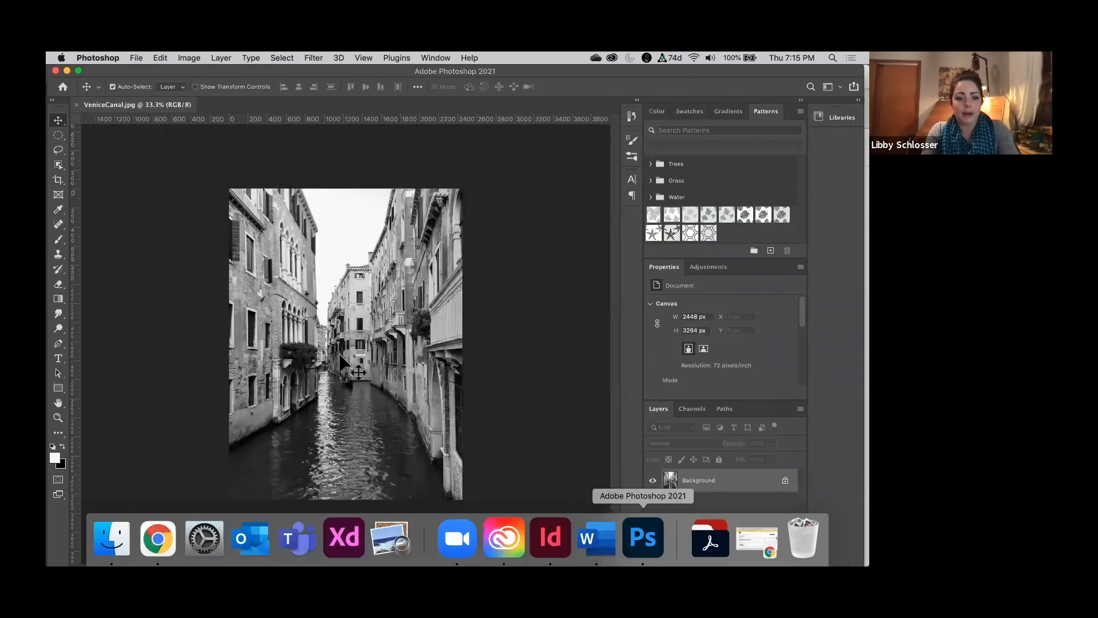
key("super+z")
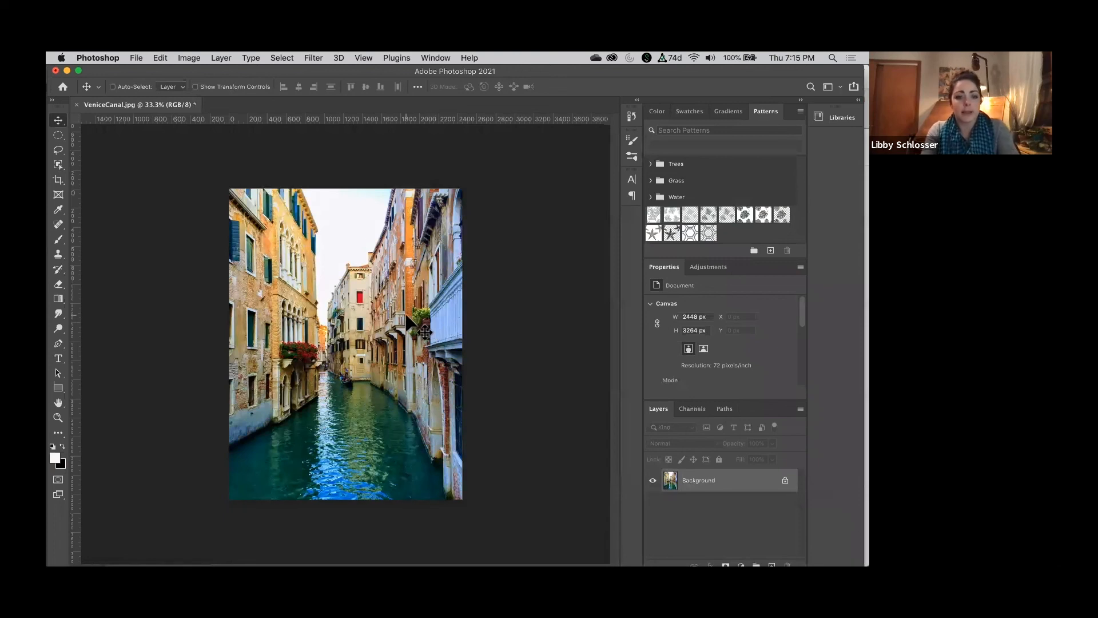
Reapply the Black & White adjustment to the canal photo using the Default preset
left_click(193, 60)
mouse_move(223, 97)
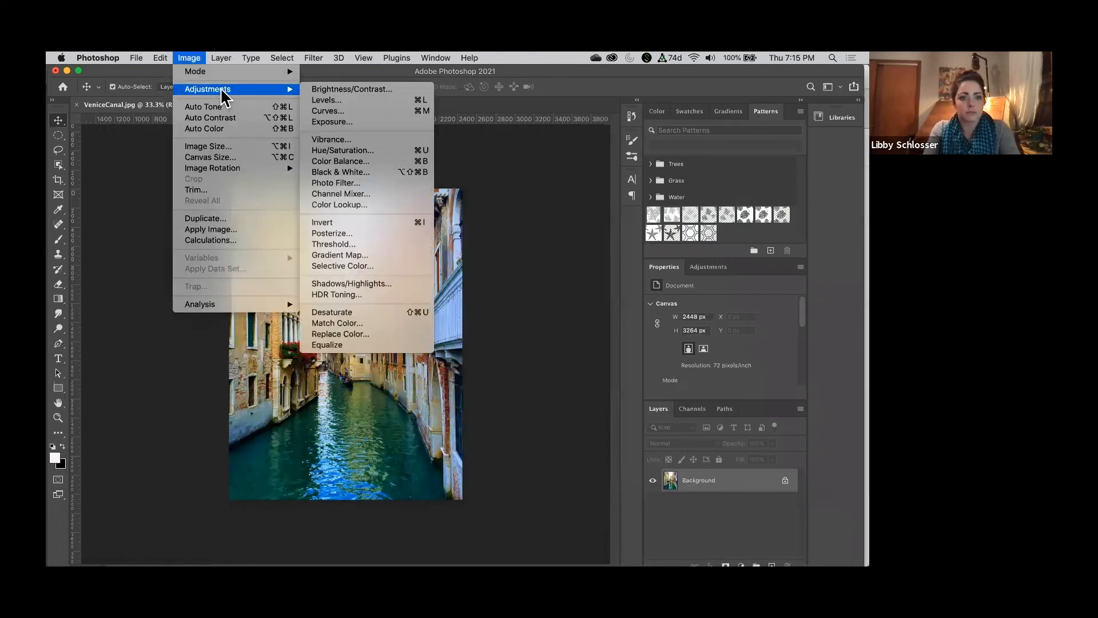
left_click(373, 173)
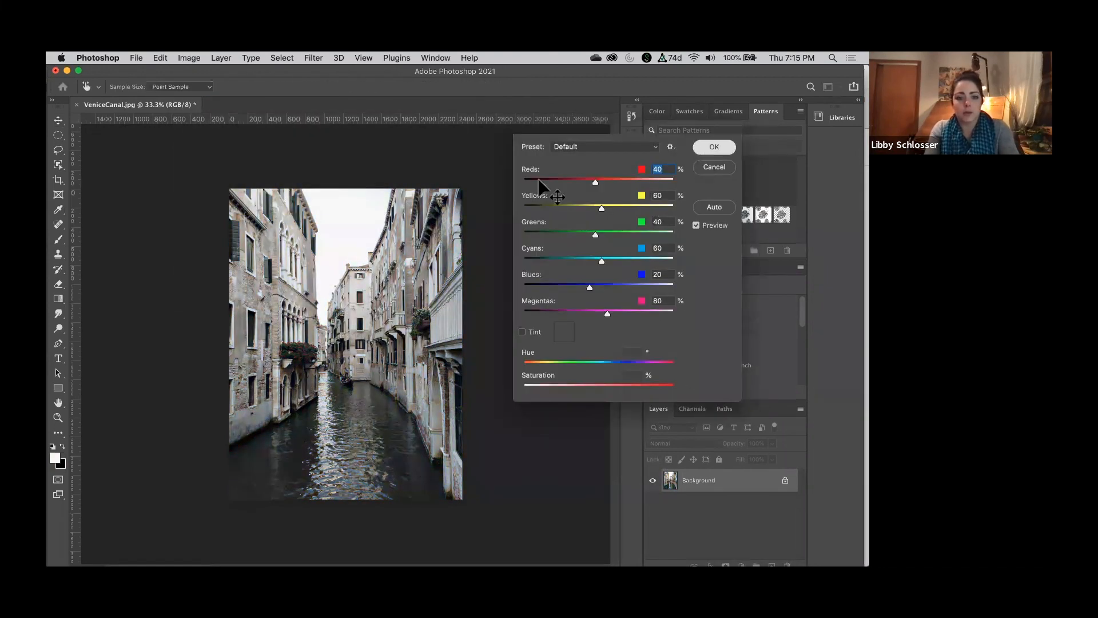
key("Return")
Save the canal photo as a separate JPEG named VeniceCanal2.jpg in the Images folder
key("super+shift+s")
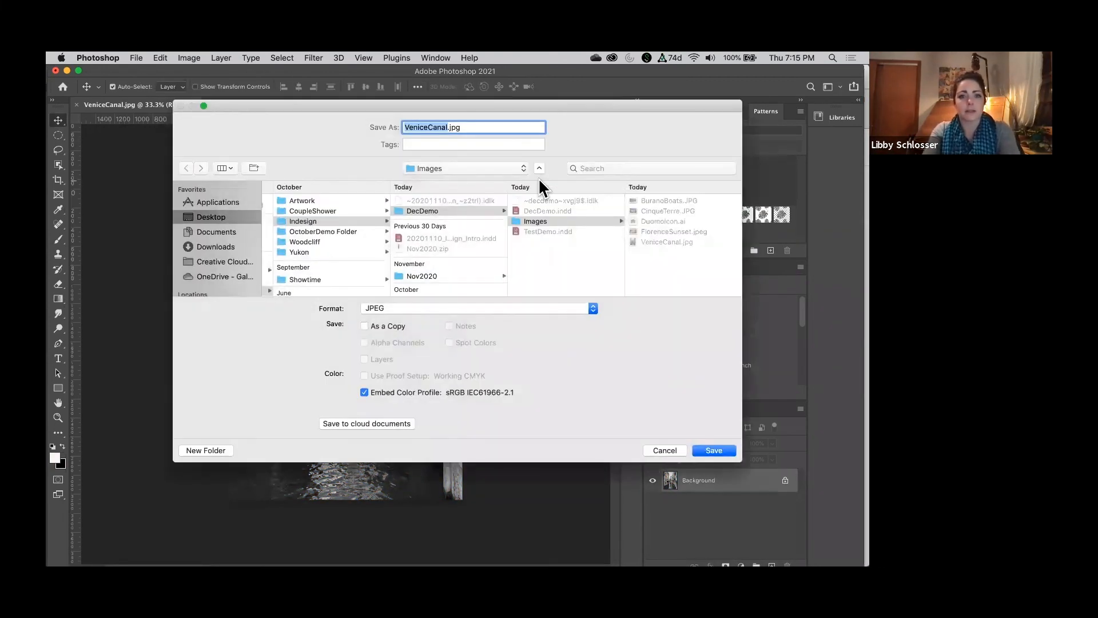
key("Right")
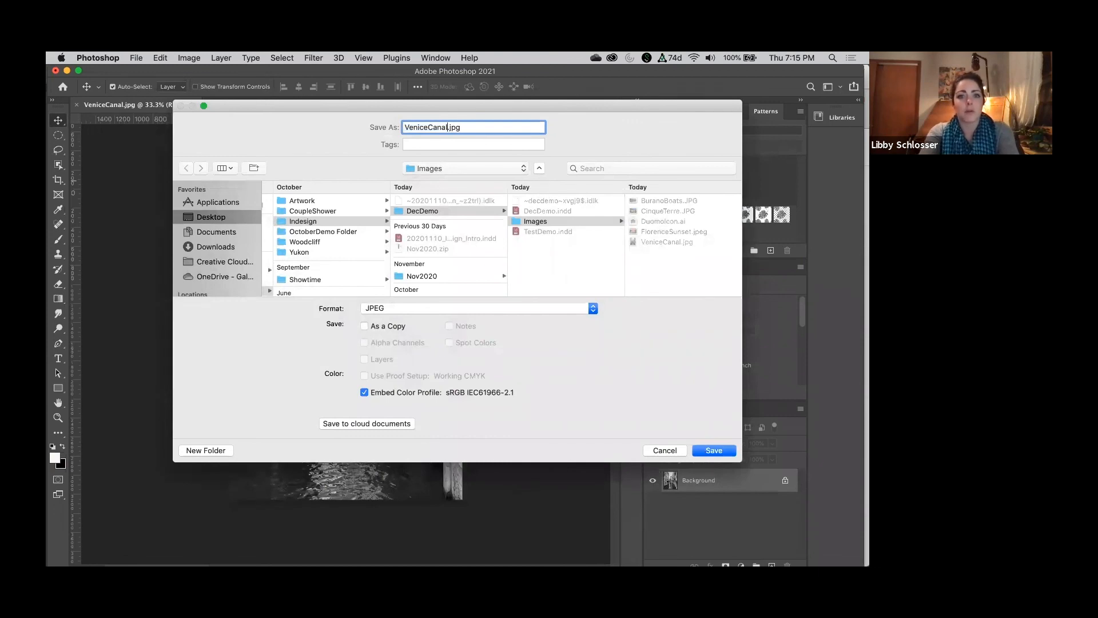
key("Return")
left_click(541, 191)
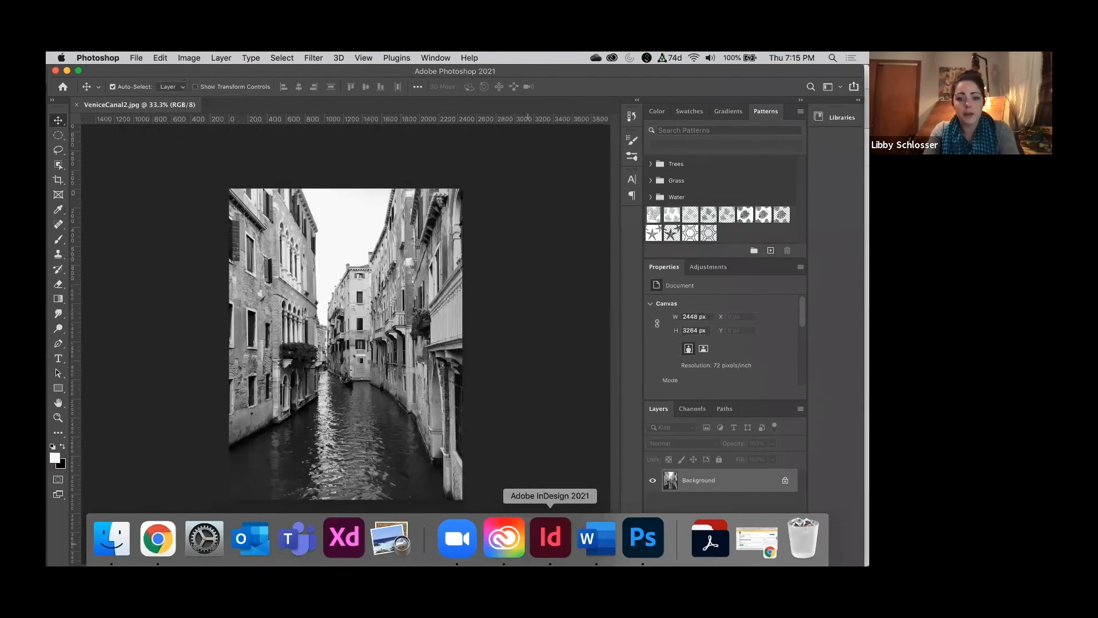
Switch to InDesign and update the modified VeniceCanal.jpg link on the "Places to visit" page
left_click(550, 537)
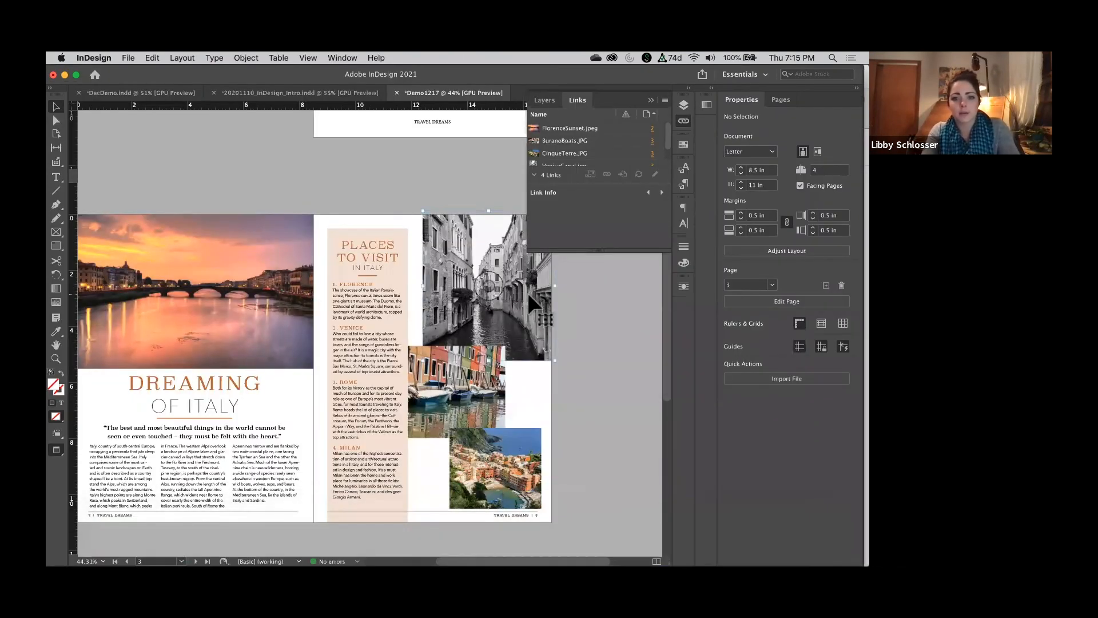
left_click(528, 293)
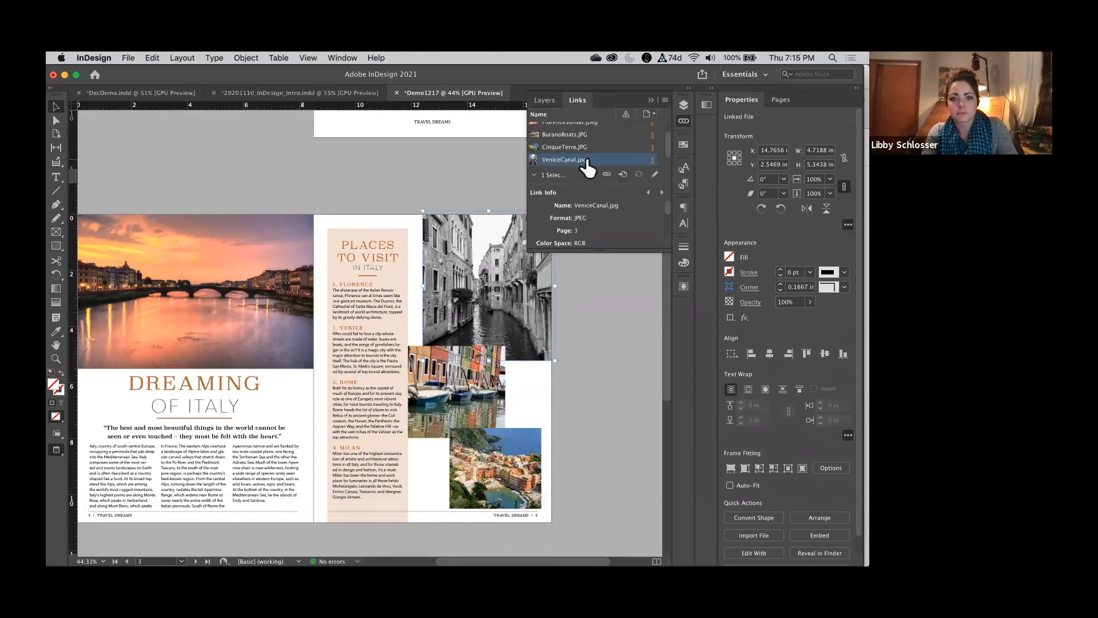
left_click(585, 173)
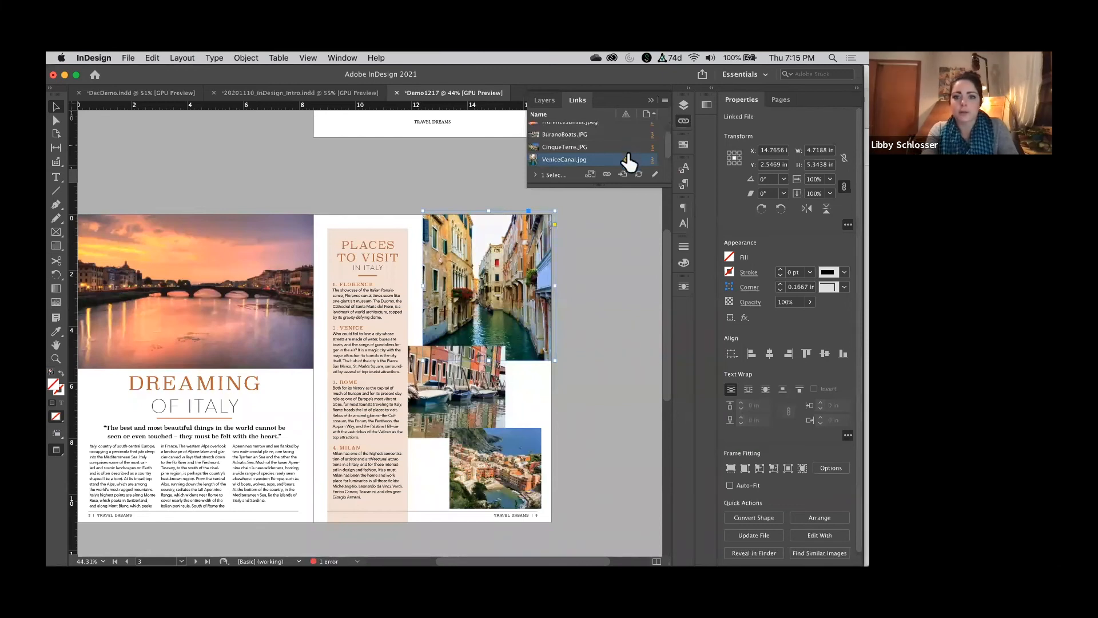
Relink the VeniceCanal.jpg image to VeniceCanal2.jpg from the Images folder
right_click(598, 160)
left_click(631, 172)
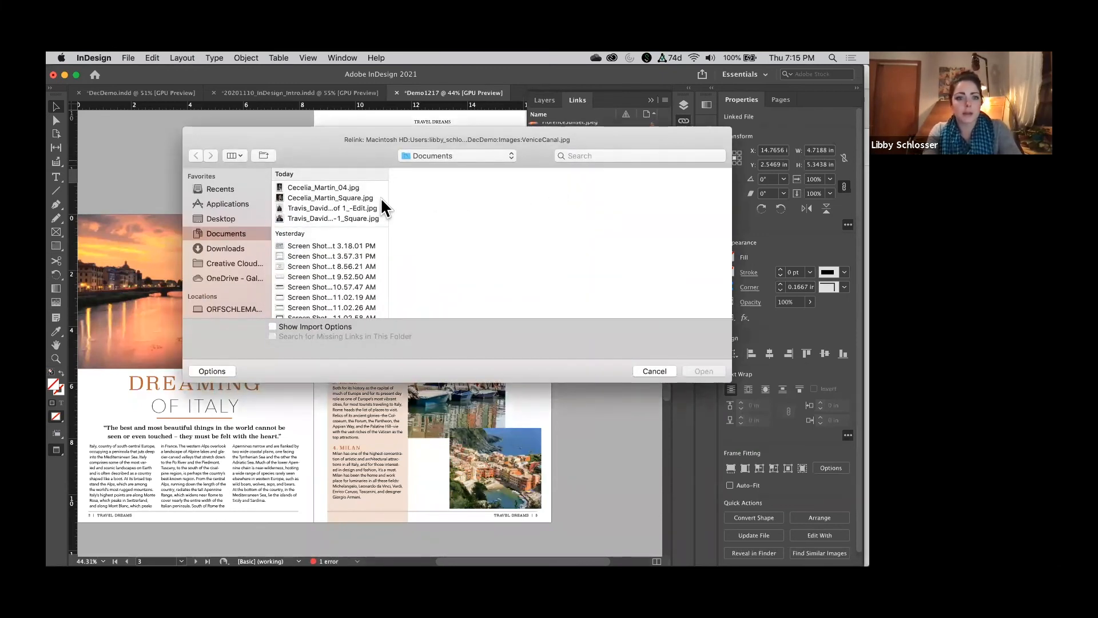
left_click(448, 157)
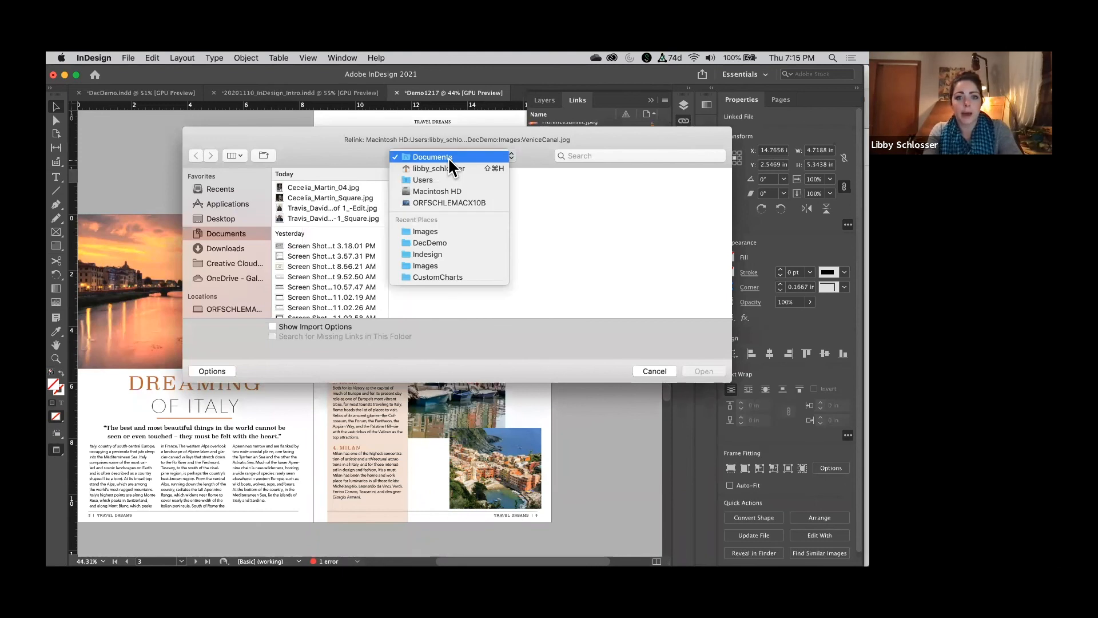
left_click(441, 231)
left_click(682, 239)
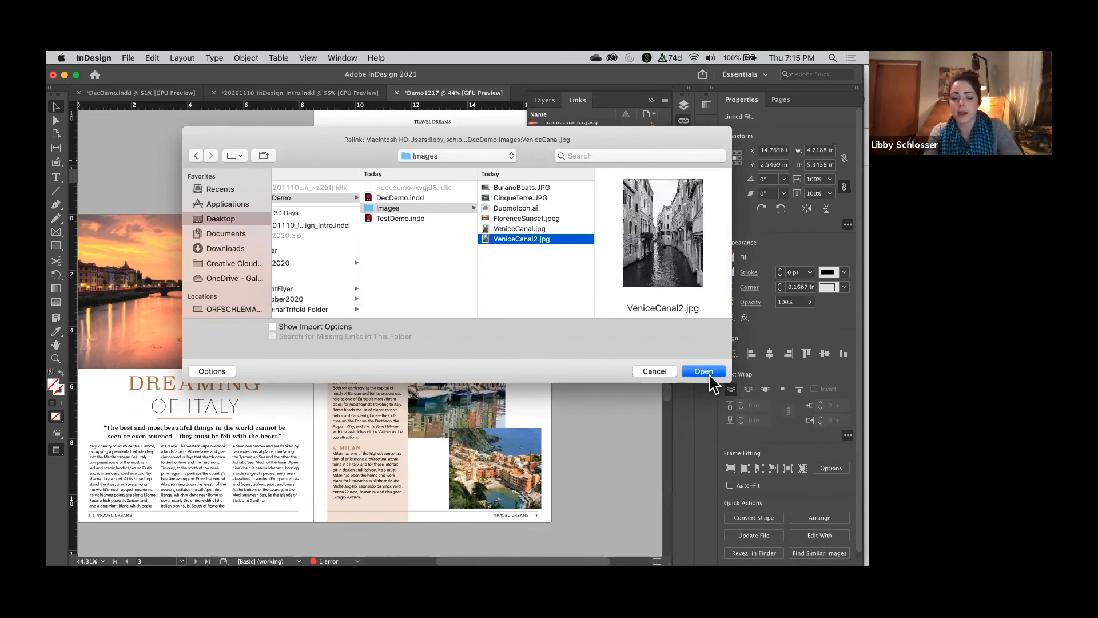
left_click(709, 373)
left_click(614, 264)
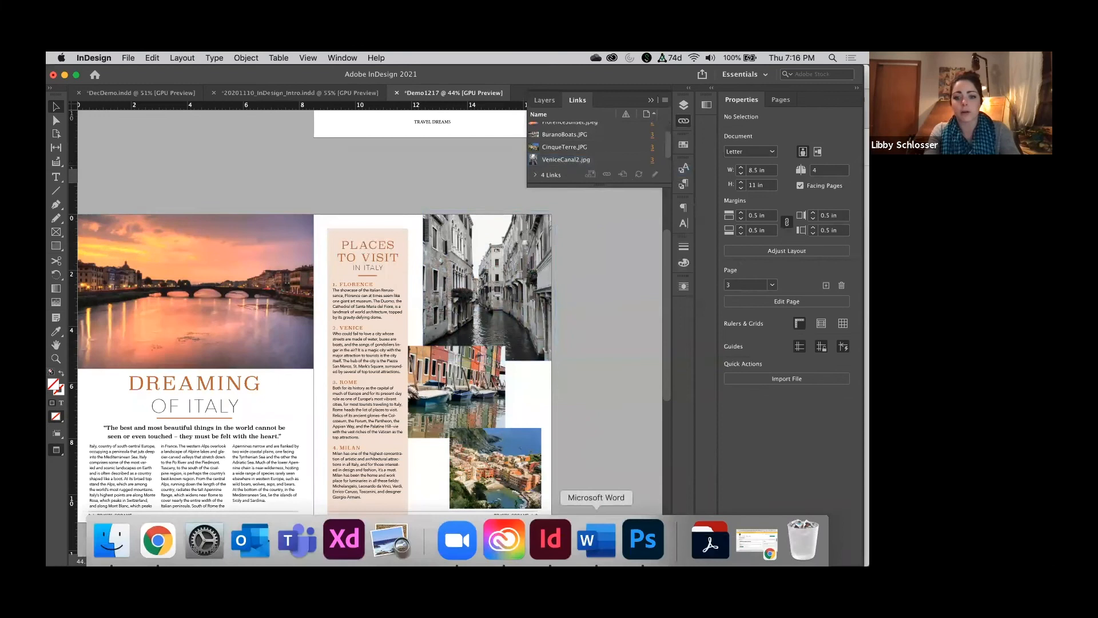
Switch to Photoshop, undo the black and white conversion of VeniceCanal2.jpg, and save the file
left_click(642, 537)
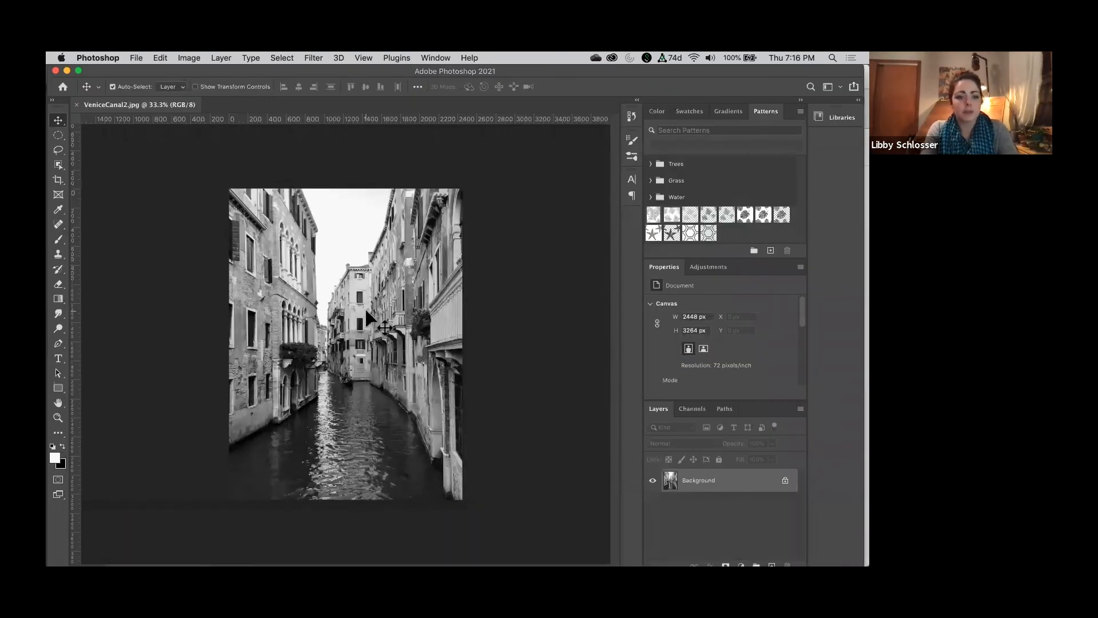
key("super+z")
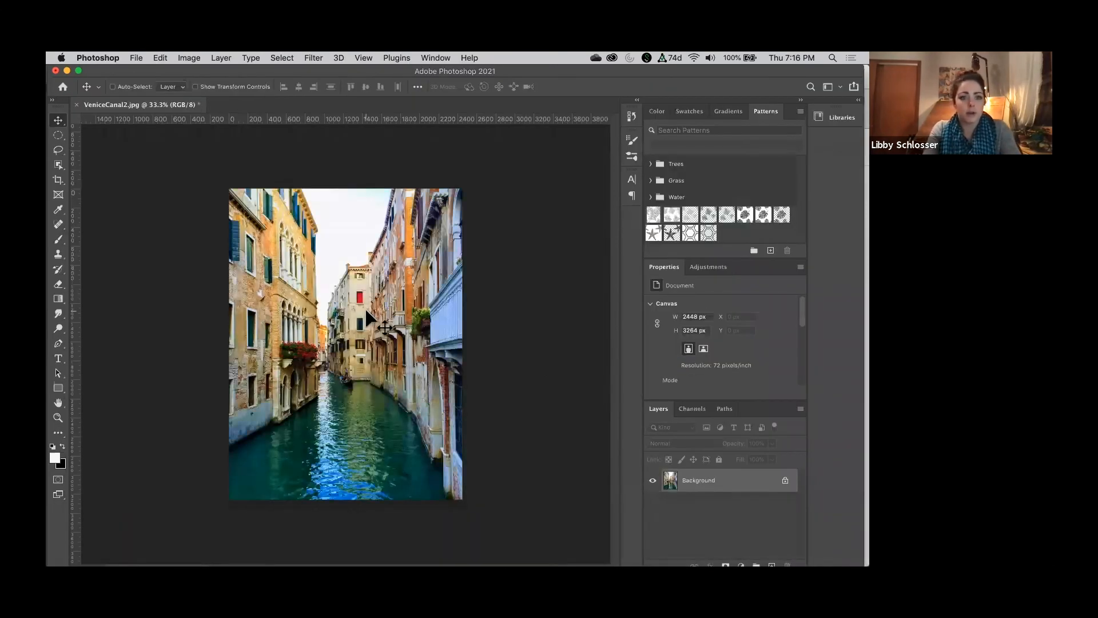
key("super+s")
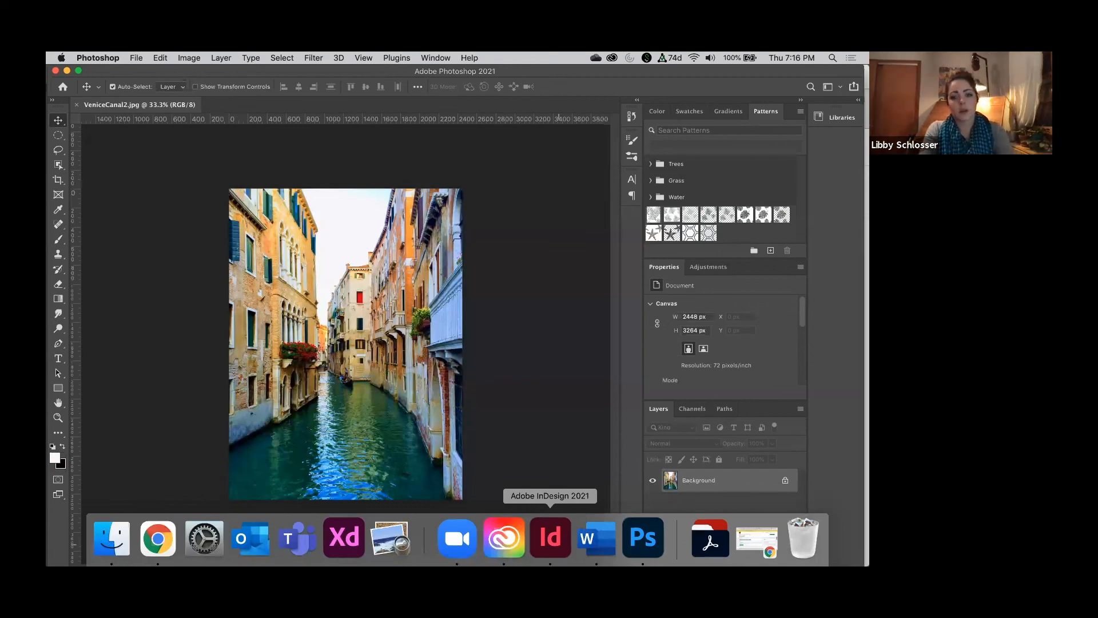
Return to InDesign, update the modified VeniceCanal2.jpg link, and review the whole Italy spread
left_click(551, 538)
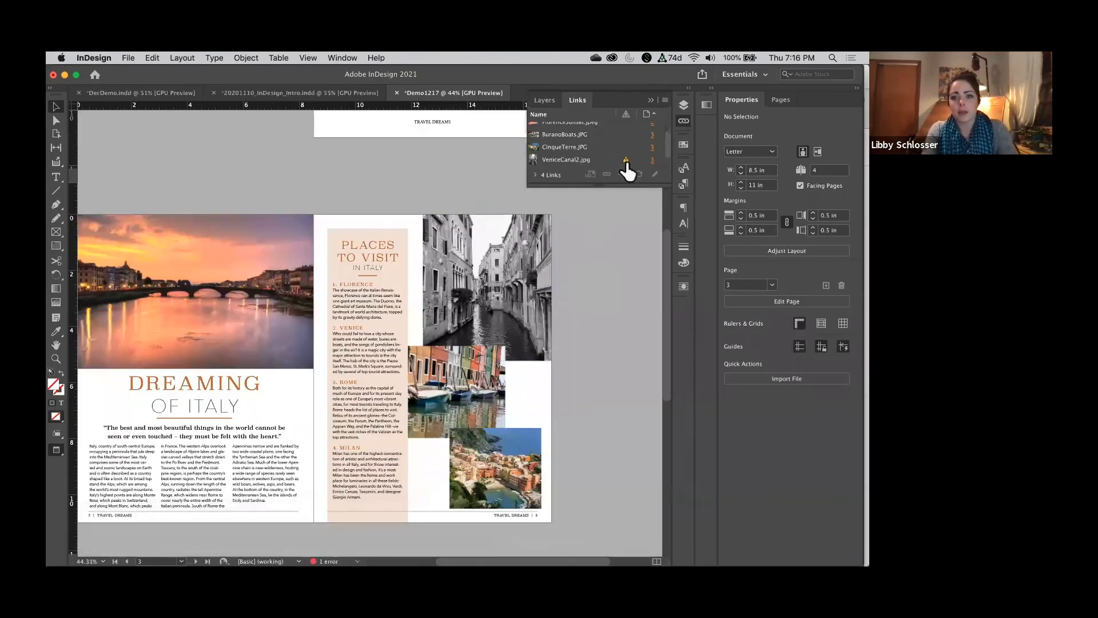
left_click(626, 160)
scroll(630, 292, "down", 3)
scroll(630, 292, "up", 5)
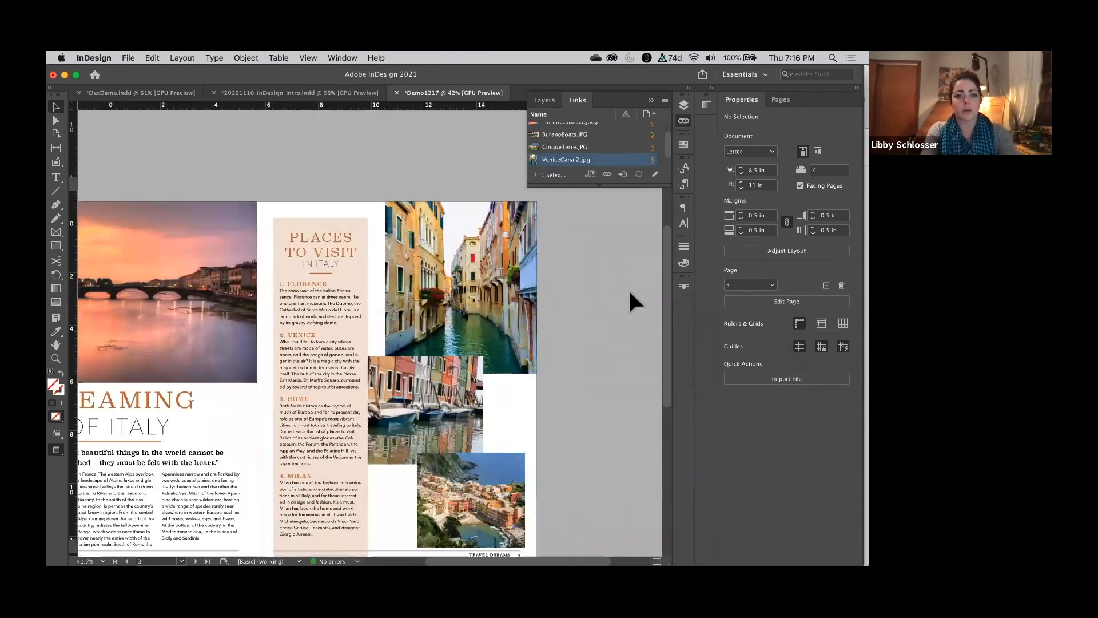
scroll(629, 292, "up", 2)
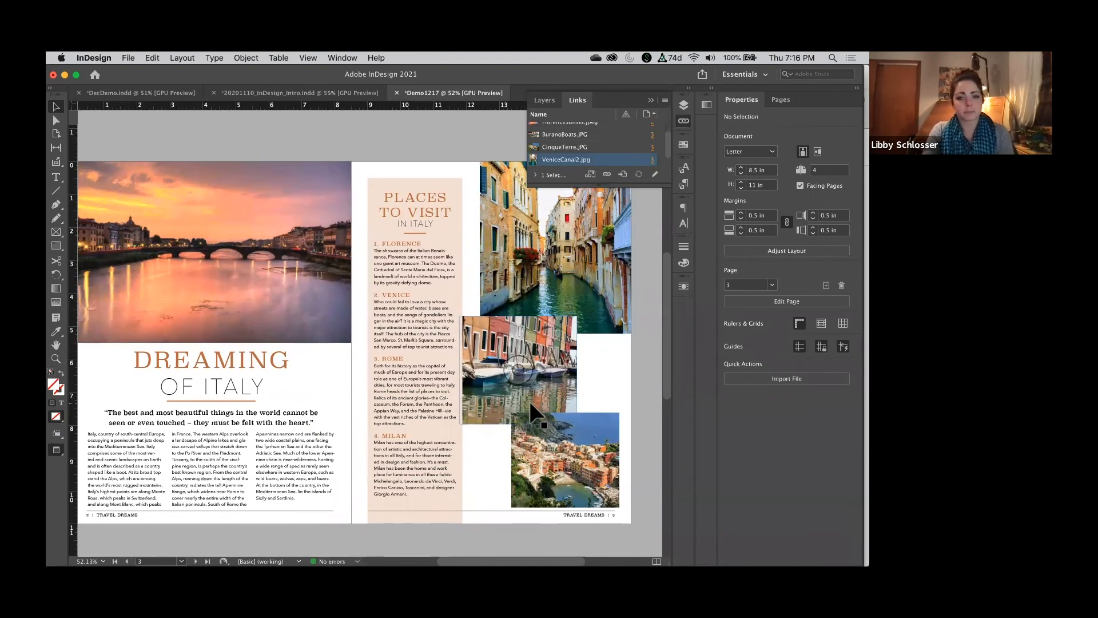
scroll(530, 400, "down", 2)
scroll(530, 400, "left", 1)
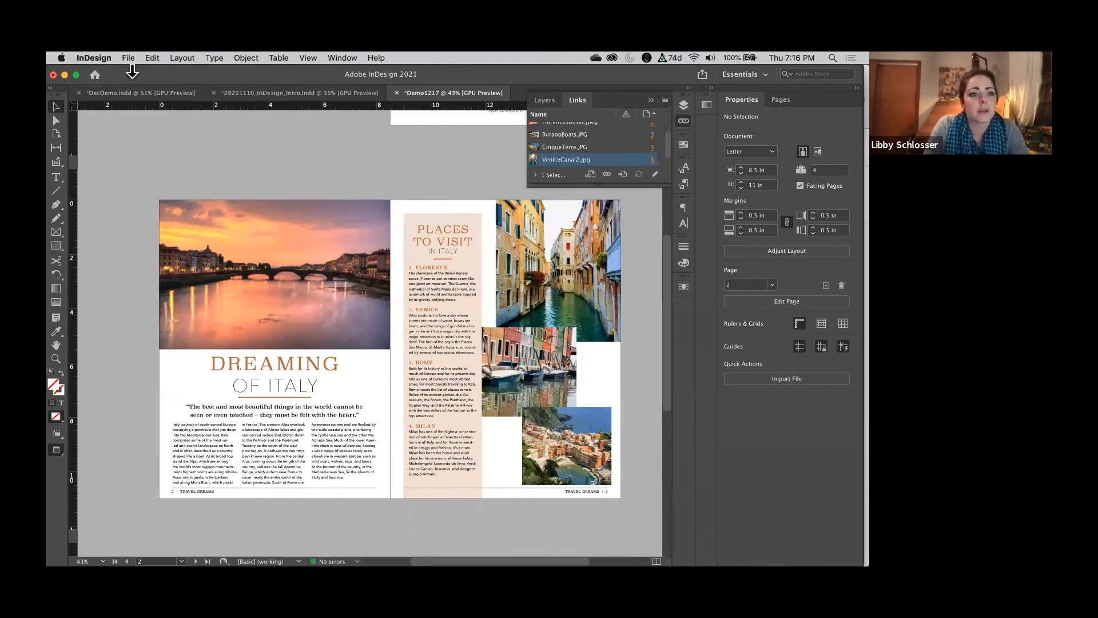
Look through the file formats offered for saving Demo1217 under a new name, leaving without saving
left_click(129, 59)
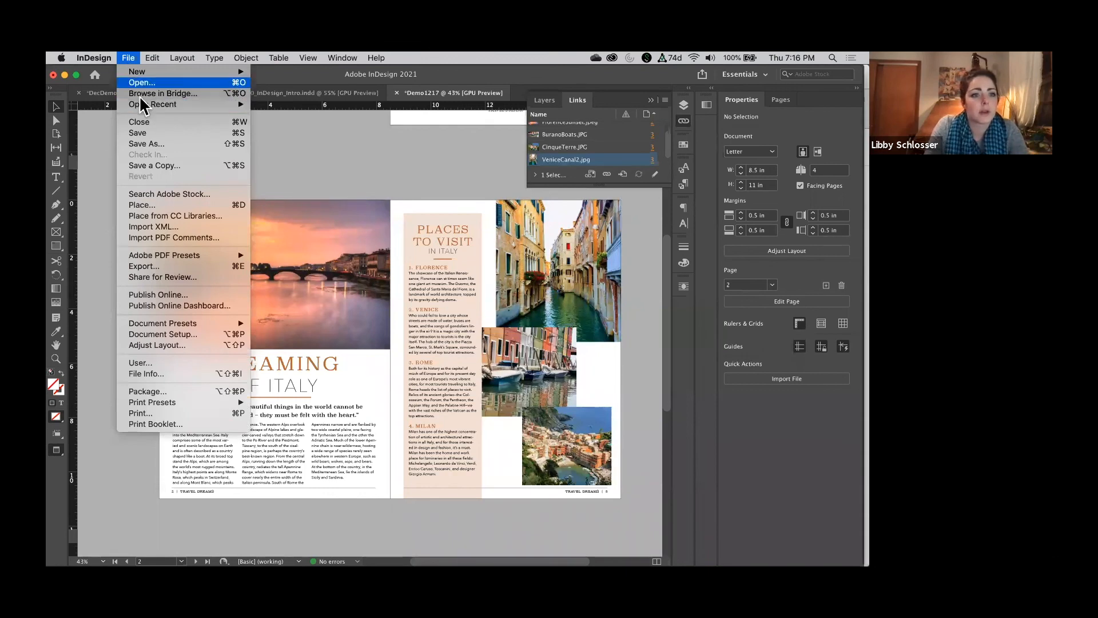
left_click(146, 143)
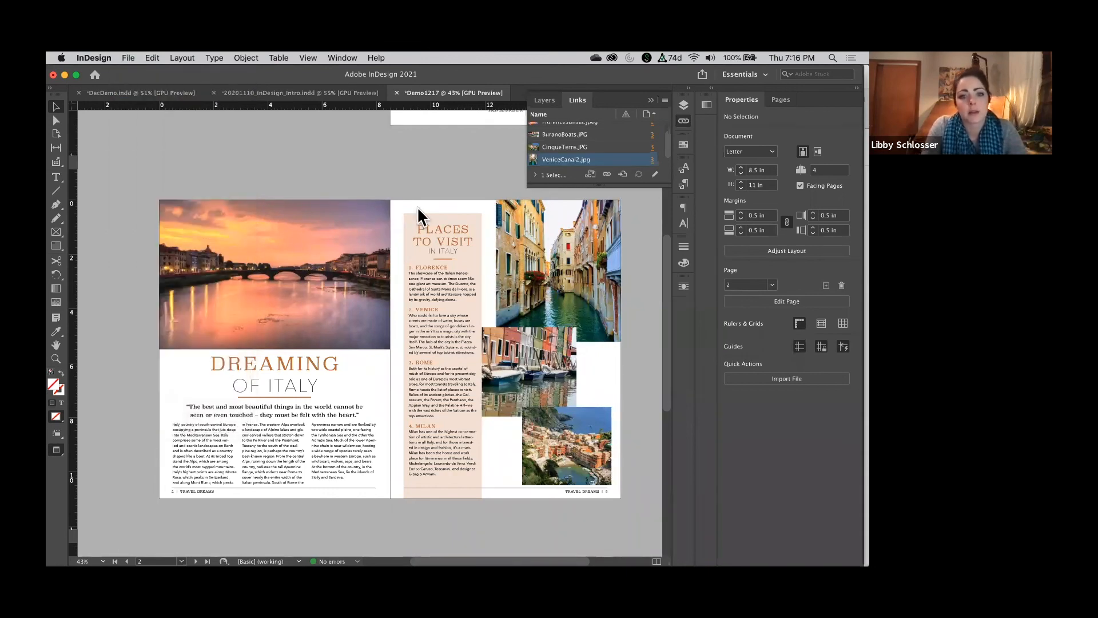
left_click(489, 290)
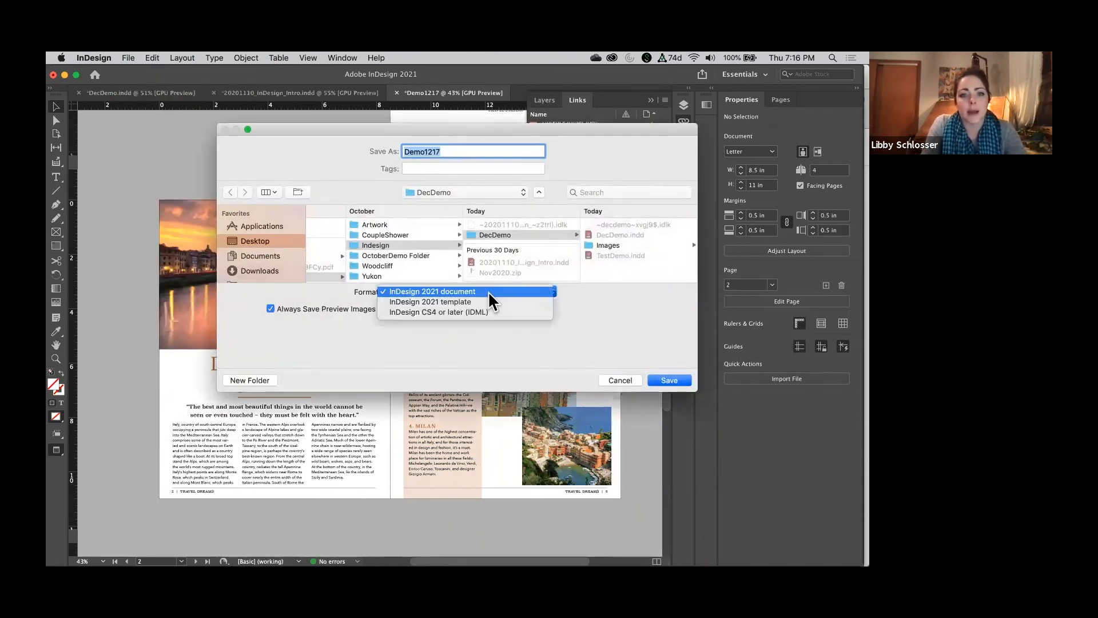
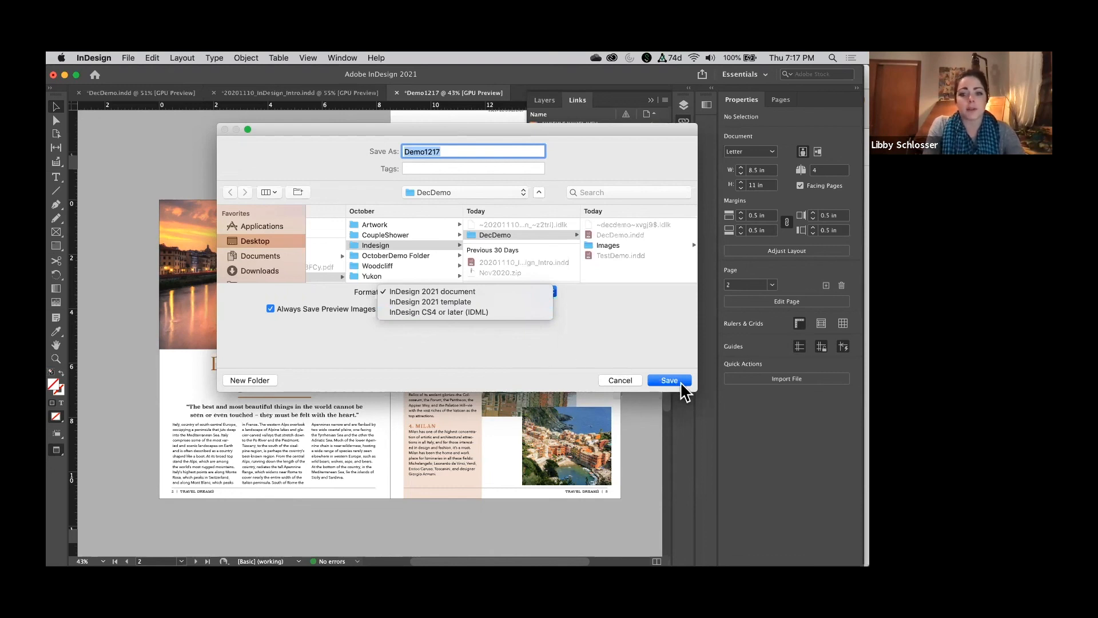
left_click(632, 386)
left_click(621, 380)
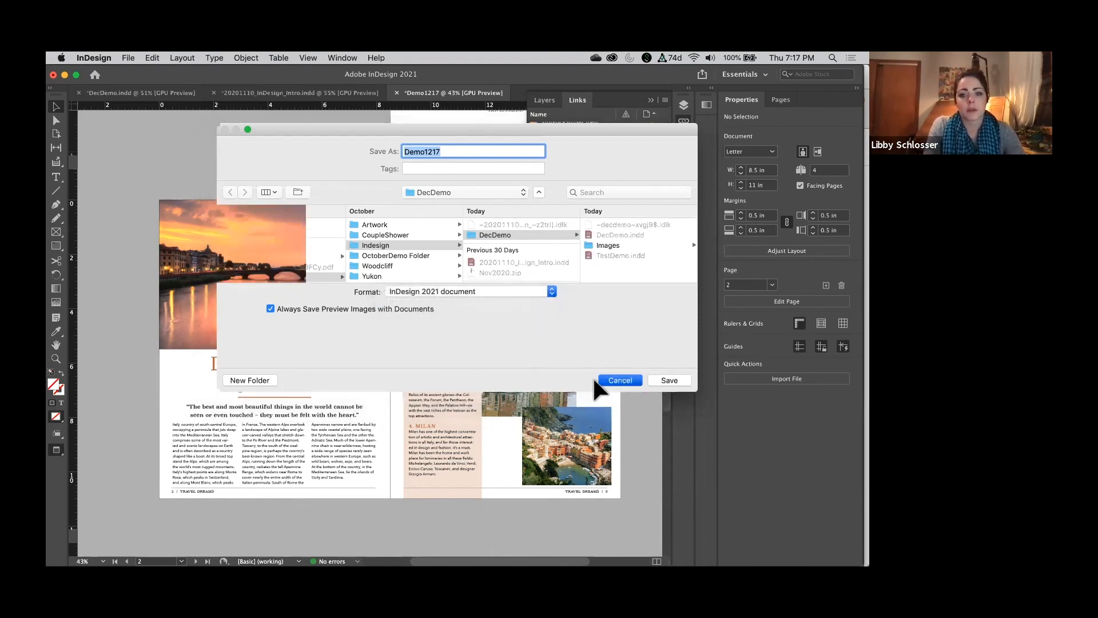
Export pages 2-3 of Demo1217 to the Desktop as Adobe PDF (Print), checking the marks and bleeds settings before exporting
left_click(128, 58)
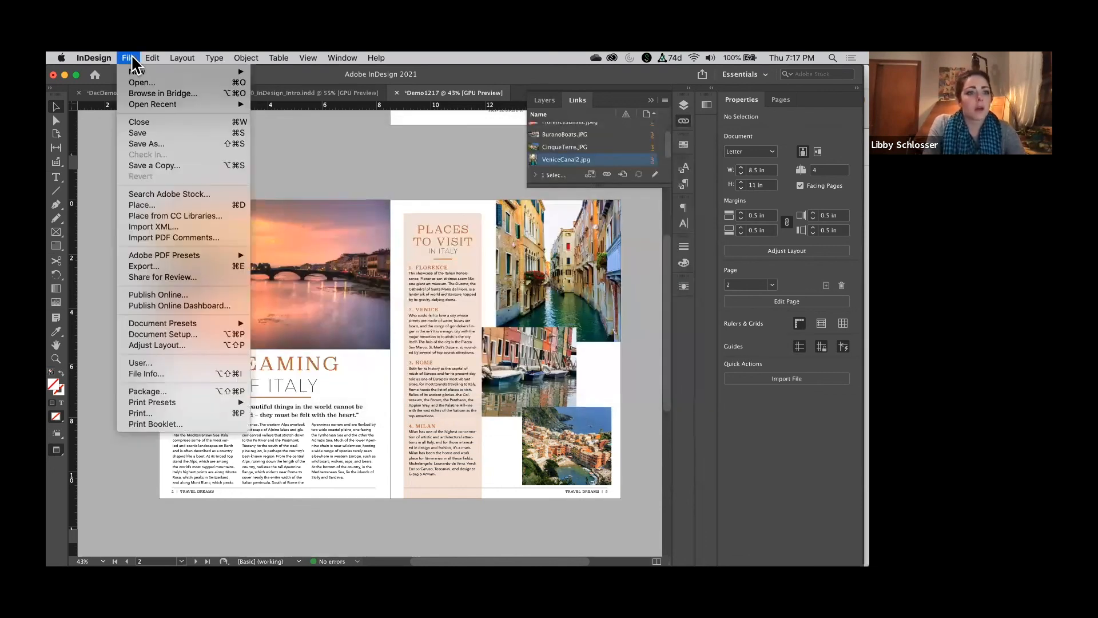
left_click(148, 268)
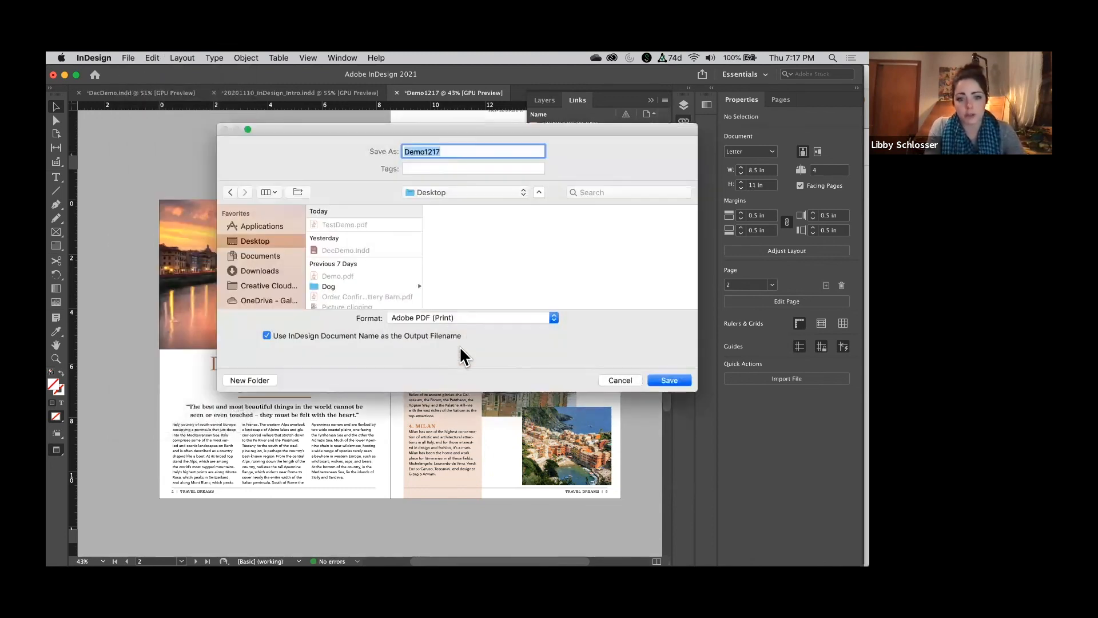
left_click(482, 317)
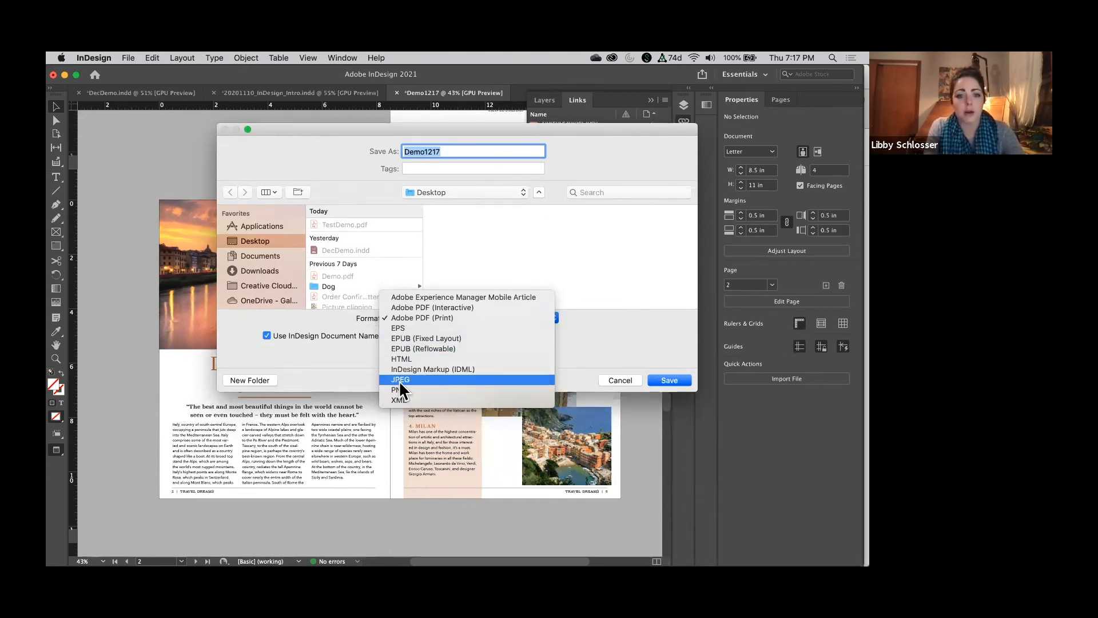
left_click(465, 319)
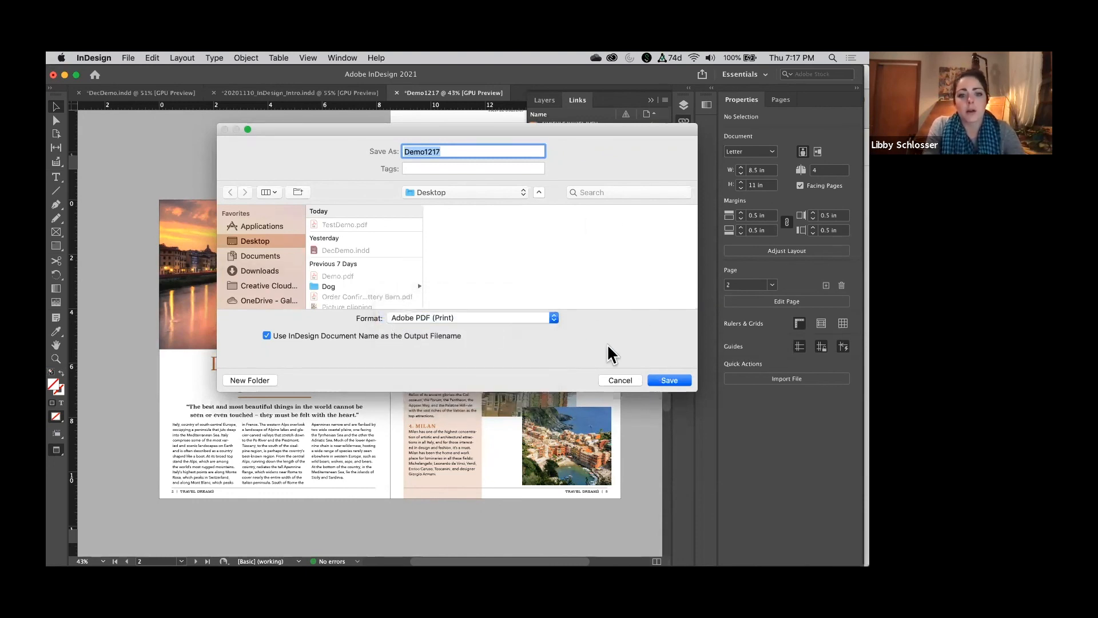
left_click(671, 380)
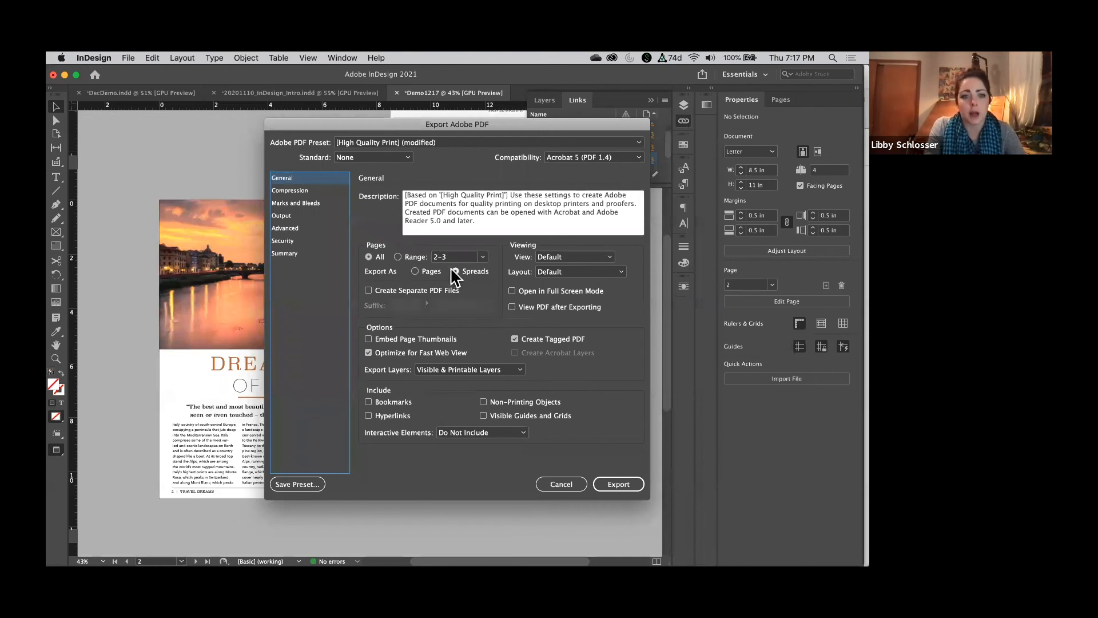
left_click(306, 204)
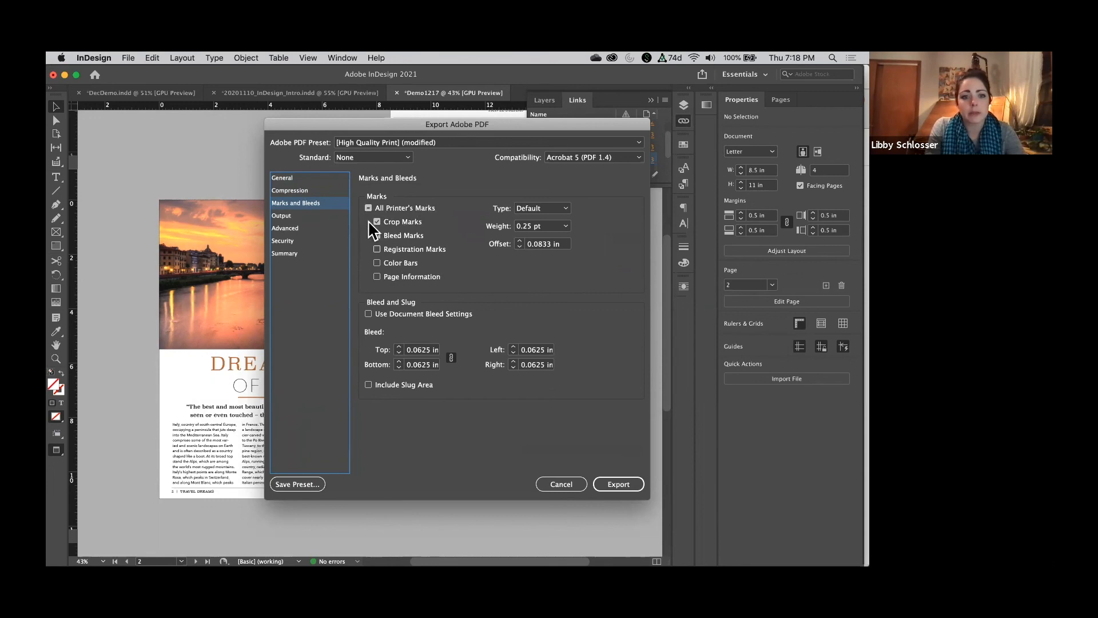
left_click(303, 177)
left_click(399, 258)
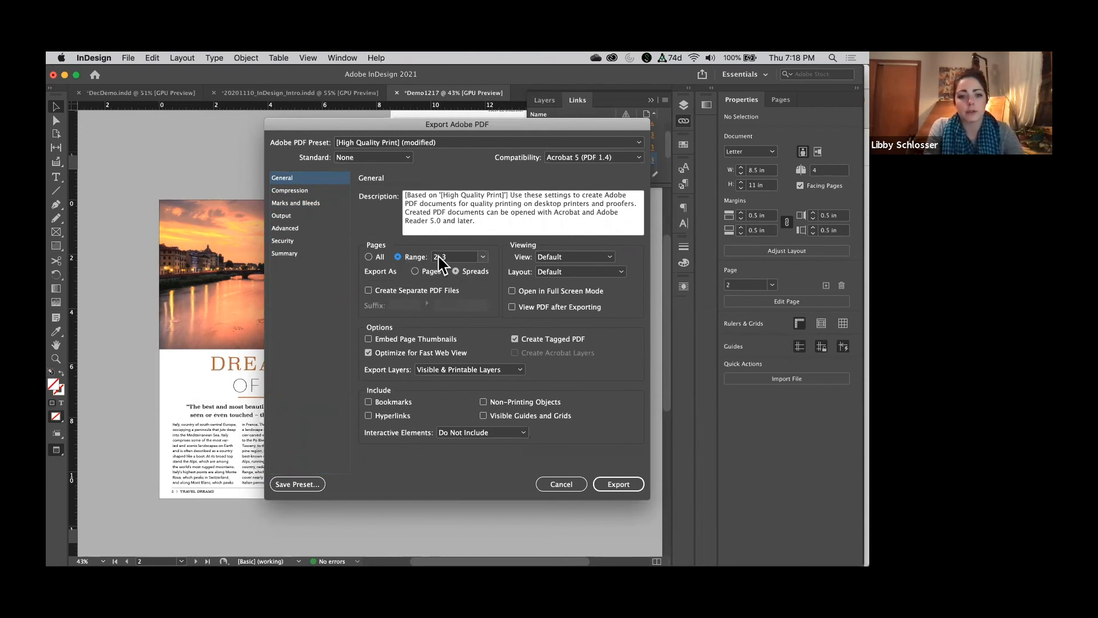
left_click(615, 483)
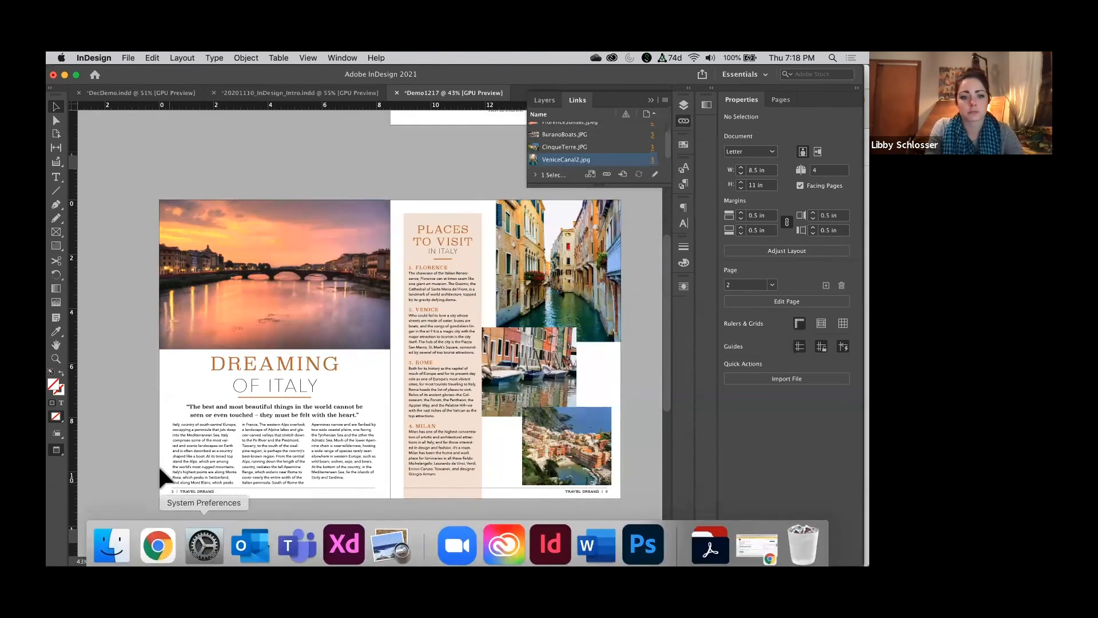
Open the exported Demo1217.pdf from the Desktop folder in Acrobat to check the spread, and return to InDesign
left_click(111, 538)
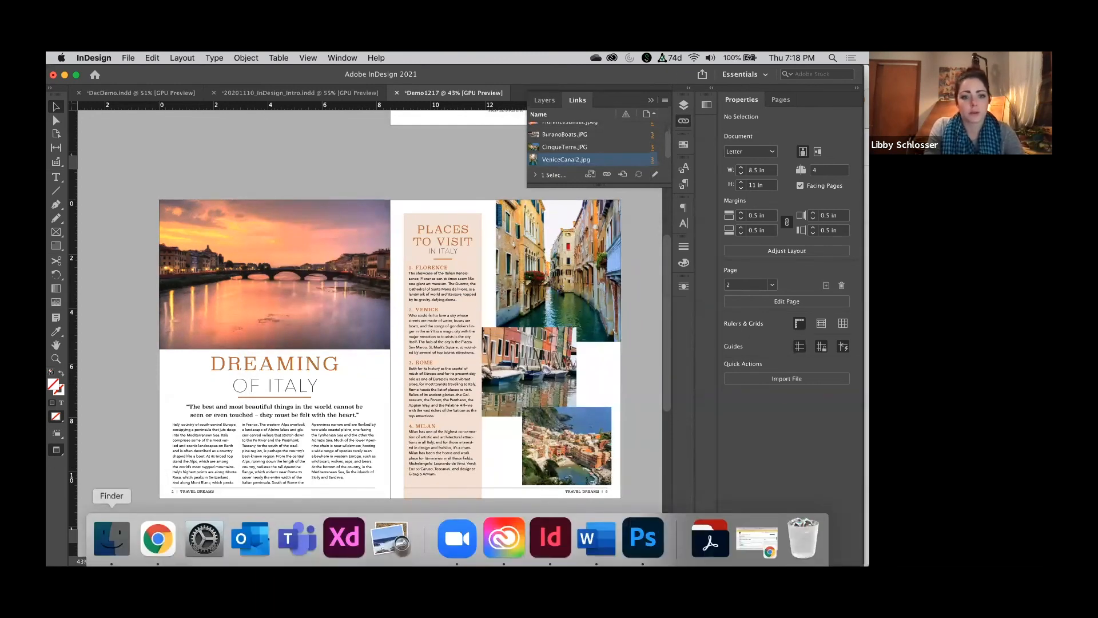
left_click(231, 129)
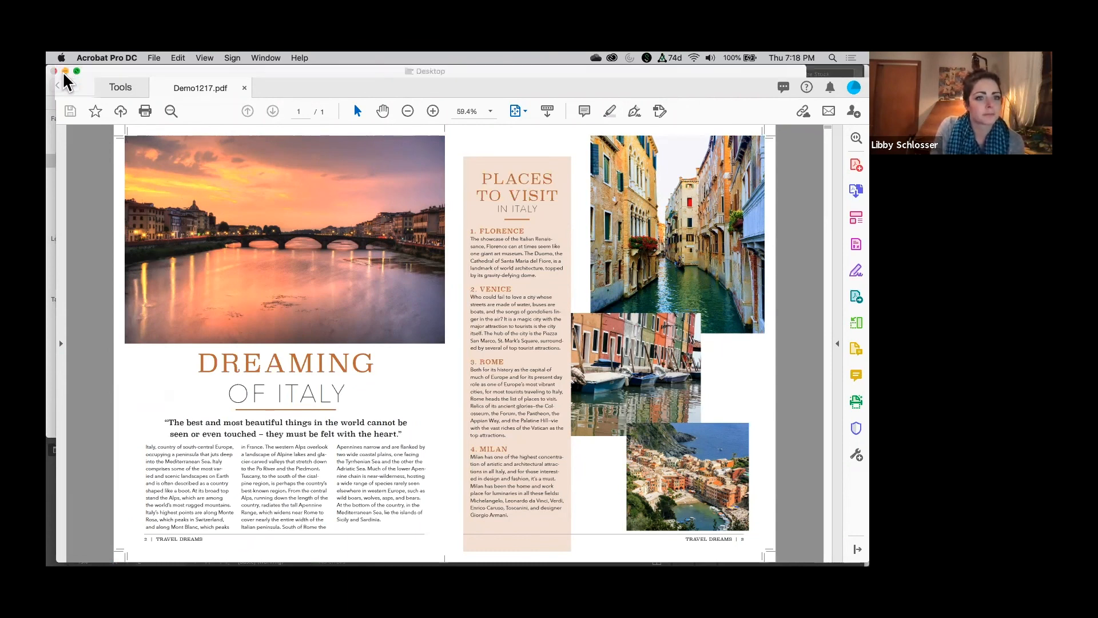
left_click(65, 72)
left_click(163, 143)
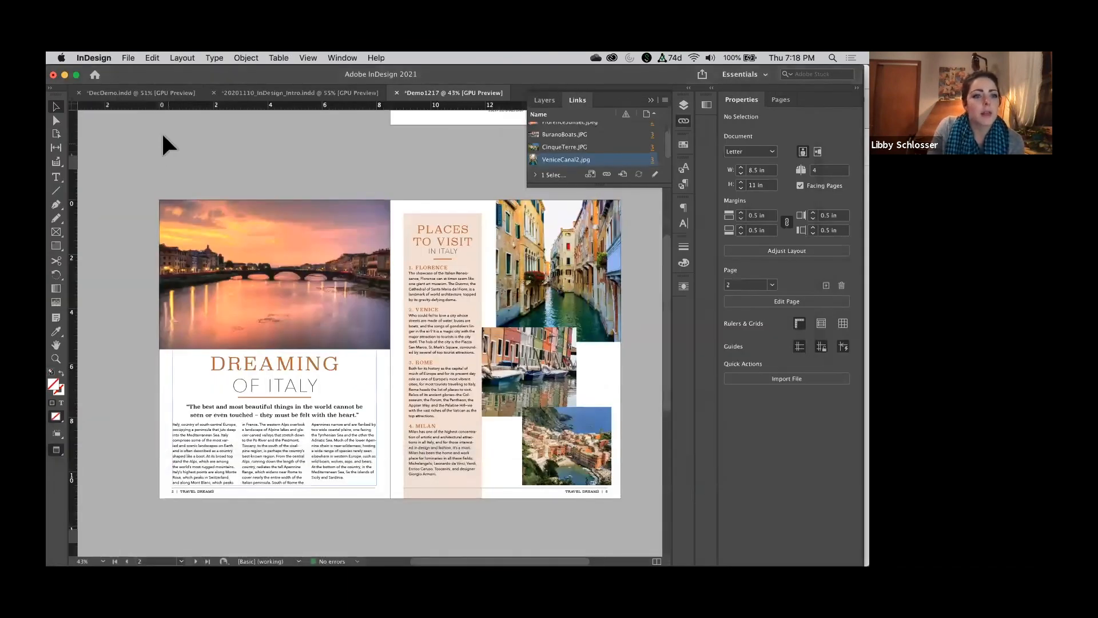
Start packaging the document and review its summary, fonts, links and images, and colors and inks
left_click(128, 58)
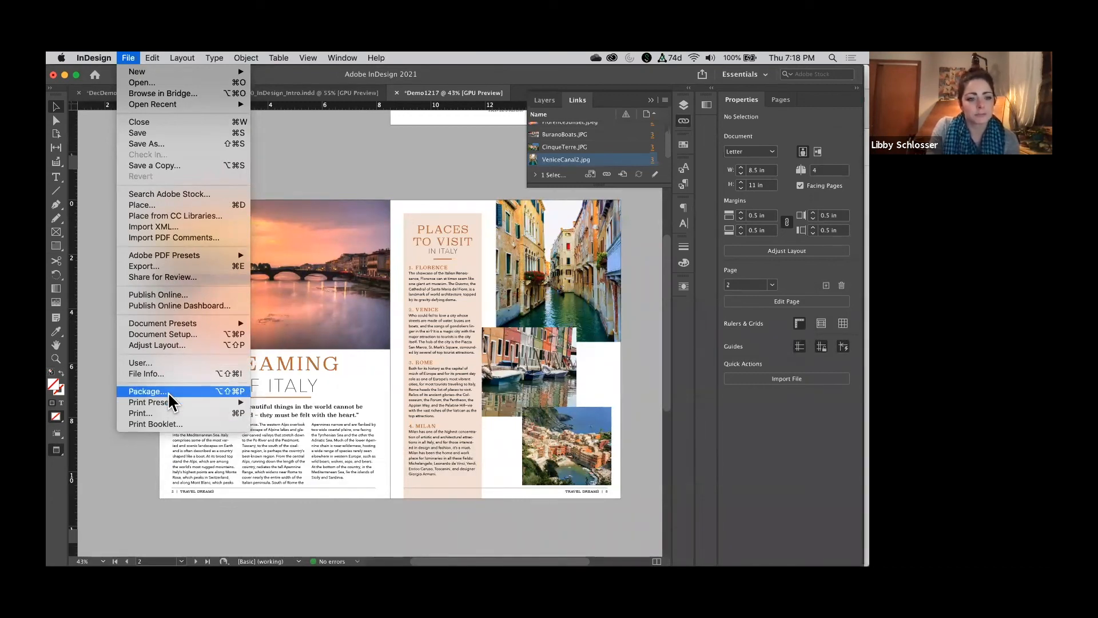
left_click(149, 391)
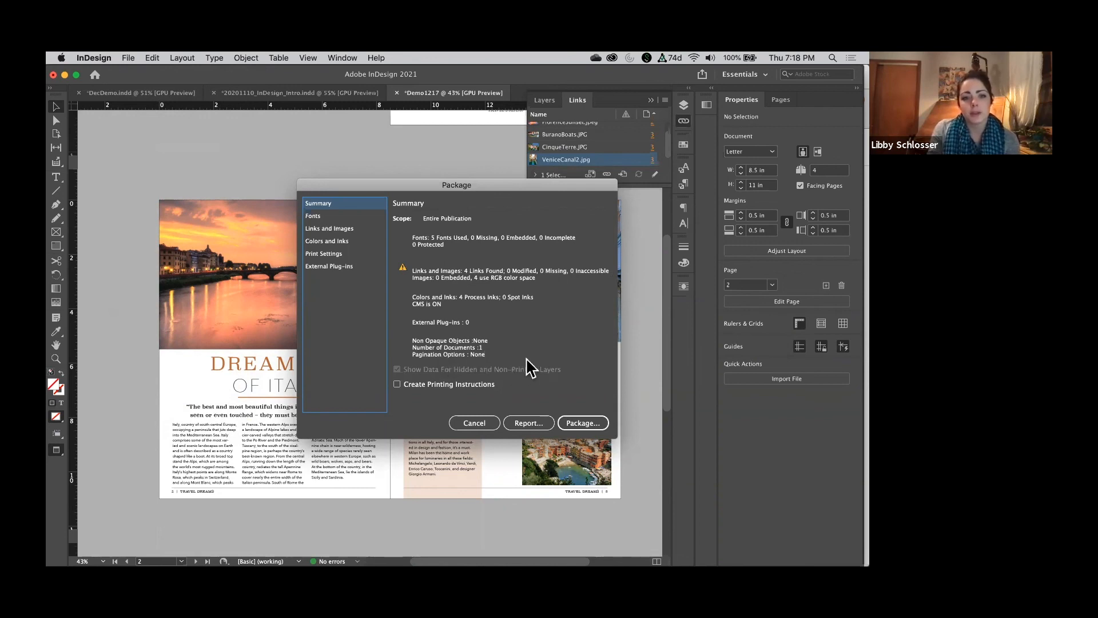
left_click(318, 217)
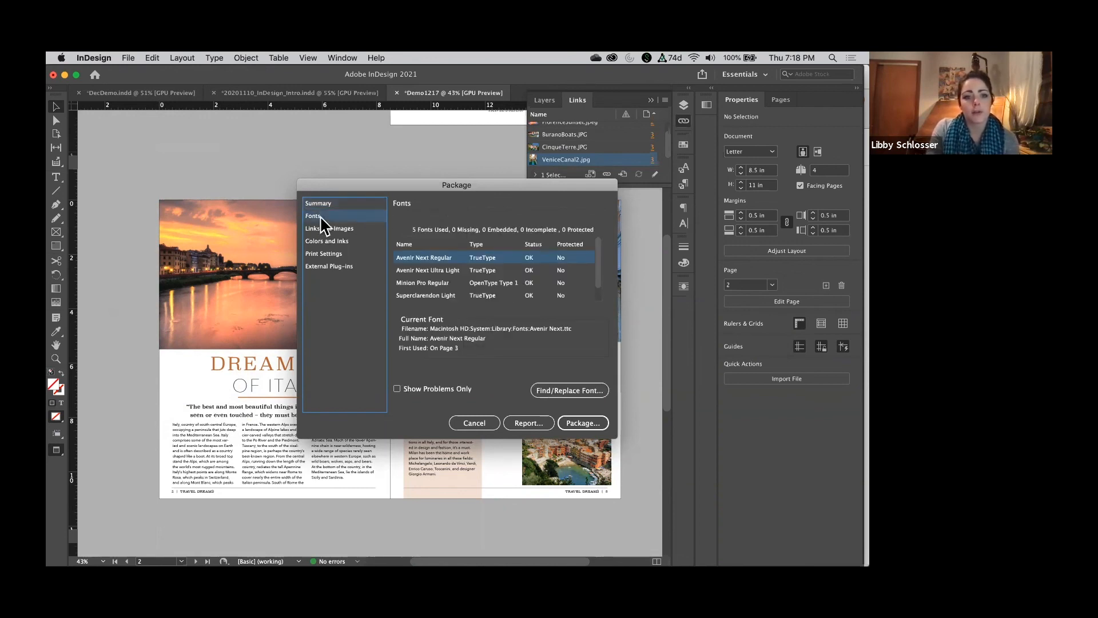
left_click(353, 229)
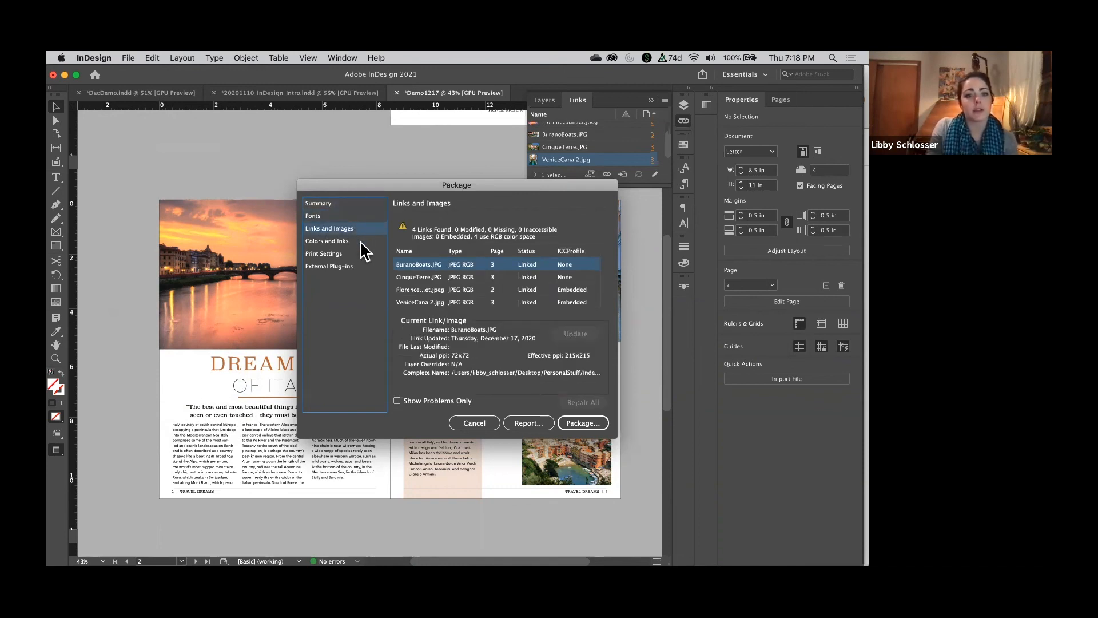
left_click(361, 244)
Save the publication as Demo1217 in DecDemo and package it into Demo1217 Folder with fonts, linked graphics, IDML and print PDF
left_click(590, 428)
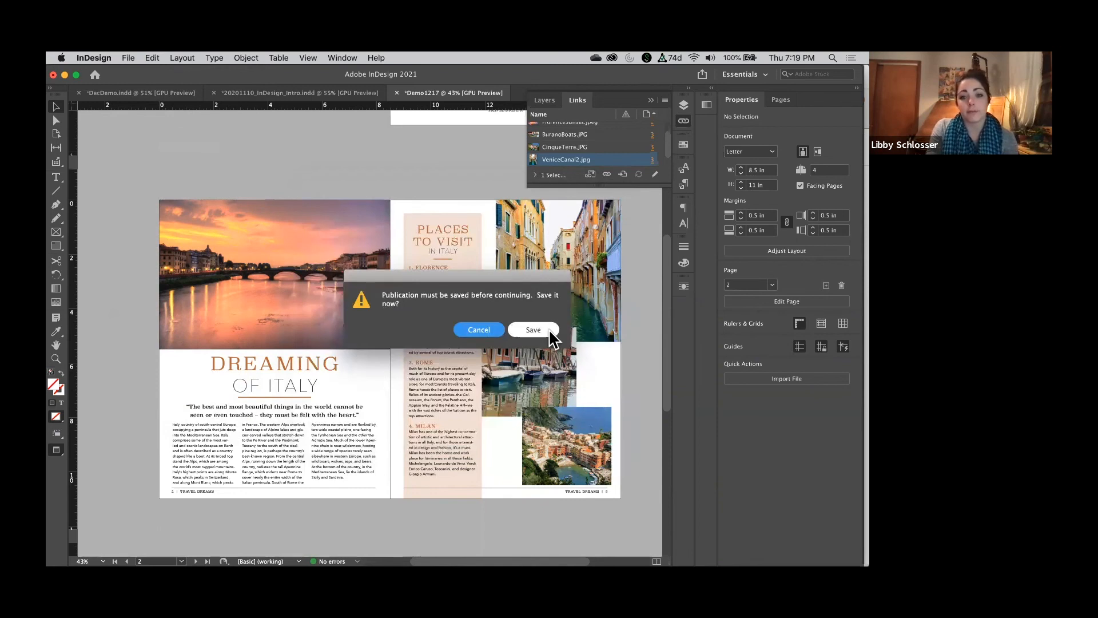
left_click(549, 331)
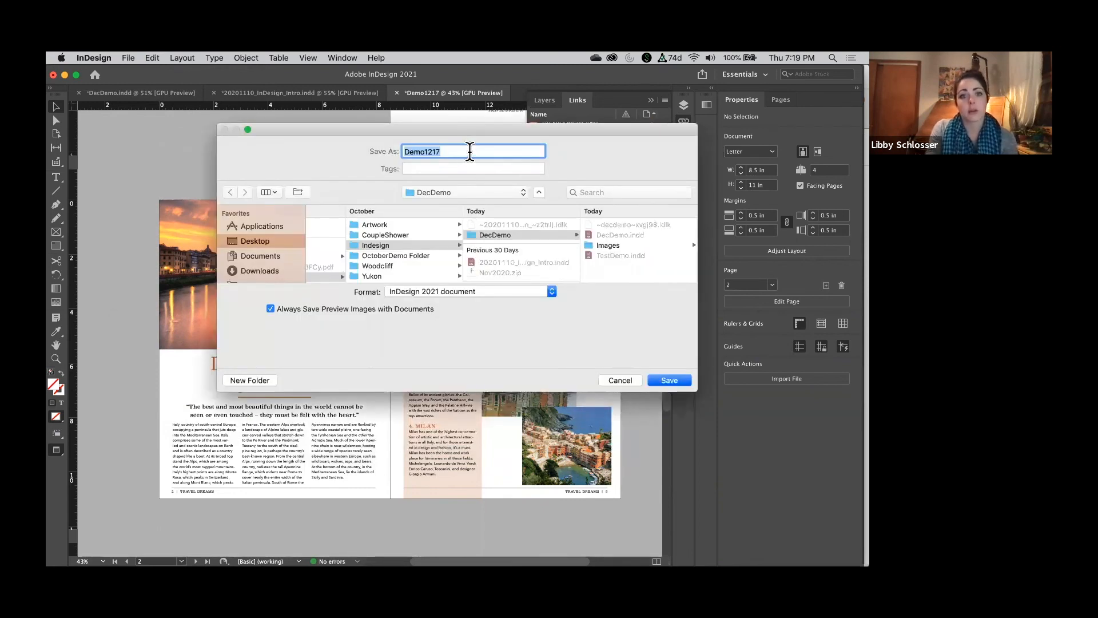
left_click(671, 381)
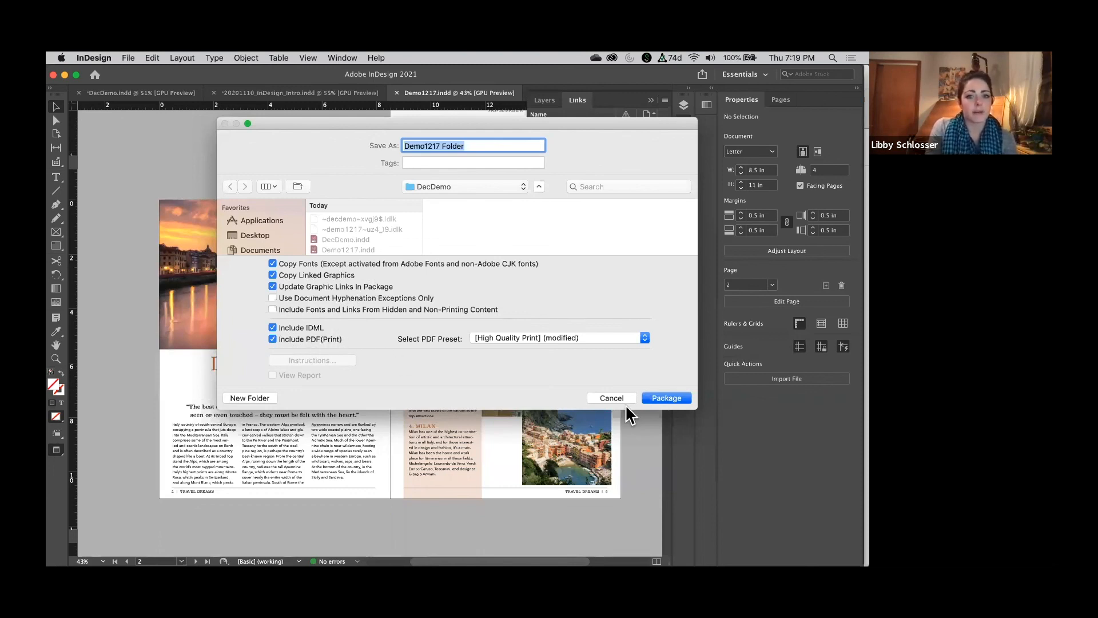
left_click(667, 399)
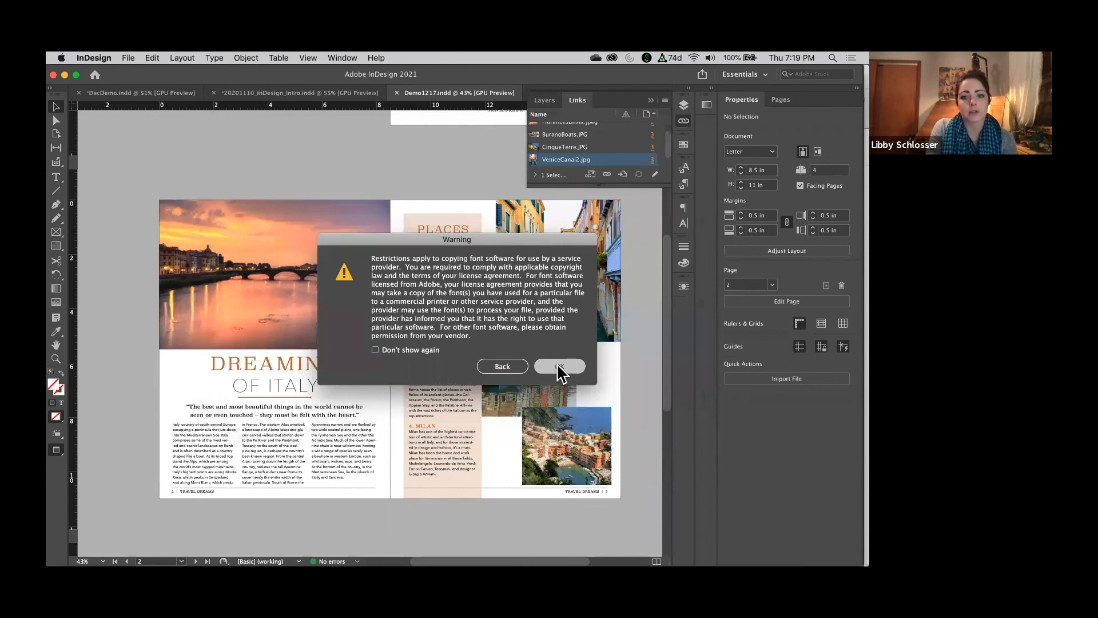
left_click(558, 366)
Switch to Finder and open Demo1217 Folder, found in DecDemo under the Indesign folder of PersonalStuff
mouse_move(109, 543)
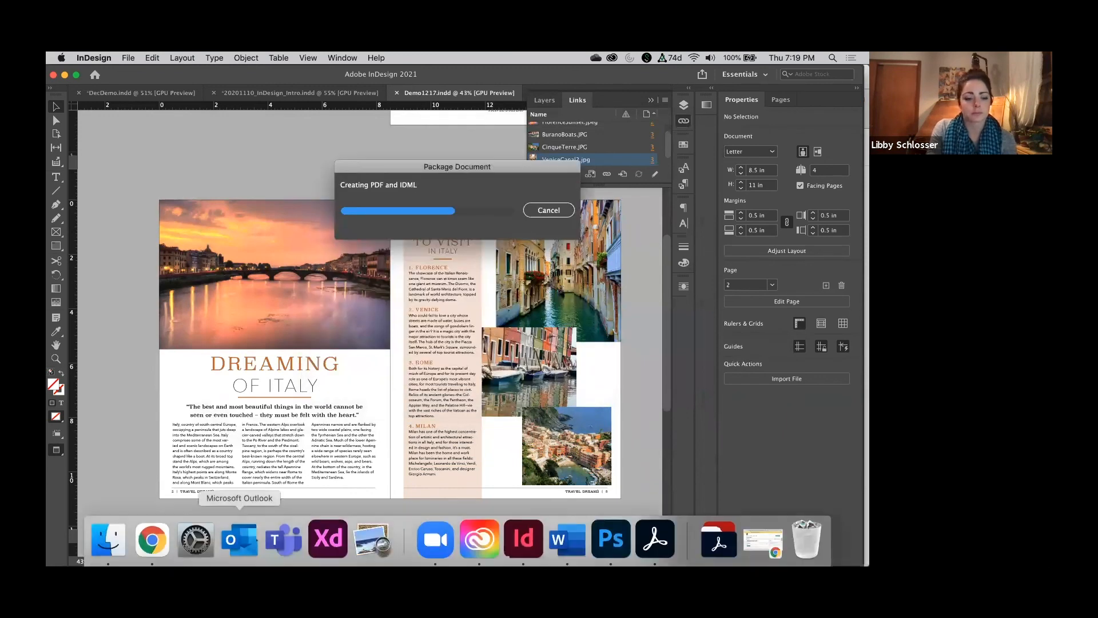
left_click(108, 539)
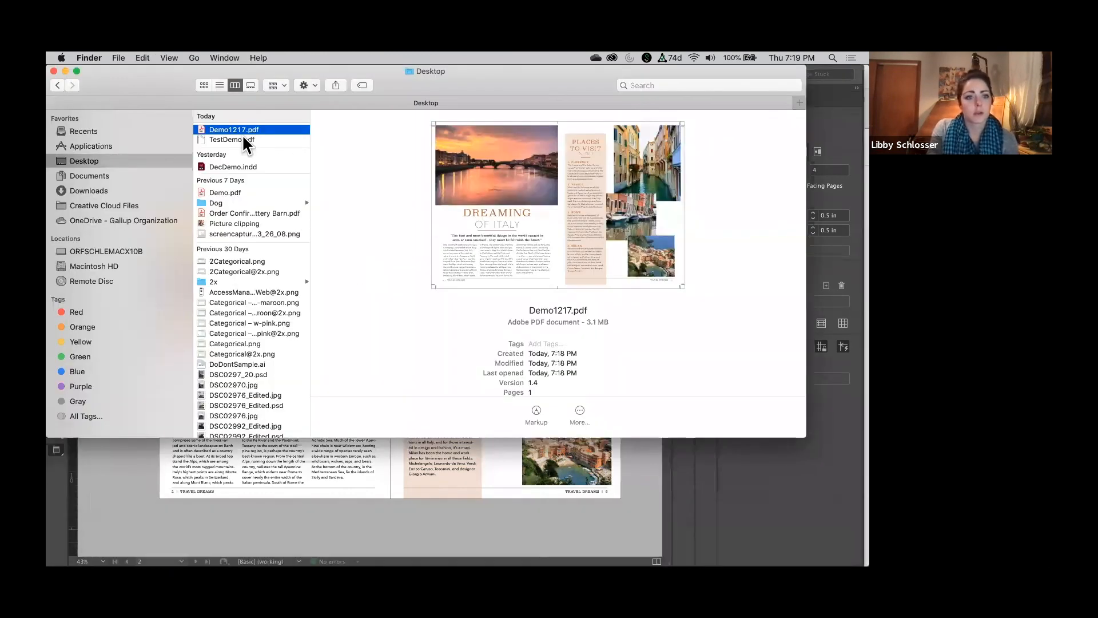
scroll(229, 269, "down", 10)
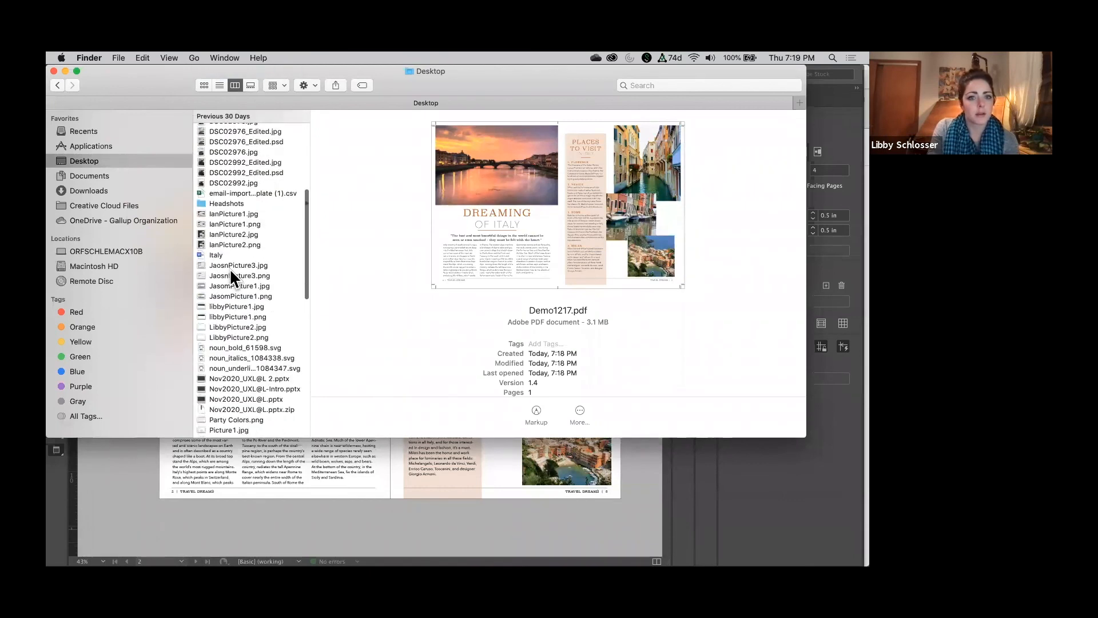
scroll(229, 268, "down", 10)
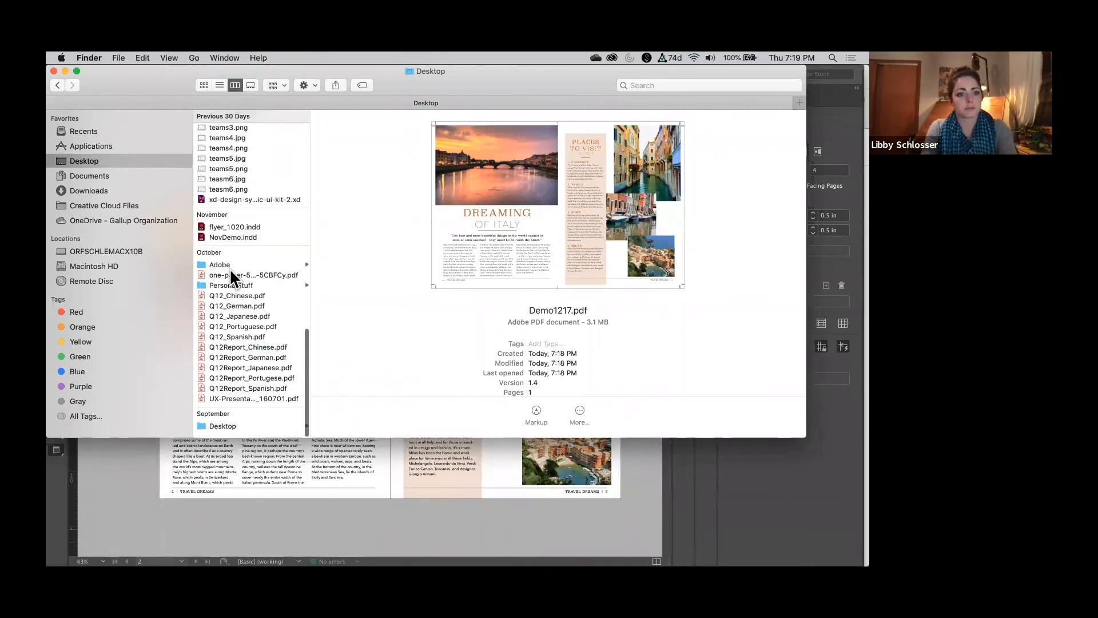
left_click(241, 291)
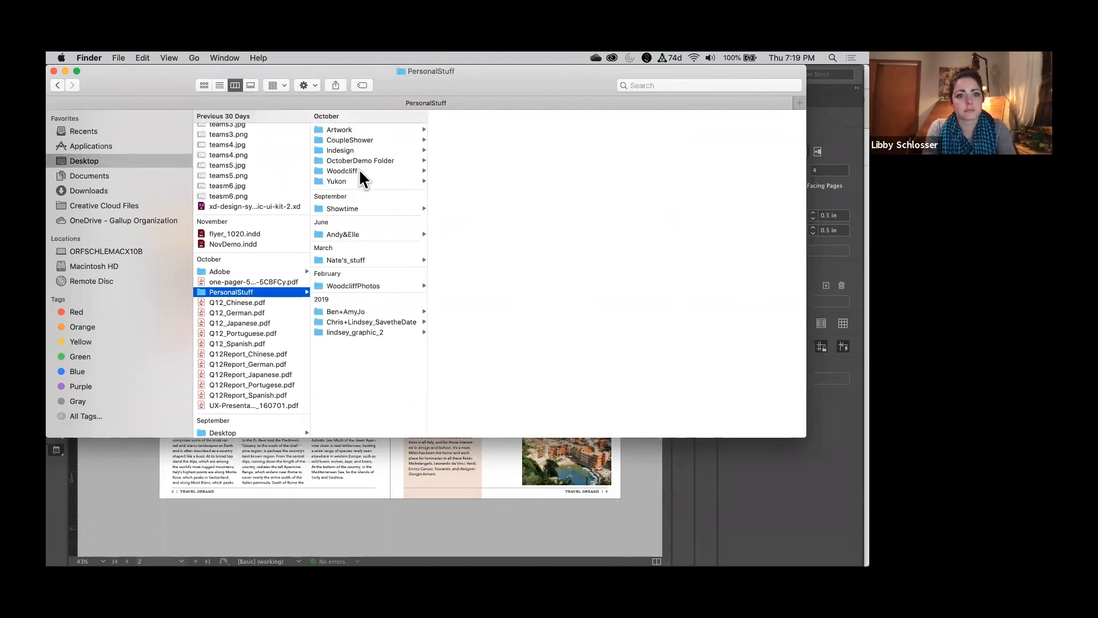
left_click(350, 150)
left_click(486, 140)
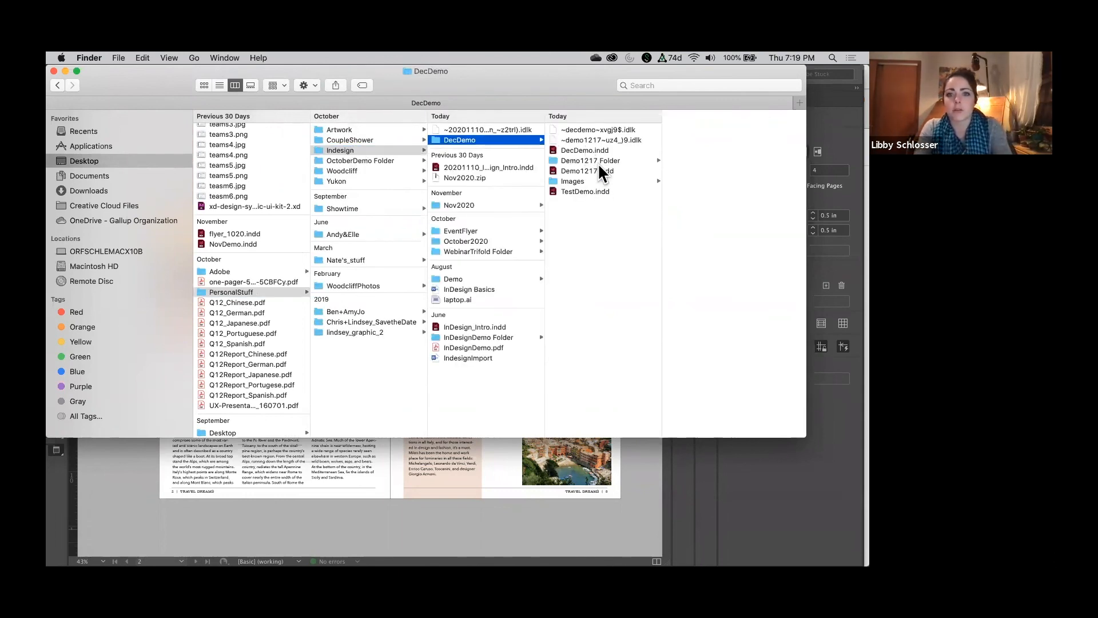
left_click(612, 161)
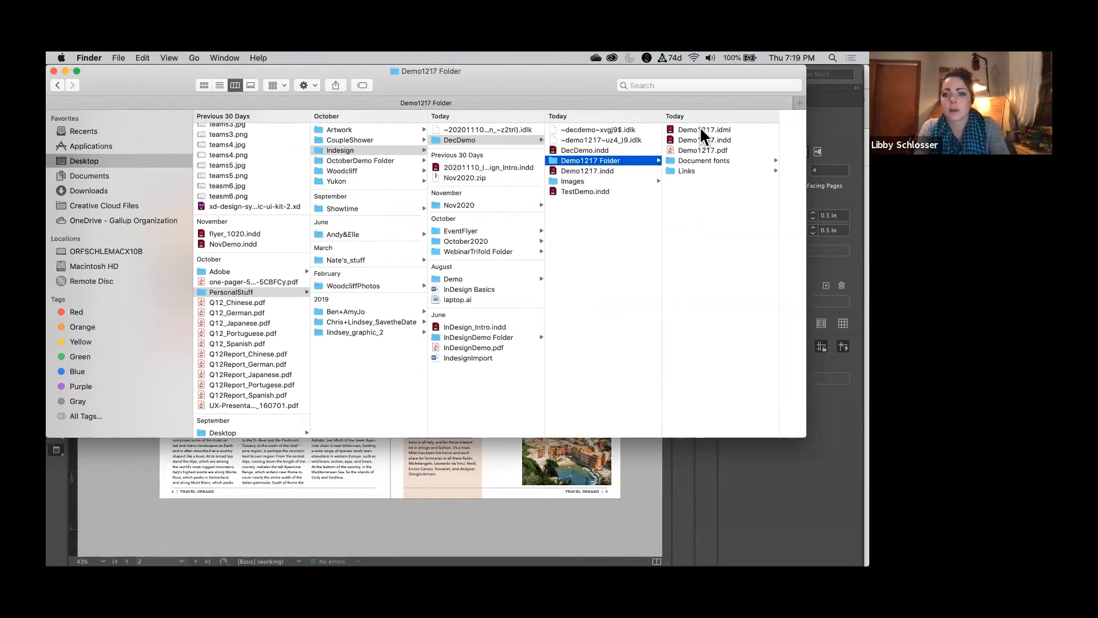
Inspect the packaged Demo1217.idml and Demo1217.indd files, the Document fonts folder and the Links folder, and return to InDesign
left_click(746, 129)
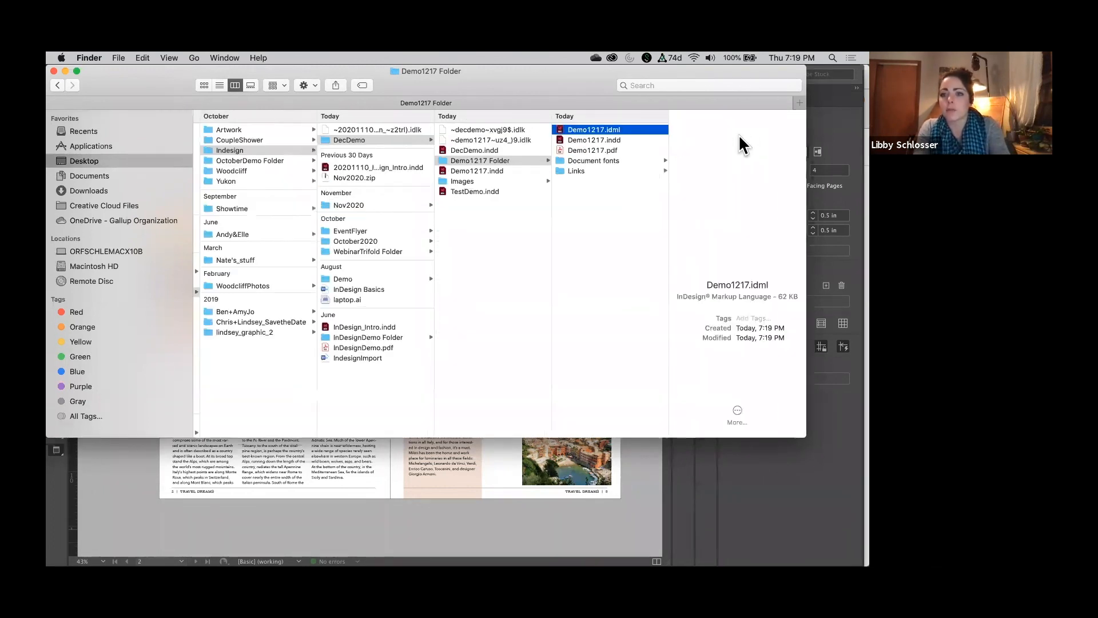
left_click(633, 143)
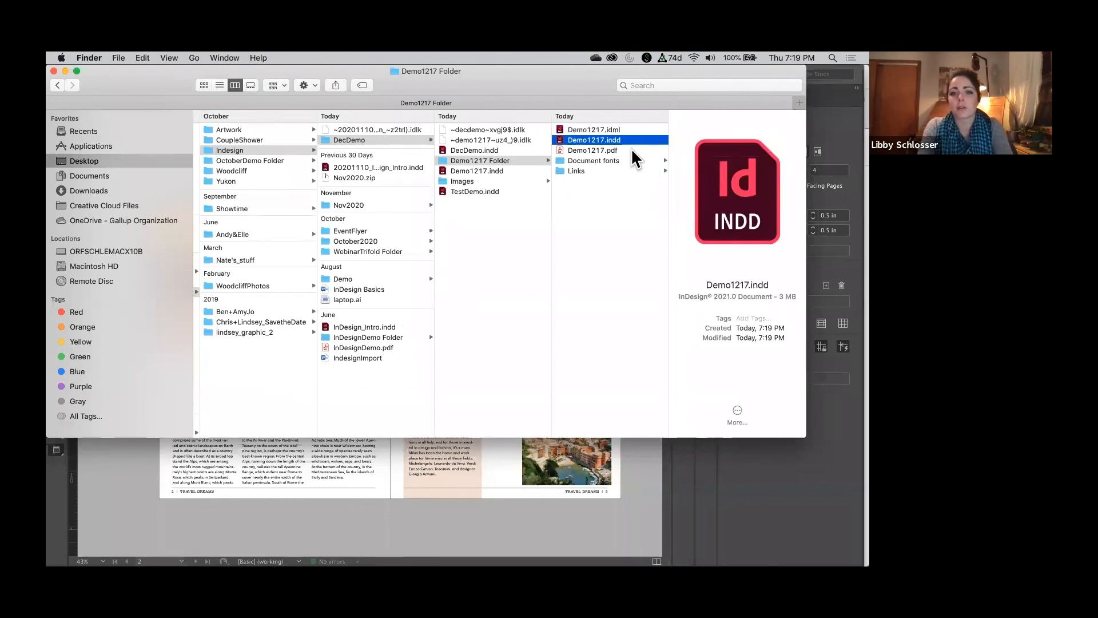
left_click(629, 162)
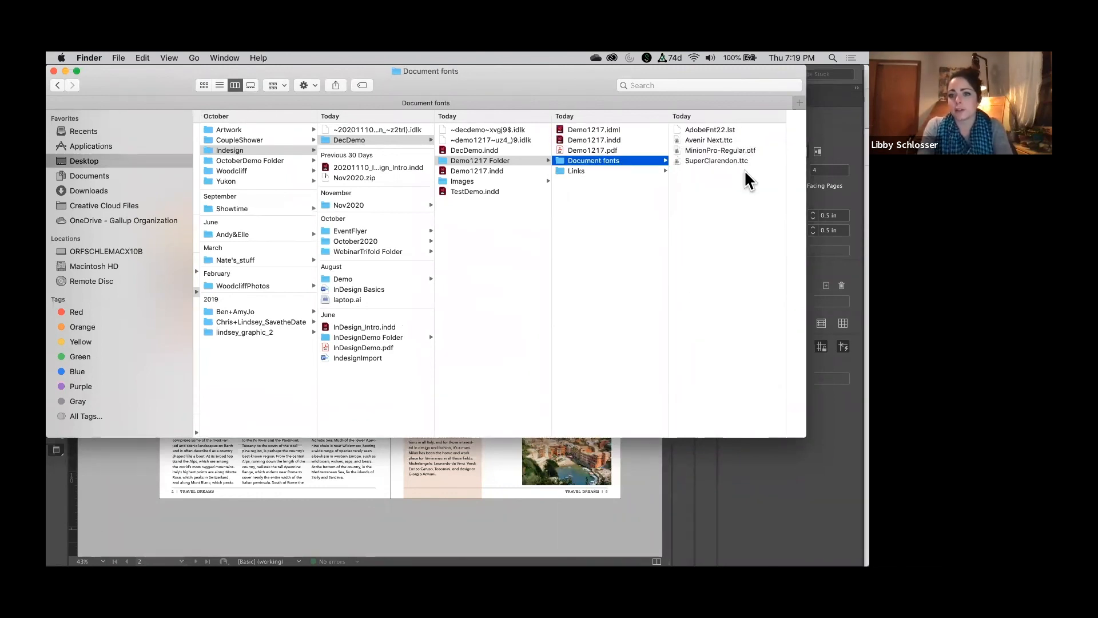
left_click(666, 170)
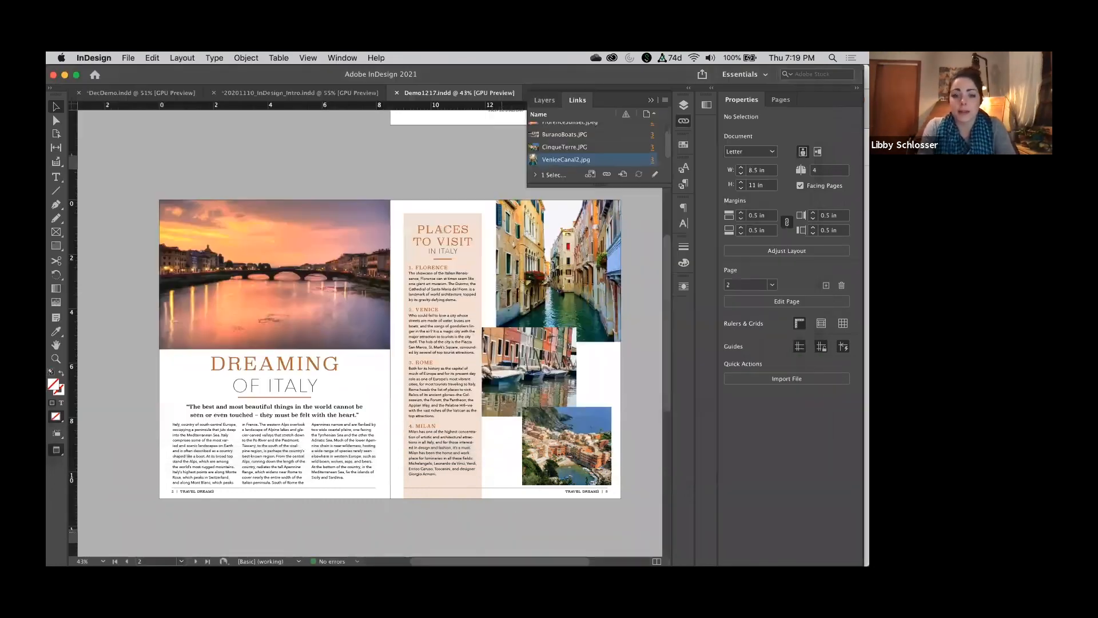
left_click(504, 540)
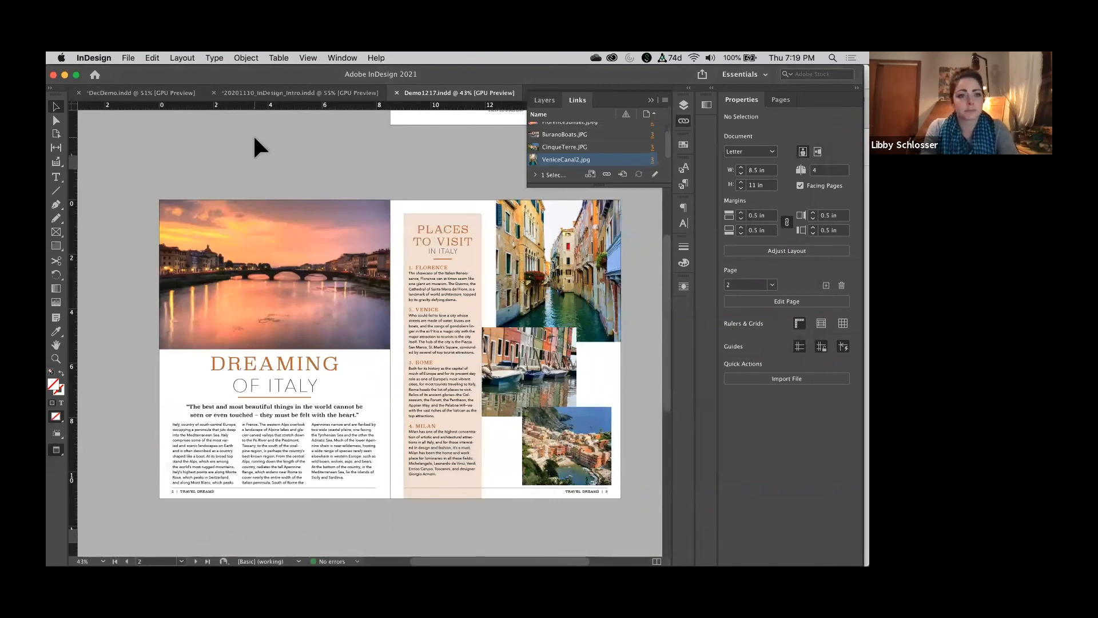
scroll(379, 171, "down", 4)
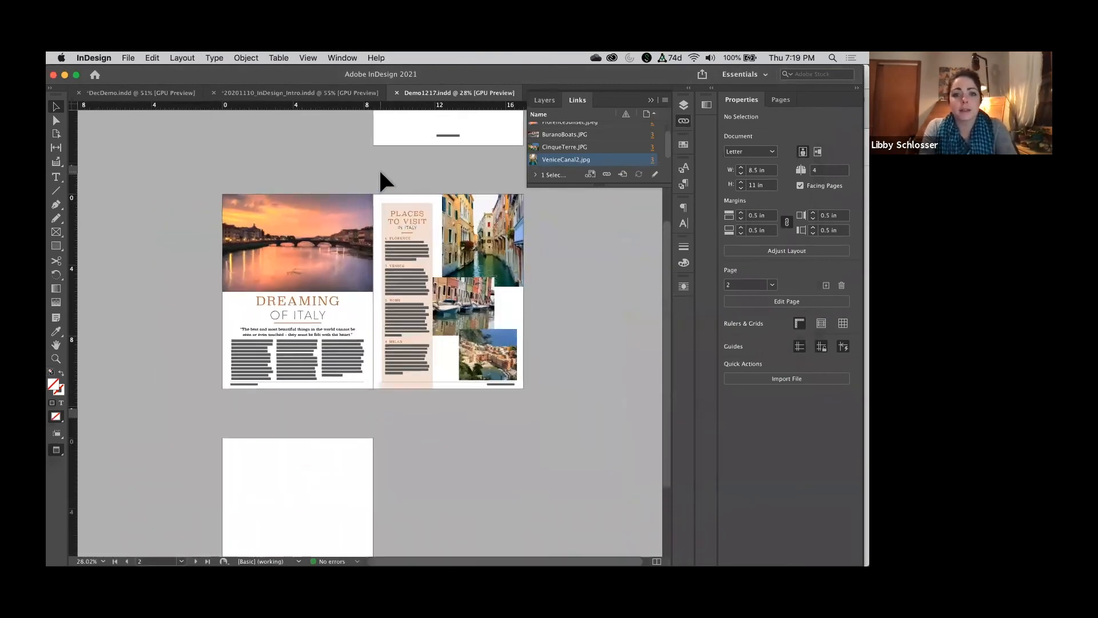
scroll(378, 171, "up", 5)
scroll(359, 170, "down", 3)
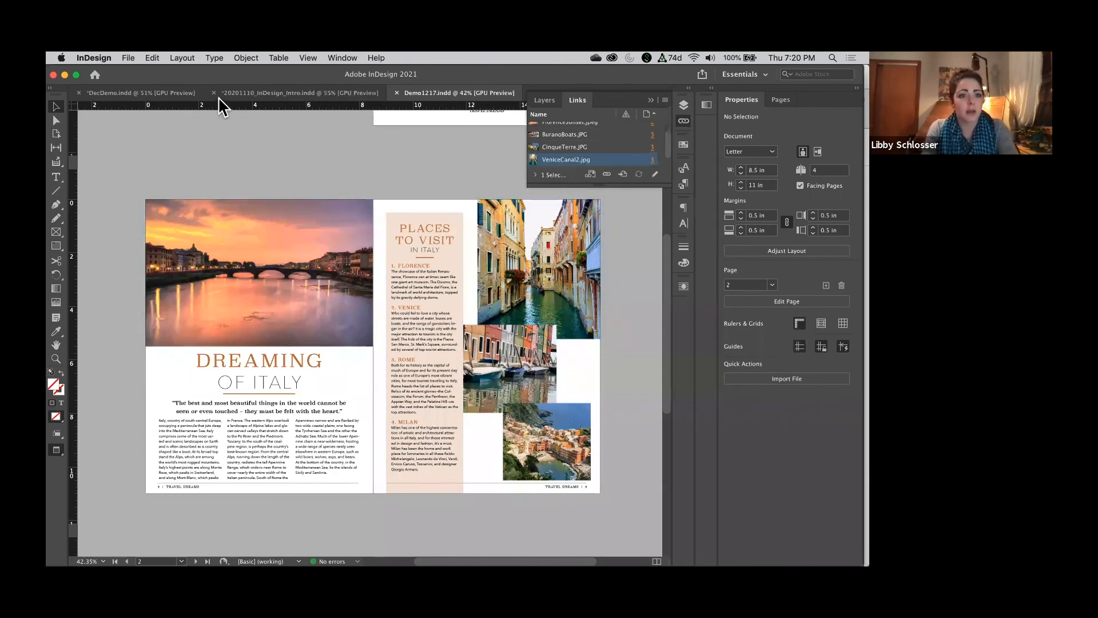
Switch to the 20201110_InDesign_Intro document and present it full screen, advancing to the Additional Resources slide
left_click(237, 99)
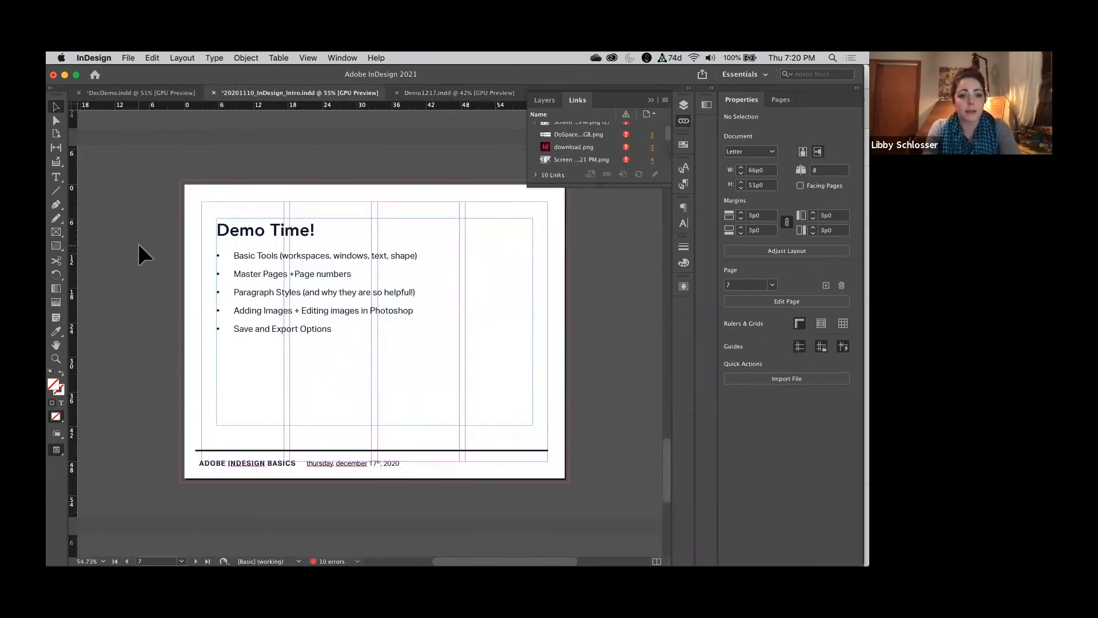
key("shift+w")
key("Right")
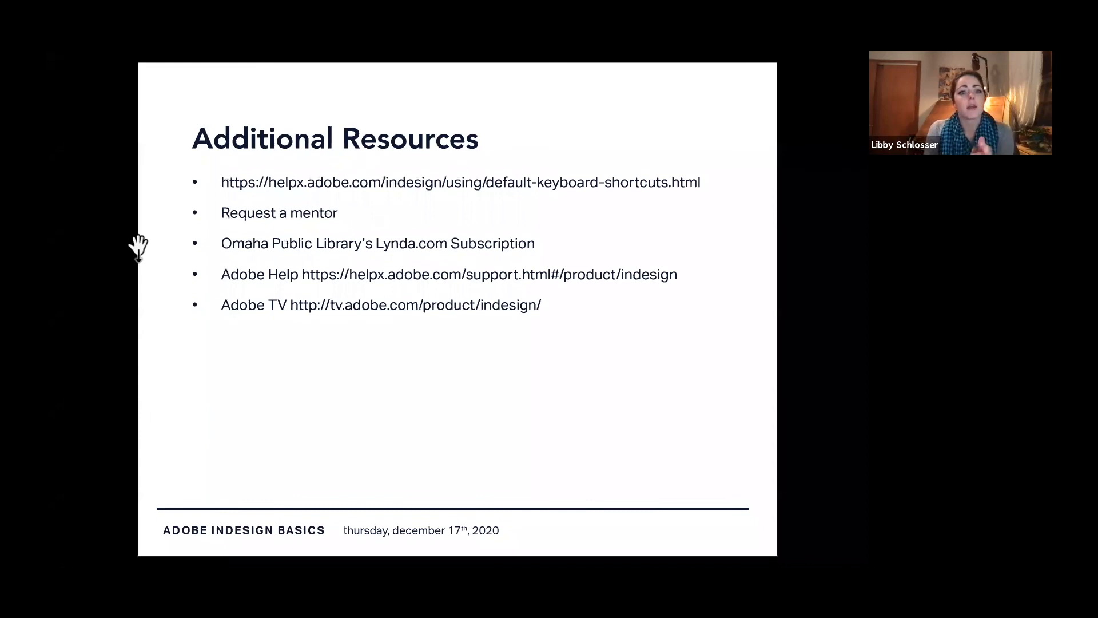